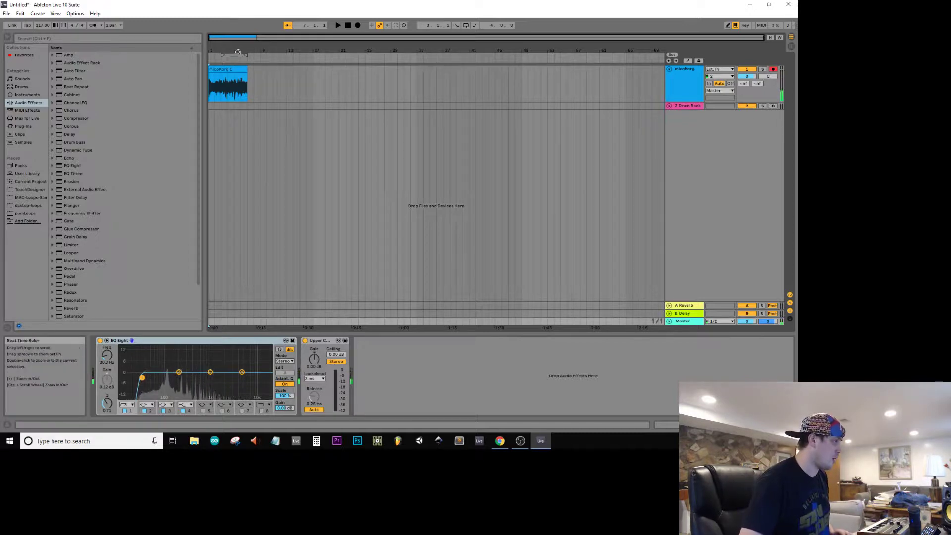
# Step: Set the loop region to the first four bars of the arrangement and play it looped from bar 1
pyautogui.moveTo(235, 55); pyautogui.dragTo(222, 58)
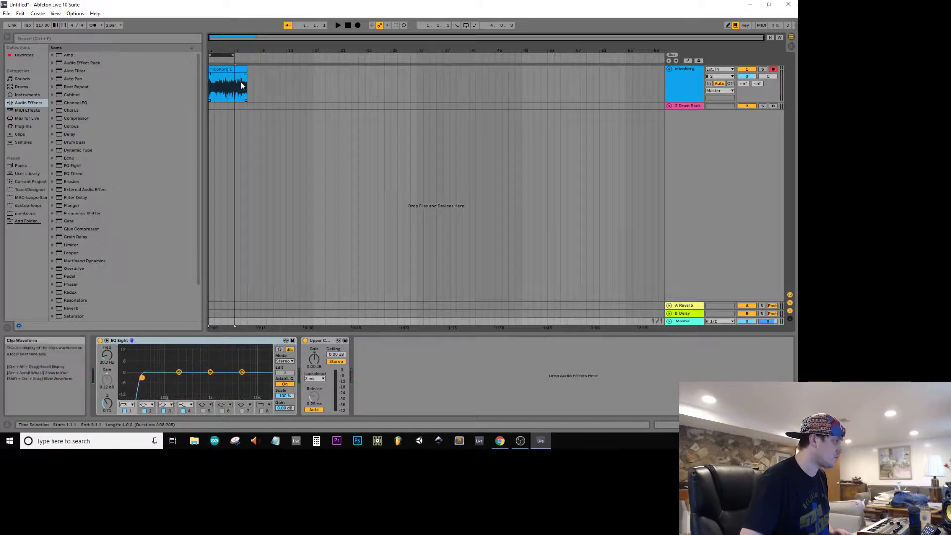
pyautogui.click(241, 67)
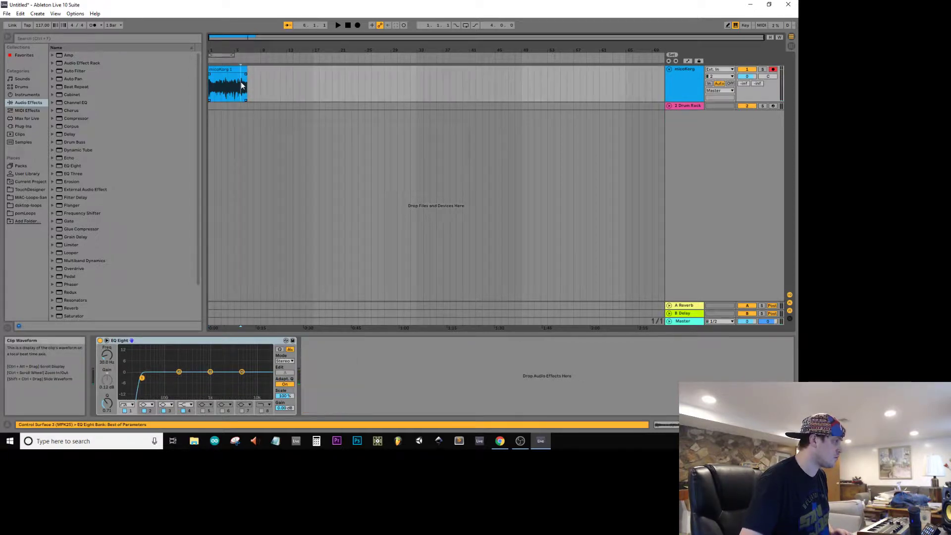
pyautogui.click(226, 55)
pyautogui.moveTo(236, 87); pyautogui.dragTo(215, 88)
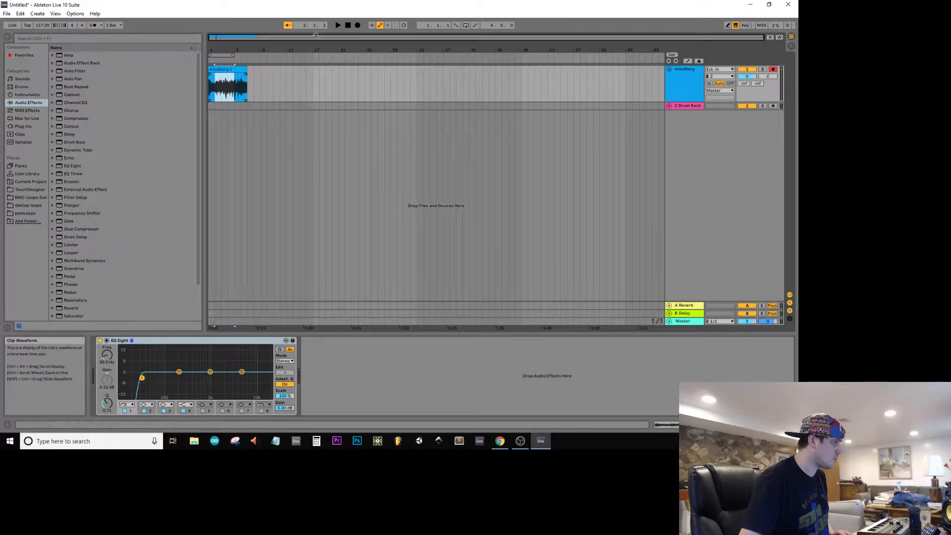
pyautogui.press('space')
pyautogui.click(465, 26)
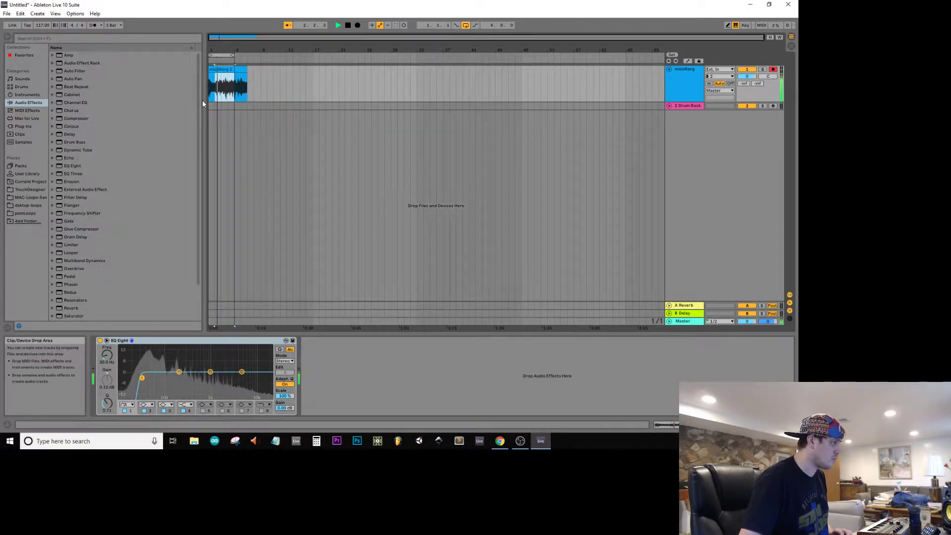
pyautogui.click(210, 85)
pyautogui.press('space')
pyautogui.press('space')
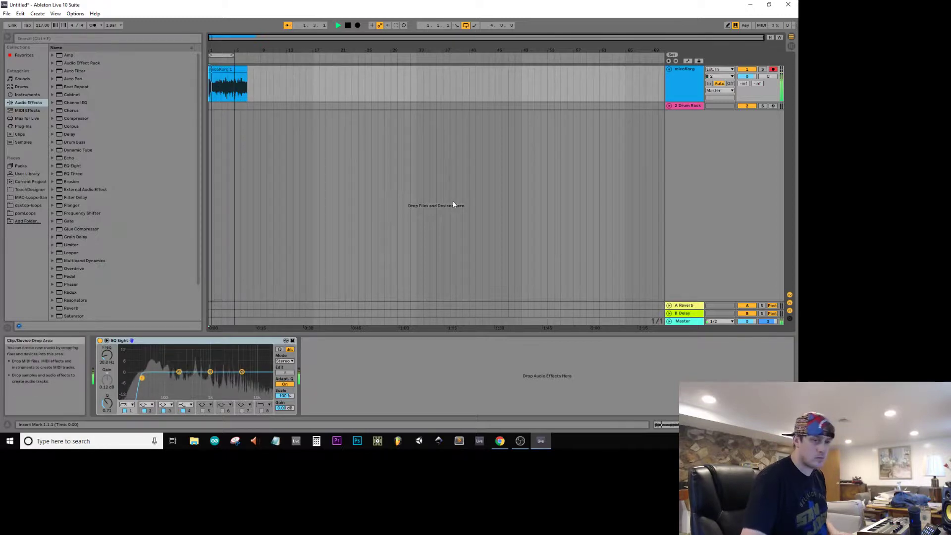
# Step: Delete the part of the recorded microKorg clip from bar 5 onward and disarm the track
pyautogui.click(258, 90)
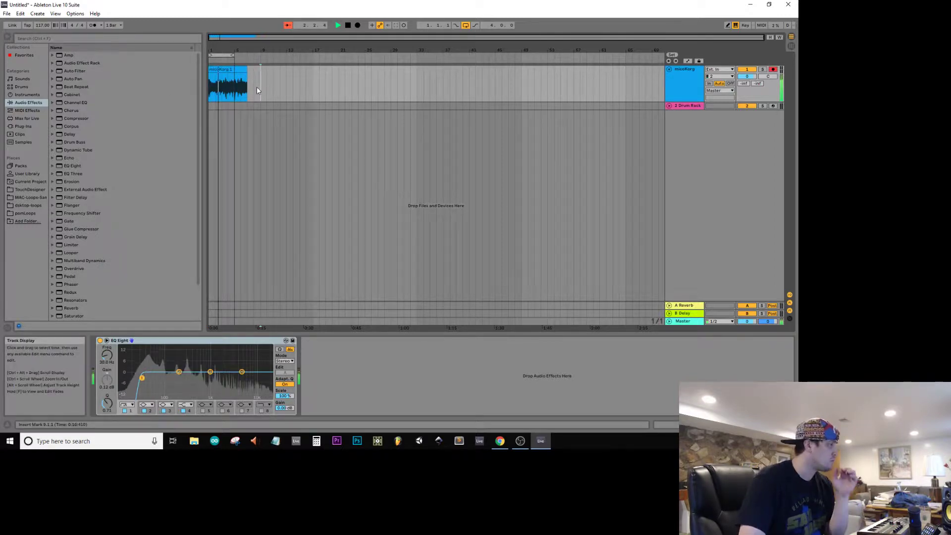
pyautogui.moveTo(255, 89); pyautogui.dragTo(238, 88)
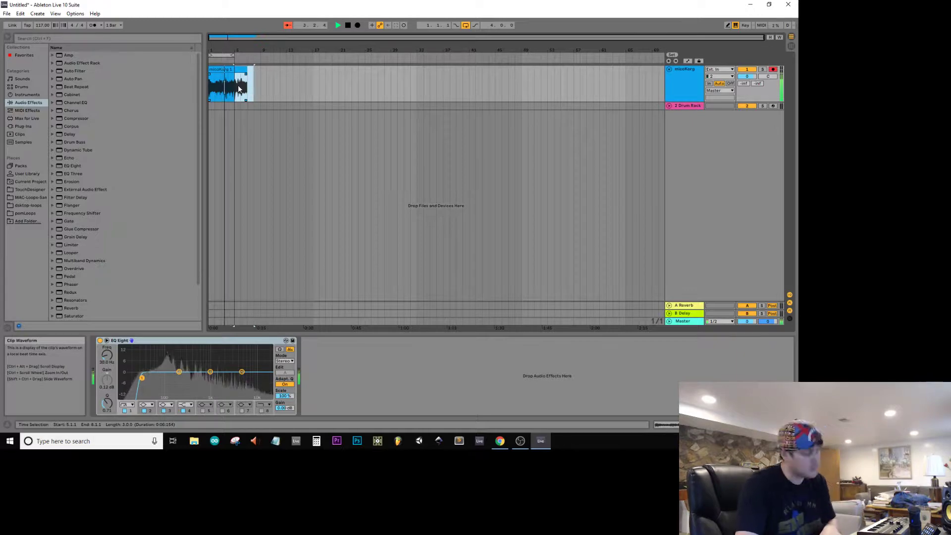
pyautogui.press('Delete')
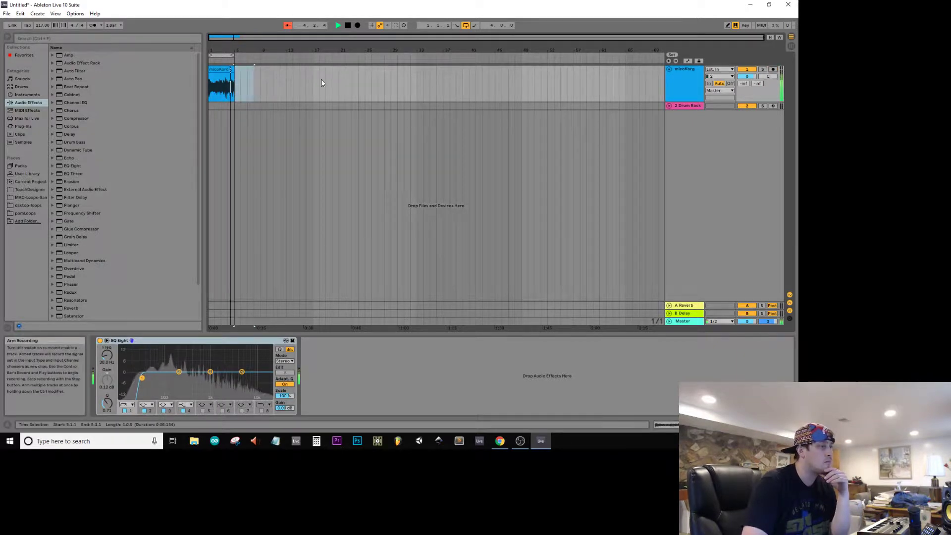
# Step: Duplicate the four-bar microKorg clip directly after itself and extend the loop region to eight bars
pyautogui.moveTo(222, 39); pyautogui.dragTo(339, 122)
pyautogui.click(332, 90)
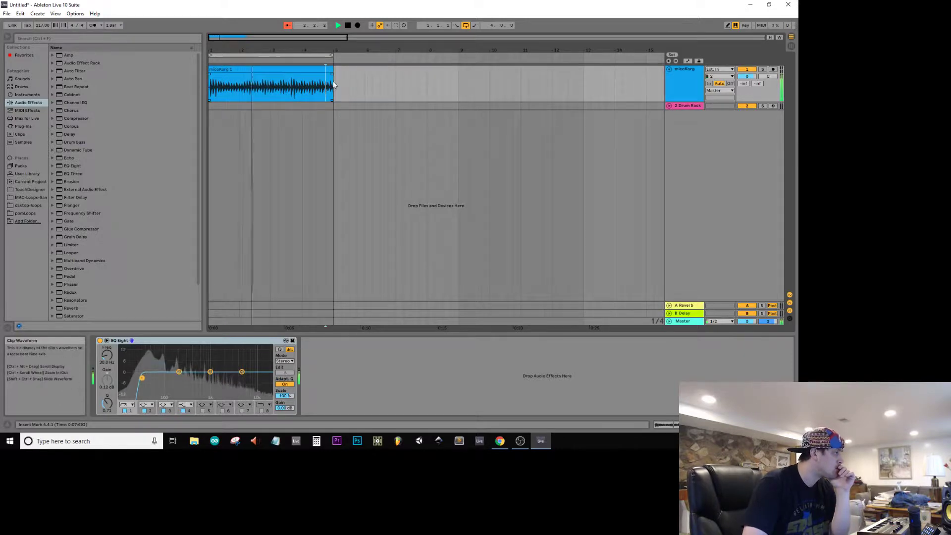
pyautogui.click(253, 69)
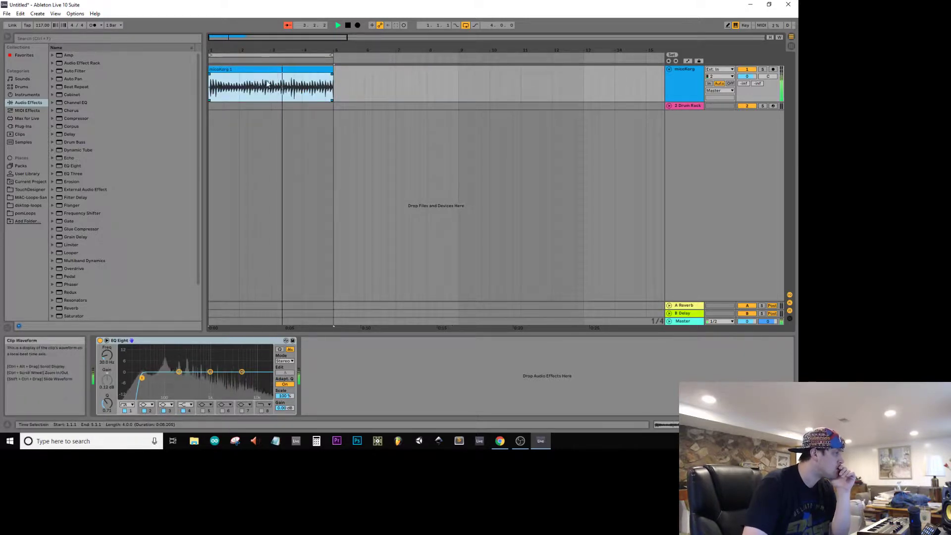
pyautogui.doubleClick(263, 81)
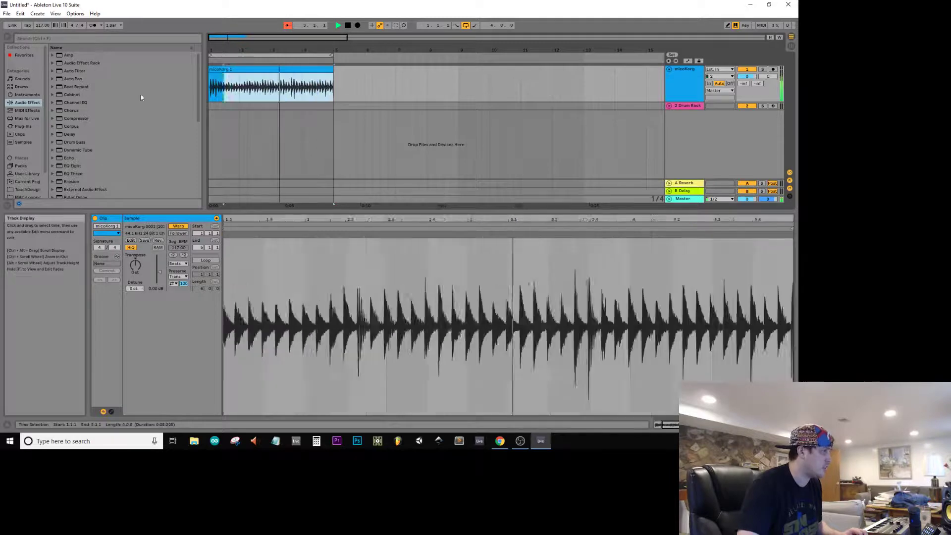
pyautogui.hotkey('ctrl', 'd')
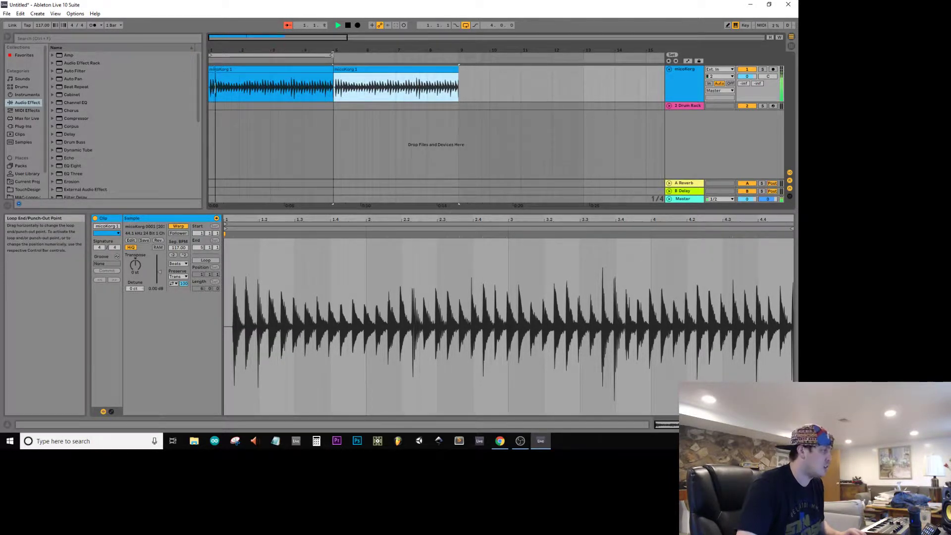
pyautogui.moveTo(334, 55); pyautogui.dragTo(458, 56)
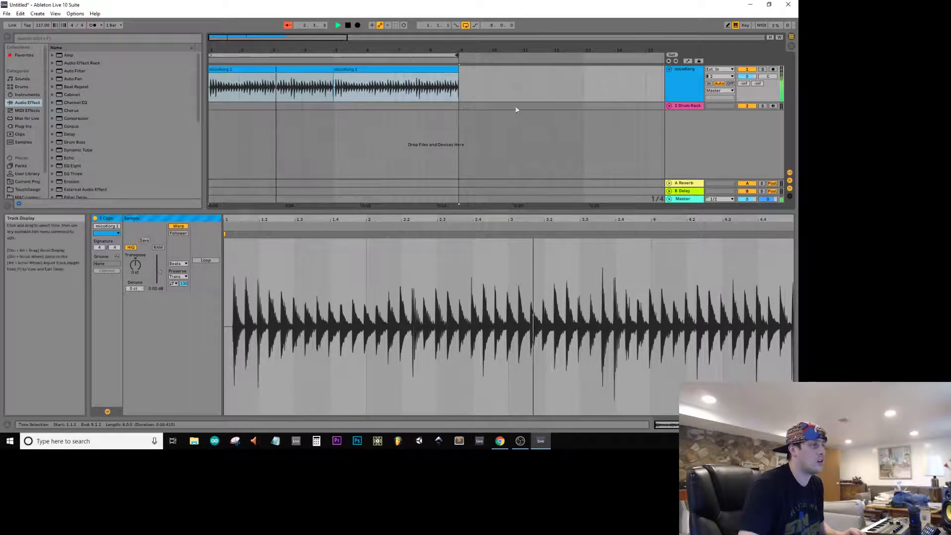
# Step: Select the Drum Rack track and search the Samples category for "8 bit"
pyautogui.click(685, 106)
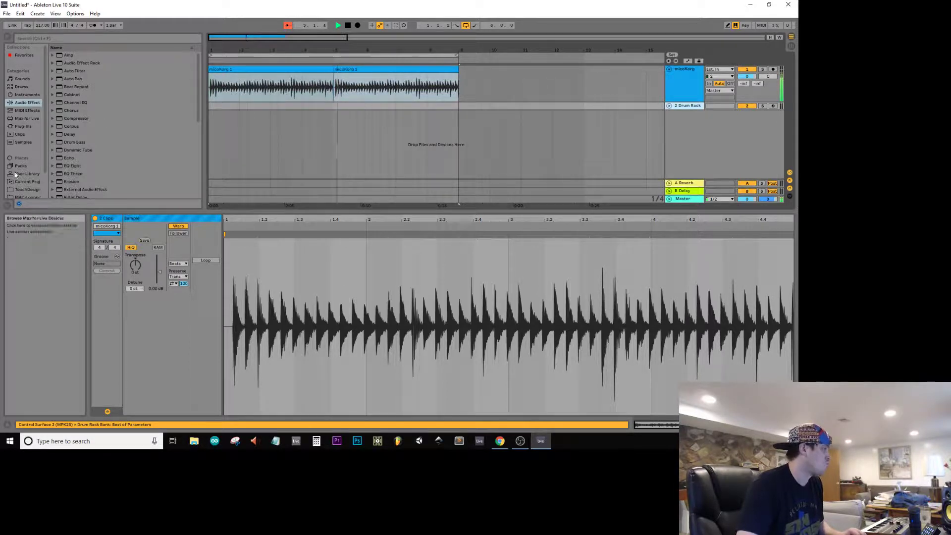
pyautogui.click(21, 144)
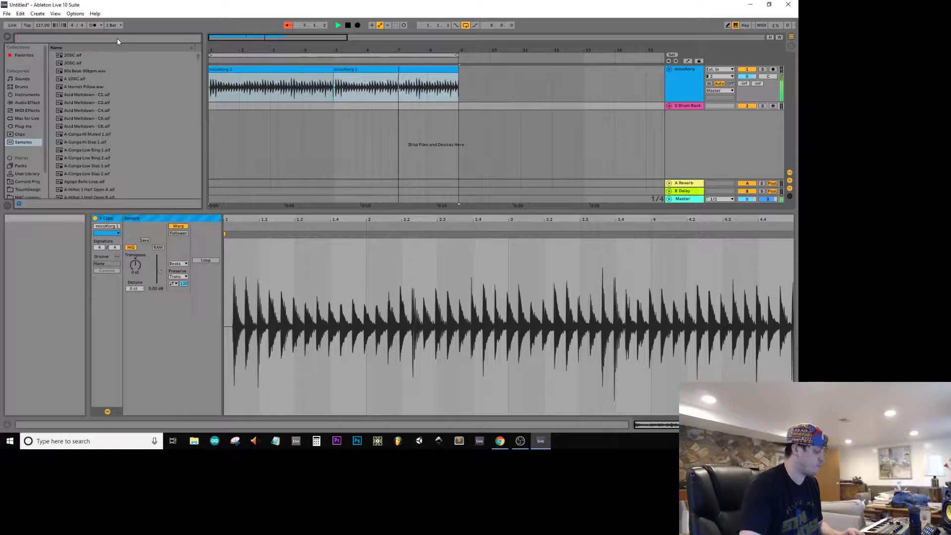
pyautogui.write('8 bit')
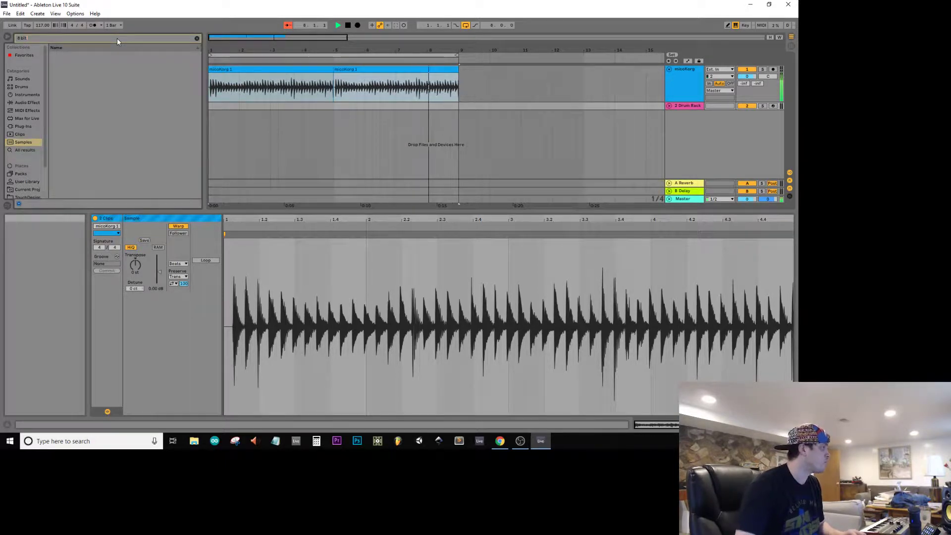
pyautogui.press('Escape')
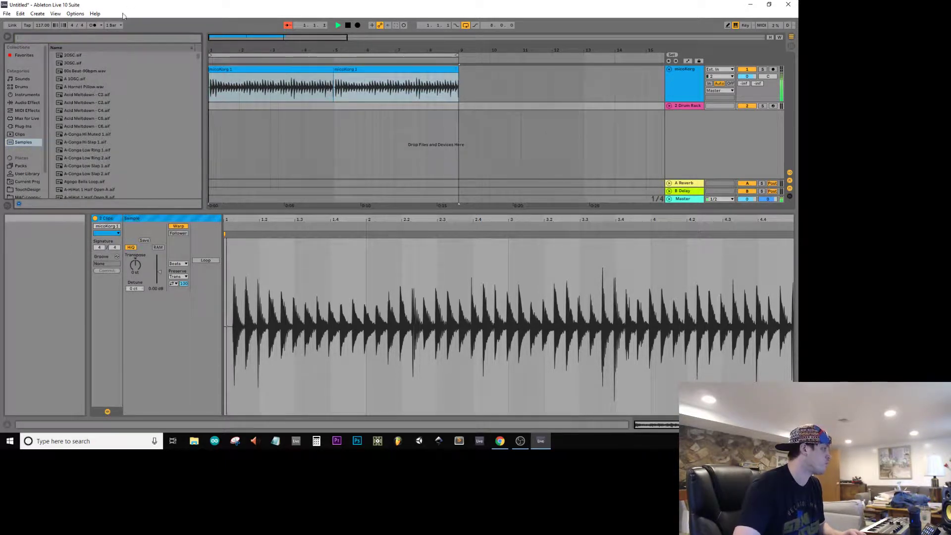
pyautogui.click(23, 143)
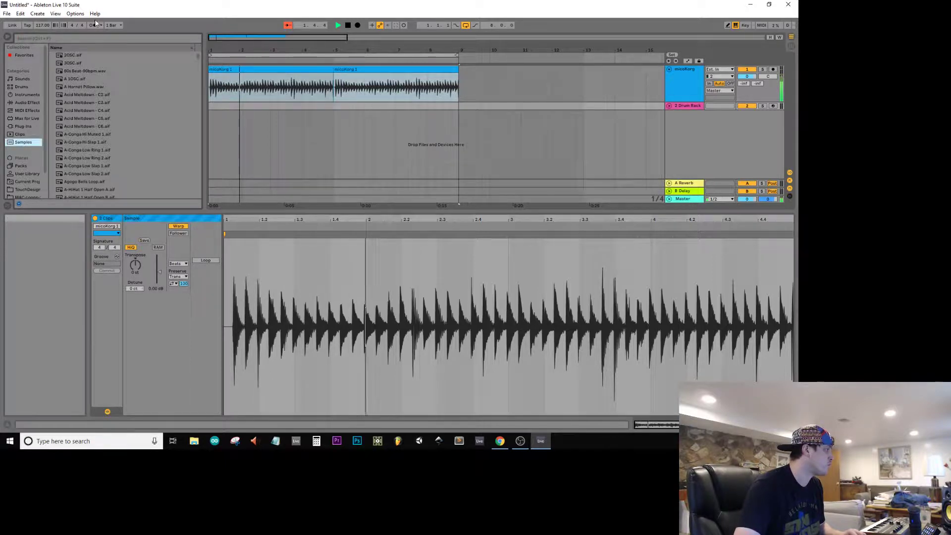
pyautogui.click(156, 38)
pyautogui.write('8 bi')
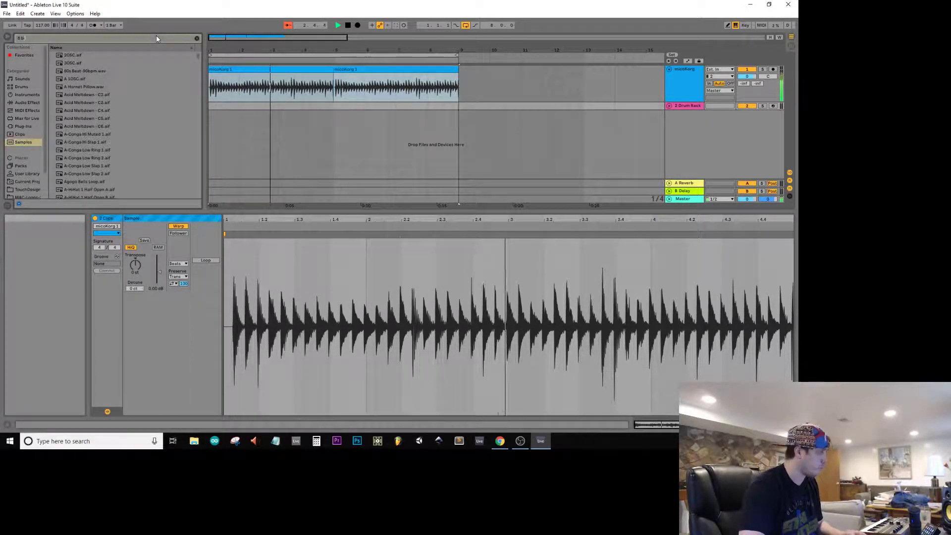
pyautogui.write('t')
# Step: Preview the 8-bit crush sample in the PoM_Loops folder of the desktop loops place, and clear the search
pyautogui.scroll(-2, 33, 173)
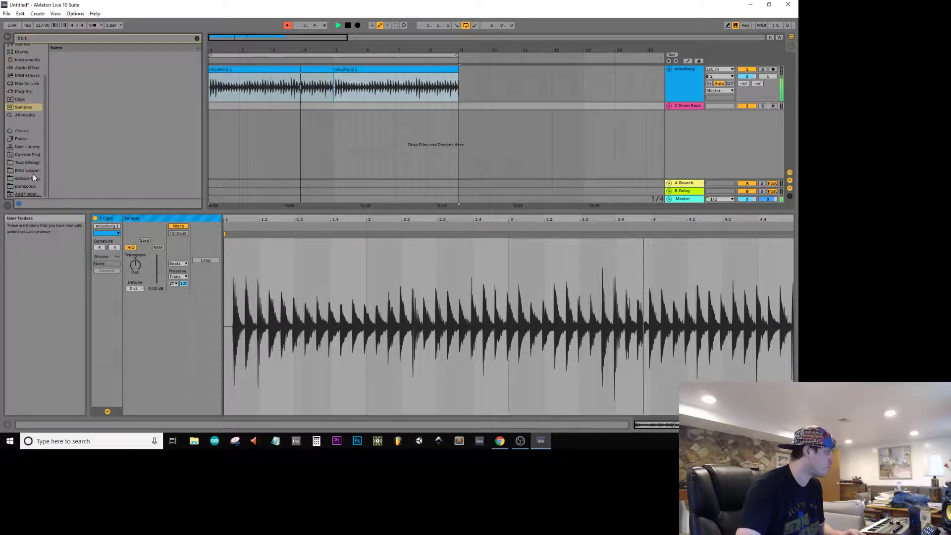
pyautogui.click(28, 178)
pyautogui.click(52, 55)
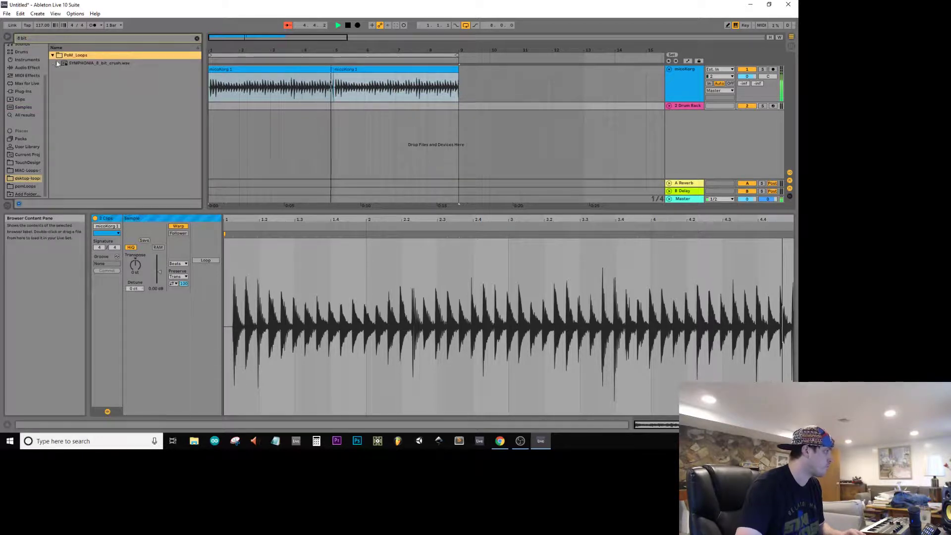
pyautogui.click(67, 64)
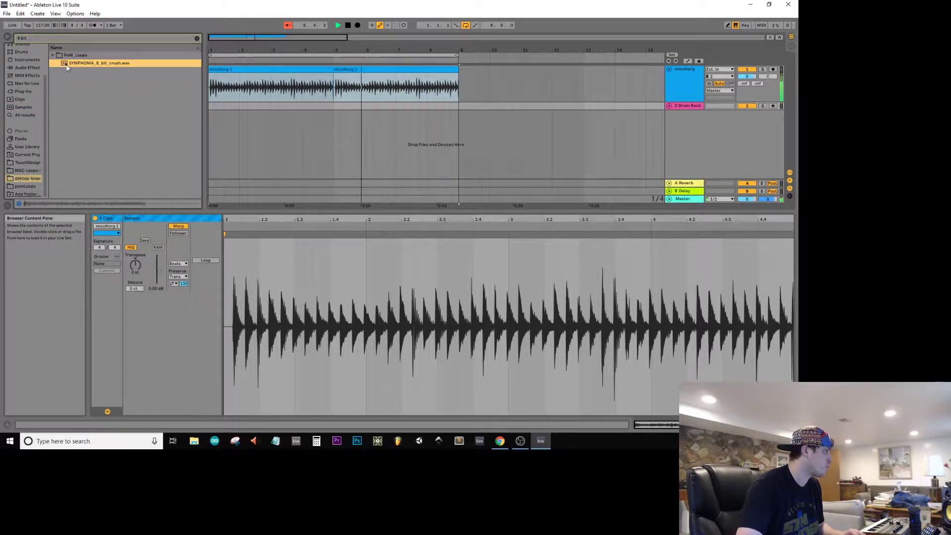
pyautogui.click(53, 55)
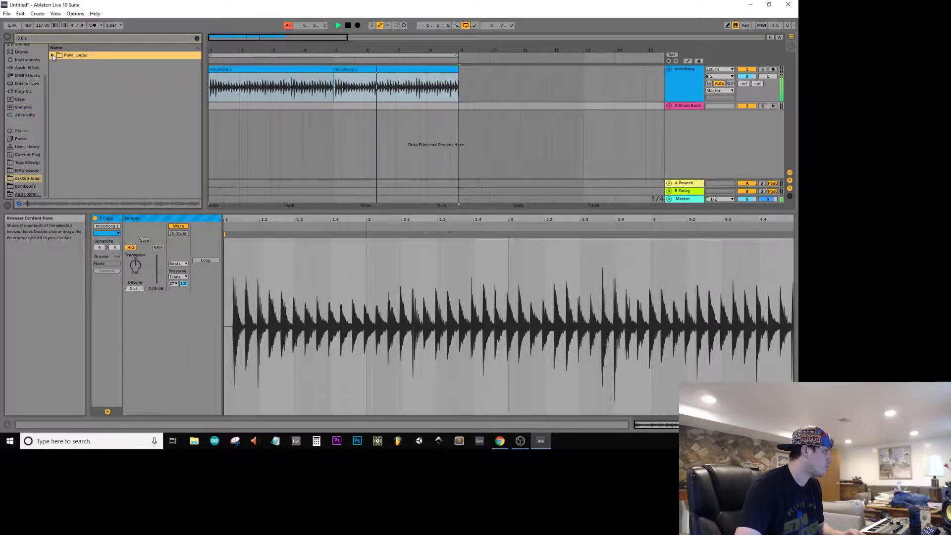
pyautogui.click(197, 38)
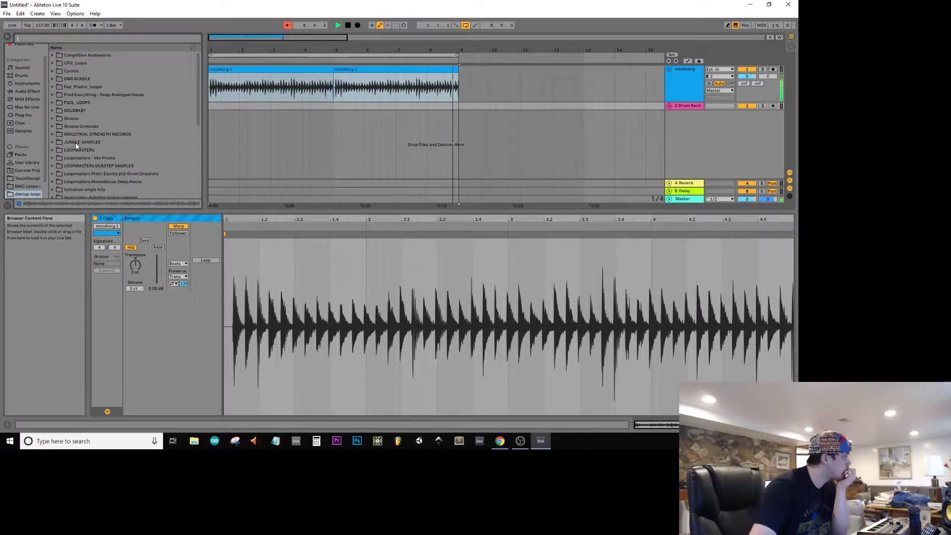
# Step: Browse the desktop loops folders and examine the sample packs inside LOOPMASTERS, including GLOBAL BEATWORKS Vol1
pyautogui.scroll(-5, 75, 142)
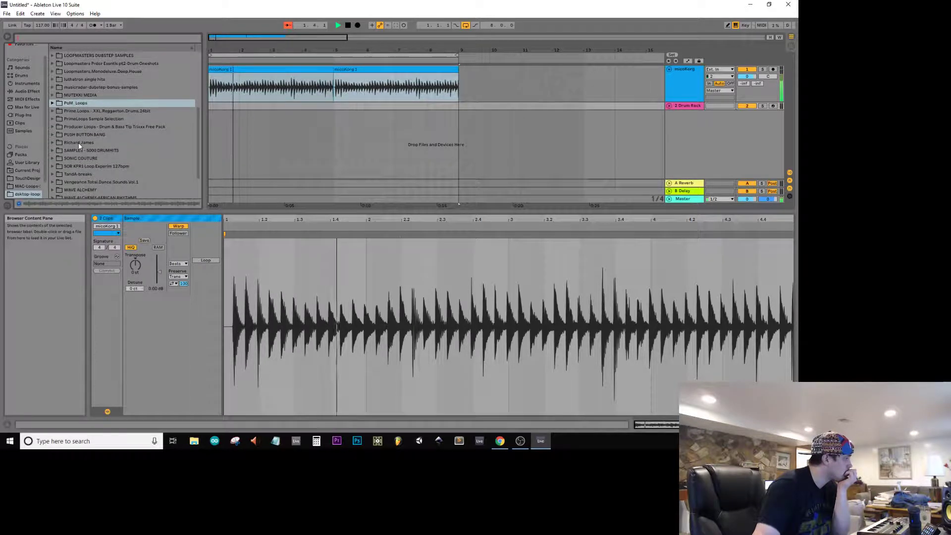
pyautogui.scroll(-2, 77, 143)
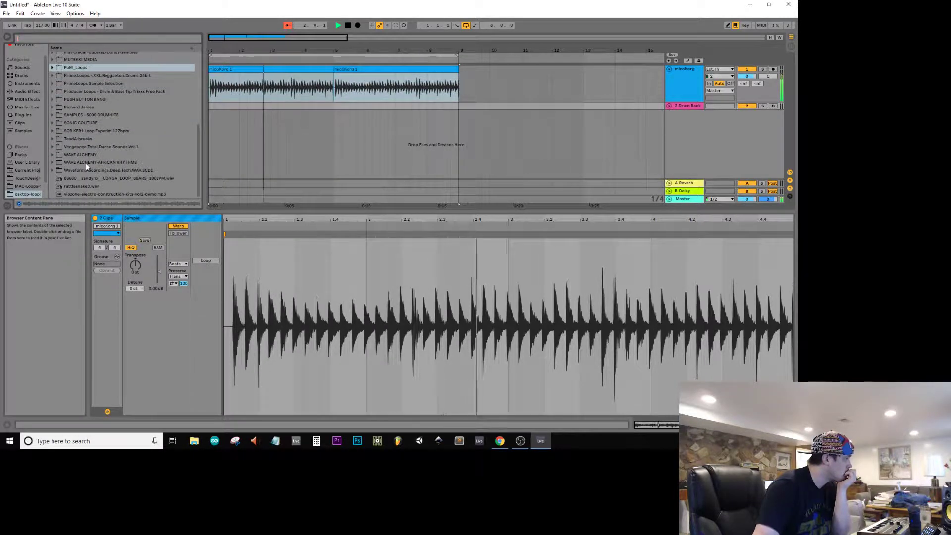
pyautogui.scroll(6, 85, 163)
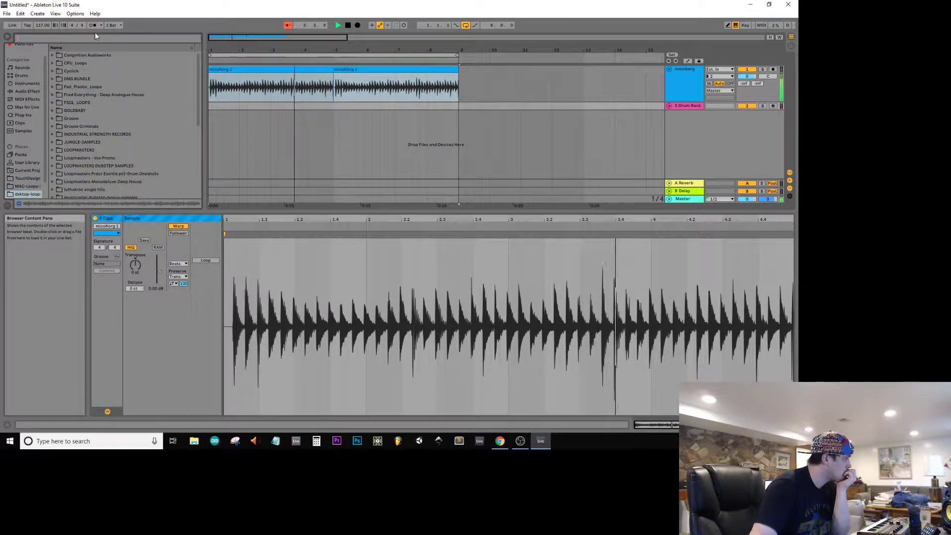
pyautogui.scroll(-2, 88, 108)
pyautogui.click(88, 94)
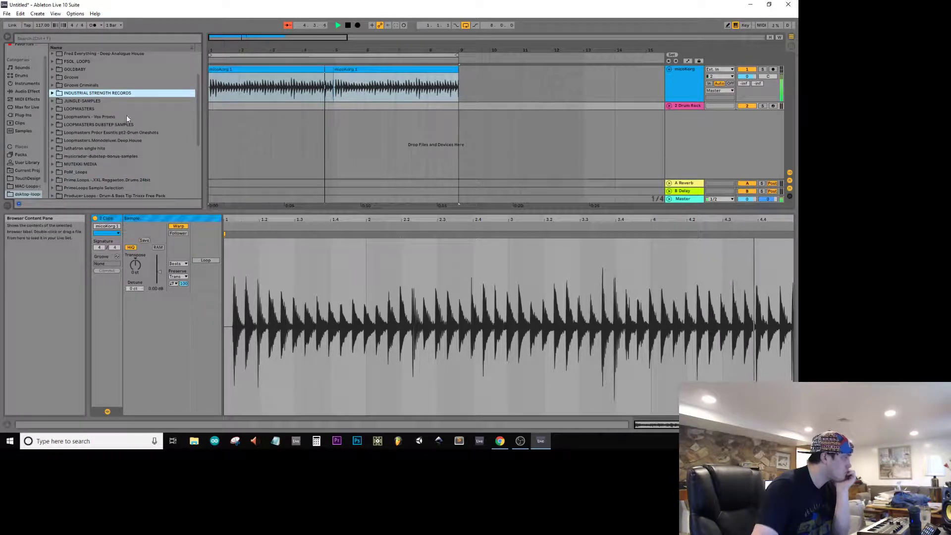
pyautogui.press('Down')
pyautogui.press('Down')
pyautogui.press('Right')
pyautogui.press('Down')
pyautogui.press('Down')
pyautogui.press('Down')
pyautogui.press('Down')
pyautogui.press('Down')
pyautogui.press('Down')
pyautogui.press('Down')
pyautogui.press('Down')
pyautogui.press('Down')
pyautogui.press('Down')
pyautogui.press('Down')
pyautogui.press('Down')
pyautogui.press('Down')
pyautogui.press('Down')
pyautogui.press('Down')
pyautogui.press('Down')
pyautogui.press('Down')
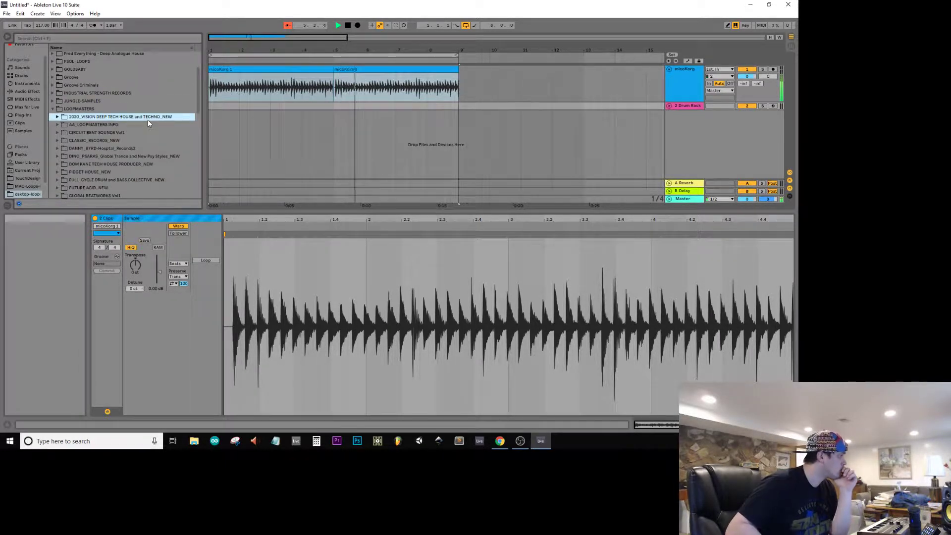
pyautogui.scroll(-1, 146, 119)
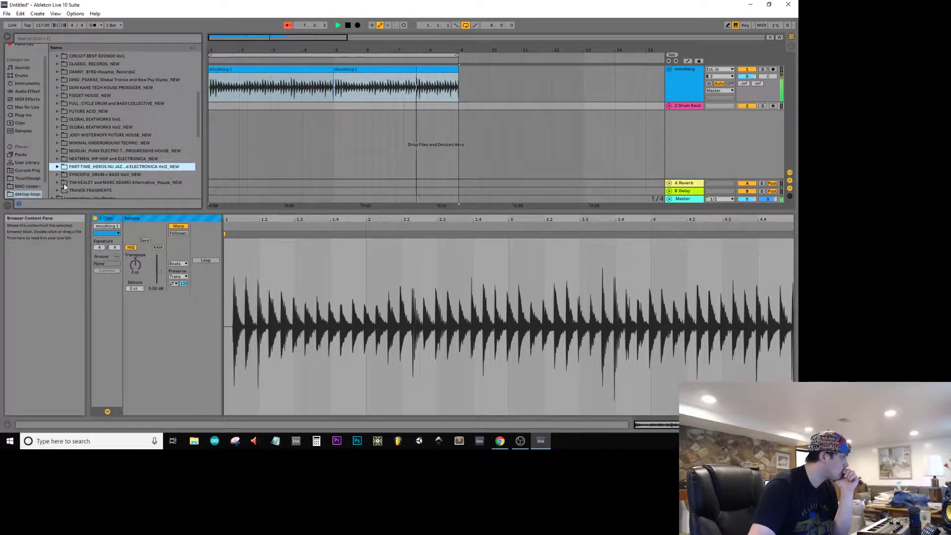
pyautogui.click(61, 121)
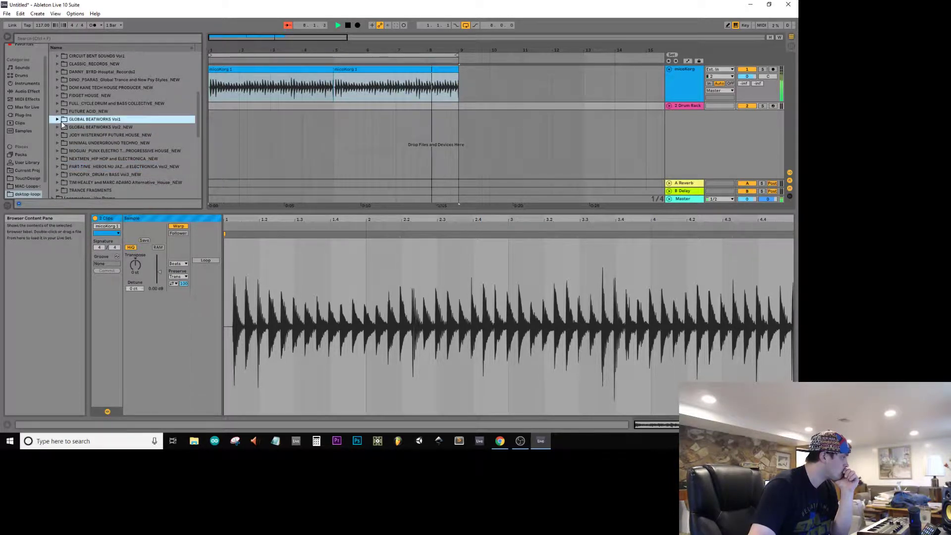
# Step: Browse the pomLoops place to the TriSamples - 808 Trapstep Pack Vol 2 folder inside Trap-Drum-Samples and look through its subfolders
pyautogui.click(270, 106)
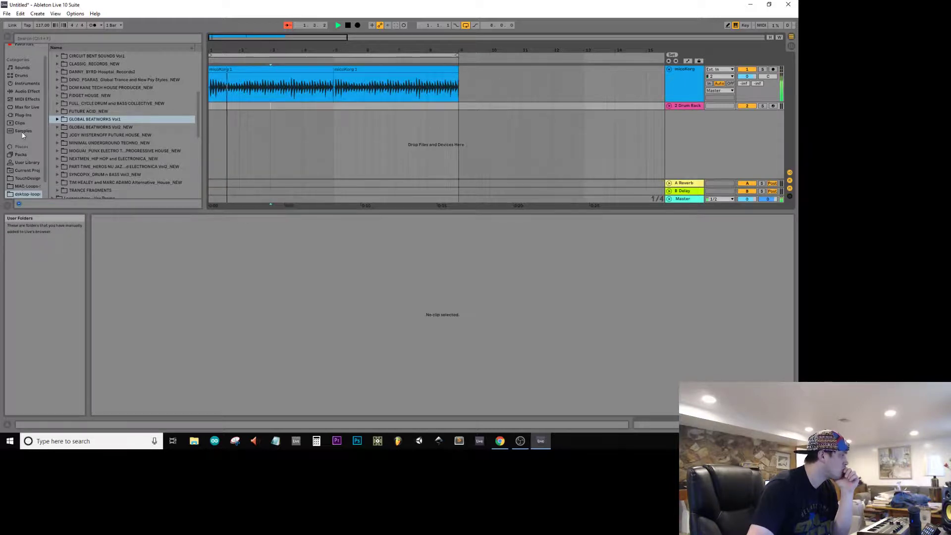
pyautogui.scroll(-1, 23, 197)
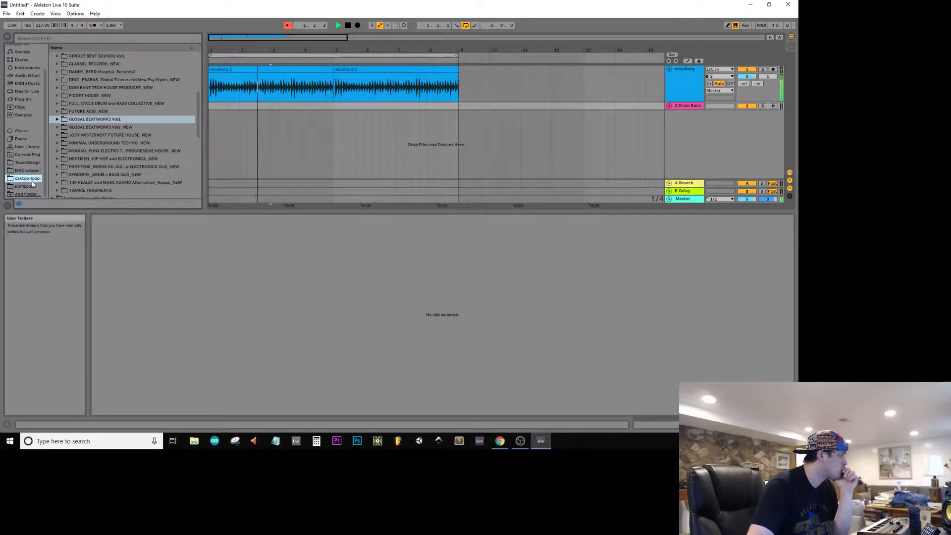
pyautogui.click(25, 186)
pyautogui.click(53, 79)
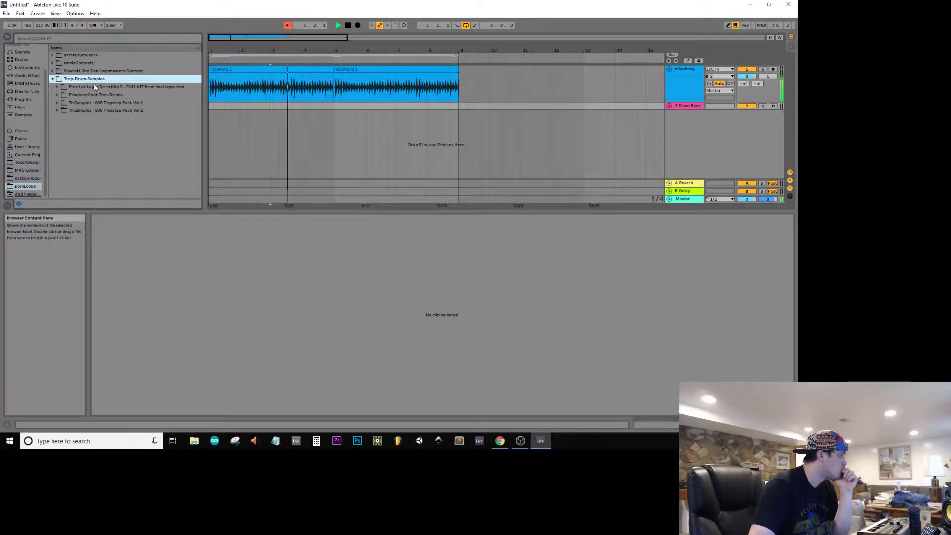
pyautogui.press('Down')
pyautogui.press('Down')
pyautogui.press('Down')
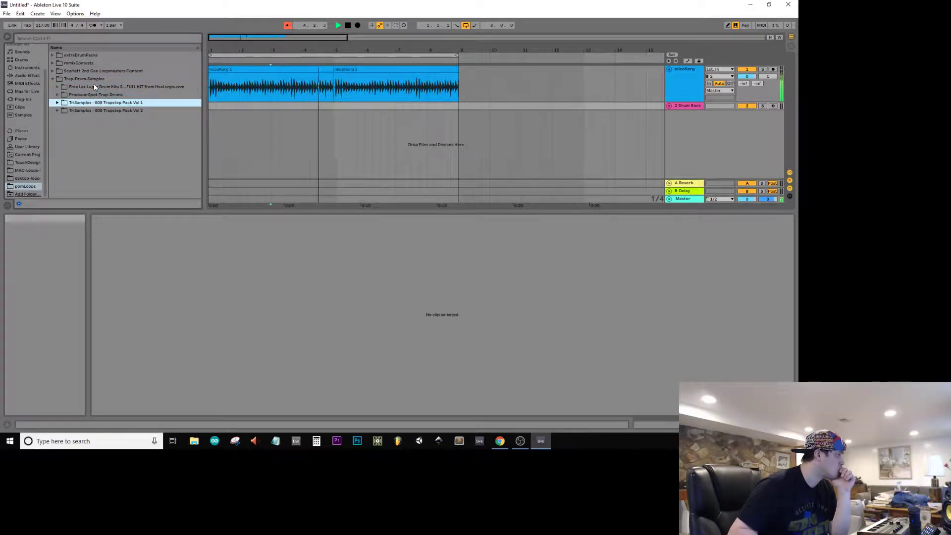
pyautogui.press('Down')
pyautogui.press('Right')
pyautogui.press('Down')
pyautogui.press('Down')
pyautogui.press('Down')
pyautogui.press('Down')
pyautogui.press('Down')
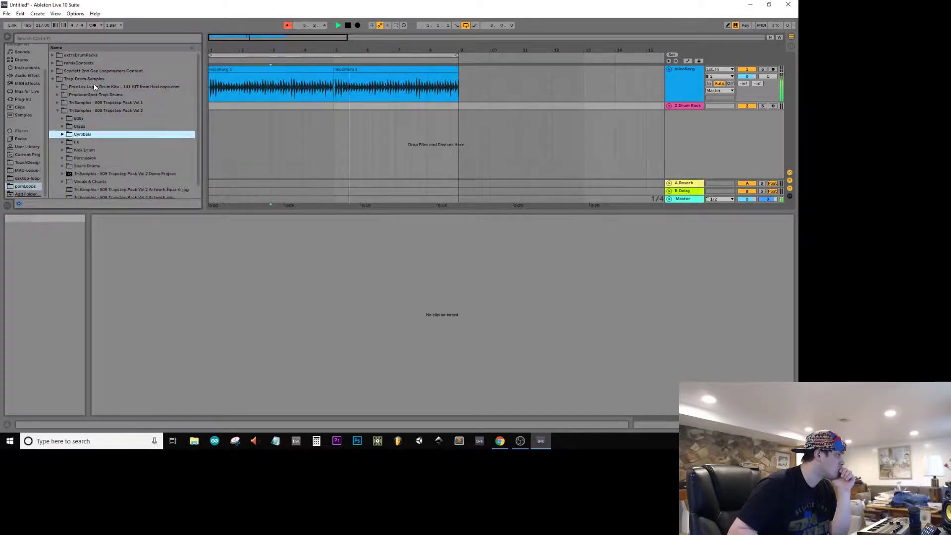
# Step: Audition the samples in the pack's Kick Drums folder one after another over the playing loop, up to Kick Drum 036 Boi 1 Da.wav
pyautogui.press('Right')
pyautogui.press('Down')
pyautogui.press('Down')
pyautogui.press('Down')
pyautogui.press('Down')
pyautogui.press('Down')
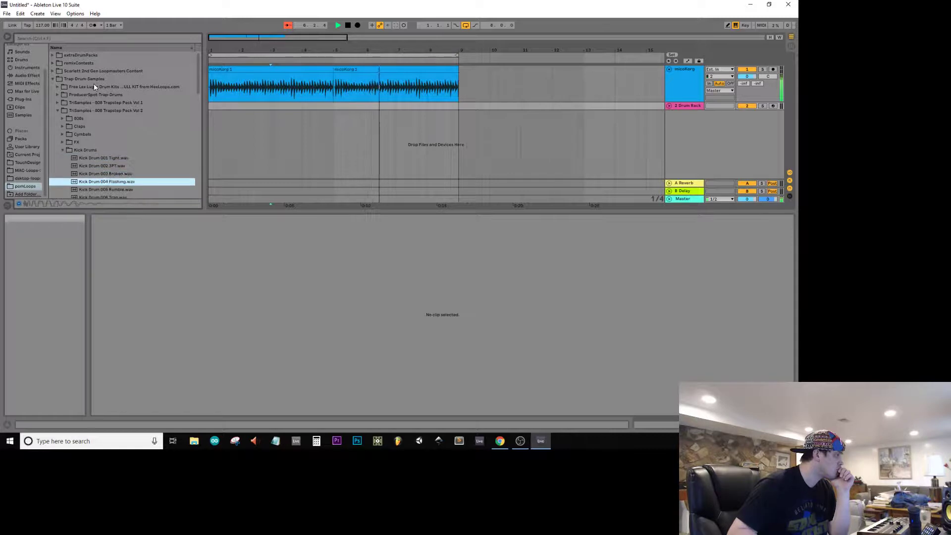
pyautogui.press('Down')
pyautogui.press('Down')
pyautogui.press('Down')
pyautogui.press('Down')
pyautogui.press('Down')
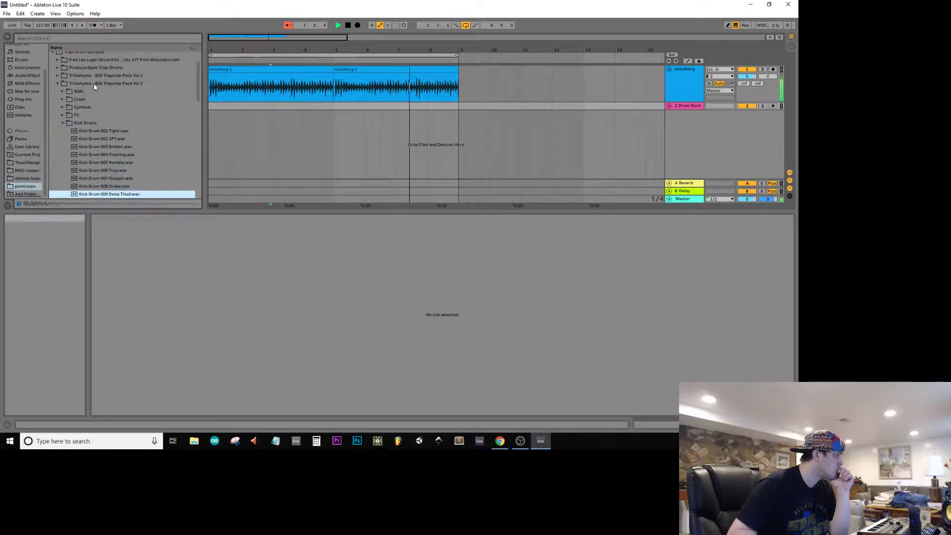
pyautogui.press('Down')
pyautogui.press('Down')
pyautogui.press('Down')
pyautogui.press('Down')
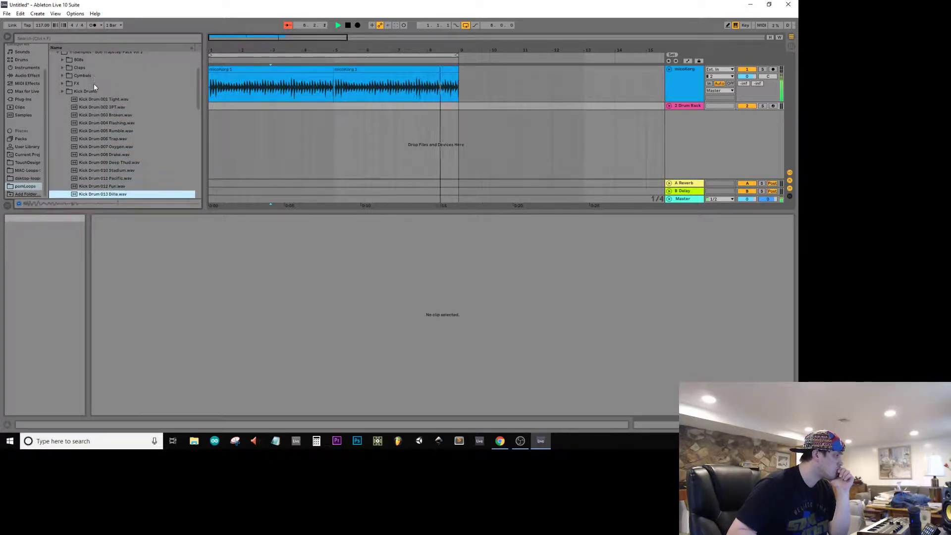
pyautogui.press('Down')
pyautogui.press('Down')
pyautogui.press('Down')
pyautogui.press('Down')
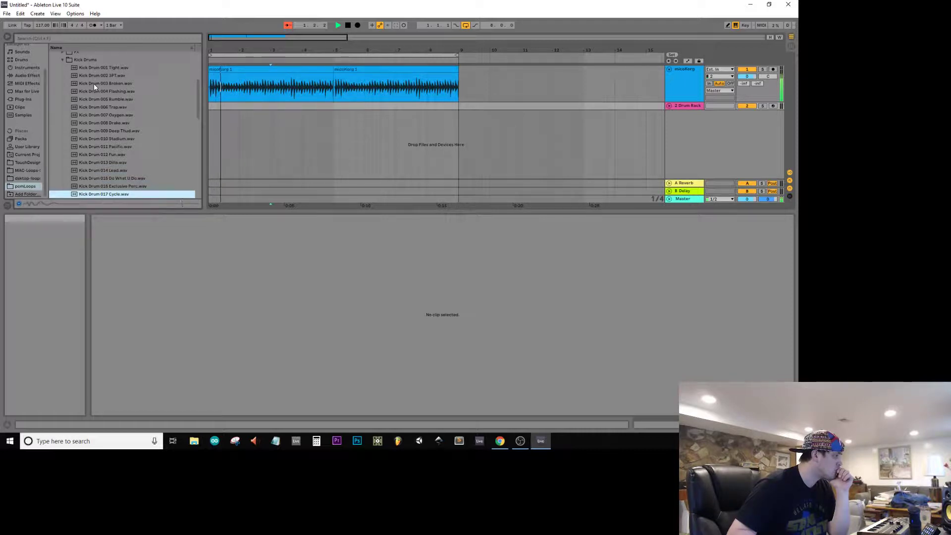
pyautogui.press('Down')
pyautogui.press('Down')
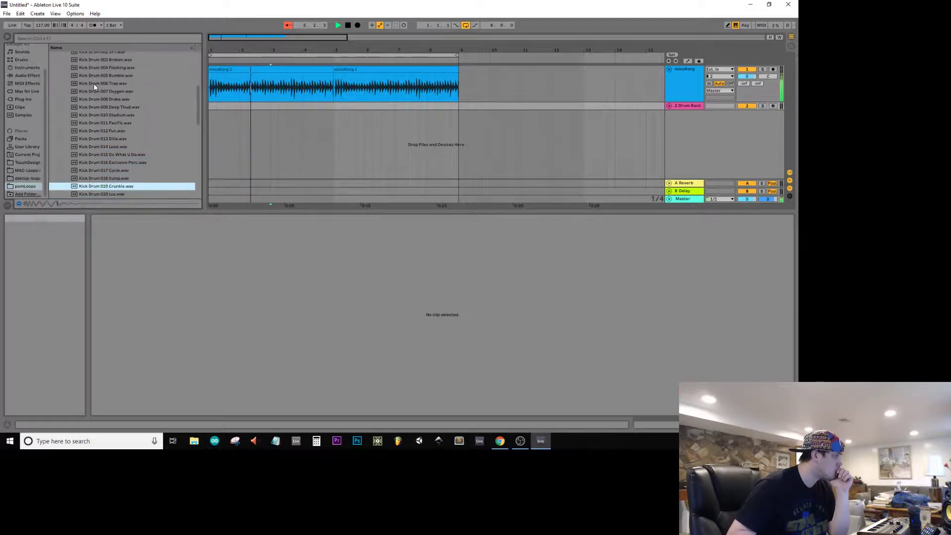
pyautogui.press('Down')
pyautogui.press('Down')
pyautogui.press('Down')
pyautogui.press('Down')
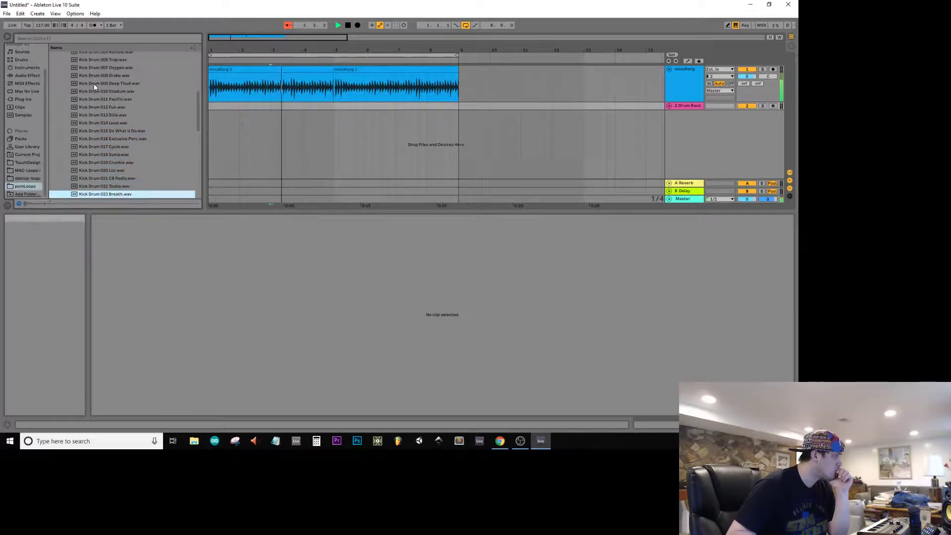
pyautogui.press('Down')
pyautogui.press('Down')
pyautogui.press('Down')
pyautogui.press('Down')
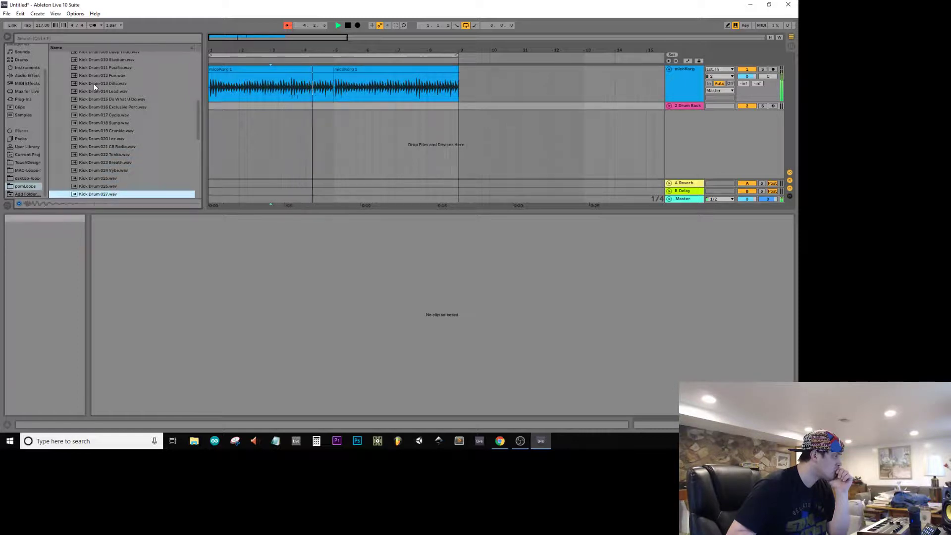
pyautogui.press('Down')
pyautogui.press('Down')
pyautogui.press('Down')
pyautogui.press('Down')
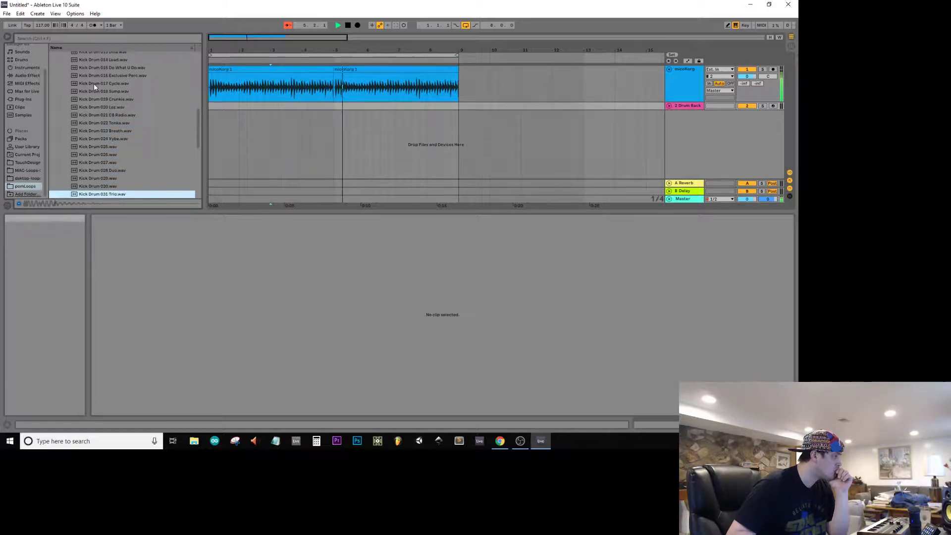
pyautogui.press('Down')
pyautogui.press('Down')
pyautogui.press('Down')
pyautogui.press('Down')
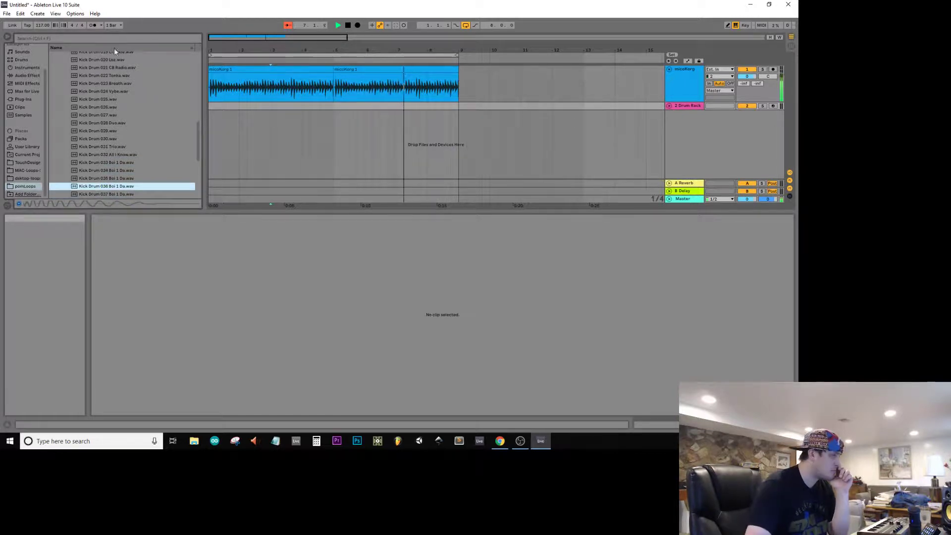
# Step: Stop playback and load Kick Drum 036 Boi 1 Da.wav onto pad C1 of the Drum Rack
pyautogui.click(545, 105)
pyautogui.press('space')
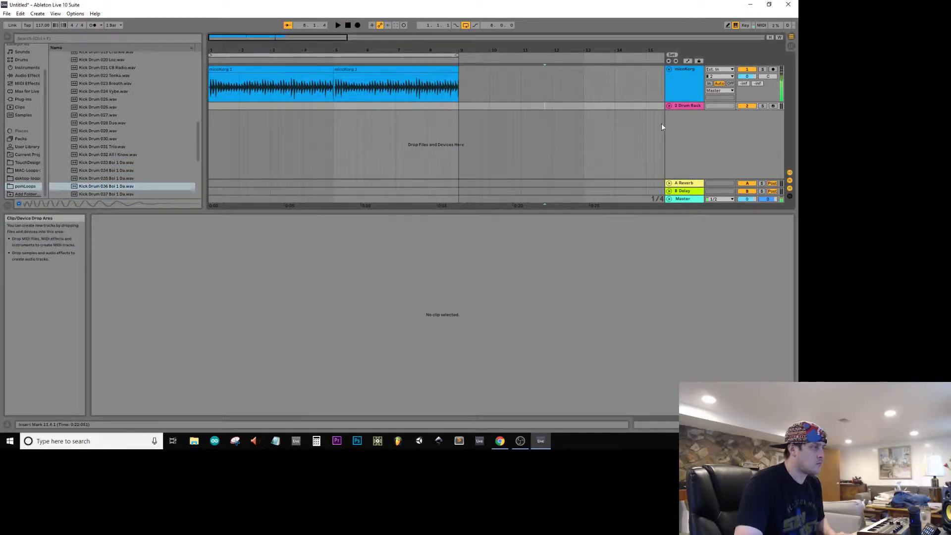
pyautogui.click(696, 105)
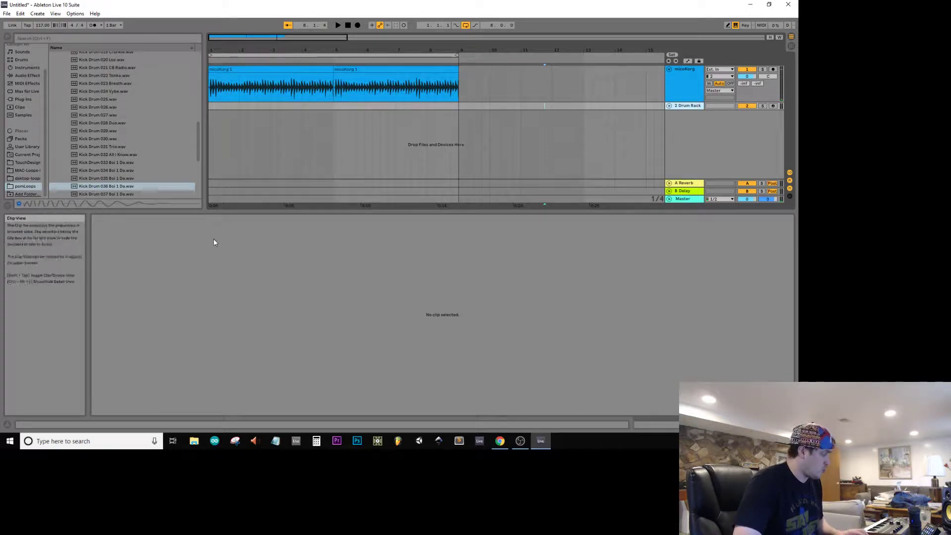
pyautogui.hotkey('shift', 'Tab')
pyautogui.moveTo(103, 185); pyautogui.dragTo(115, 413)
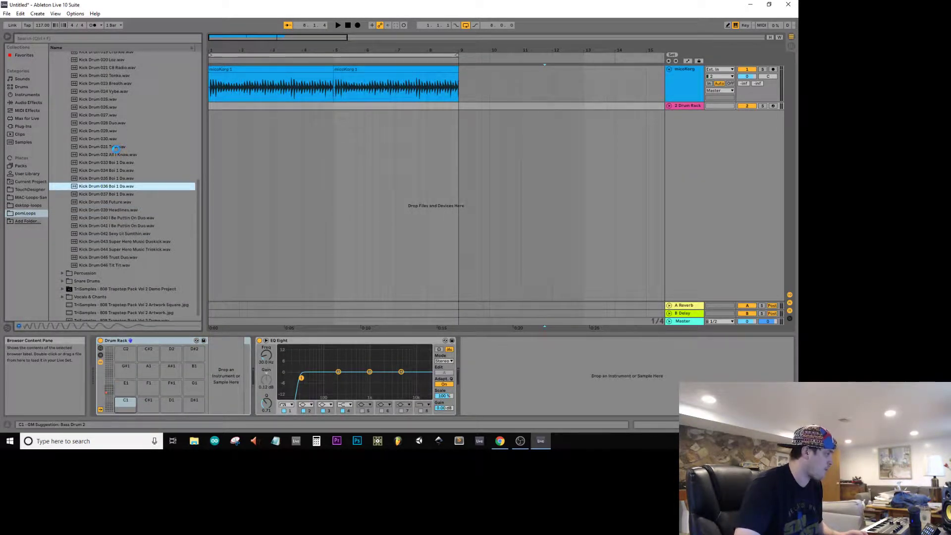
# Step: Audition samples in the pack's Snare Drums folder and load Snare Drum 003 808.wav onto pad C#1
pyautogui.scroll(8, 116, 149)
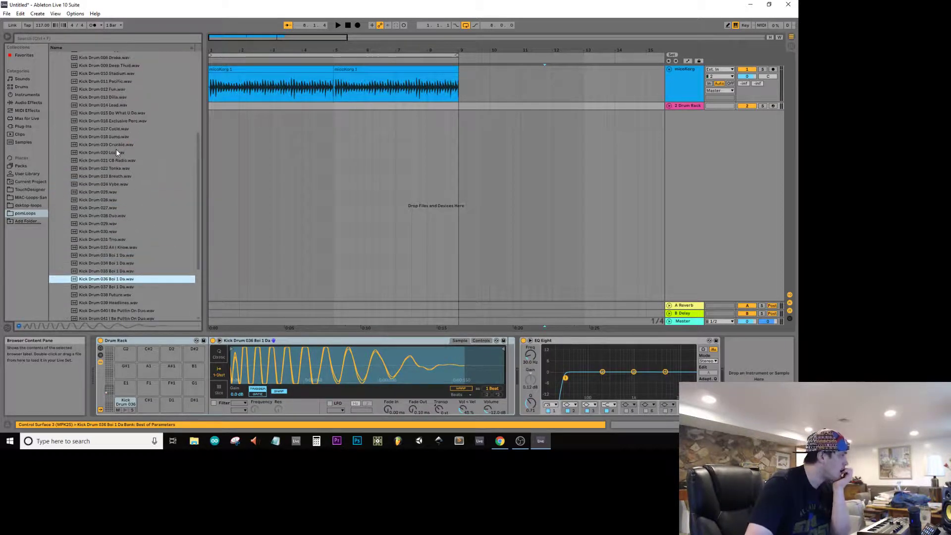
pyautogui.click(62, 119)
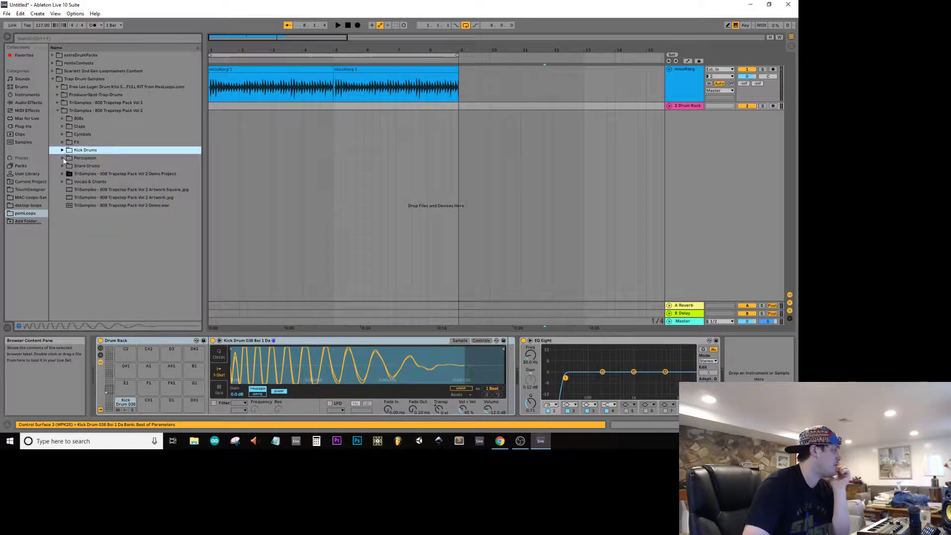
pyautogui.click(68, 158)
pyautogui.press('Down')
pyautogui.press('Right')
pyautogui.press('Down')
pyautogui.press('Down')
pyautogui.press('Down')
pyautogui.press('Down')
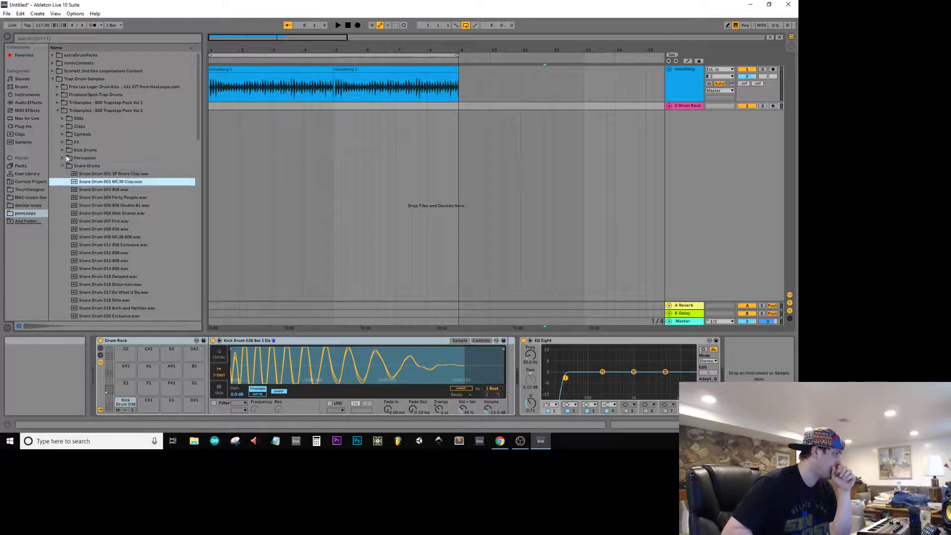
pyautogui.press('Up')
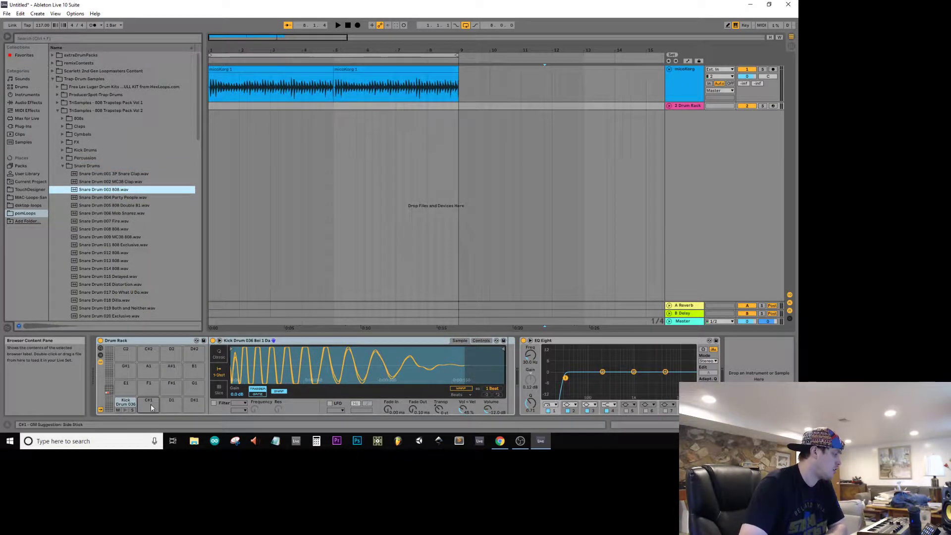
pyautogui.moveTo(150, 405); pyautogui.dragTo(150, 405)
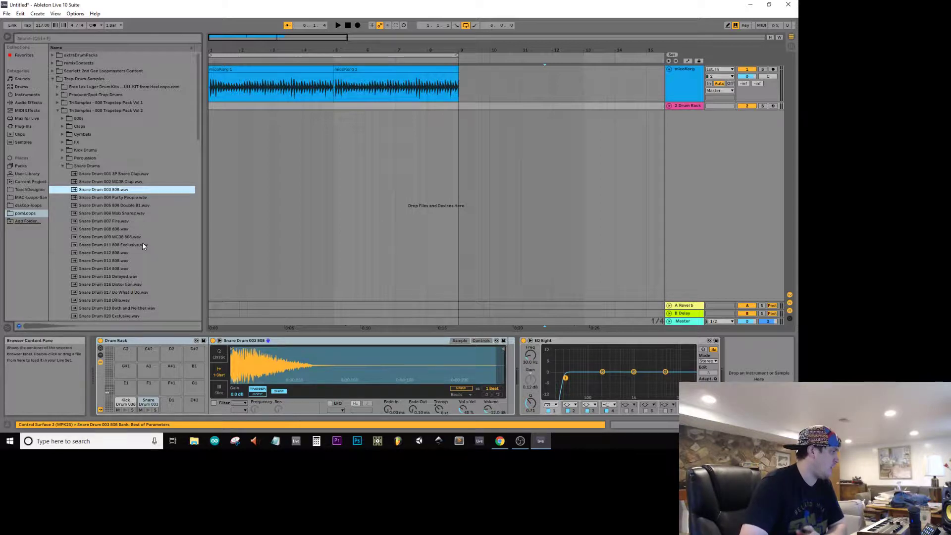
# Step: From the pack's Cymbals folder, load HiHat Closed 005 Ashy Knee.wav onto pad D1 and HiHat Closed 017 909 Trash.wav onto pad D#1
pyautogui.click(59, 165)
pyautogui.press('Left')
pyautogui.press('Up')
pyautogui.press('Up')
pyautogui.press('Up')
pyautogui.press('Up')
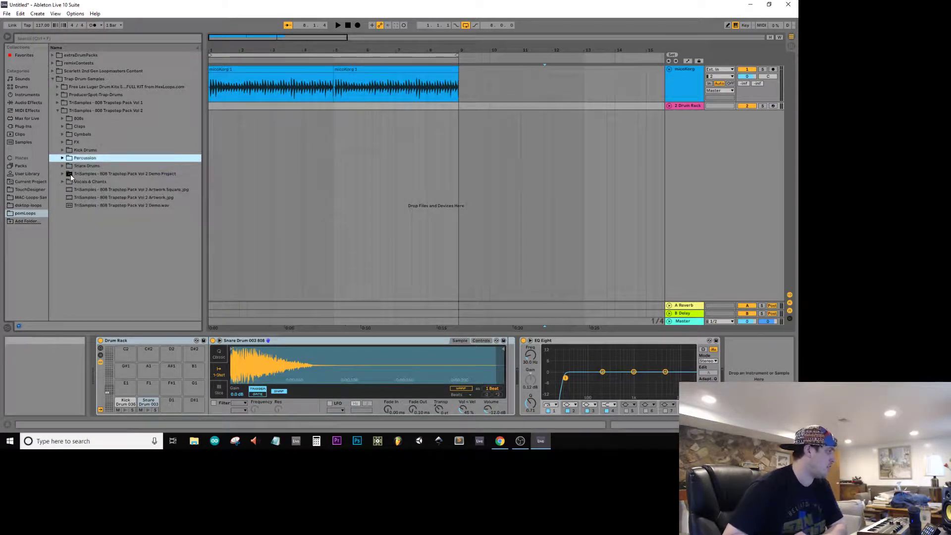
pyautogui.press('Right')
pyautogui.press('Down')
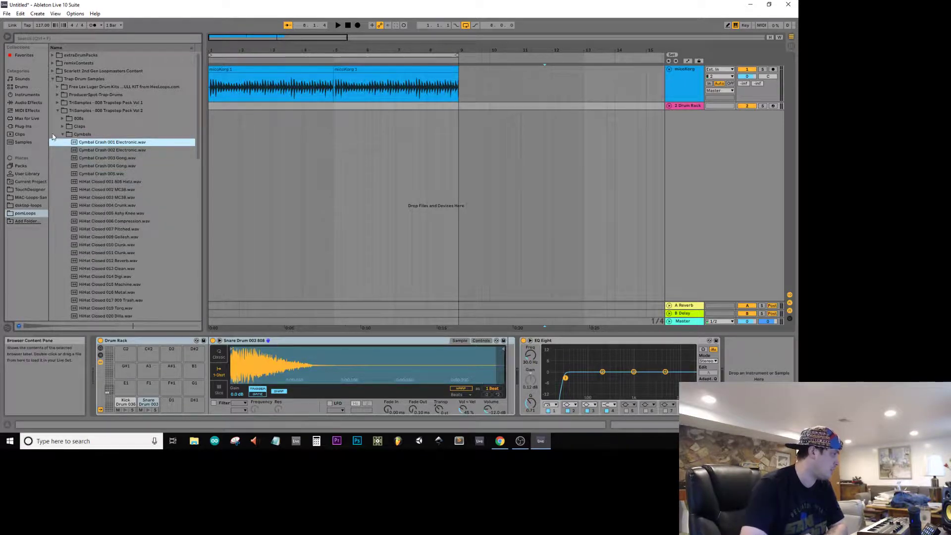
pyautogui.click(114, 236)
pyautogui.click(130, 221)
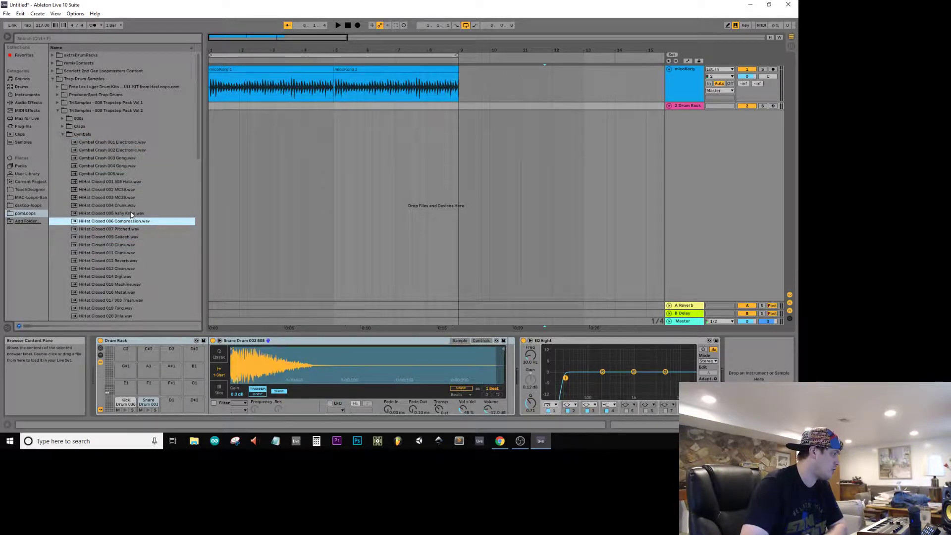
pyautogui.click(132, 214)
pyautogui.moveTo(175, 406); pyautogui.dragTo(173, 403)
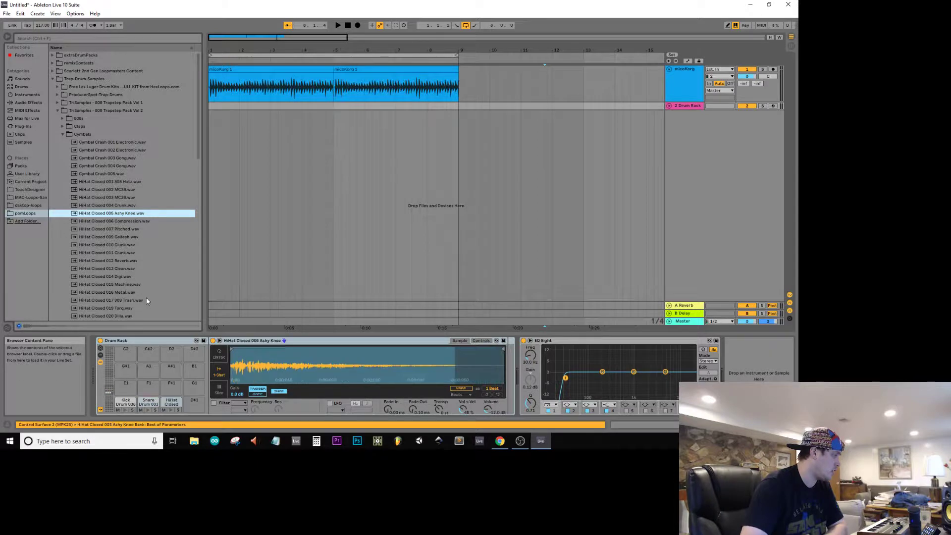
pyautogui.click(131, 300)
pyautogui.moveTo(132, 300); pyautogui.dragTo(194, 403)
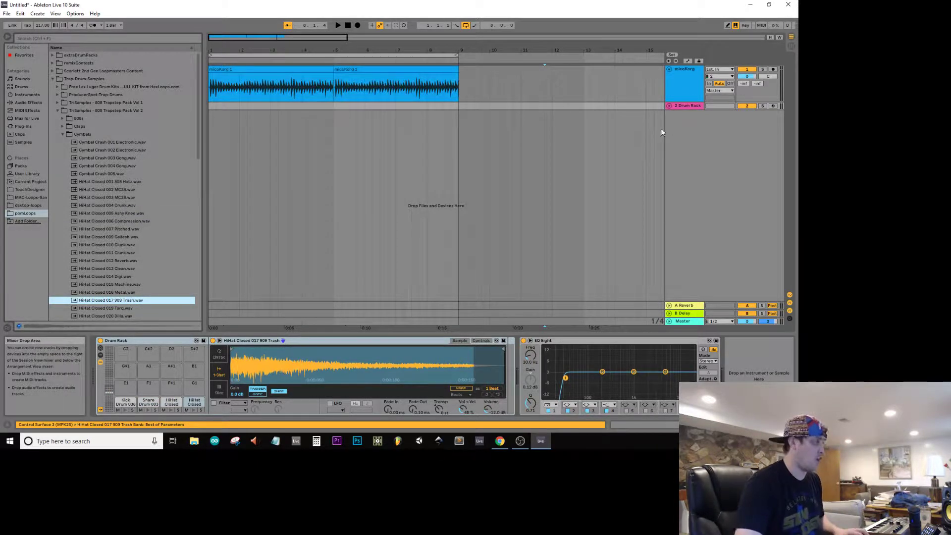
# Step: Create a one-bar MIDI clip for the Drum Rack track in Session View and place it at bar 1 in the Arrangement
pyautogui.hotkey('shift', 'Tab')
pyautogui.hotkey('shift', 'Tab')
pyautogui.click(671, 100)
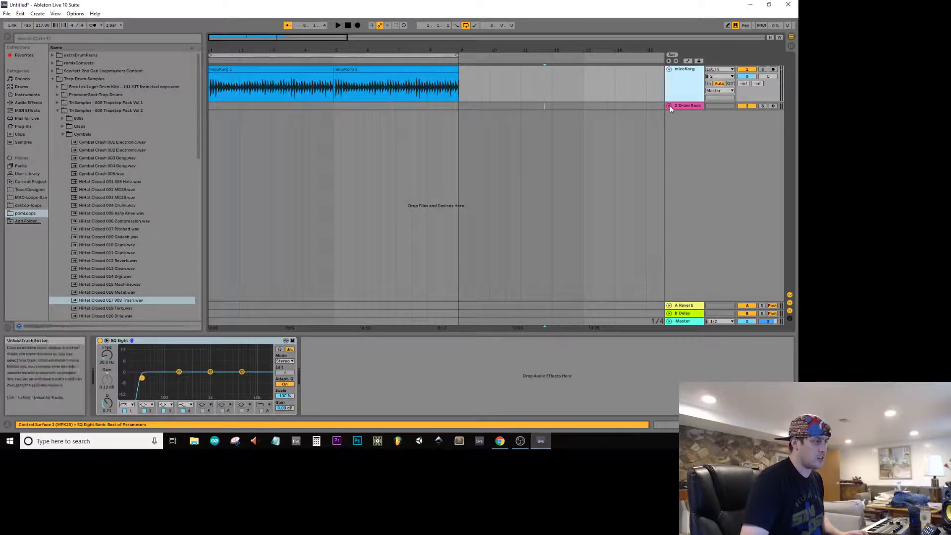
pyautogui.click(673, 106)
pyautogui.hotkey('shift', 'Tab')
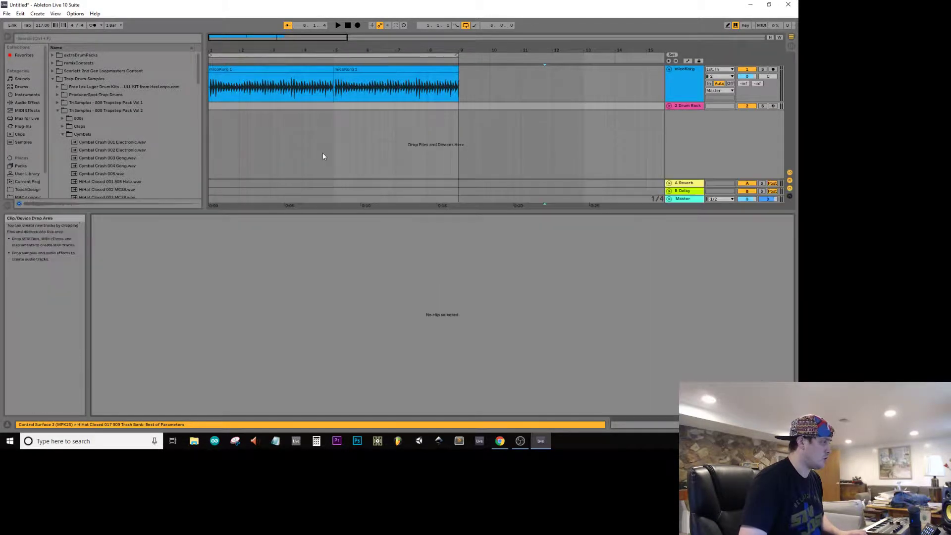
pyautogui.press('Tab')
pyautogui.click(271, 46)
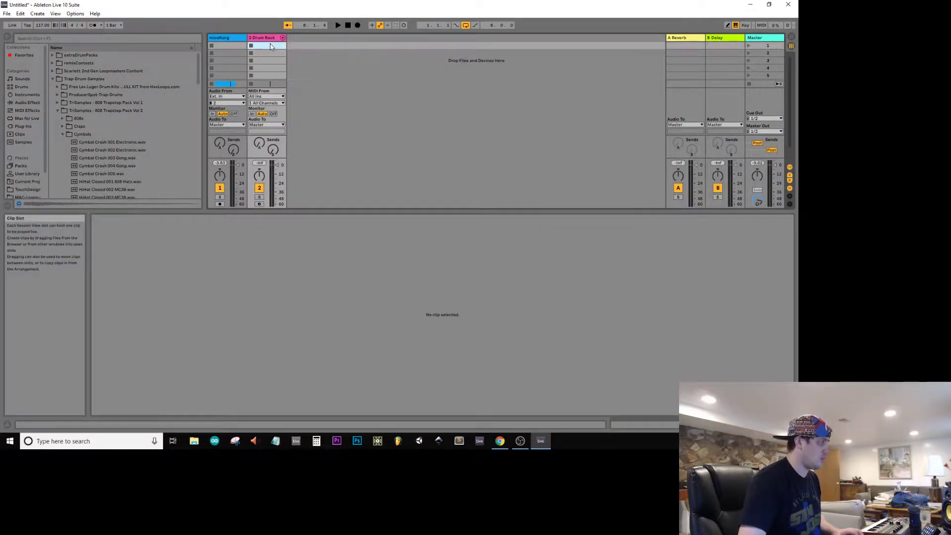
pyautogui.doubleClick(271, 46)
pyautogui.press('Tab')
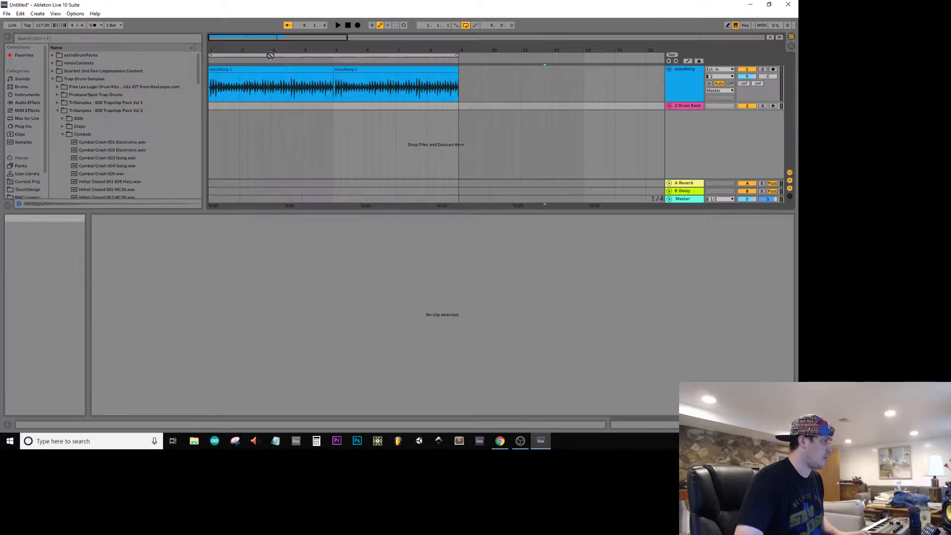
pyautogui.click(212, 106)
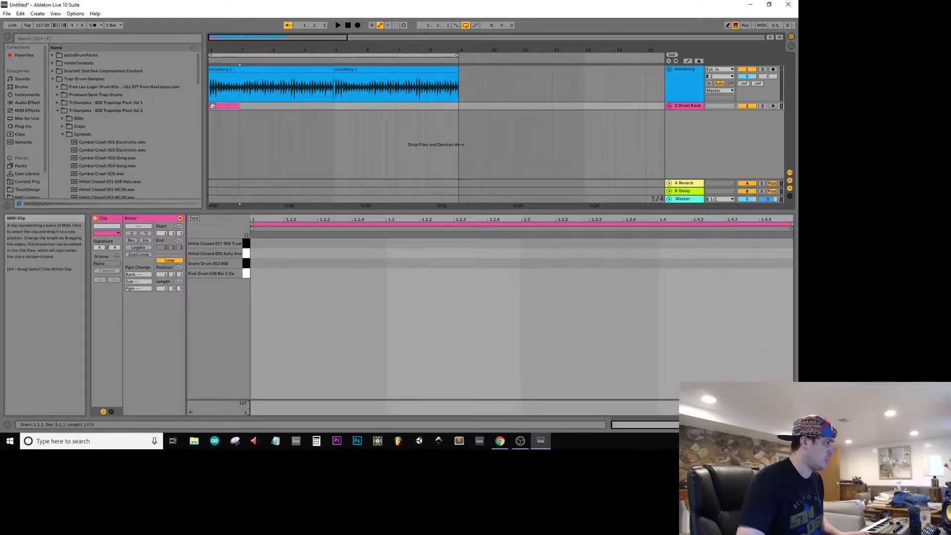
# Step: Add kick notes at 1.1.1 and 1.1.4 in the drum clip while checking playback, and move the second note to 1.1.3
pyautogui.press('space')
pyautogui.doubleClick(258, 273)
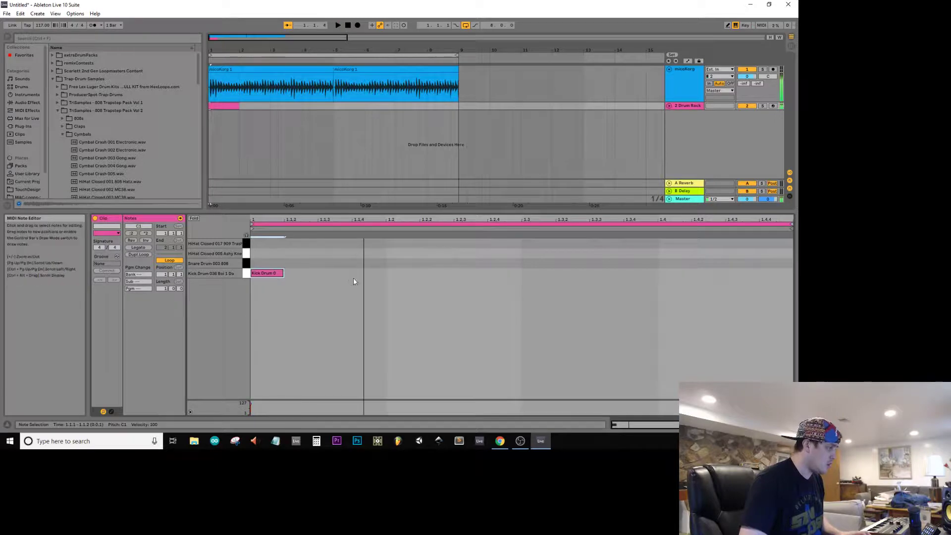
pyautogui.doubleClick(379, 273)
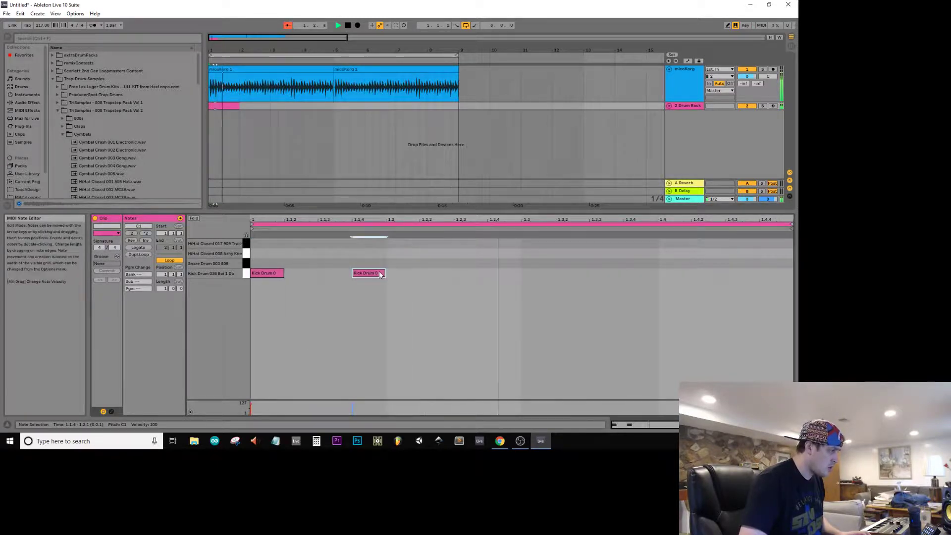
pyautogui.press('space')
pyautogui.moveTo(350, 273)
pyautogui.mouseDown()
pyautogui.moveTo(311, 274)
pyautogui.moveTo(340, 274)
pyautogui.mouseUp()
pyautogui.click(373, 273)
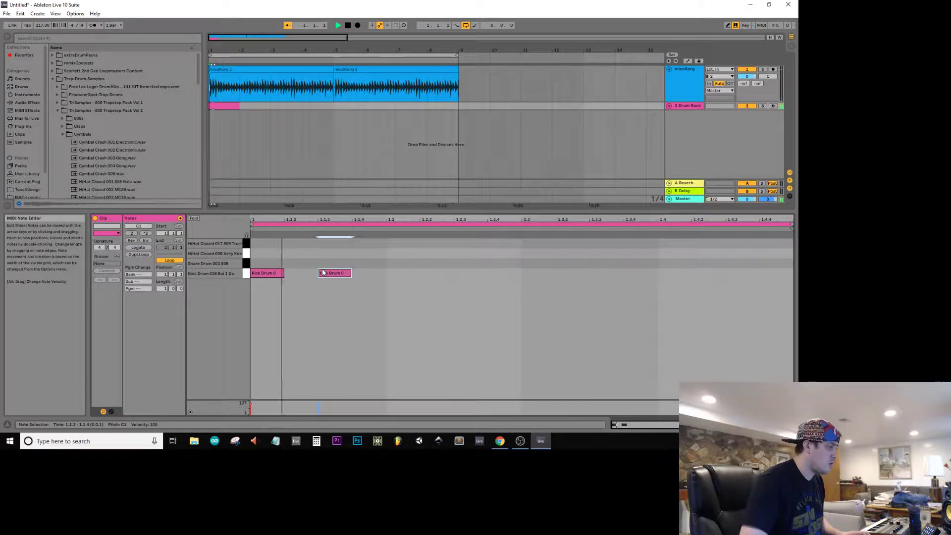
# Step: Delete the kick note at 1.1.3 and add a snare note at 1.2.1, checking the pattern in playback
pyautogui.press('space')
pyautogui.doubleClick(323, 274)
pyautogui.press('space')
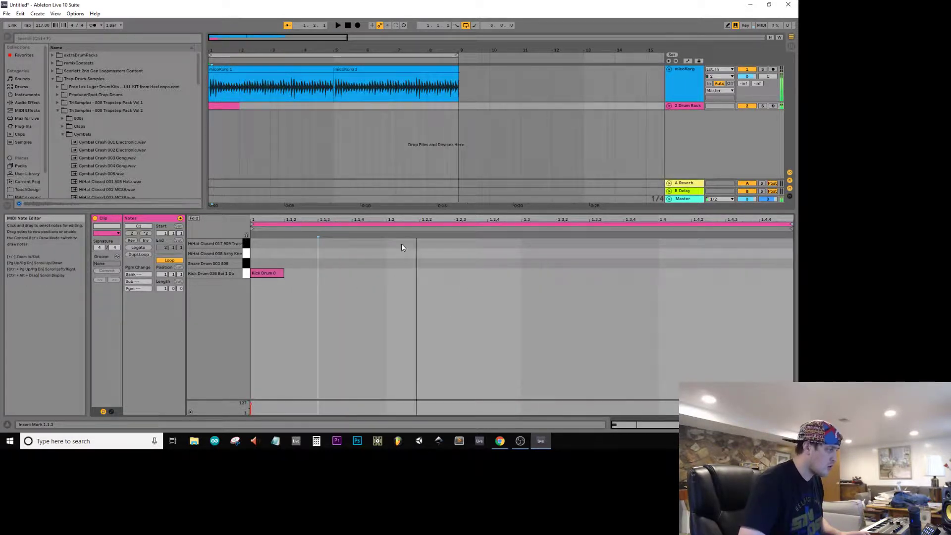
pyautogui.press('space')
pyautogui.doubleClick(401, 263)
pyautogui.press('space')
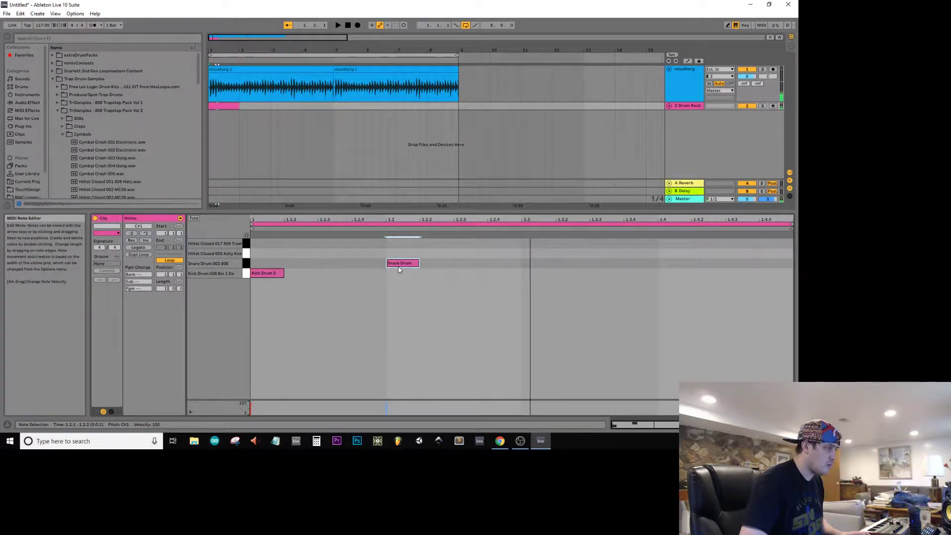
pyautogui.moveTo(397, 262)
pyautogui.mouseDown()
pyautogui.moveTo(535, 263)
pyautogui.moveTo(413, 265)
pyautogui.mouseUp()
pyautogui.press('space')
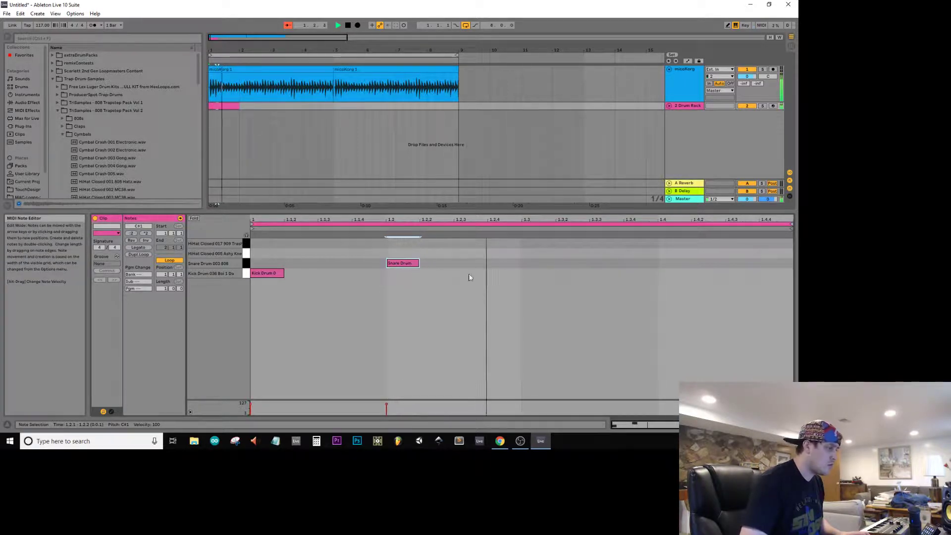
# Step: Add a kick note at 1.3.3 and a snare note at 1.4.1, and extend the drum clip in the Arrangement to bar 9
pyautogui.doubleClick(605, 273)
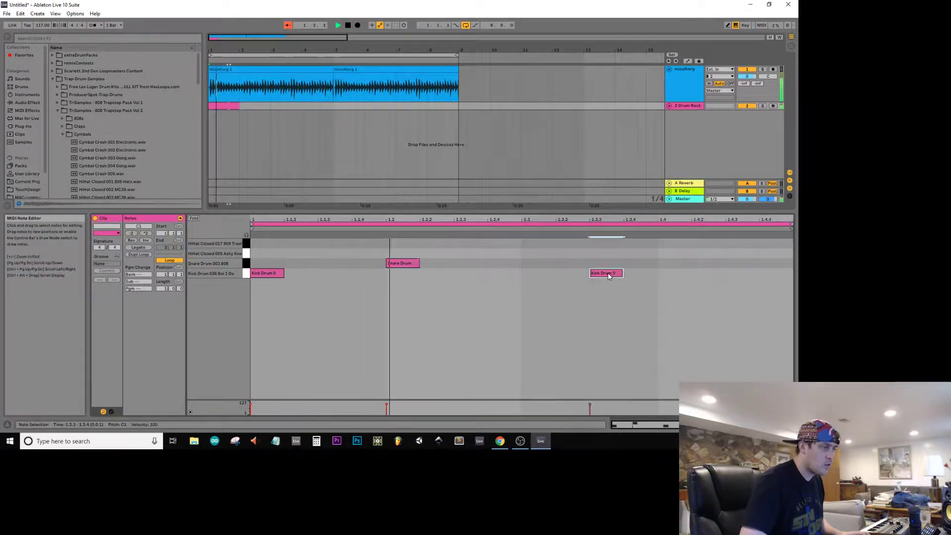
pyautogui.doubleClick(673, 263)
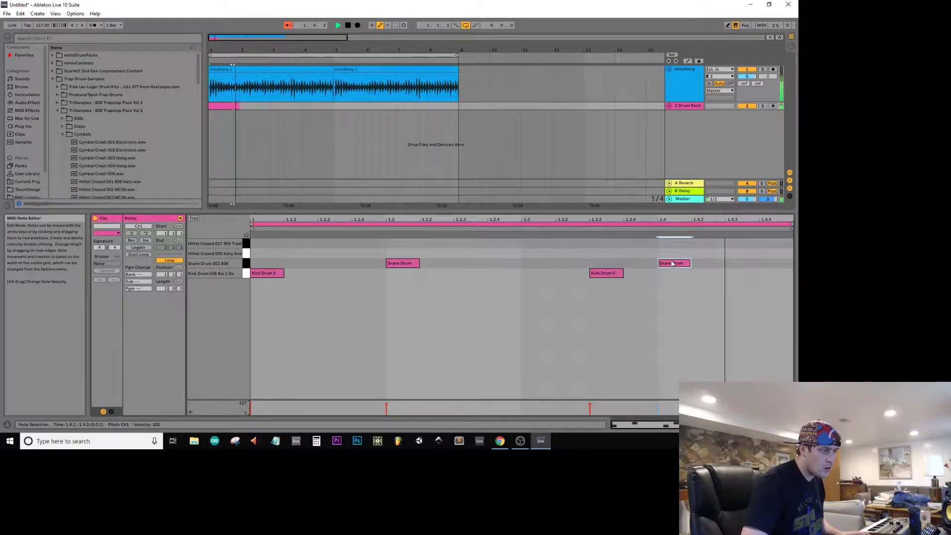
pyautogui.moveTo(240, 105); pyautogui.dragTo(467, 116)
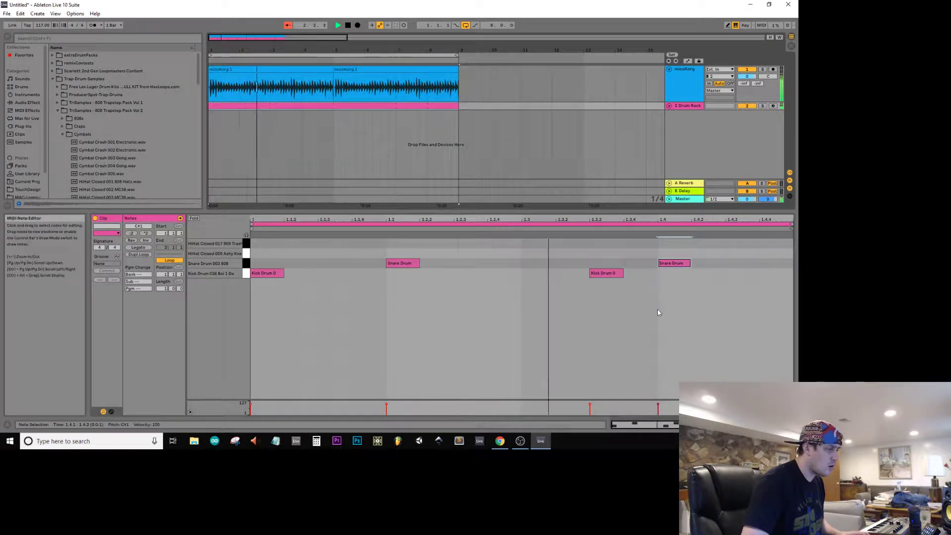
# Step: Move the snare note at 1.2.1 to 1.3.1 and delete the snare note at 1.4.1
pyautogui.click(669, 266)
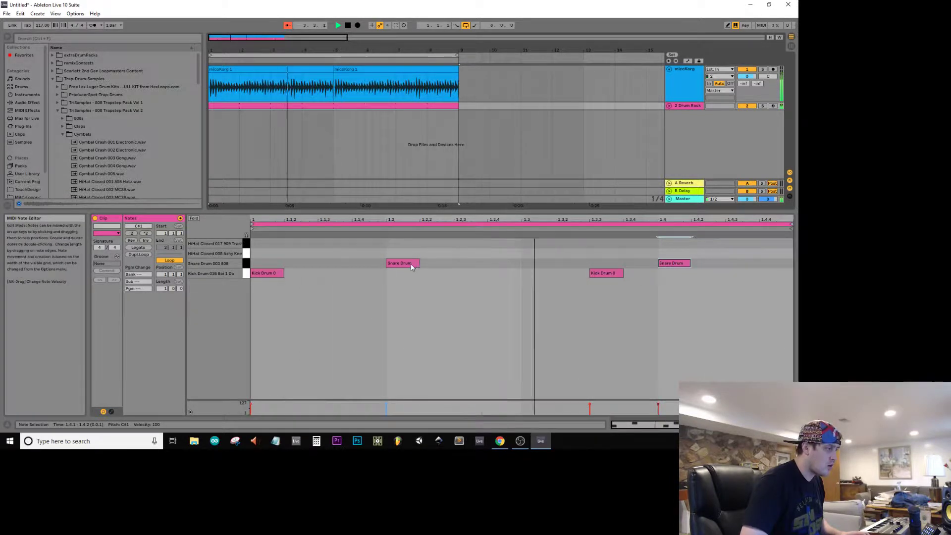
pyautogui.moveTo(414, 264); pyautogui.dragTo(547, 270)
pyautogui.doubleClick(672, 266)
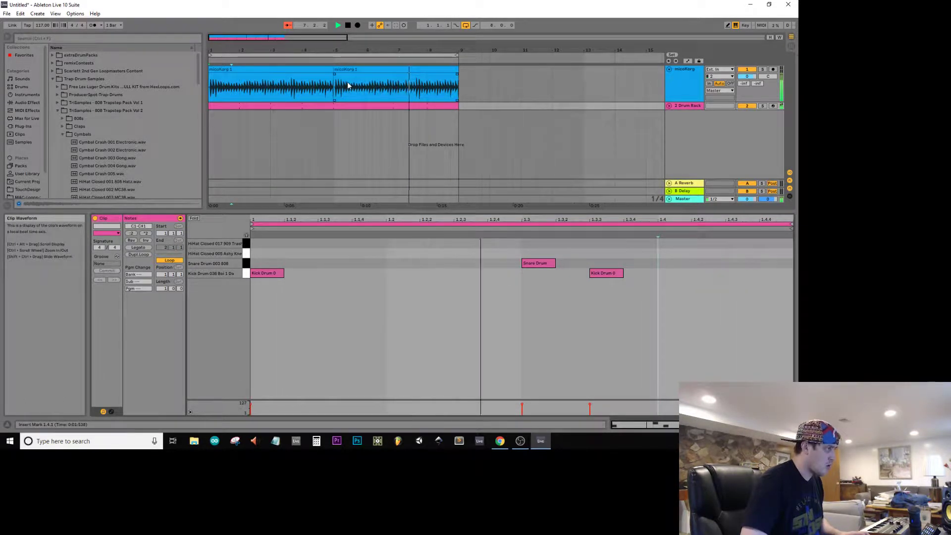
# Step: Try drawing sixteenth-note closed hi-hats across the drum clip, on the 909 Trash row and on the Ashy Knee row, and undo them
pyautogui.click(264, 98)
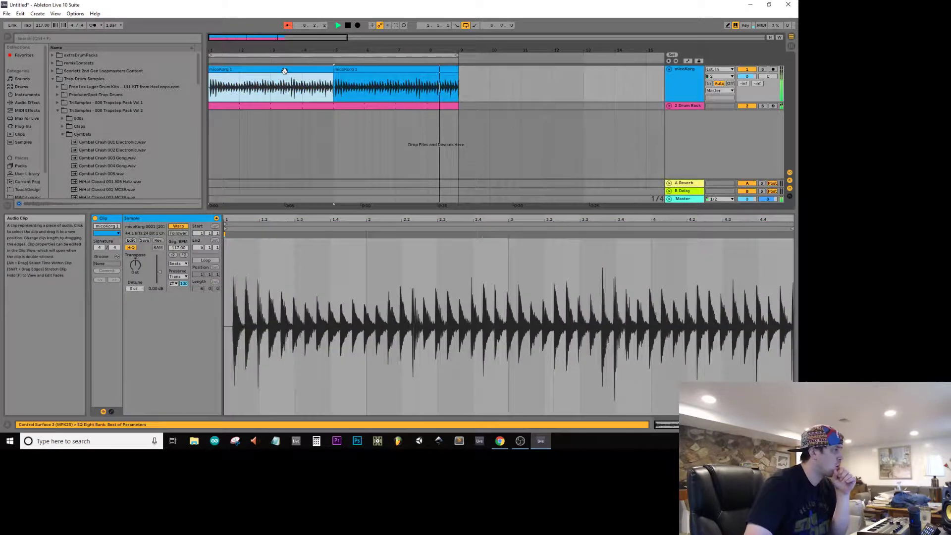
pyautogui.click(267, 104)
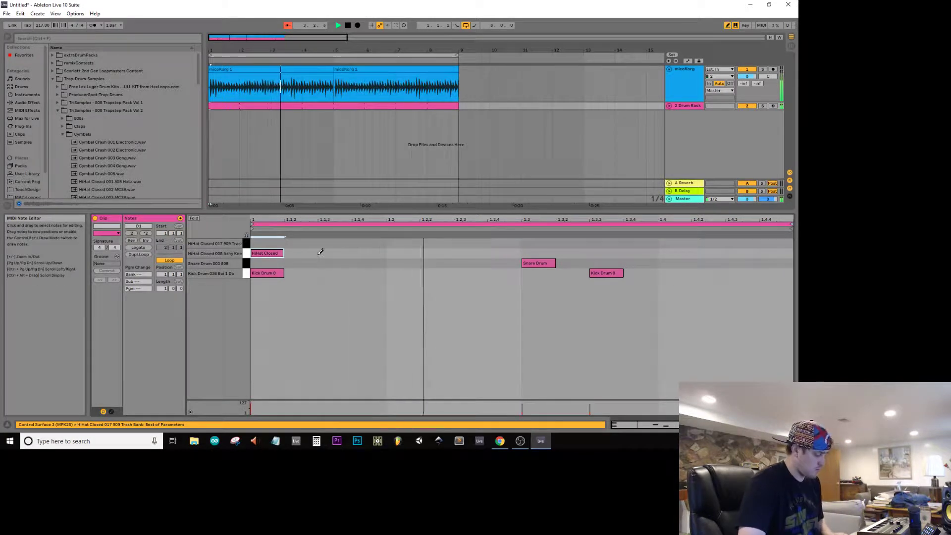
pyautogui.press('b')
pyautogui.moveTo(286, 243); pyautogui.dragTo(750, 244)
pyautogui.hotkey('ctrl', 'z')
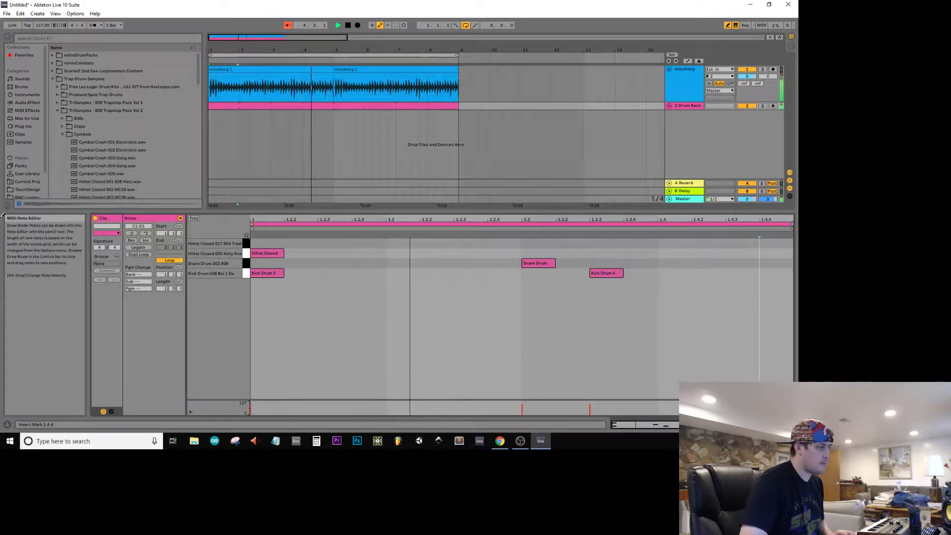
pyautogui.moveTo(287, 253); pyautogui.dragTo(777, 253)
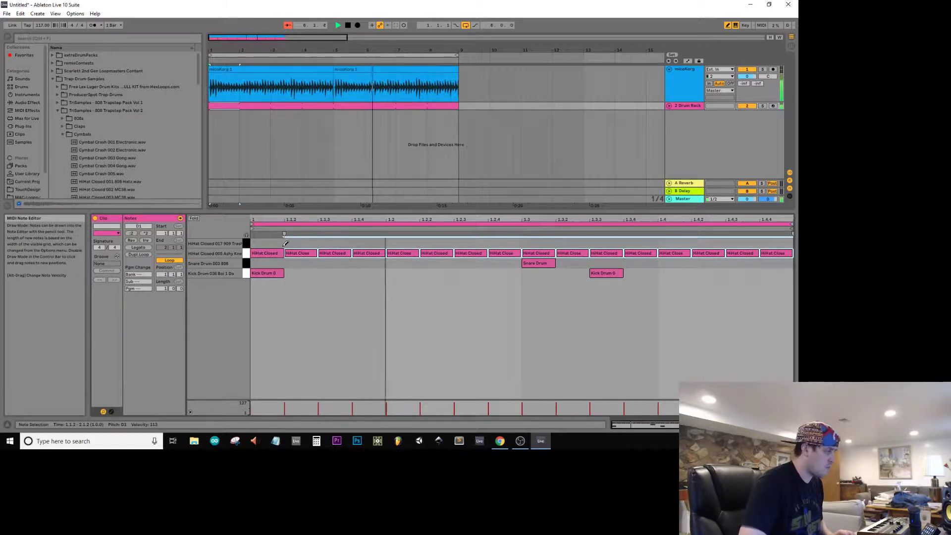
pyautogui.hotkey('ctrl', 'z')
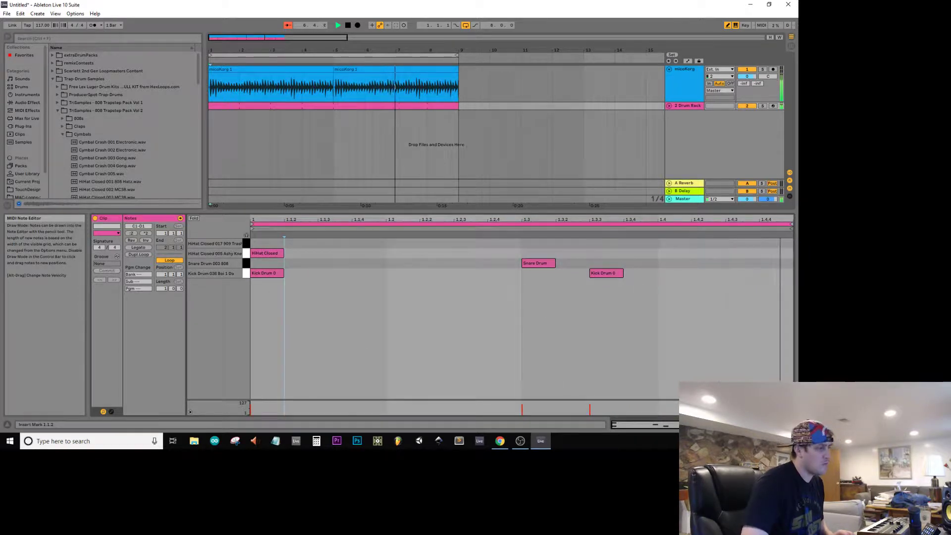
# Step: Fill the Ashy Knee hi-hat row with eighth notes across the whole bar and add an eighth-note kick at 1.4.1
pyautogui.rightClick(466, 258)
pyautogui.click(499, 370)
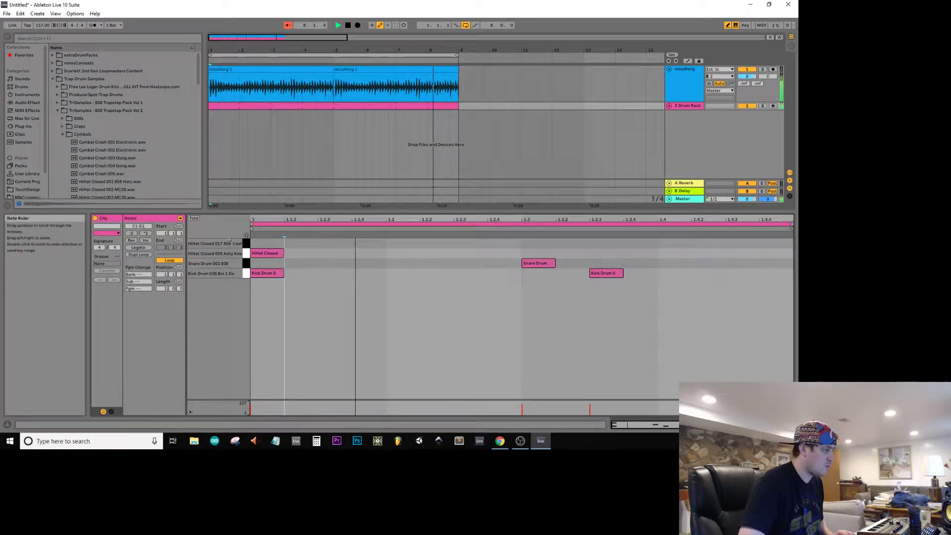
pyautogui.click(290, 251)
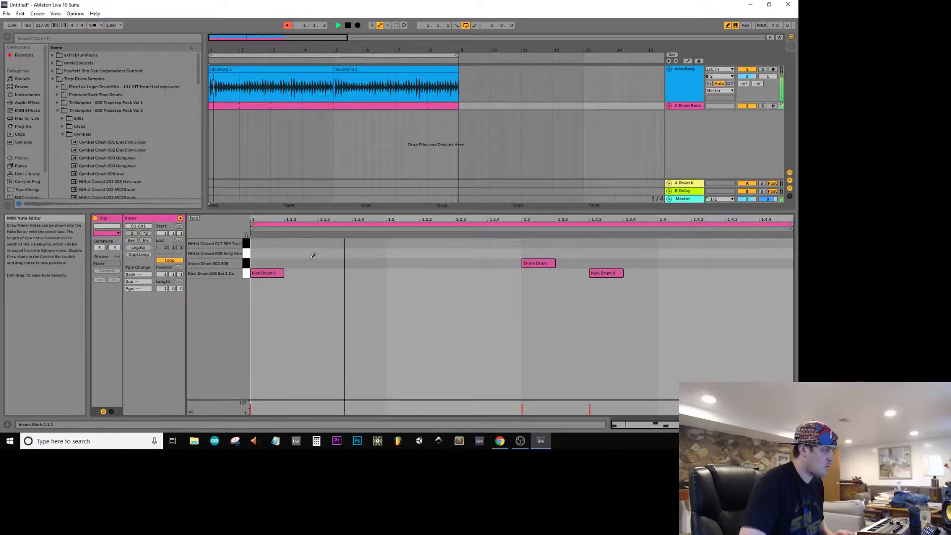
pyautogui.moveTo(321, 253); pyautogui.dragTo(790, 253)
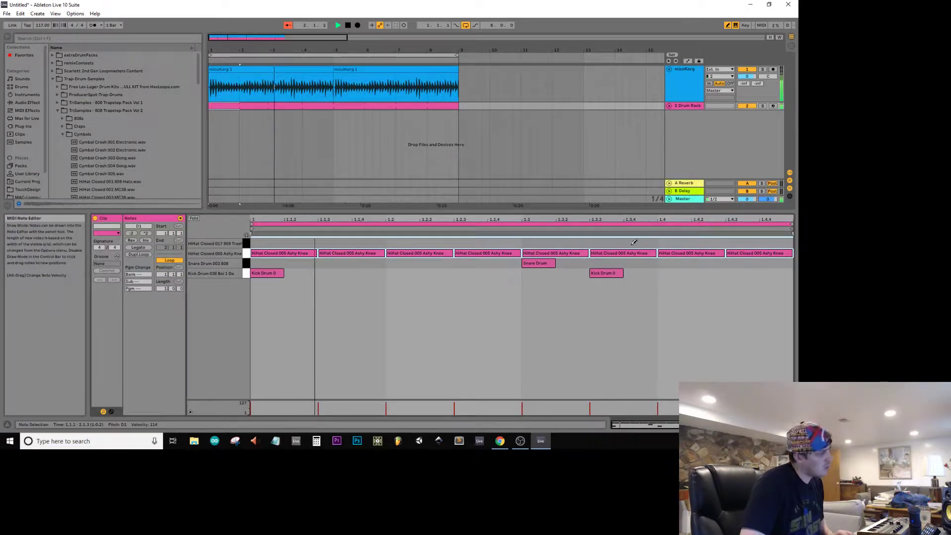
pyautogui.click(690, 273)
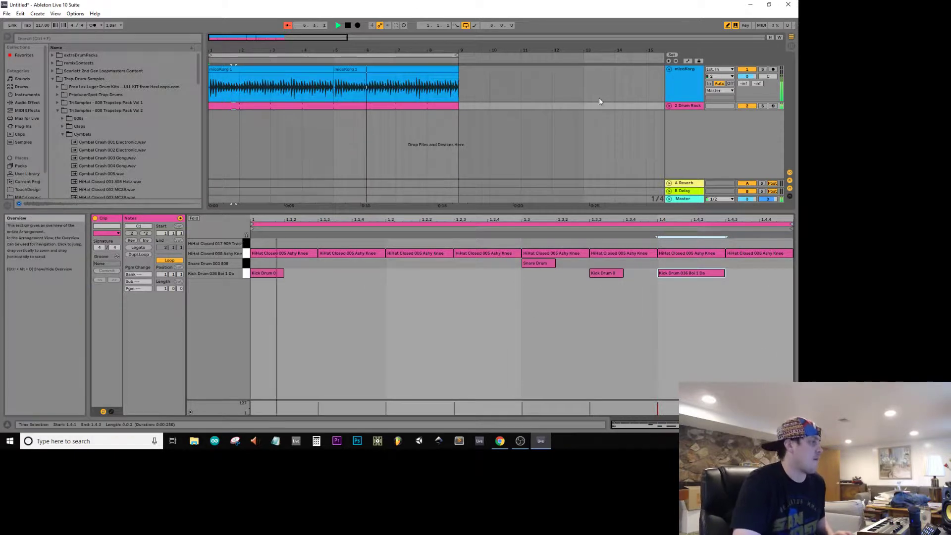
# Step: Unfold the Drum Rack track and rename it mainBeat
pyautogui.click(669, 105)
pyautogui.click(694, 107)
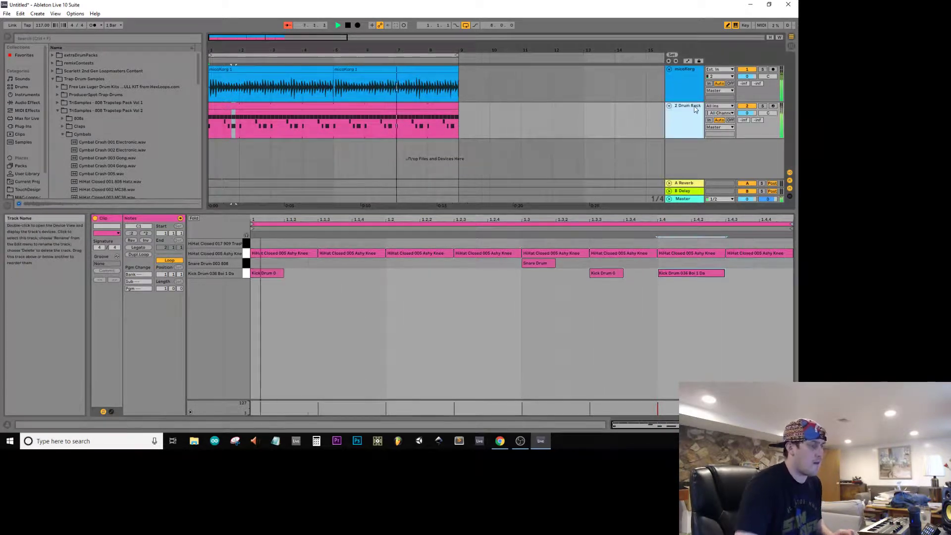
pyautogui.hotkey('ctrl', 'r')
pyautogui.write('mainBeat')
pyautogui.press('Return')
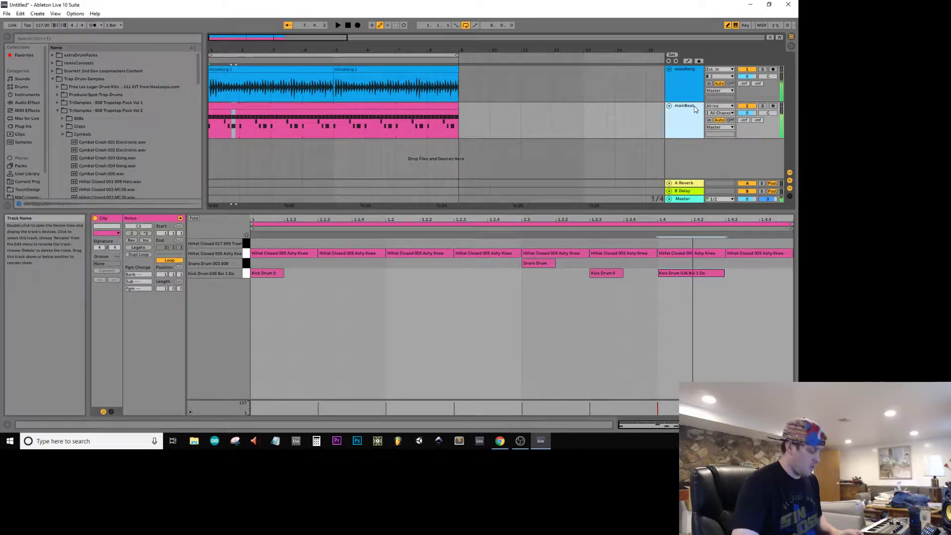
# Step: Duplicate the mainBeat track and rename the copy 8bitBeat
pyautogui.hotkey('ctrl', 'd')
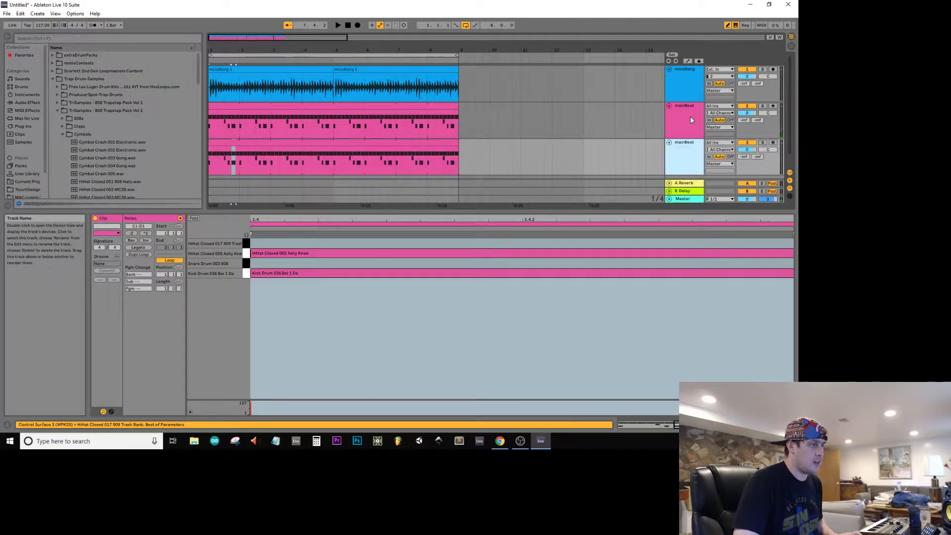
pyautogui.press('Up')
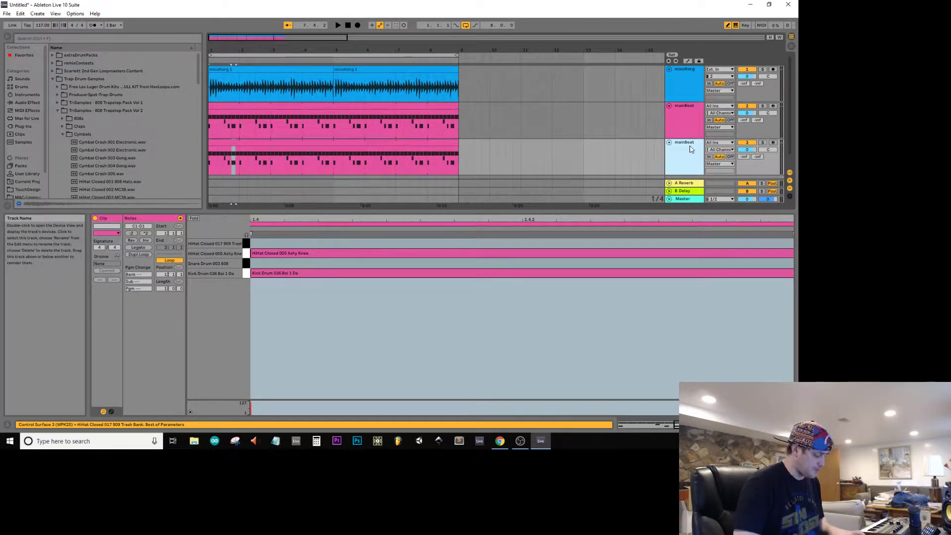
pyautogui.write('8bitB')
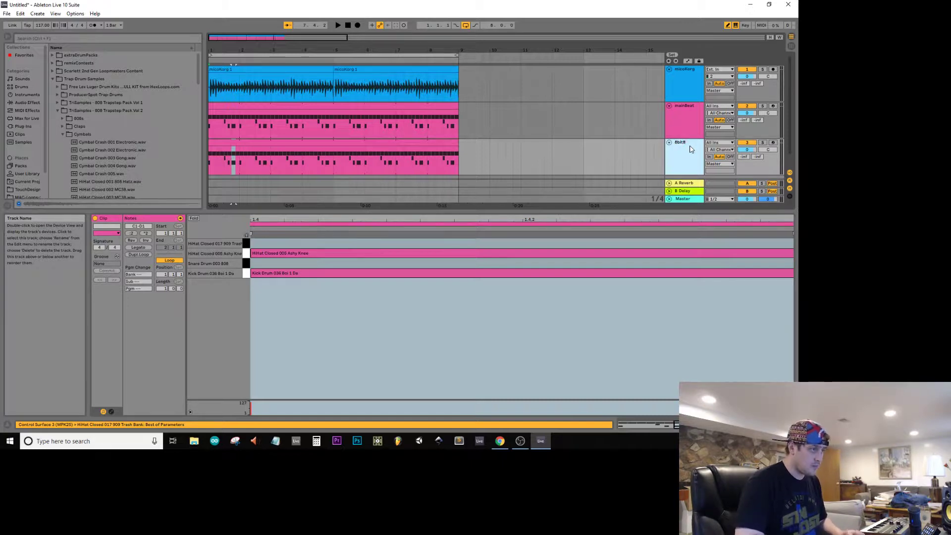
pyautogui.write('eat')
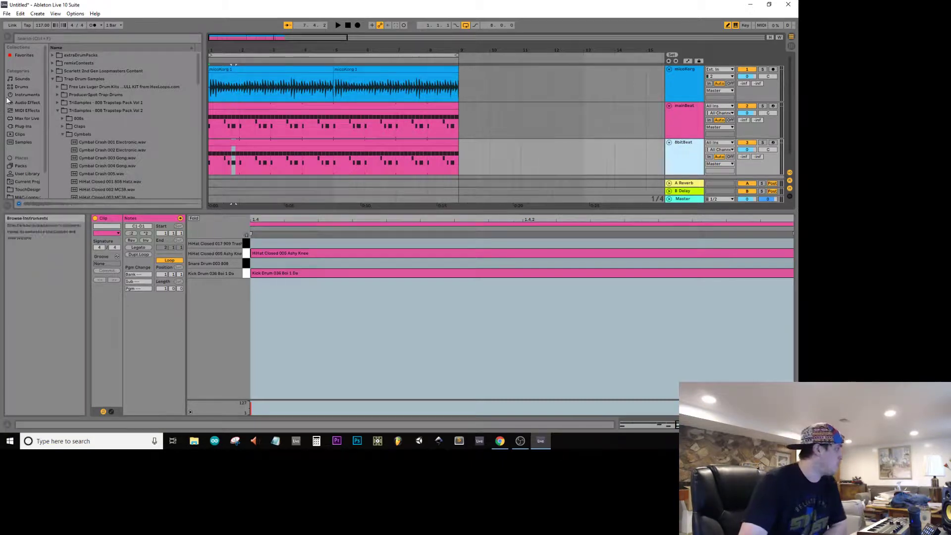
# Step: Find the Redux audio effect in the browser and load it onto the 8bitBeat track
pyautogui.click(24, 103)
pyautogui.scroll(-5, 64, 127)
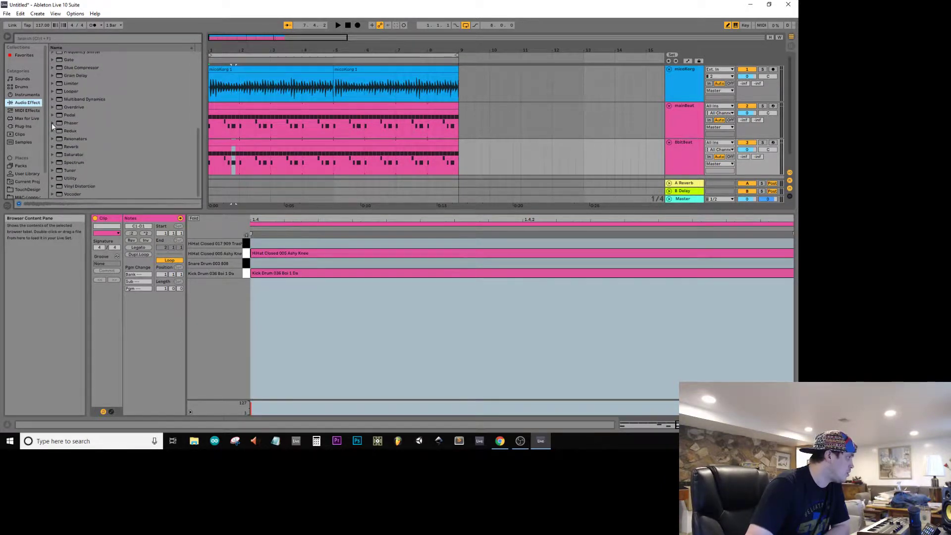
pyautogui.click(52, 131)
pyautogui.click(52, 131)
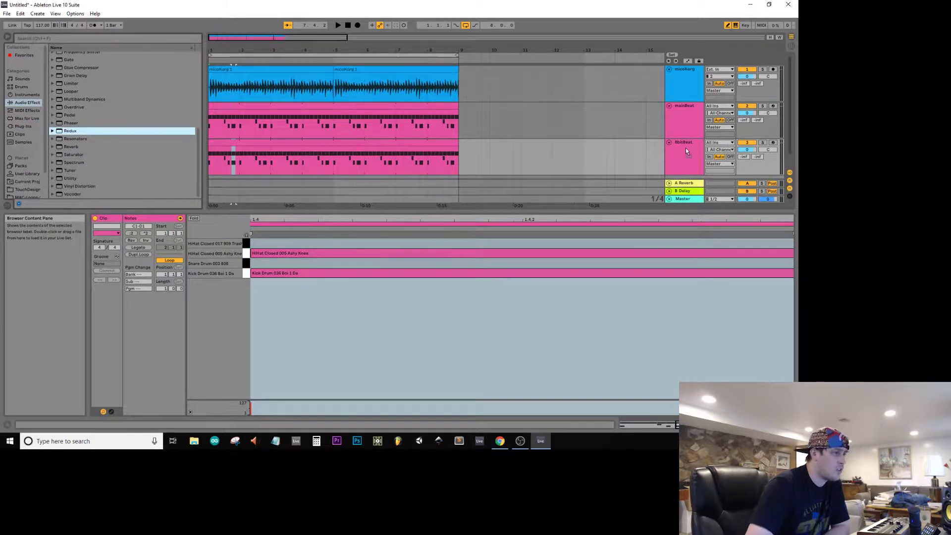
pyautogui.moveTo(685, 148); pyautogui.dragTo(682, 148)
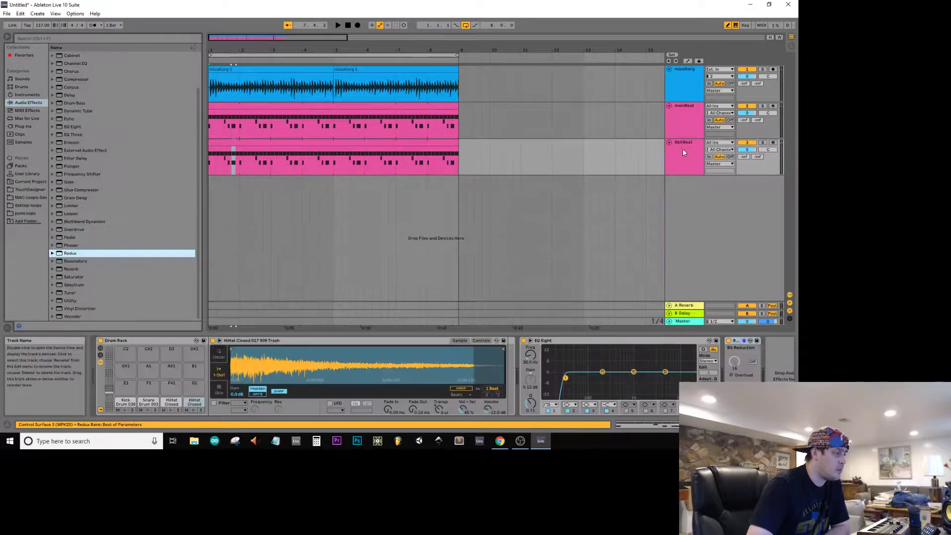
# Step: Turn on Redux's Bit Reduction and solo the 8bitBeat track to listen to it in playback
pyautogui.click(753, 361)
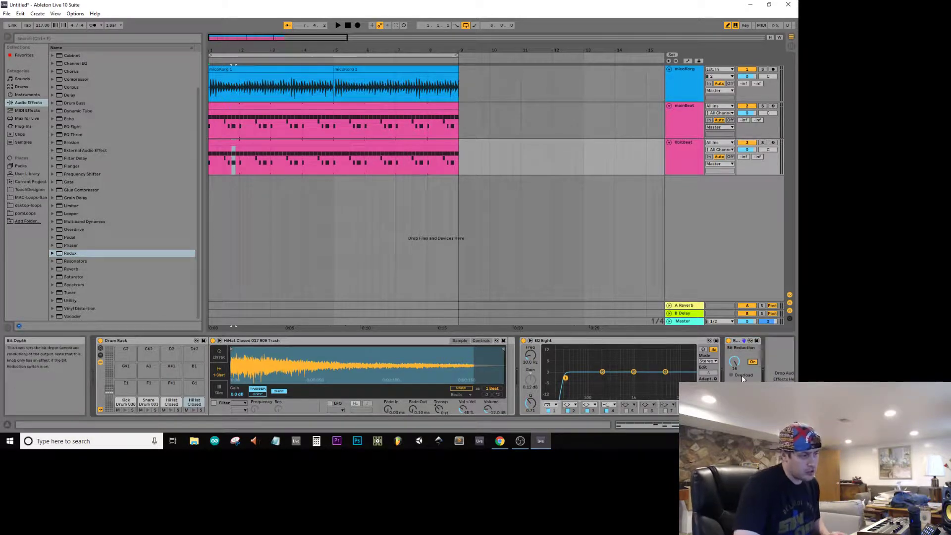
pyautogui.click(763, 143)
pyautogui.press('space')
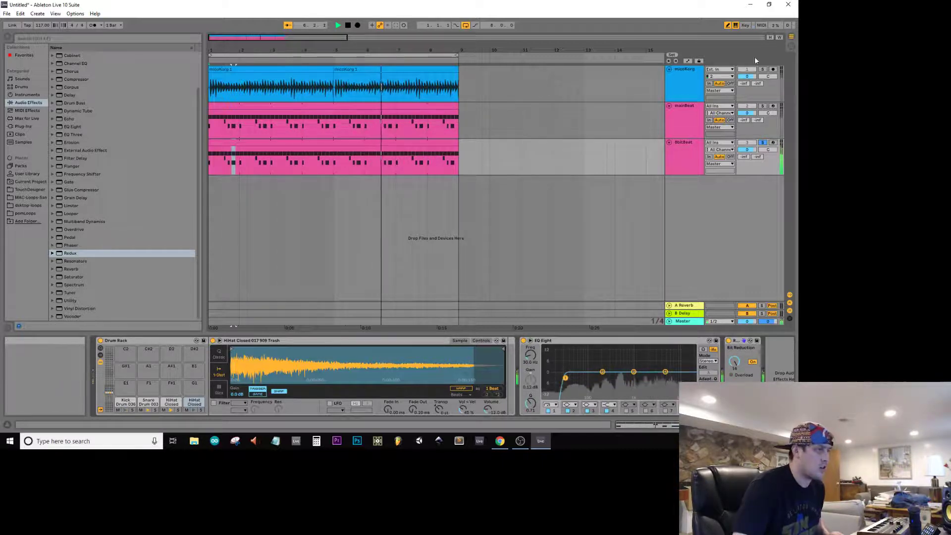
# Step: Unsolo the 8bitBeat track and reshape the low-cut band of its EQ Eight into a gentler slope while listening to the mix
pyautogui.click(762, 143)
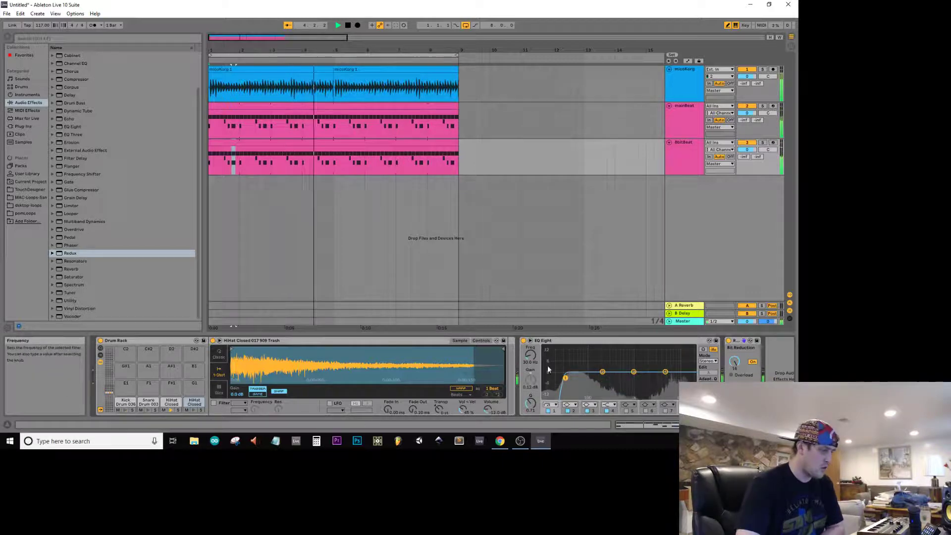
pyautogui.moveTo(565, 379)
pyautogui.mouseDown()
pyautogui.moveTo(618, 380)
pyautogui.moveTo(568, 390)
pyautogui.mouseUp()
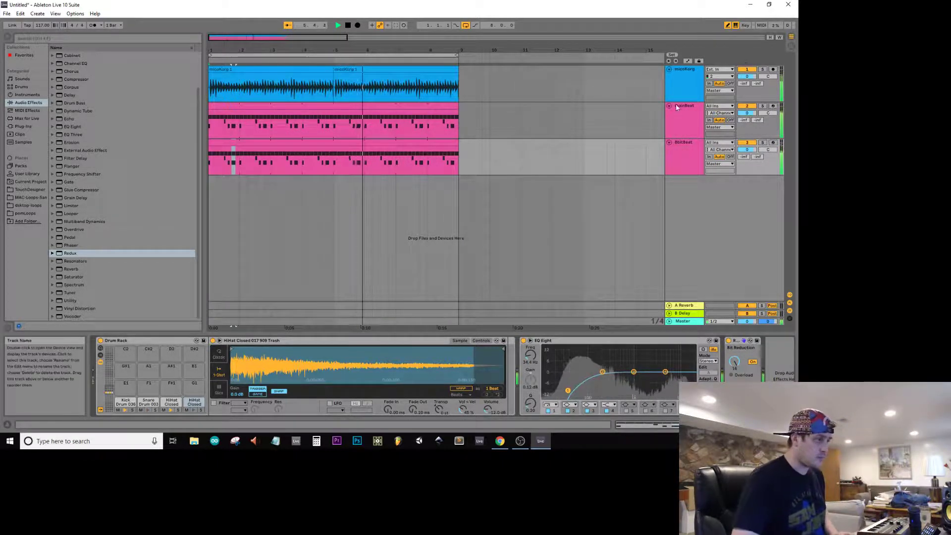
pyautogui.press('space')
# Step: Duplicate the microKorg track and delete all the audio clips from the copy
pyautogui.click(685, 77)
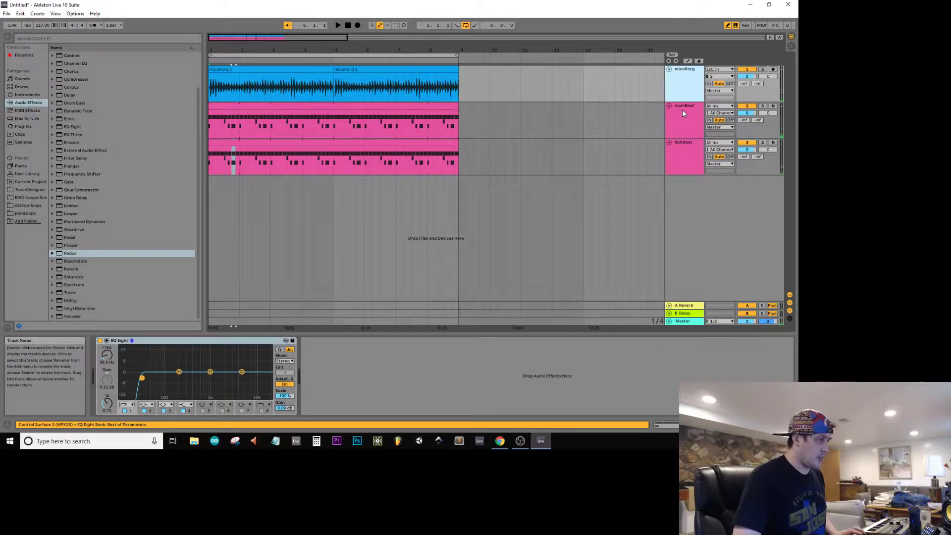
pyautogui.hotkey('ctrl', 'd')
pyautogui.moveTo(482, 119); pyautogui.dragTo(154, 127)
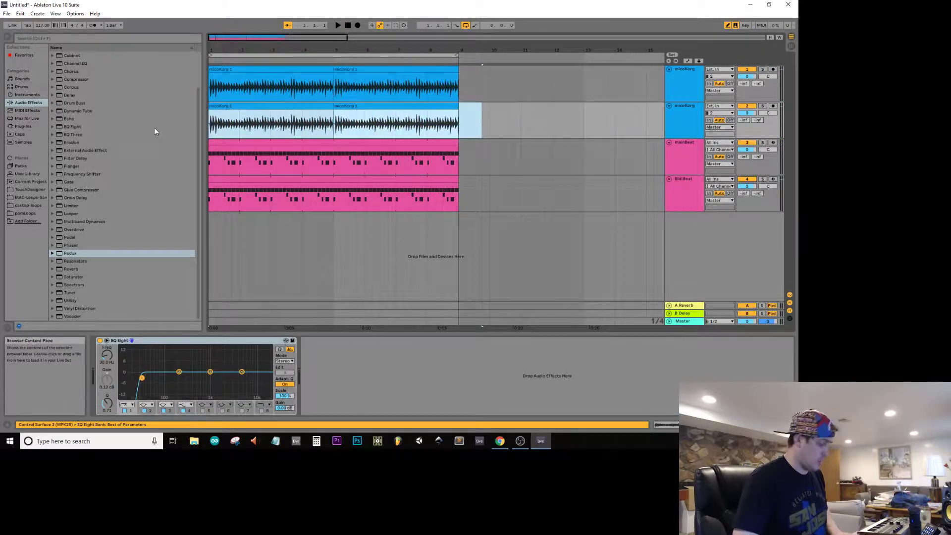
pyautogui.press('Delete')
pyautogui.click(322, 118)
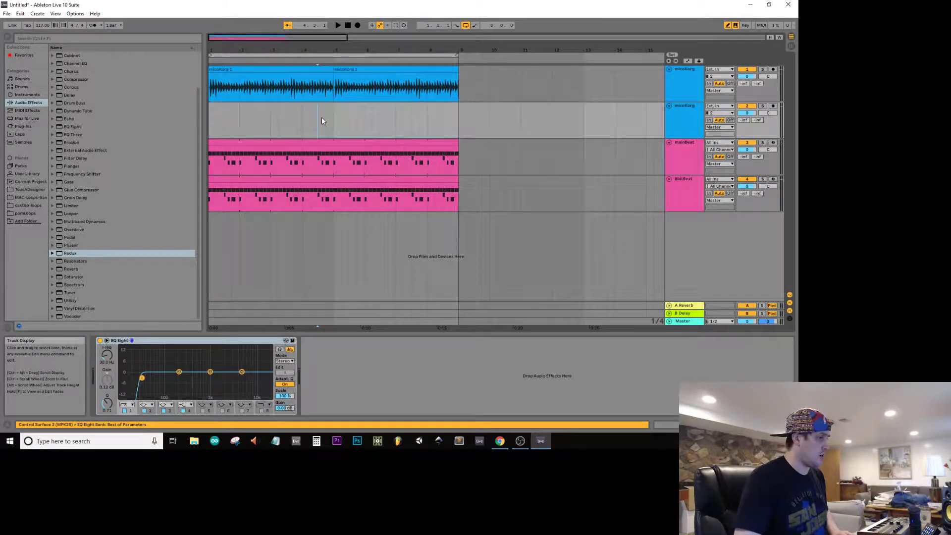
# Step: Arm the duplicated microKorg track for recording and rename it soloKorg
pyautogui.click(773, 107)
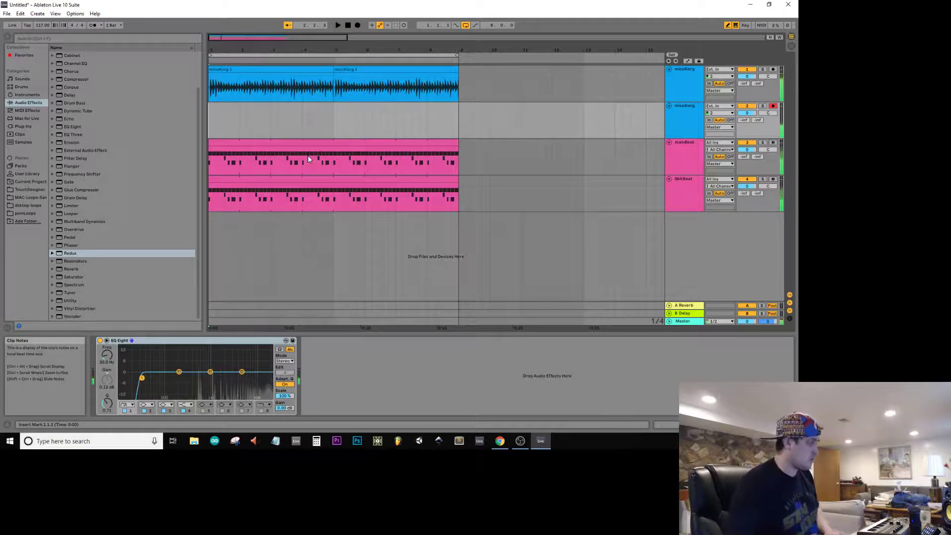
pyautogui.click(347, 27)
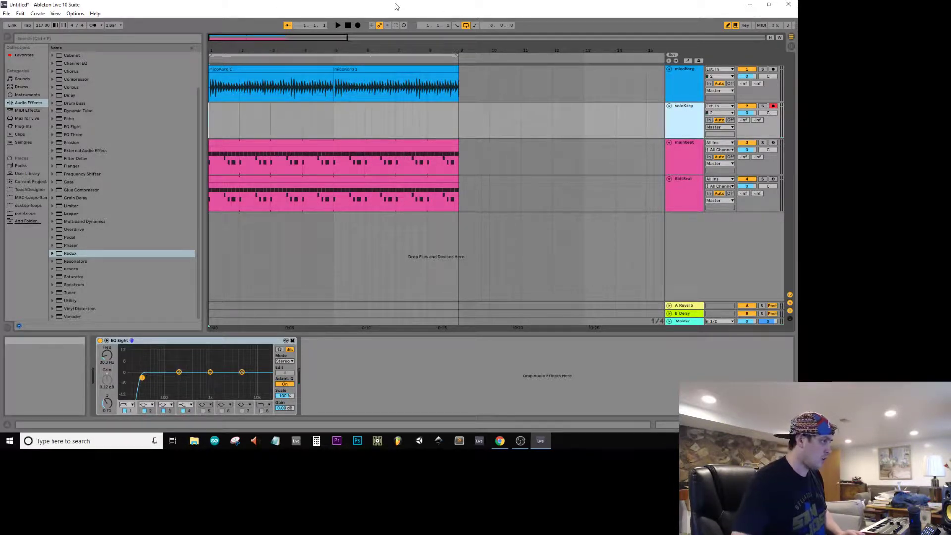
# Step: Record an eight-bar solo onto the soloKorg track, stop the recording and disarm the track
pyautogui.click(356, 26)
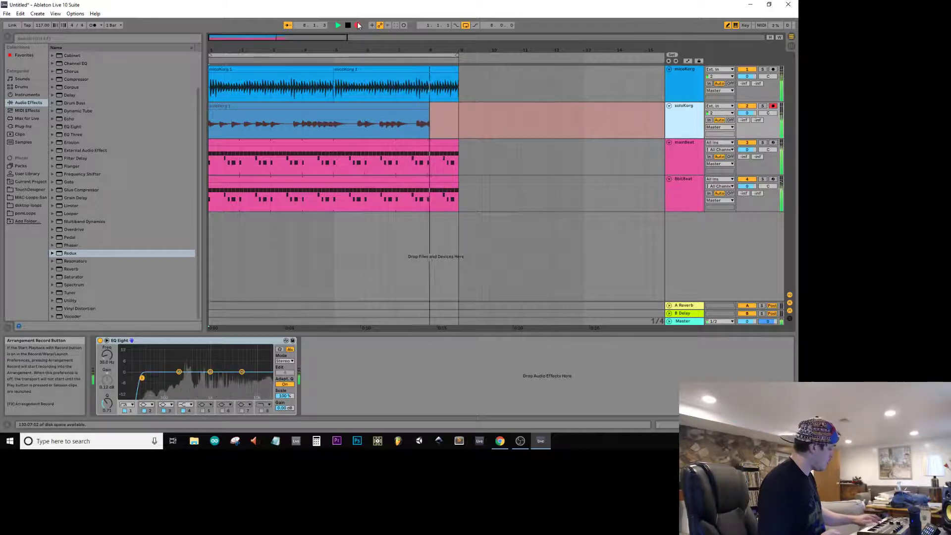
pyautogui.press('space')
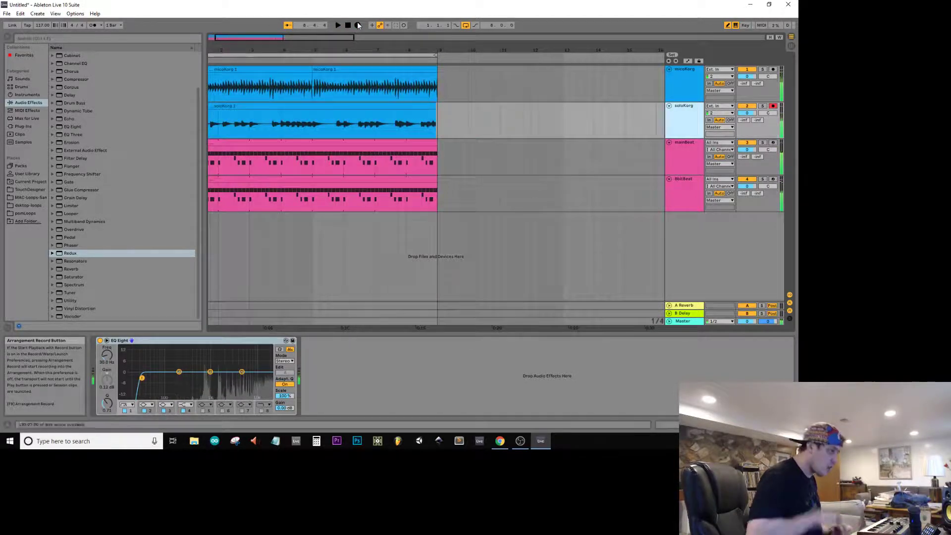
pyautogui.click(456, 145)
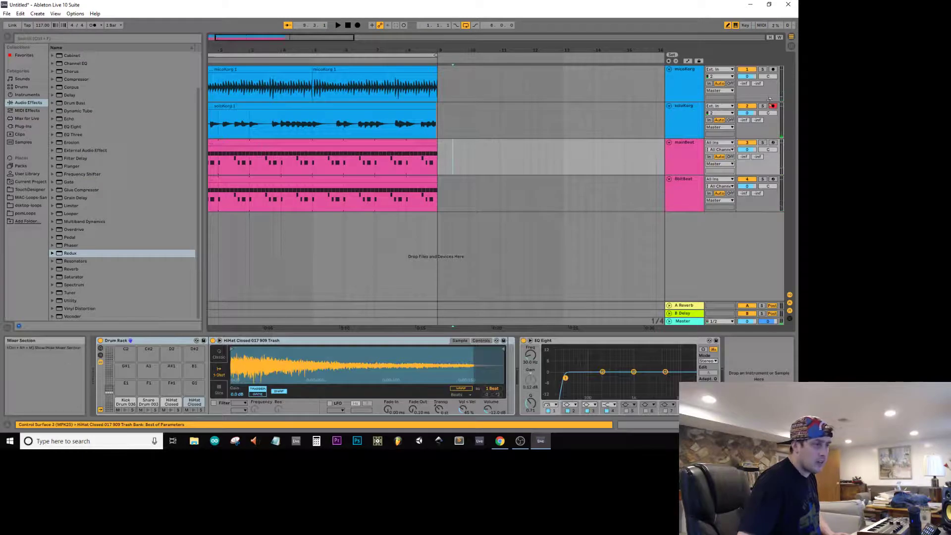
pyautogui.click(774, 95)
pyautogui.click(773, 106)
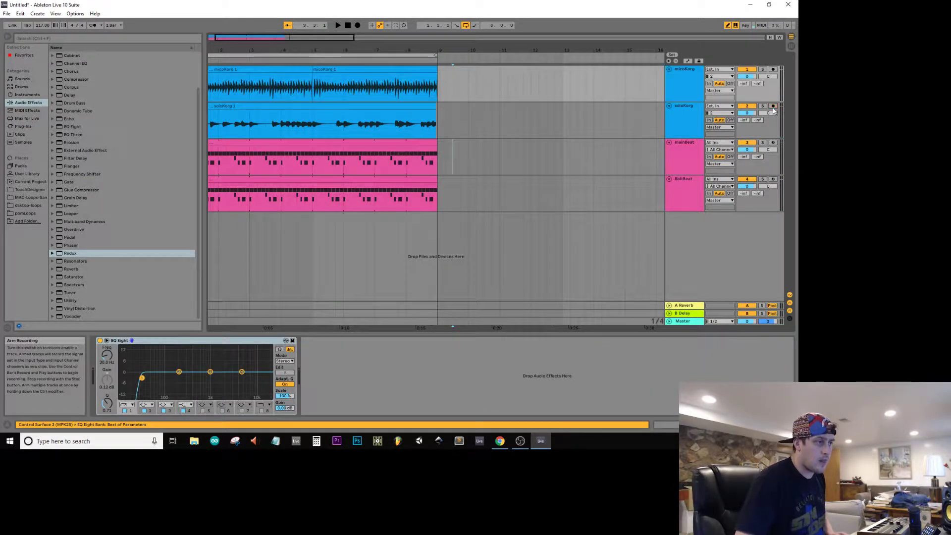
# Step: Solo the soloKorg track during playback, raise its EQ Eight low-cut band to 400 Hz with a resonant peak, and unsolo it
pyautogui.press('space')
pyautogui.click(381, 120)
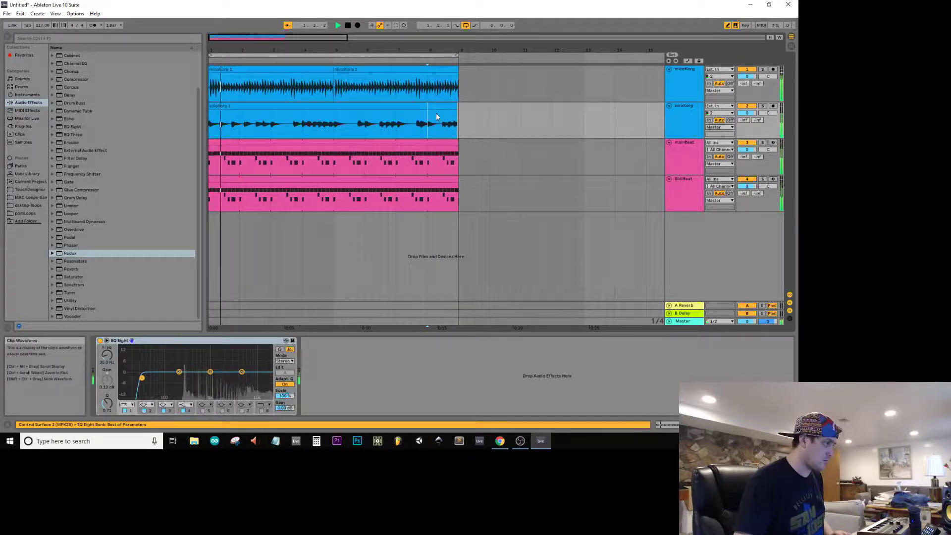
pyautogui.click(455, 104)
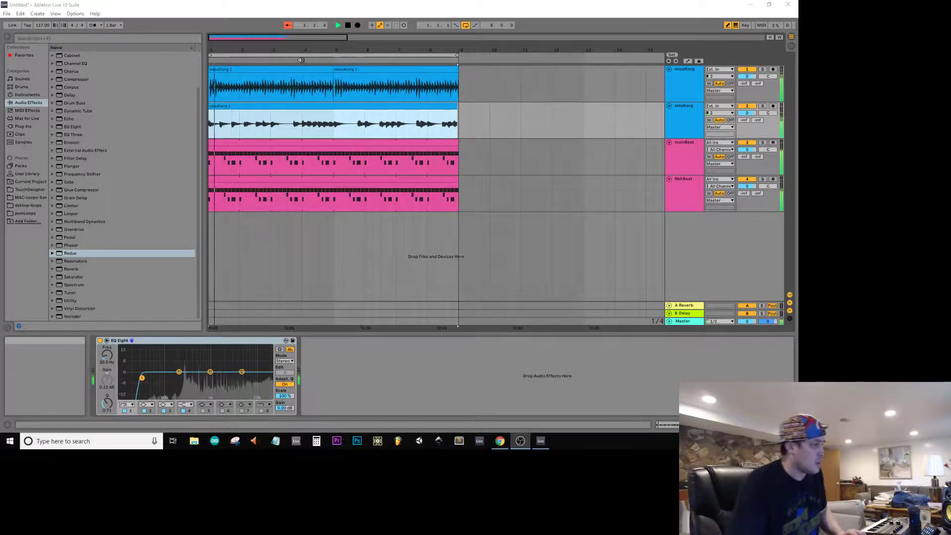
pyautogui.click(688, 123)
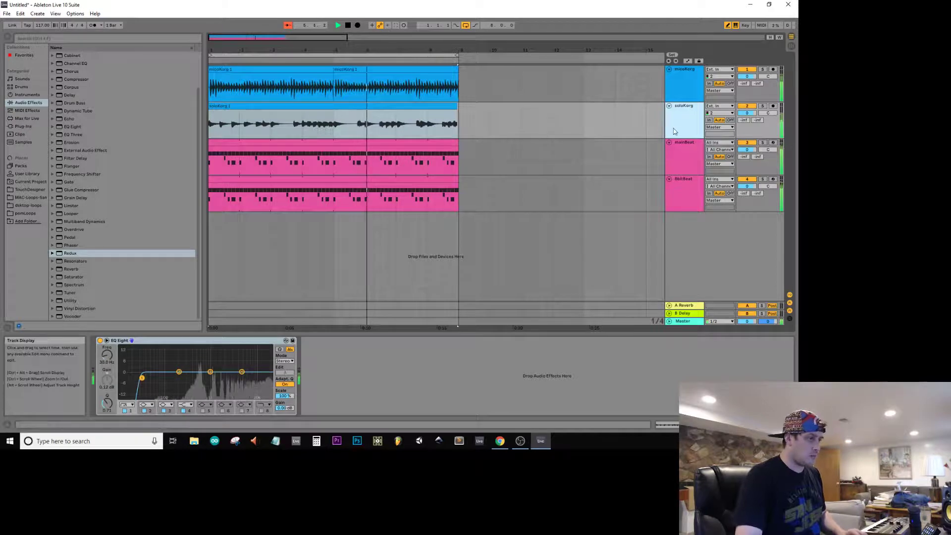
pyautogui.click(761, 106)
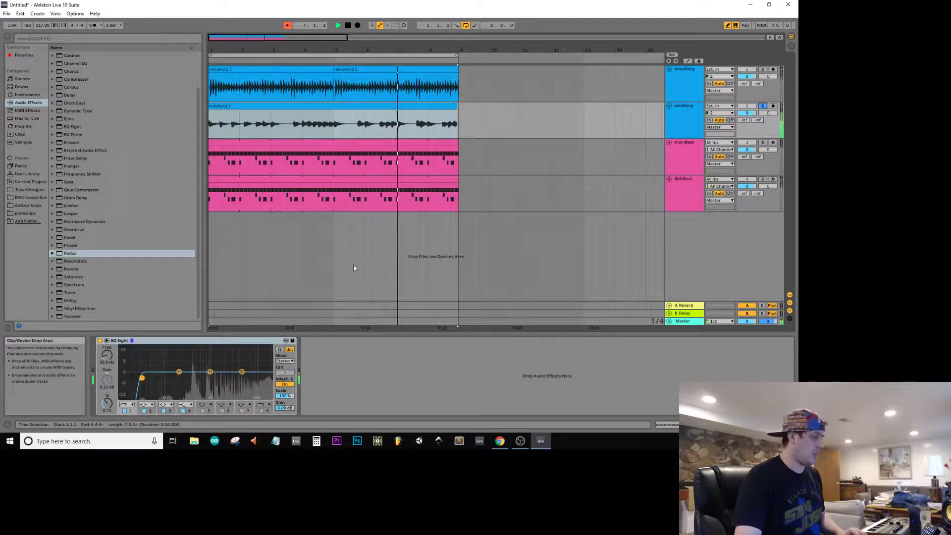
pyautogui.moveTo(142, 378); pyautogui.dragTo(192, 369)
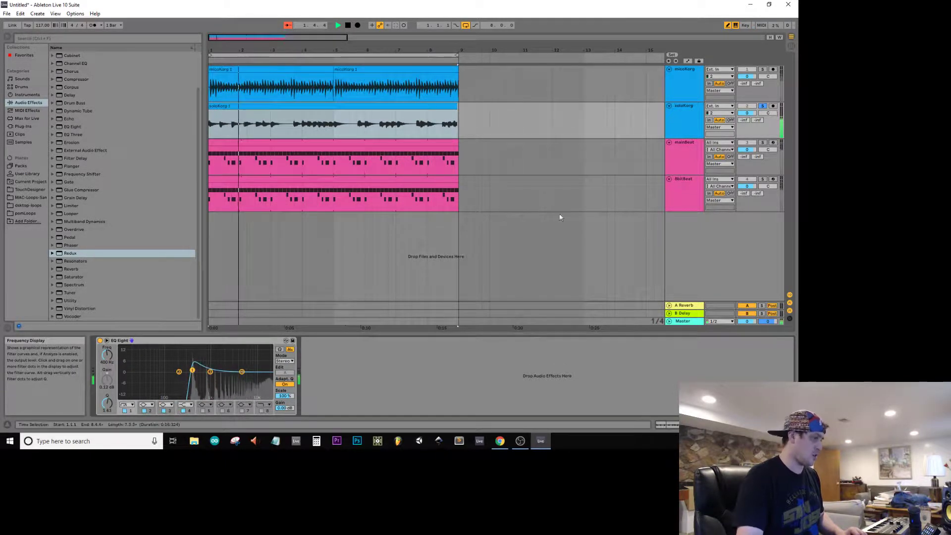
pyautogui.click(765, 108)
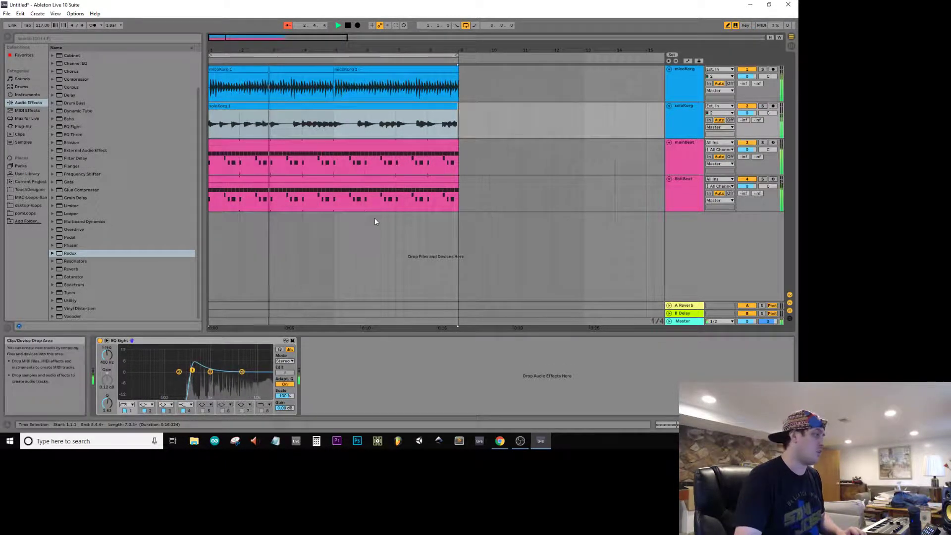
# Step: Add a Reverb to the soloKorg track with size about 150, decay time about 4.7 s and a reduced dry/wet mix
pyautogui.click(83, 269)
pyautogui.moveTo(480, 379); pyautogui.dragTo(476, 379)
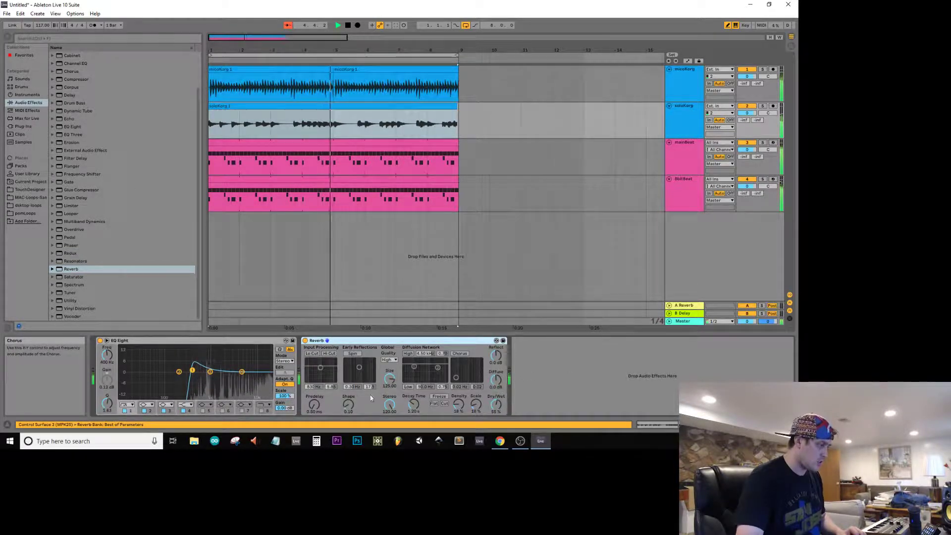
pyautogui.moveTo(388, 380); pyautogui.dragTo(388, 366)
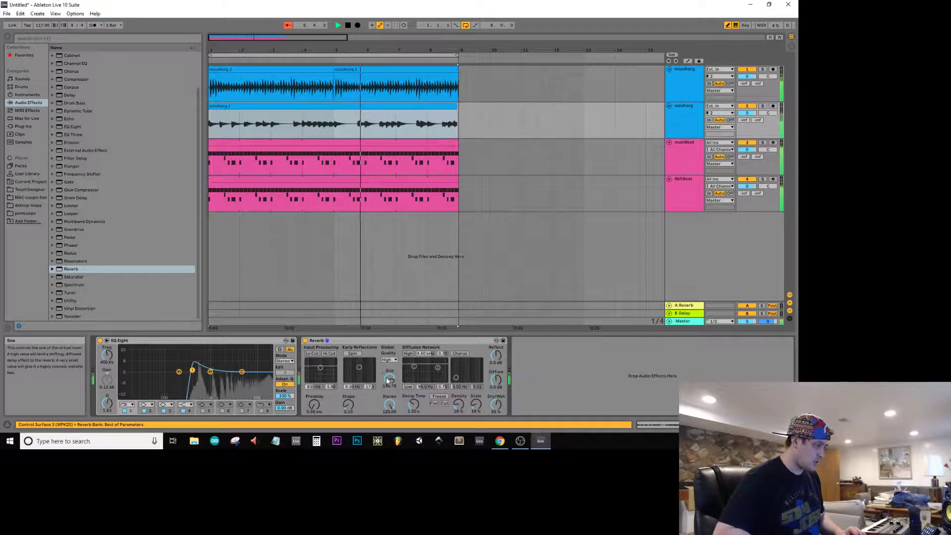
pyautogui.moveTo(413, 405)
pyautogui.mouseDown()
pyautogui.moveTo(413, 384)
pyautogui.moveTo(413, 405)
pyautogui.mouseUp()
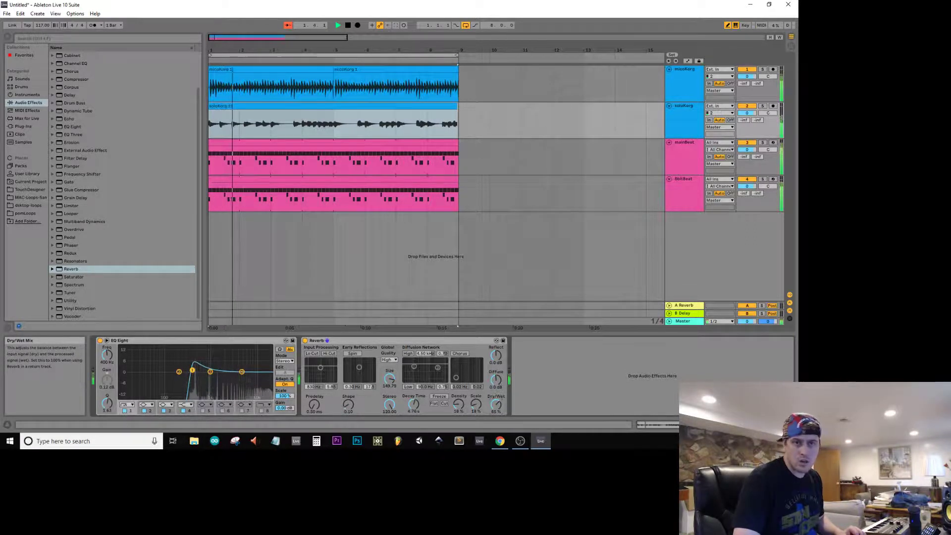
pyautogui.moveTo(496, 404); pyautogui.dragTo(496, 415)
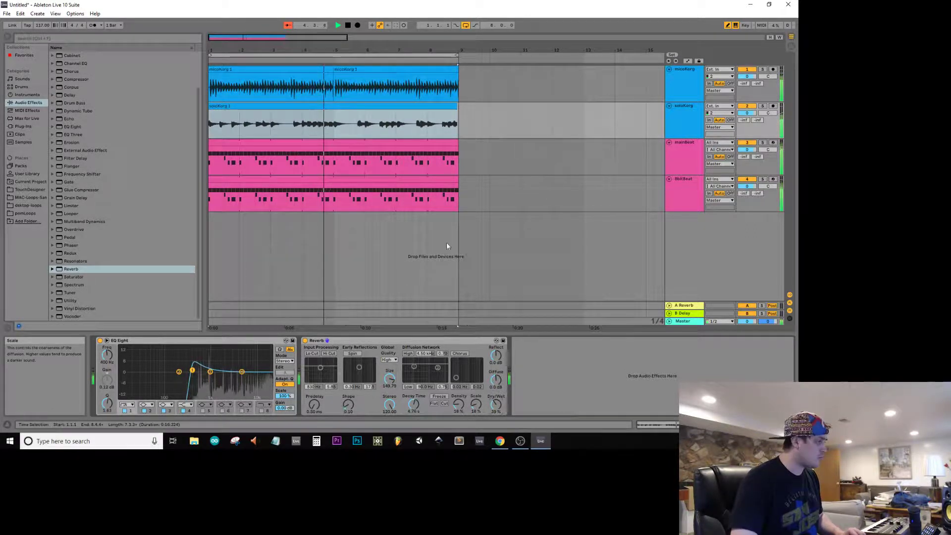
# Step: Stop playback and save the Live Set as wherethisIs in the Projects2019 folder
pyautogui.click(462, 224)
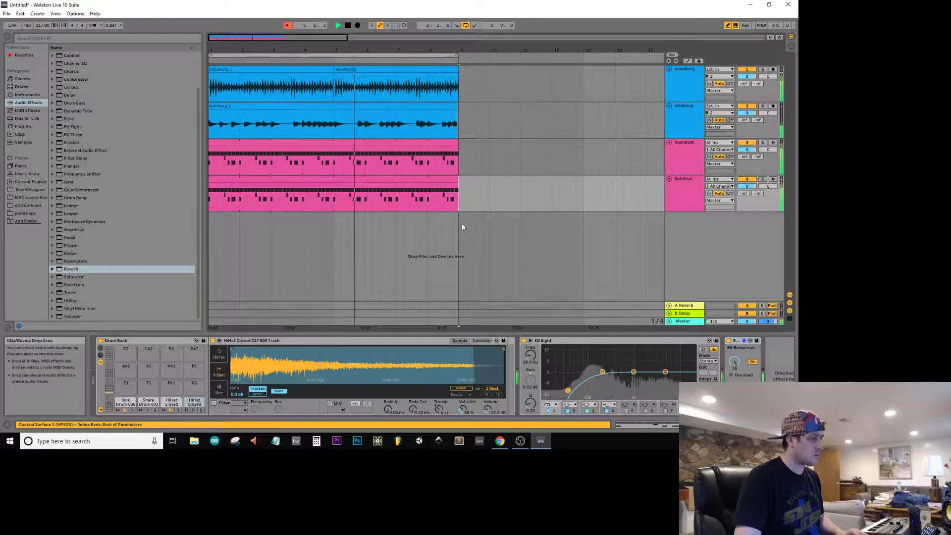
pyautogui.click(561, 179)
pyautogui.click(548, 200)
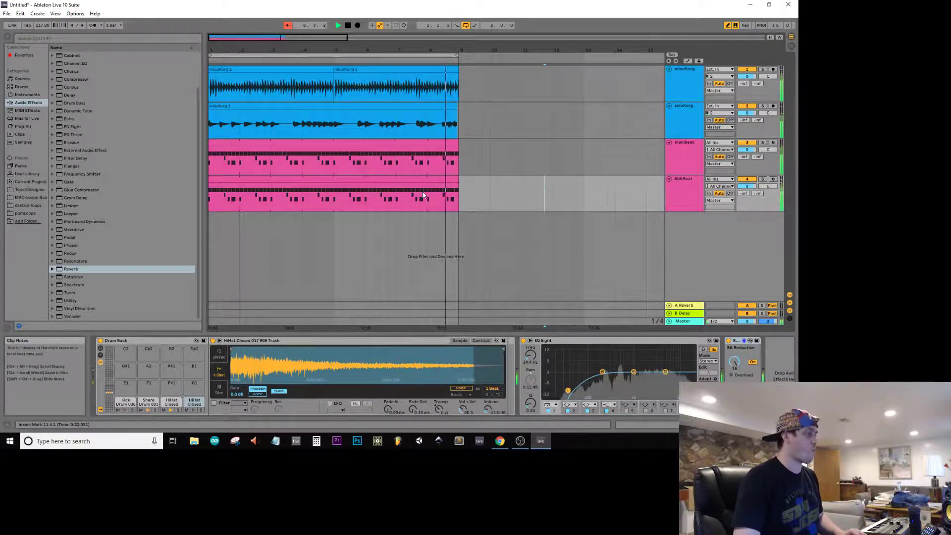
pyautogui.click(483, 209)
pyautogui.press('space')
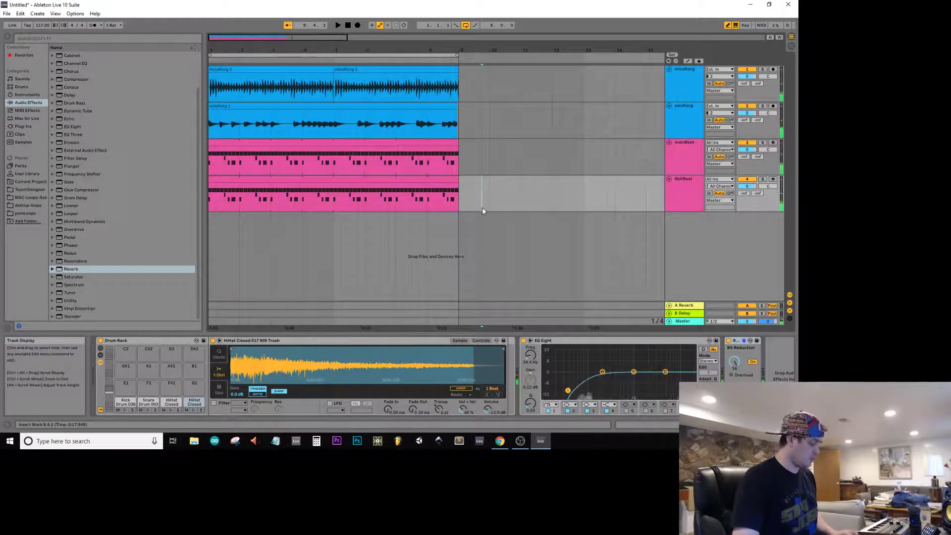
pyautogui.hotkey('ctrl', 's')
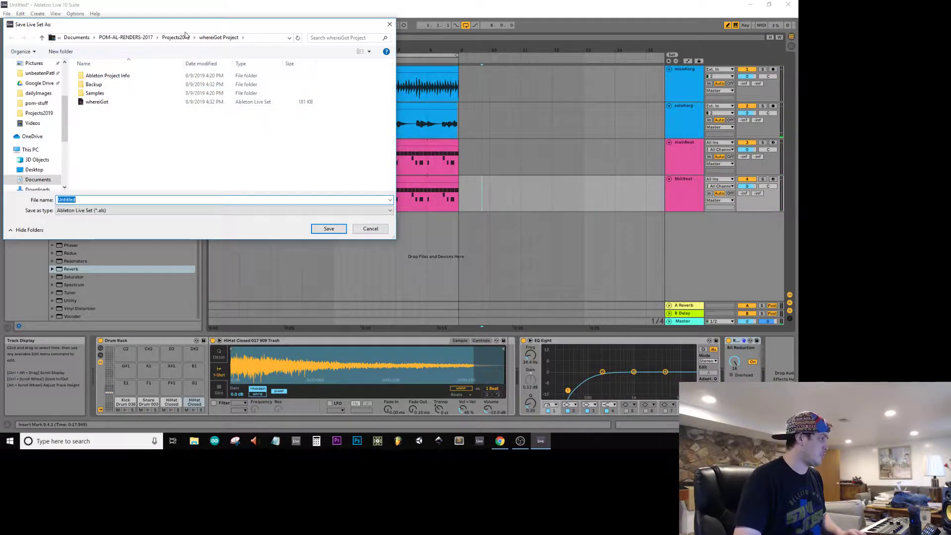
pyautogui.click(175, 37)
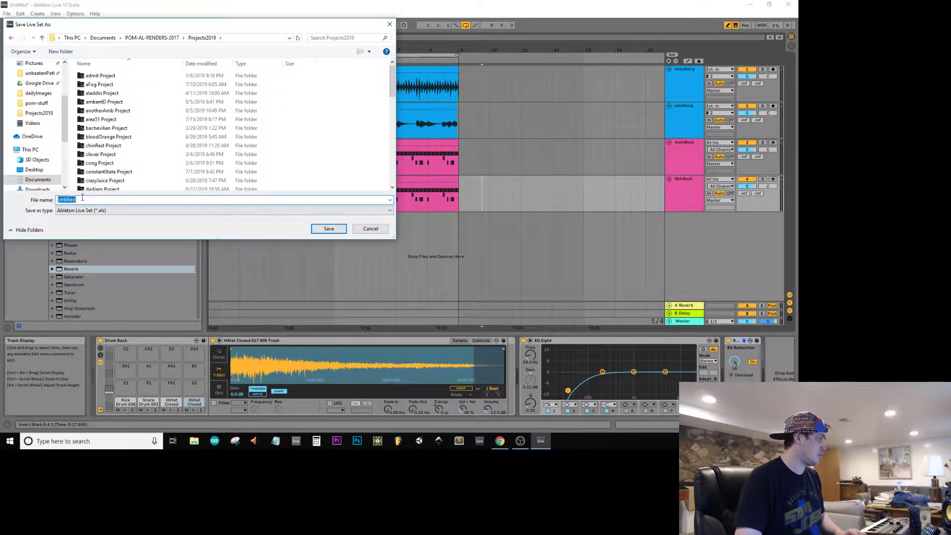
pyautogui.write('whereth')
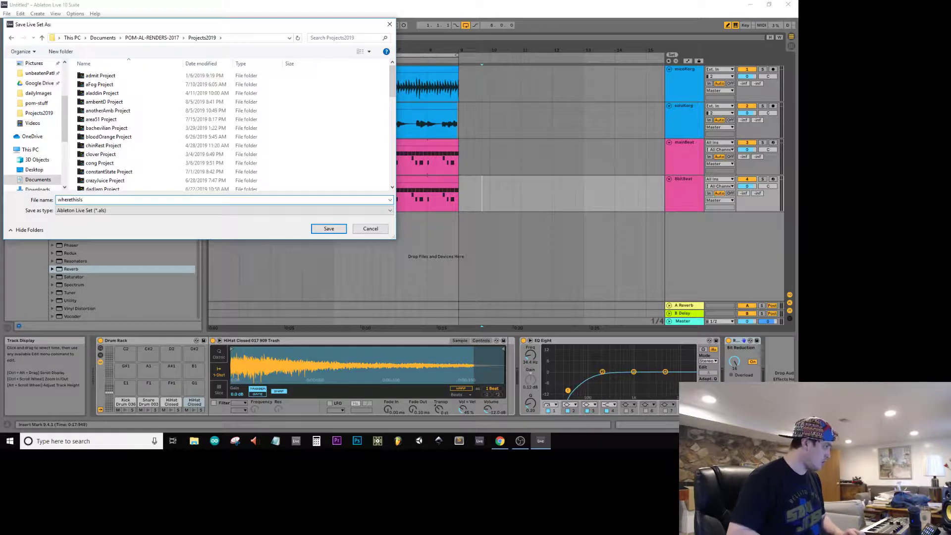
pyautogui.write('isIs')
pyautogui.press('Return')
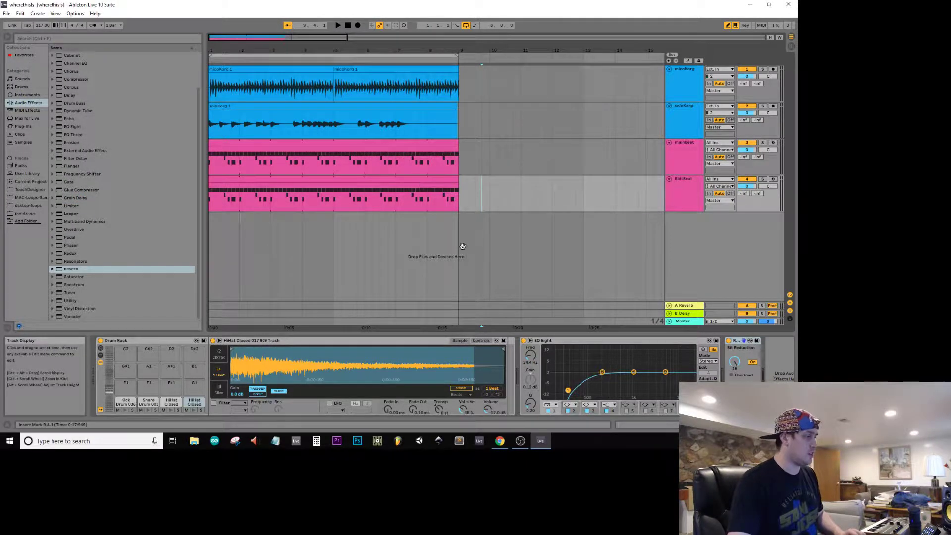
# Step: While the loop plays in Session View, dip microKorg's EQ Eight around 174 Hz and lower the mainBeat and 8bitBeat volumes
pyautogui.hotkey('ctrl', 'a')
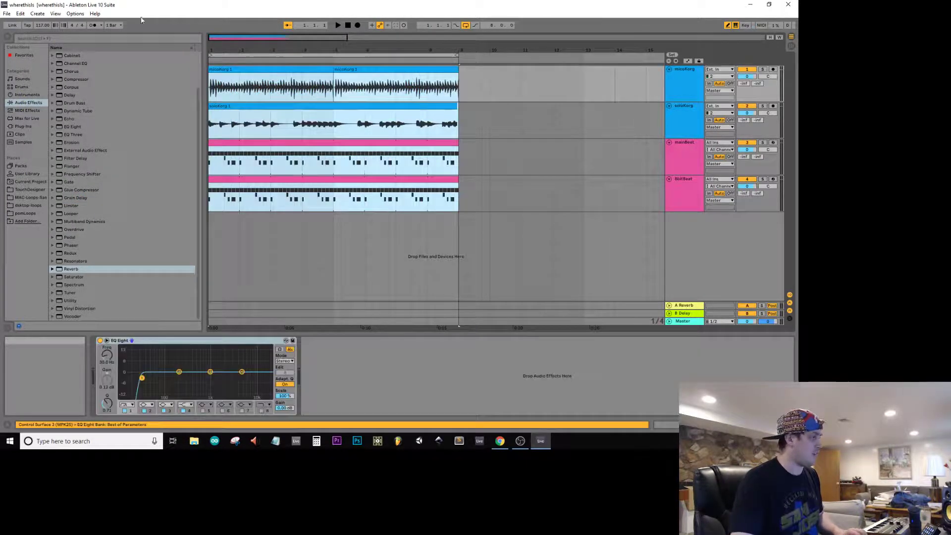
pyautogui.press('space')
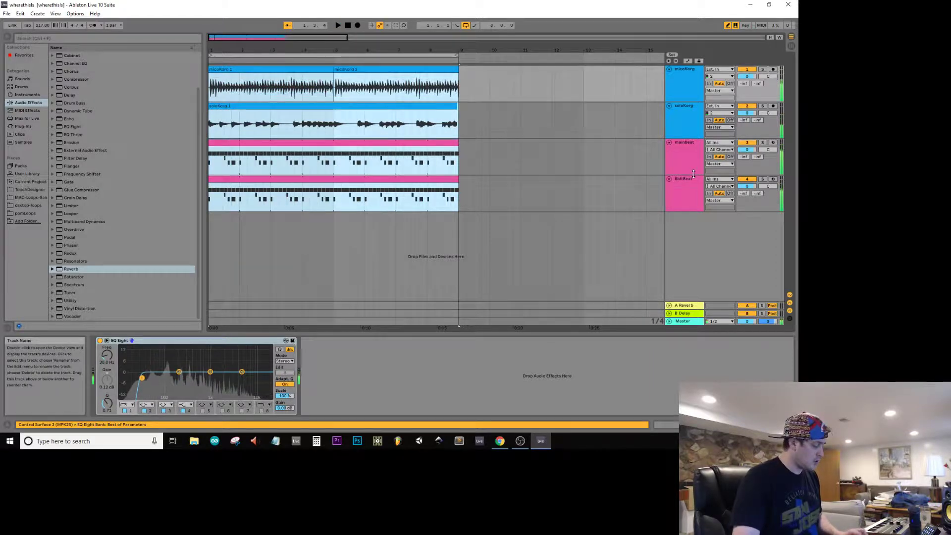
pyautogui.press('Tab')
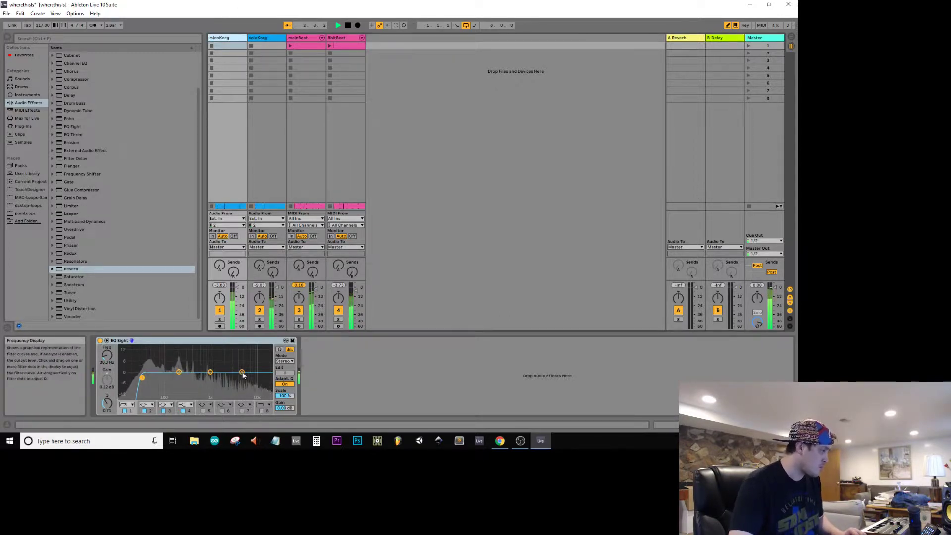
pyautogui.moveTo(242, 372); pyautogui.dragTo(175, 381)
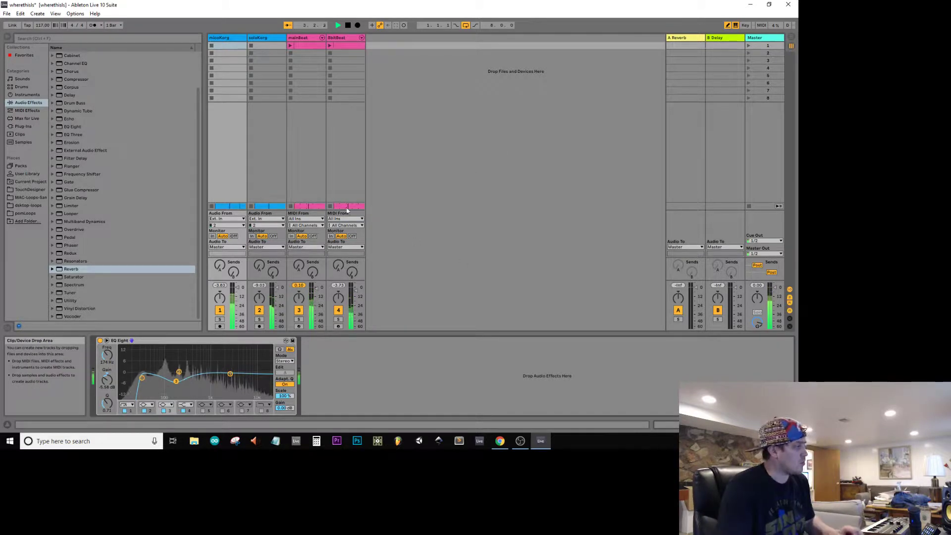
pyautogui.click(264, 40)
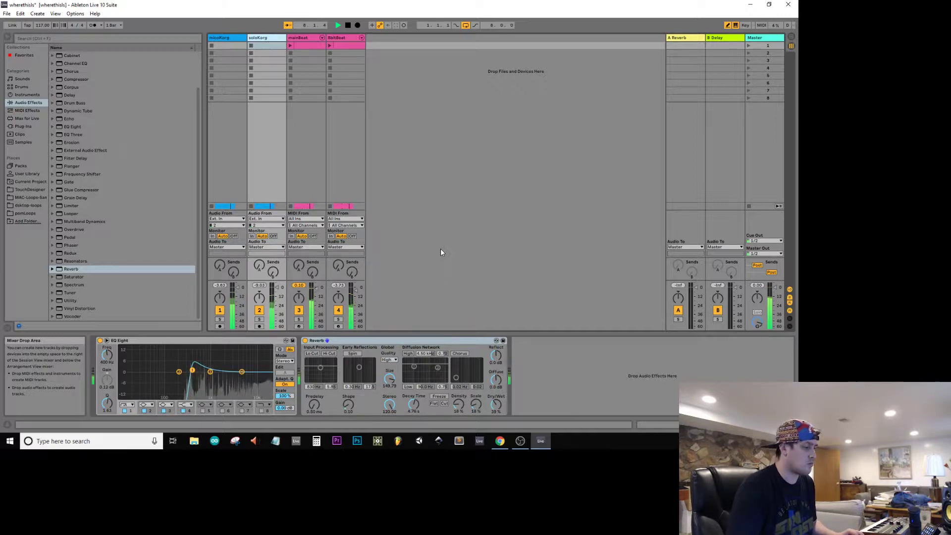
# Step: Stop playback, save the Live Set and return to the Arrangement View
pyautogui.press('space')
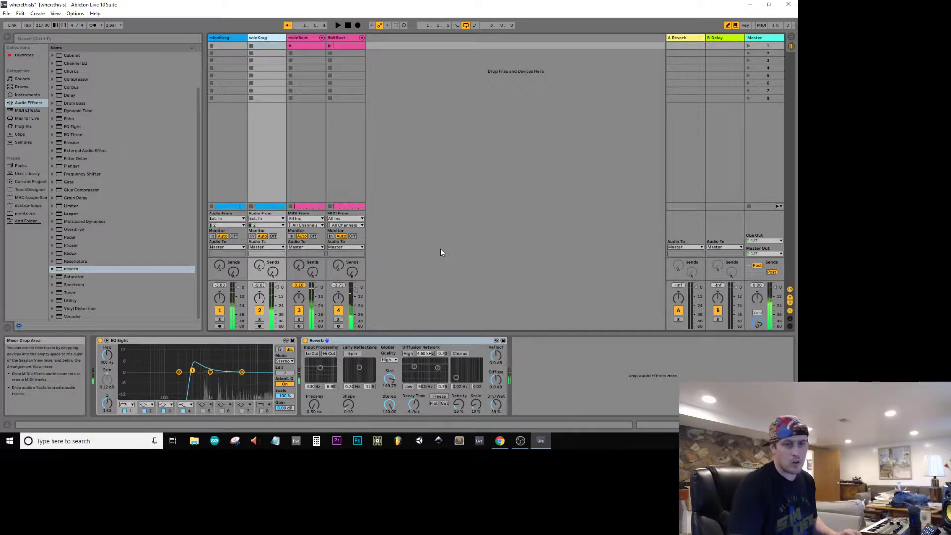
pyautogui.hotkey('ctrl', 's')
pyautogui.press('Tab')
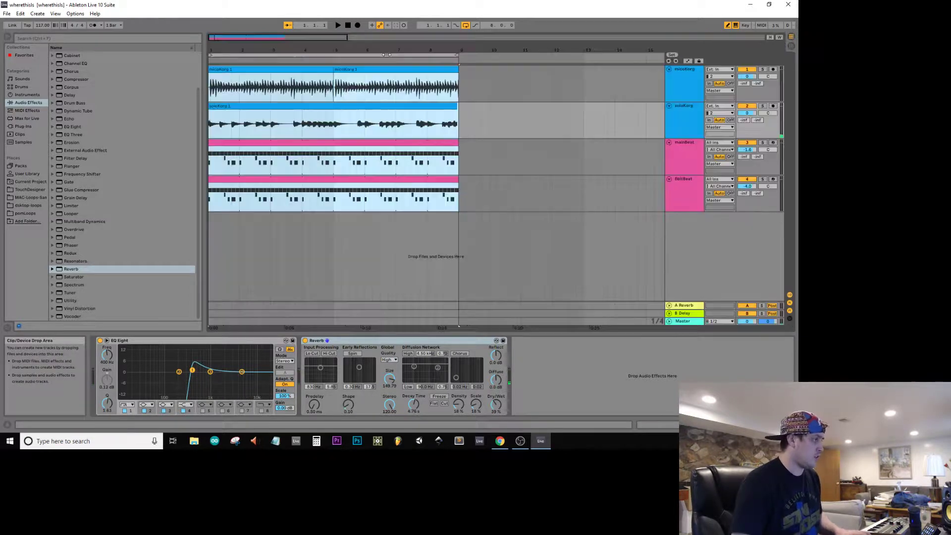
# Step: Select all clips in the arrangement and export the master as an MP3 named 8-11-19wherethisIs in the renderDaily folder
pyautogui.click(427, 205)
pyautogui.click(420, 198)
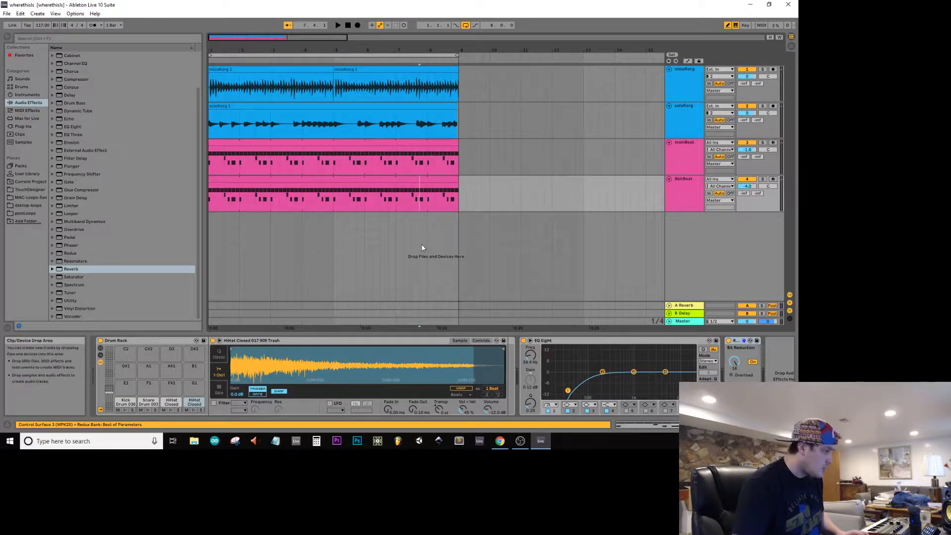
pyautogui.click(440, 323)
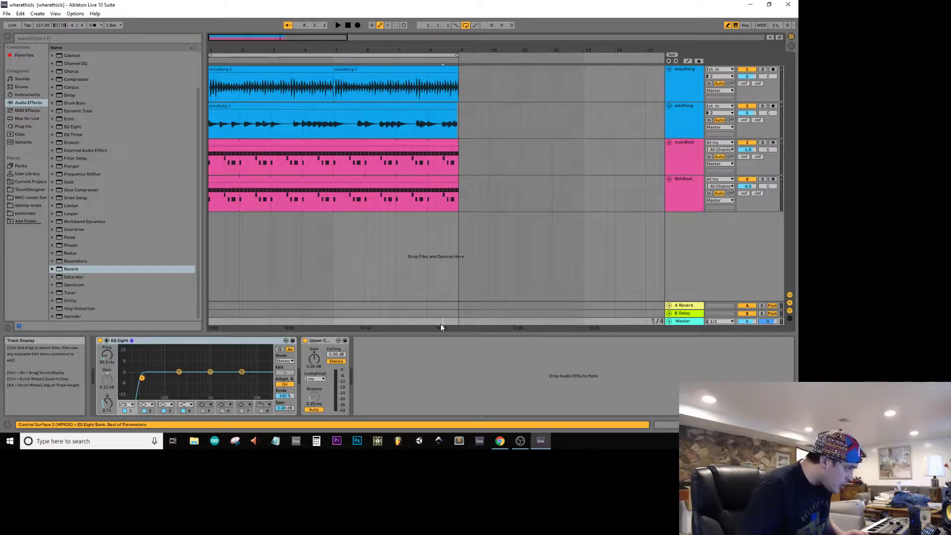
pyautogui.click(465, 207)
pyautogui.moveTo(464, 208); pyautogui.dragTo(2, 4)
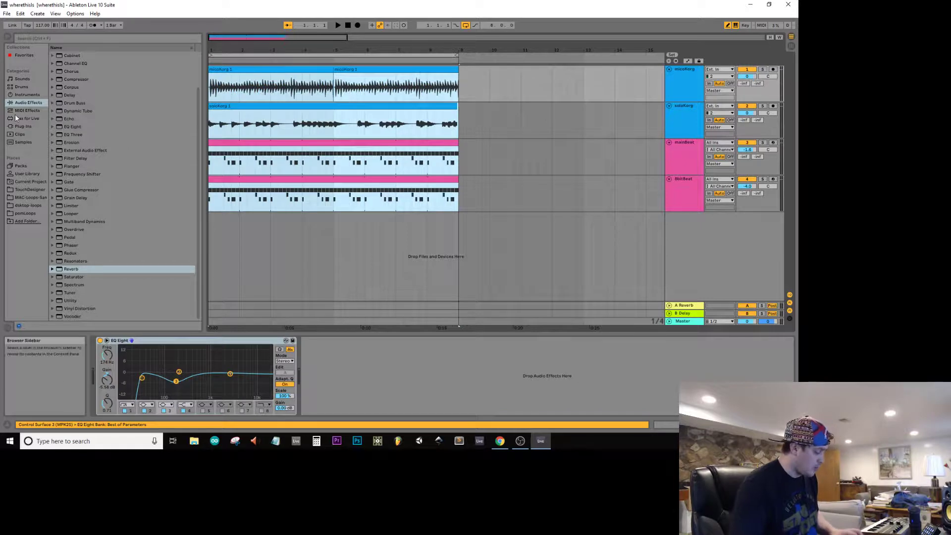
pyautogui.hotkey('ctrl', 'shift', 'r')
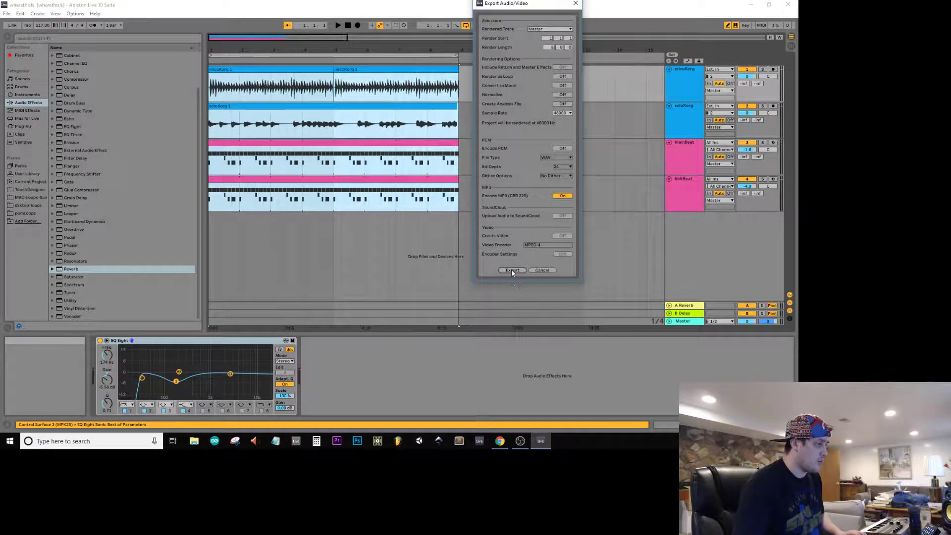
pyautogui.click(511, 270)
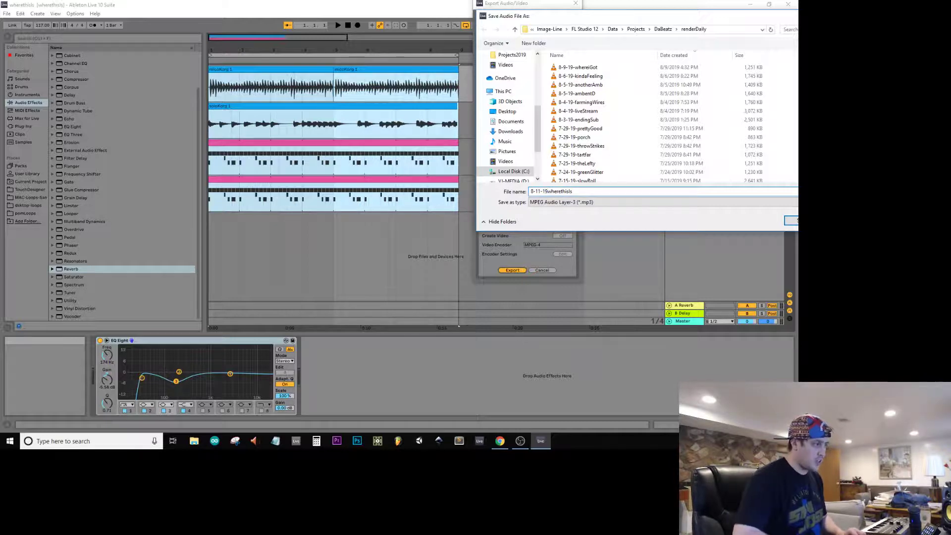
pyautogui.press('Return')
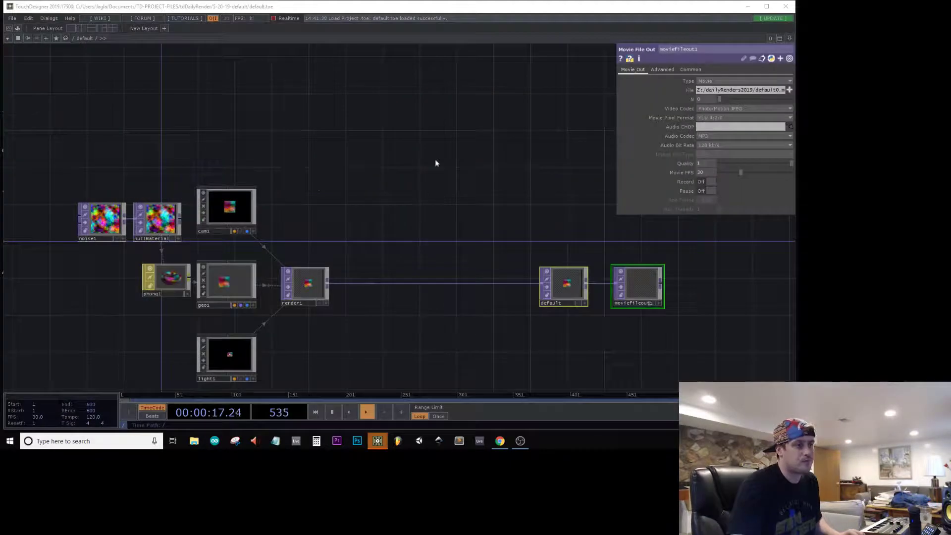
# Step: Switch to TouchDesigner and rename the null feeding moviefileout1 to wherethisIs
pyautogui.moveTo(358, 159); pyautogui.dragTo(373, 177)
pyautogui.click(460, 238)
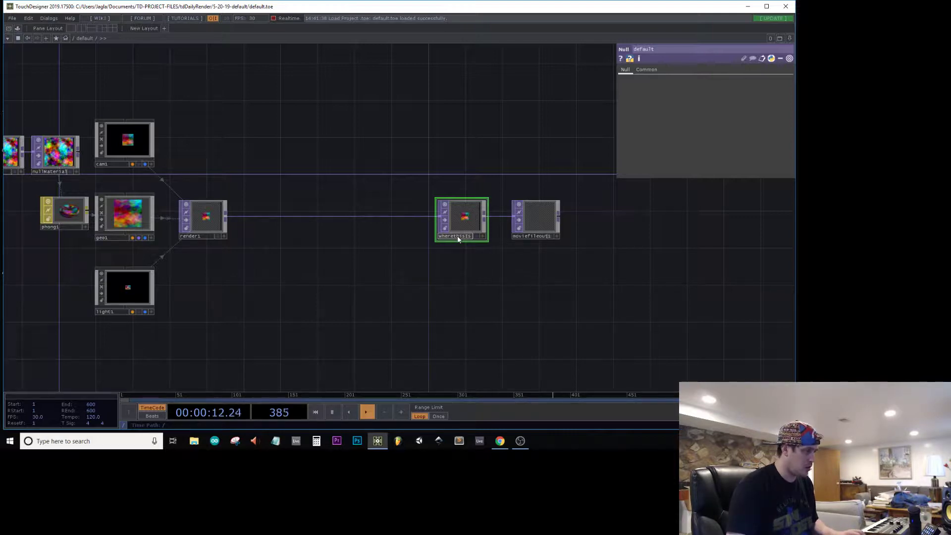
# Step: Save the project as wherethisIs.toe inside a new 8-11-19-wherethisIs folder in tdDailyRender
pyautogui.moveTo(376, 107); pyautogui.dragTo(442, 97)
pyautogui.hotkey('ctrl', 'shift', 's')
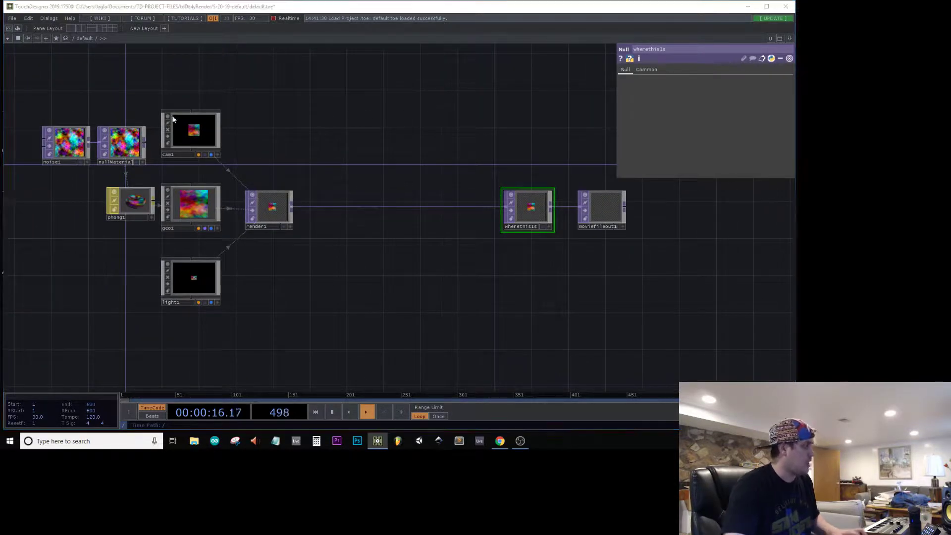
pyautogui.click(204, 32)
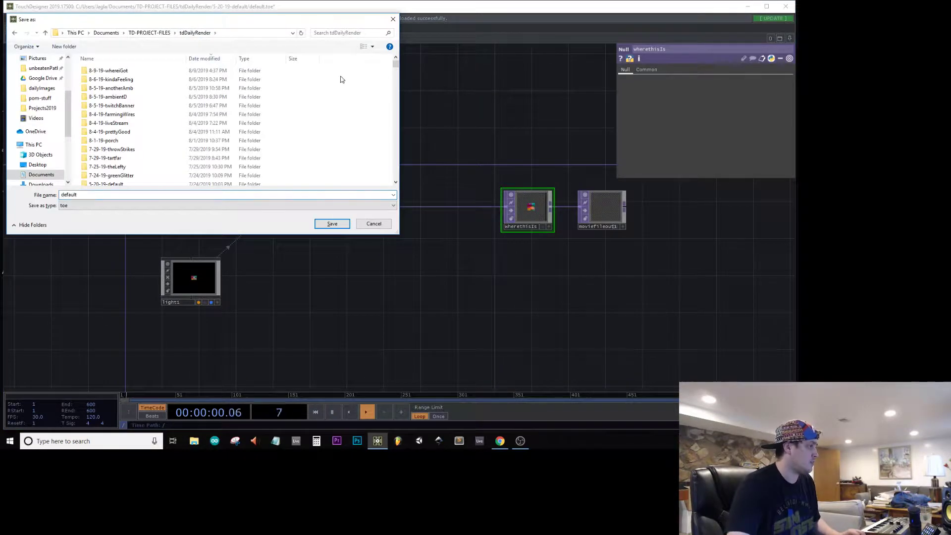
pyautogui.hotkey('ctrl', 'shift', 'n')
pyautogui.write('8-11-19-wherethisIs')
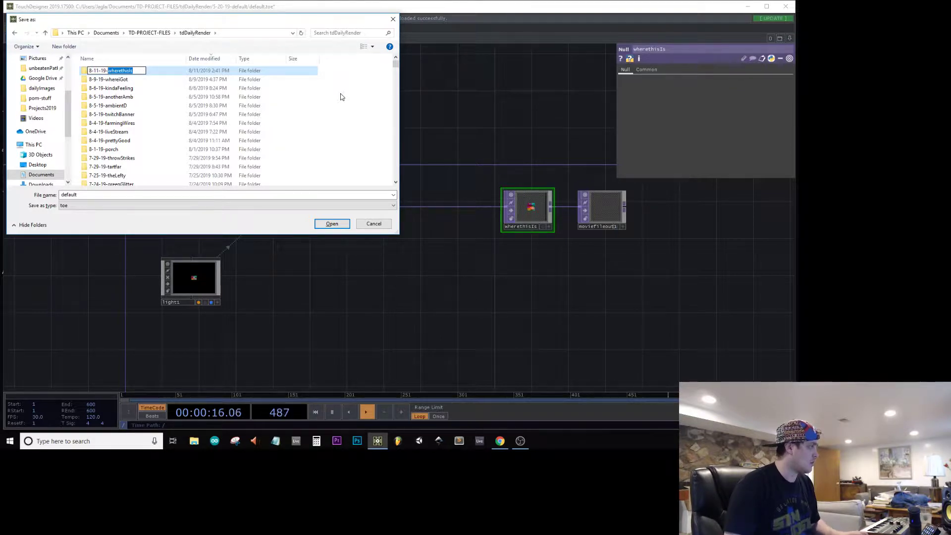
pyautogui.press('Return')
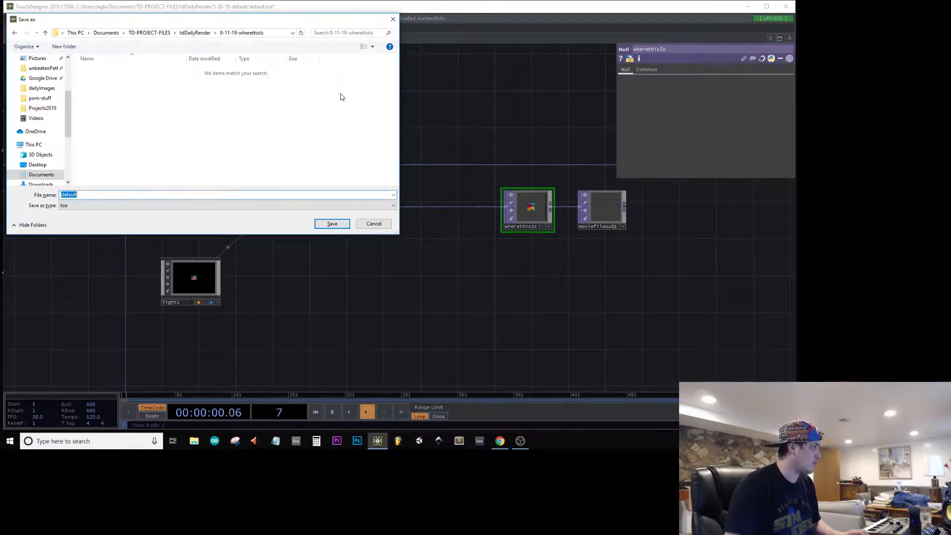
pyautogui.press('Return')
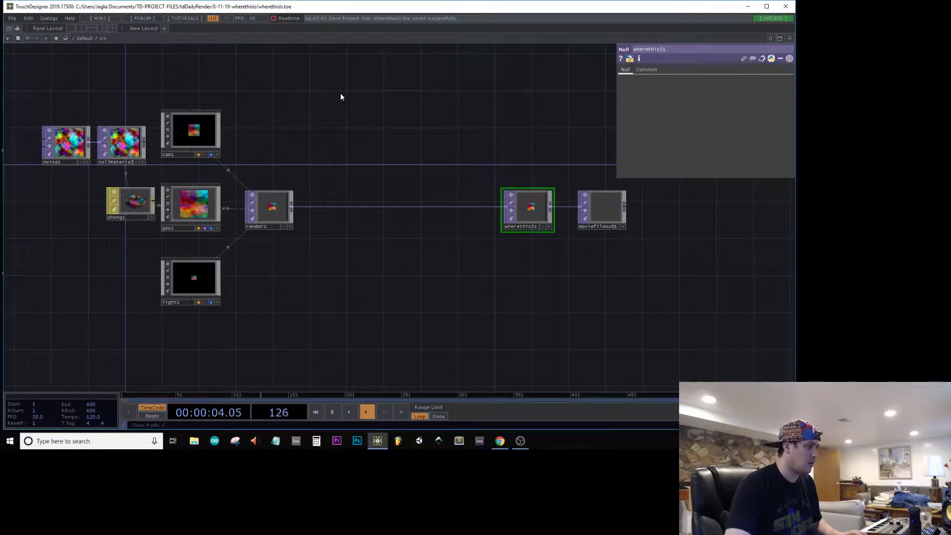
# Step: Delete the noise, material, camera, geometry, light and render operators, keeping only the wherethisIs null and moviefileout1
pyautogui.press('h')
pyautogui.moveTo(27, 95); pyautogui.dragTo(27, 94)
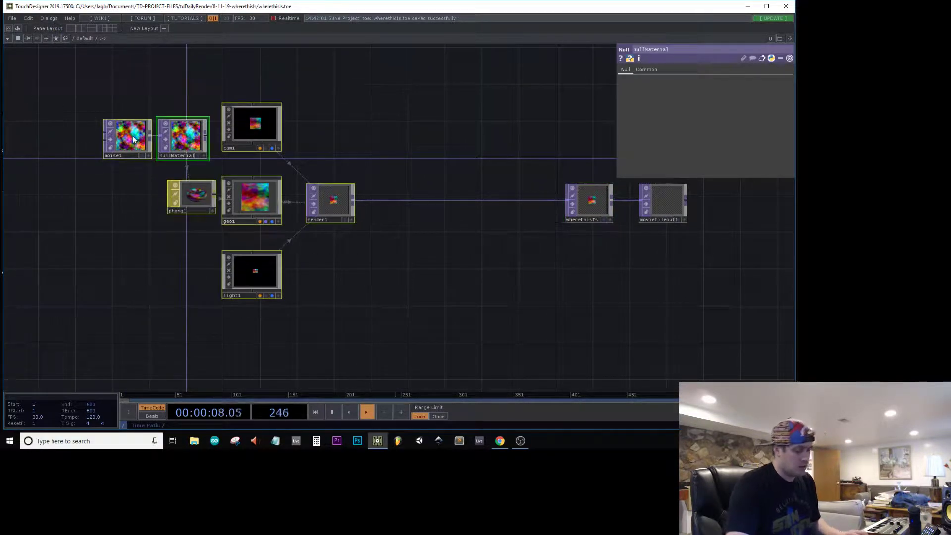
pyautogui.press('Delete')
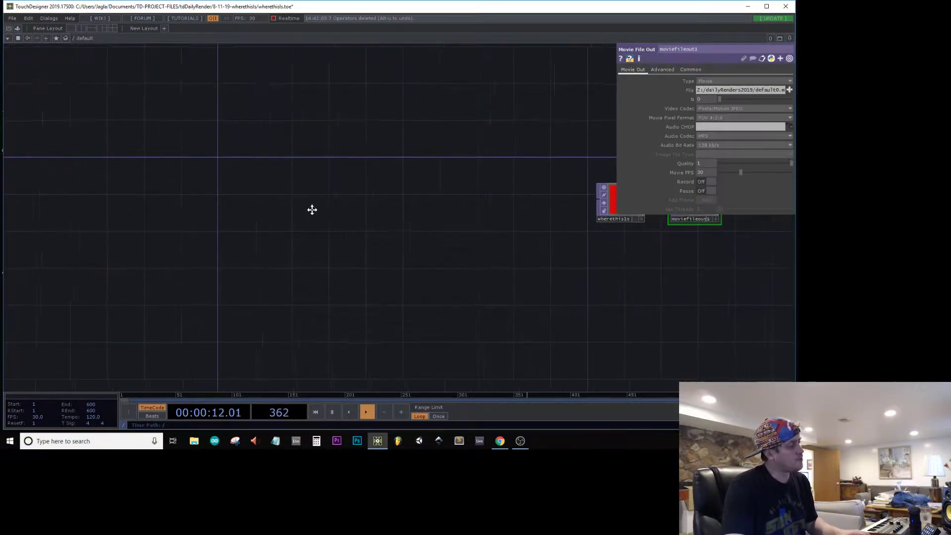
# Step: Create a Noise TOP in the empty area of the network, well before the wherethisIs null
pyautogui.press('Tab')
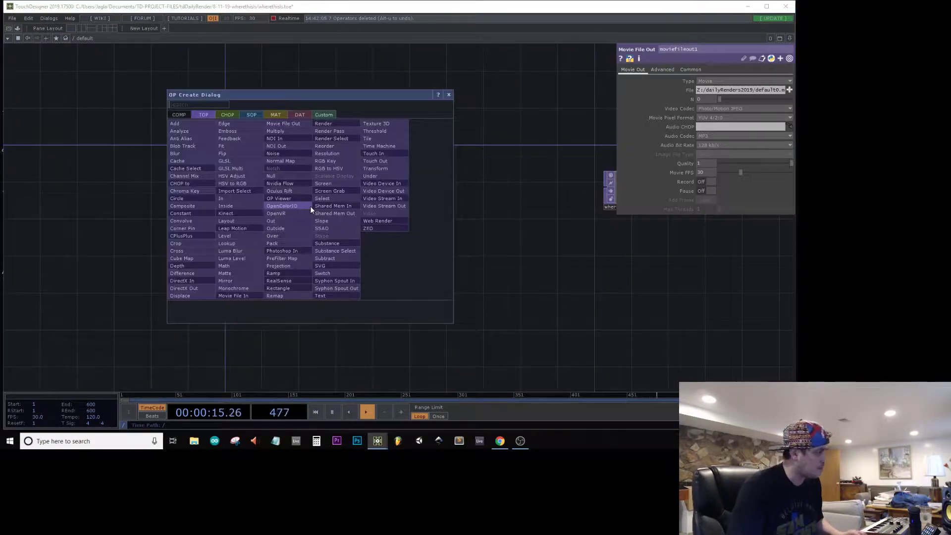
pyautogui.write('noi')
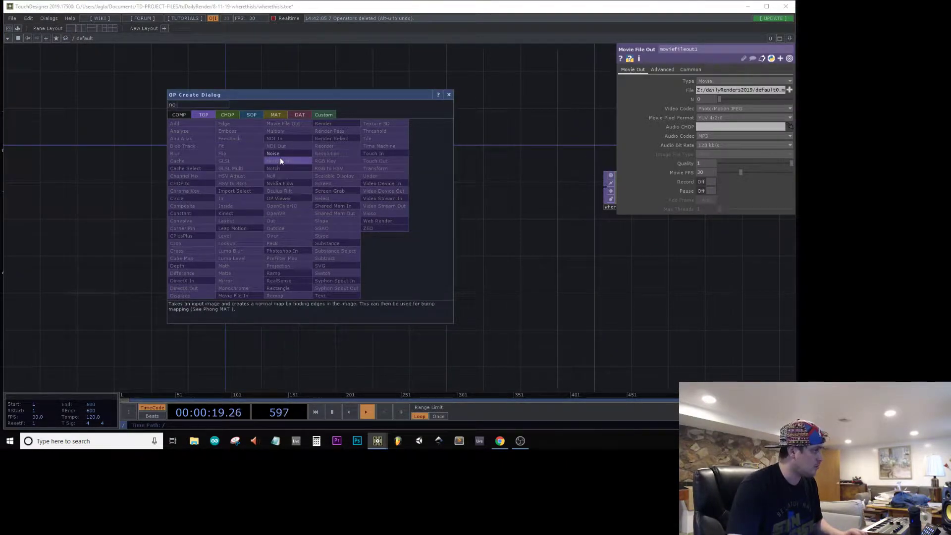
pyautogui.click(279, 154)
pyautogui.click(204, 161)
pyautogui.moveTo(231, 161); pyautogui.dragTo(222, 198)
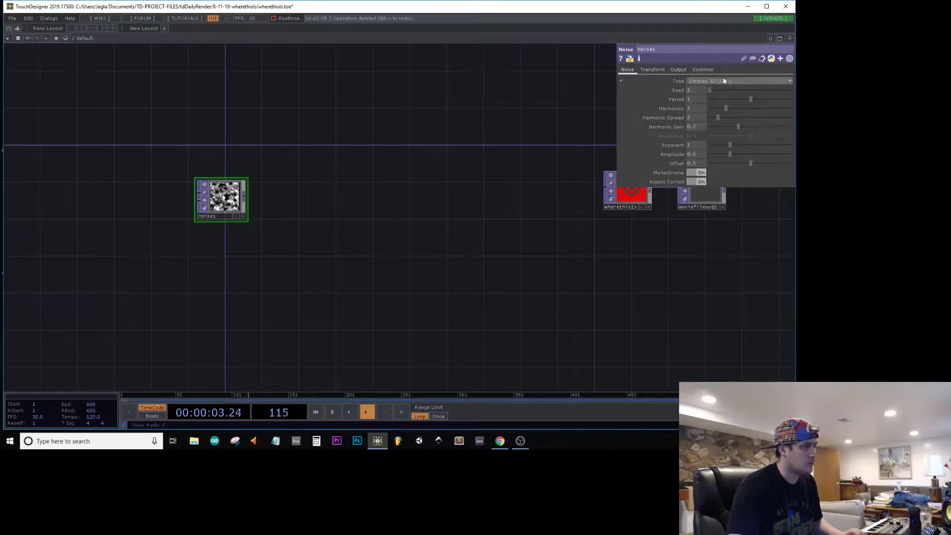
# Step: Set the resolution of noise1 to 1080 by 1080
pyautogui.click(703, 69)
pyautogui.click(708, 90)
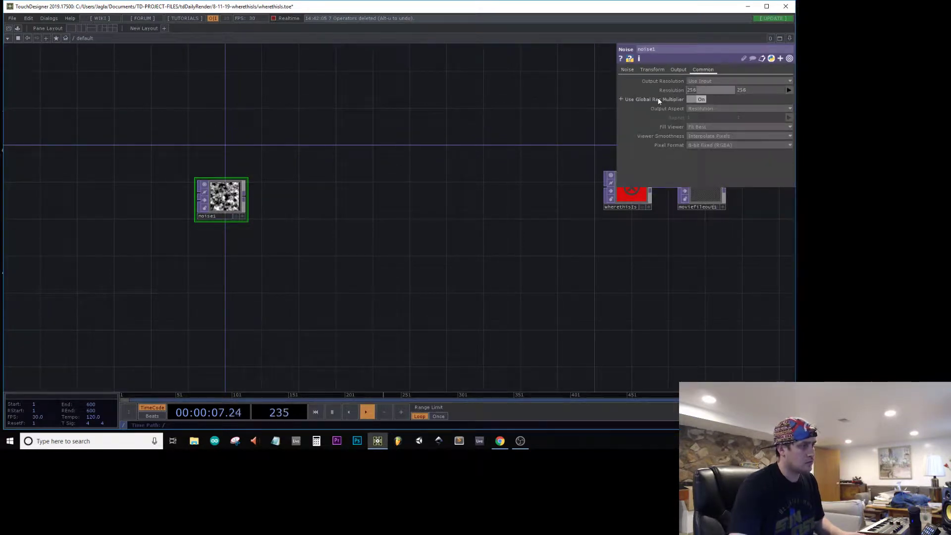
pyautogui.write('1080')
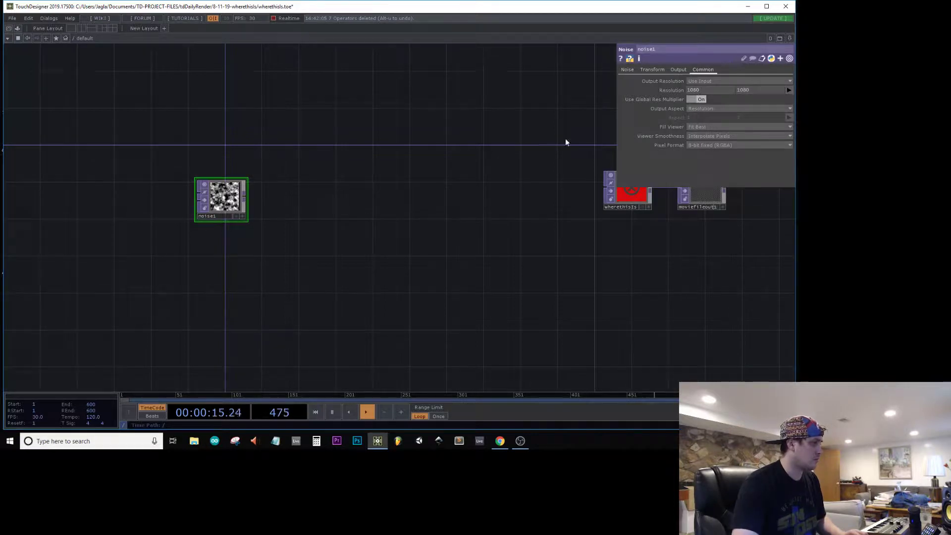
# Step: Animate noise1's Z translation with the expression absTime.seconds * 0.1
pyautogui.click(642, 70)
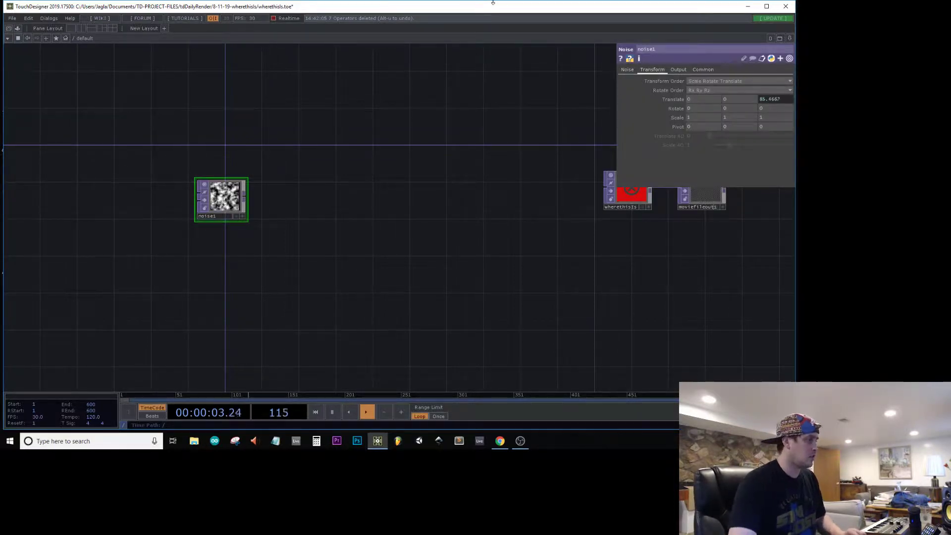
pyautogui.click(761, 98)
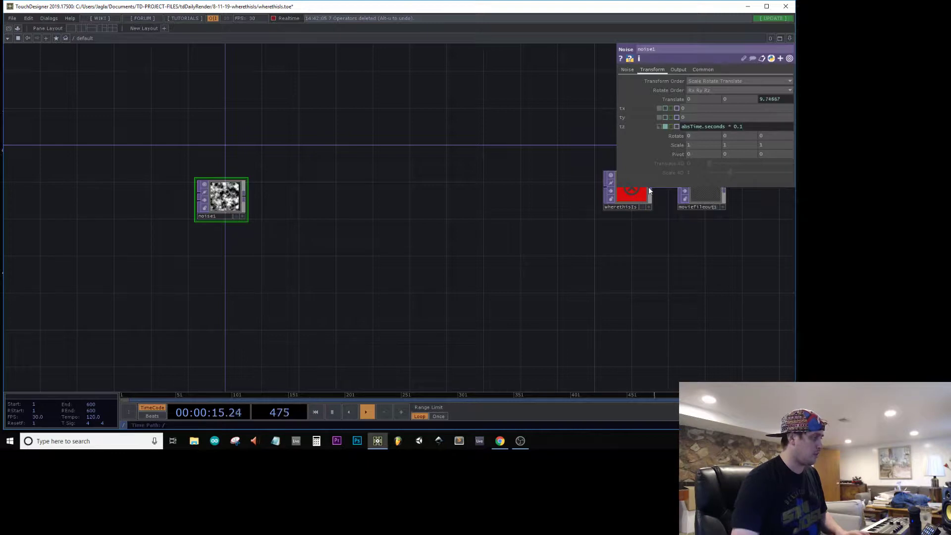
pyautogui.scroll(3, 233, 203)
pyautogui.click(655, 134)
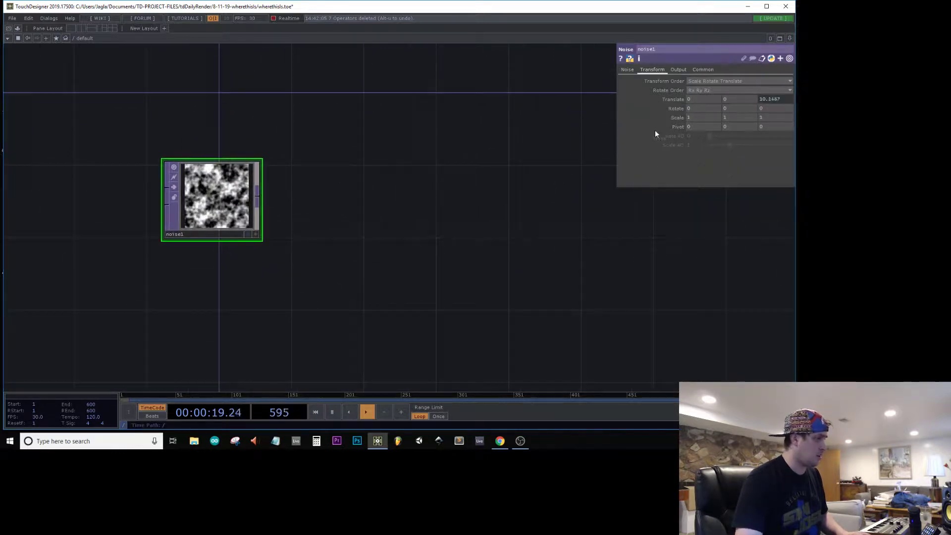
# Step: Set noise1's Period to 10 and its Harmonics to 3
pyautogui.click(627, 69)
pyautogui.write('0')
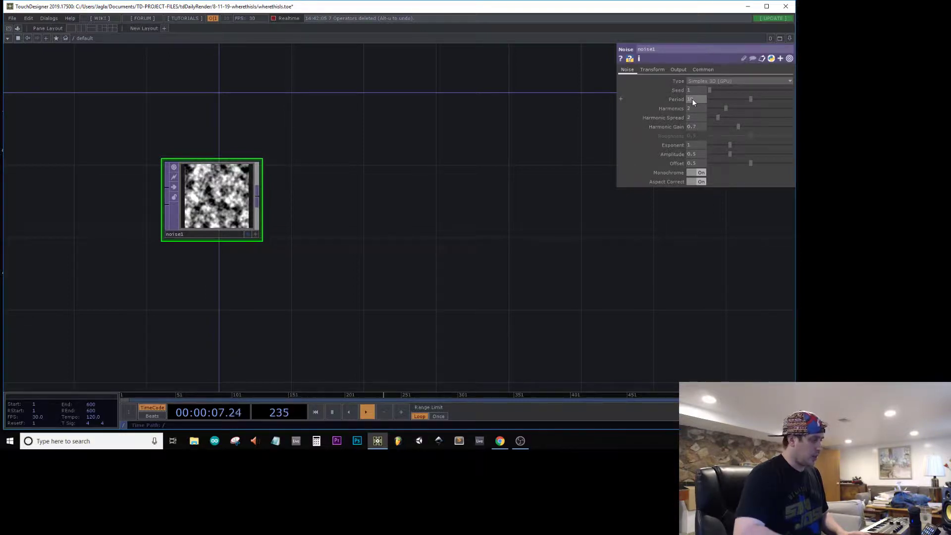
pyautogui.press('Return')
pyautogui.scroll(4, 201, 184)
pyautogui.scroll(2, 201, 185)
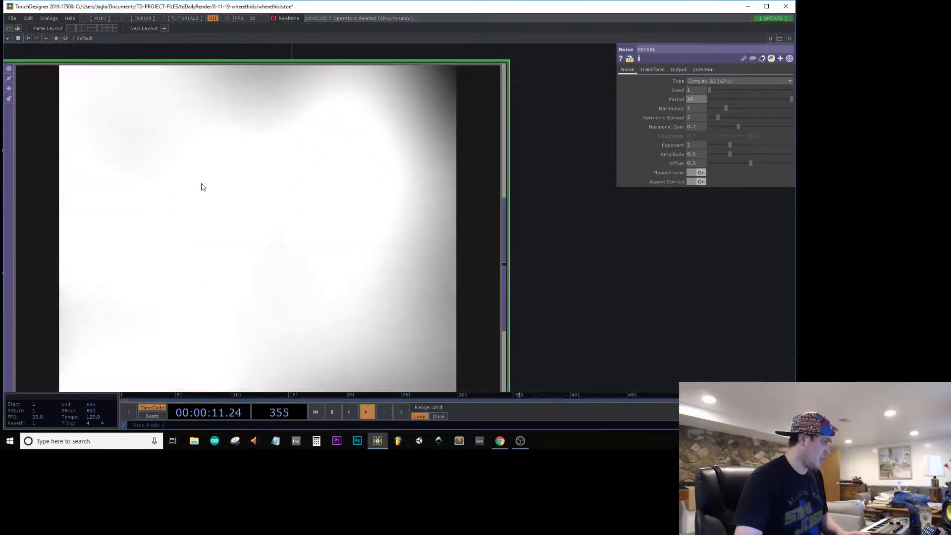
pyautogui.scroll(-4, 201, 187)
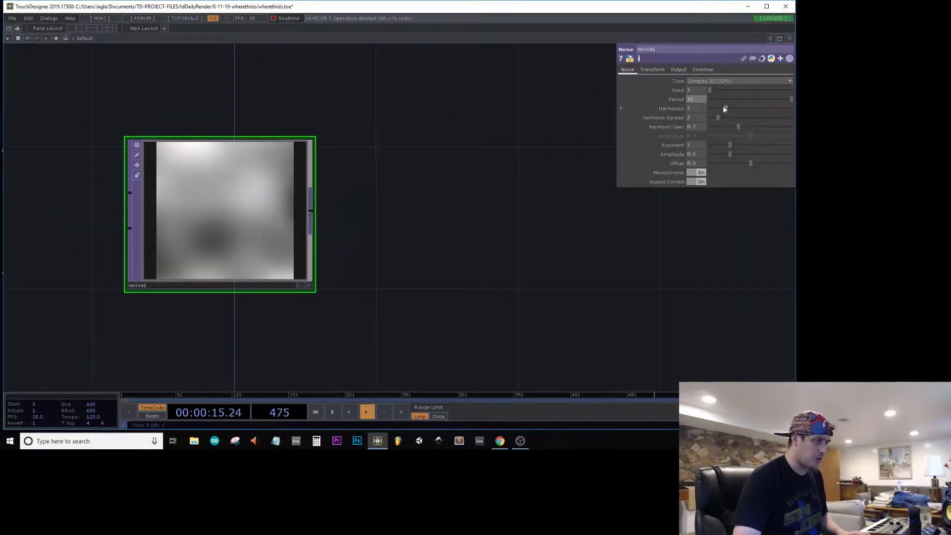
pyautogui.moveTo(724, 107)
pyautogui.mouseDown()
pyautogui.moveTo(687, 106)
pyautogui.moveTo(710, 109)
pyautogui.mouseUp()
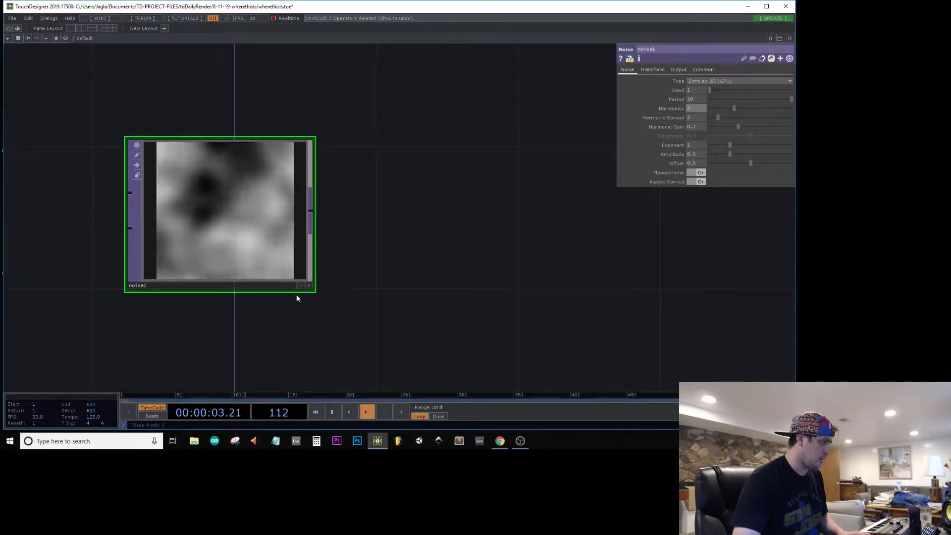
# Step: Add a Feedback TOP fed by noise1 and place it above the noise operator
pyautogui.scroll(-3, 296, 296)
pyautogui.rightClick(301, 265)
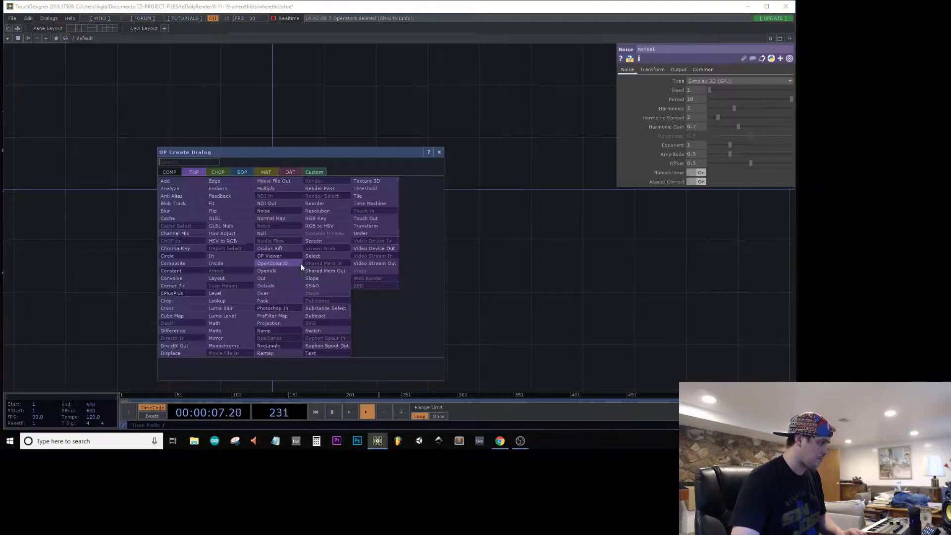
pyautogui.write('fee')
pyautogui.click(249, 199)
pyautogui.click(382, 105)
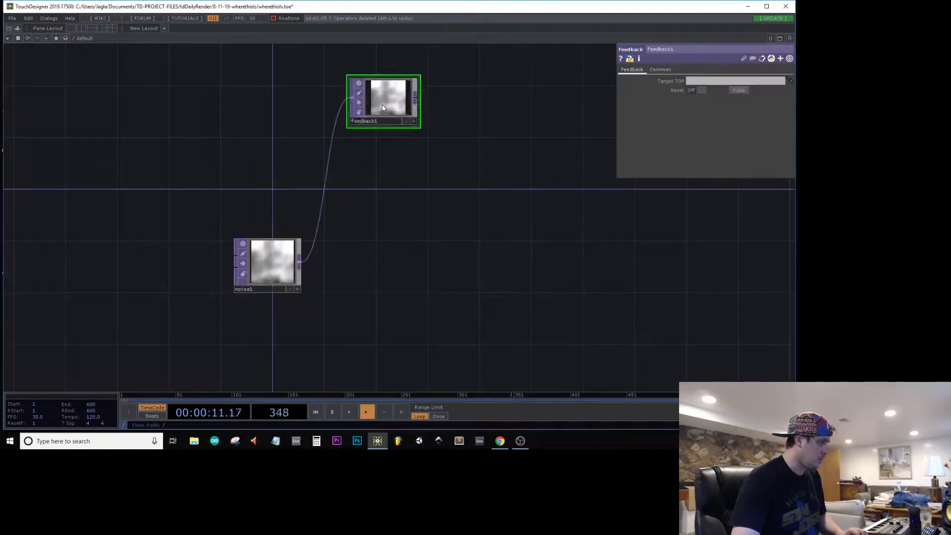
# Step: Append an HSV Adjust TOP to feedback1 with Saturation Multiplier 1.74, Value Multiplier 1.51 and Hue Offset 79
pyautogui.rightClick(415, 97)
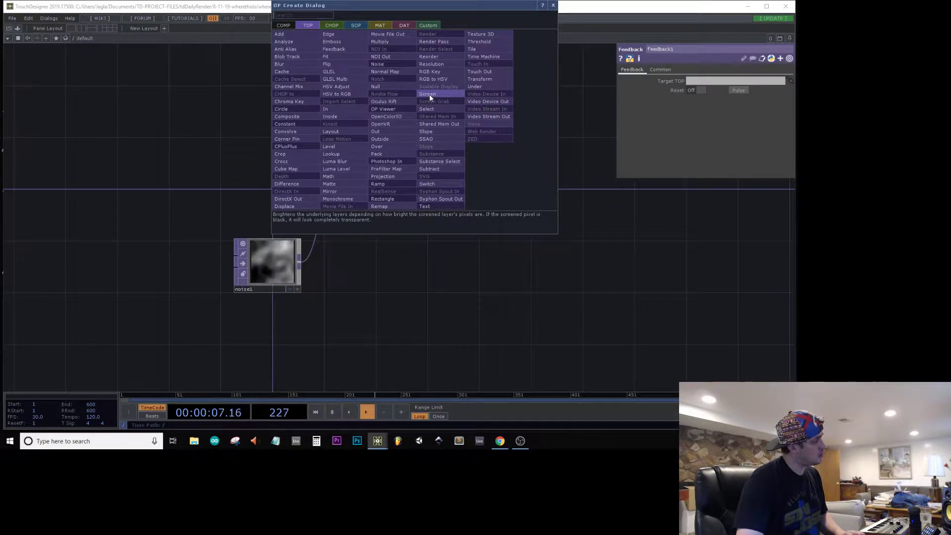
pyautogui.click(375, 86)
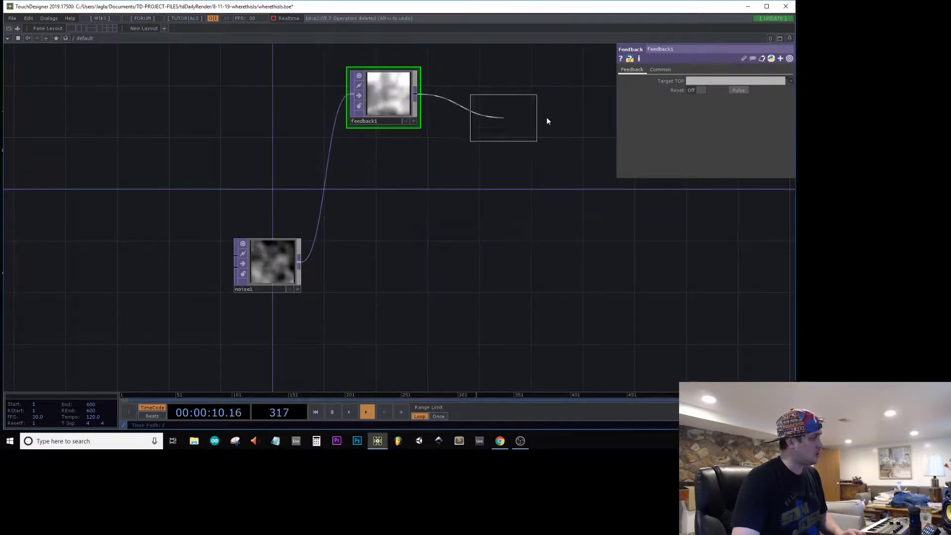
pyautogui.click(474, 92)
pyautogui.click(758, 154)
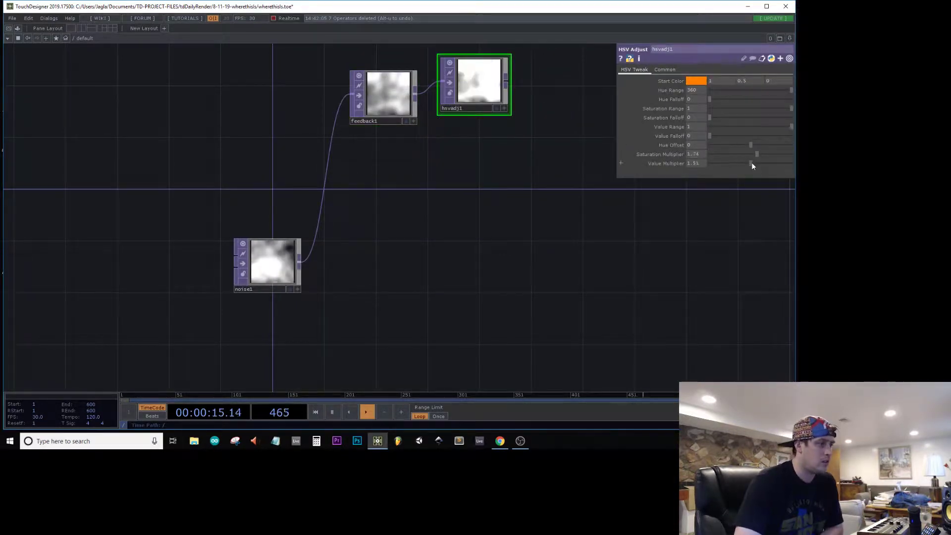
pyautogui.click(752, 162)
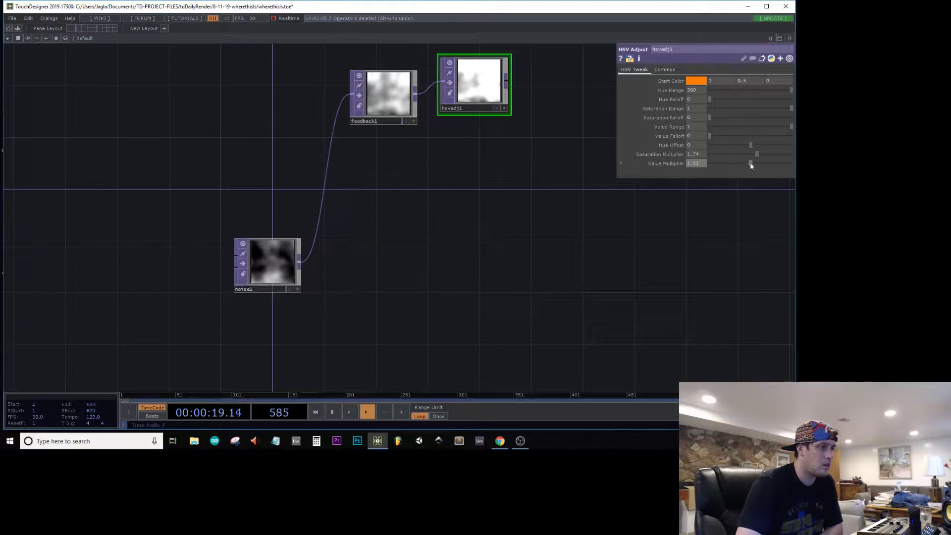
pyautogui.moveTo(753, 145); pyautogui.dragTo(760, 145)
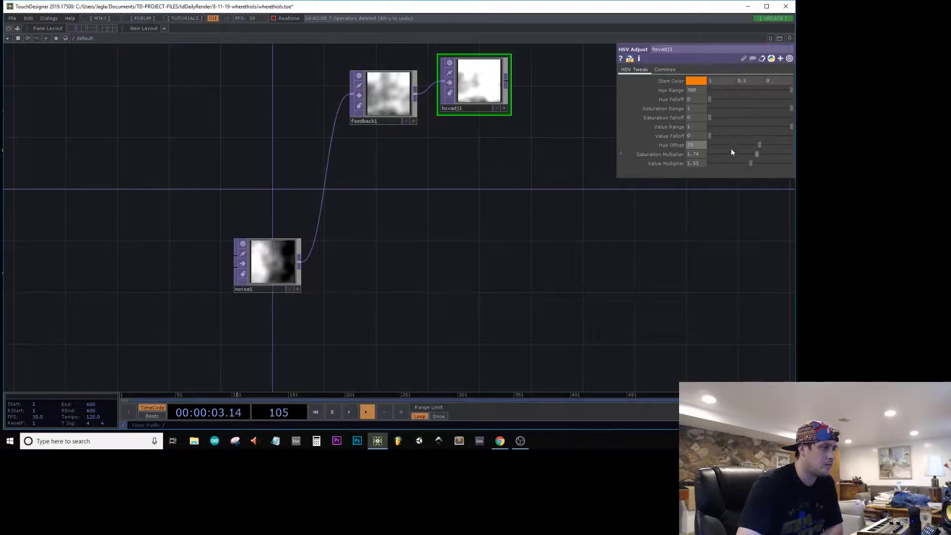
# Step: Append a Level TOP to hsvadj1 and lower its post Opacity to about 0.67
pyautogui.moveTo(505, 213); pyautogui.dragTo(236, 239)
pyautogui.rightClick(241, 104)
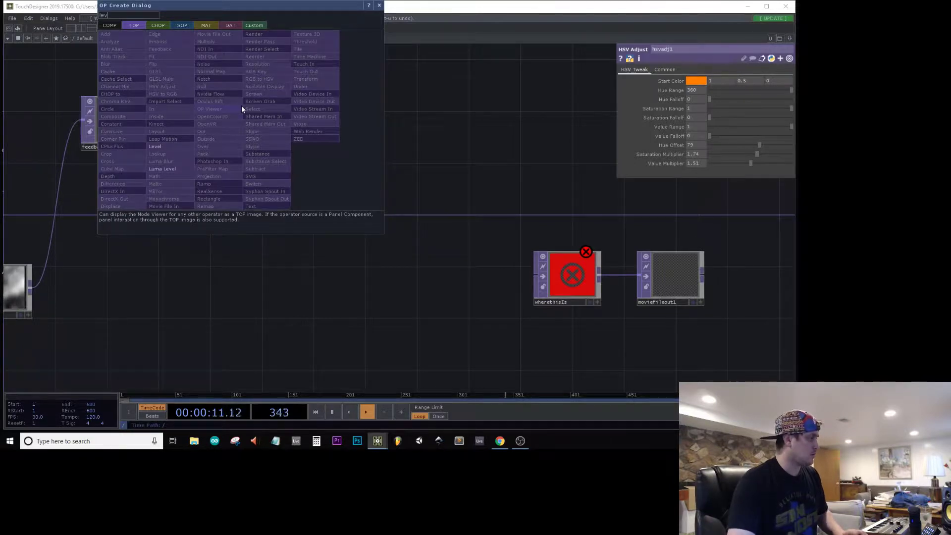
pyautogui.click(166, 147)
pyautogui.click(323, 120)
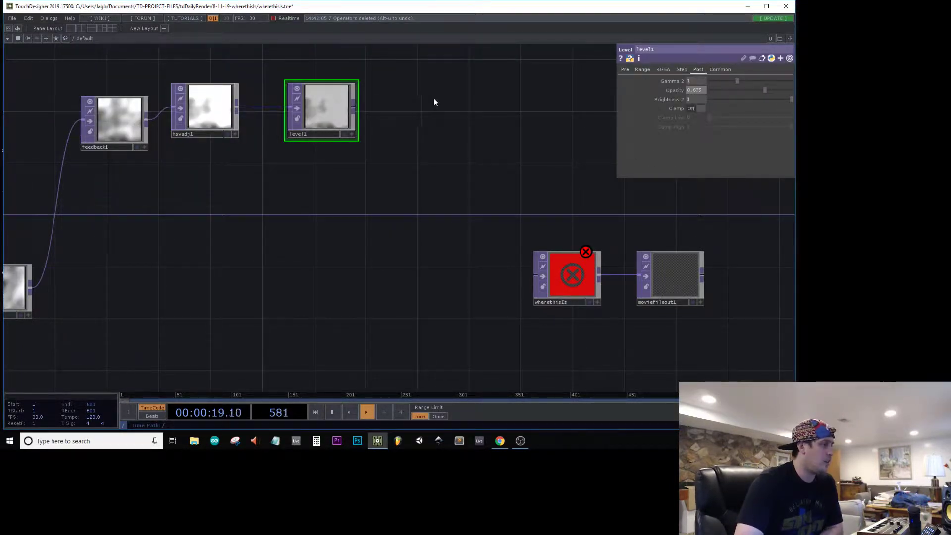
# Step: Append an Add TOP to level1 and connect noise1 as its second input
pyautogui.rightClick(352, 106)
pyautogui.write('ad')
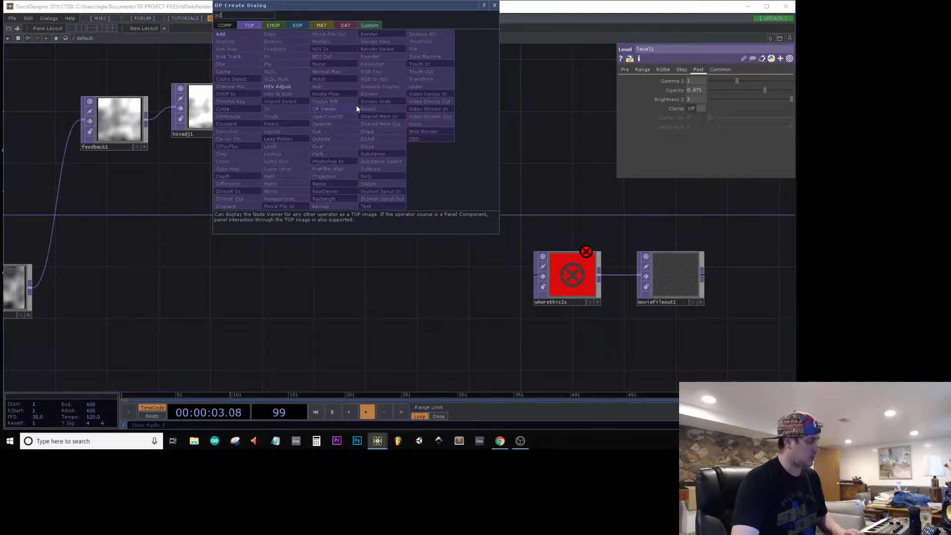
pyautogui.click(228, 34)
pyautogui.click(438, 238)
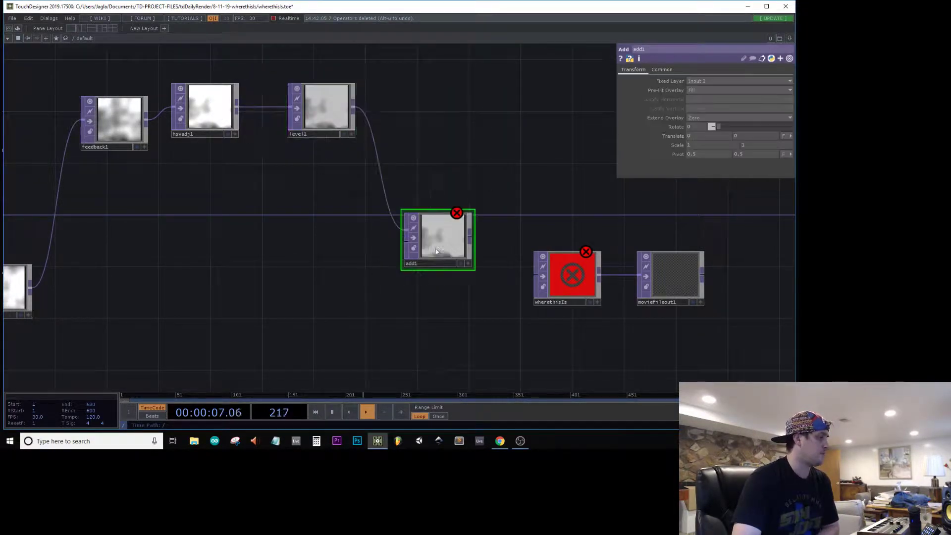
pyautogui.moveTo(38, 280); pyautogui.dragTo(205, 251)
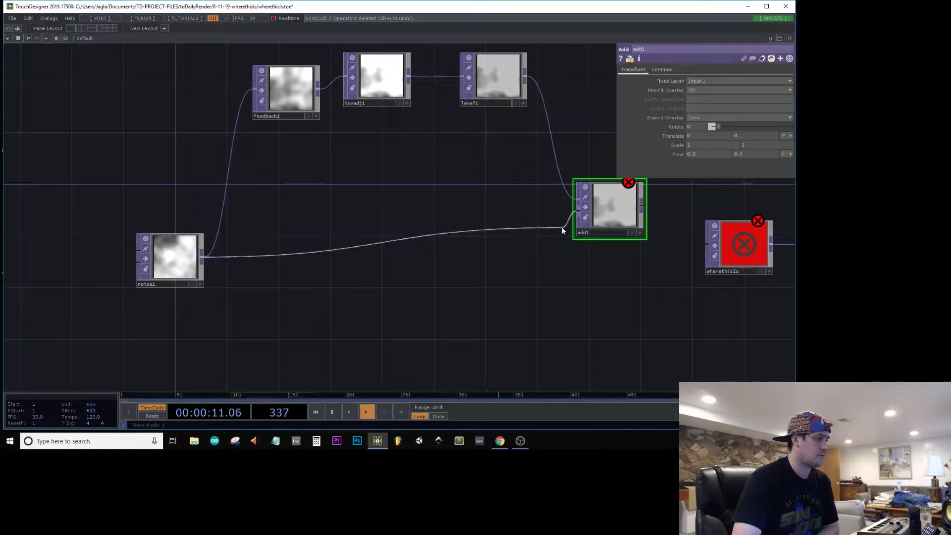
pyautogui.moveTo(562, 229); pyautogui.dragTo(566, 224)
# Step: Assign add1 as feedback1's Target TOP and connect add1's output to the wherethisIs null
pyautogui.click(290, 91)
pyautogui.moveTo(630, 197); pyautogui.dragTo(675, 132)
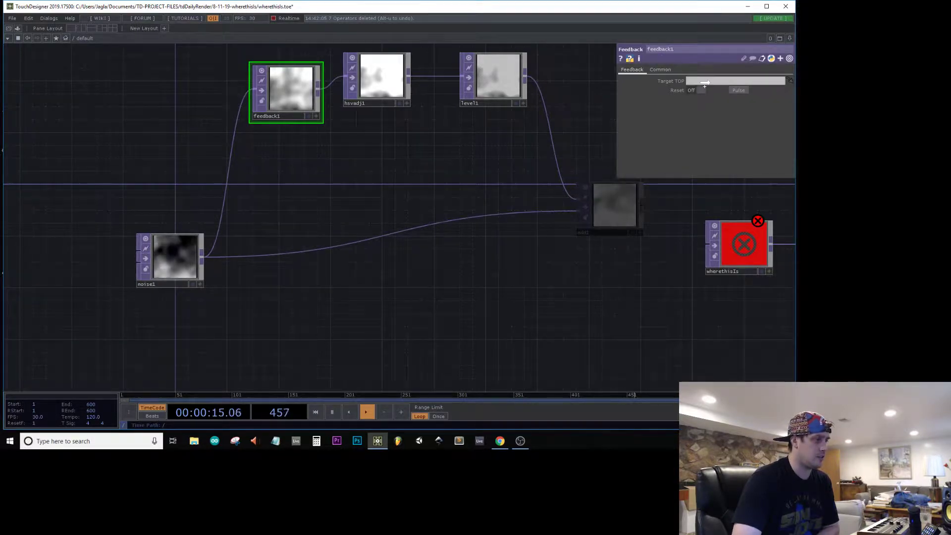
pyautogui.moveTo(704, 83); pyautogui.dragTo(705, 81)
pyautogui.moveTo(649, 240)
pyautogui.mouseDown()
pyautogui.moveTo(524, 263)
pyautogui.moveTo(491, 282)
pyautogui.moveTo(598, 267)
pyautogui.mouseUp()
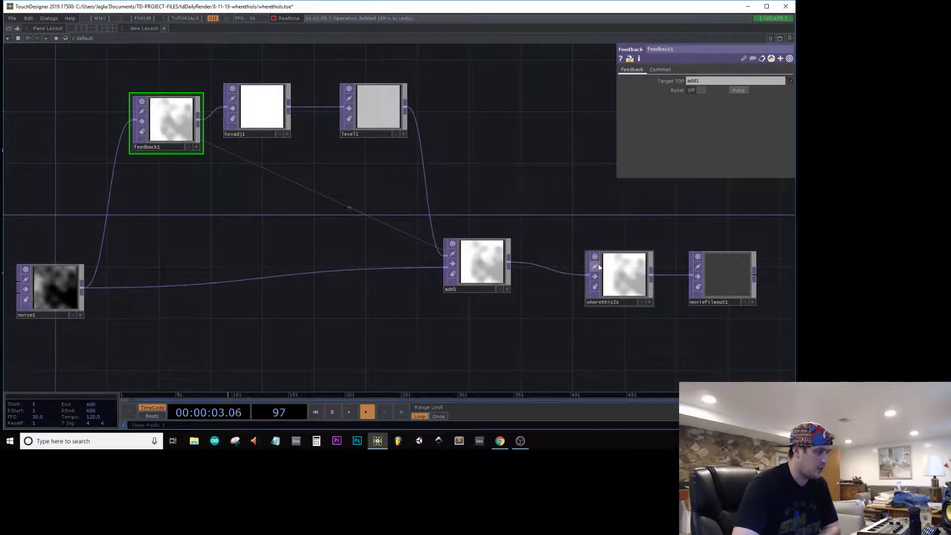
# Step: Examine the output image of the wherethisIs null up close
pyautogui.moveTo(458, 194); pyautogui.dragTo(291, 163)
pyautogui.click(488, 249)
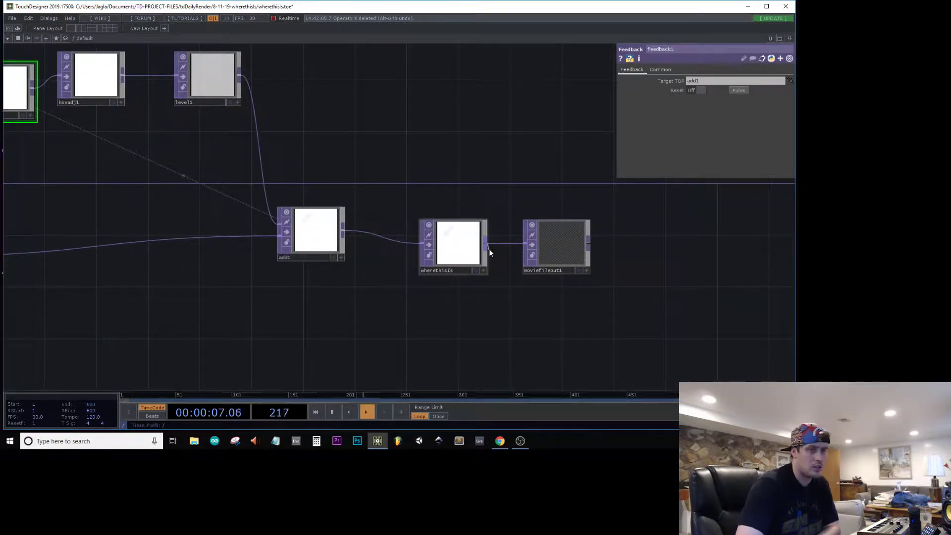
pyautogui.click(467, 250)
pyautogui.scroll(5, 467, 250)
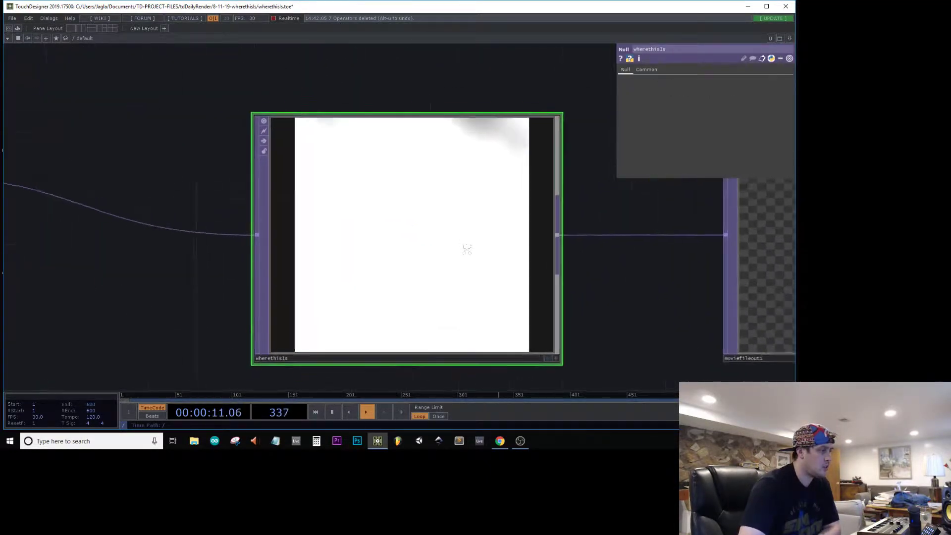
# Step: On hsvadj1, set the Value Multiplier to 0.44, Saturation Multiplier to 2.86 and Hue Offset to 247
pyautogui.scroll(-5, 467, 250)
pyautogui.moveTo(159, 99); pyautogui.dragTo(517, 170)
pyautogui.click(360, 99)
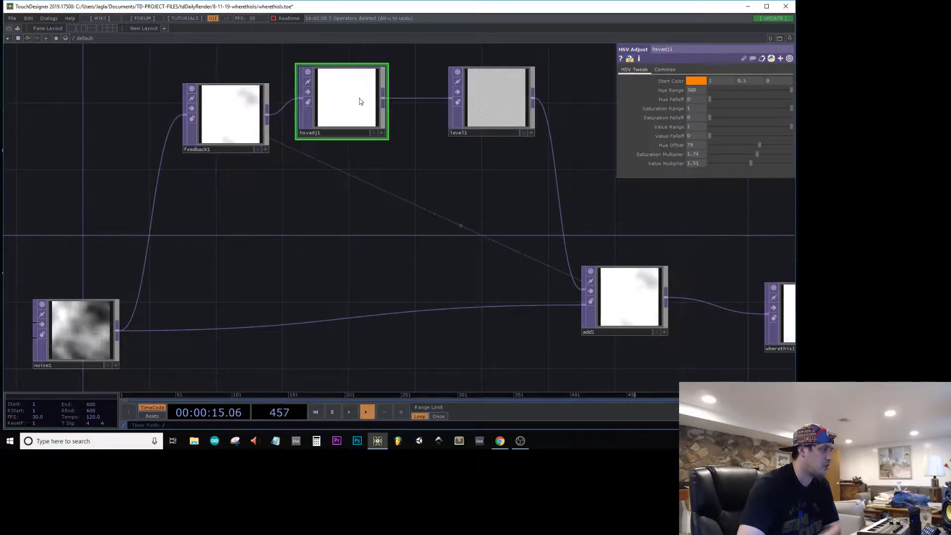
pyautogui.moveTo(748, 164); pyautogui.dragTo(694, 173)
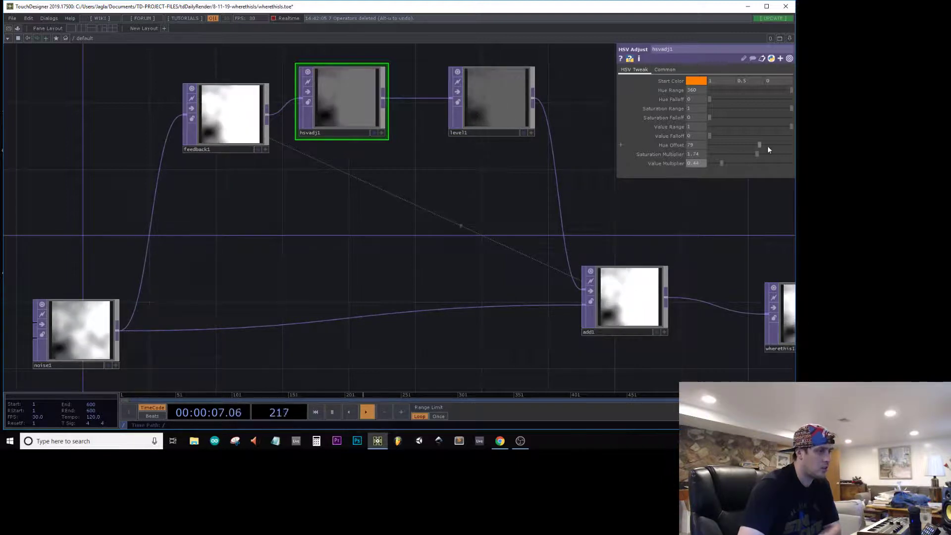
pyautogui.moveTo(757, 153); pyautogui.dragTo(780, 145)
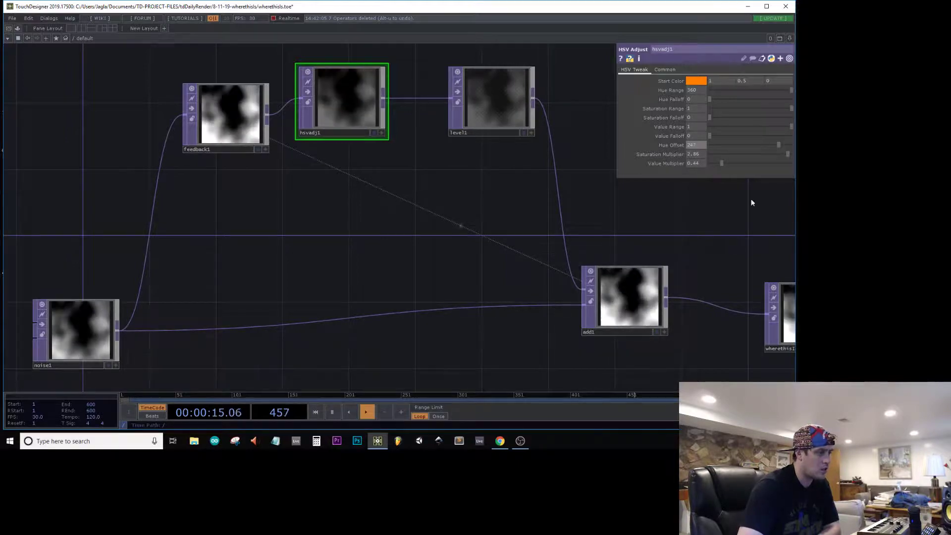
pyautogui.moveTo(641, 208); pyautogui.dragTo(389, 130)
pyautogui.scroll(5, 573, 239)
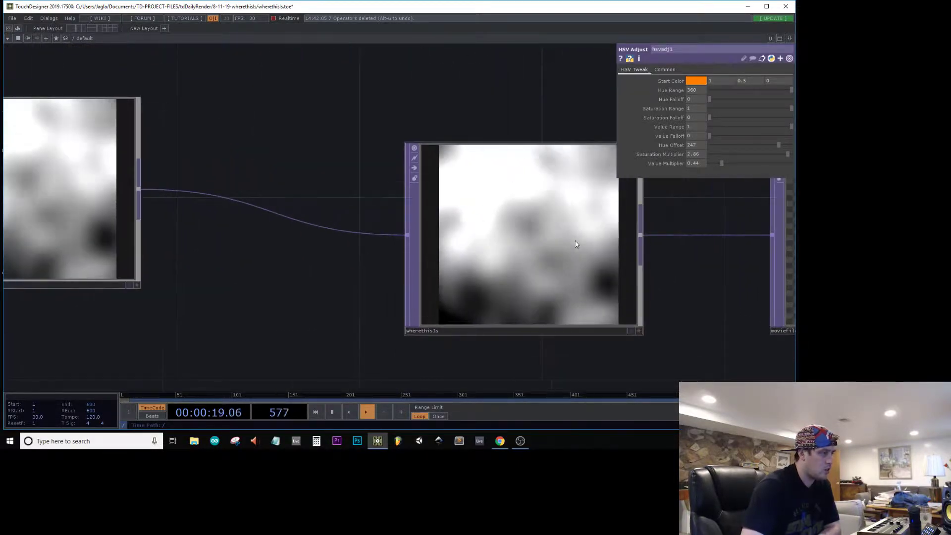
# Step: Shift hsvadj1 and level1 away from feedback1 and insert a Transform TOP between feedback1 and hsvadj1
pyautogui.scroll(-5, 576, 244)
pyautogui.moveTo(382, 97); pyautogui.dragTo(509, 156)
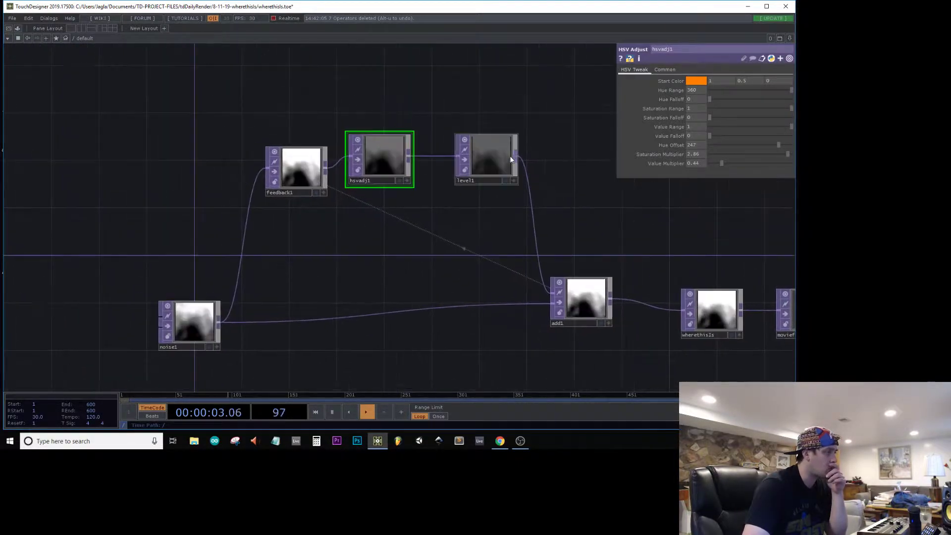
pyautogui.moveTo(504, 118); pyautogui.dragTo(427, 175)
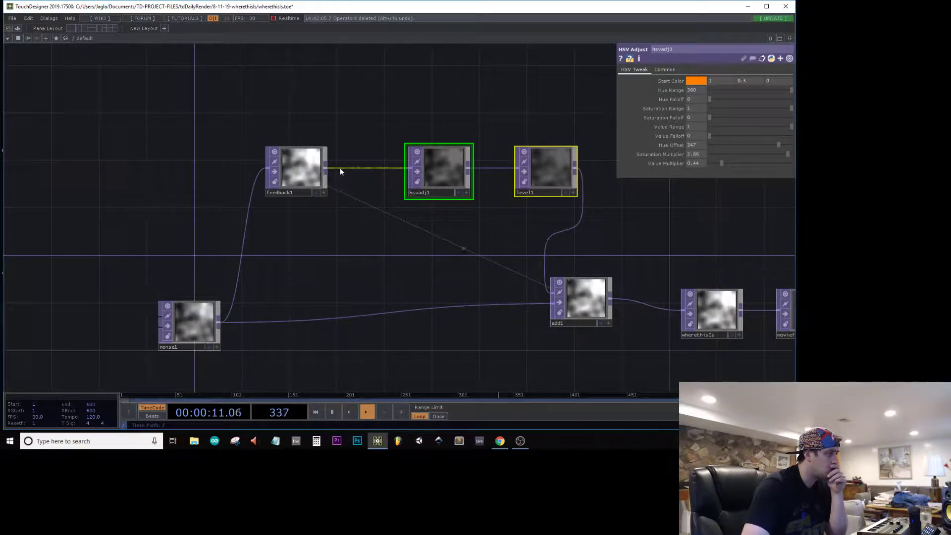
pyautogui.rightClick(340, 169)
pyautogui.click(350, 162)
pyautogui.write('tr')
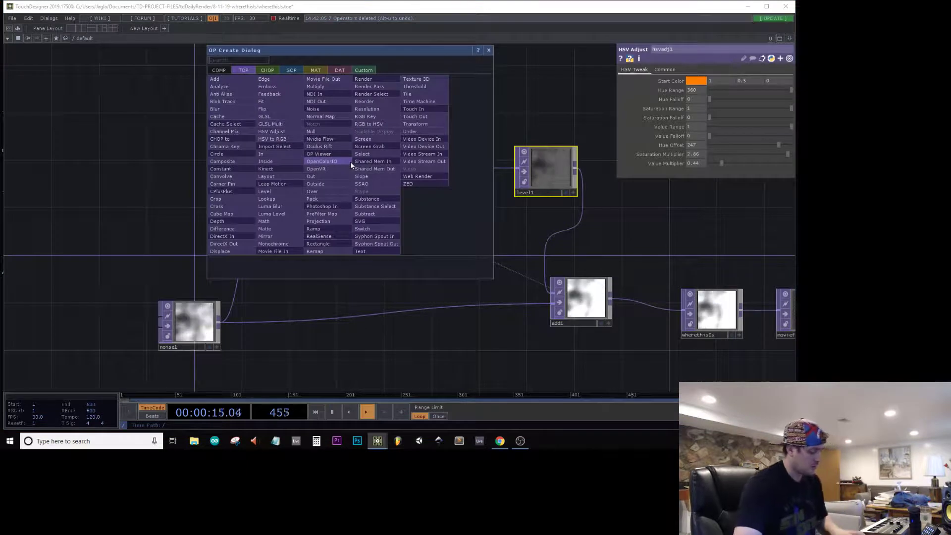
pyautogui.click(415, 124)
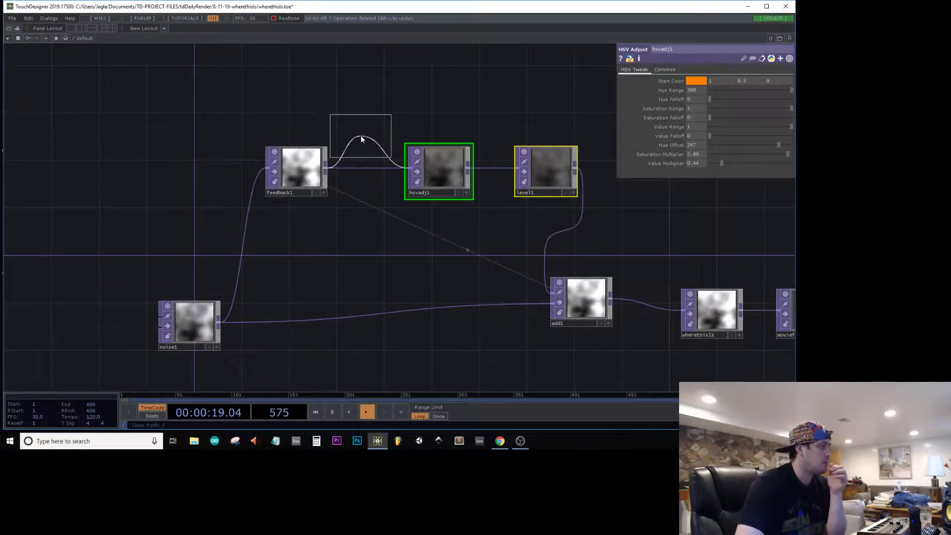
pyautogui.click(354, 136)
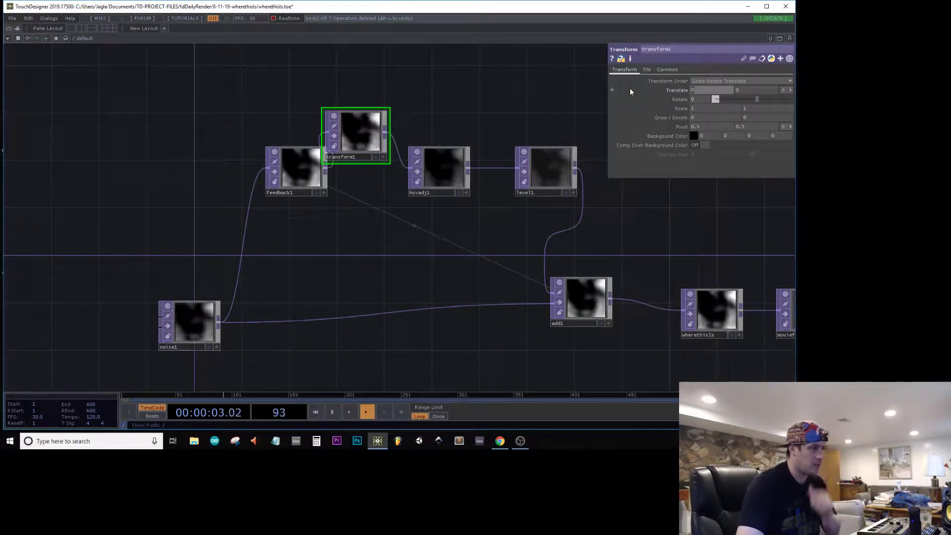
# Step: Try a scale of 0.9 by 0.9 on transform1 and inspect the wherethisIs output
pyautogui.click(697, 109)
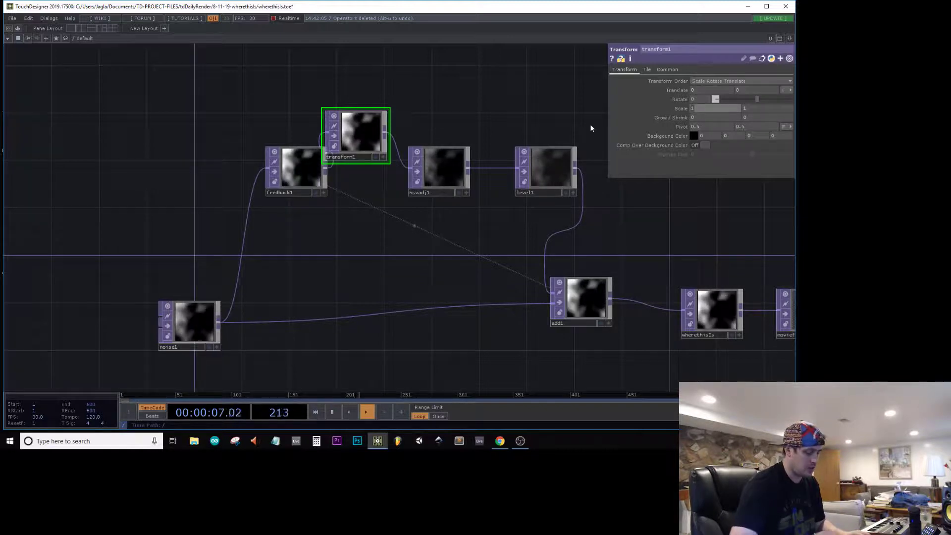
pyautogui.write('0.9')
pyautogui.press('Tab')
pyautogui.write('0.9')
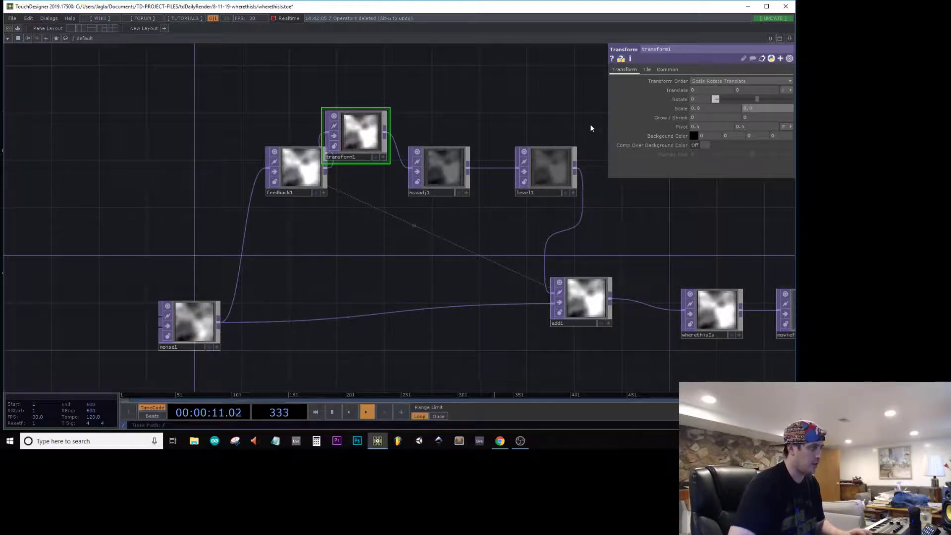
pyautogui.scroll(7, 599, 288)
pyautogui.scroll(-3, 561, 332)
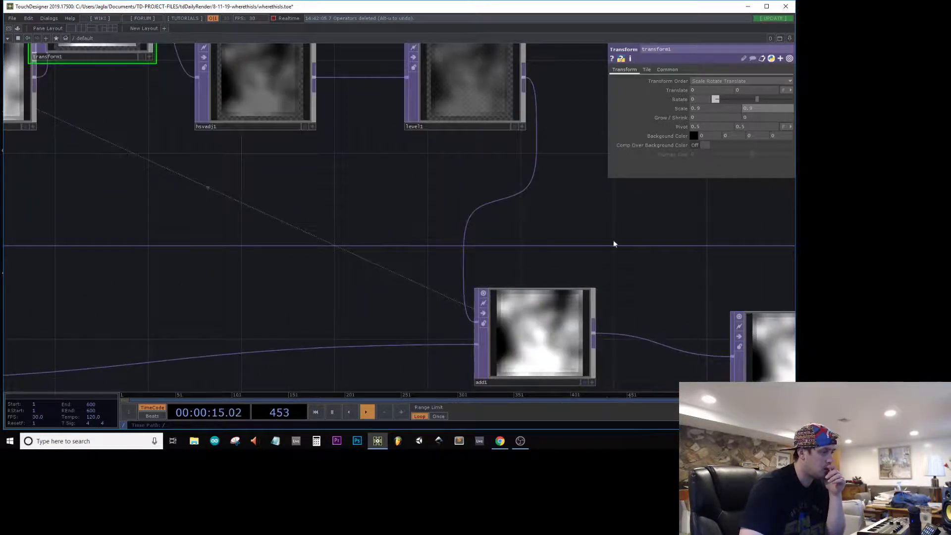
pyautogui.moveTo(624, 188); pyautogui.dragTo(545, 142)
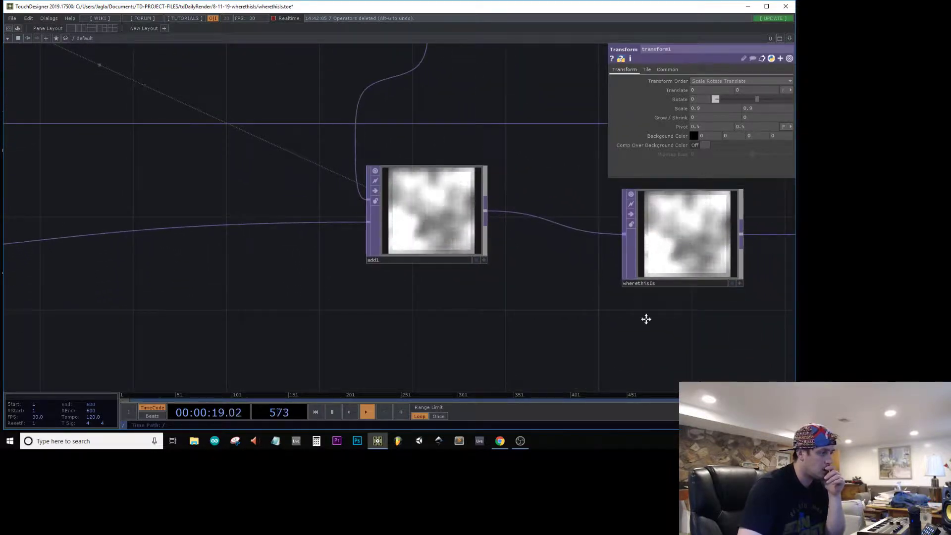
pyautogui.moveTo(646, 319); pyautogui.dragTo(181, 336)
pyautogui.scroll(6, 181, 336)
pyautogui.scroll(-3, 183, 328)
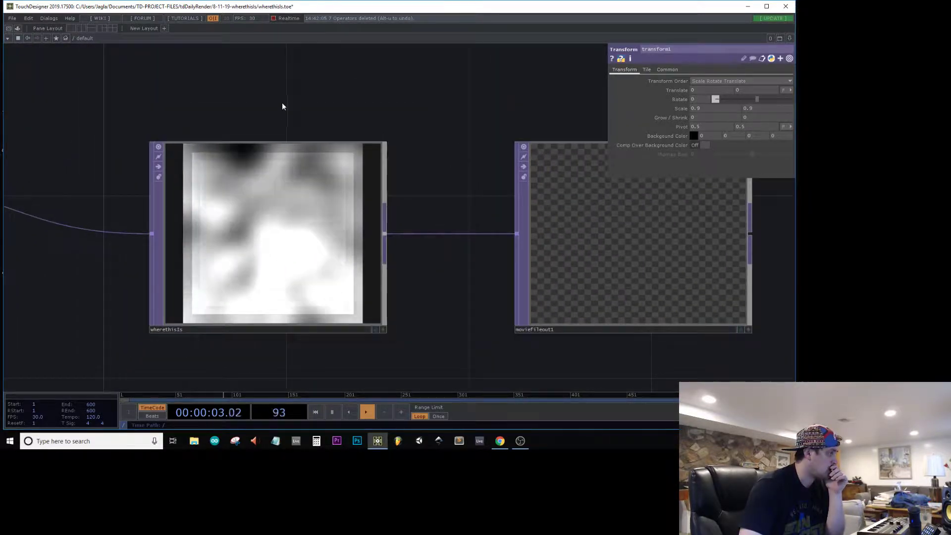
# Step: Try a horizontal scale of 0.1 on transform1
pyautogui.moveTo(323, 87); pyautogui.dragTo(458, 77)
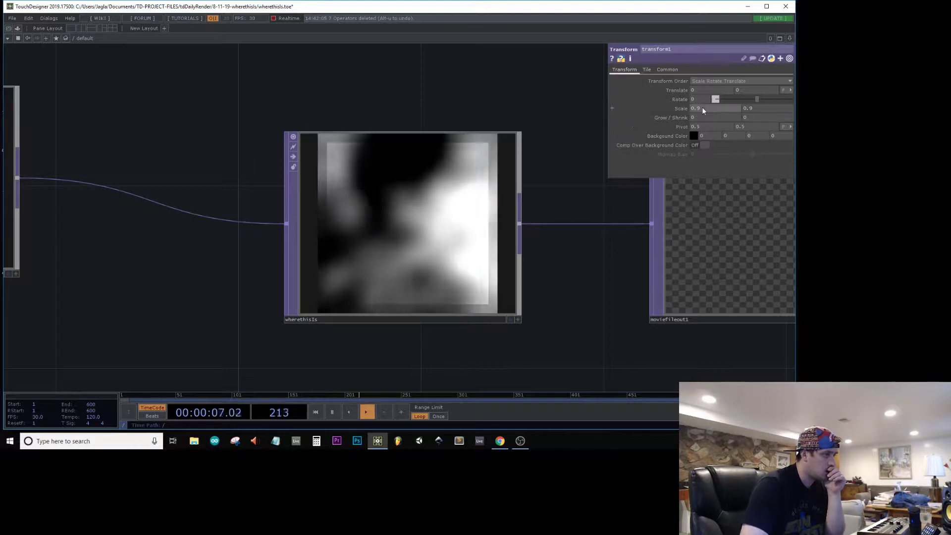
pyautogui.write('0.1')
pyautogui.press('Tab')
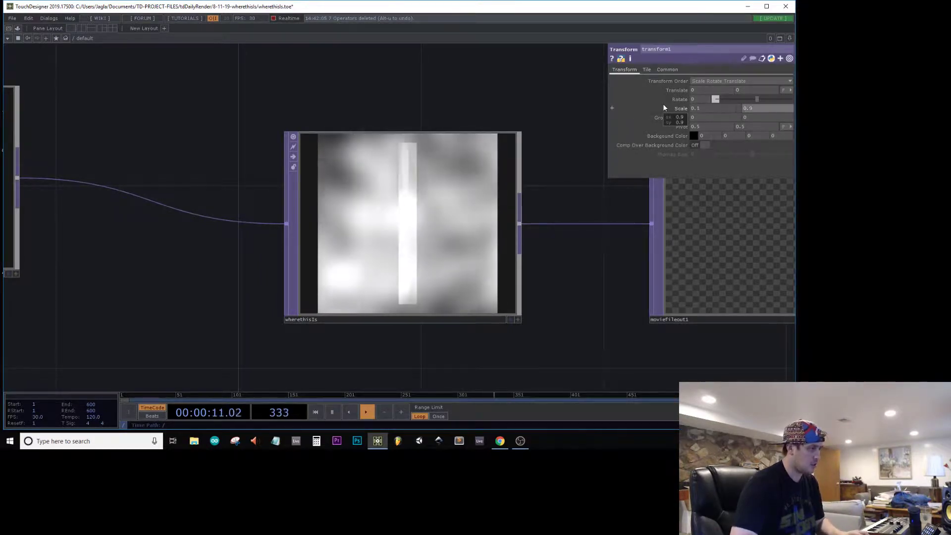
# Step: Set transform1's scale to 2 on both axes
pyautogui.click(709, 107)
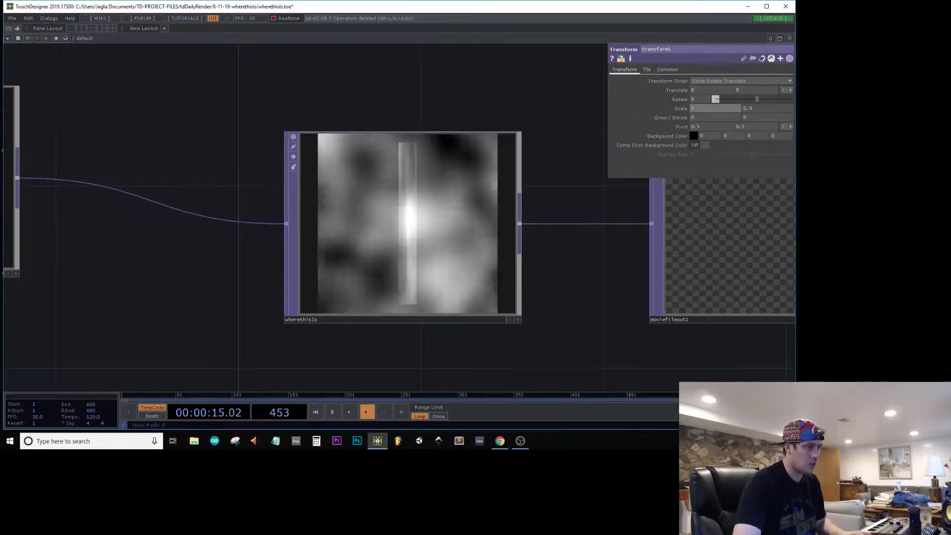
pyautogui.write('2')
pyautogui.press('Tab')
pyautogui.write('2')
pyautogui.press('Return')
pyautogui.scroll(-3, 466, 69)
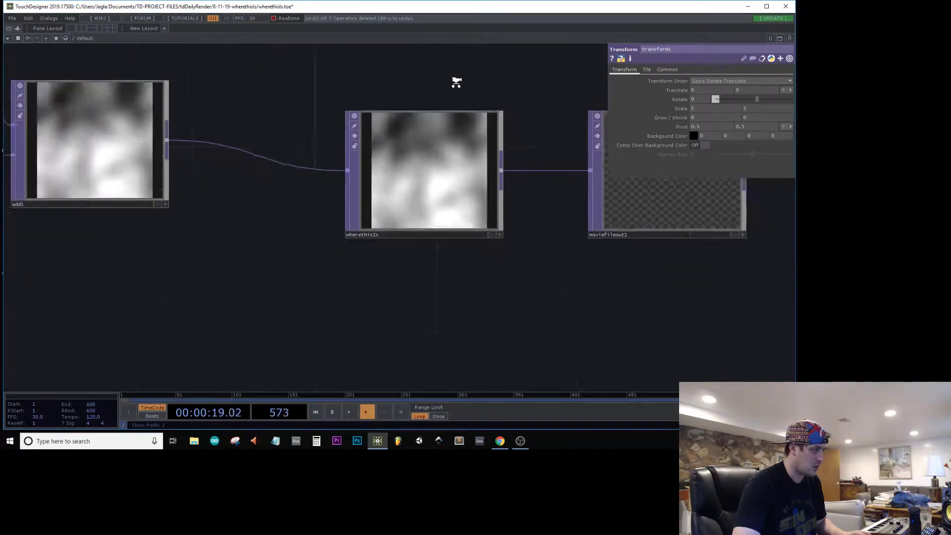
# Step: Move hsvadj1 up in line with transform1
pyautogui.moveTo(248, 92); pyautogui.dragTo(507, 282)
pyautogui.moveTo(507, 283); pyautogui.dragTo(423, 268, button='middle')
pyautogui.moveTo(422, 268); pyautogui.dragTo(556, 310)
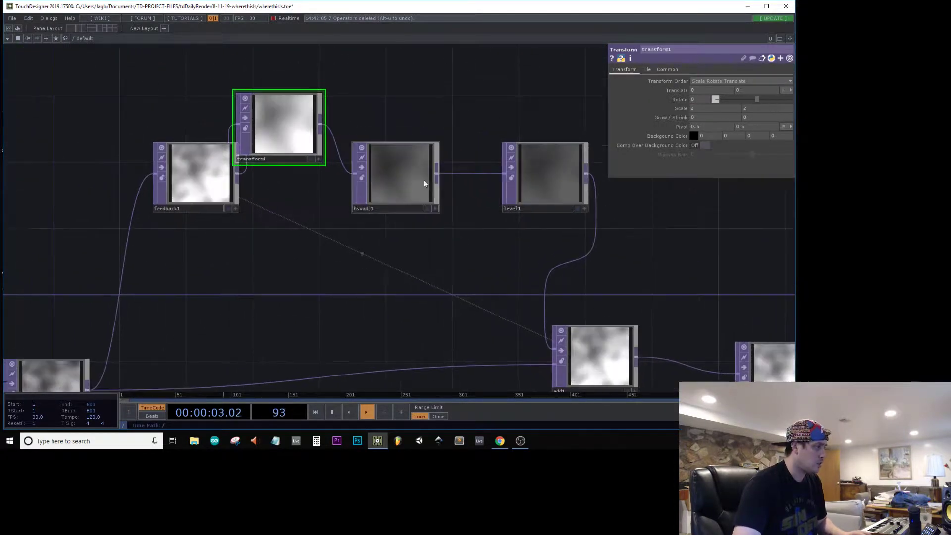
pyautogui.moveTo(388, 181); pyautogui.dragTo(421, 132)
# Step: Try lowering hsvadj1's Value Multiplier to about 0.03 and undo the change
pyautogui.moveTo(742, 163); pyautogui.dragTo(711, 166)
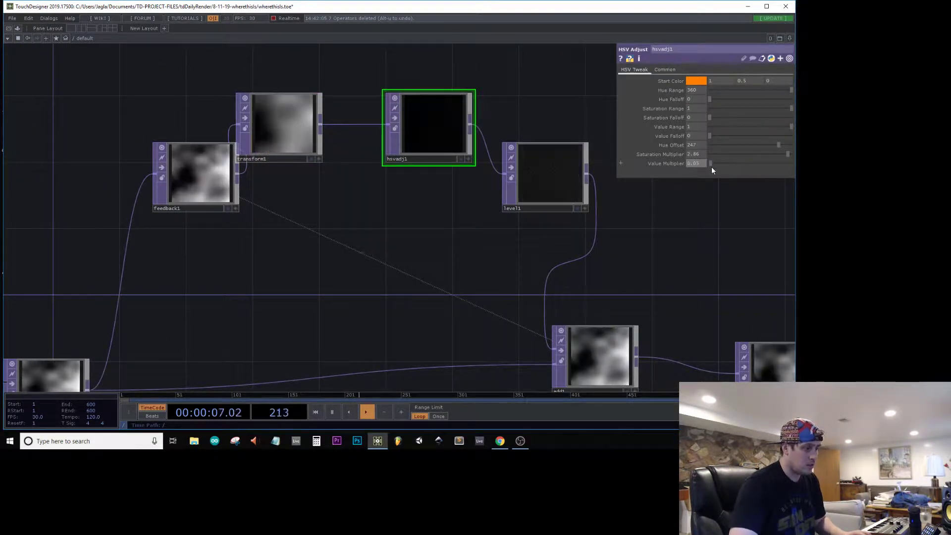
pyautogui.hotkey('ctrl', 'z')
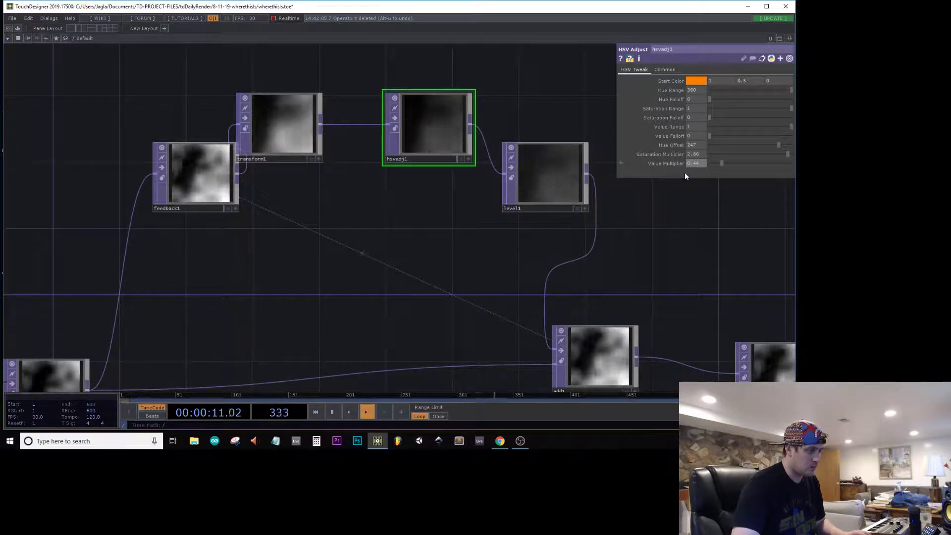
# Step: Set noise1's Period to 2 and raise its Harmonics to about 7
pyautogui.moveTo(311, 250); pyautogui.dragTo(435, 163, button='middle')
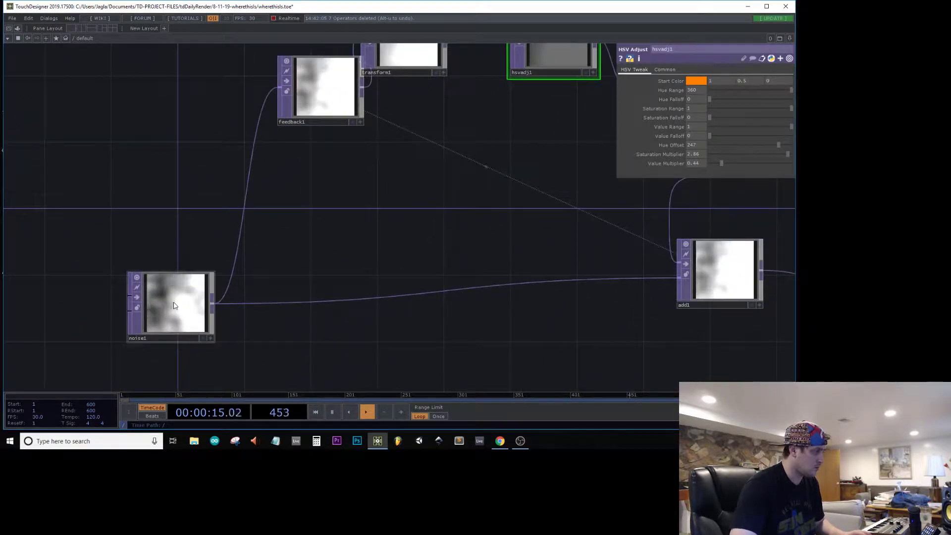
pyautogui.click(171, 303)
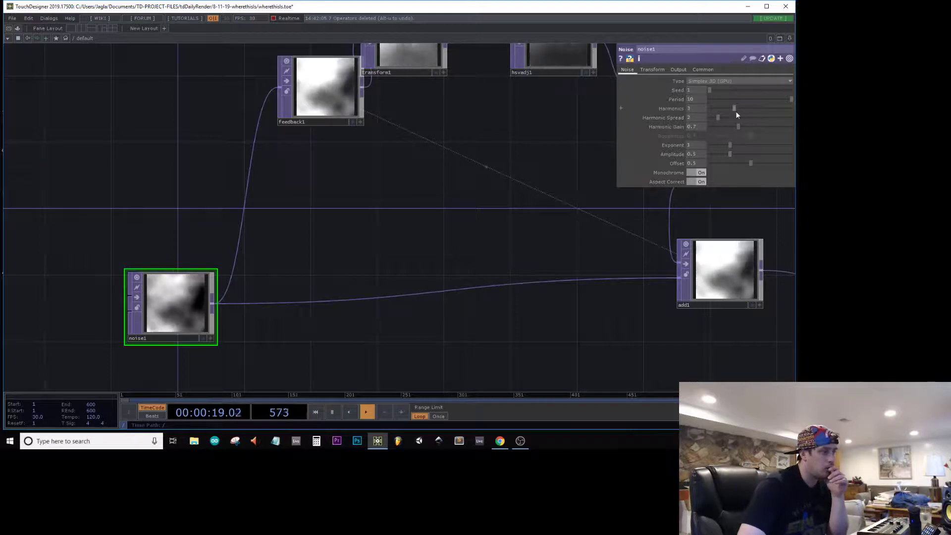
pyautogui.moveTo(743, 99); pyautogui.dragTo(797, 96)
pyautogui.moveTo(734, 108); pyautogui.dragTo(771, 111)
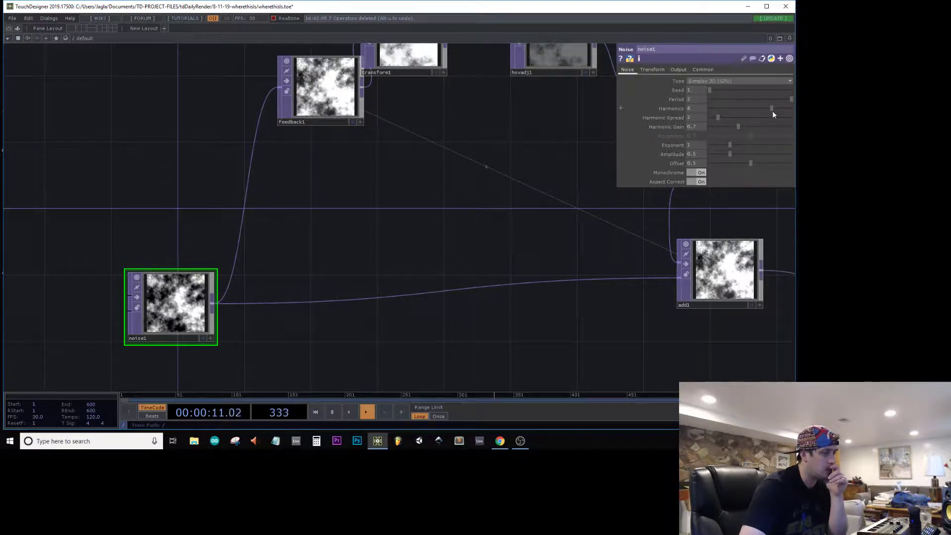
# Step: Place transform1 between feedback1 and hsvadj1 and set its tile Extend mode to Mirror
pyautogui.moveTo(593, 286); pyautogui.dragTo(364, 346)
pyautogui.scroll(-6, 418, 326)
pyautogui.moveTo(352, 232); pyautogui.dragTo(364, 256)
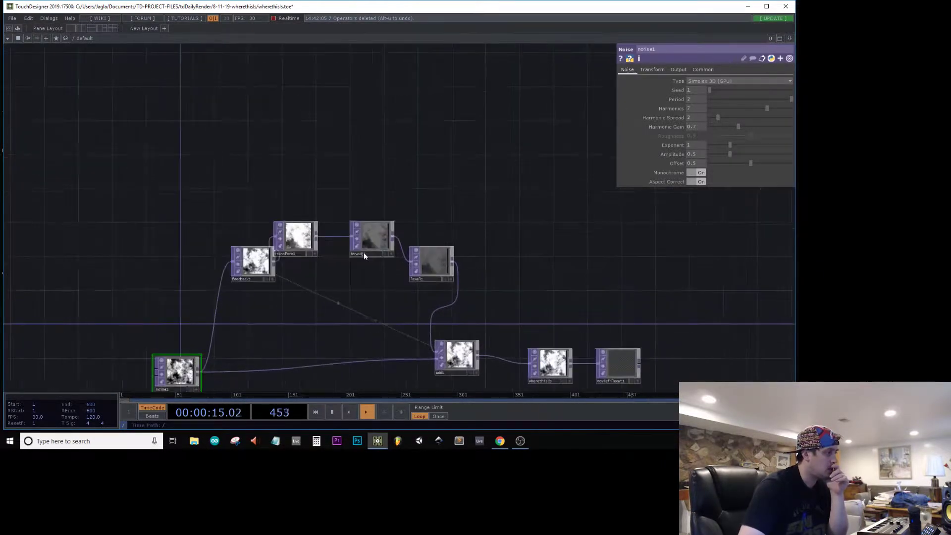
pyautogui.click(302, 235)
pyautogui.scroll(5, 318, 242)
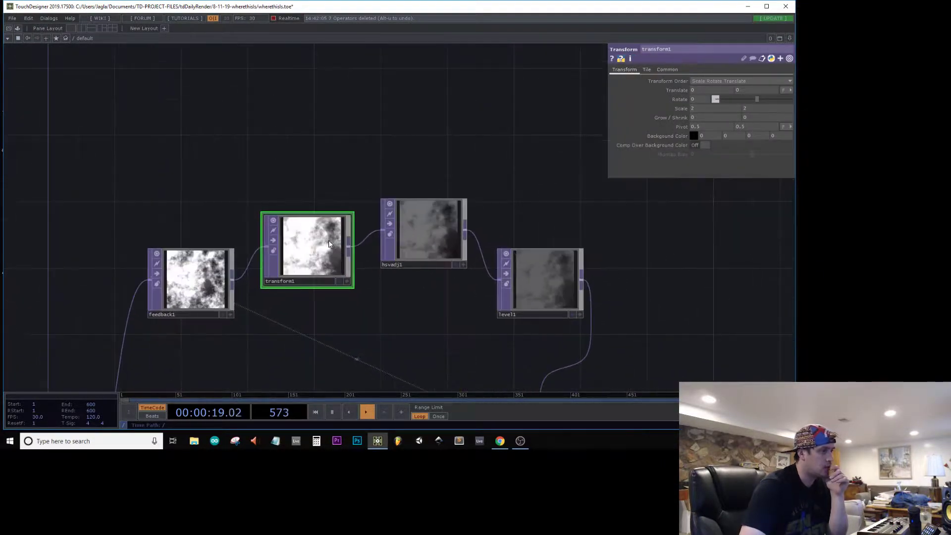
pyautogui.moveTo(699, 93); pyautogui.dragTo(708, 81, button='middle')
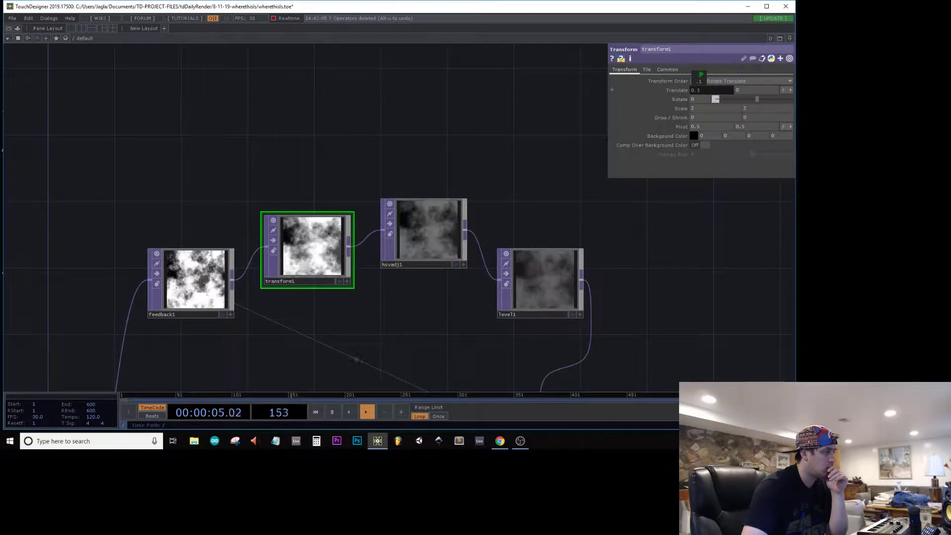
pyautogui.click(647, 70)
pyautogui.click(720, 82)
pyautogui.click(707, 110)
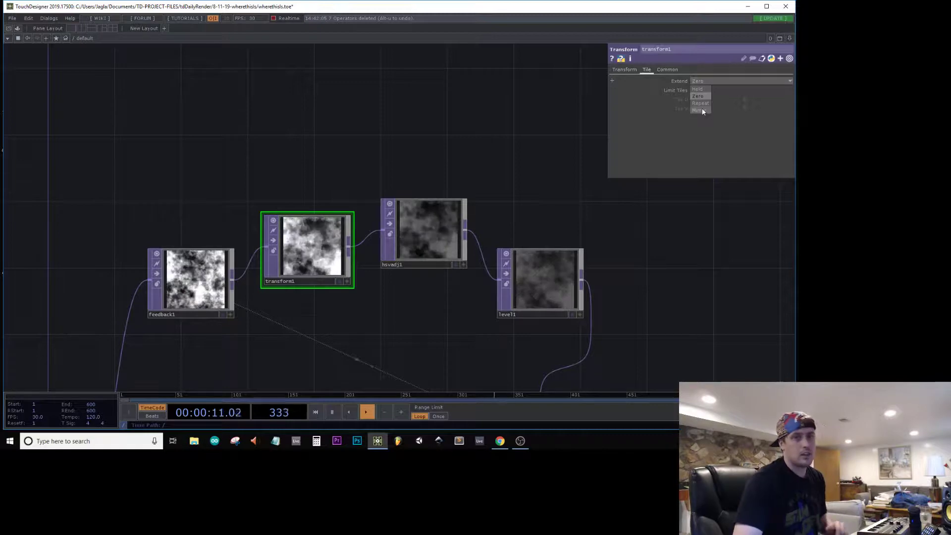
# Step: Examine the wherethisIs output up close and check level1's post settings
pyautogui.moveTo(495, 119); pyautogui.dragTo(444, 38)
pyautogui.scroll(-4, 443, 44)
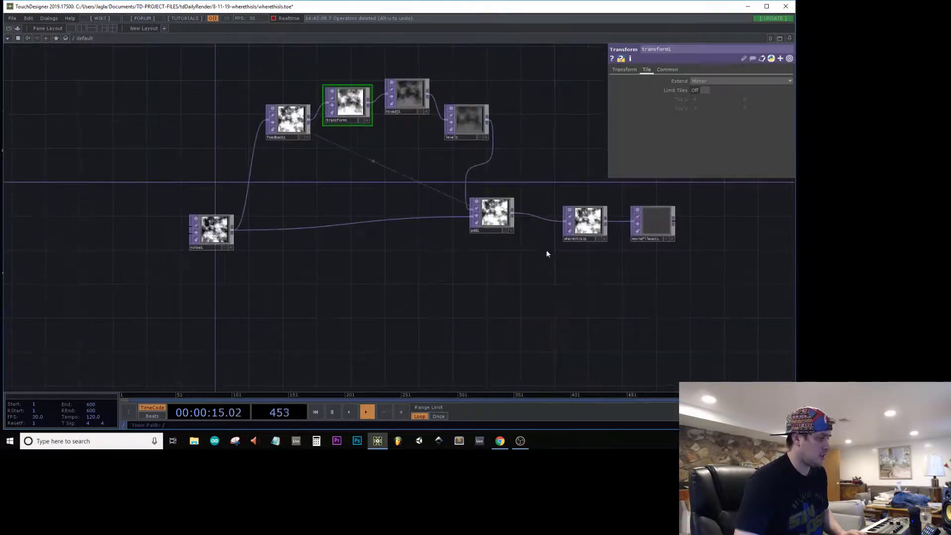
pyautogui.scroll(2, 570, 248)
pyautogui.click(575, 200)
pyautogui.scroll(6, 590, 223)
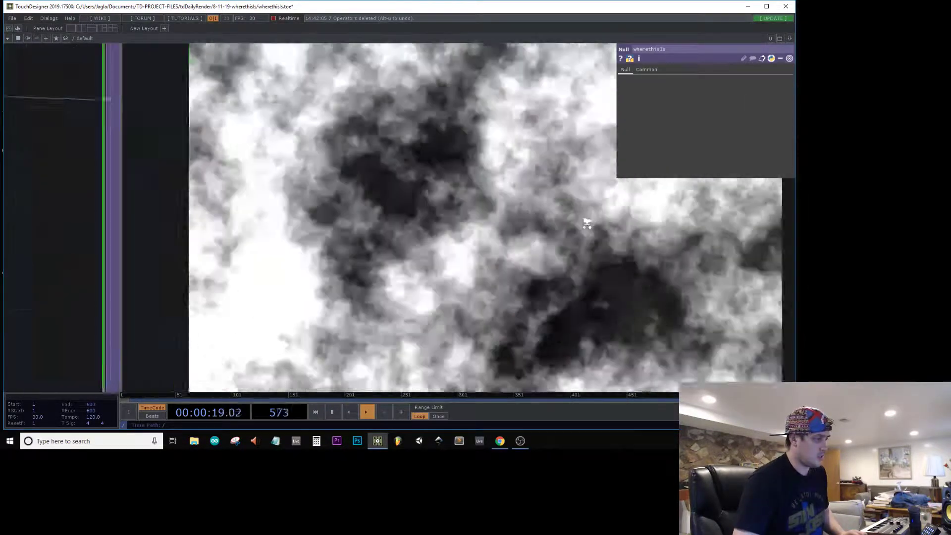
pyautogui.scroll(-6, 584, 223)
pyautogui.moveTo(252, 258); pyautogui.dragTo(369, 329)
pyautogui.moveTo(404, 137); pyautogui.dragTo(382, 185)
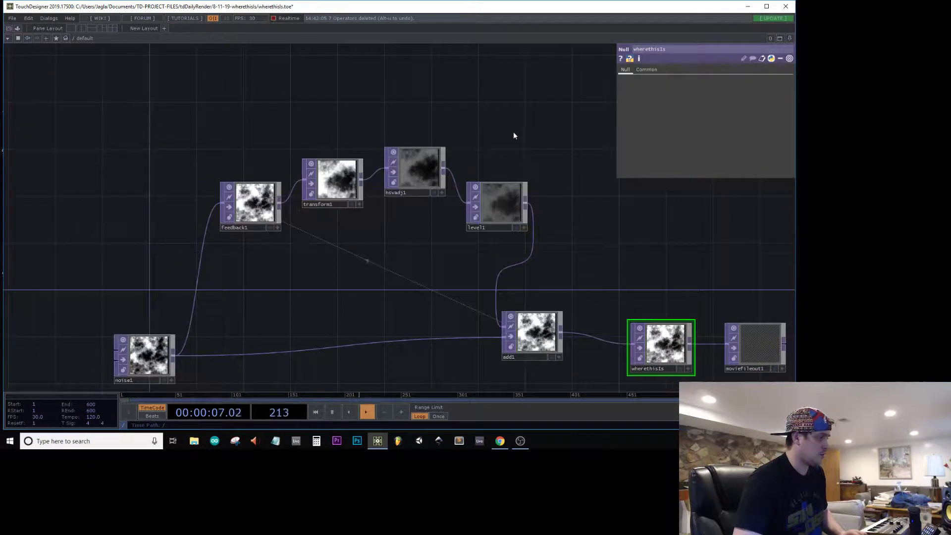
pyautogui.moveTo(533, 130); pyautogui.dragTo(248, 230, button='right')
pyautogui.click(493, 209)
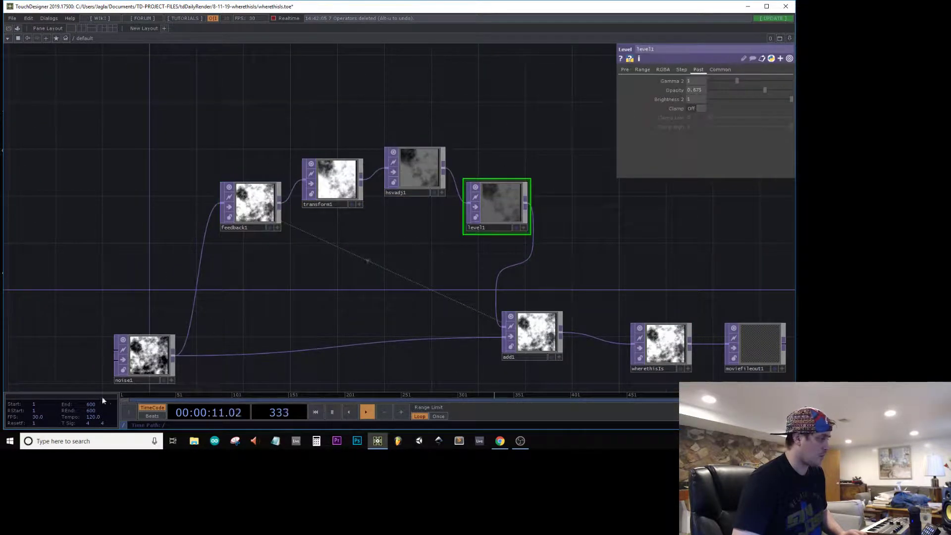
# Step: Set noise1's Period to 10 and its Harmonics to 4
pyautogui.click(144, 372)
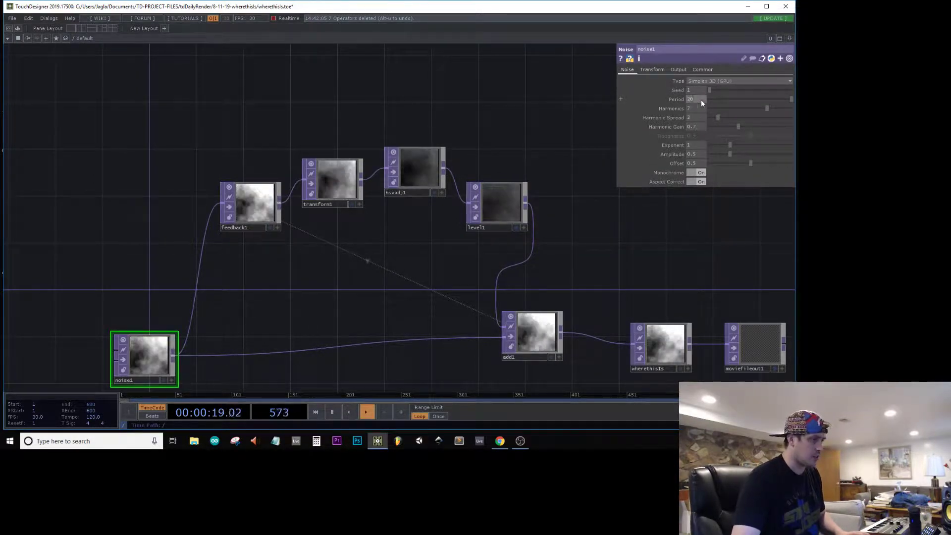
pyautogui.write('10')
pyautogui.press('Return')
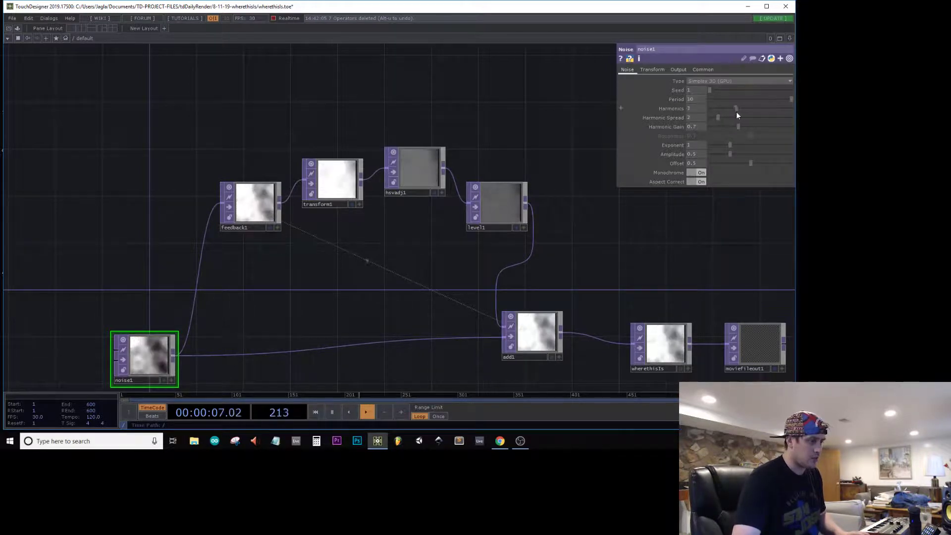
pyautogui.moveTo(722, 113); pyautogui.dragTo(733, 113)
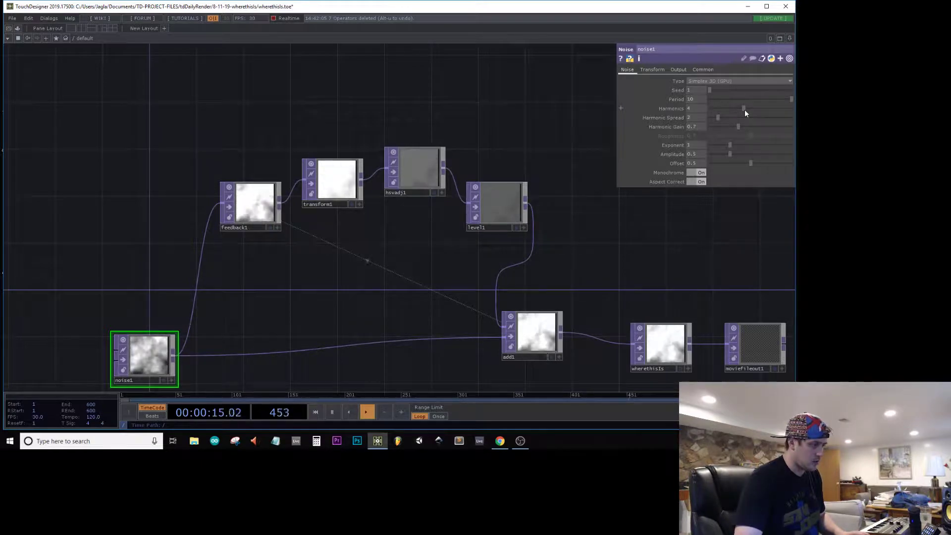
# Step: Delete transform1 from between feedback1 and hsvadj1 and check the wherethisIs output
pyautogui.click(336, 185)
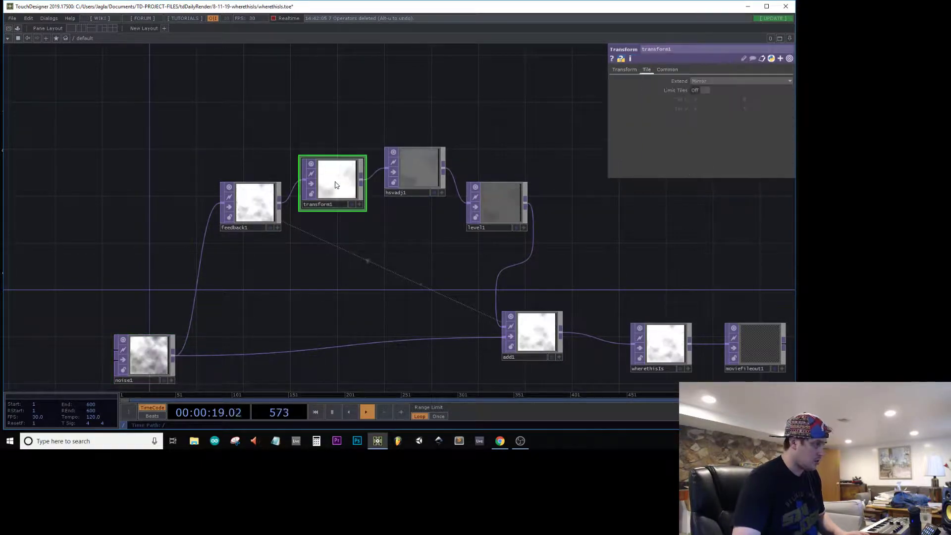
pyautogui.press('Delete')
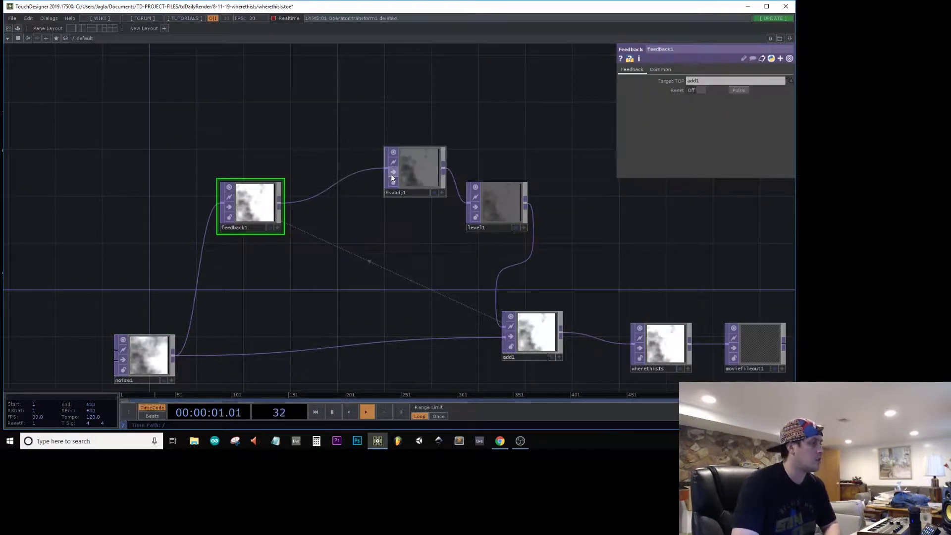
pyautogui.click(426, 170)
pyautogui.moveTo(693, 245); pyautogui.dragTo(598, 203)
pyautogui.scroll(5, 599, 203)
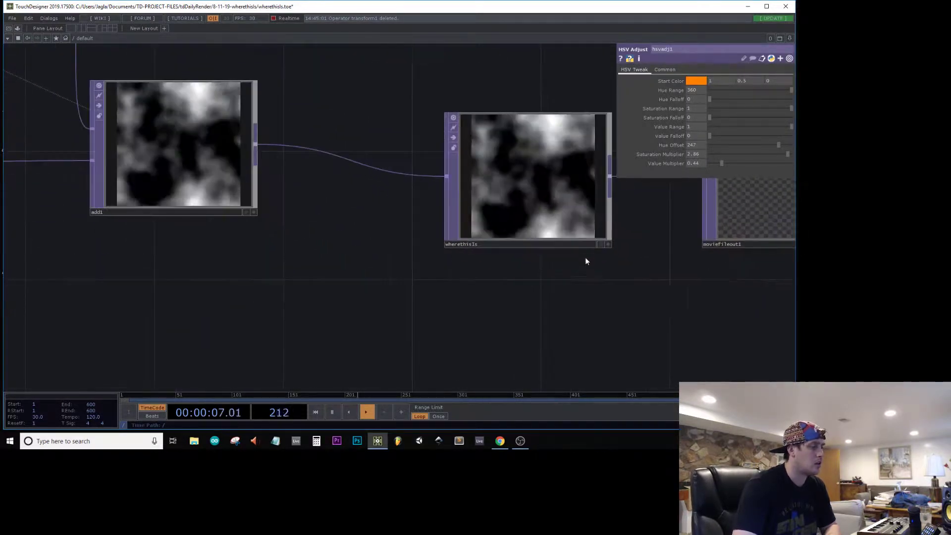
pyautogui.scroll(-6, 585, 255)
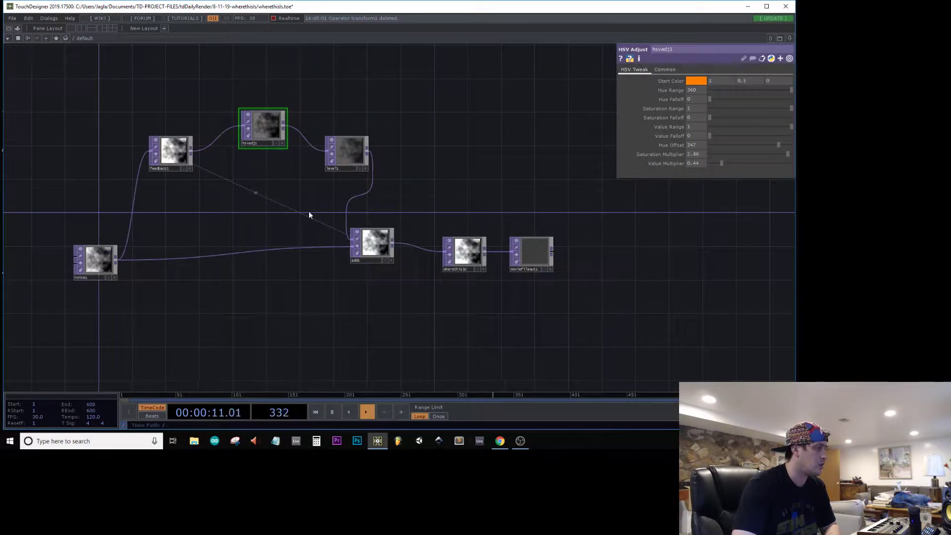
# Step: Shift hsvadj1 and level1 away from feedback1 and insert a Displace TOP between feedback1 and hsvadj1
pyautogui.moveTo(355, 127); pyautogui.dragTo(339, 179)
pyautogui.moveTo(260, 174); pyautogui.dragTo(362, 157)
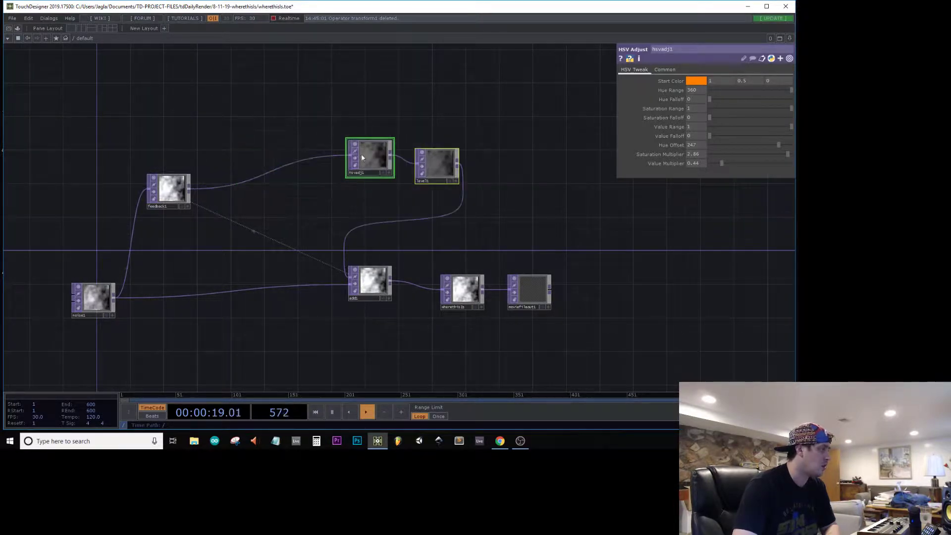
pyautogui.rightClick(267, 168)
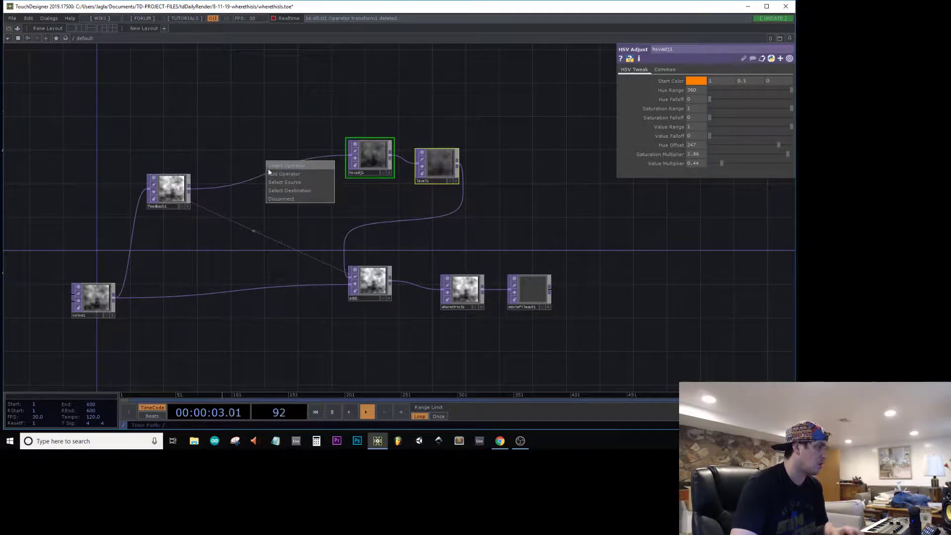
pyautogui.click(268, 167)
pyautogui.write('dis')
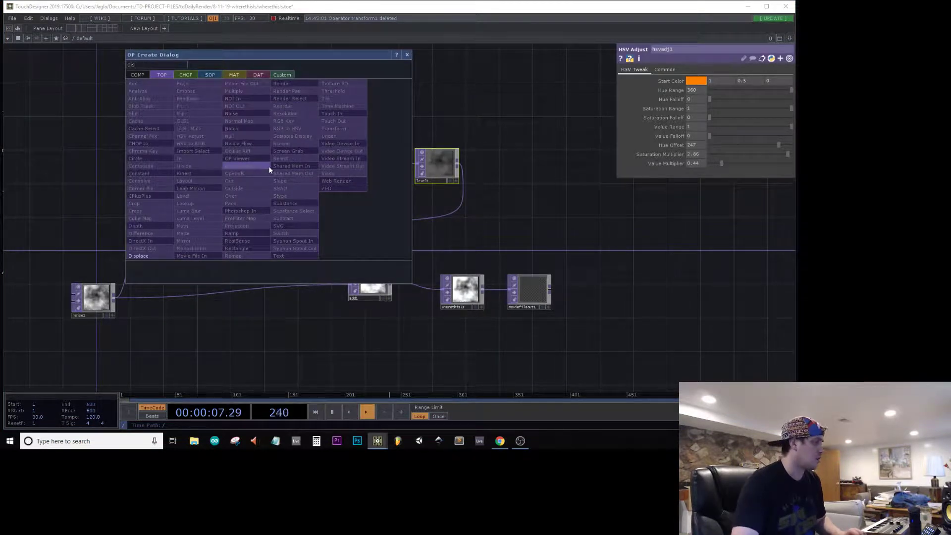
pyautogui.click(138, 256)
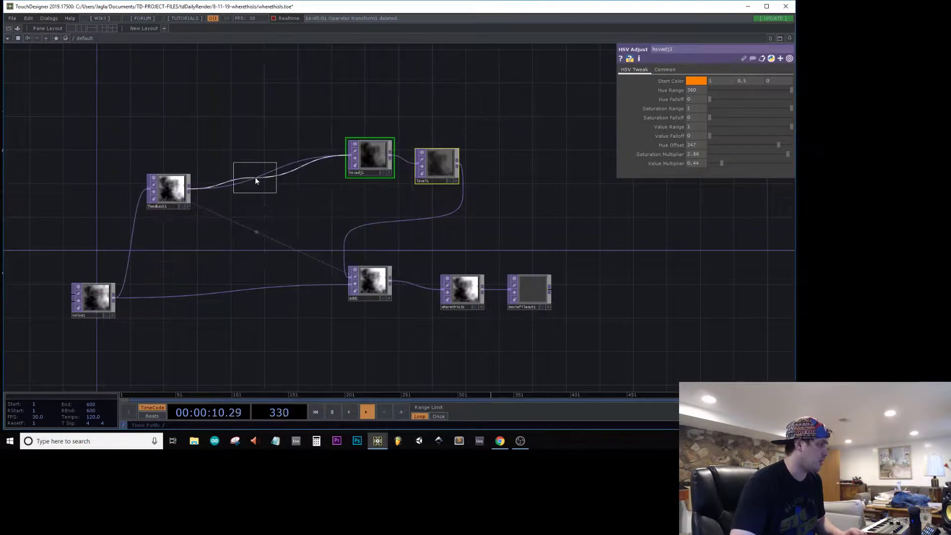
pyautogui.click(269, 158)
pyautogui.press('Tab')
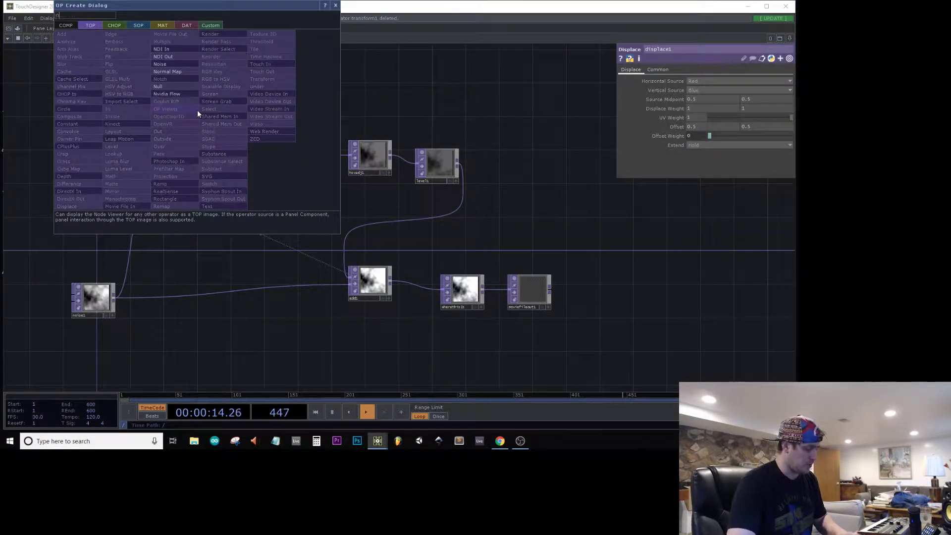
pyautogui.write('noi')
pyautogui.press('Escape')
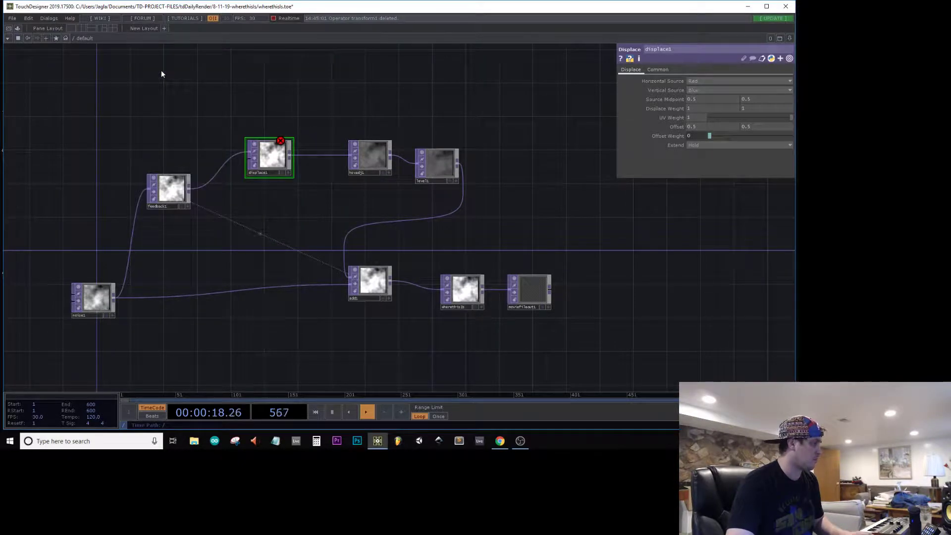
# Step: Add a second Noise TOP above feedback1 and connect it to displace1's second input
pyautogui.press('Tab')
pyautogui.write('noi')
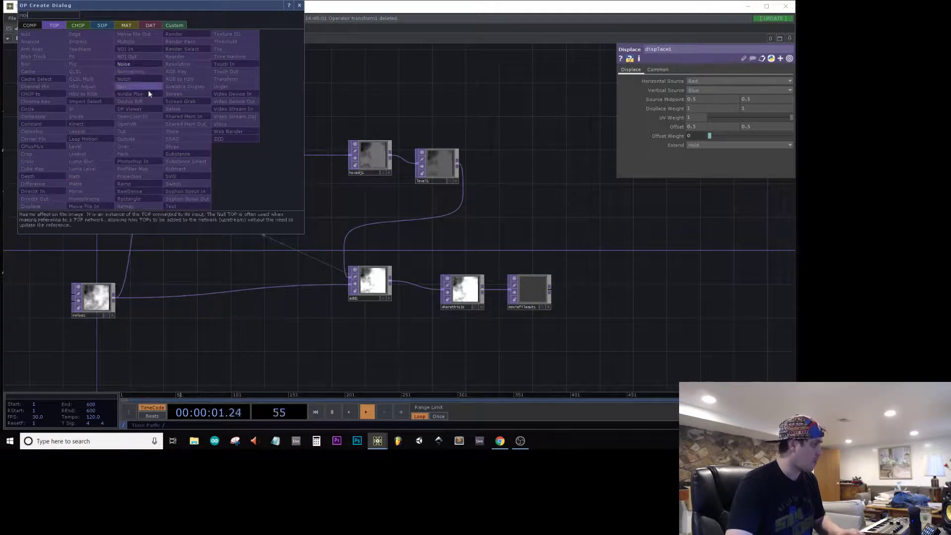
pyautogui.click(140, 64)
pyautogui.click(175, 126)
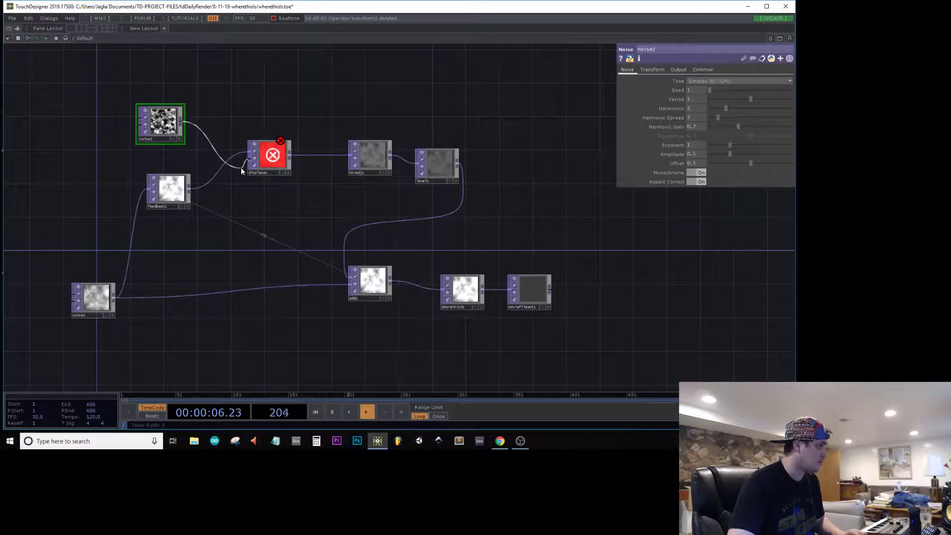
pyautogui.moveTo(241, 168); pyautogui.dragTo(241, 166)
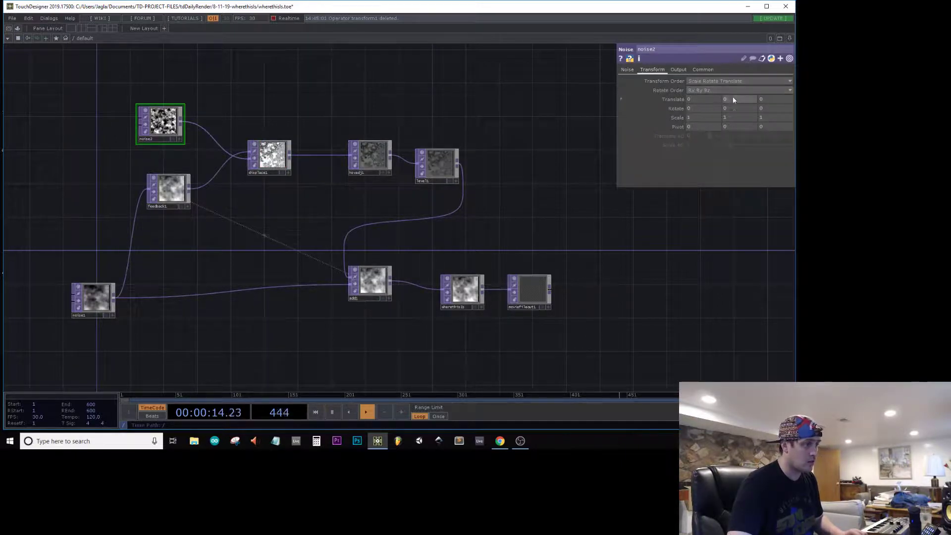
# Step: Set noise2's Z Translate to the expression absTime.seconds and check the wherethisIs output
pyautogui.write('Time.seconds')
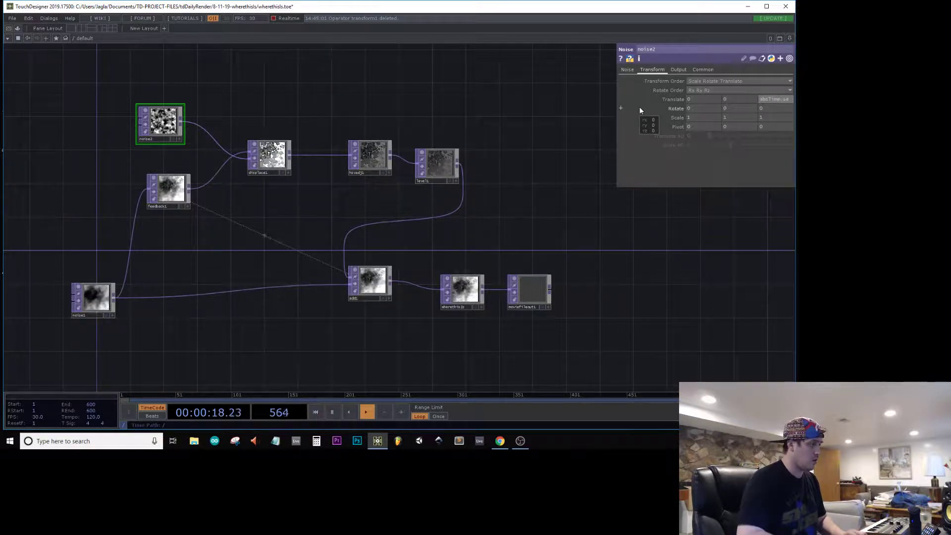
pyautogui.press('Return')
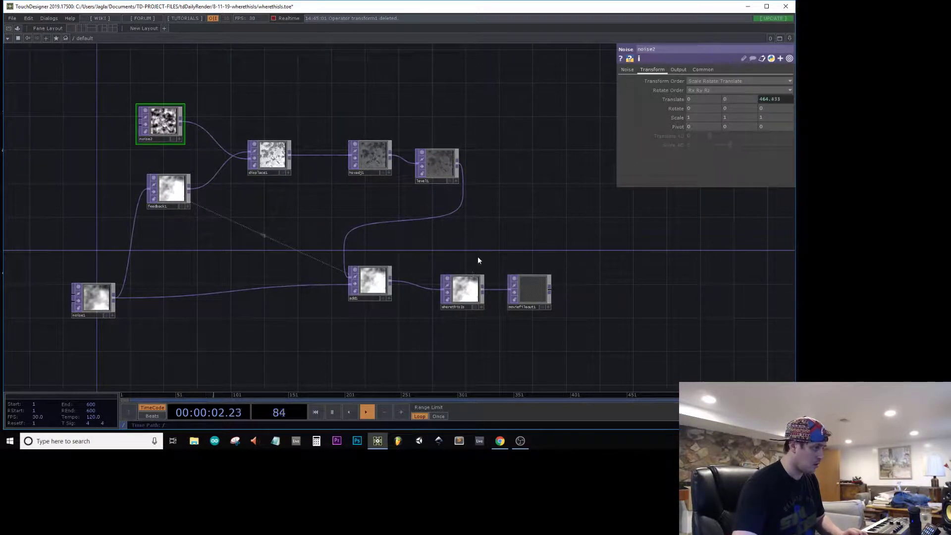
pyautogui.scroll(10, 463, 300)
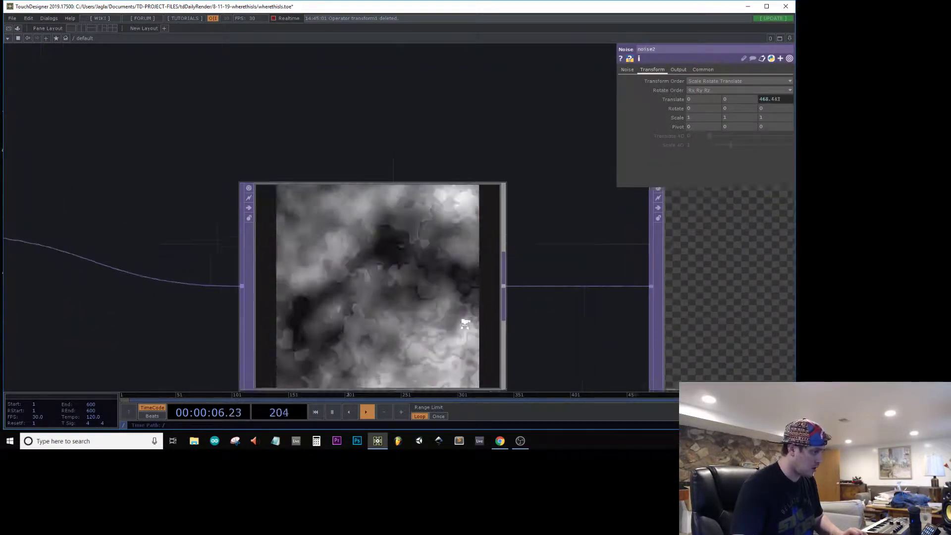
pyautogui.scroll(-8, 495, 297)
pyautogui.scroll(8, 416, 250)
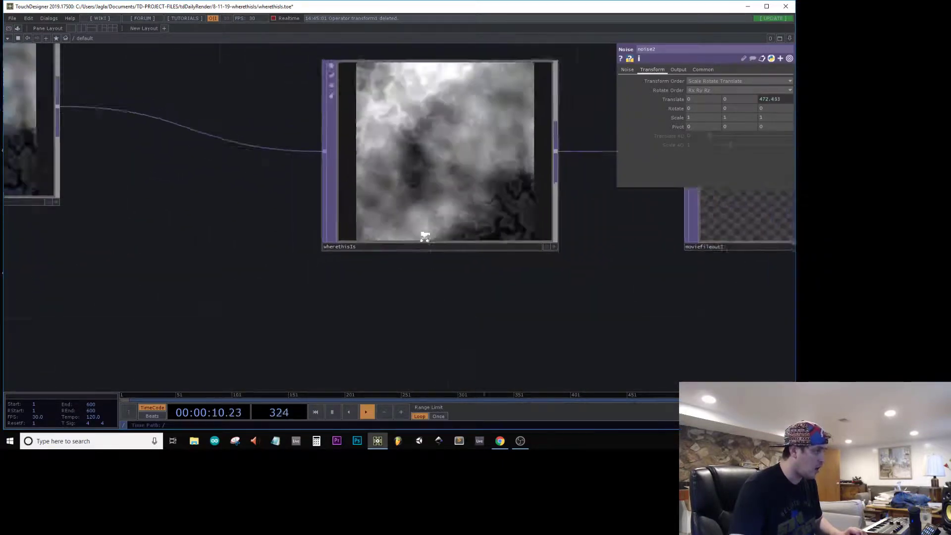
# Step: Open the wherethisIs output in its own viewer window, shrink it and place it beside the network
pyautogui.click(439, 220)
pyautogui.rightClick(440, 220)
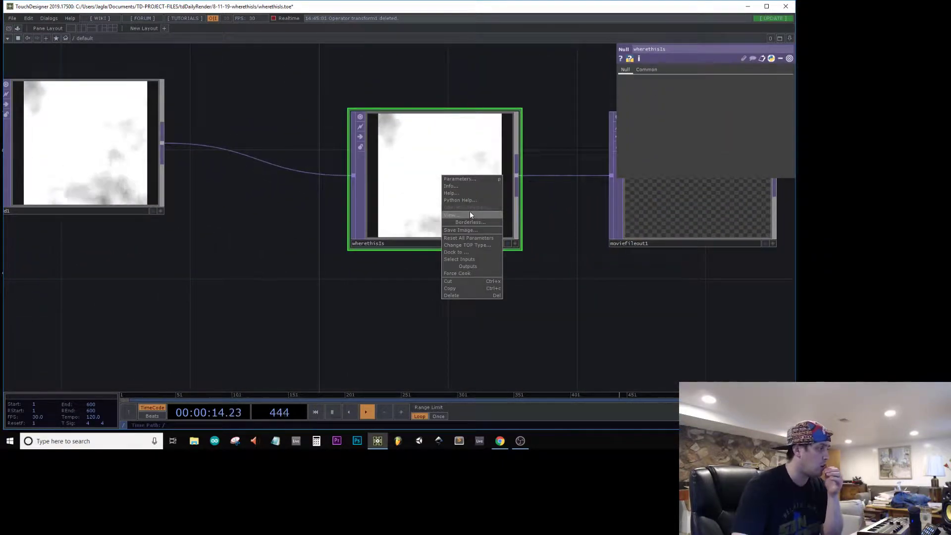
pyautogui.click(470, 214)
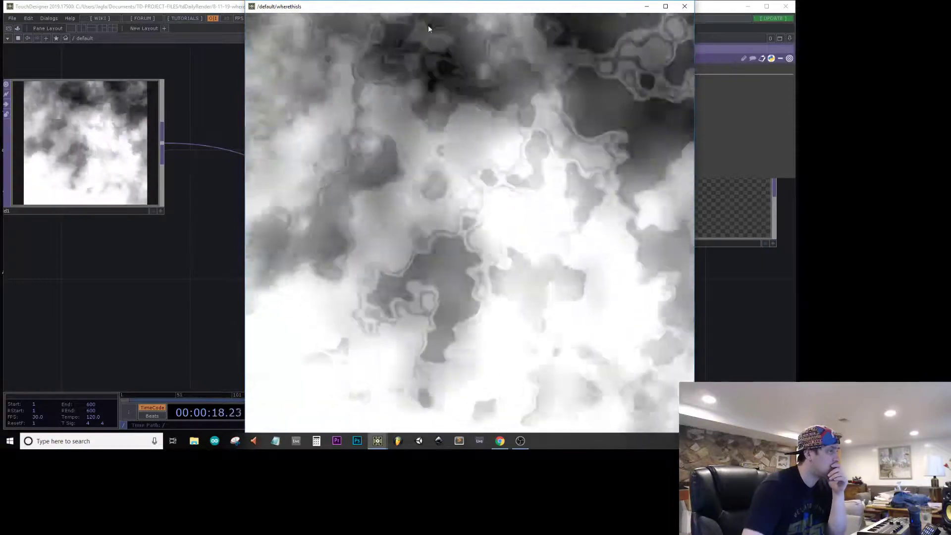
pyautogui.moveTo(428, 2); pyautogui.dragTo(446, 165)
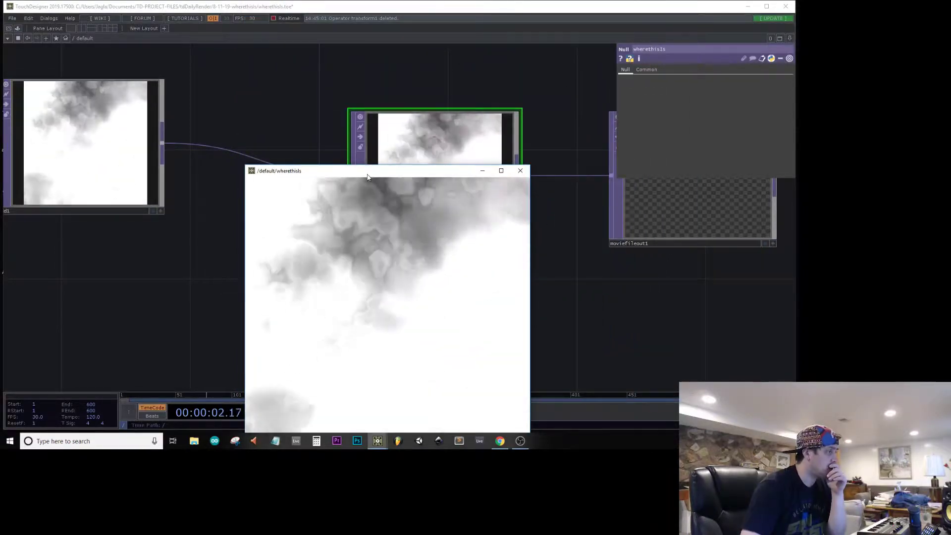
pyautogui.moveTo(372, 172); pyautogui.dragTo(567, 115)
pyautogui.scroll(-10, 340, 177)
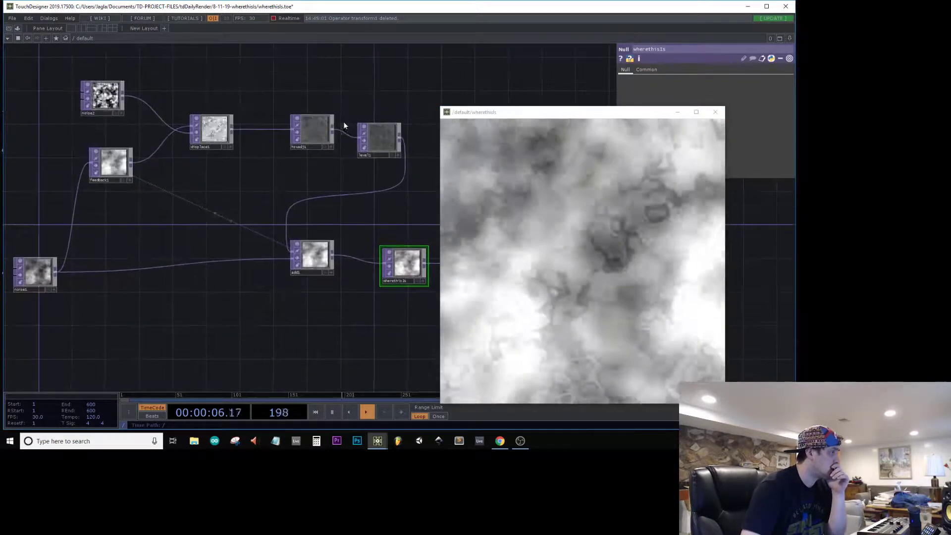
# Step: Swap displace1's inputs so noise2 feeds the first input and feedback1 the second
pyautogui.scroll(8, 233, 147)
pyautogui.click(223, 139)
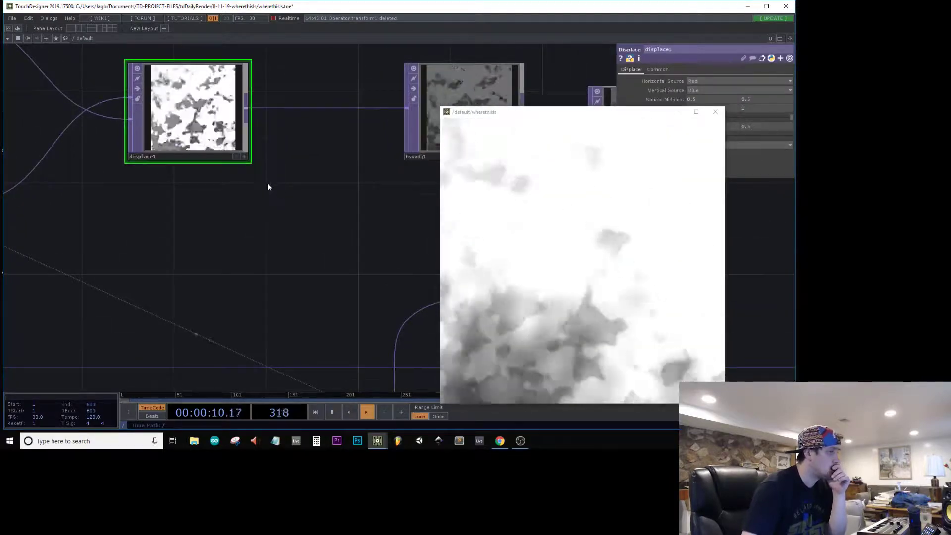
pyautogui.moveTo(268, 185); pyautogui.dragTo(396, 240)
pyautogui.scroll(-3, 296, 237)
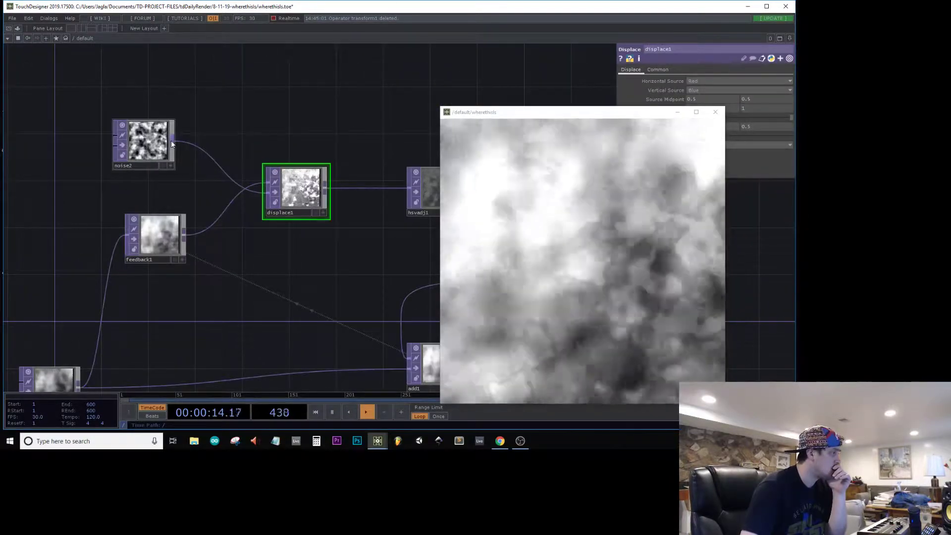
pyautogui.moveTo(270, 162); pyautogui.dragTo(268, 181)
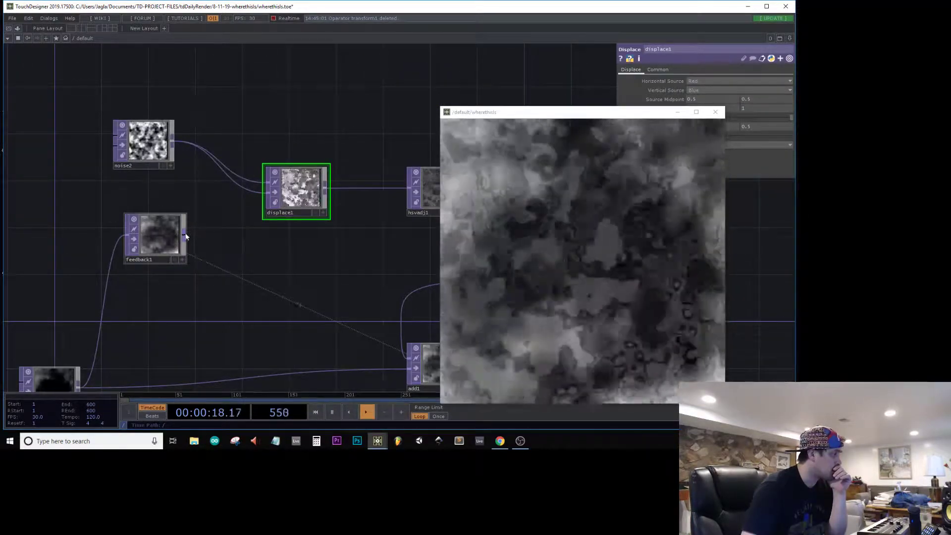
pyautogui.moveTo(184, 235); pyautogui.dragTo(281, 197)
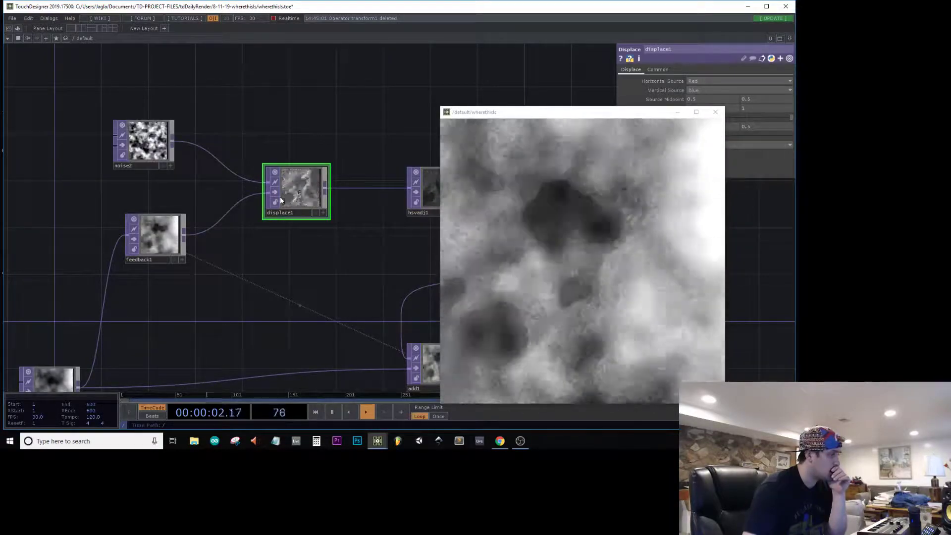
# Step: Set noise2's output resolution to 1080 x 1080
pyautogui.click(145, 142)
pyautogui.click(710, 69)
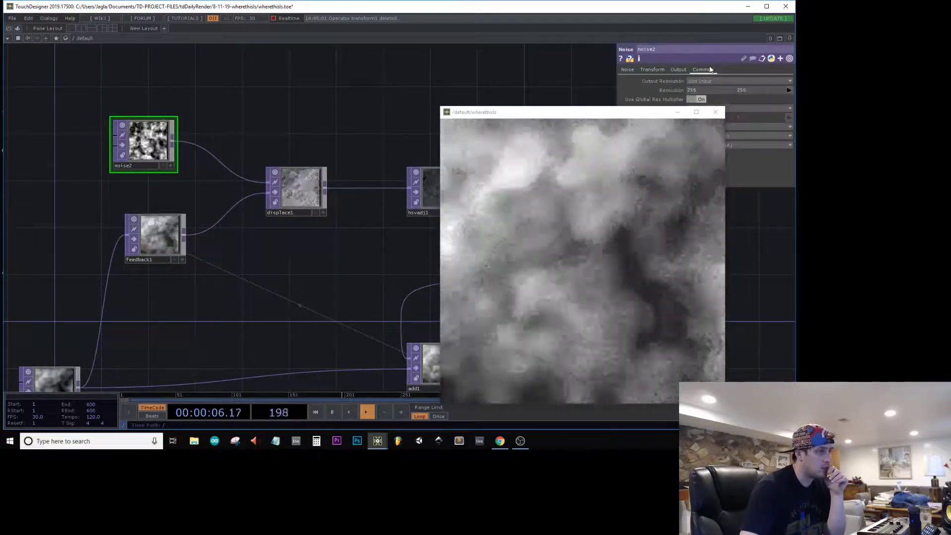
pyautogui.moveTo(719, 92); pyautogui.dragTo(629, 90)
pyautogui.write('1080')
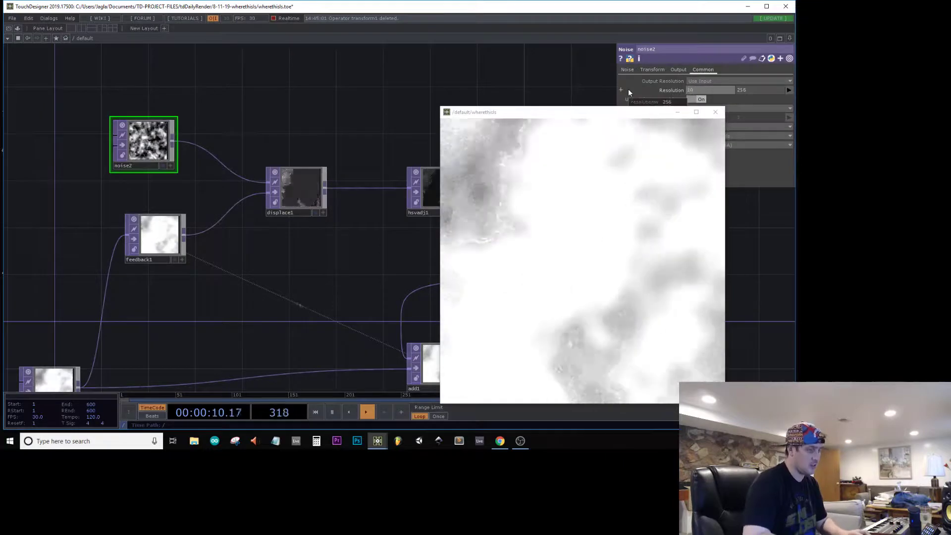
pyautogui.press('Tab')
pyautogui.write('1080')
pyautogui.press('Return')
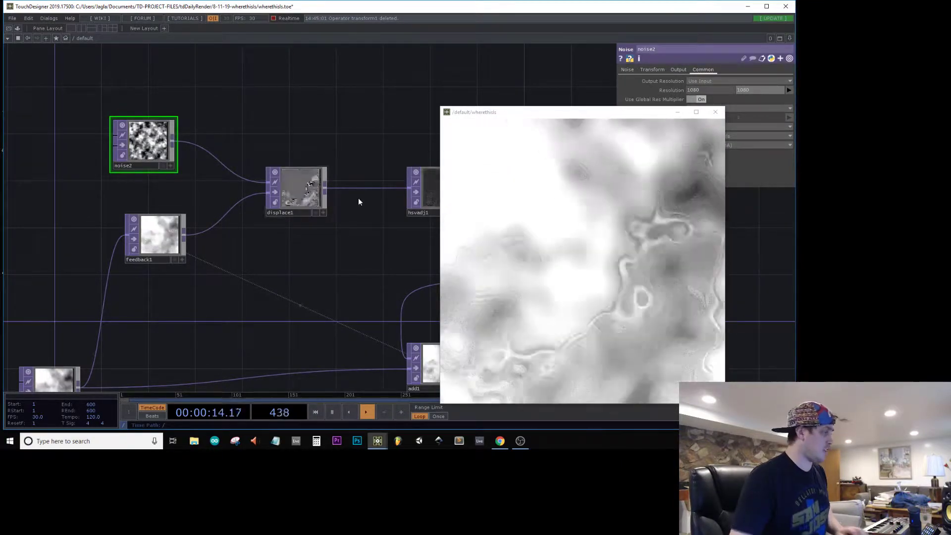
# Step: Move the viewer window clear of the parameters and change noise2's Z Translate expression to absTime.seconds * 0.1
pyautogui.moveTo(551, 113); pyautogui.dragTo(200, 50)
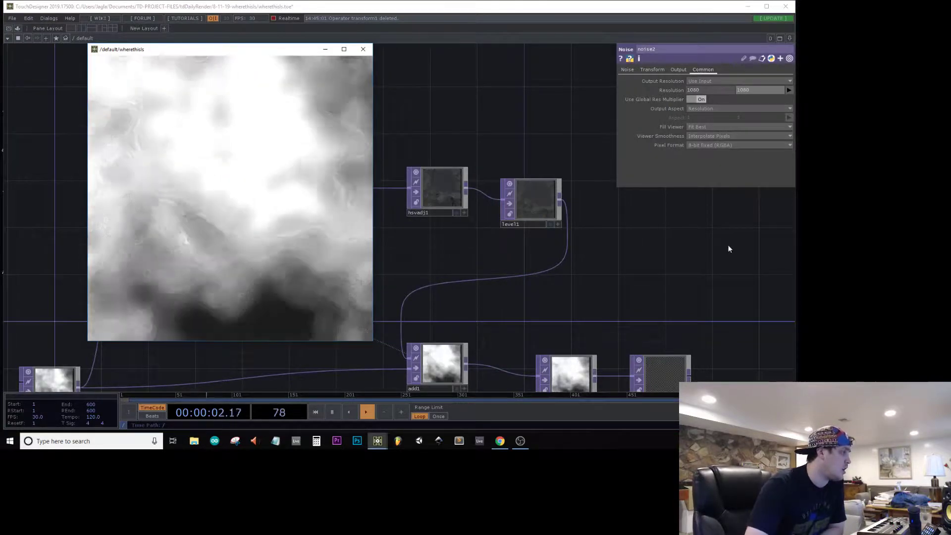
pyautogui.moveTo(609, 163); pyautogui.dragTo(484, 68)
pyautogui.moveTo(554, 180); pyautogui.dragTo(748, 281)
pyautogui.moveTo(408, 166); pyautogui.dragTo(606, 205)
pyautogui.moveTo(508, 123); pyautogui.dragTo(640, 122)
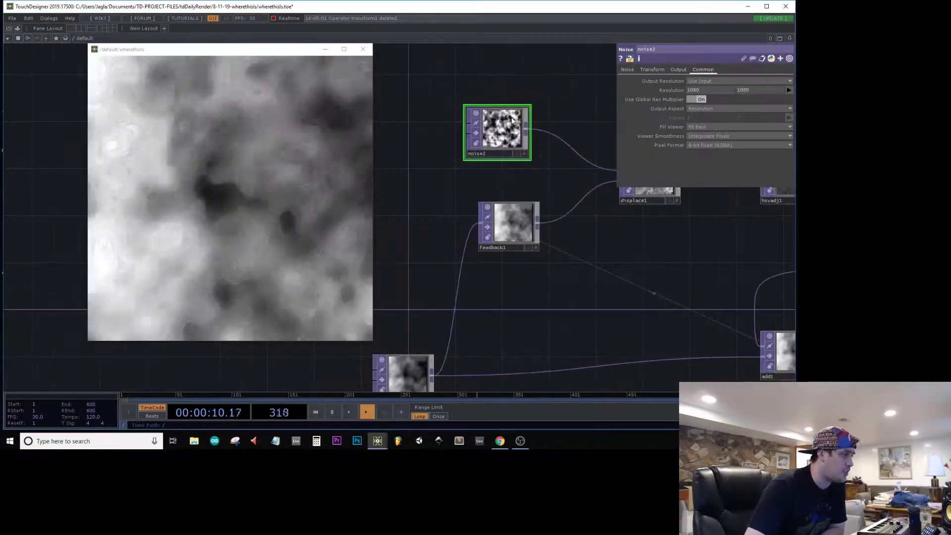
pyautogui.click(628, 70)
pyautogui.click(663, 72)
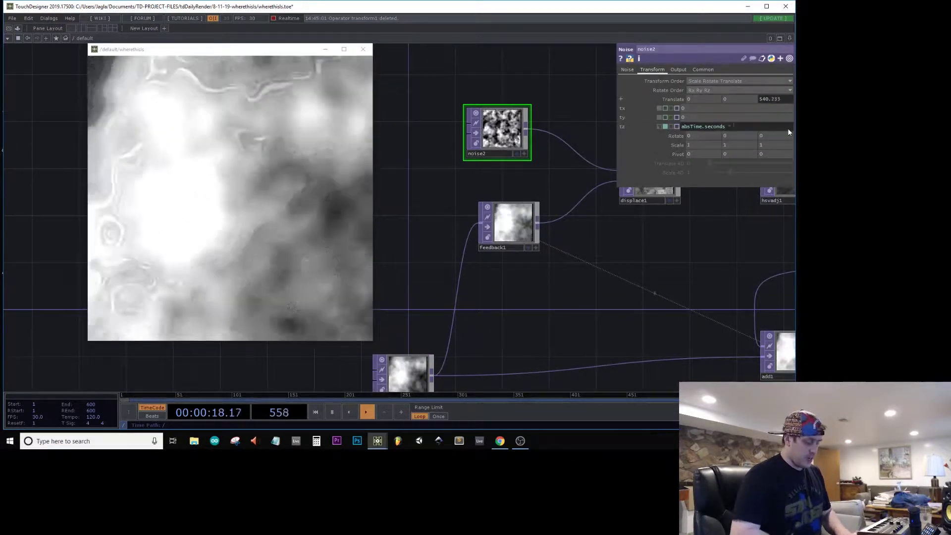
pyautogui.write('* 0.1')
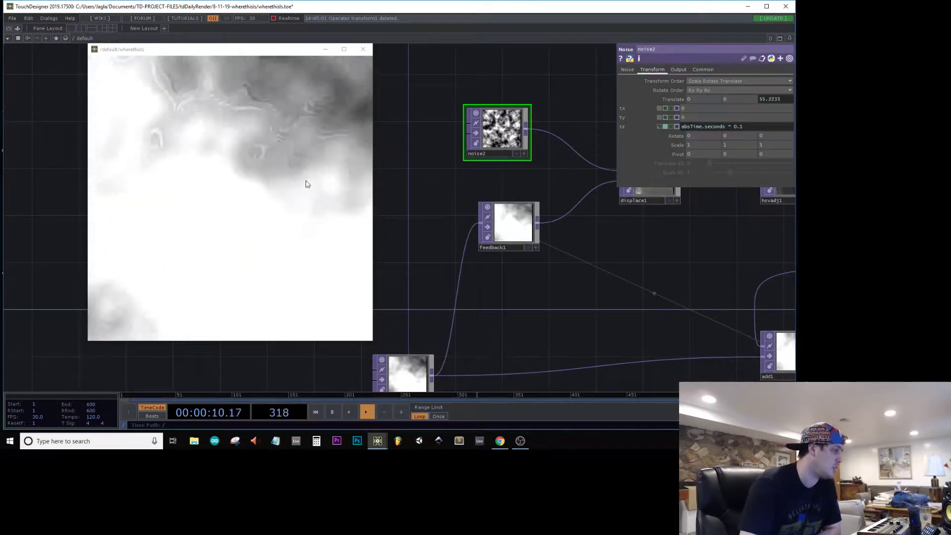
# Step: Lower noise1's Offset to about 0.152
pyautogui.scroll(-3, 562, 298)
pyautogui.moveTo(611, 293); pyautogui.dragTo(674, 161)
pyautogui.scroll(5, 512, 229)
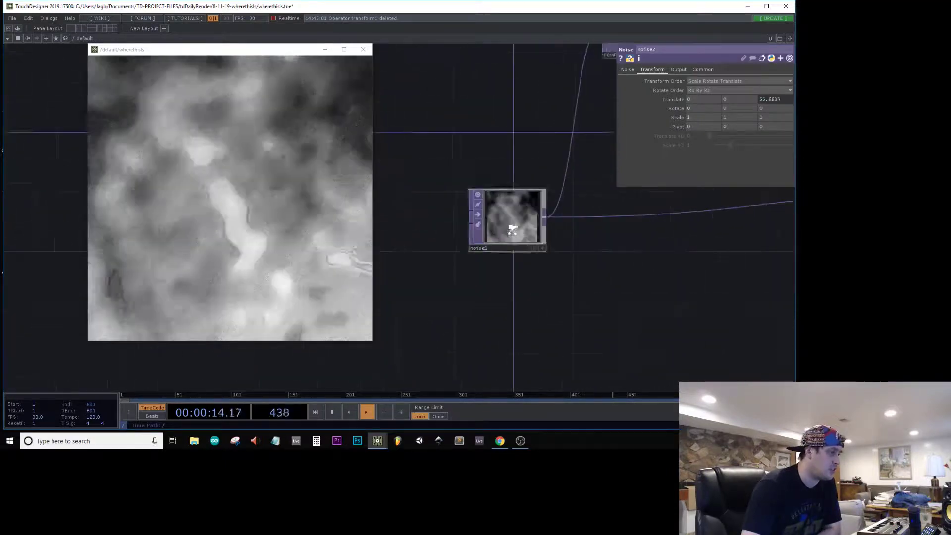
pyautogui.scroll(1, 512, 229)
pyautogui.click(512, 229)
pyautogui.moveTo(745, 165); pyautogui.dragTo(723, 163)
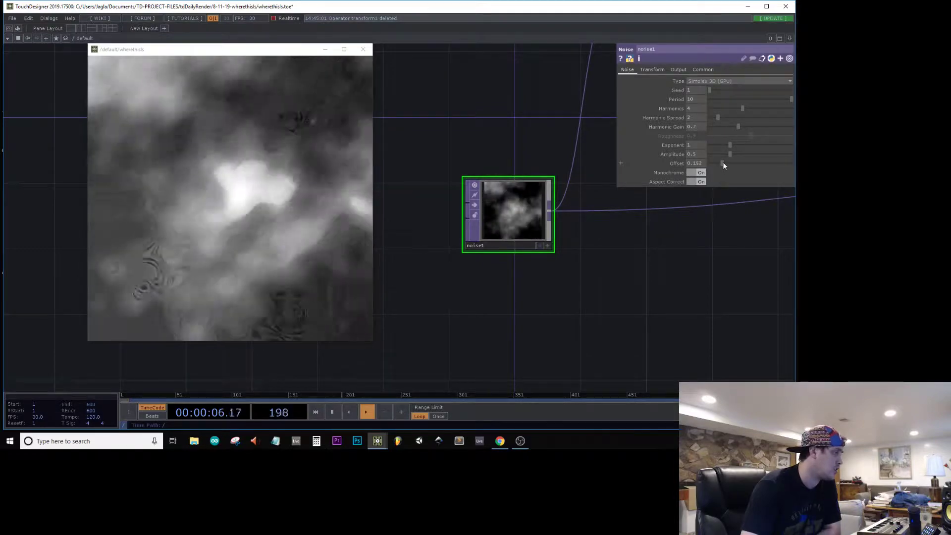
pyautogui.moveTo(623, 252); pyautogui.dragTo(204, 283)
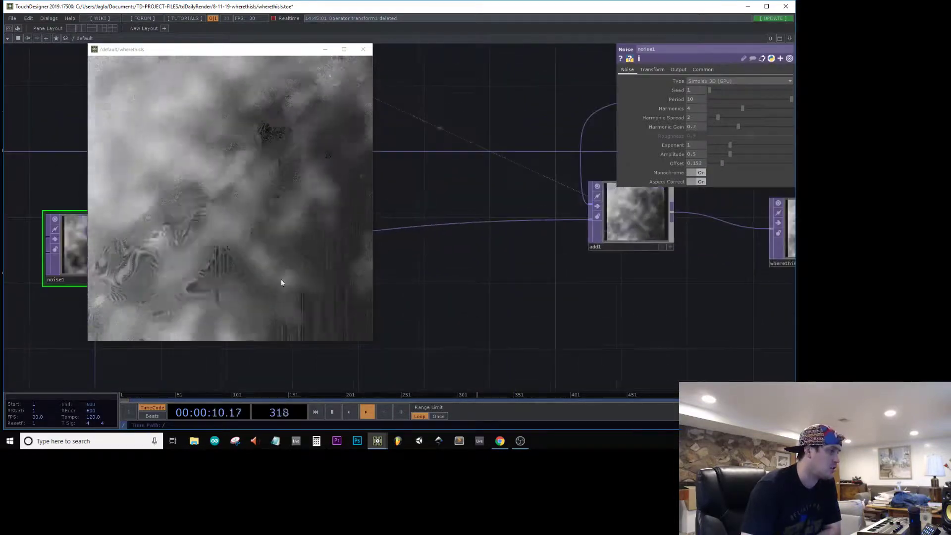
# Step: Select the wherethisIs null and moviefileout1 and move them farther from add1 to make room in the chain
pyautogui.scroll(-5, 667, 266)
pyautogui.moveTo(575, 292); pyautogui.dragTo(401, 285)
pyautogui.scroll(2, 597, 247)
pyautogui.scroll(2, 596, 248)
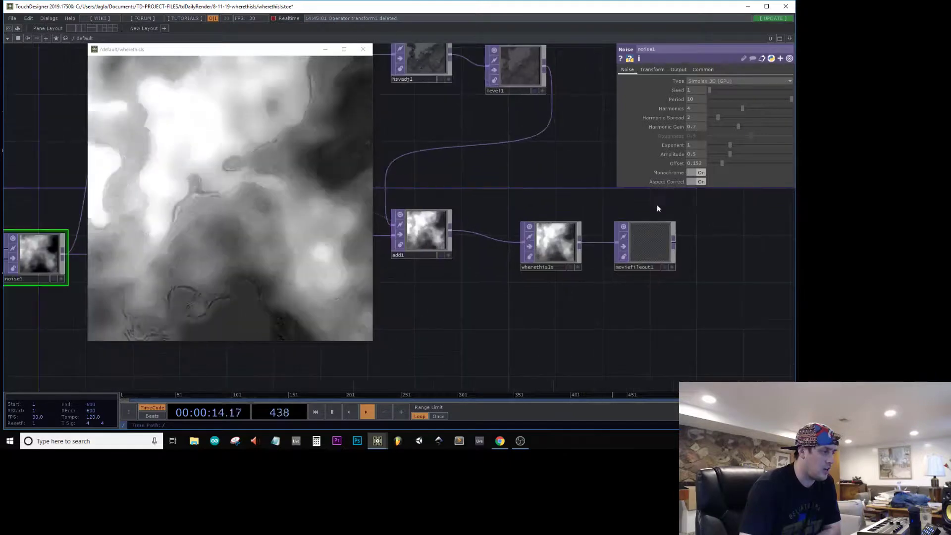
pyautogui.moveTo(656, 205); pyautogui.dragTo(534, 277, button='right')
pyautogui.moveTo(550, 258); pyautogui.dragTo(703, 258)
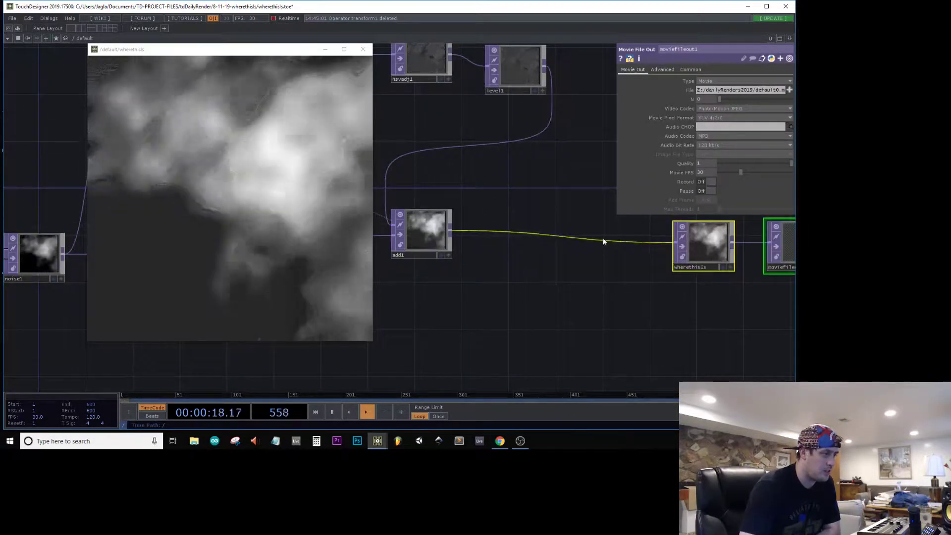
# Step: Insert a Level TOP on the wire between add1 and wherethisIs and set its Black Level to 0.4
pyautogui.rightClick(596, 241)
pyautogui.click(612, 233)
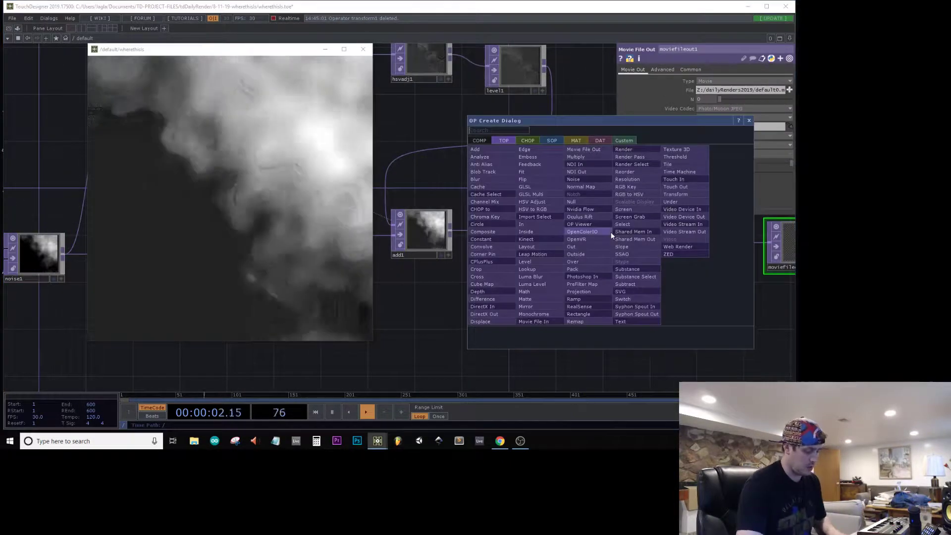
pyautogui.write('leve')
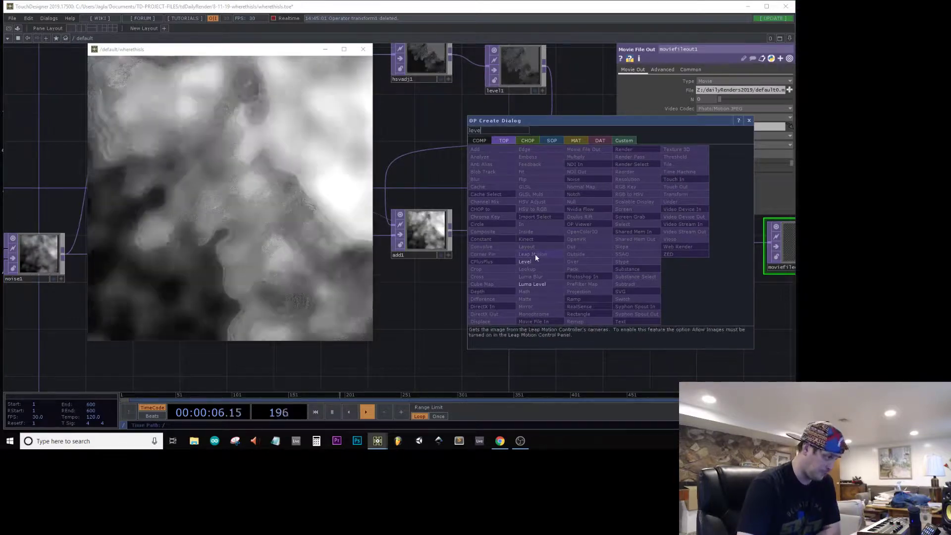
pyautogui.click(534, 260)
pyautogui.click(587, 251)
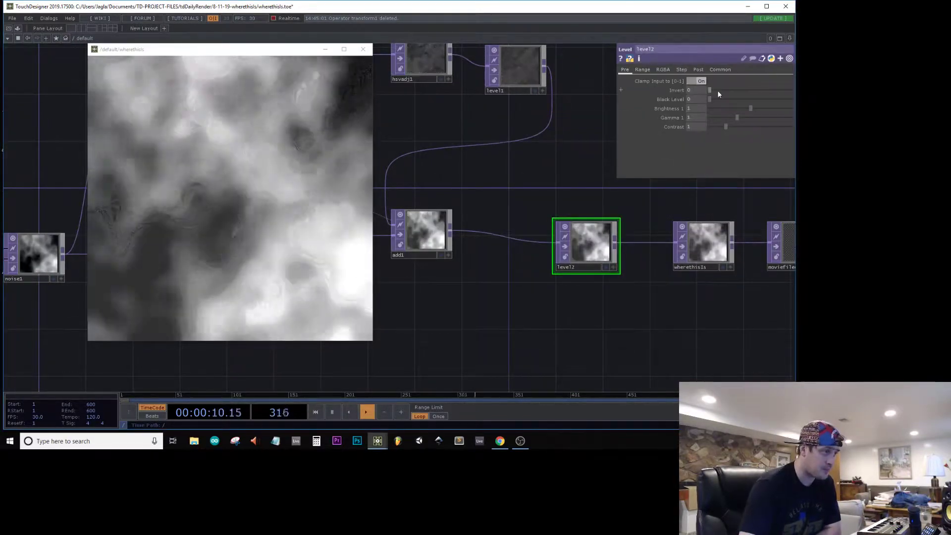
pyautogui.moveTo(717, 99); pyautogui.dragTo(726, 100)
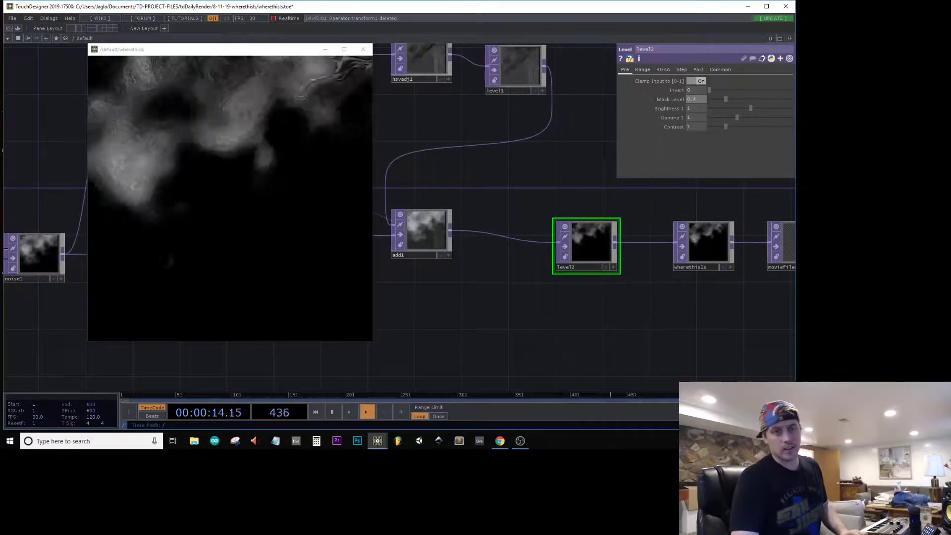
# Step: Move the viewer window off the level1 node and set level1's Opacity to 0.934
pyautogui.moveTo(274, 53); pyautogui.dragTo(343, 65)
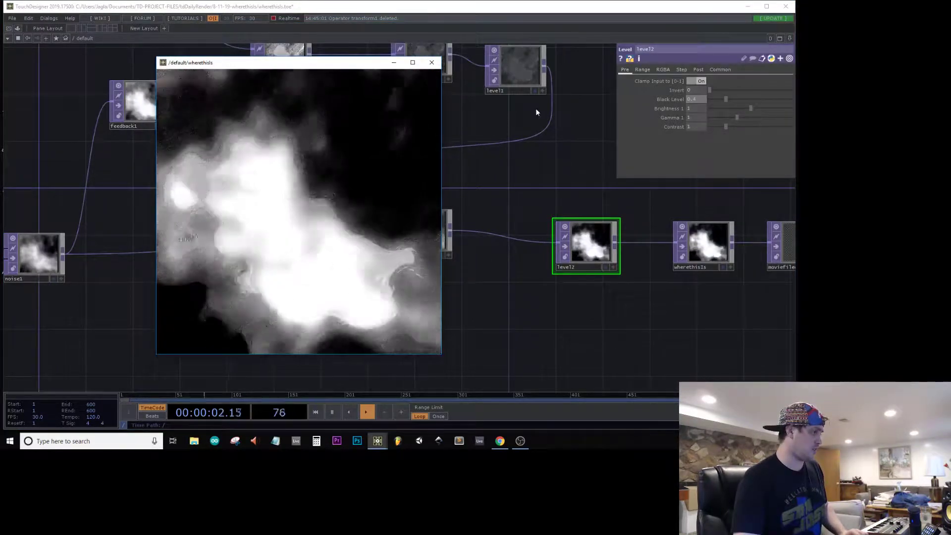
pyautogui.moveTo(536, 108); pyautogui.dragTo(568, 168)
pyautogui.click(565, 130)
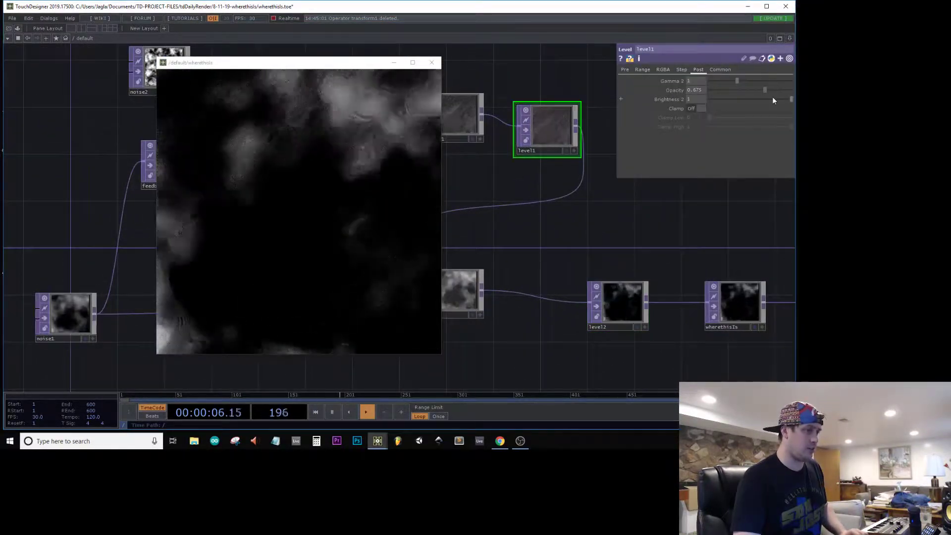
pyautogui.moveTo(774, 94); pyautogui.dragTo(782, 90)
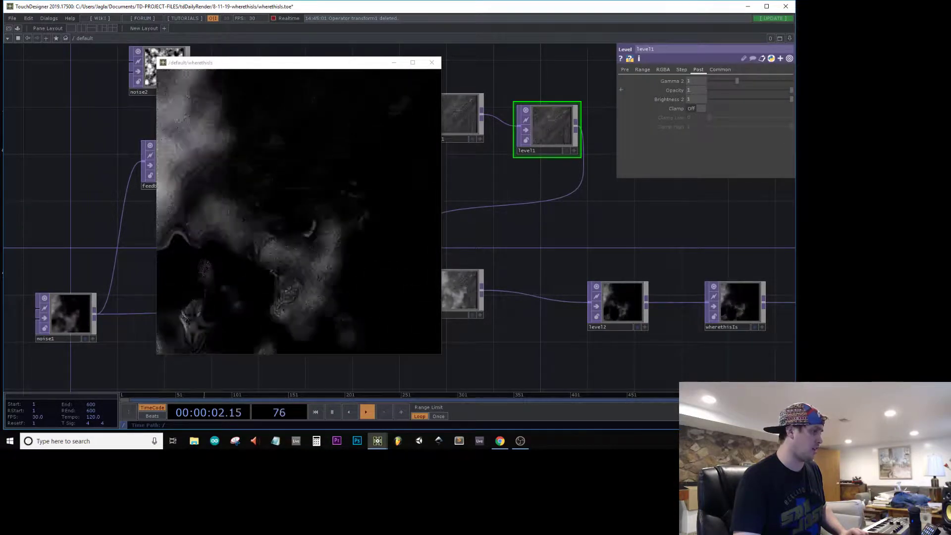
pyautogui.moveTo(791, 90); pyautogui.dragTo(790, 91)
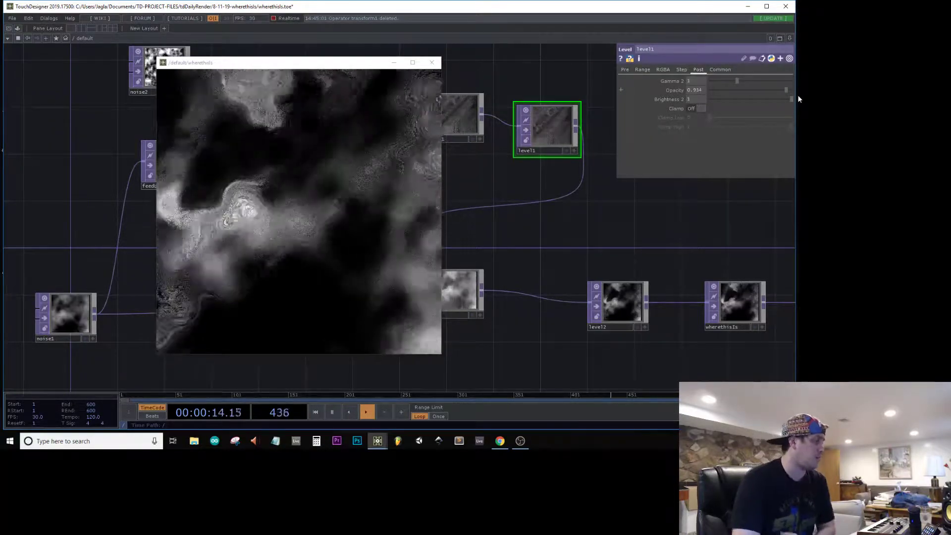
# Step: Change moviefileout1's output file name to wherethisIs1 in the dailyRenders2019 folder and start recording
pyautogui.moveTo(680, 204); pyautogui.dragTo(528, 200)
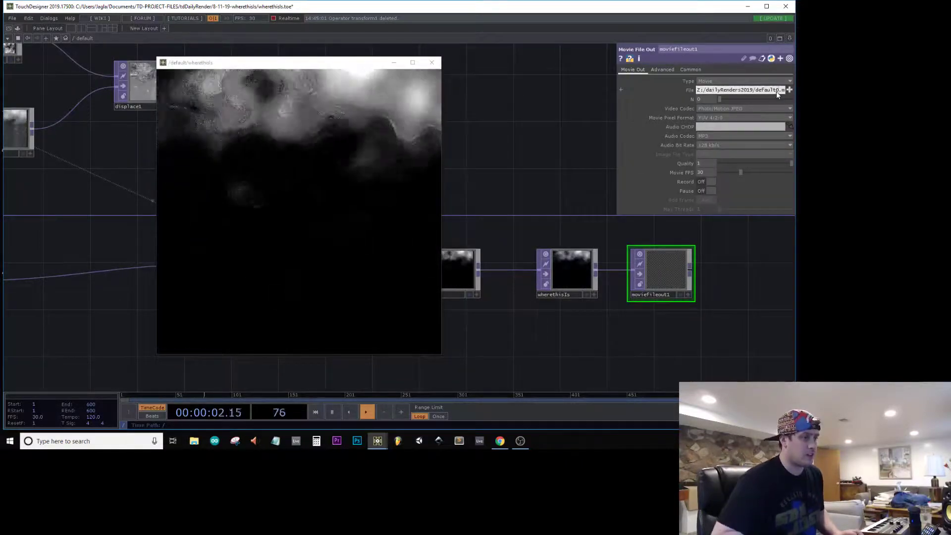
pyautogui.write('wherethisIs1')
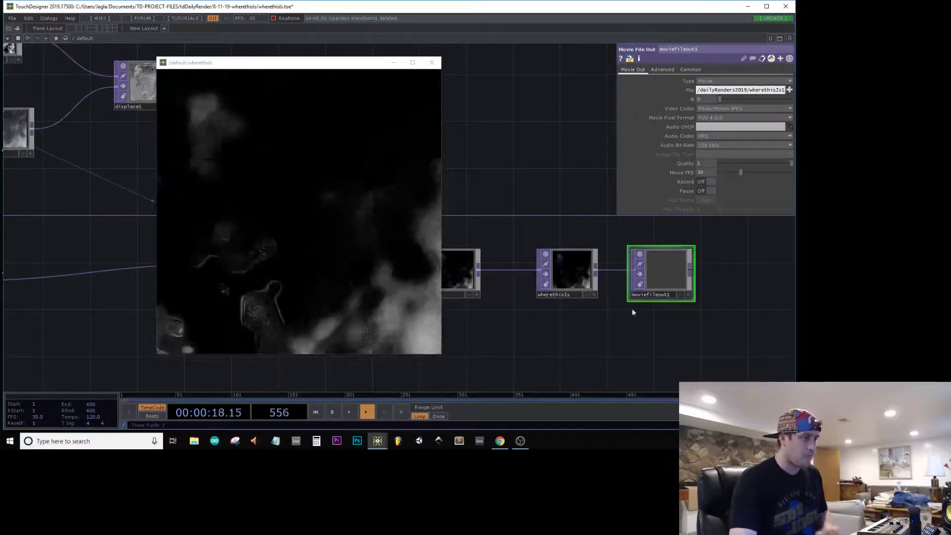
pyautogui.click(706, 183)
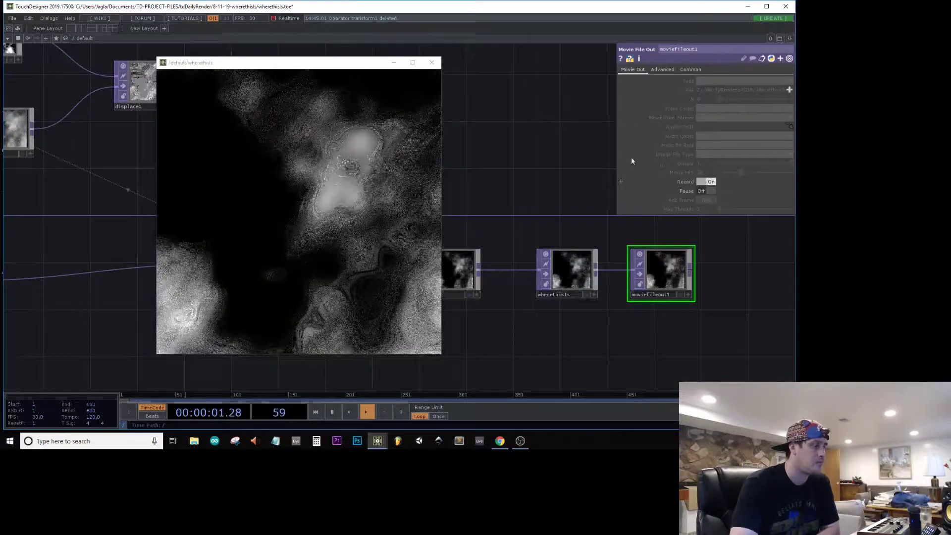
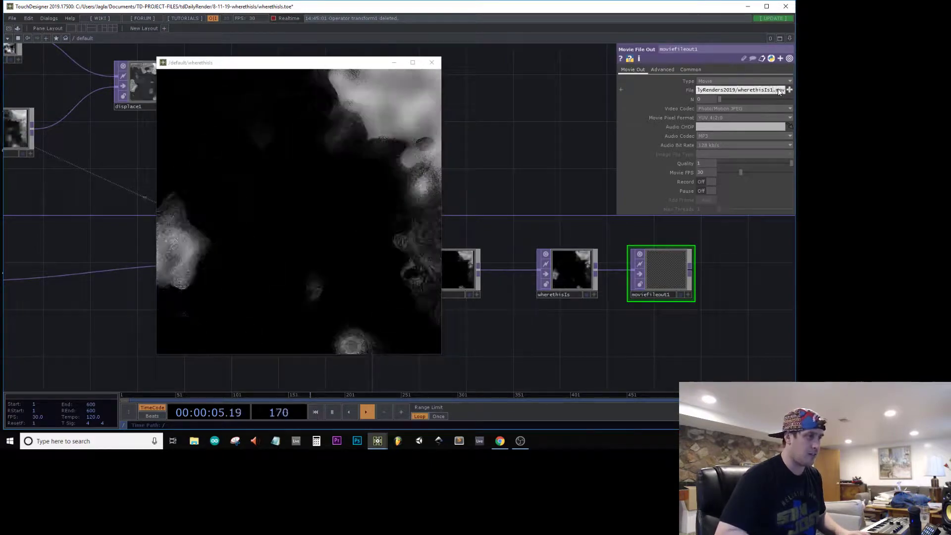
# Step: Change moviefileout1's output file name to wherethisIs2.mov and move the viewer window off the node chain
pyautogui.press('BackSpace')
pyautogui.write('2')
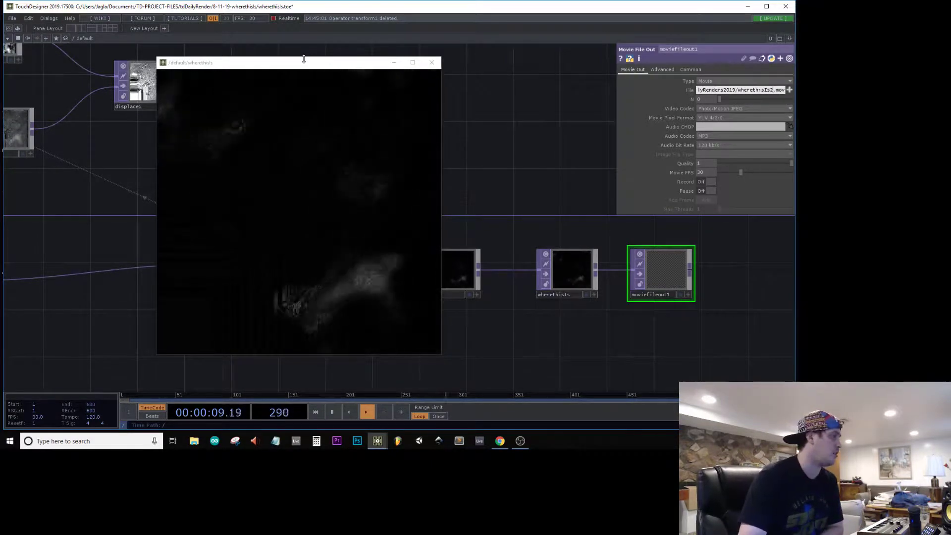
pyautogui.moveTo(304, 68); pyautogui.dragTo(670, 112)
pyautogui.moveTo(452, 93); pyautogui.dragTo(525, 164)
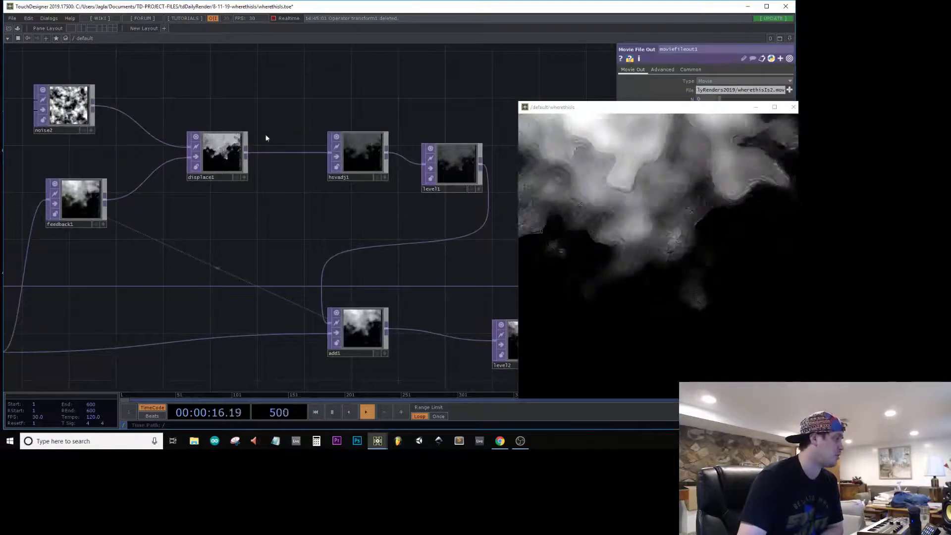
# Step: Raise hsvadj1's Value Multiplier to about 0.75, keeping the viewer window clear of its parameters
pyautogui.click(216, 151)
pyautogui.click(357, 153)
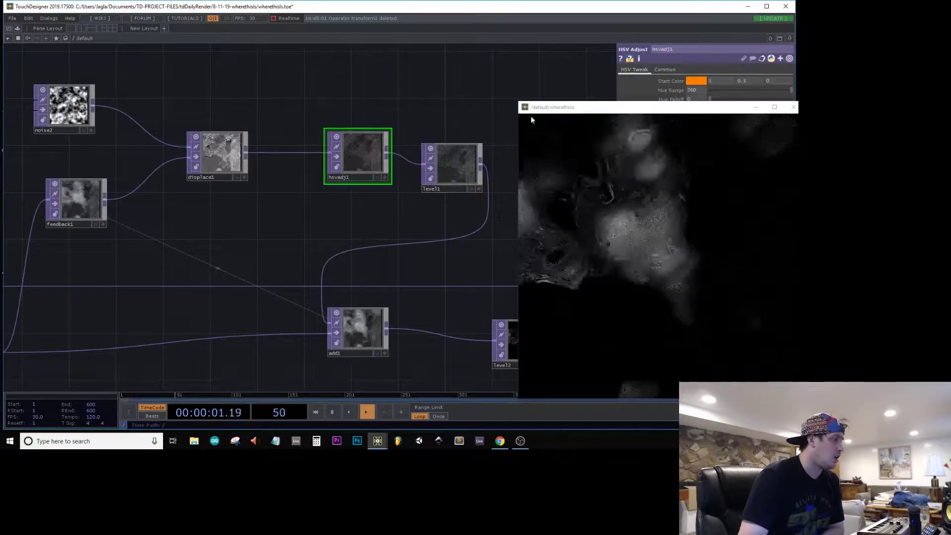
pyautogui.moveTo(532, 107); pyautogui.dragTo(208, 124)
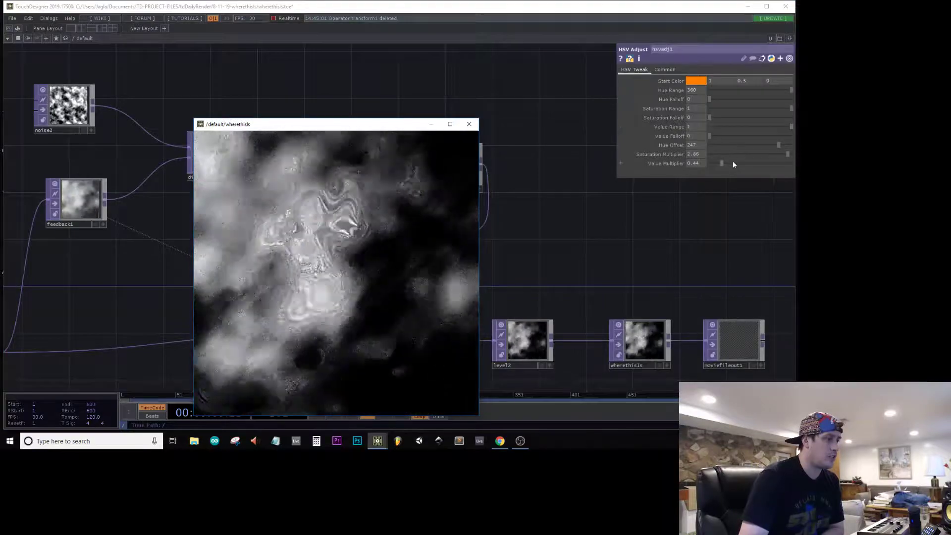
pyautogui.click(732, 164)
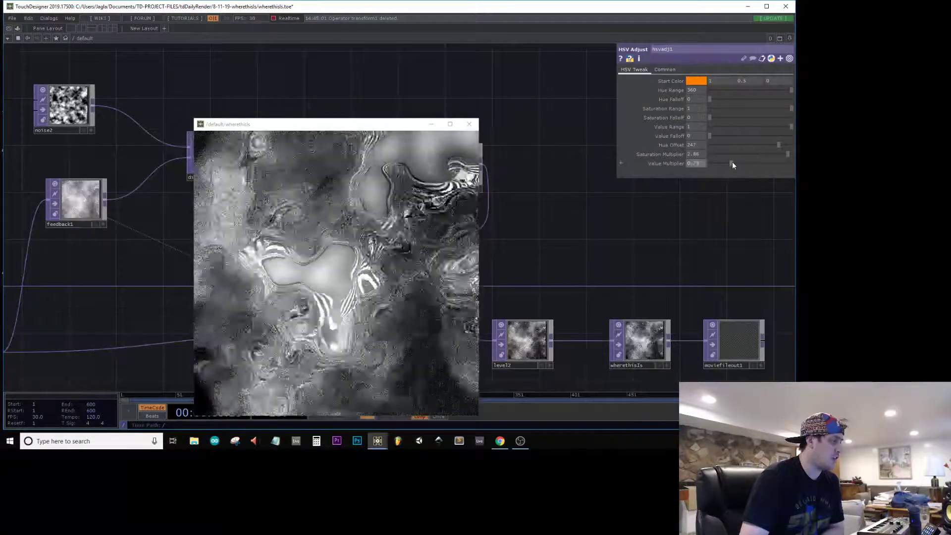
# Step: Check that moviefileout1 writes to wherethisIs2.mov and start recording
pyautogui.moveTo(648, 204); pyautogui.dragTo(568, 104)
pyautogui.click(653, 246)
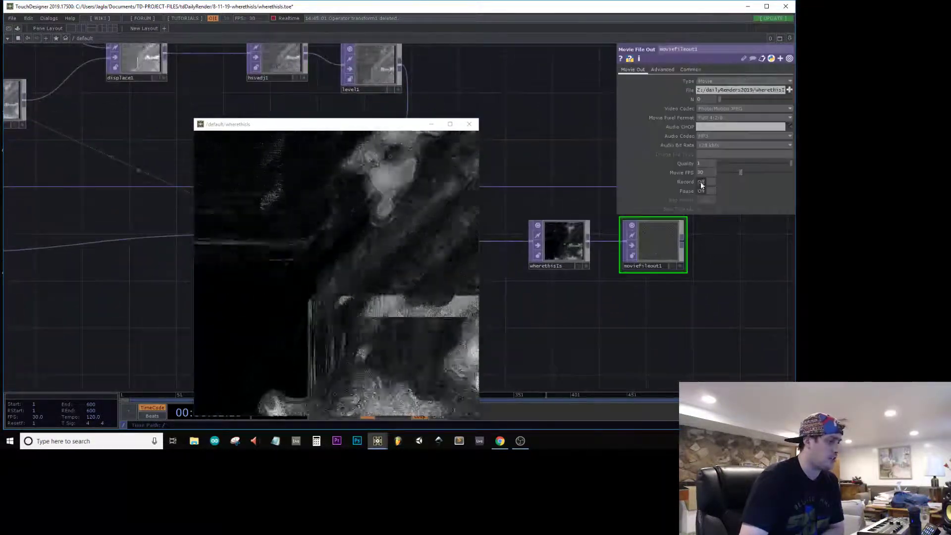
pyautogui.click(768, 93)
pyautogui.press('End')
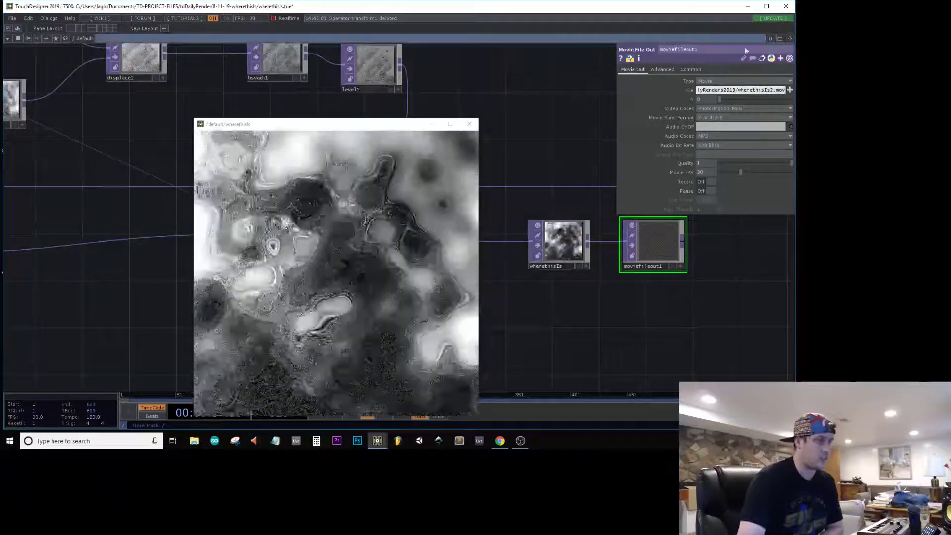
pyautogui.click(708, 182)
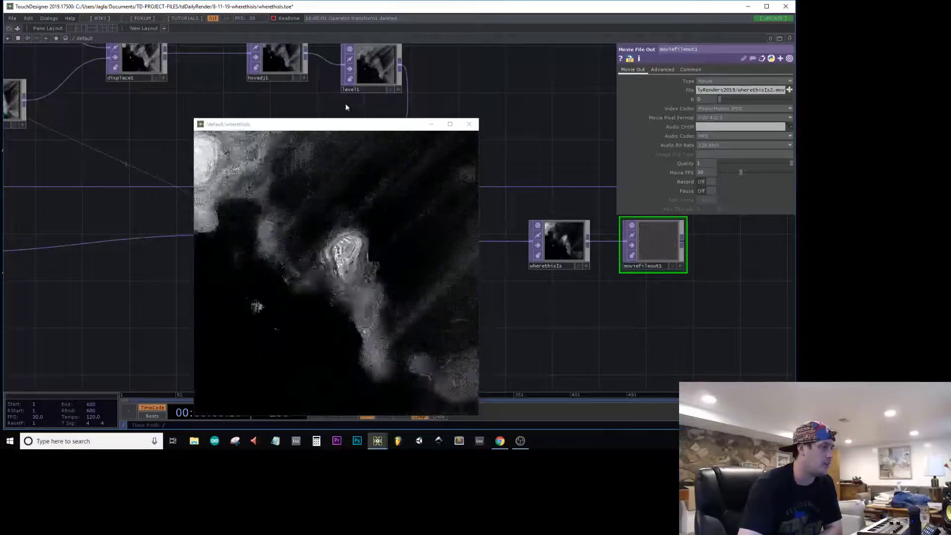
# Step: Raise hsvadj1's Value Multiplier to 1.28
pyautogui.moveTo(437, 69); pyautogui.dragTo(497, 99)
pyautogui.click(200, 90)
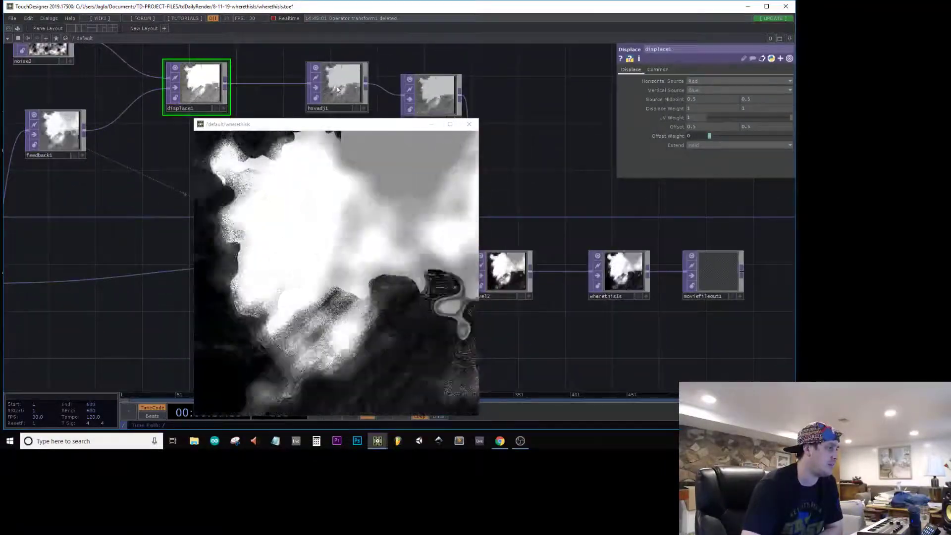
pyautogui.click(337, 84)
pyautogui.moveTo(731, 163); pyautogui.dragTo(745, 165)
# Step: Record a third take from moviefileout1 to wherethisIs3.mov and stop the recording once the take is long enough
pyautogui.click(699, 276)
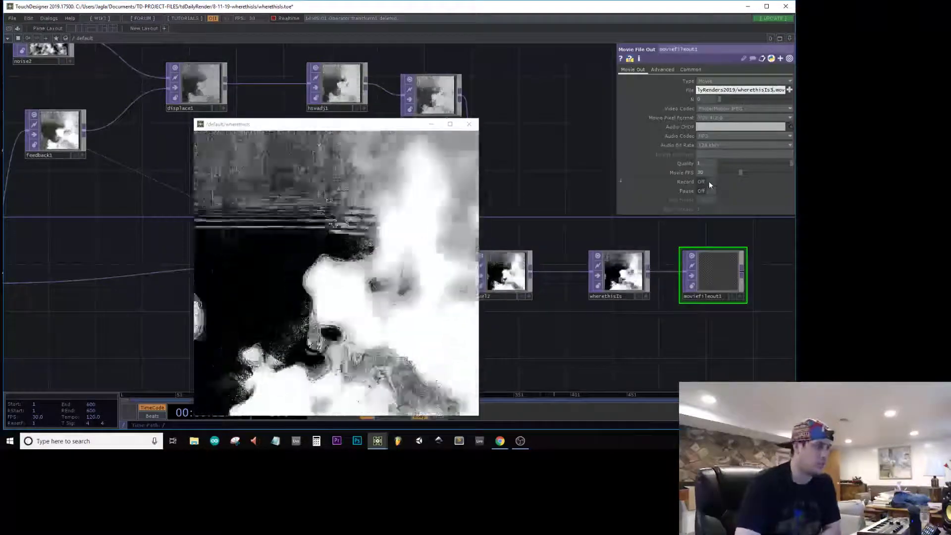
pyautogui.click(708, 181)
pyautogui.click(330, 86)
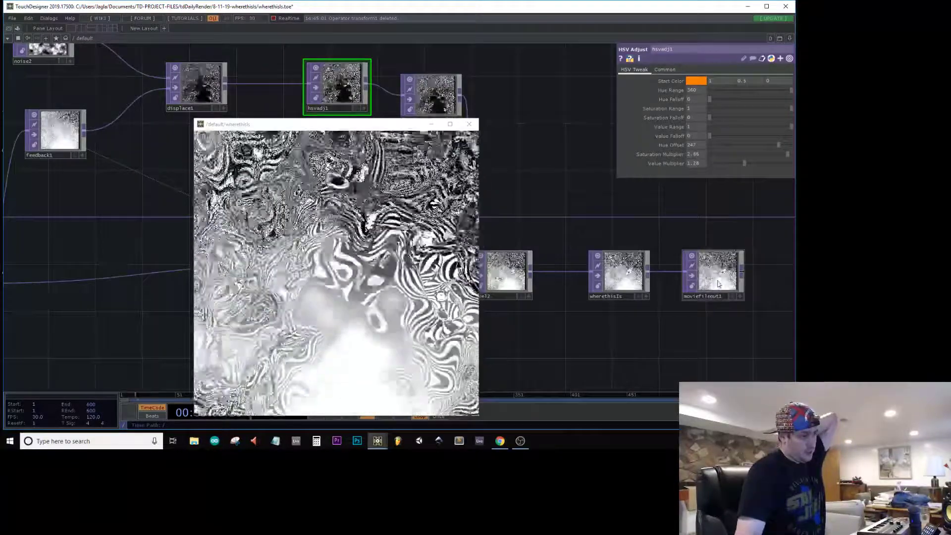
pyautogui.click(718, 284)
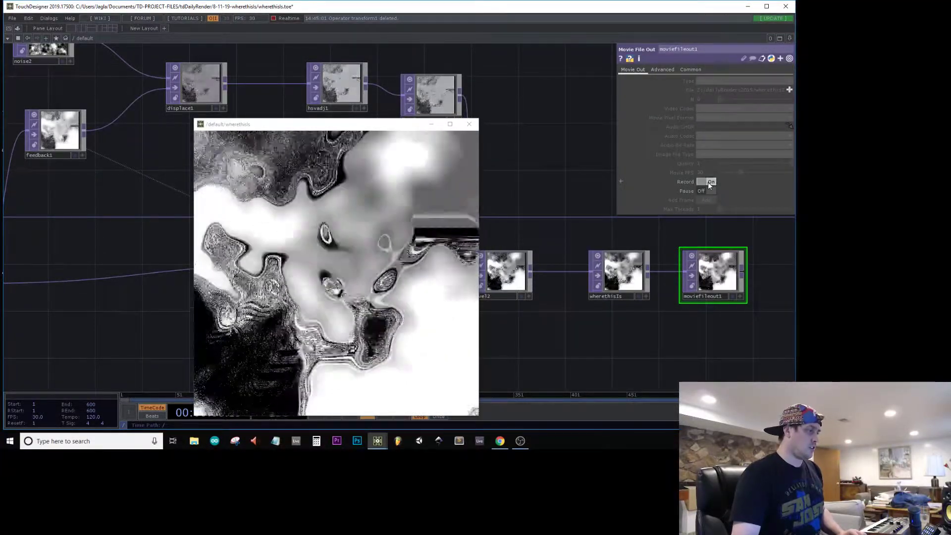
pyautogui.click(708, 183)
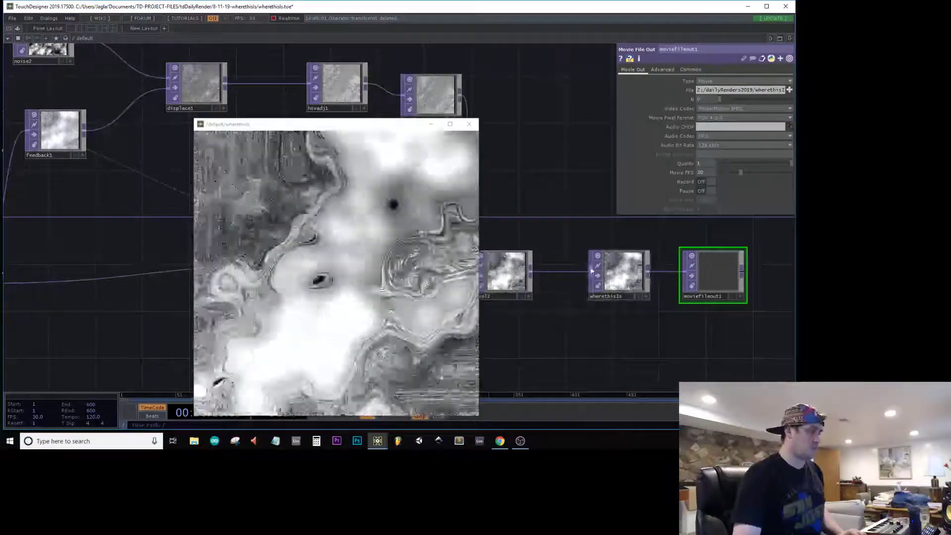
# Step: Start saving an image of the wherethisIs null into the dailyImages folder with png as the file type
pyautogui.rightClick(631, 285)
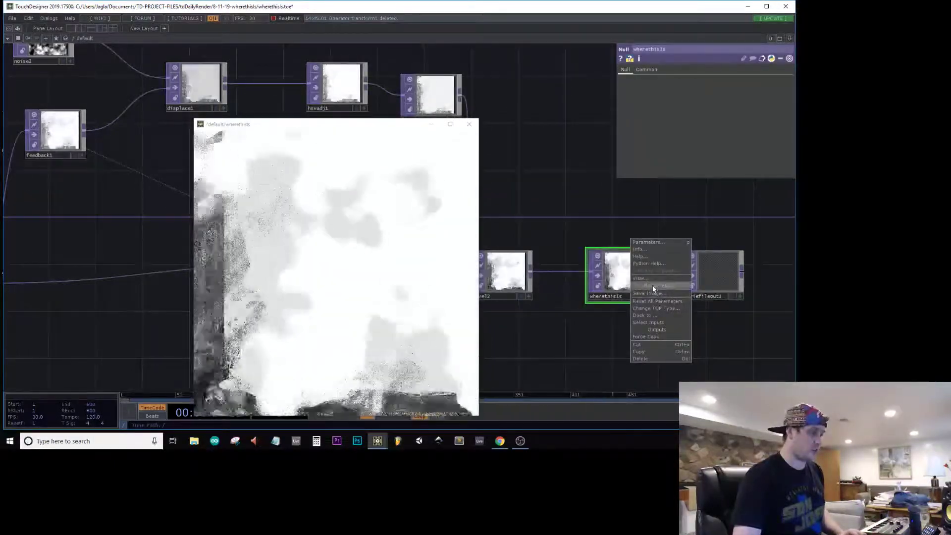
pyautogui.click(650, 293)
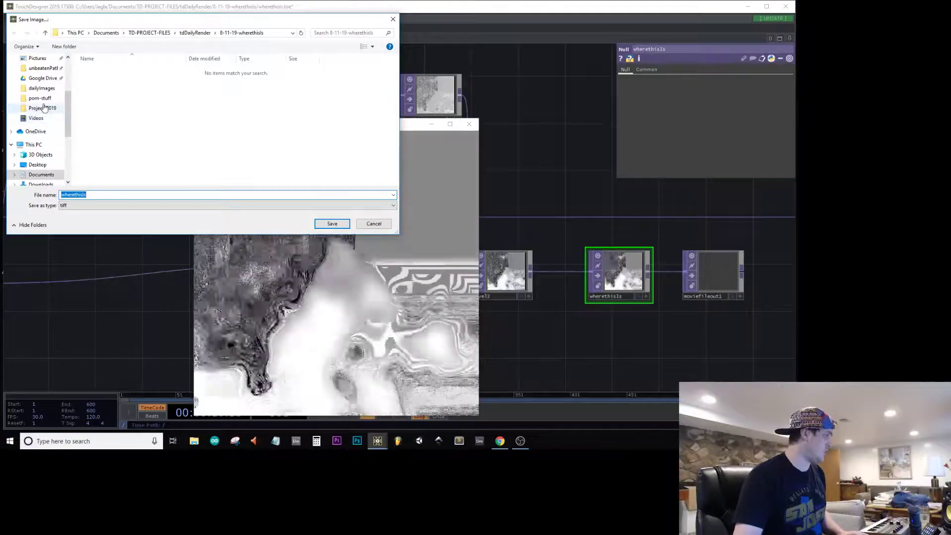
pyautogui.click(41, 88)
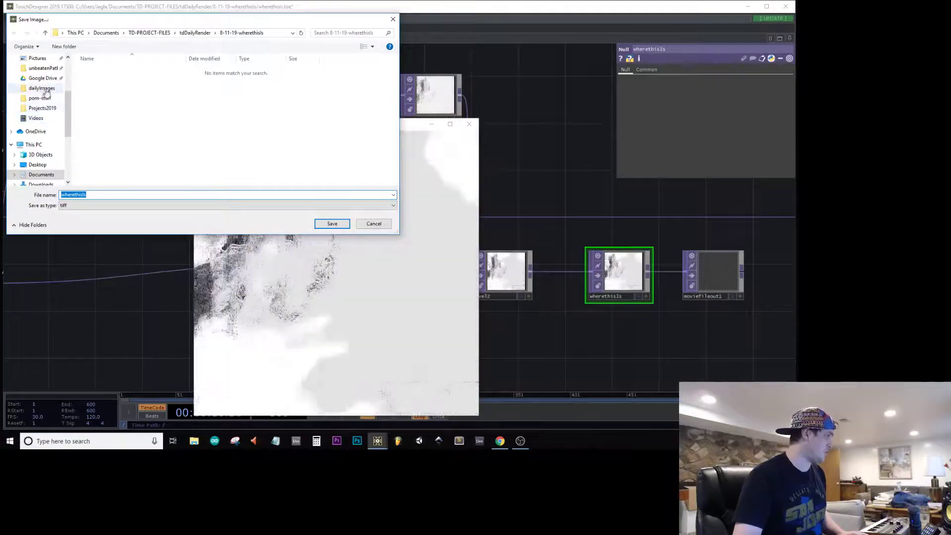
pyautogui.click(72, 205)
pyautogui.click(74, 253)
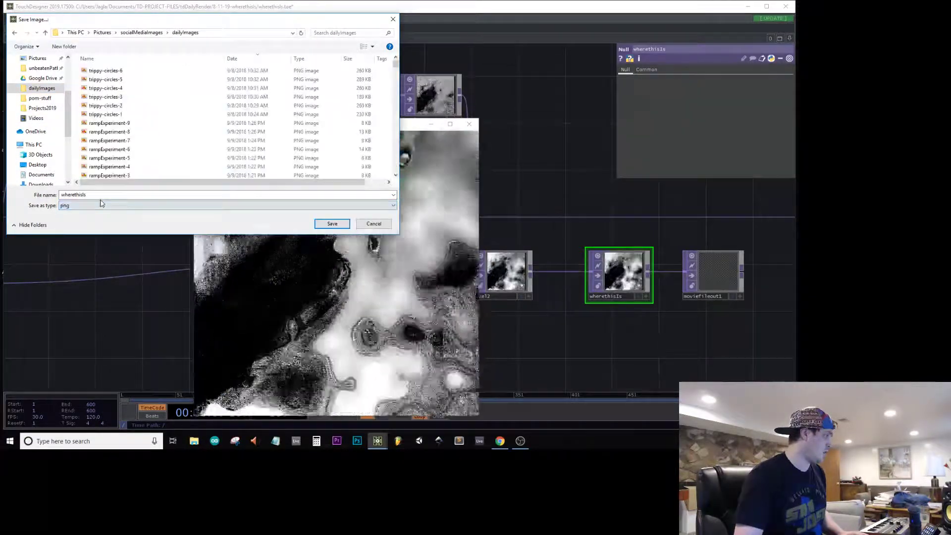
# Step: Name the image 8-11-19-wherethisIs1 and save it
pyautogui.click(102, 195)
pyautogui.write('1')
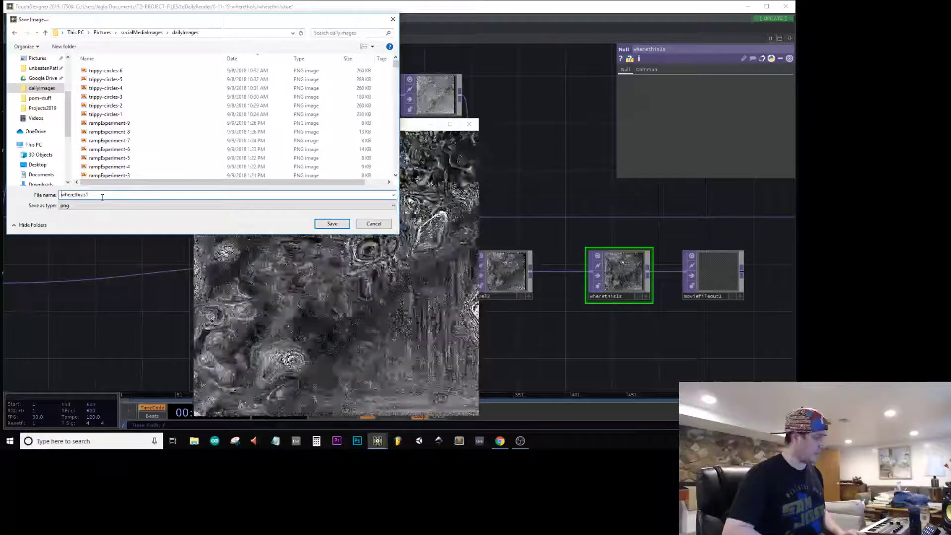
pyautogui.click(61, 195)
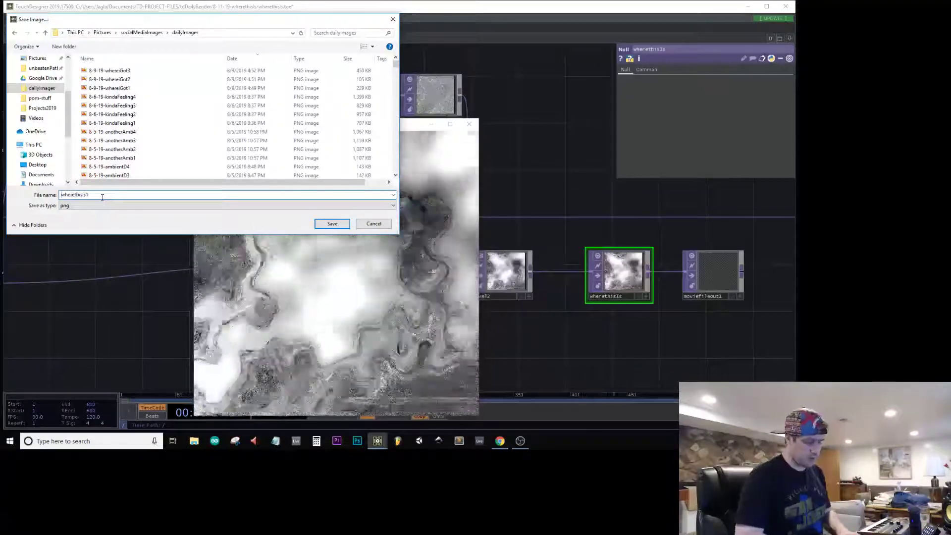
pyautogui.write('8-11-19-')
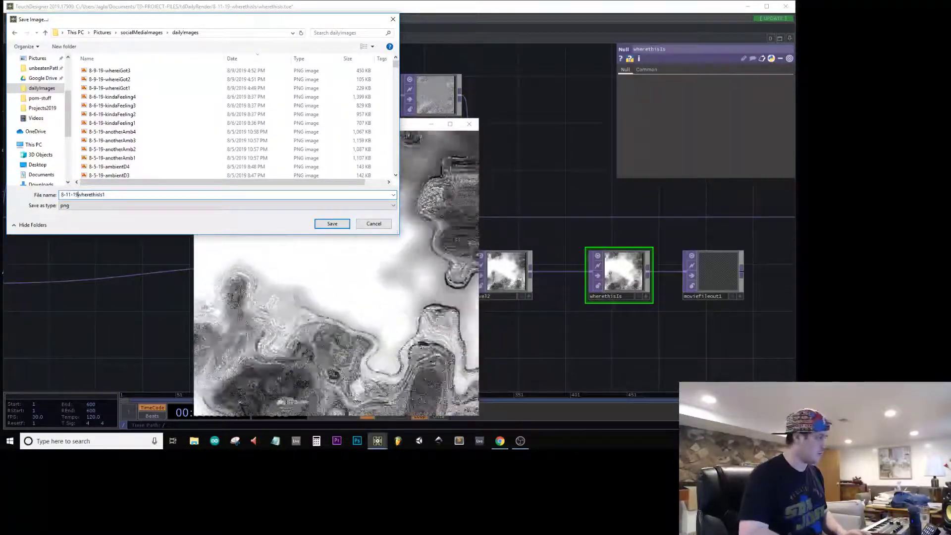
pyautogui.press('Return')
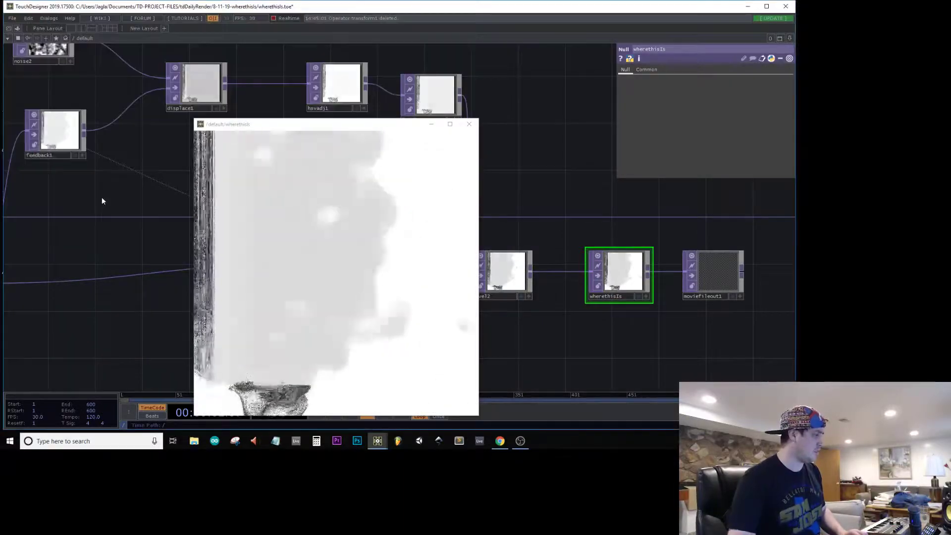
# Step: Lower hsvadj1's Value Multiplier to 0.87 and save a second still image of the wherethisIs null
pyautogui.click(342, 96)
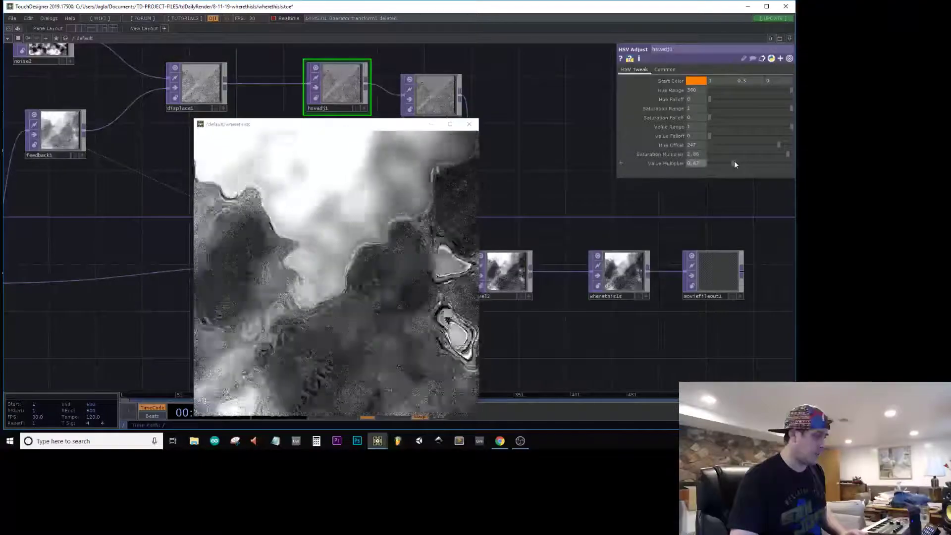
pyautogui.click(619, 272)
pyautogui.rightClick(625, 275)
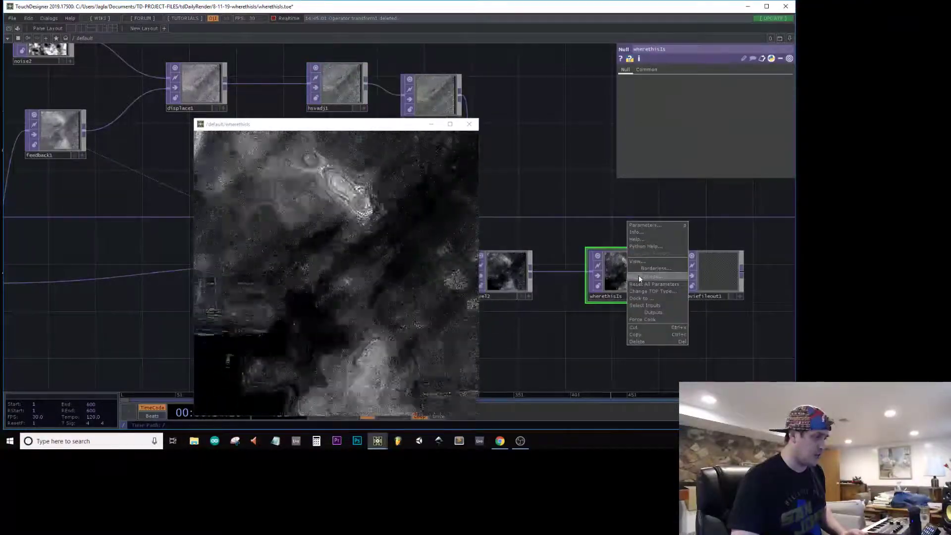
pyautogui.click(638, 275)
pyautogui.press('Return')
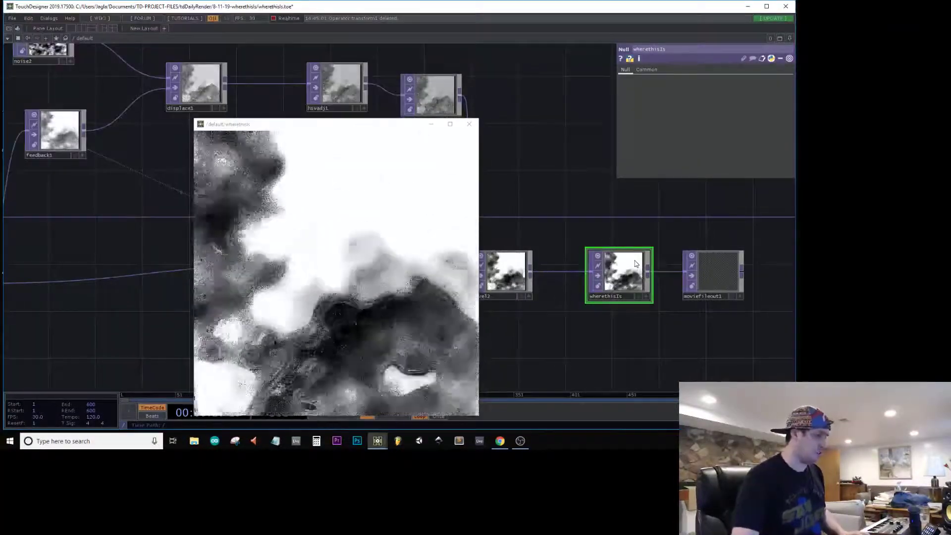
# Step: Save a third still image of the wherethisIs null as 8-11-19-wherethisIs3 in dailyImages
pyautogui.rightClick(631, 281)
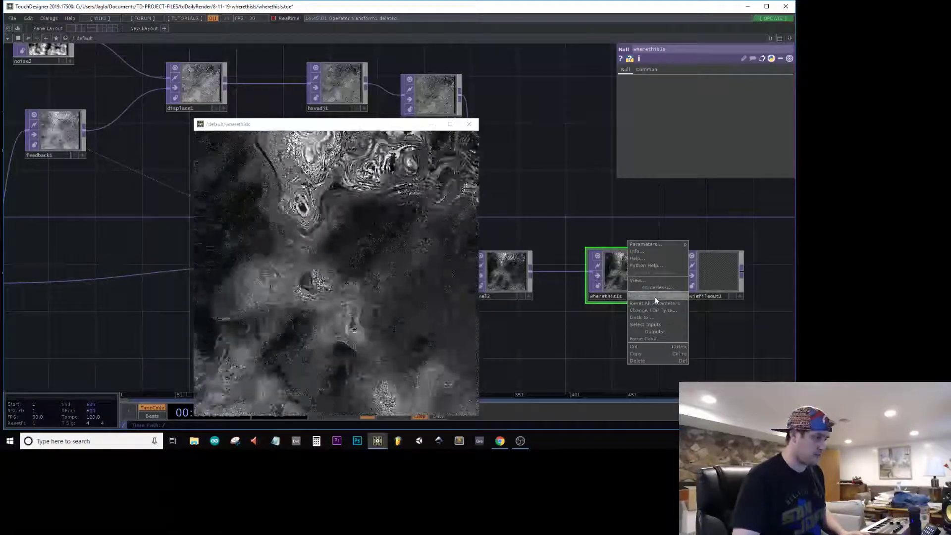
pyautogui.click(655, 296)
pyautogui.press('Return')
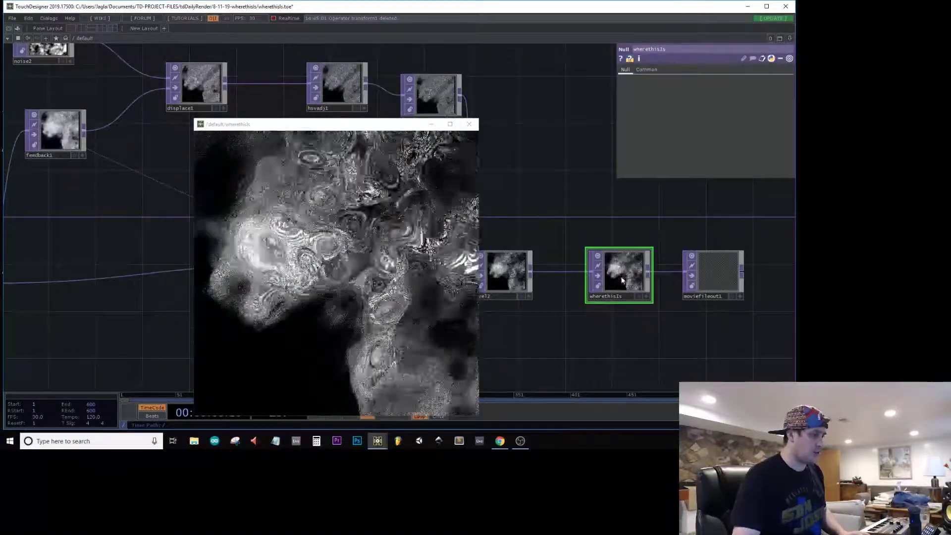
# Step: Set hsvadj1's Value Multiplier to 0.4 and save a png still of wherethisIs as 8-11-19-wherethisIs4
pyautogui.click(359, 92)
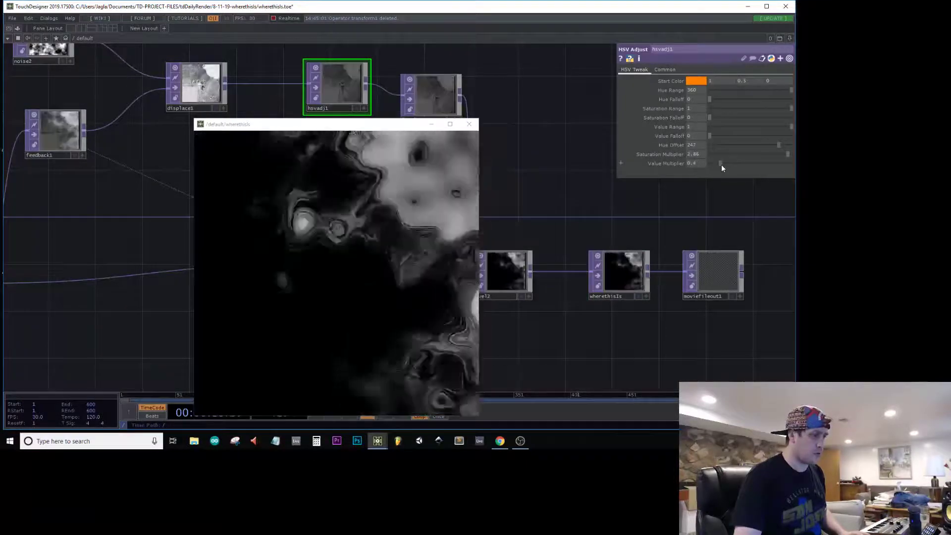
pyautogui.click(721, 164)
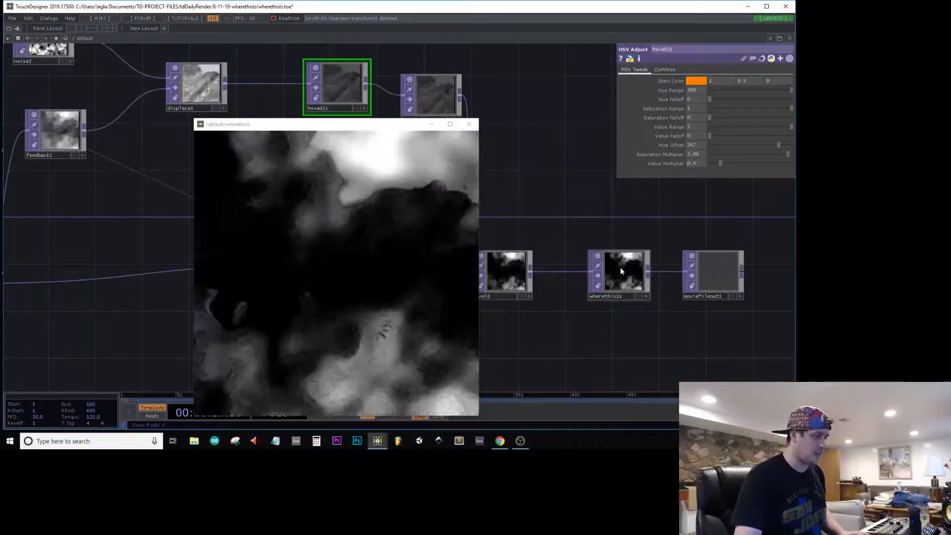
pyautogui.rightClick(620, 266)
pyautogui.click(647, 284)
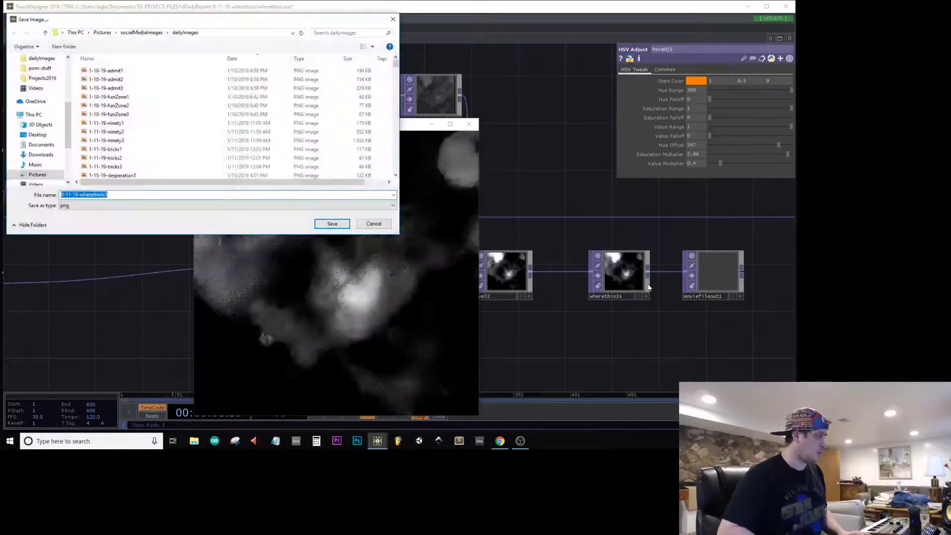
pyautogui.press('Right')
pyautogui.press('BackSpace')
pyautogui.write('4')
pyautogui.press('Return')
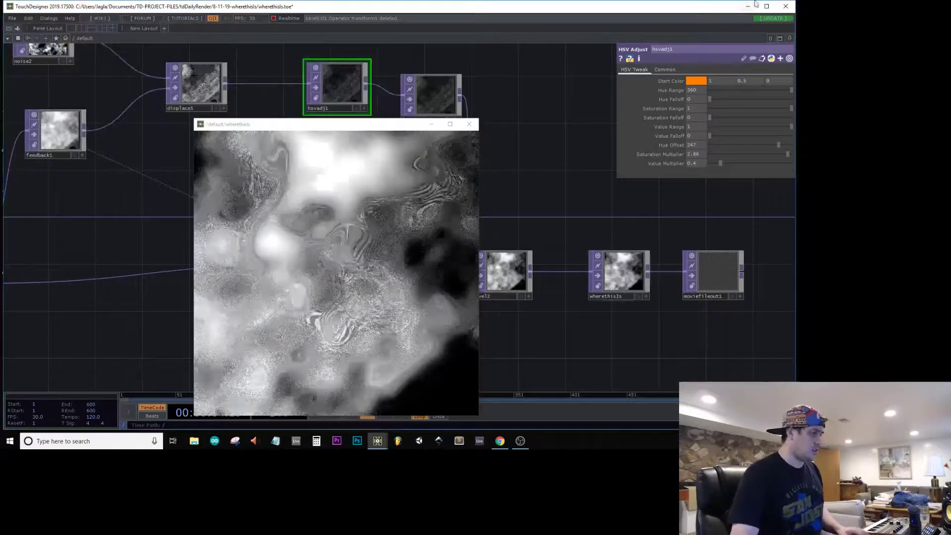
# Step: Save the project, then close the wherethisIs viewer window and exit TouchDesigner
pyautogui.moveTo(558, 146)
pyautogui.mouseDown()
pyautogui.moveTo(552, 155)
pyautogui.moveTo(565, 130)
pyautogui.mouseUp()
pyautogui.hotkey('ctrl', 's')
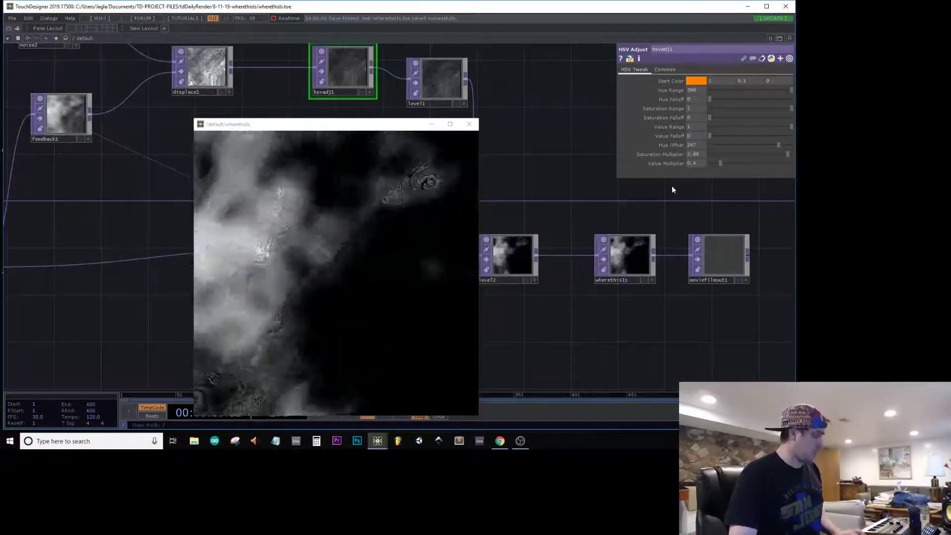
pyautogui.click(469, 124)
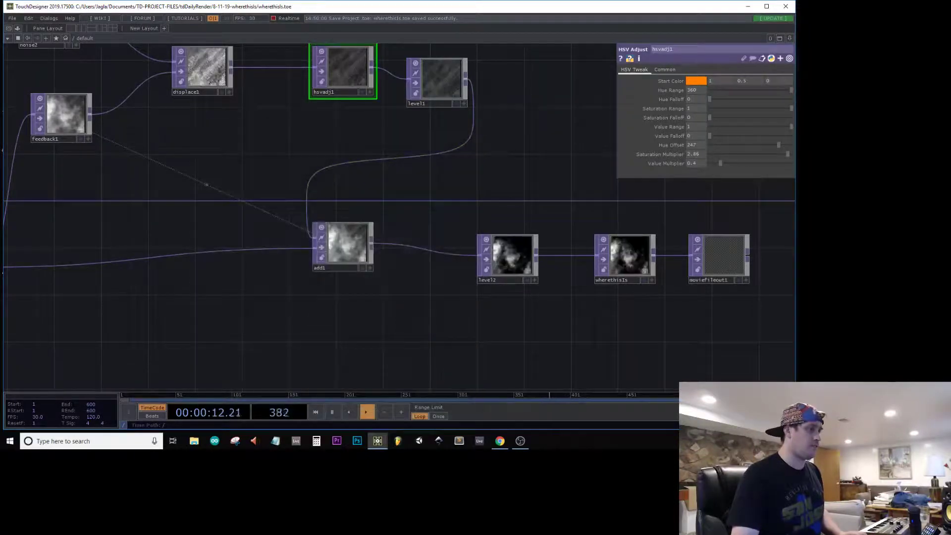
pyautogui.click(785, 7)
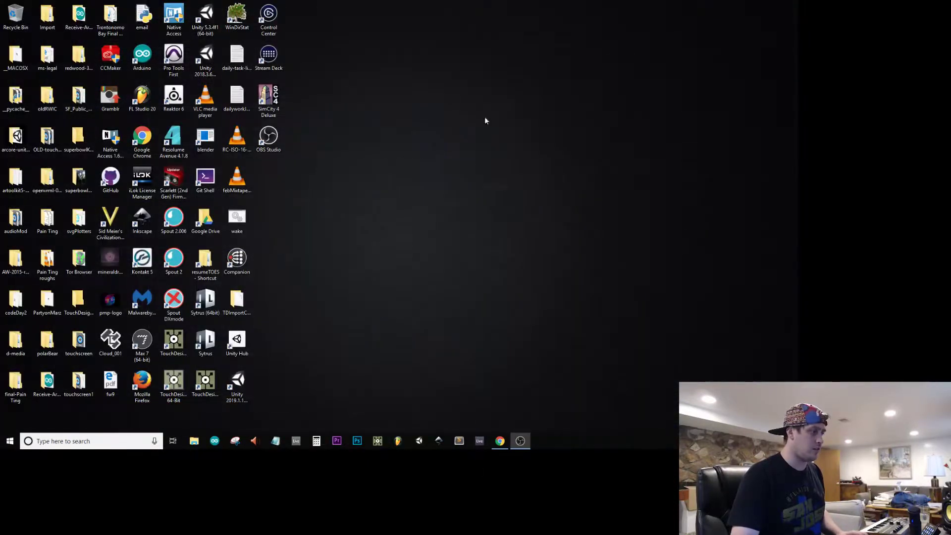
# Step: Launch Adobe Premiere Pro to edit the recorded clips
pyautogui.click(336, 442)
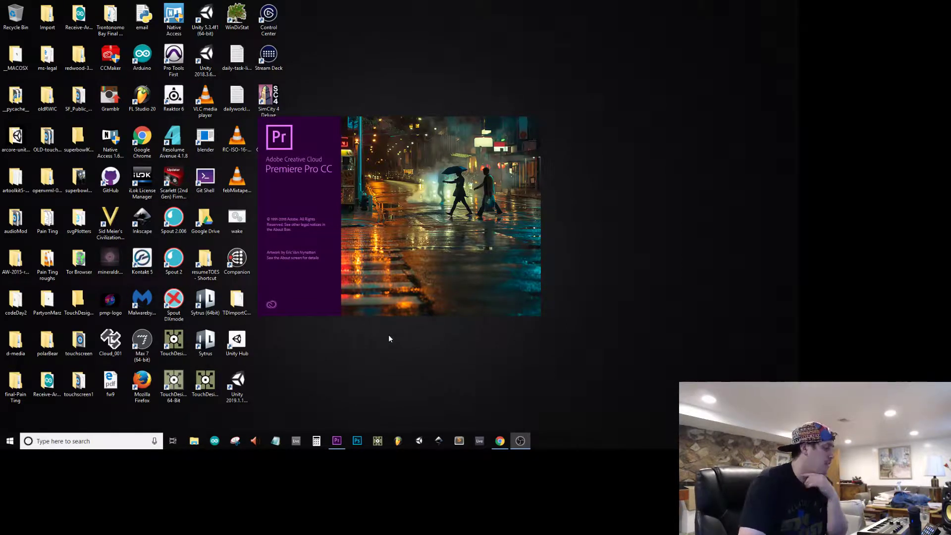
pyautogui.moveTo(333, 438)
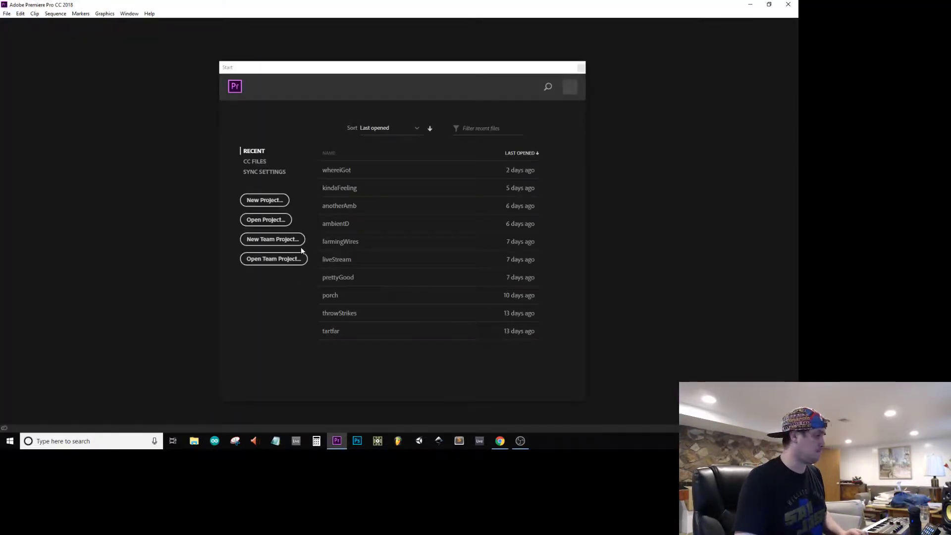
# Step: Create a new Premiere Pro project named wherethisIs
pyautogui.click(263, 200)
pyautogui.write('wherethisIs')
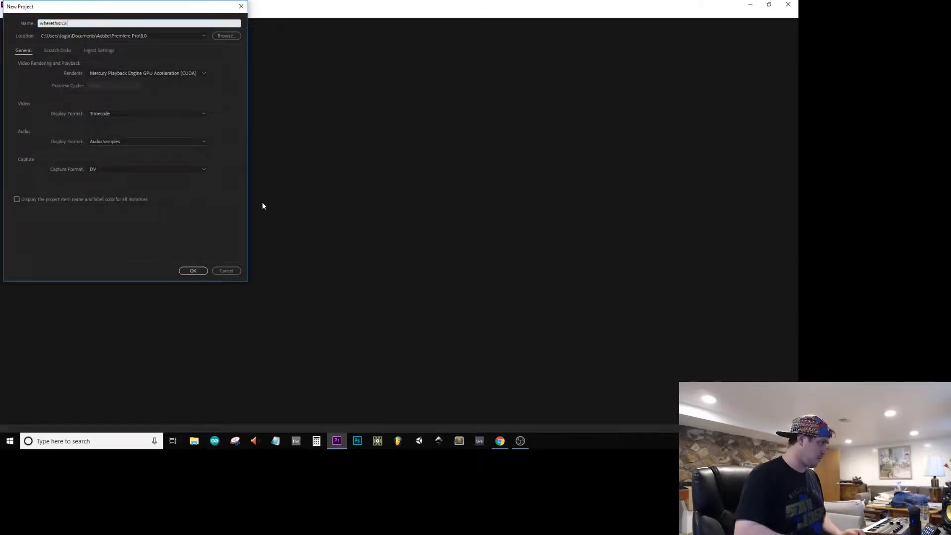
pyautogui.press('Return')
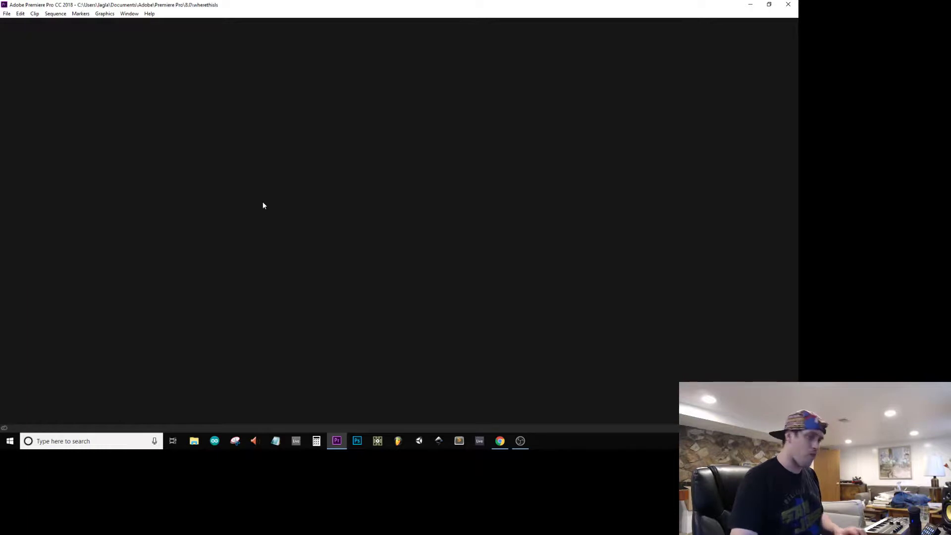
# Step: Import the wherethisIs1, wherethisIs2 and wherethisIs3 recordings from the dailyRenders2019 folder into the timeline as a new sequence
pyautogui.click(194, 440)
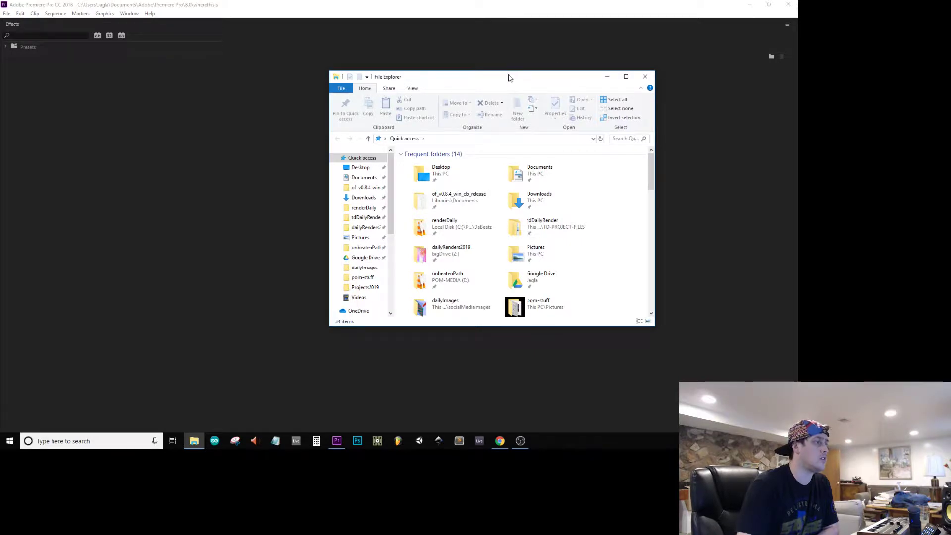
pyautogui.moveTo(509, 78); pyautogui.dragTo(597, 44)
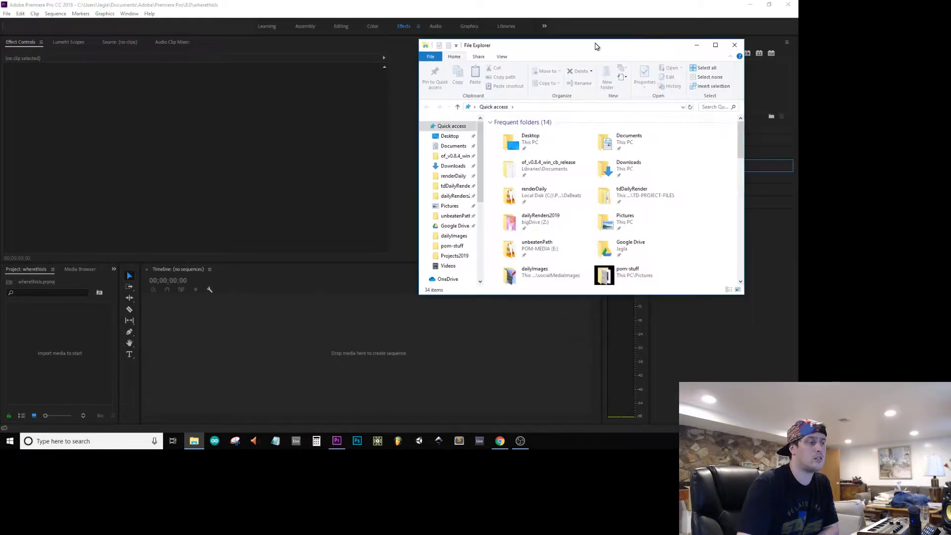
pyautogui.click(456, 176)
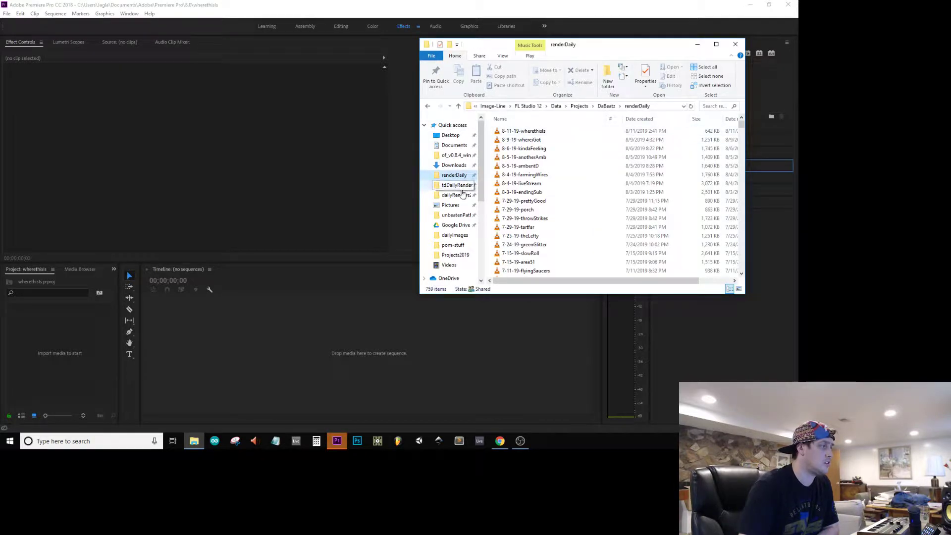
pyautogui.click(456, 194)
pyautogui.click(515, 131)
pyautogui.keyDown('shift'); pyautogui.click(520, 149); pyautogui.keyUp('shift')
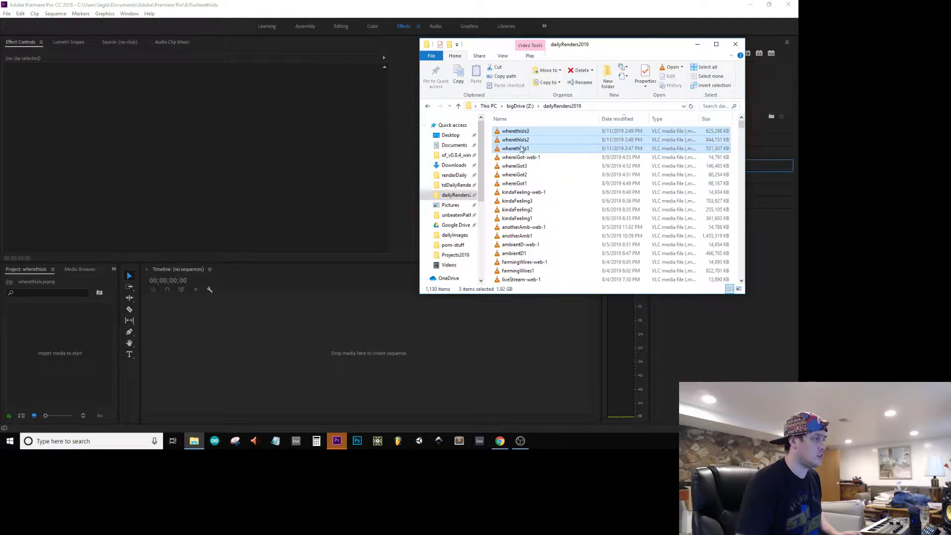
pyautogui.moveTo(510, 166); pyautogui.dragTo(238, 365)
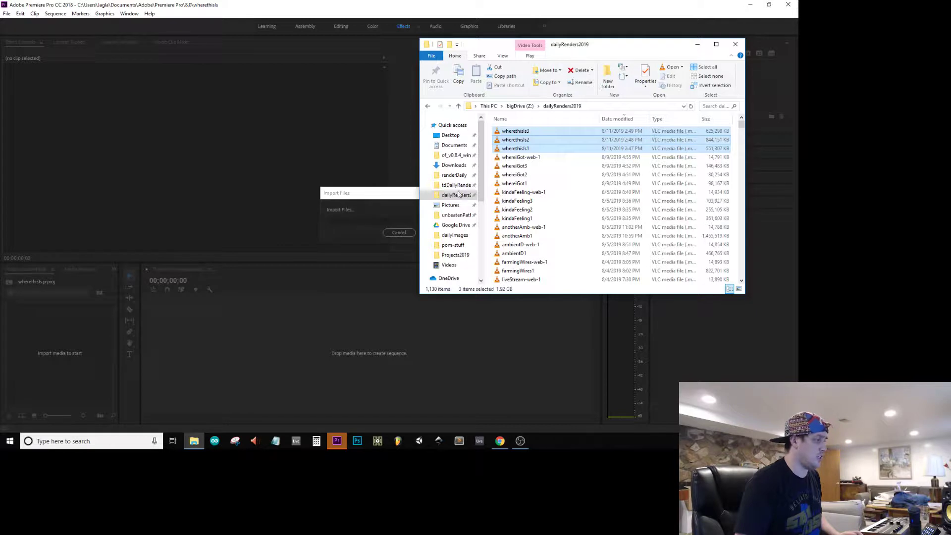
# Step: Add the 8-11-19-wherethisIs music file from the renderDaily folder to audio track A1 at the start of the sequence
pyautogui.click(454, 175)
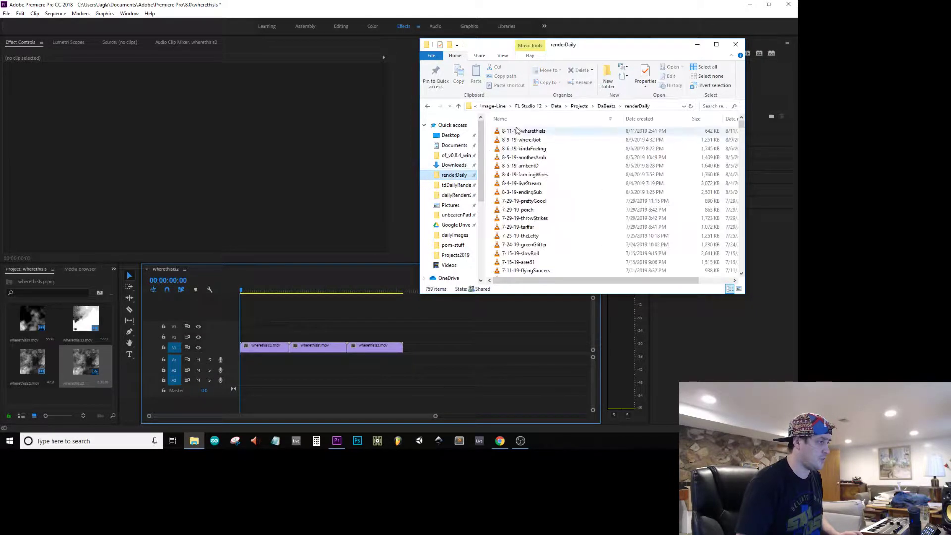
pyautogui.moveTo(523, 131); pyautogui.dragTo(245, 358)
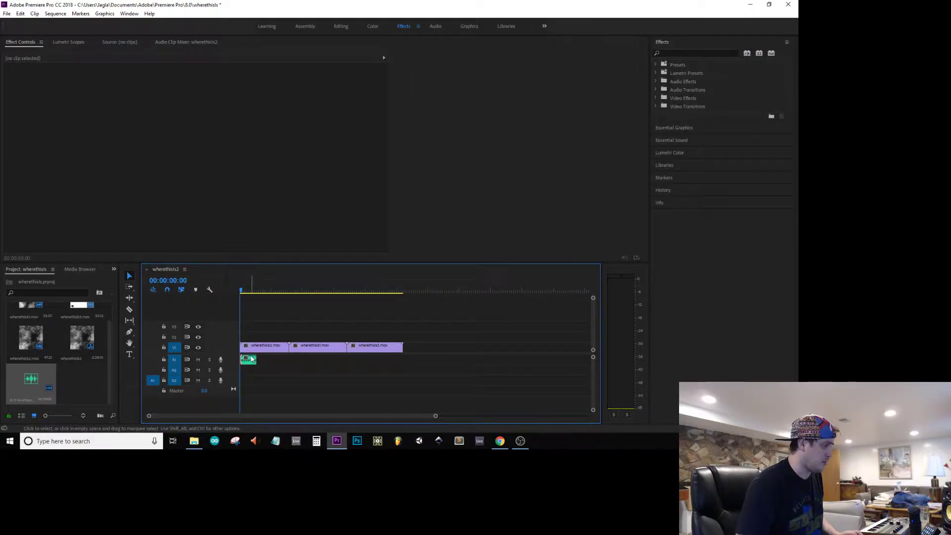
pyautogui.rightClick(250, 357)
pyautogui.click(448, 313)
# Step: Set the duration of all three video clips to 00:00:05:00 by changing their speed
pyautogui.moveTo(418, 312); pyautogui.dragTo(313, 352)
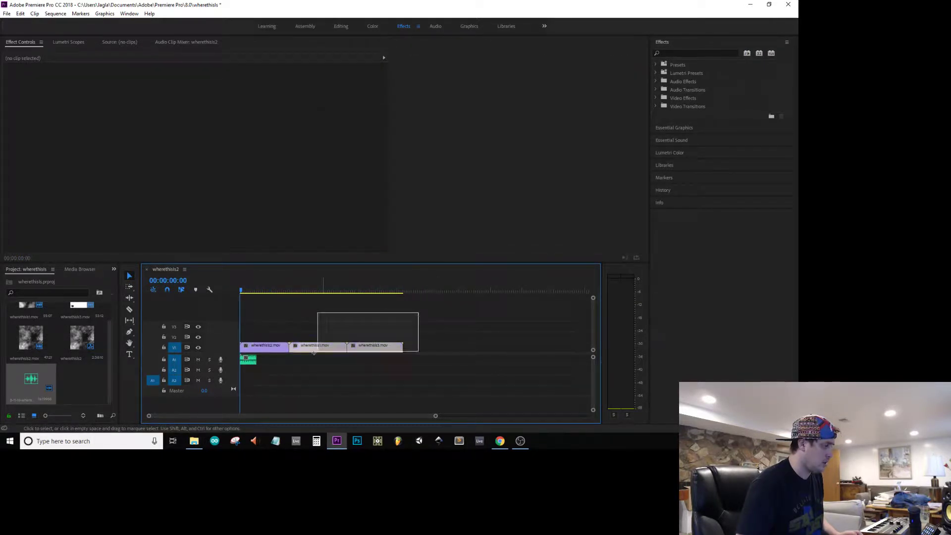
pyautogui.moveTo(250, 350); pyautogui.dragTo(249, 350)
pyautogui.rightClick(268, 345)
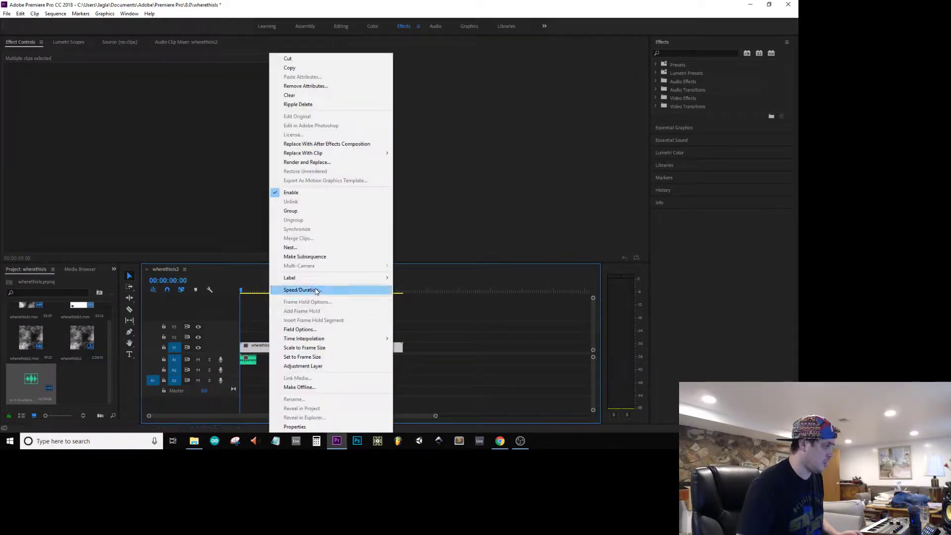
pyautogui.click(317, 290)
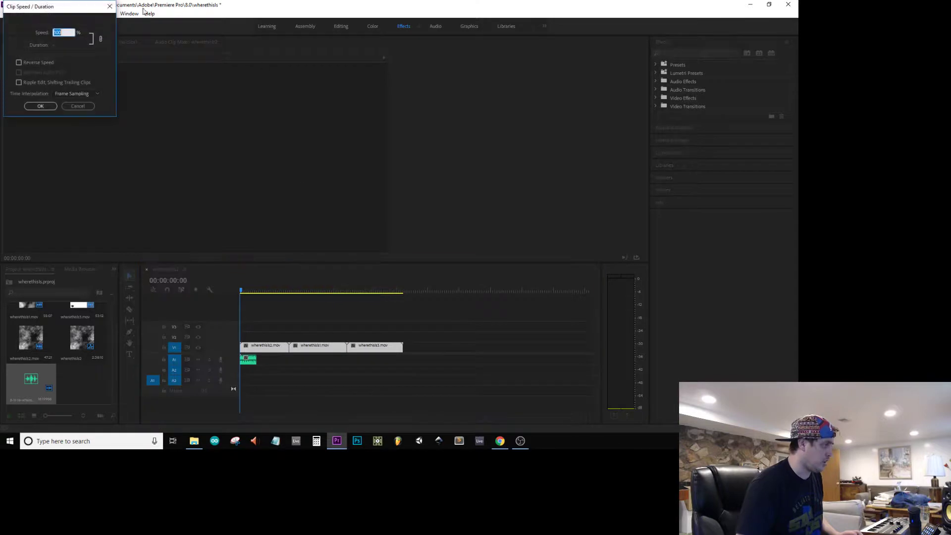
pyautogui.click(60, 42)
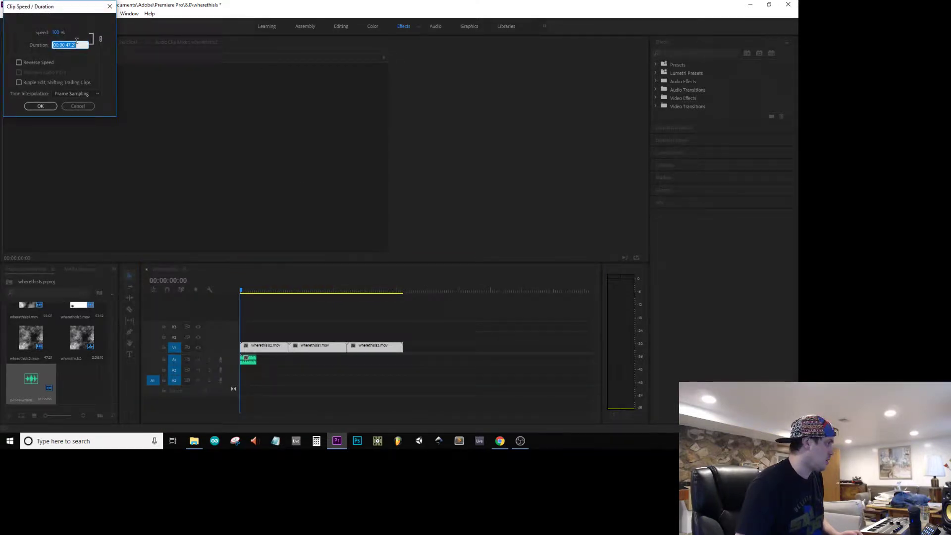
pyautogui.press('BackSpace')
pyautogui.press('BackSpace')
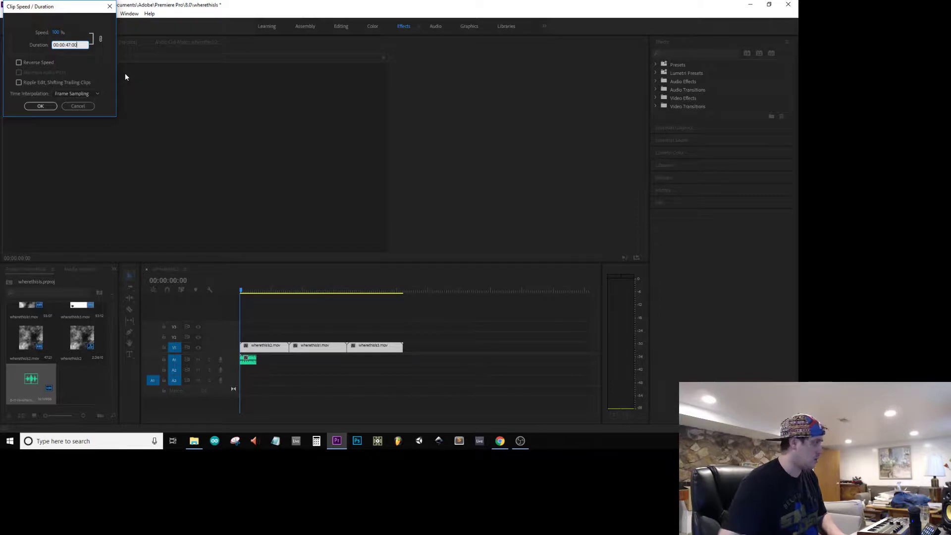
pyautogui.write('00')
pyautogui.press('Left')
pyautogui.press('Left')
pyautogui.press('Left')
pyautogui.press('BackSpace')
pyautogui.press('BackSpace')
pyautogui.write('05')
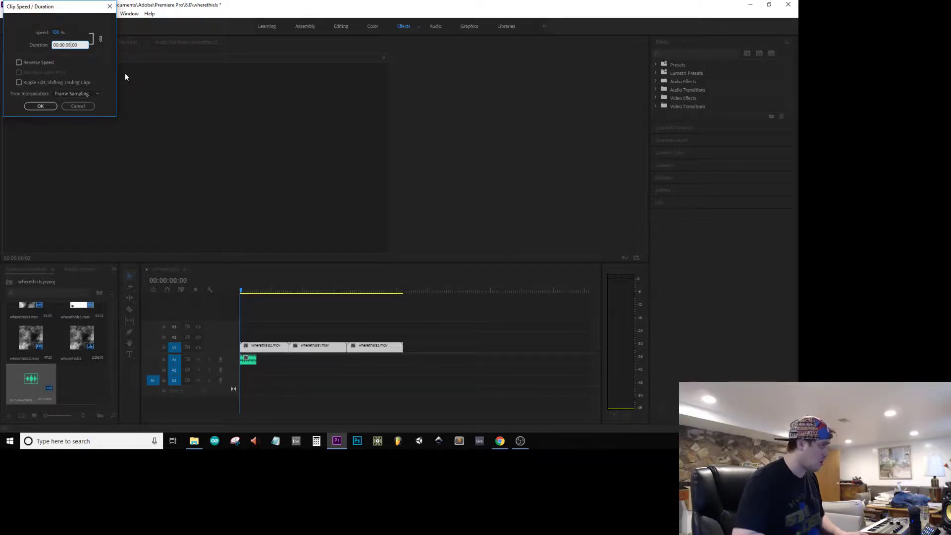
pyautogui.press('Return')
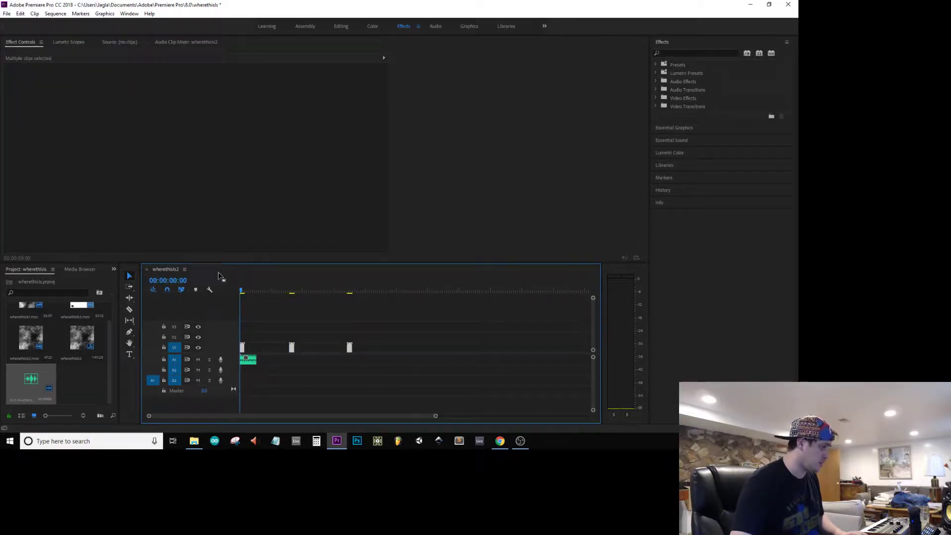
# Step: Set the music clip's duration to 15 seconds and close the gaps between the three video clips
pyautogui.rightClick(244, 363)
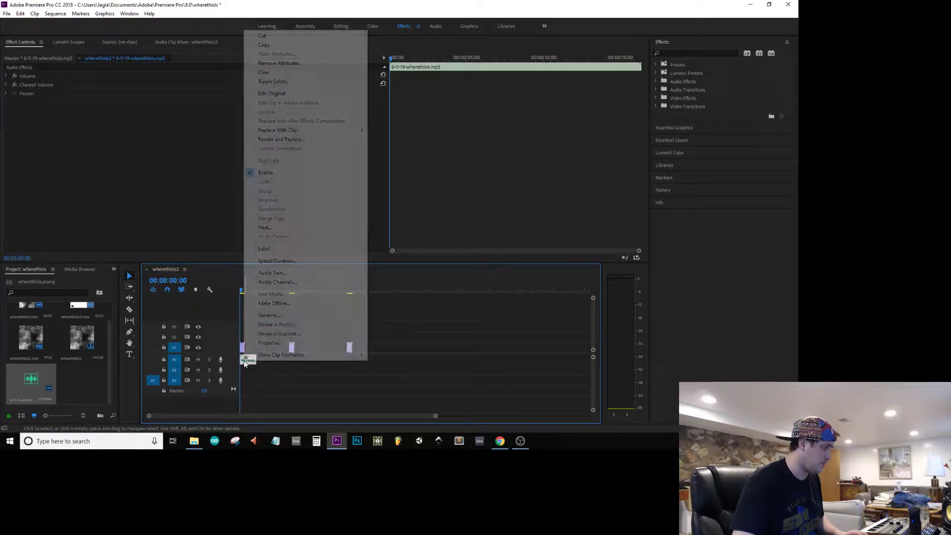
pyautogui.click(296, 262)
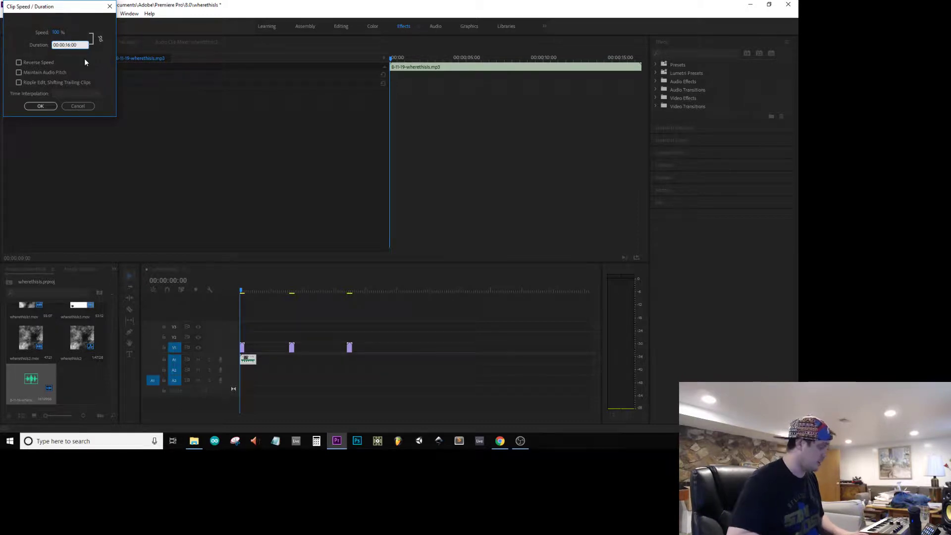
pyautogui.press('Return')
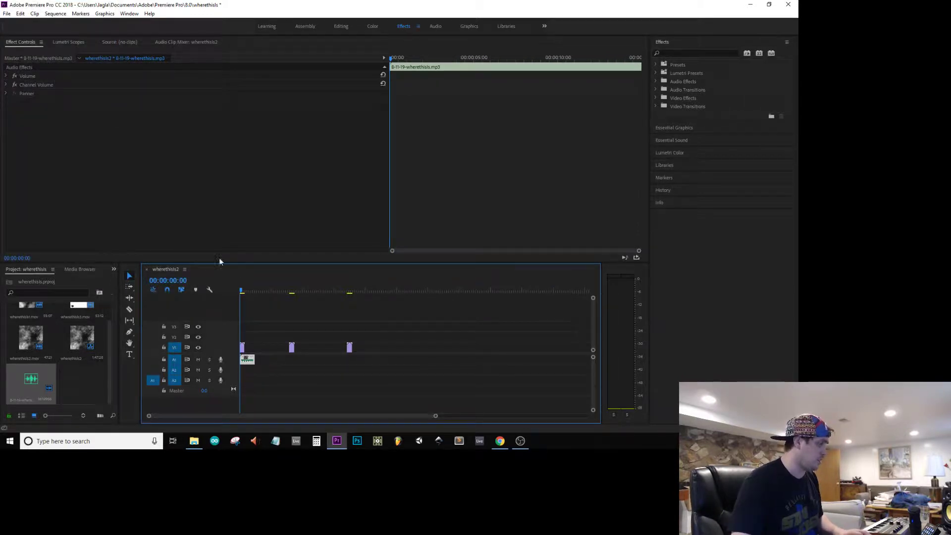
pyautogui.moveTo(268, 348); pyautogui.dragTo(249, 351)
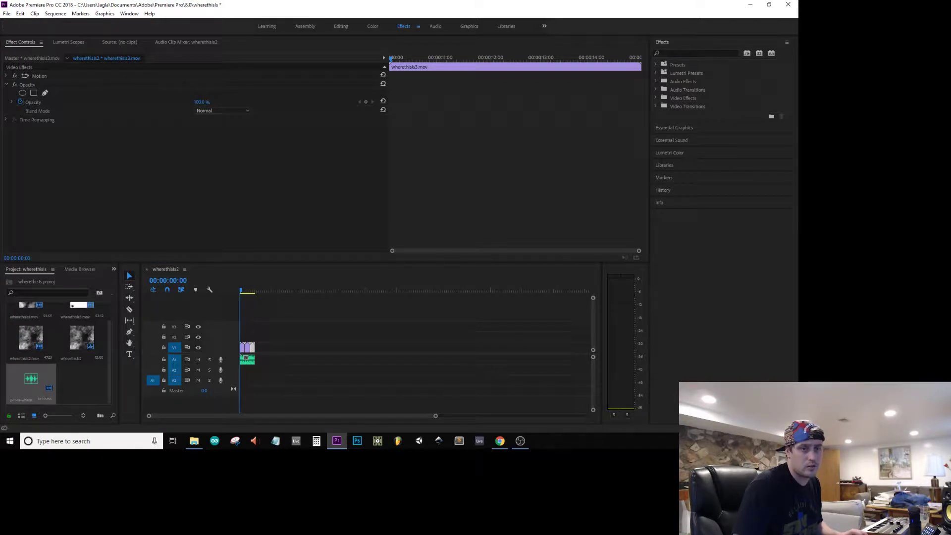
# Step: Save the project and play the edited sequence through in the Program monitor
pyautogui.moveTo(414, 128); pyautogui.dragTo(171, 73)
pyautogui.click(222, 4)
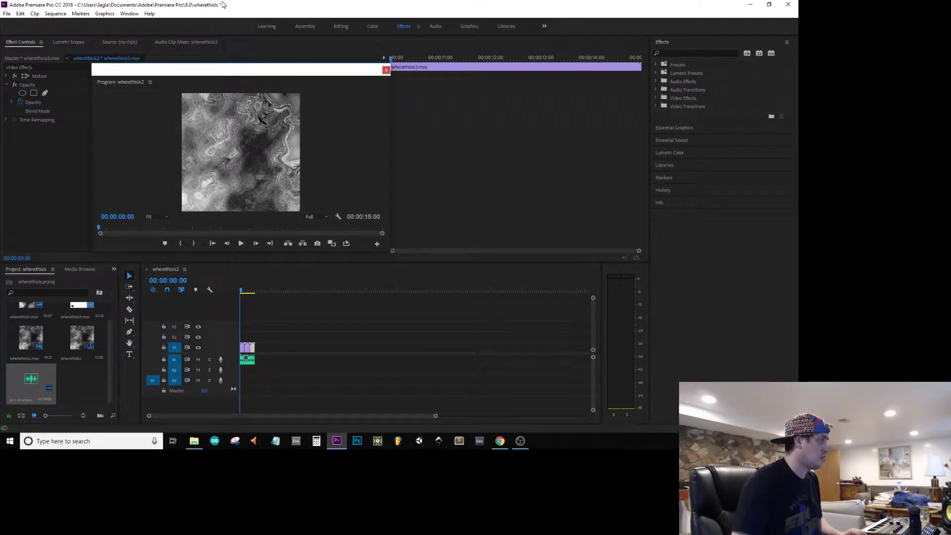
pyautogui.hotkey('ctrl', 's')
pyautogui.press('space')
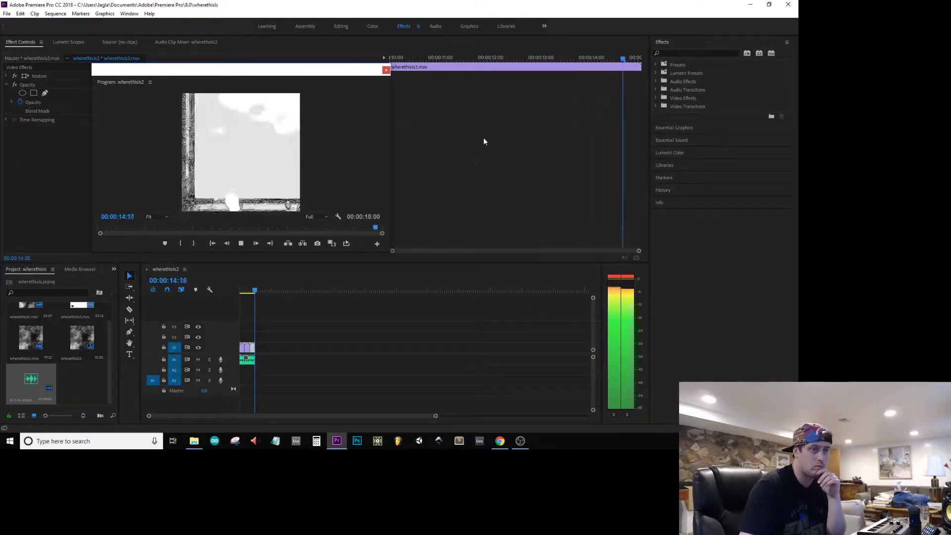
# Step: Apply an Exponential Fade to the end of the music clip with a transition duration of 00:00:02:00
pyautogui.click(656, 90)
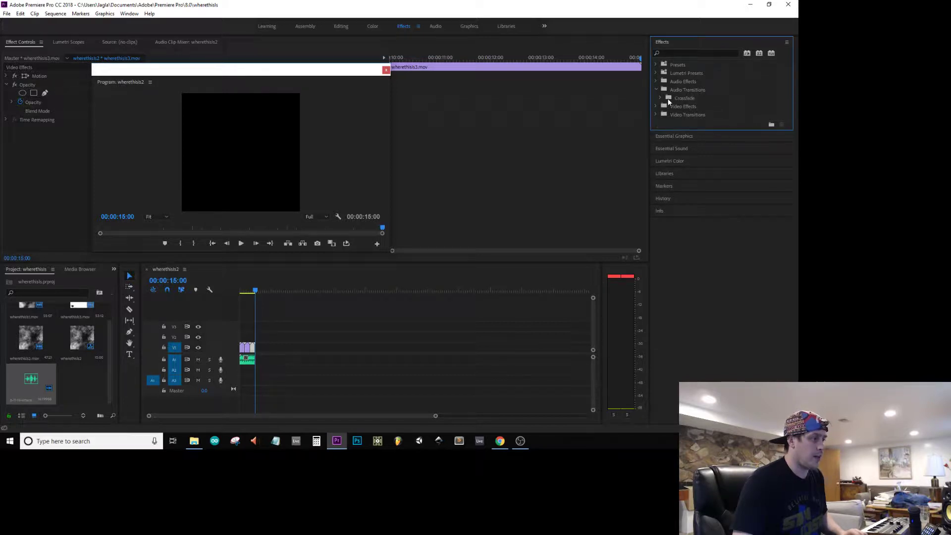
pyautogui.click(661, 98)
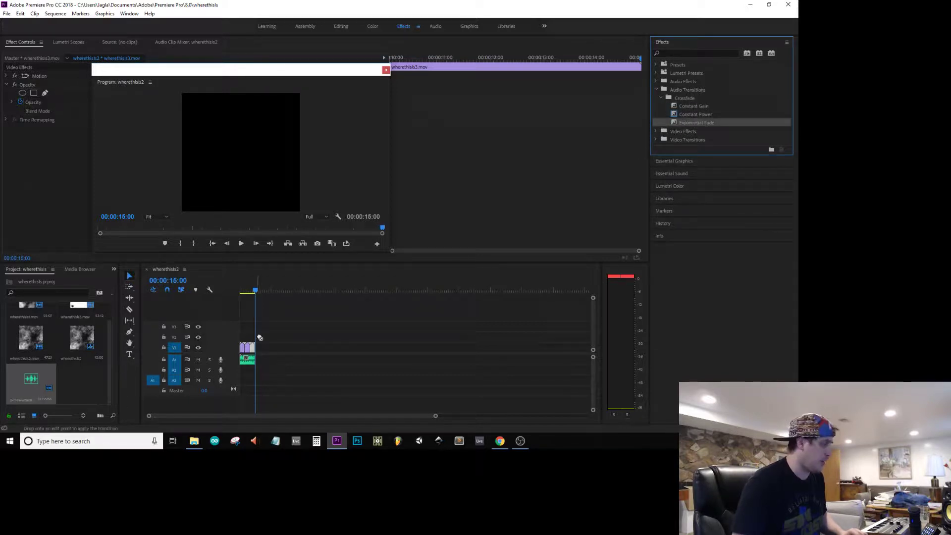
pyautogui.doubleClick(256, 360)
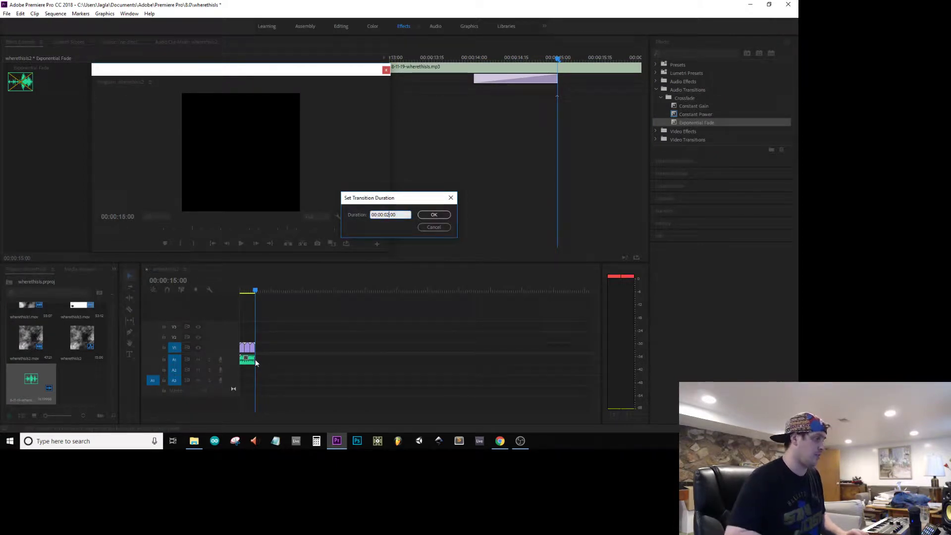
pyautogui.press('Return')
# Step: Export the sequence as H.264 with the Copy of inst-pom-internet-try3 preset, named wherethisIs-web-1 in dailyRenders2019
pyautogui.press('Home')
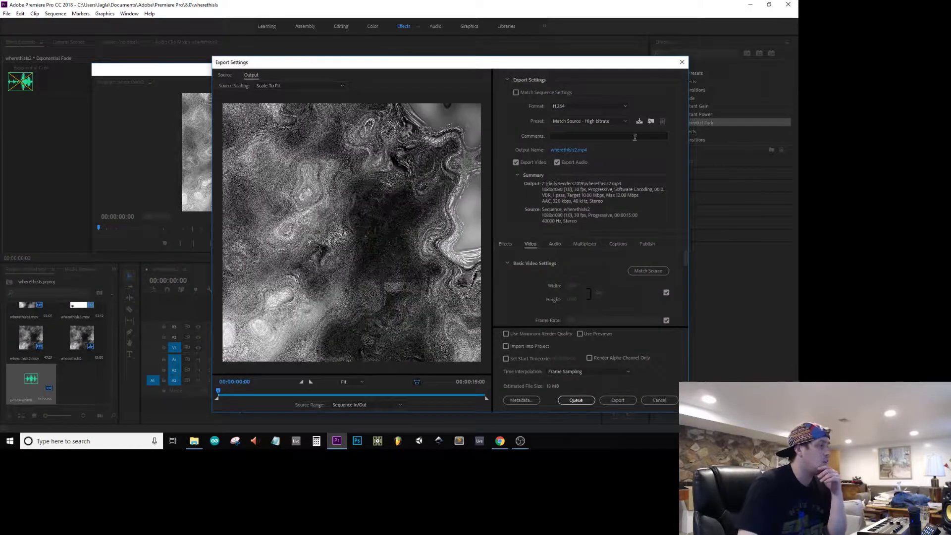
pyautogui.click(589, 121)
pyautogui.click(602, 141)
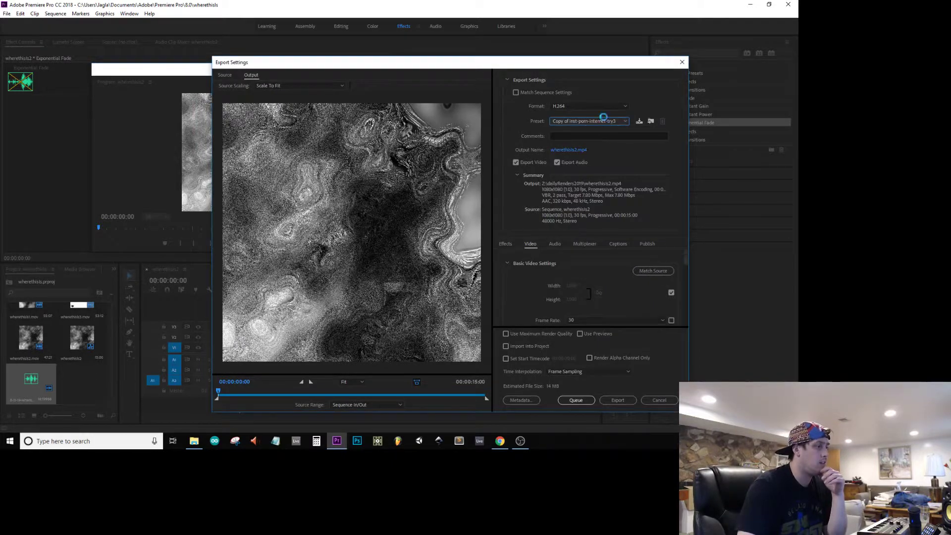
pyautogui.click(566, 149)
pyautogui.press('Right')
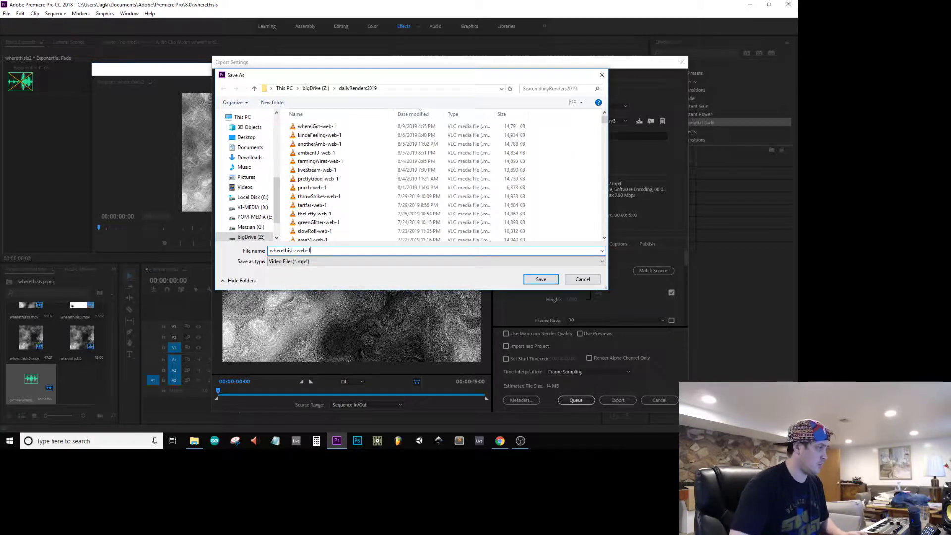
pyautogui.write('-web-1')
pyautogui.press('Return')
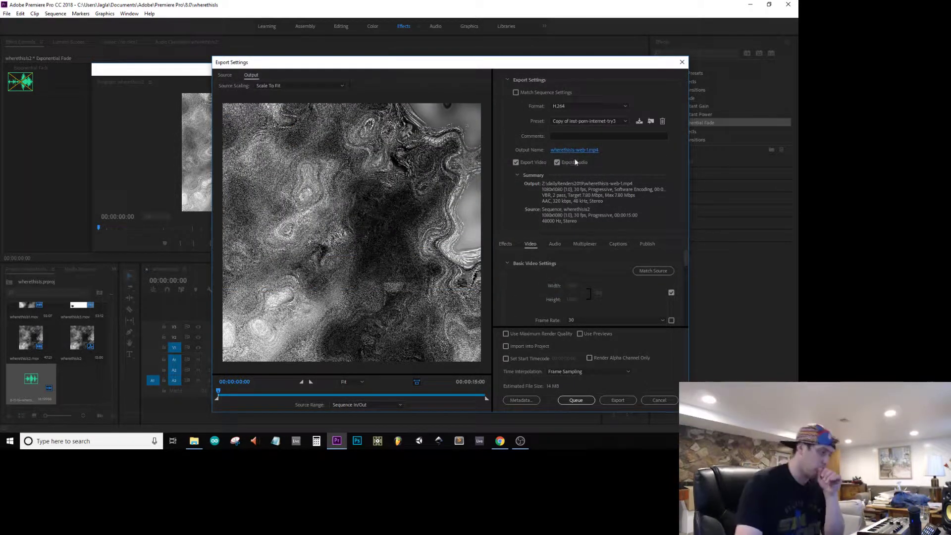
pyautogui.click(615, 403)
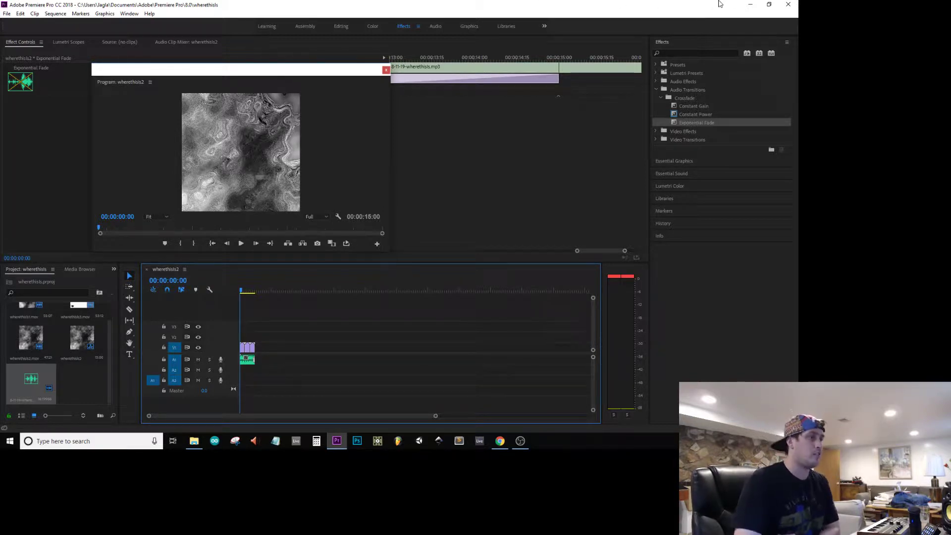
# Step: Play the exported wherethisIs-web-1 video from dailyRenders2019 in VLC to check it, and close the player
pyautogui.click(194, 440)
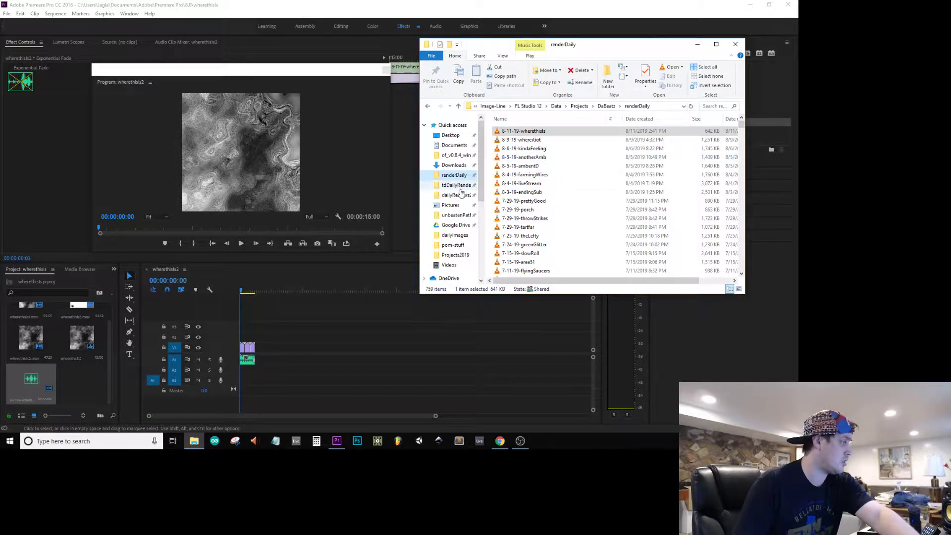
pyautogui.click(453, 195)
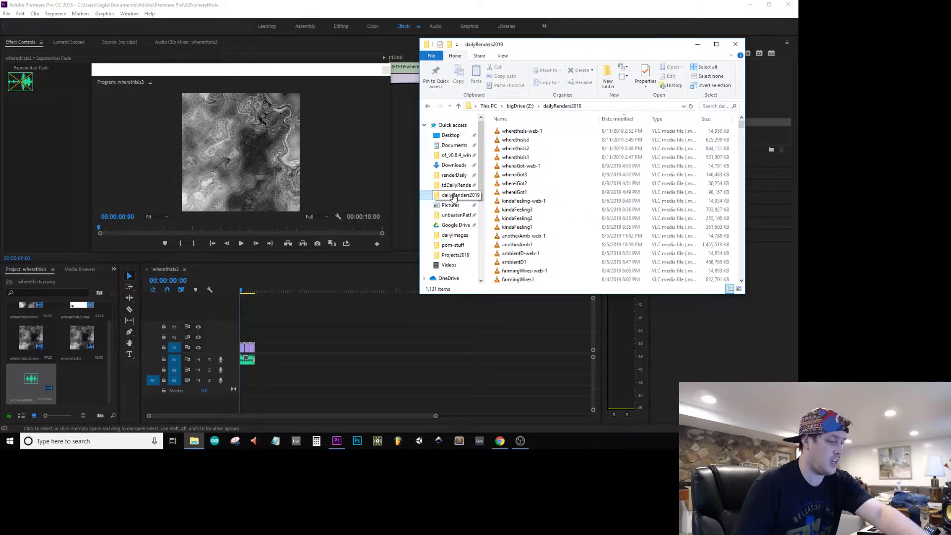
pyautogui.rightClick(528, 133)
pyautogui.click(548, 140)
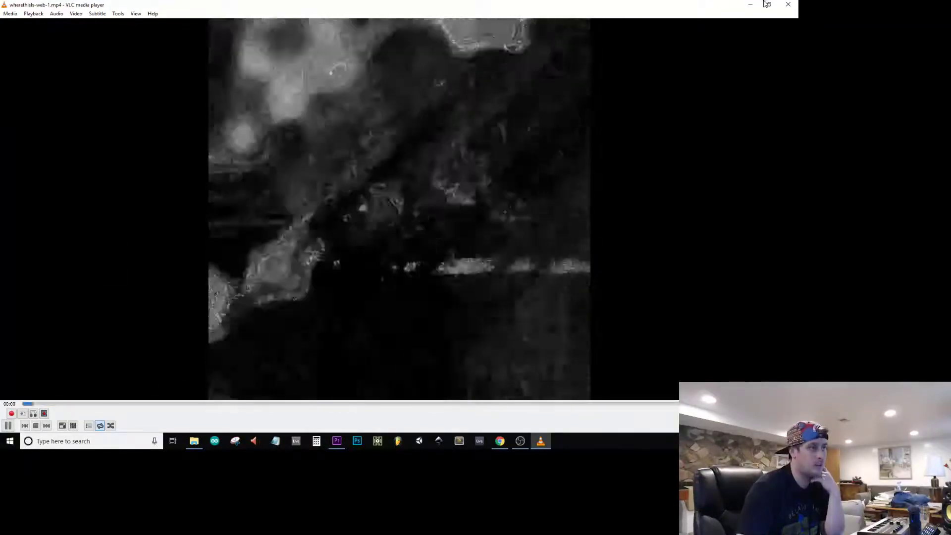
pyautogui.click(788, 4)
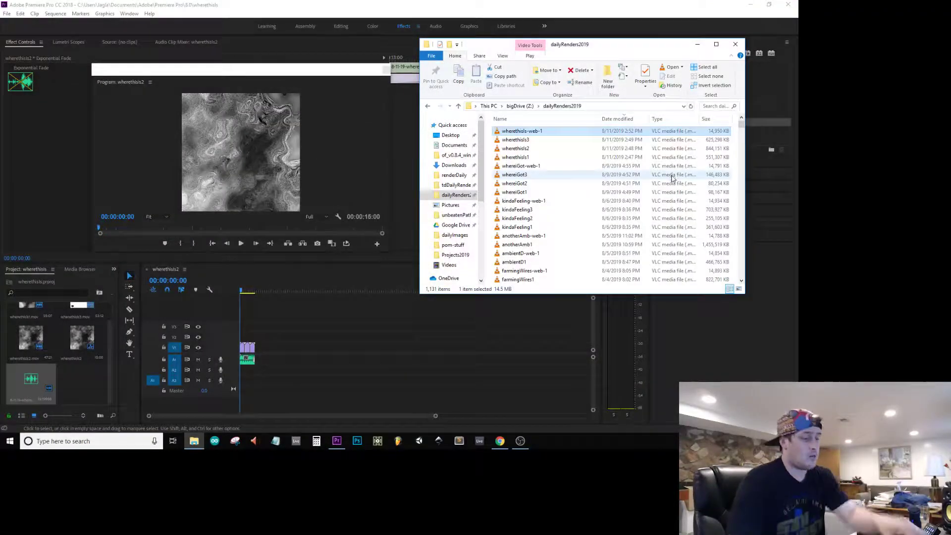
# Step: Close the File Explorer window and exit Premiere Pro
pyautogui.click(735, 44)
pyautogui.click(786, 5)
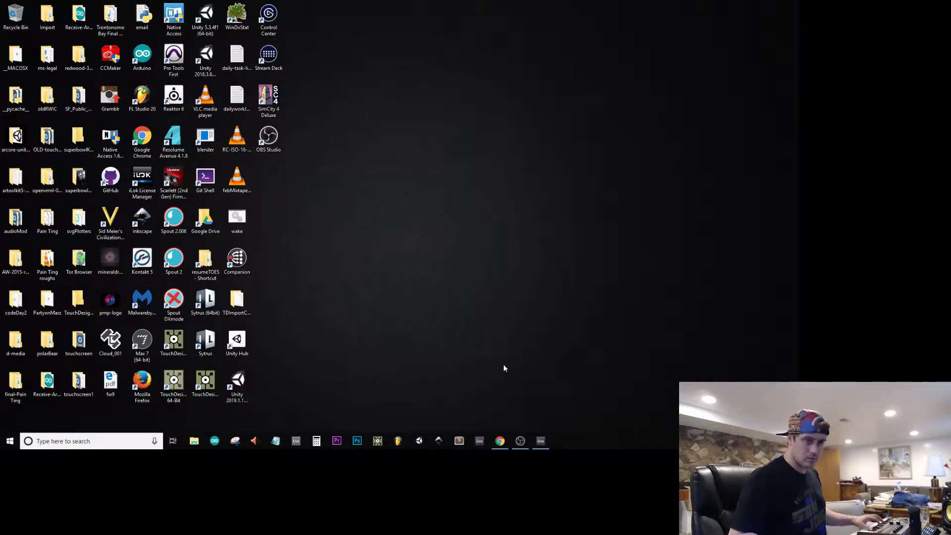
# Step: Switch to Ableton Live, show the Arrangement View and set the tempo to 74 BPM
pyautogui.click(541, 441)
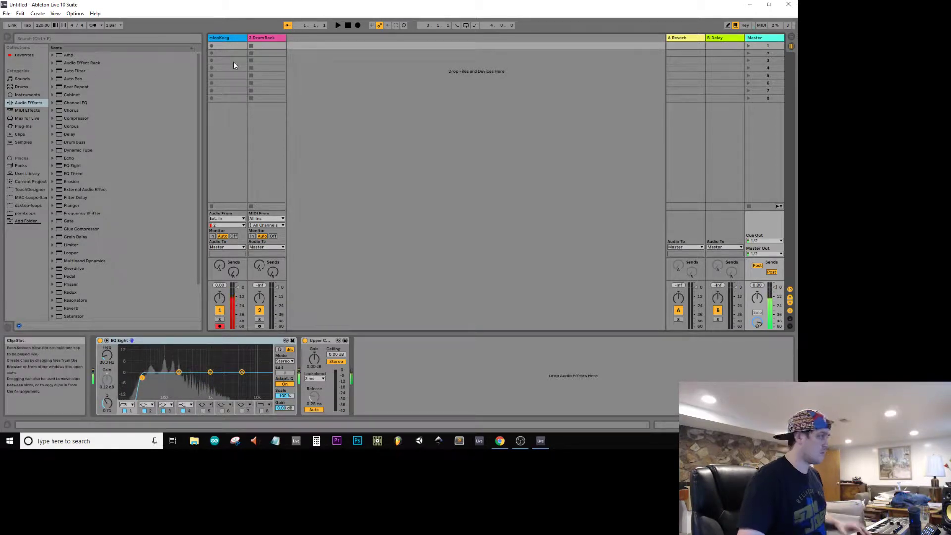
pyautogui.press('Tab')
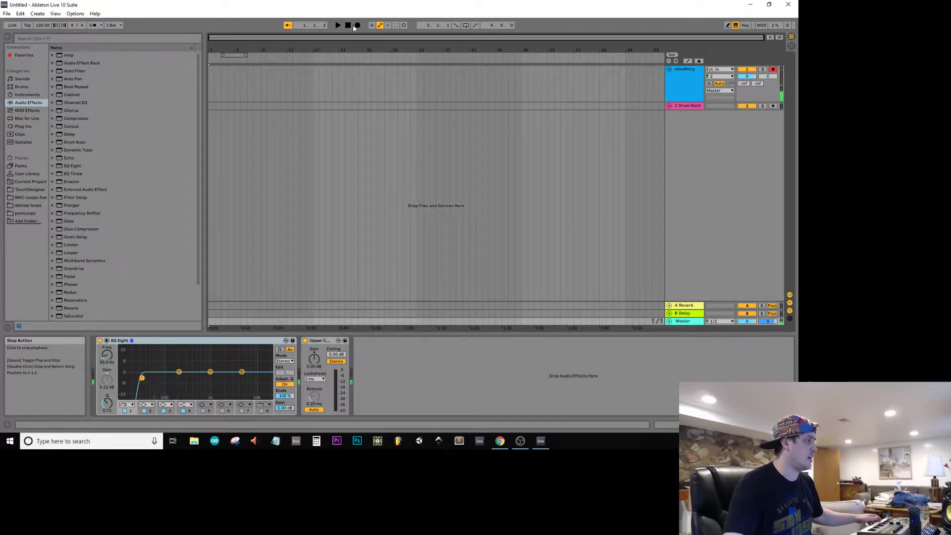
pyautogui.click(43, 25)
pyautogui.moveTo(43, 26); pyautogui.dragTo(43, 48)
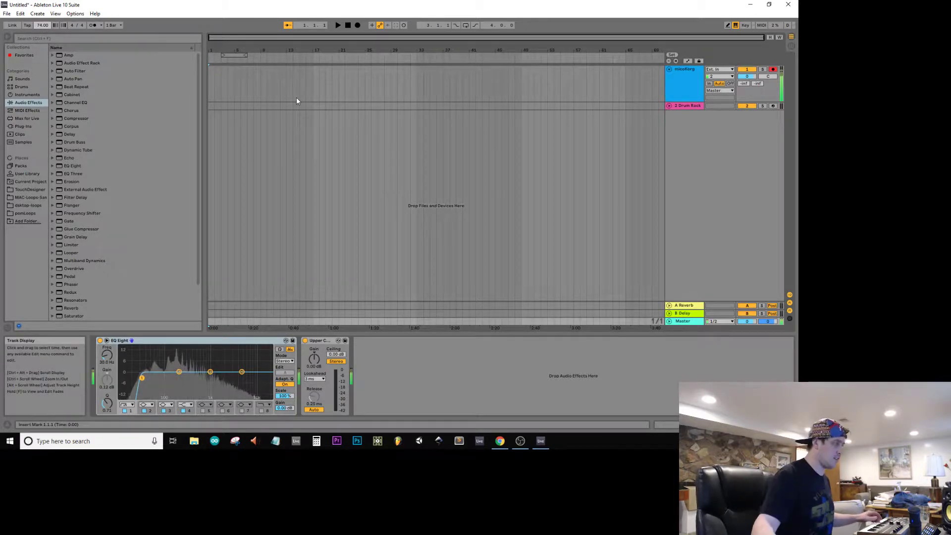
# Step: Set the global quantization to None and turn on the metronome
pyautogui.click(113, 26)
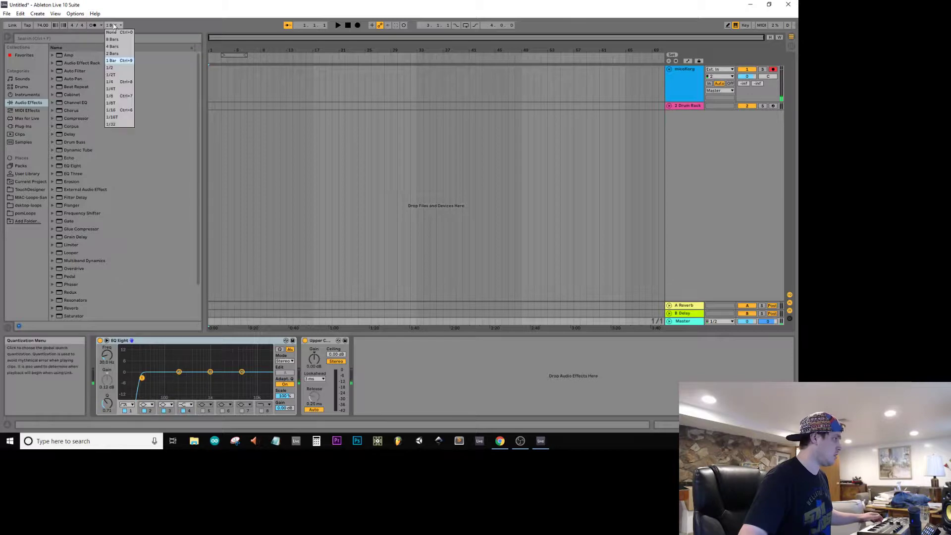
pyautogui.click(112, 32)
pyautogui.click(93, 25)
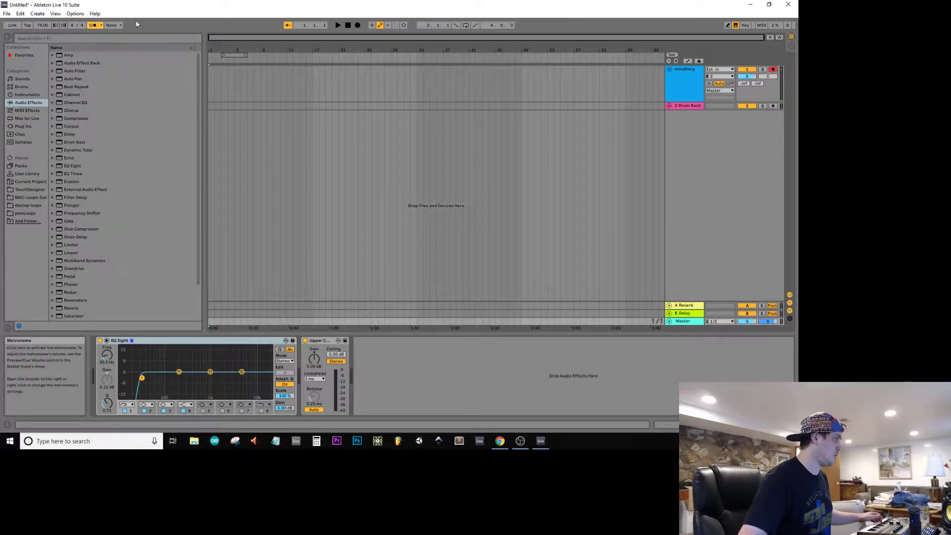
# Step: Record about four bars of microKorg audio into the arrangement and fit the loop range to the recorded clip
pyautogui.click(357, 25)
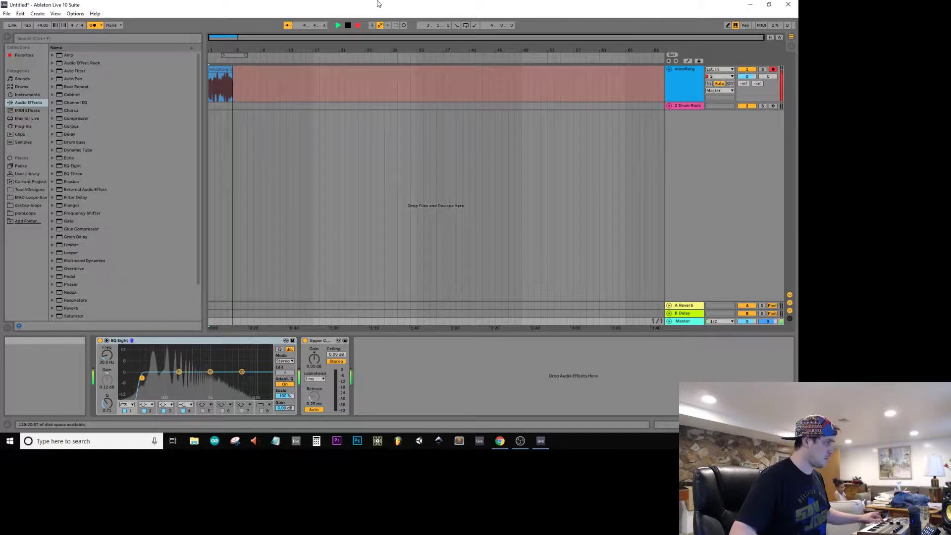
pyautogui.press('space')
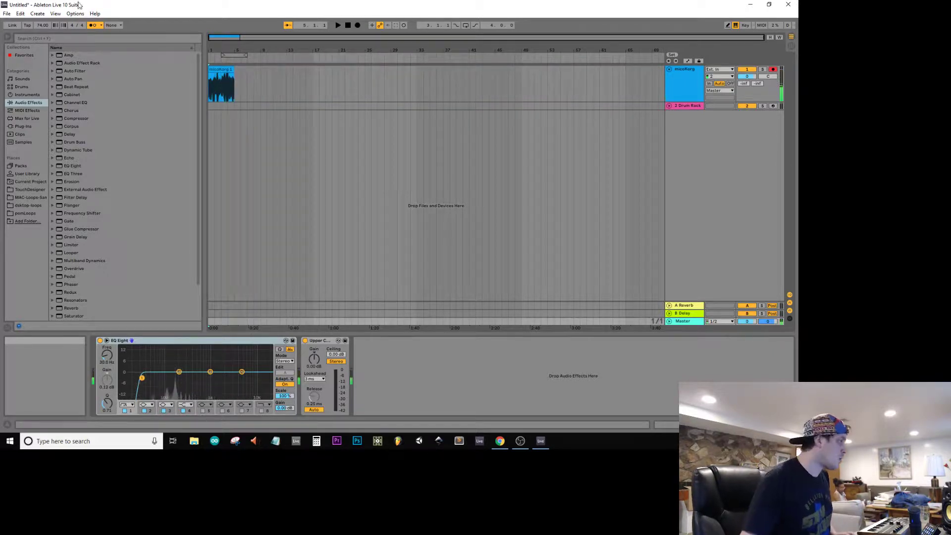
pyautogui.moveTo(230, 55); pyautogui.dragTo(214, 55)
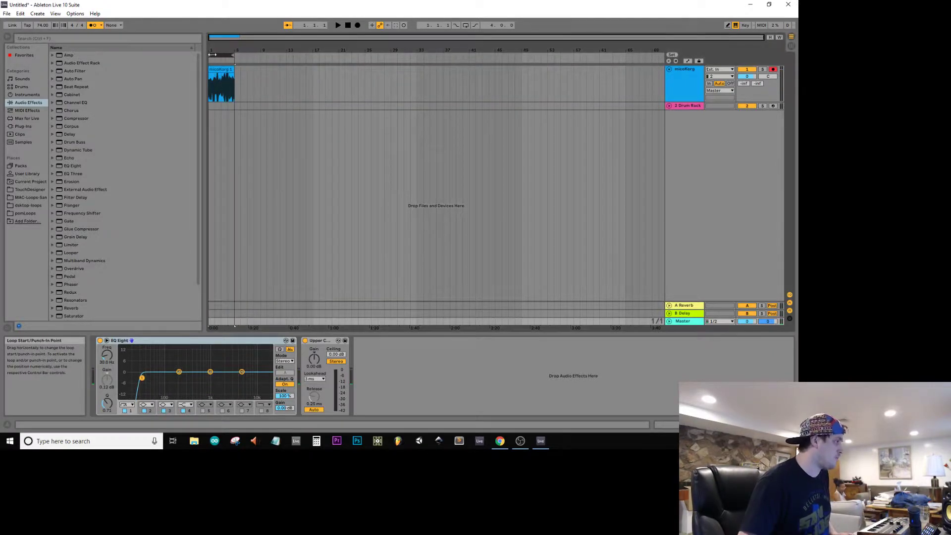
# Step: Disarm the microKorg track and rename it bass
pyautogui.click(773, 70)
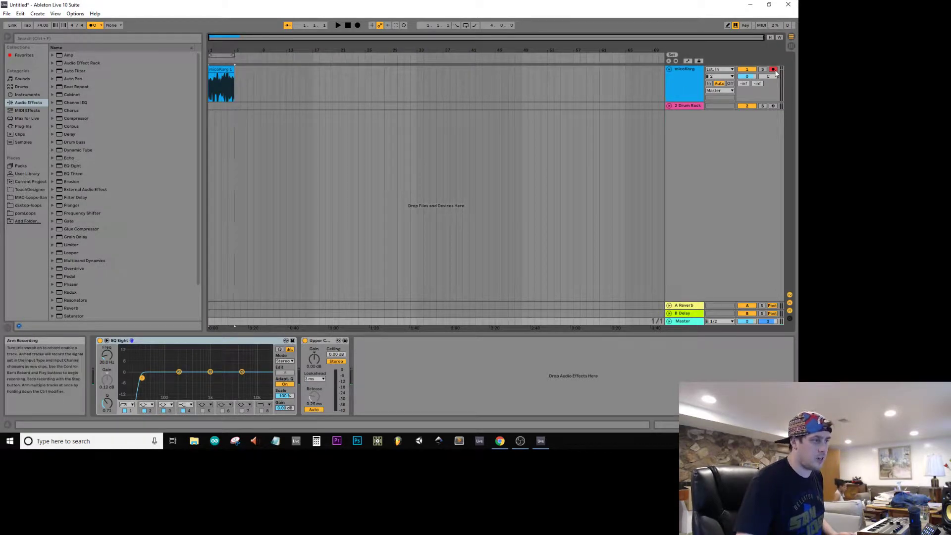
pyautogui.click(686, 72)
pyautogui.hotkey('ctrl', 'r')
pyautogui.write('bass')
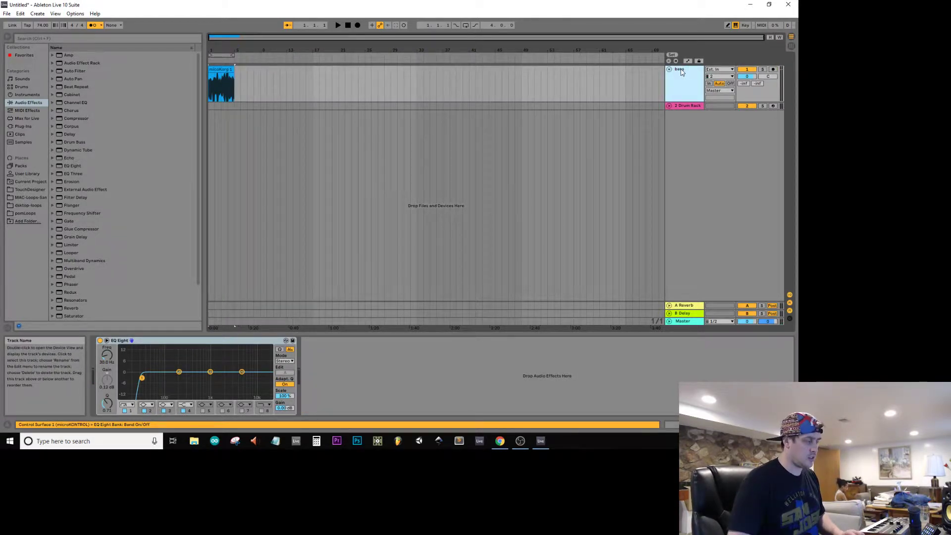
pyautogui.press('Return')
# Step: Play back the recorded bass clip and turn on the arrangement loop
pyautogui.press('space')
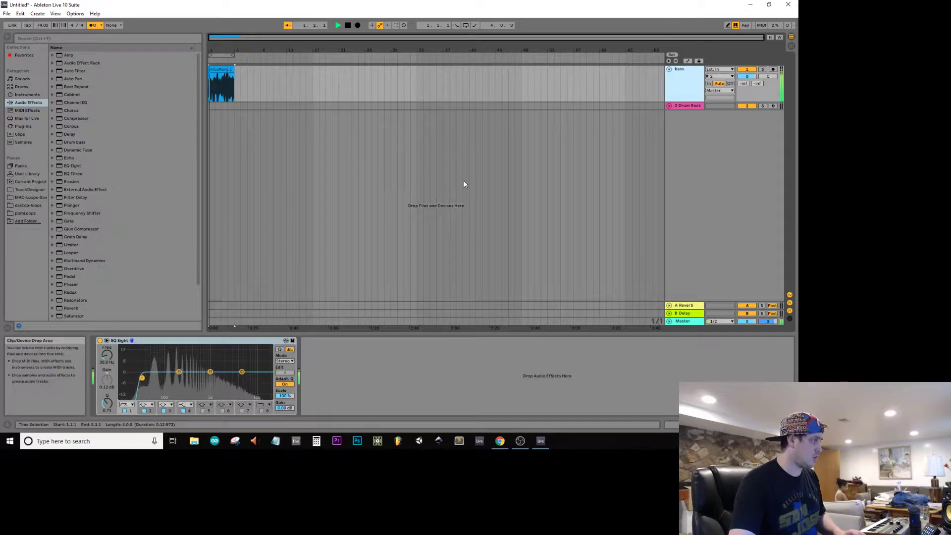
pyautogui.click(215, 70)
pyautogui.click(466, 25)
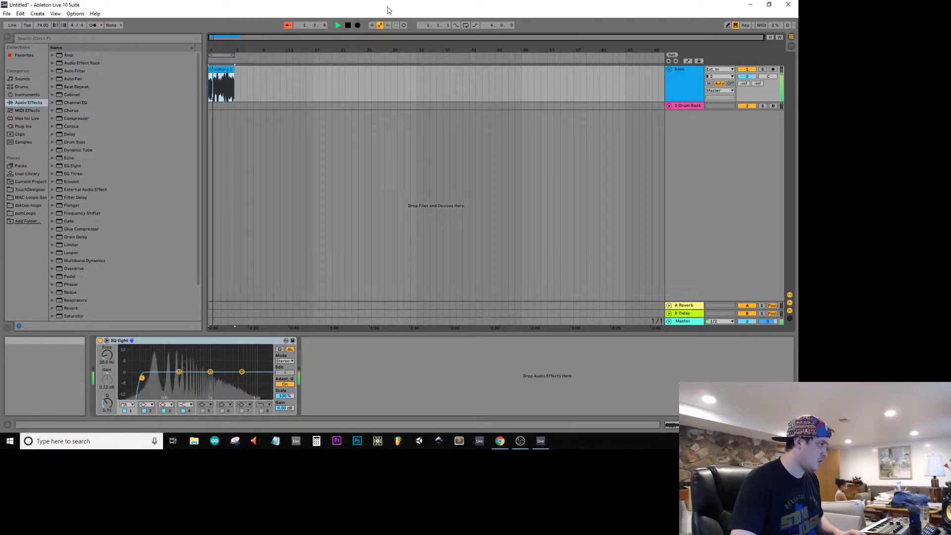
# Step: Select the Drum Rack track and open the Kick Drums folder of TriSamples - 808 Trapstep Pack Vol 2 in pomLoops
pyautogui.click(699, 105)
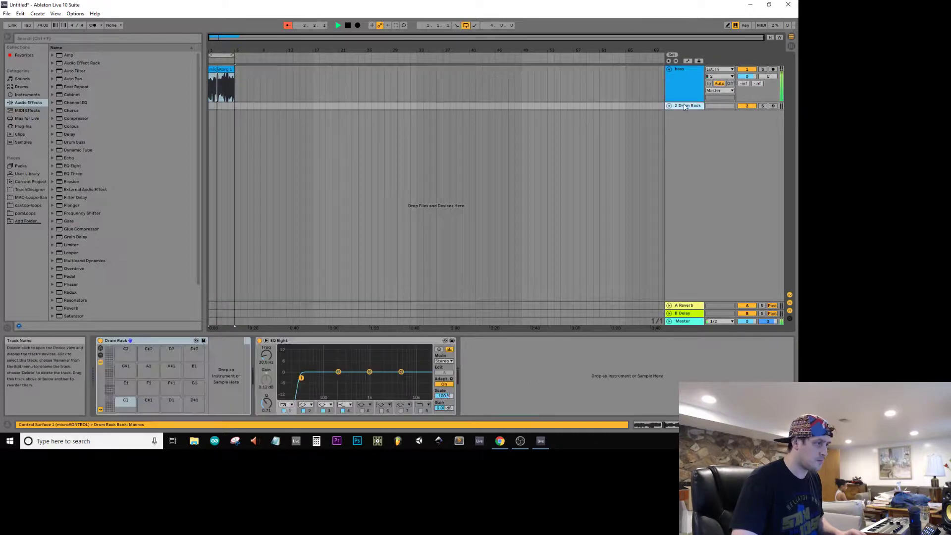
pyautogui.click(25, 213)
pyautogui.doubleClick(79, 82)
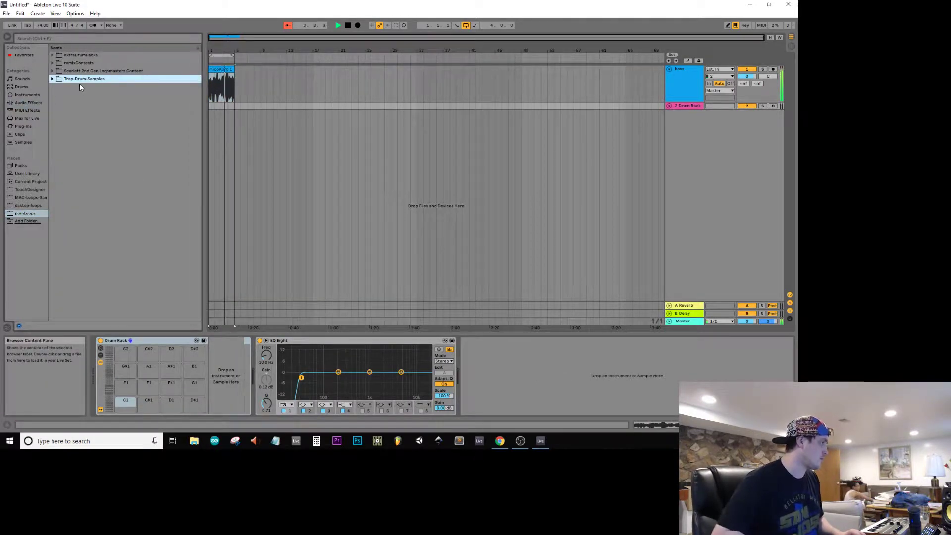
pyautogui.press('Down')
pyautogui.press('Down')
pyautogui.press('Down')
pyautogui.press('Down')
pyautogui.press('Right')
pyautogui.press('Down')
pyautogui.press('Down')
pyautogui.press('Down')
pyautogui.press('Down')
pyautogui.press('Down')
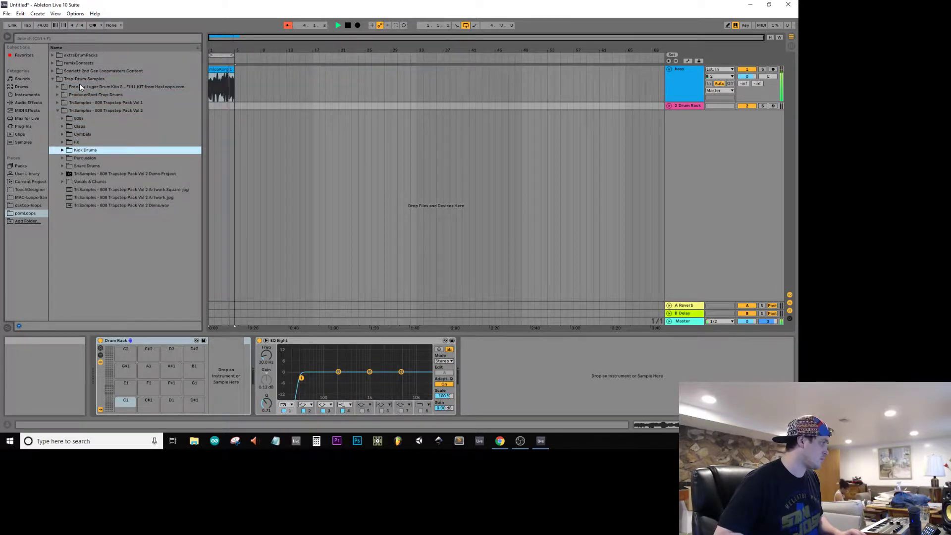
pyautogui.press('Right')
# Step: Audition the kick samples and load Kick Drum 003 Broken.wav onto the Drum Rack's C1 pad
pyautogui.press('Down')
pyautogui.press('Down')
pyautogui.press('Down')
pyautogui.press('Down')
pyautogui.press('Up')
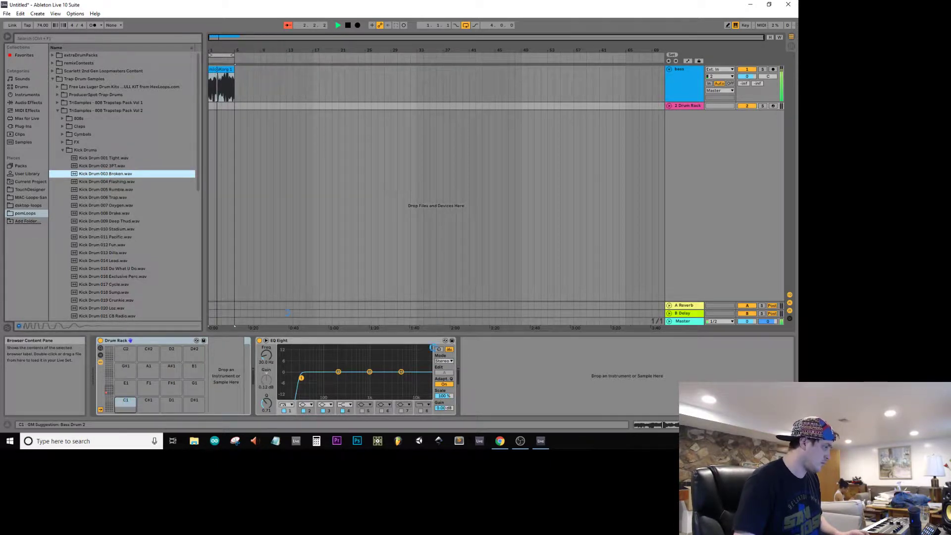
# Step: Load Clap 001 808 Bright.wav onto the Drum Rack's C#1 pad and collapse the Claps folder
pyautogui.click(63, 127)
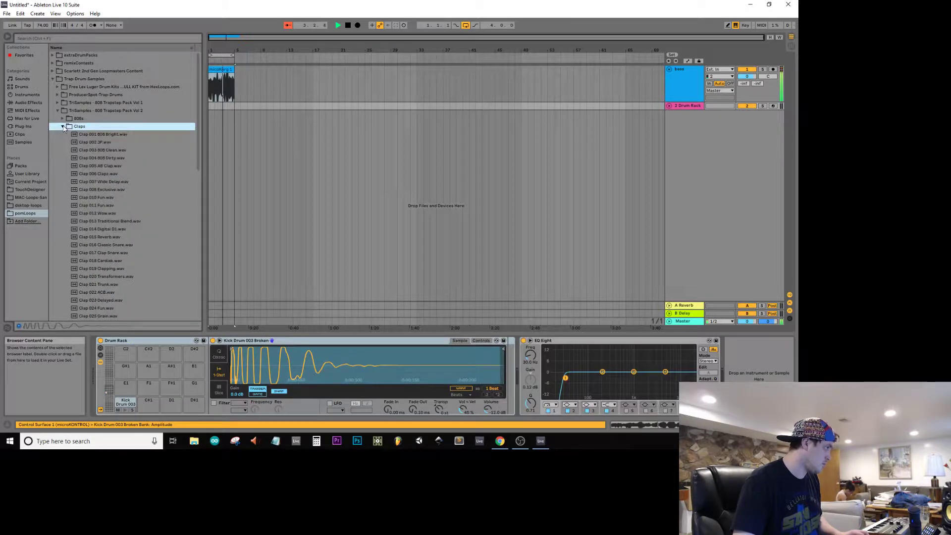
pyautogui.click(83, 136)
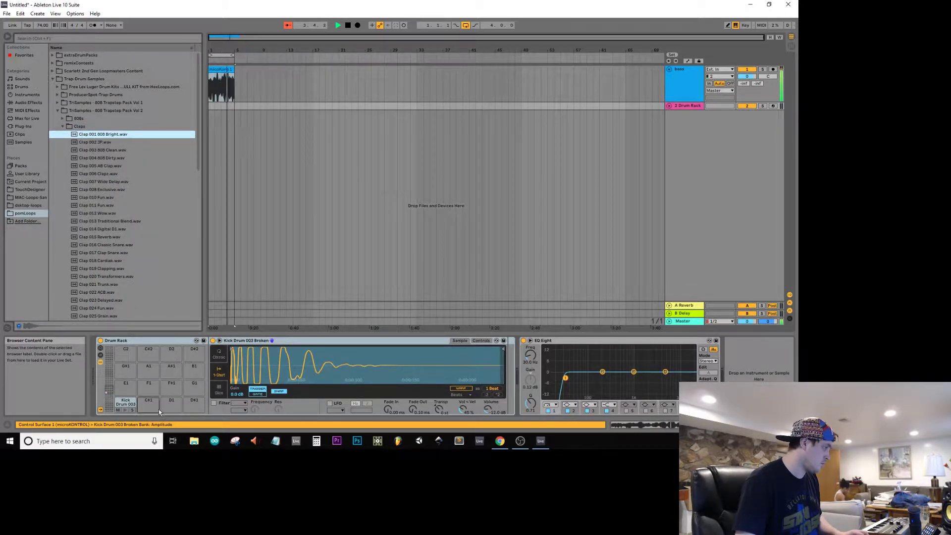
pyautogui.click(63, 126)
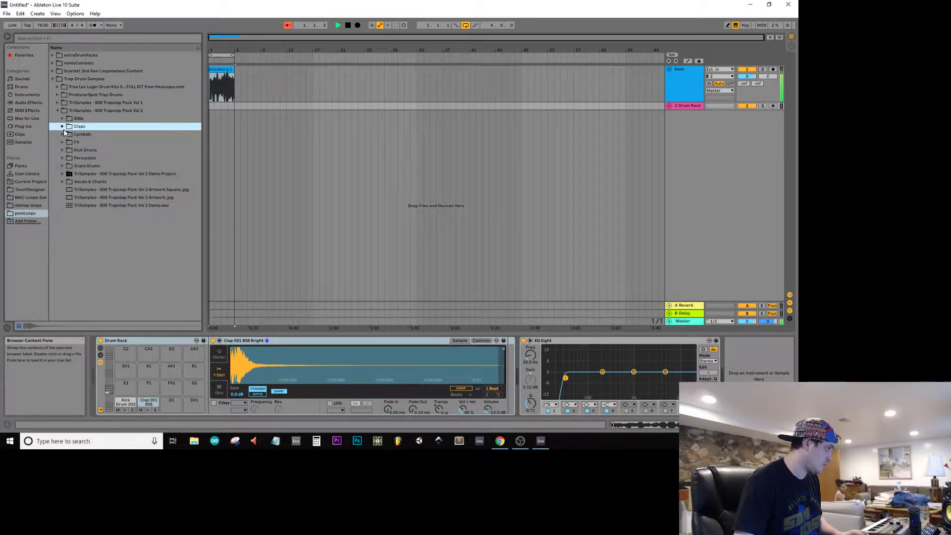
# Step: Fade out the end of the bass clip and trim off the excess past bar 5
pyautogui.click(228, 71)
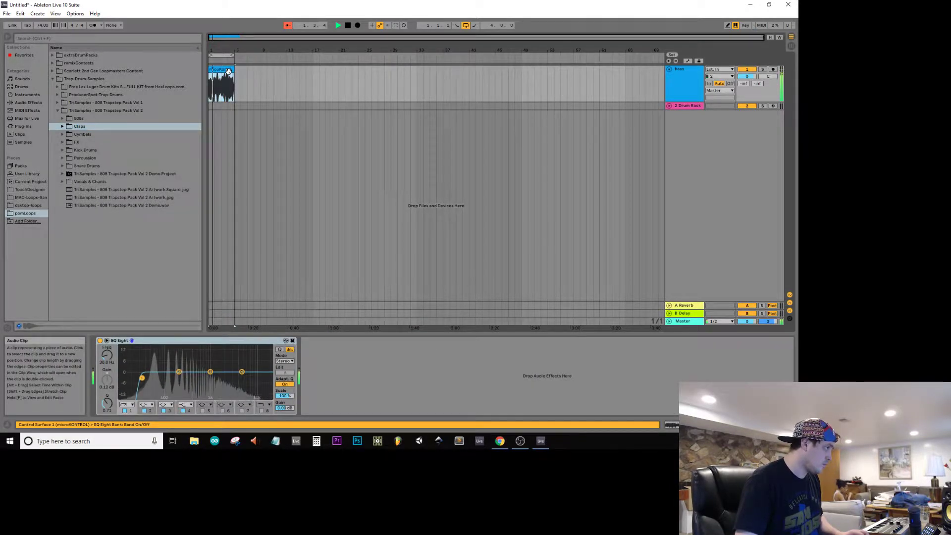
pyautogui.keyDown('ctrl'); pyautogui.scroll(5, 233, 71); pyautogui.keyUp('ctrl')
pyautogui.keyDown('ctrl'); pyautogui.scroll(3, 239, 70); pyautogui.keyUp('ctrl')
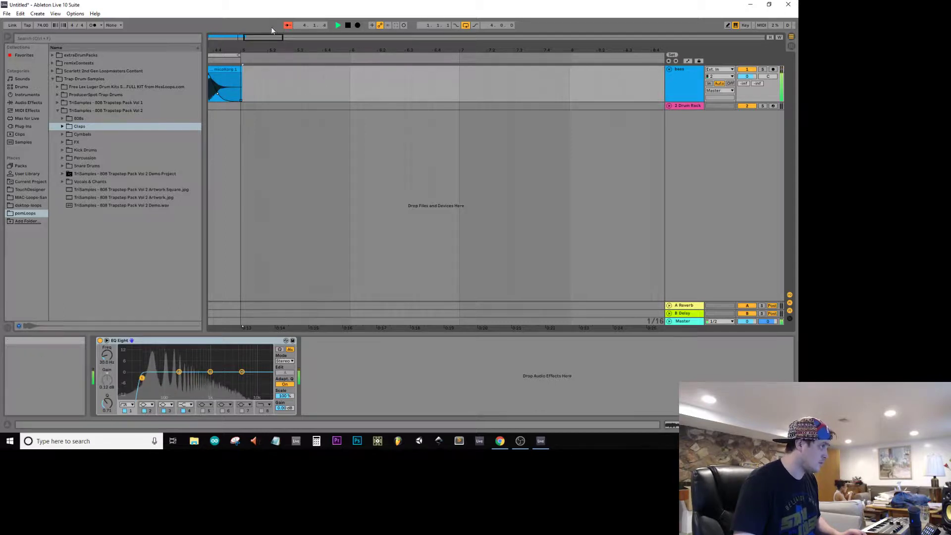
pyautogui.moveTo(264, 37)
pyautogui.mouseDown()
pyautogui.moveTo(259, 25)
pyautogui.moveTo(270, 30)
pyautogui.moveTo(258, 30)
pyautogui.moveTo(267, 33)
pyautogui.moveTo(256, 47)
pyautogui.mouseUp()
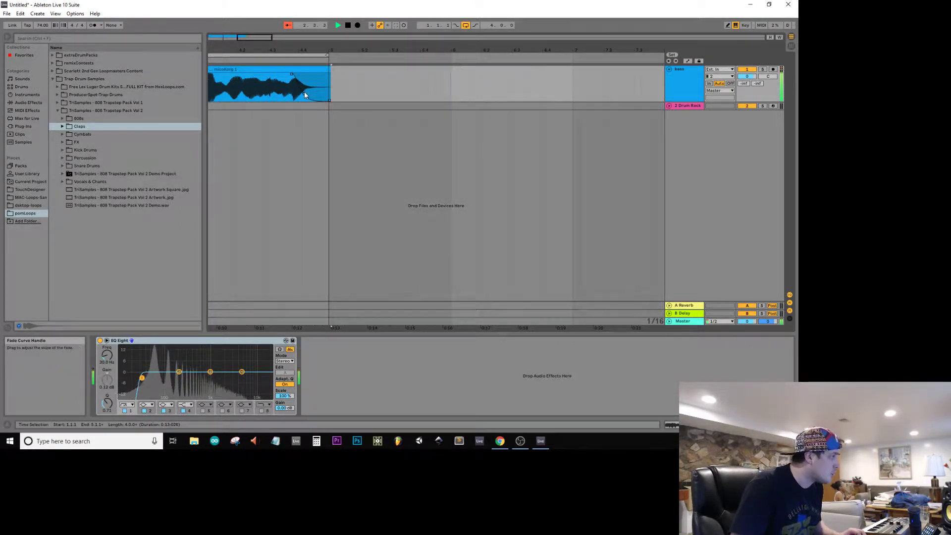
pyautogui.click(252, 61)
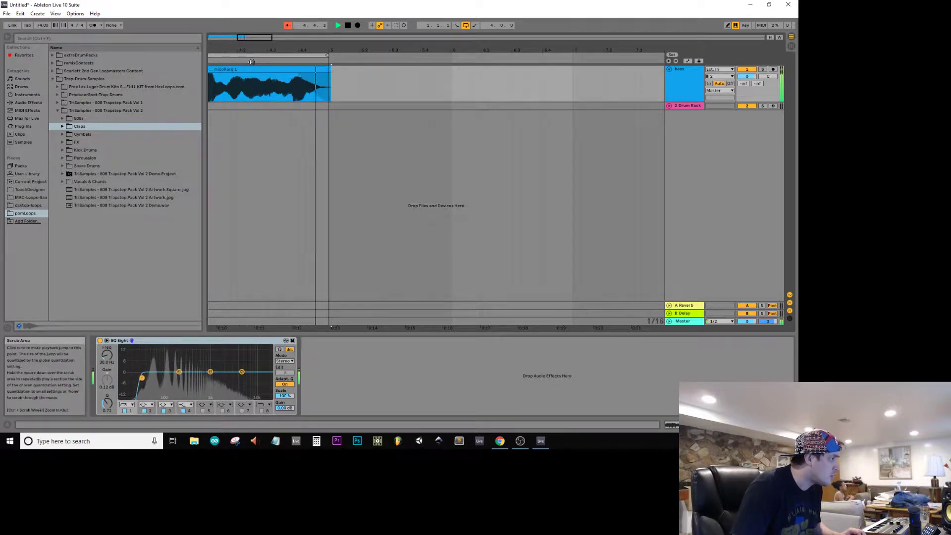
pyautogui.moveTo(354, 95); pyautogui.dragTo(311, 89)
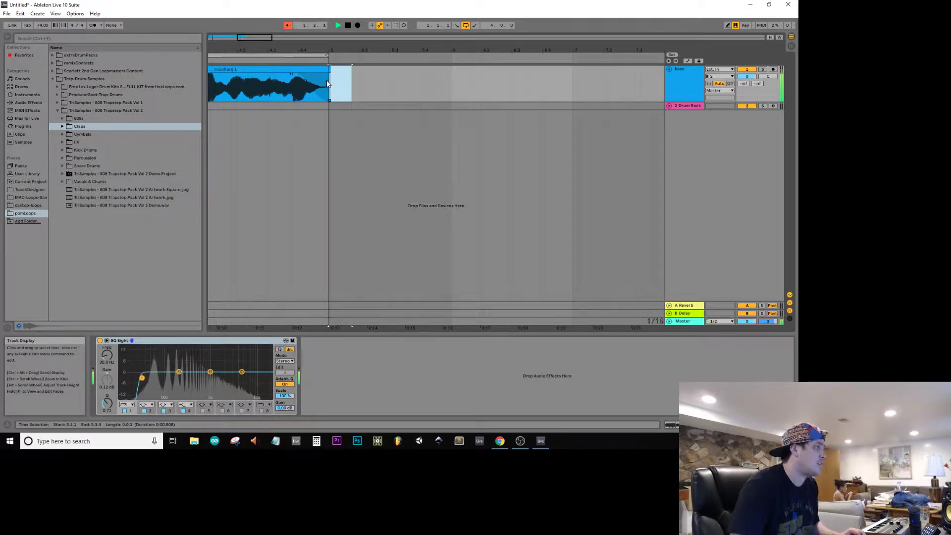
pyautogui.click(329, 84)
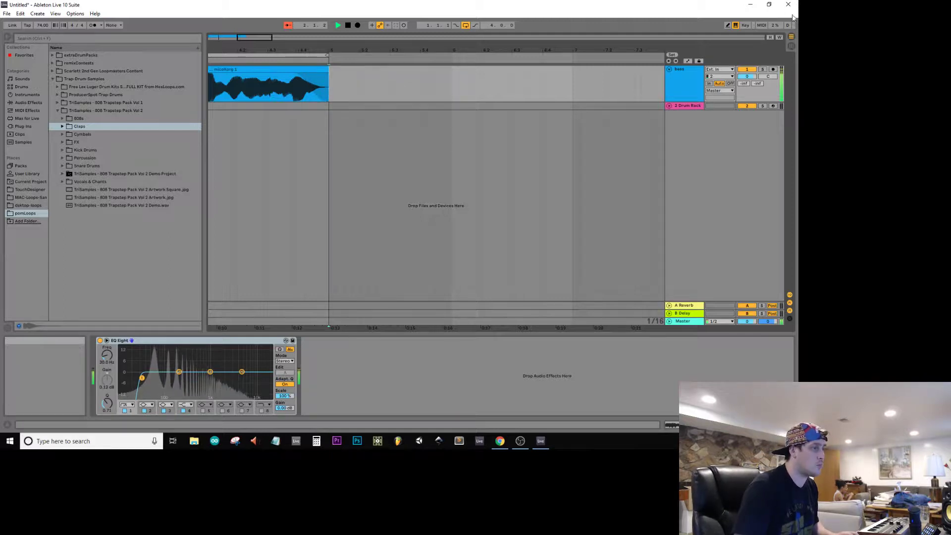
pyautogui.moveTo(254, 47); pyautogui.dragTo(393, 4)
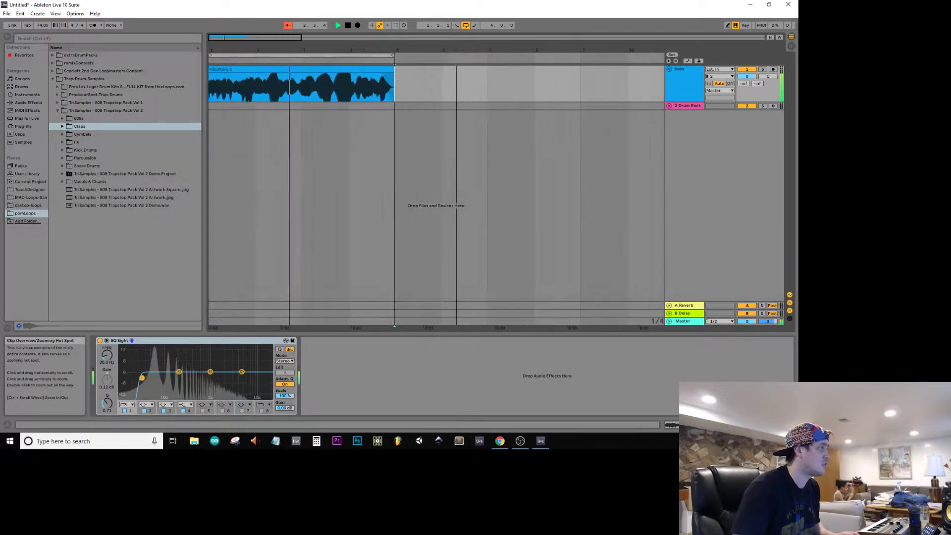
# Step: Load HiHat Closed 003 MC38.wav from the Cymbals folder onto the Drum Rack's D1 pad
pyautogui.click(687, 105)
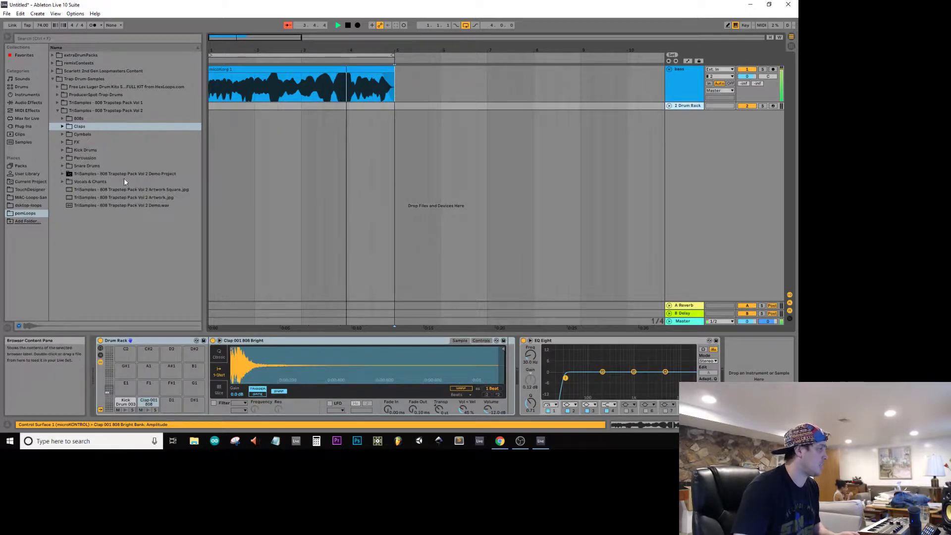
pyautogui.click(62, 134)
pyautogui.click(99, 198)
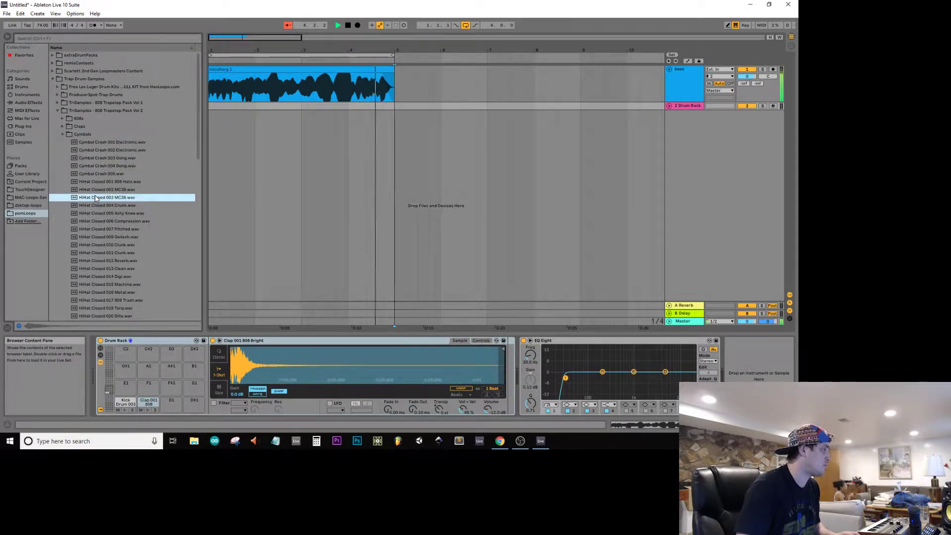
pyautogui.moveTo(176, 412); pyautogui.dragTo(173, 408)
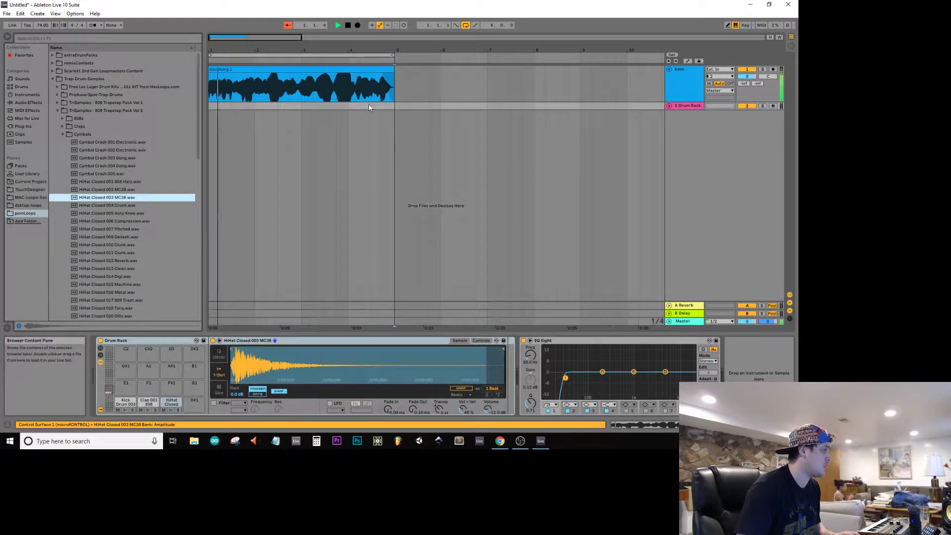
# Step: Create an empty one-bar MIDI clip on the Drum Rack track and move it to bar 1 of the arrangement
pyautogui.hotkey('shift', 'Tab')
pyautogui.press('Tab')
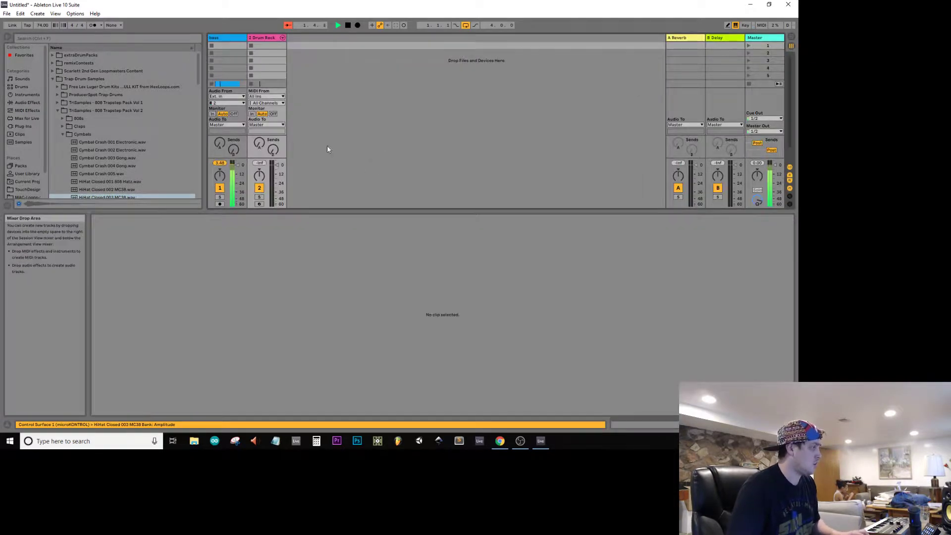
pyautogui.doubleClick(267, 47)
pyautogui.press('Tab')
pyautogui.moveTo(267, 47); pyautogui.dragTo(213, 107)
# Step: Add kick notes at 1.1.1 and 1.1.4 and a clap note at 1.2 in the drum clip
pyautogui.doubleClick(255, 263)
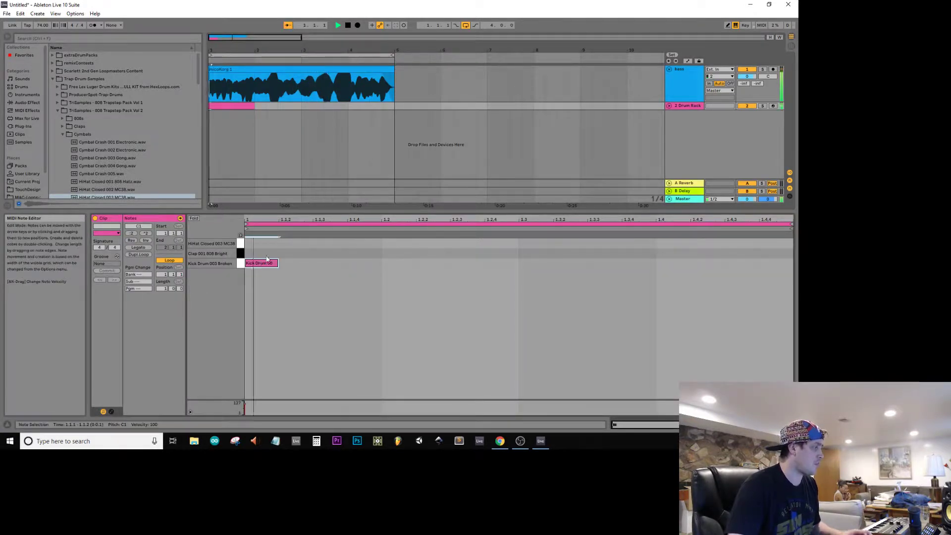
pyautogui.doubleClick(364, 263)
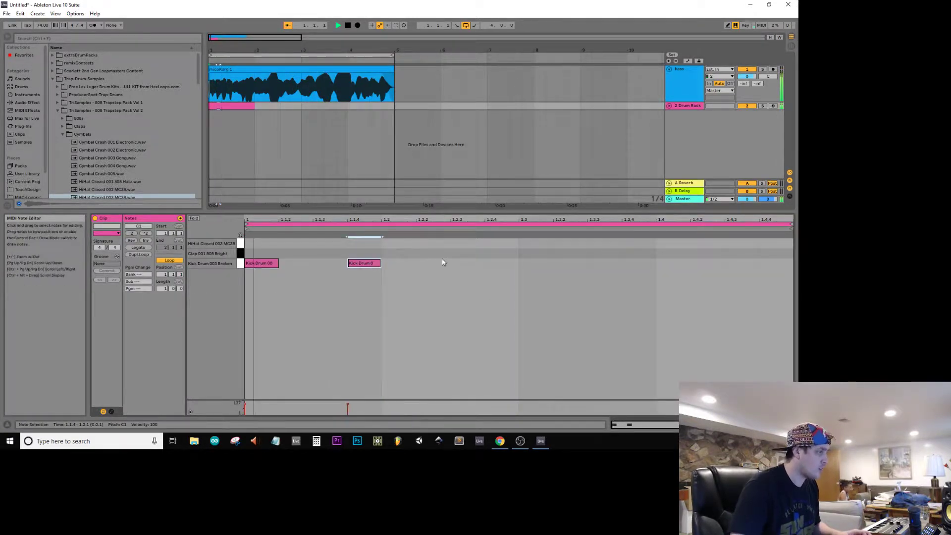
pyautogui.press('space')
pyautogui.click(388, 252)
pyautogui.doubleClick(389, 253)
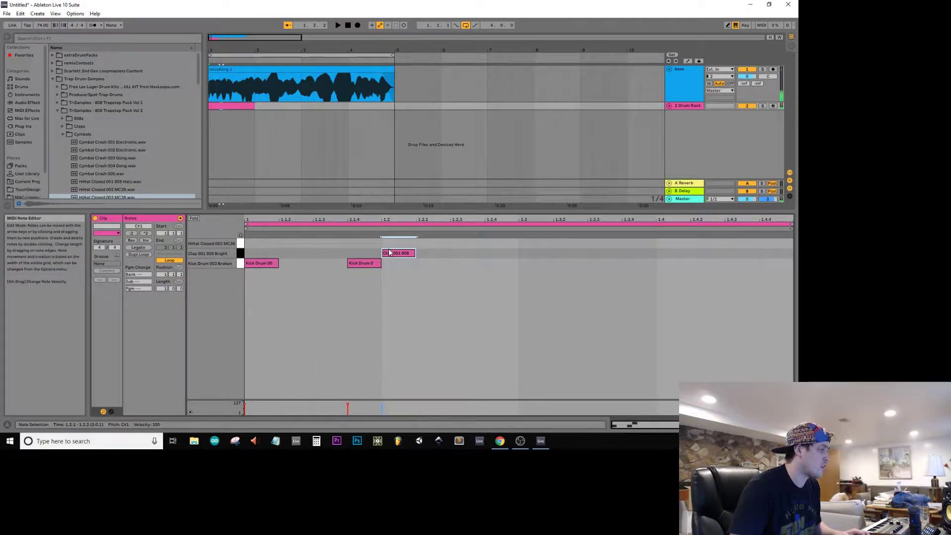
pyautogui.press('space')
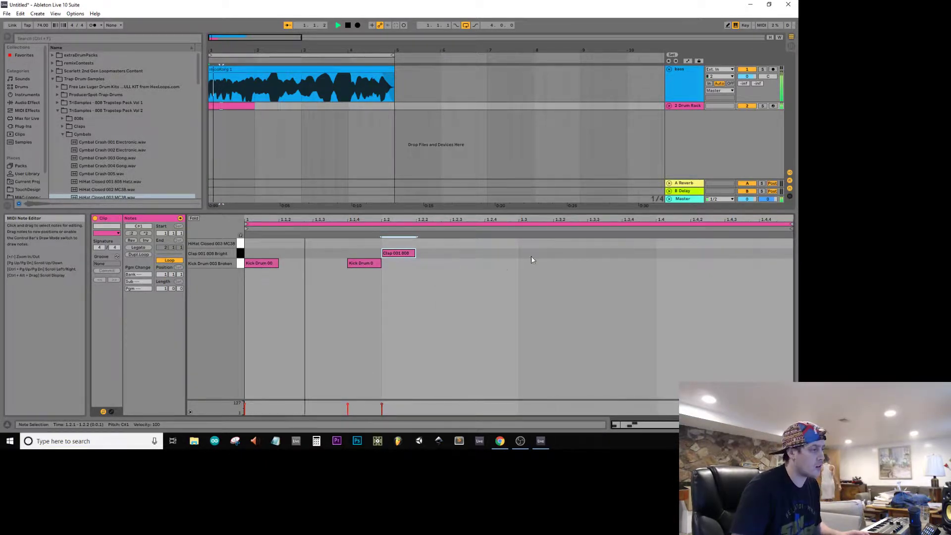
# Step: Add kick notes at 1.2.4 and 1.3.3 and a clap note at 1.4 in the drum clip
pyautogui.doubleClick(501, 263)
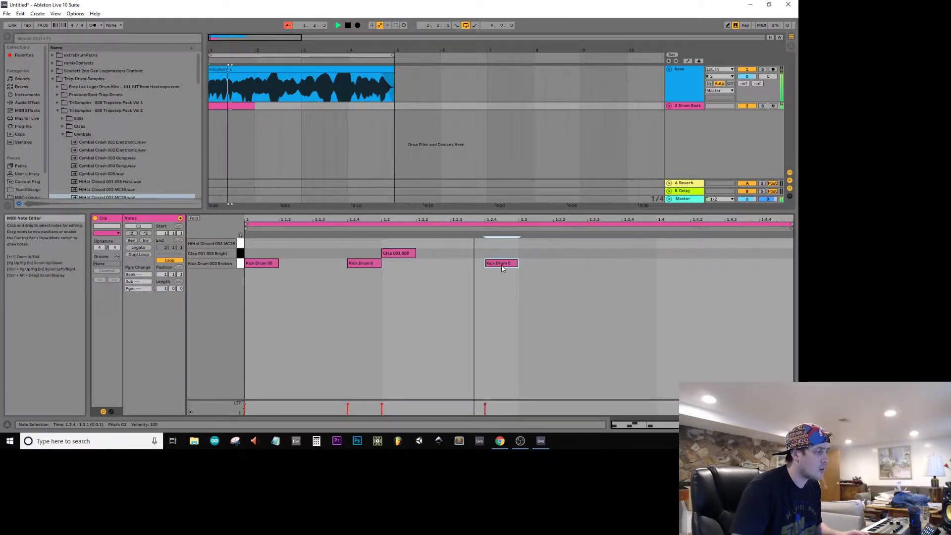
pyautogui.doubleClick(604, 263)
pyautogui.click(670, 248)
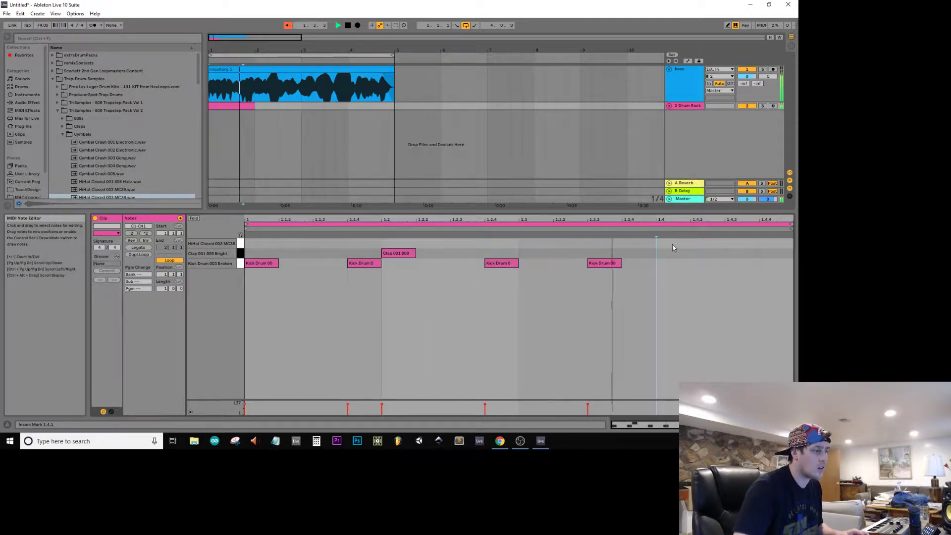
pyautogui.doubleClick(669, 253)
pyautogui.press('space')
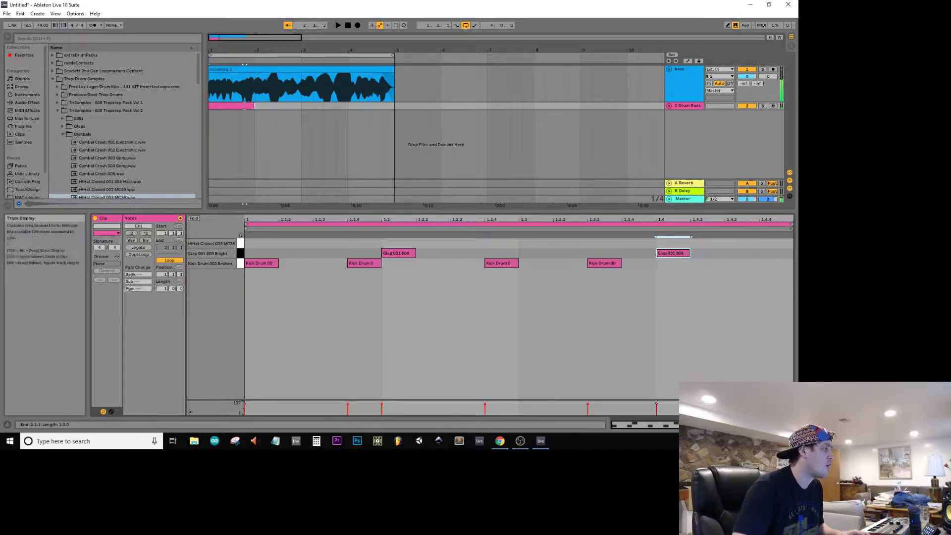
# Step: Extend the looped drum clip to bar 5 and draw closed hi-hat notes on every sixteenth of the bar
pyautogui.moveTo(253, 106); pyautogui.dragTo(395, 106)
pyautogui.press('space')
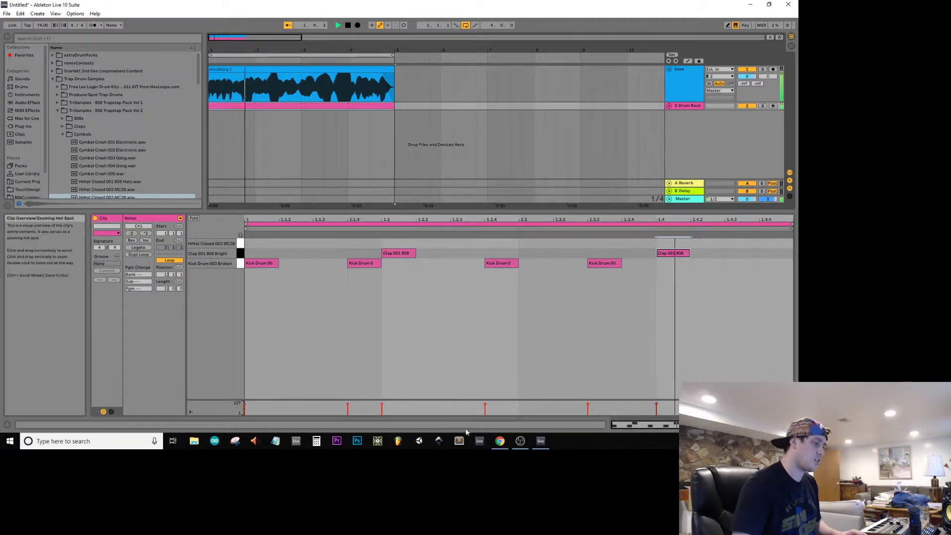
pyautogui.press('b')
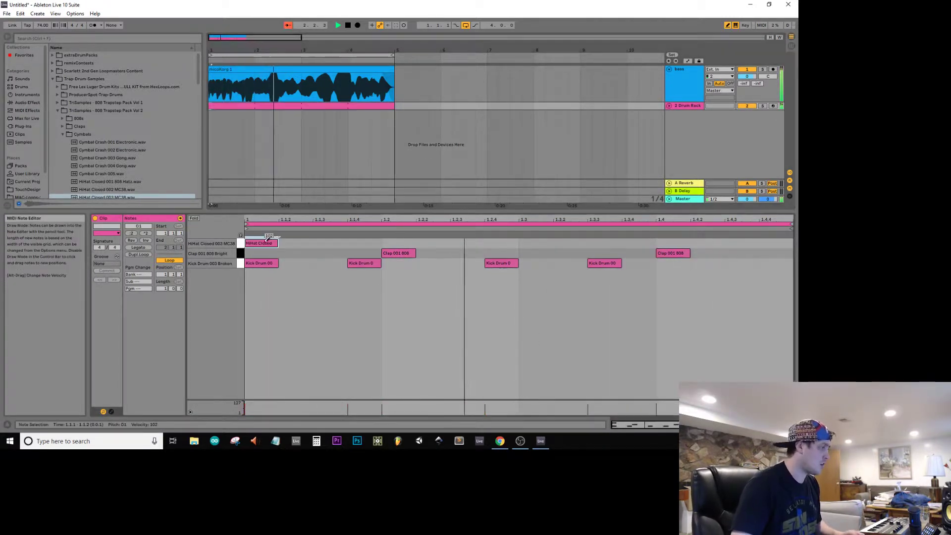
pyautogui.moveTo(257, 243); pyautogui.dragTo(787, 243)
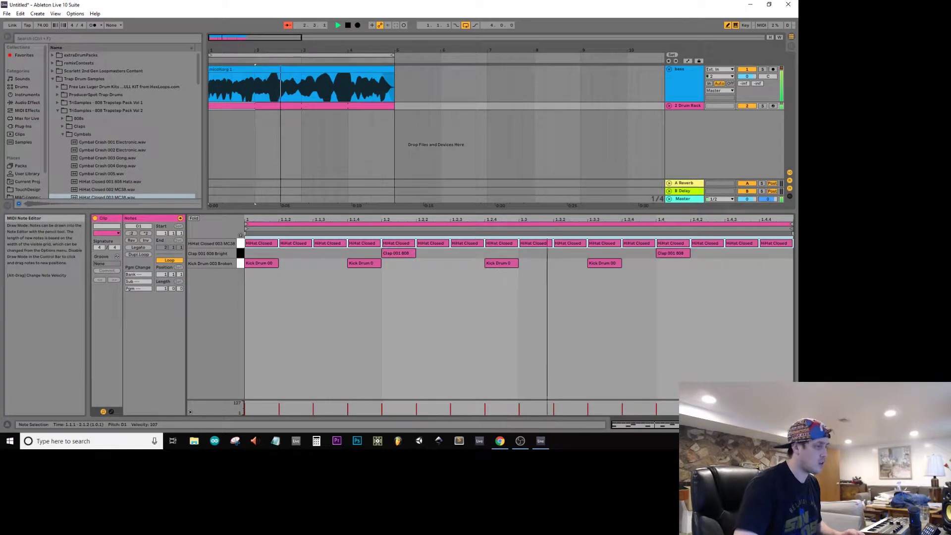
# Step: Fold the bass track in the arrangement while the loop plays
pyautogui.click(669, 69)
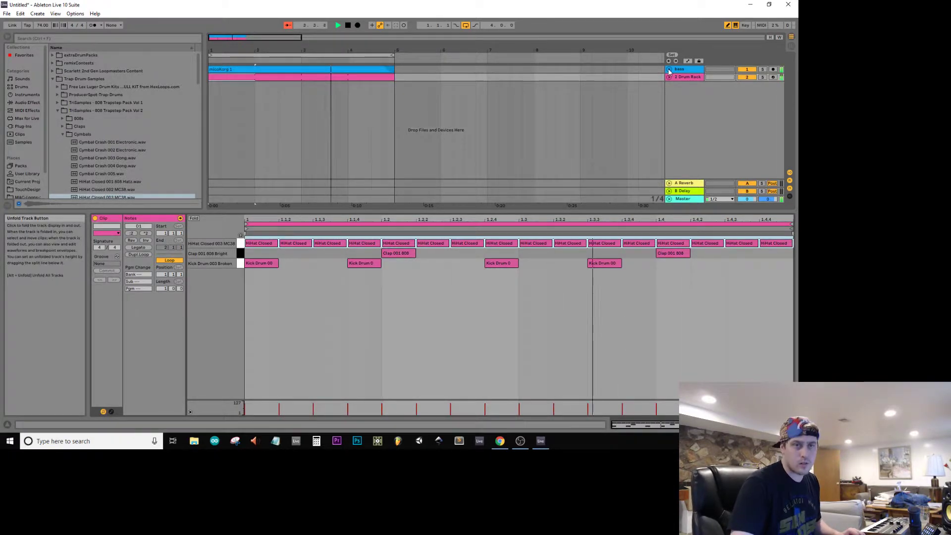
pyautogui.click(669, 70)
pyautogui.click(669, 69)
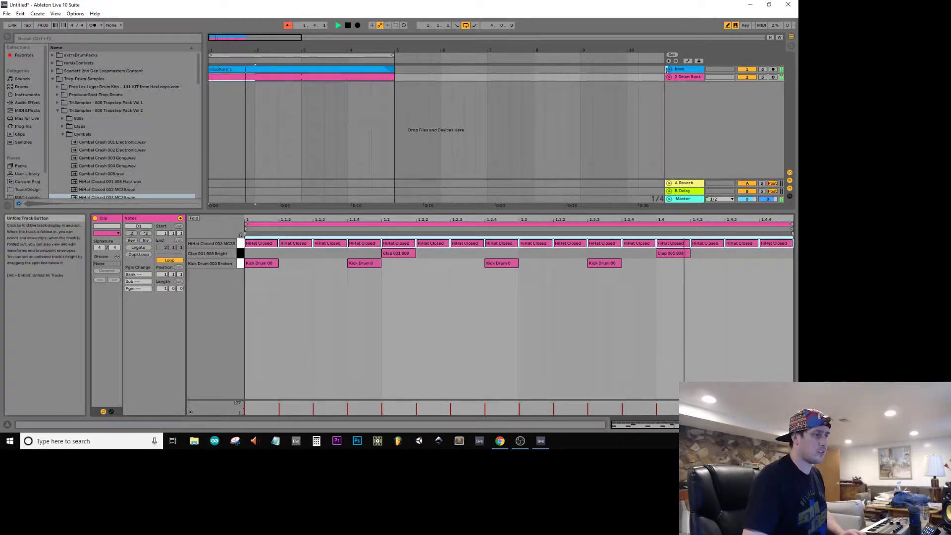
pyautogui.click(669, 69)
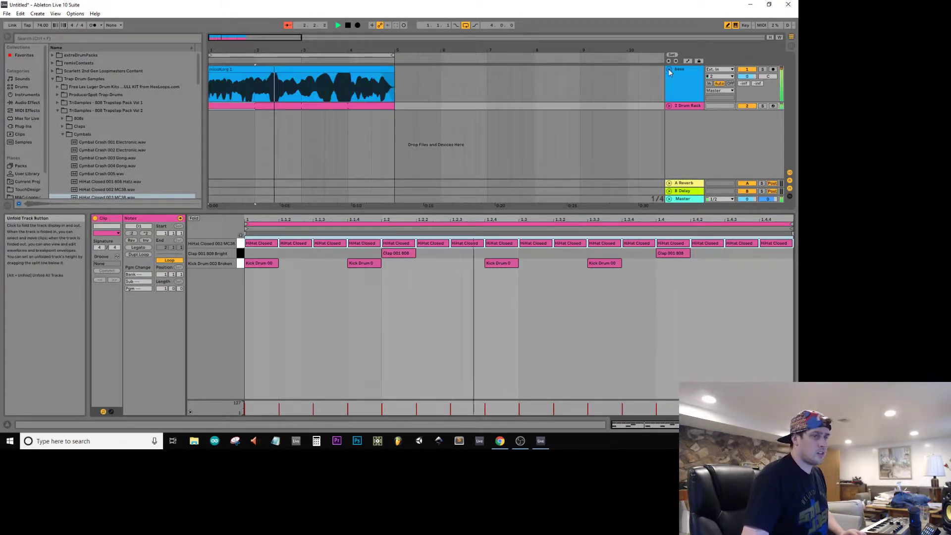
pyautogui.click(669, 69)
pyautogui.click(669, 70)
pyautogui.click(669, 70)
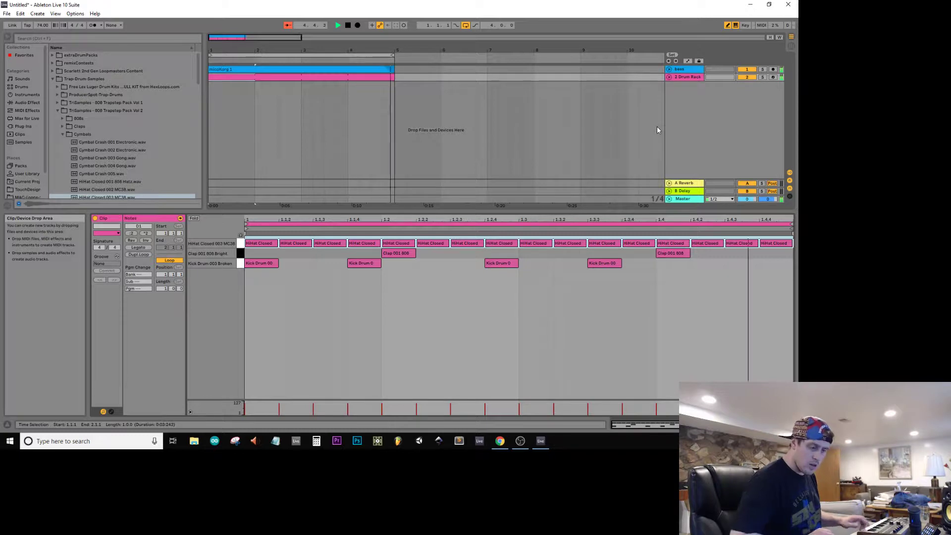
# Step: Duplicate the bass track as an empty, unfolded track named funky
pyautogui.press('space')
pyautogui.click(682, 74)
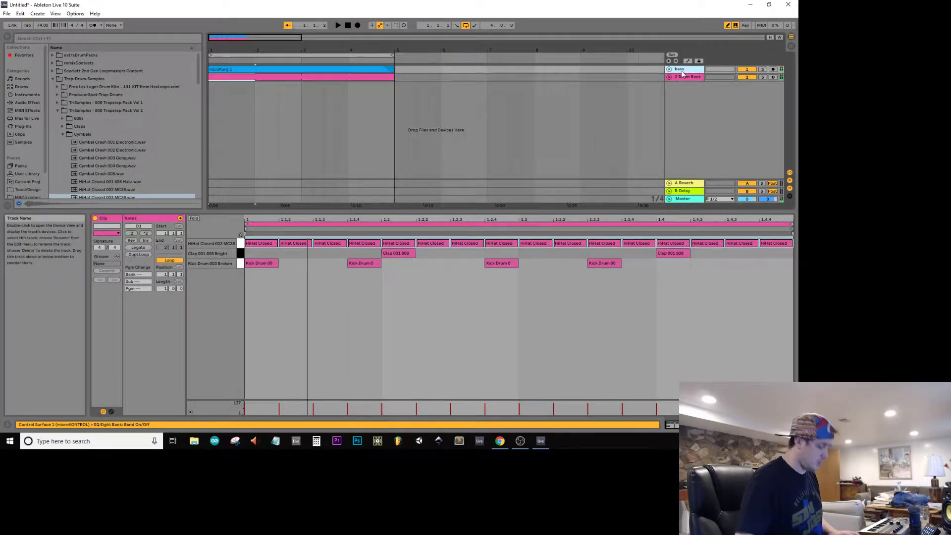
pyautogui.hotkey('ctrl', 'd')
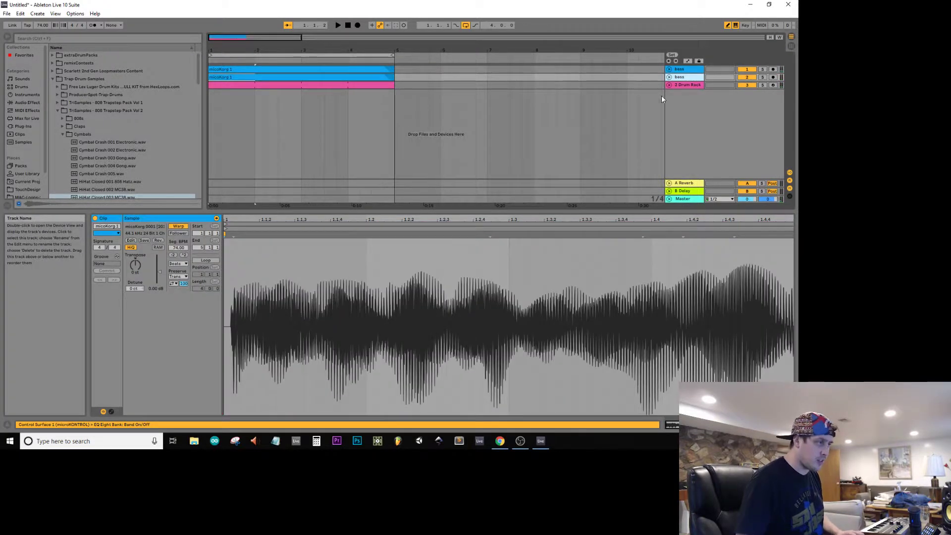
pyautogui.click(408, 77)
pyautogui.press('Delete')
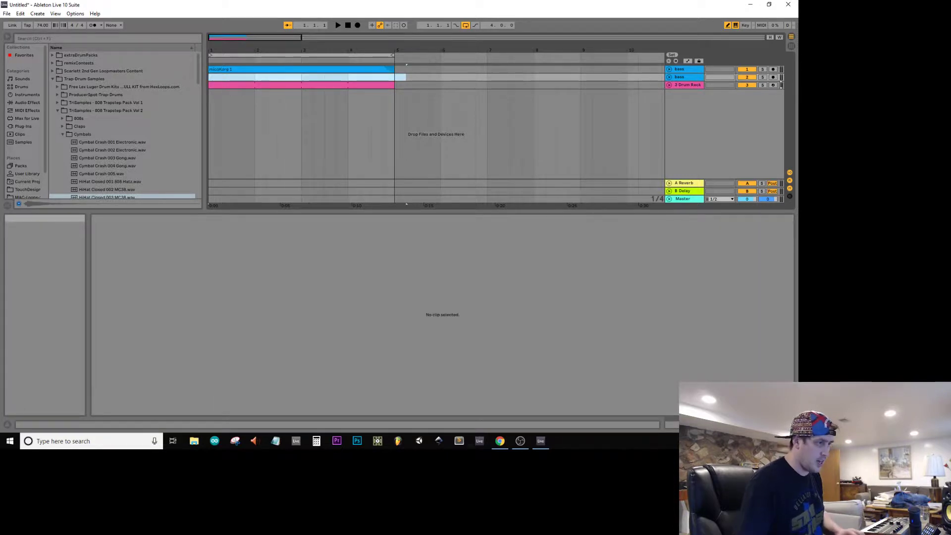
pyautogui.click(669, 76)
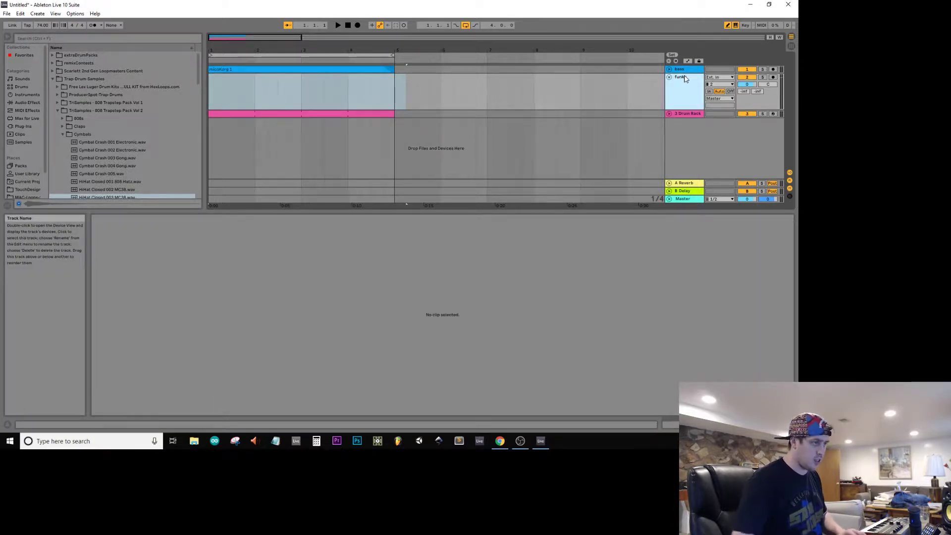
# Step: Arm the funky track and record a four-bar synth take over the loop
pyautogui.click(774, 78)
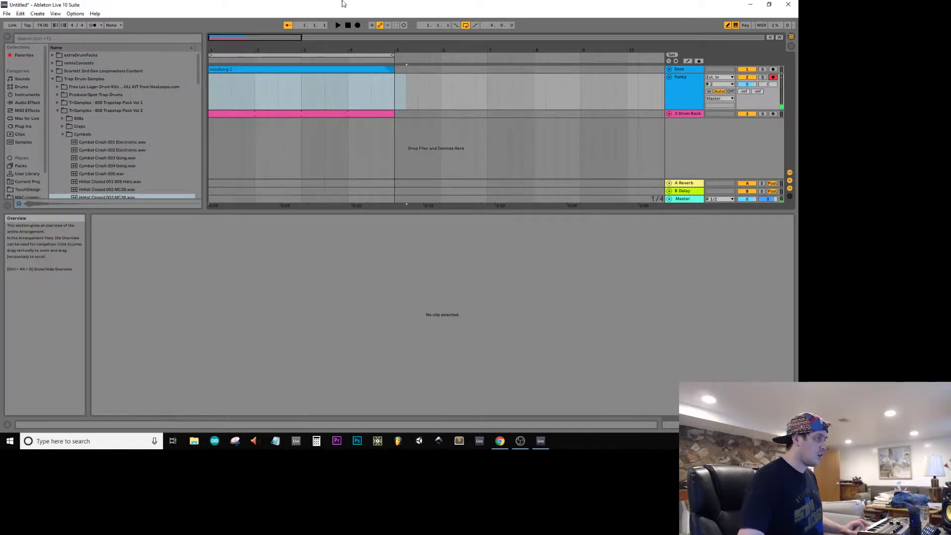
pyautogui.click(349, 26)
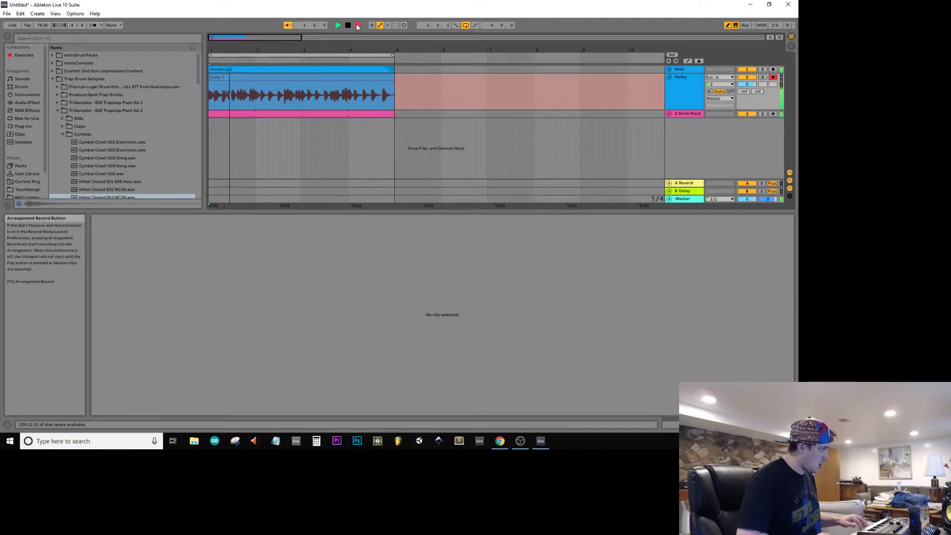
pyautogui.press('space')
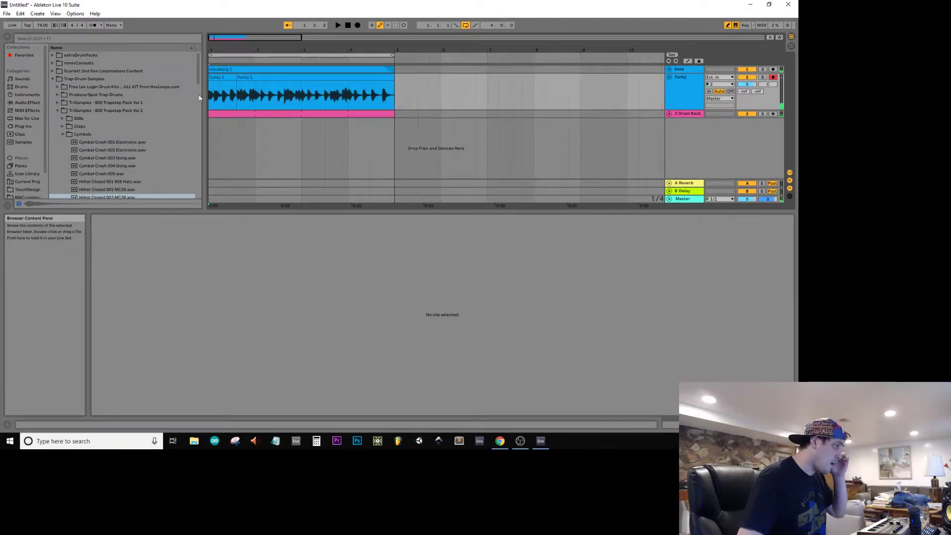
# Step: Discard the short second-pass take at the start of the funky recording and disarm the funky track
pyautogui.click(291, 99)
pyautogui.click(299, 69)
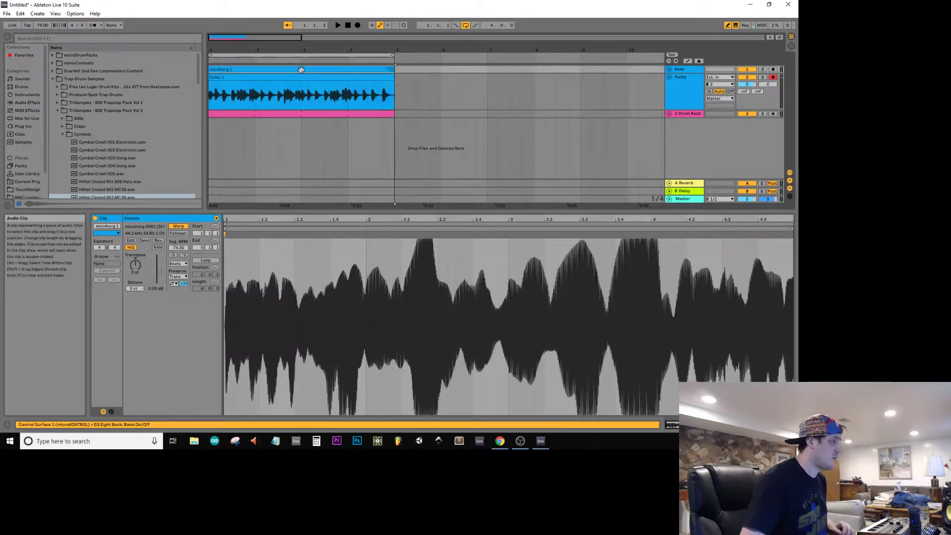
pyautogui.click(772, 78)
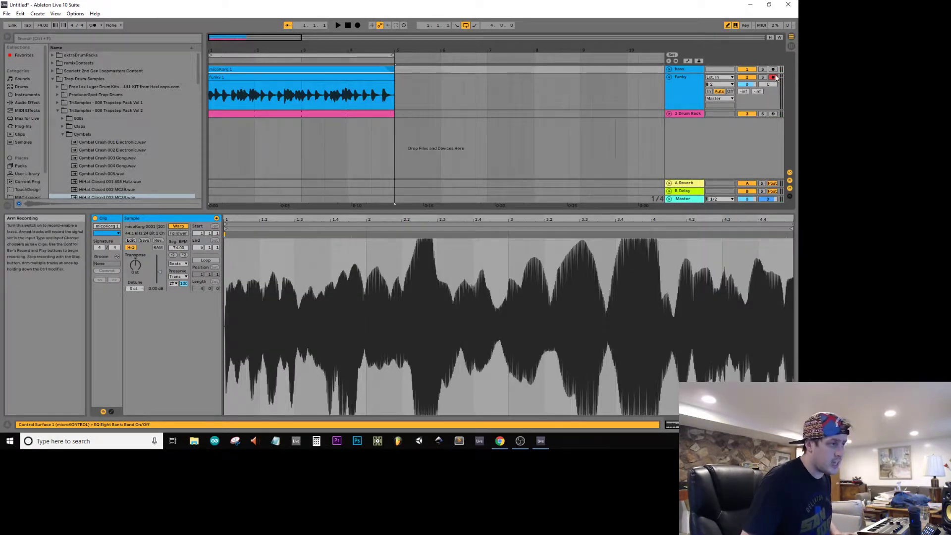
# Step: Play back the funky clip and pin its transient near bar 2 with a warp marker on the bar line
pyautogui.click(279, 90)
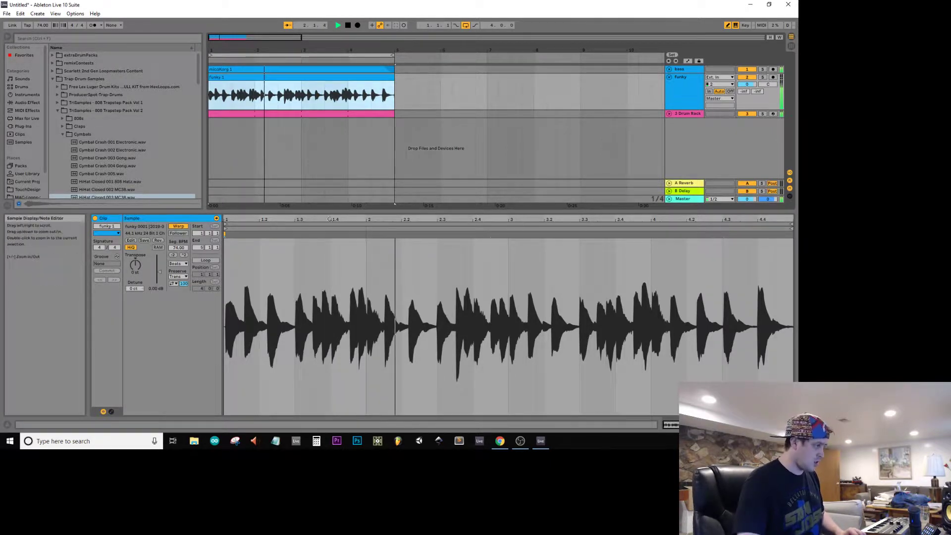
pyautogui.press('space')
pyautogui.moveTo(371, 220)
pyautogui.mouseDown()
pyautogui.moveTo(376, 232)
pyautogui.moveTo(396, 234)
pyautogui.moveTo(380, 237)
pyautogui.mouseUp()
pyautogui.doubleClick(384, 235)
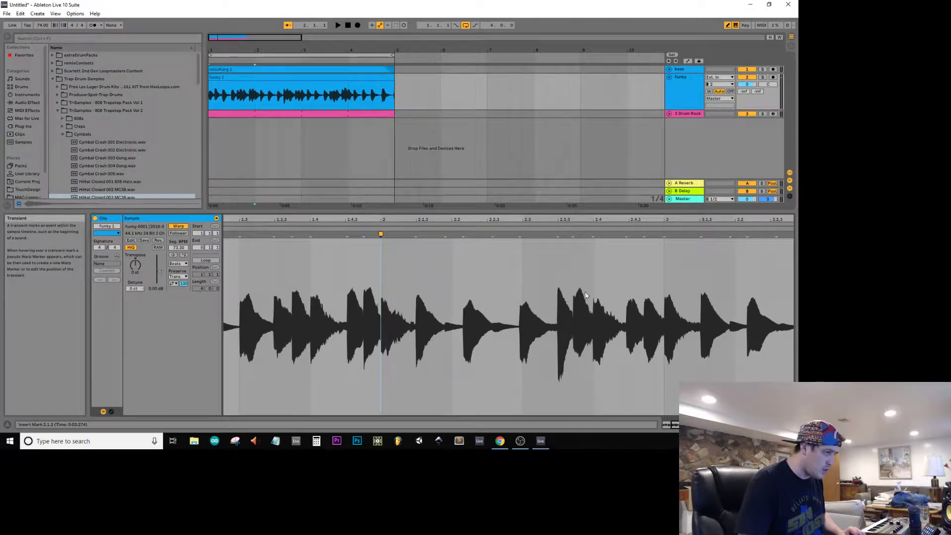
# Step: Add warp markers to the funky clip's transients near bar 3 and 3.3, aligning them to the grid
pyautogui.moveTo(662, 220); pyautogui.dragTo(465, 219)
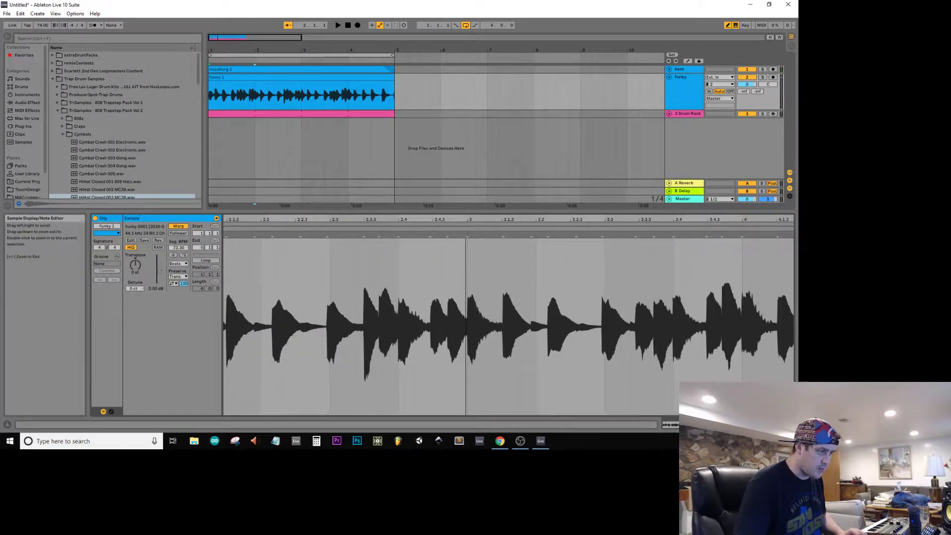
pyautogui.click(602, 234)
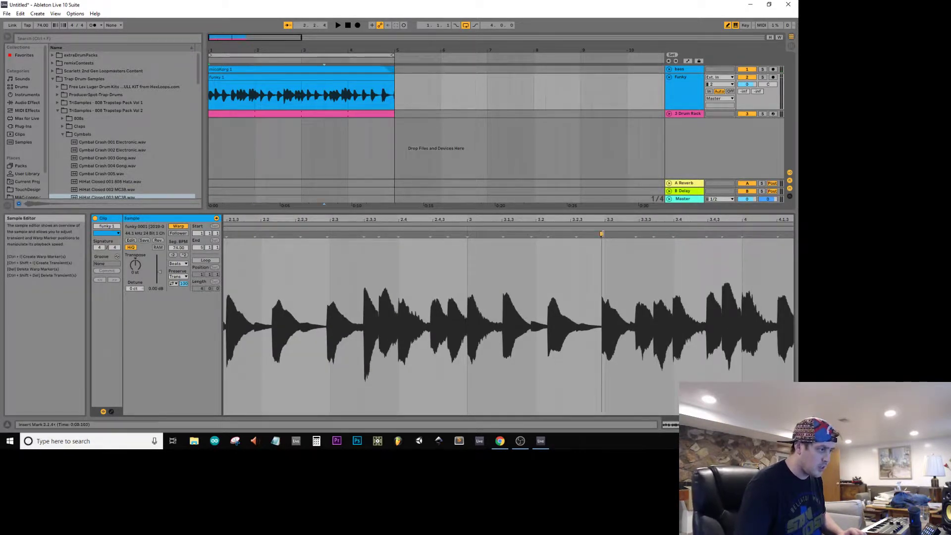
pyautogui.moveTo(602, 233); pyautogui.dragTo(604, 234)
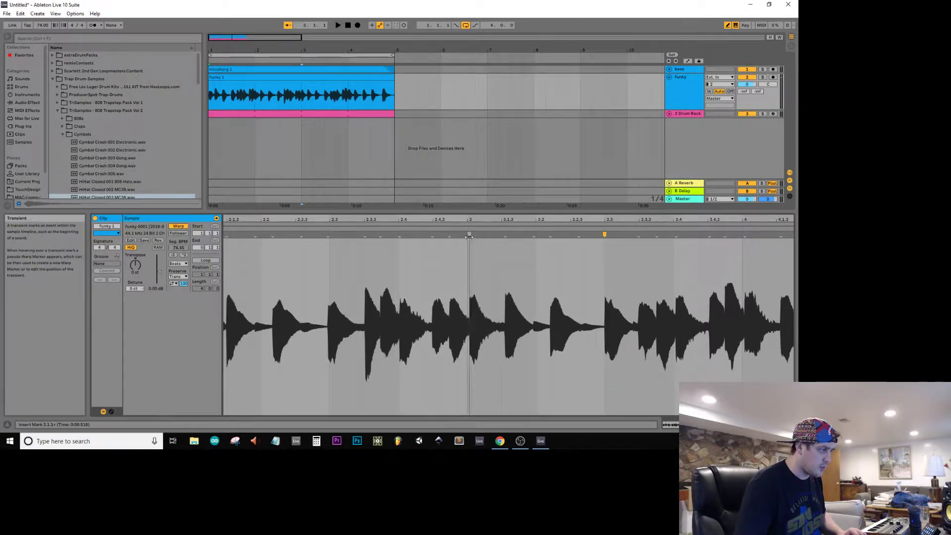
pyautogui.press('space')
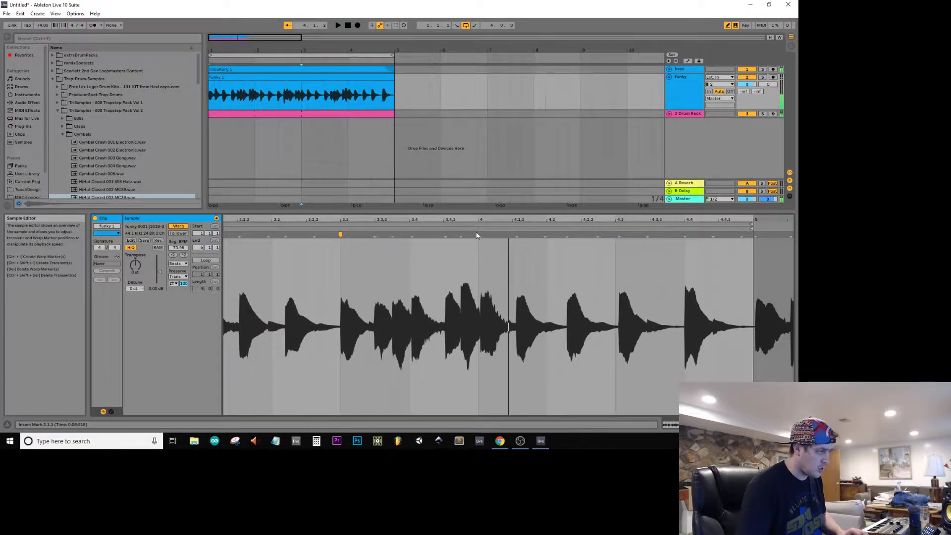
# Step: Align the funky clip's transient near bar 4 to the bar line with a warp marker and play the result
pyautogui.click(481, 235)
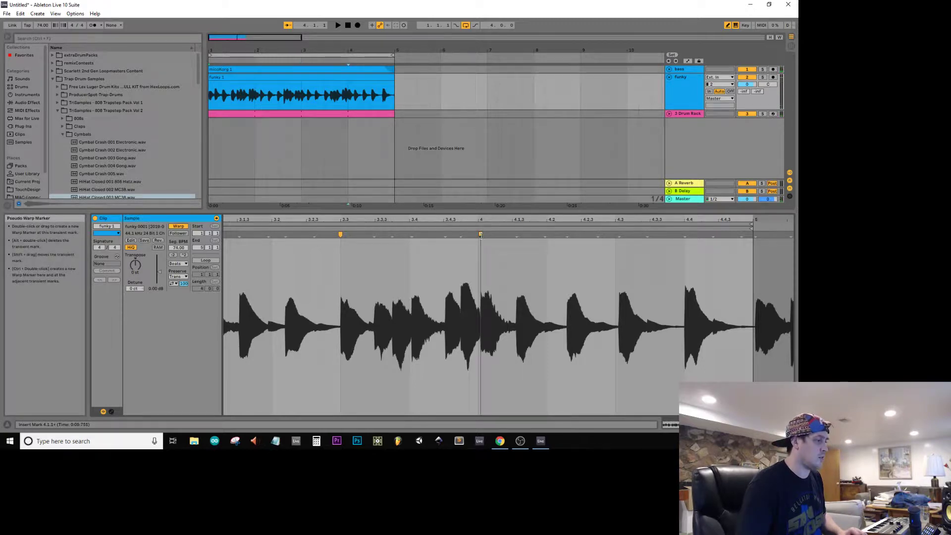
pyautogui.moveTo(481, 236); pyautogui.dragTo(478, 236)
pyautogui.press('space')
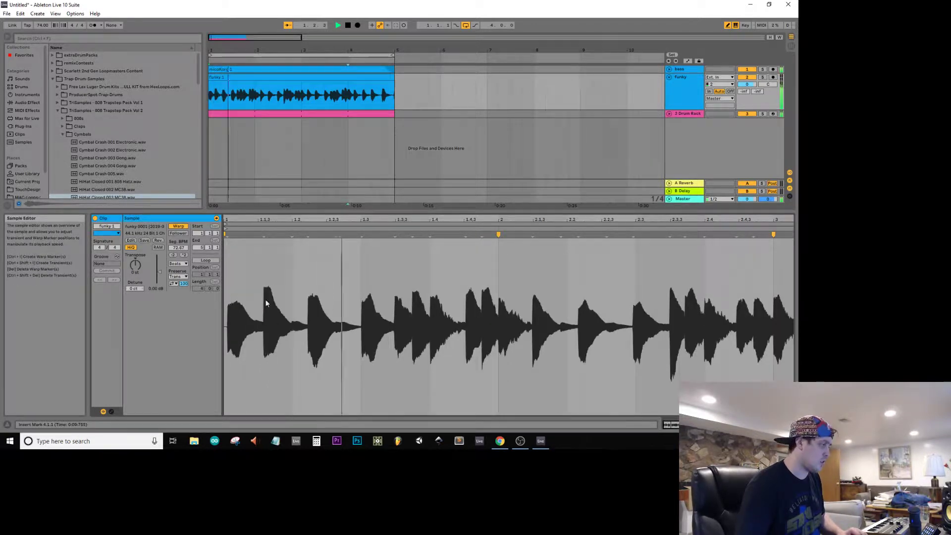
pyautogui.press('space')
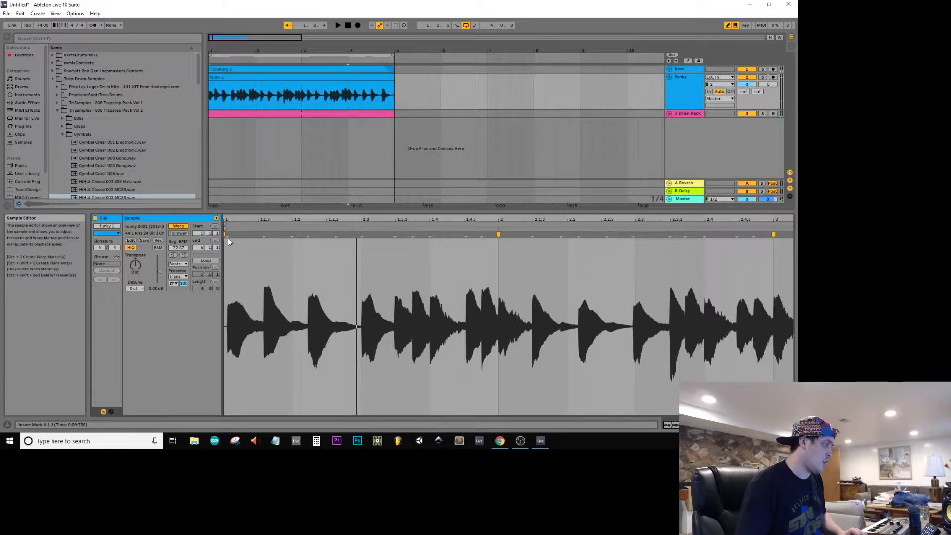
# Step: Set the funky clip's 1.1.1 position at its first transient
pyautogui.rightClick(228, 237)
pyautogui.click(227, 236)
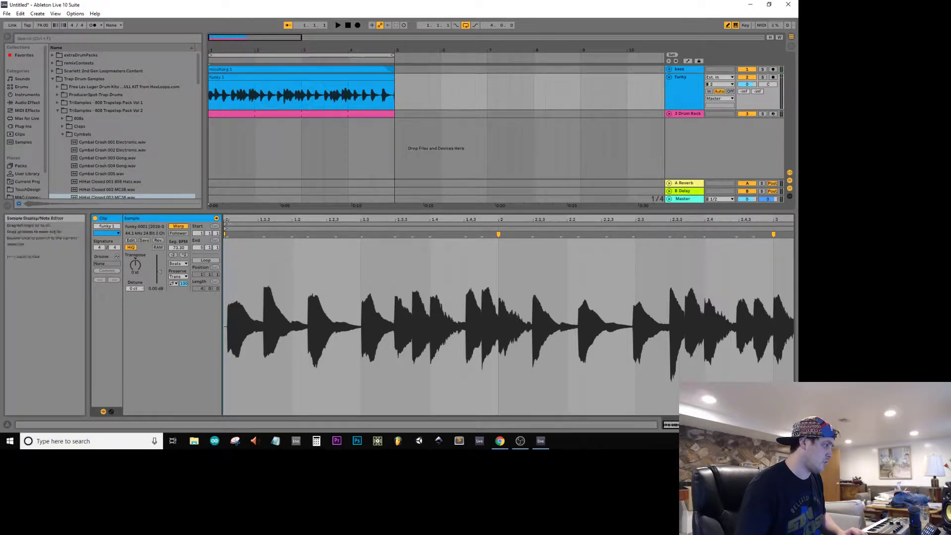
pyautogui.moveTo(228, 220); pyautogui.dragTo(233, 249)
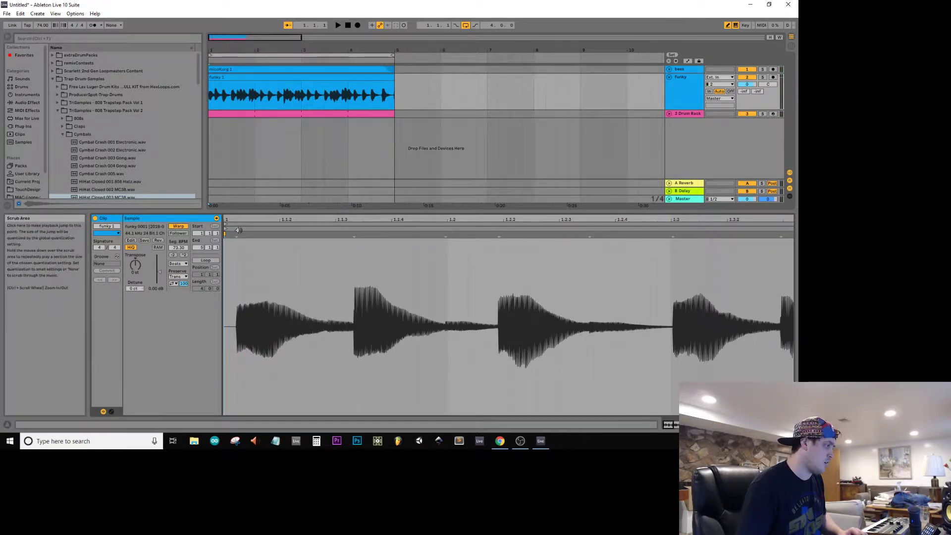
pyautogui.rightClick(236, 237)
pyautogui.click(257, 331)
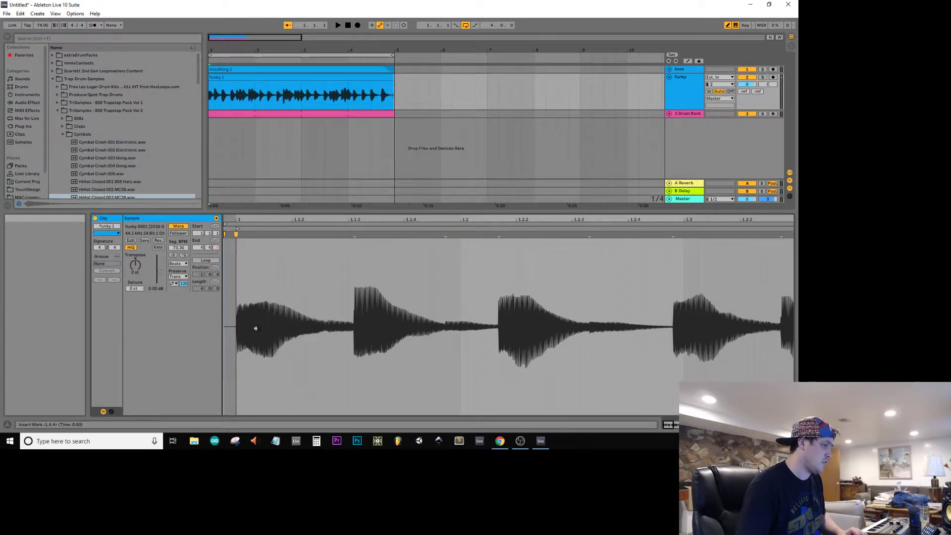
# Step: Pin the funky clip's transient near 1.3 to the grid line with a warp marker and play back the clip
pyautogui.press('space')
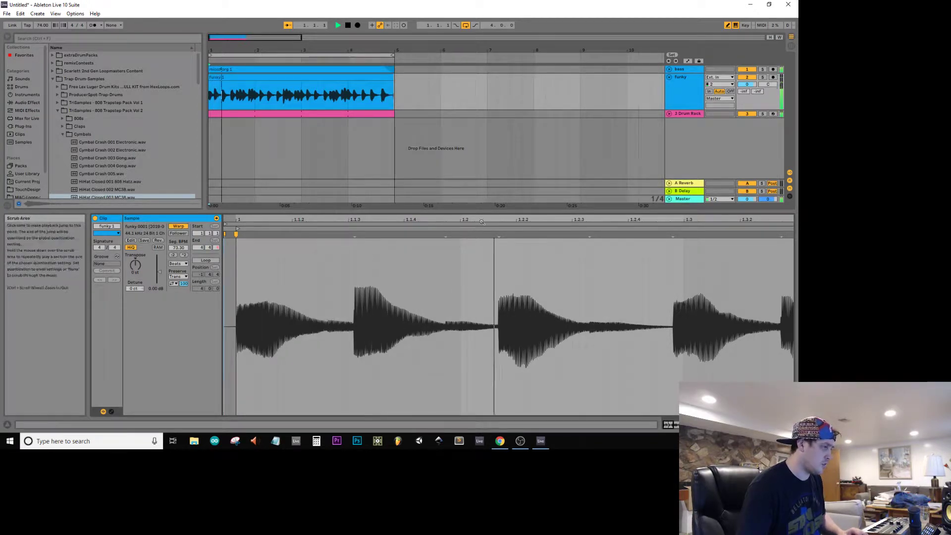
pyautogui.press('space')
pyautogui.moveTo(465, 216); pyautogui.dragTo(435, 217)
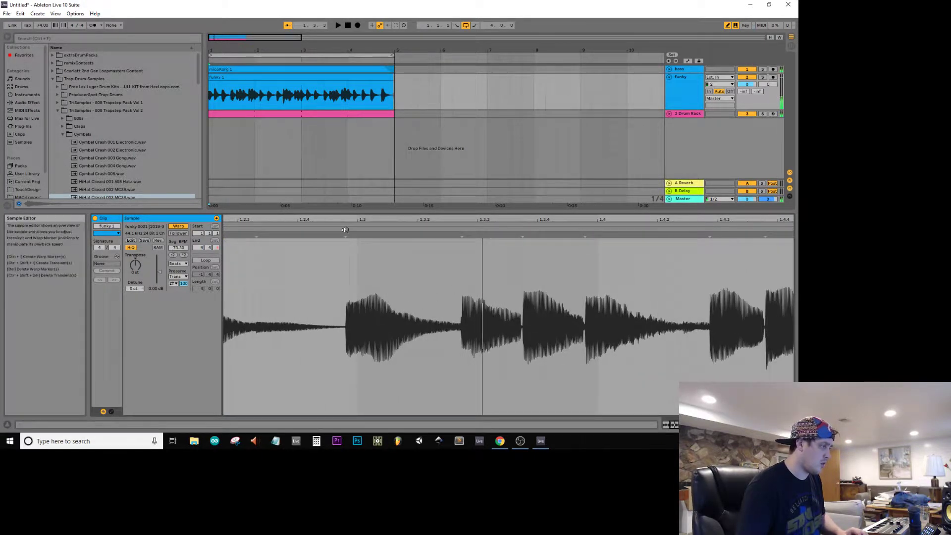
pyautogui.moveTo(346, 233)
pyautogui.mouseDown()
pyautogui.moveTo(365, 234)
pyautogui.moveTo(357, 234)
pyautogui.mouseUp()
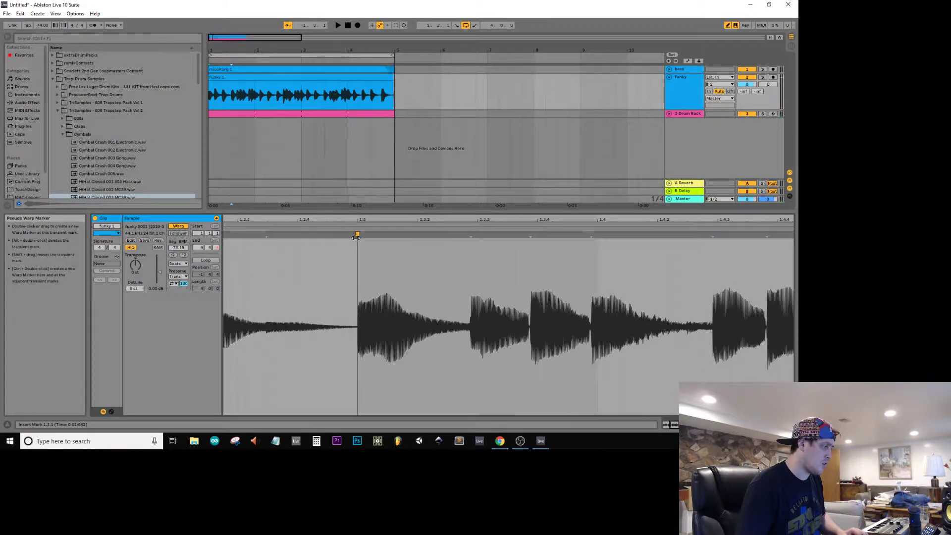
pyautogui.press('space')
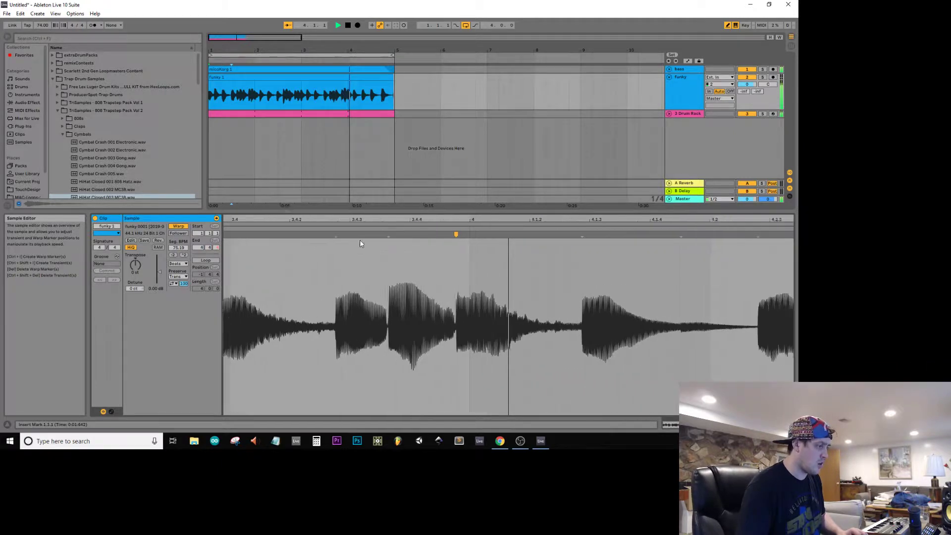
pyautogui.moveTo(457, 220); pyautogui.dragTo(458, 148)
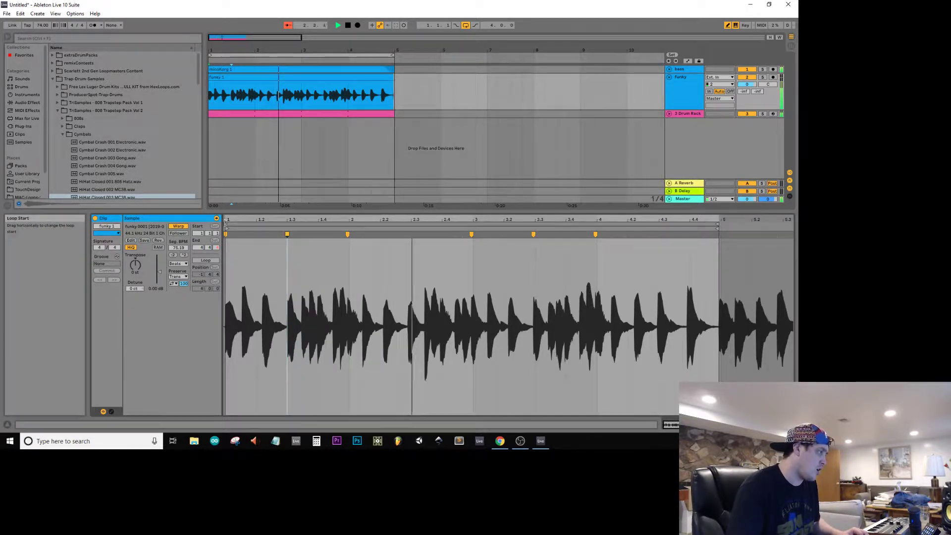
pyautogui.click(227, 224)
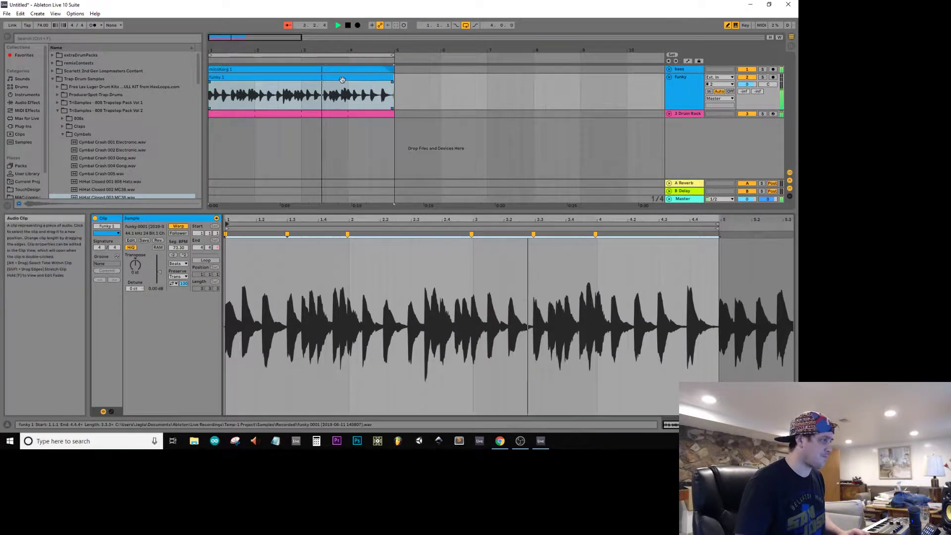
# Step: Copy bar 4 of the funky clip and paste it over bars 1 to 4 during playback
pyautogui.press('space')
pyautogui.moveTo(348, 94); pyautogui.dragTo(394, 97)
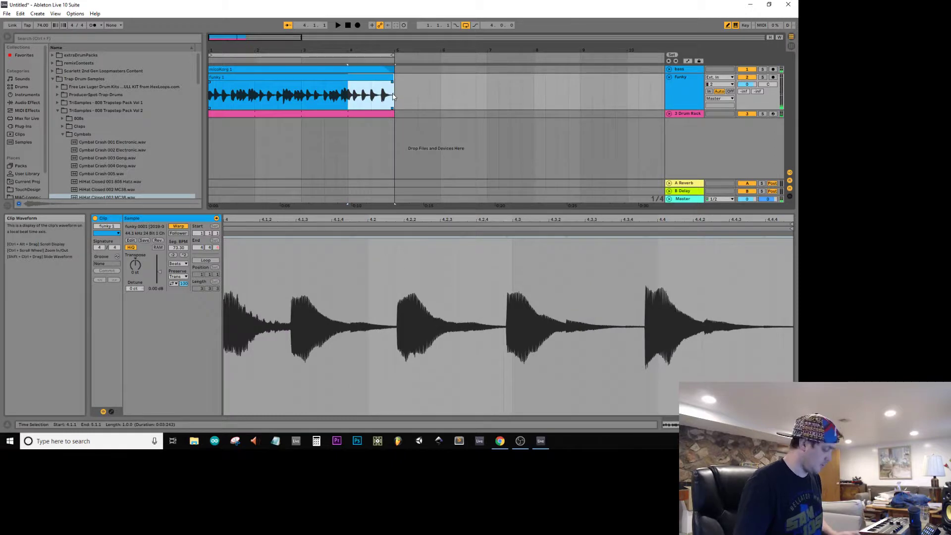
pyautogui.click(209, 96)
pyautogui.hotkey('ctrl', 'v')
pyautogui.press('space')
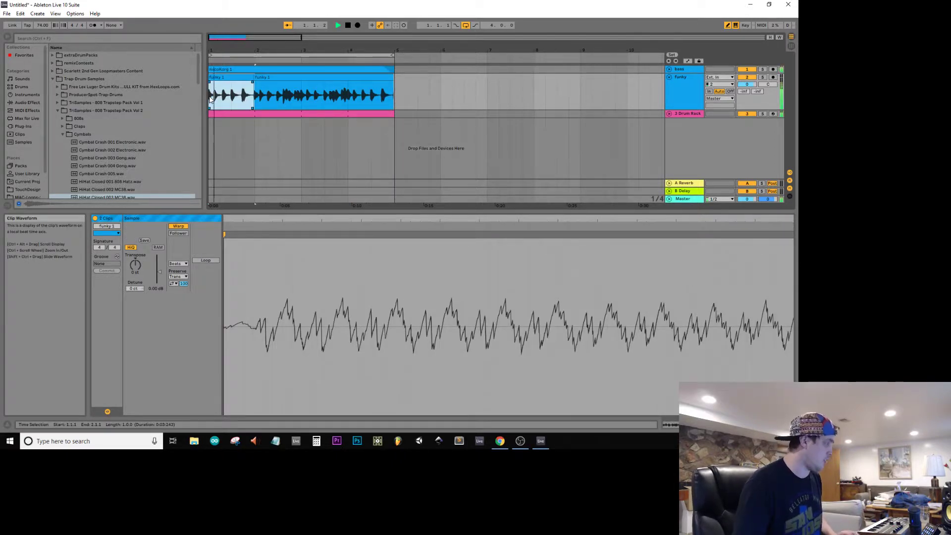
pyautogui.hotkey('ctrl', 'v')
pyautogui.hotkey('ctrl', 'v')
pyautogui.hotkey('ctrl', 'v')
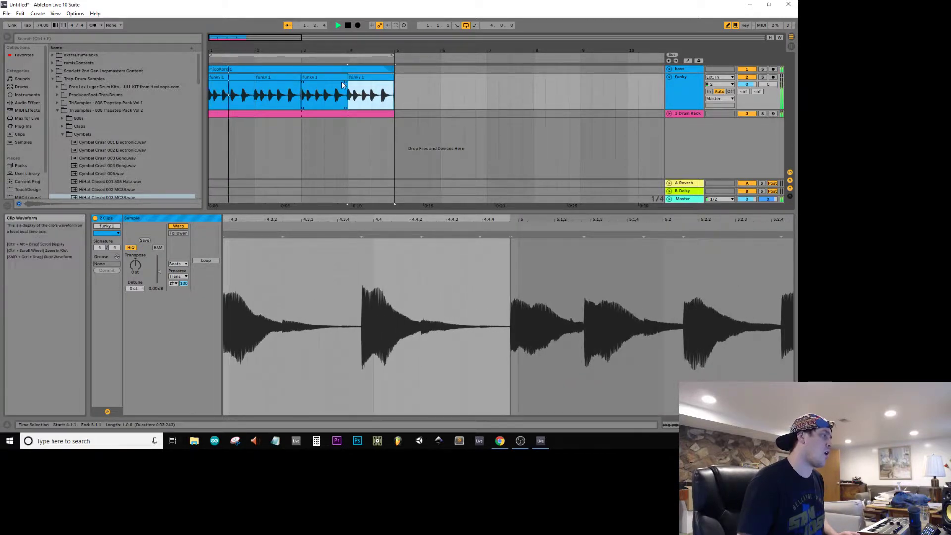
# Step: Restore the original funky bars 3 and 4, copy them over bars 1 and 2, and play the loop from the start
pyautogui.moveTo(348, 86)
pyautogui.mouseDown()
pyautogui.moveTo(302, 89)
pyautogui.moveTo(353, 91)
pyautogui.mouseUp()
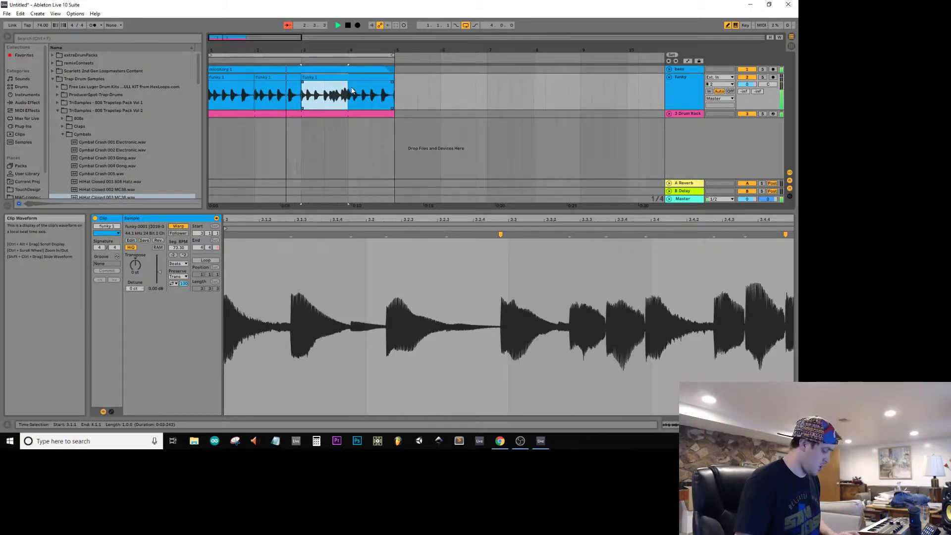
pyautogui.click(351, 92)
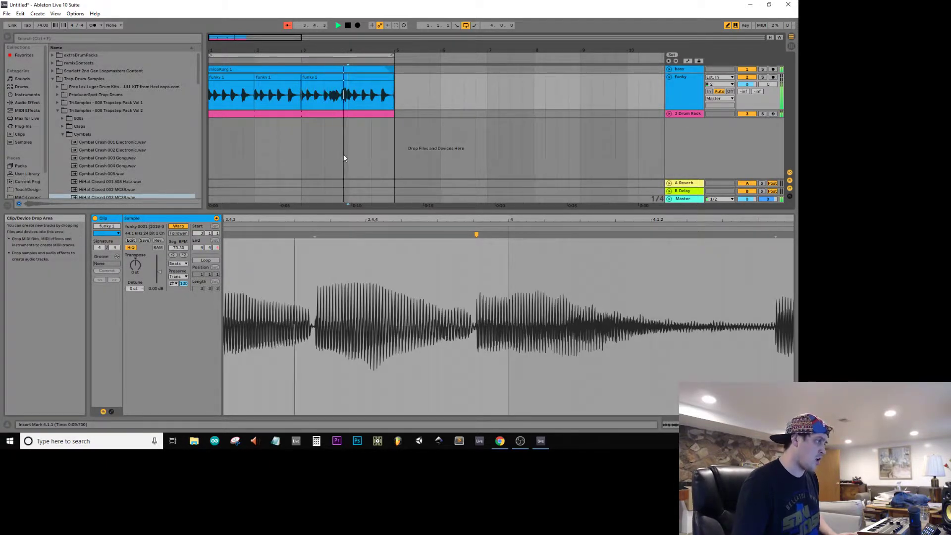
pyautogui.click(253, 100)
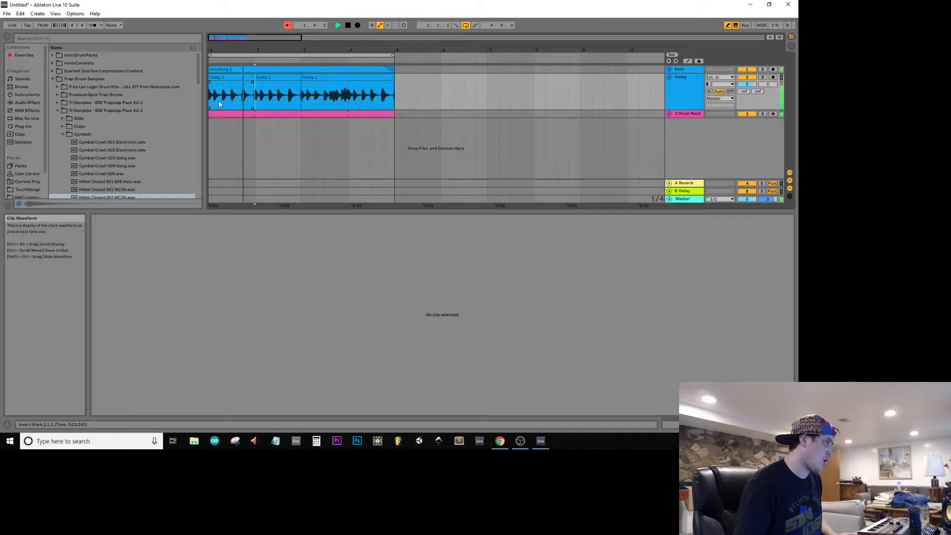
pyautogui.press('space')
pyautogui.click(284, 74)
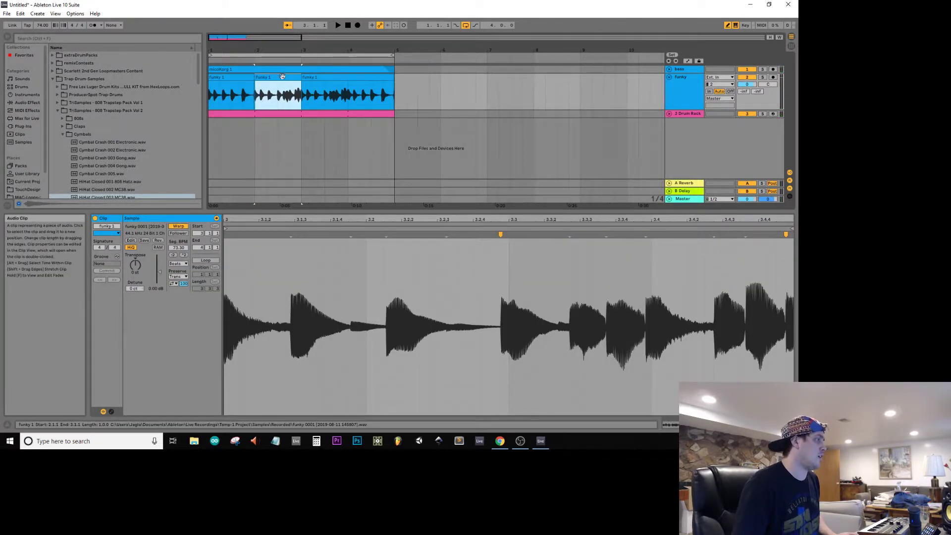
pyautogui.moveTo(282, 77)
pyautogui.mouseDown()
pyautogui.moveTo(237, 77)
pyautogui.moveTo(297, 76)
pyautogui.mouseUp()
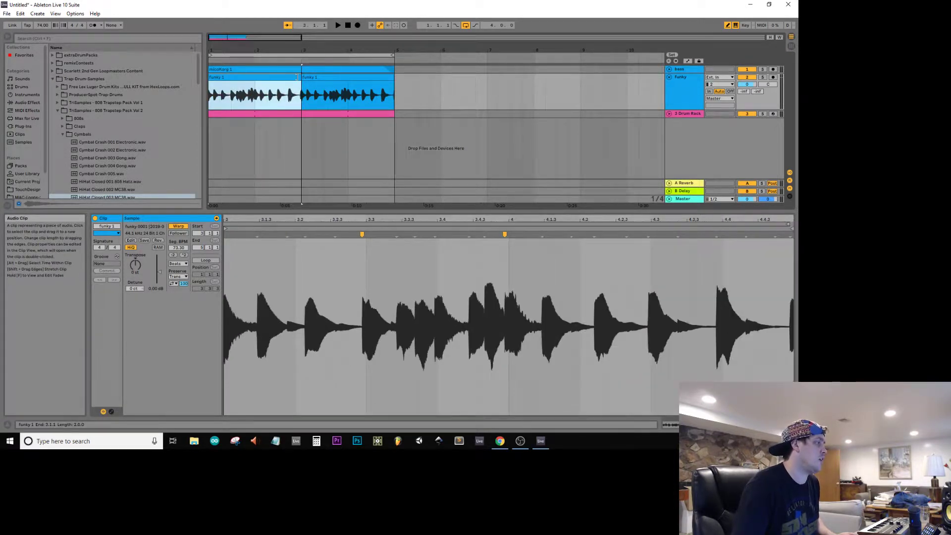
pyautogui.doubleClick(349, 27)
pyautogui.press('space')
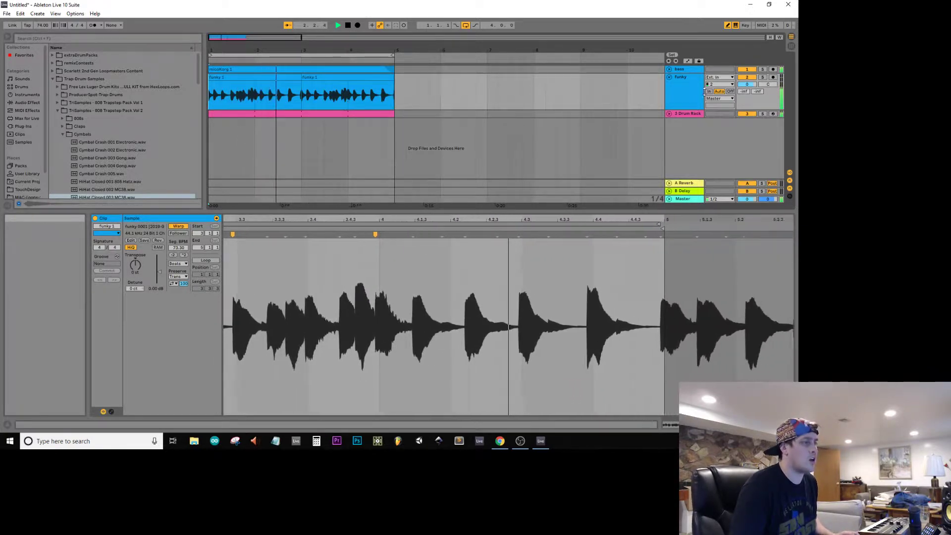
# Step: Fold the funky track, unfold the Drum Rack track and add the Drum Buss audio effect to it
pyautogui.click(669, 77)
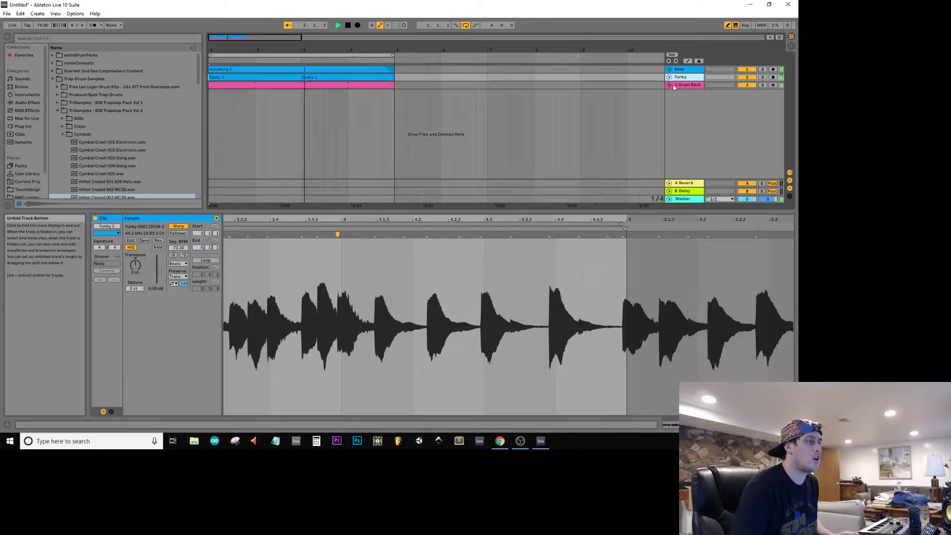
pyautogui.click(669, 84)
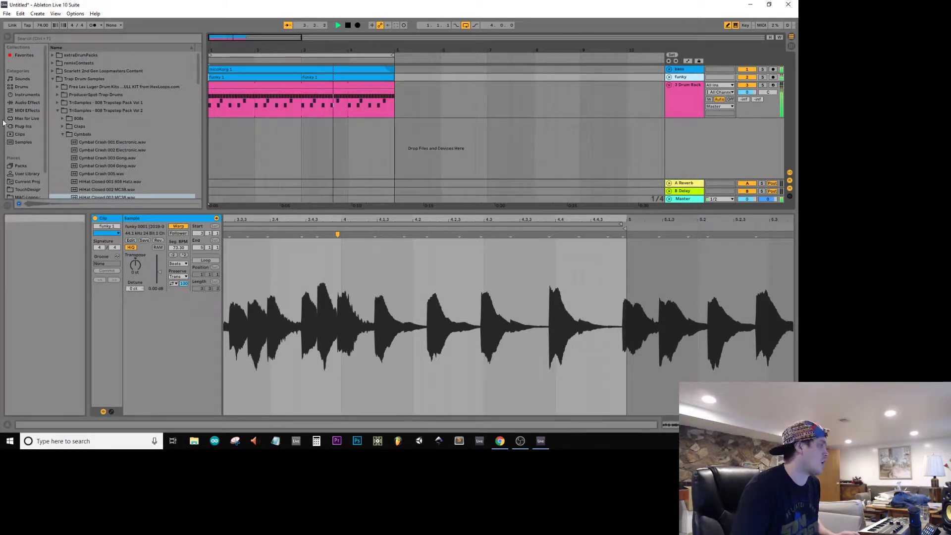
pyautogui.click(18, 103)
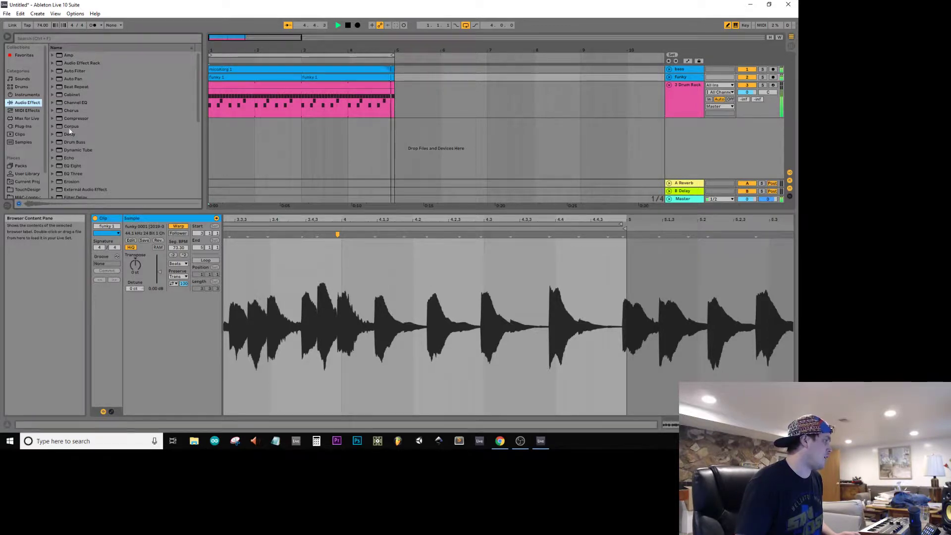
pyautogui.click(69, 142)
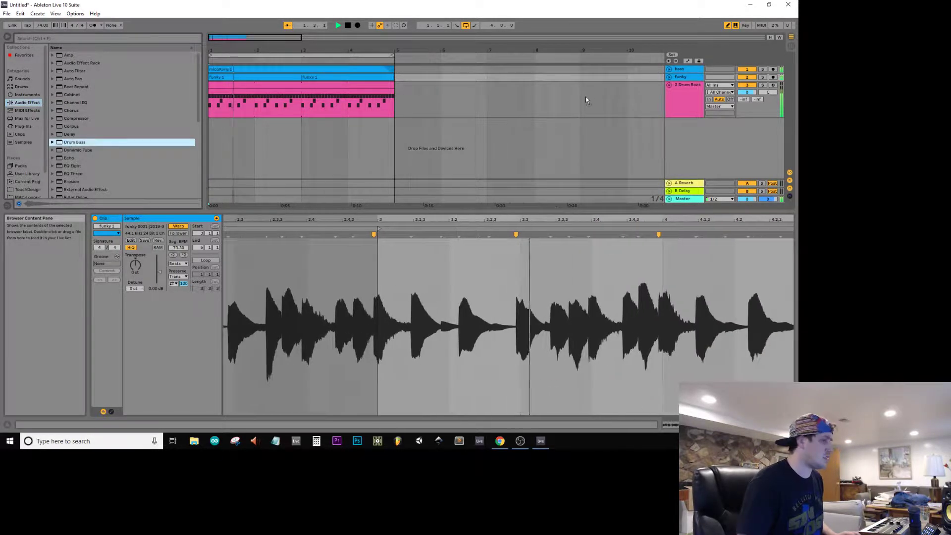
pyautogui.press('Return')
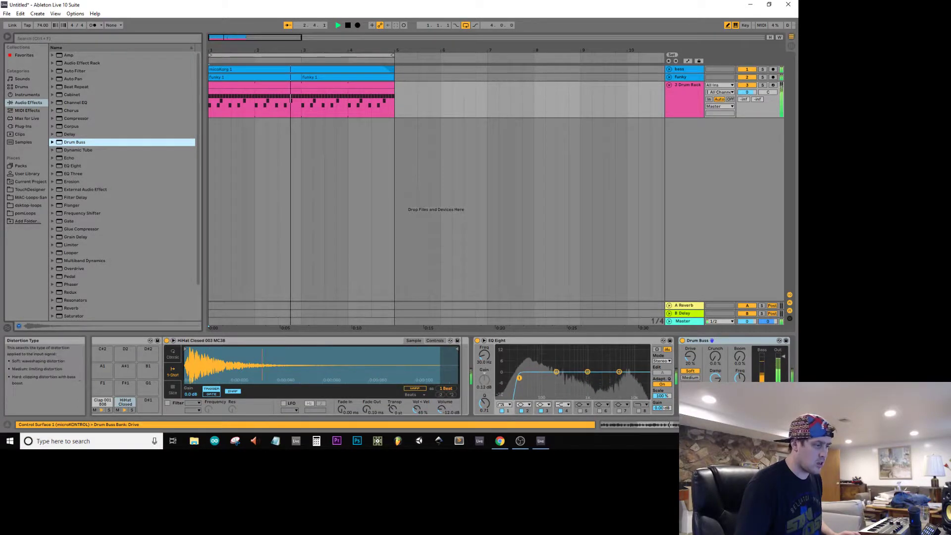
# Step: Raise Drum Buss's Drive, Crunch and Boom amounts on the drum track, keeping Soft as the distortion type
pyautogui.click(690, 384)
pyautogui.moveTo(714, 357); pyautogui.dragTo(743, 346)
pyautogui.click(689, 371)
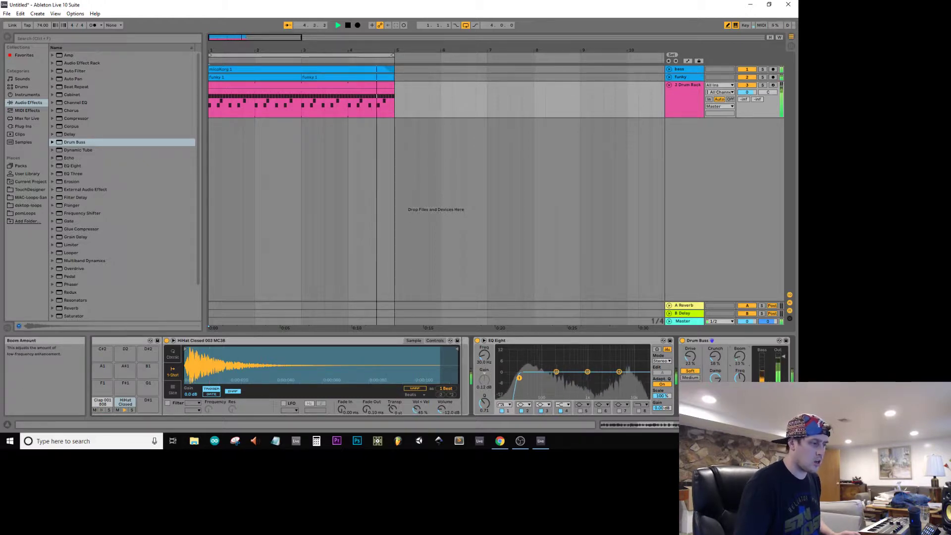
pyautogui.click(773, 424)
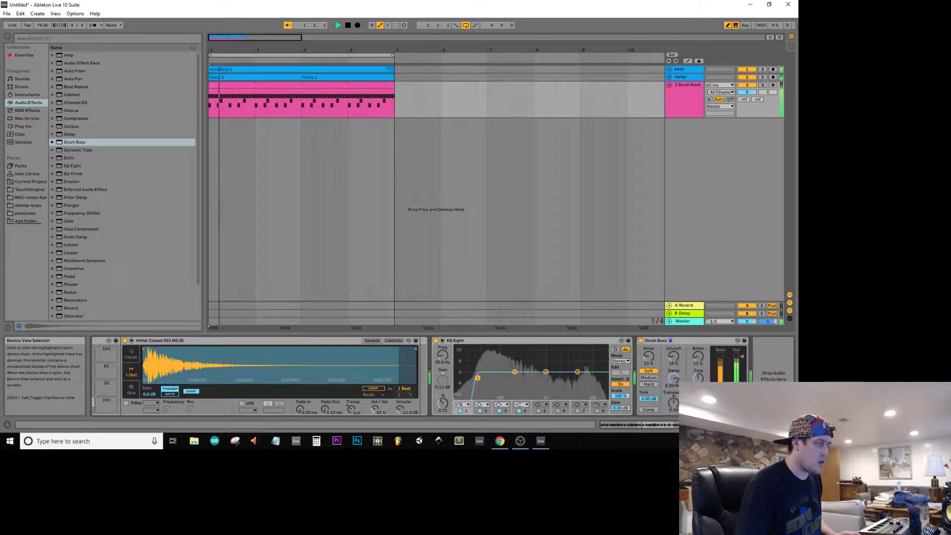
# Step: Rename the Drum Rack track as mainBeat
pyautogui.click(690, 86)
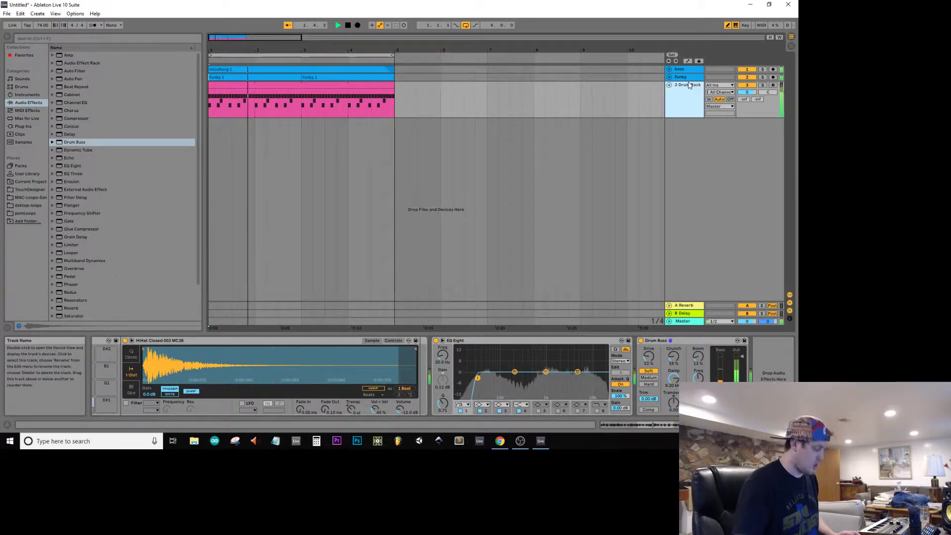
pyautogui.hotkey('ctrl', 'r')
pyautogui.write('mainBeat')
pyautogui.press('Return')
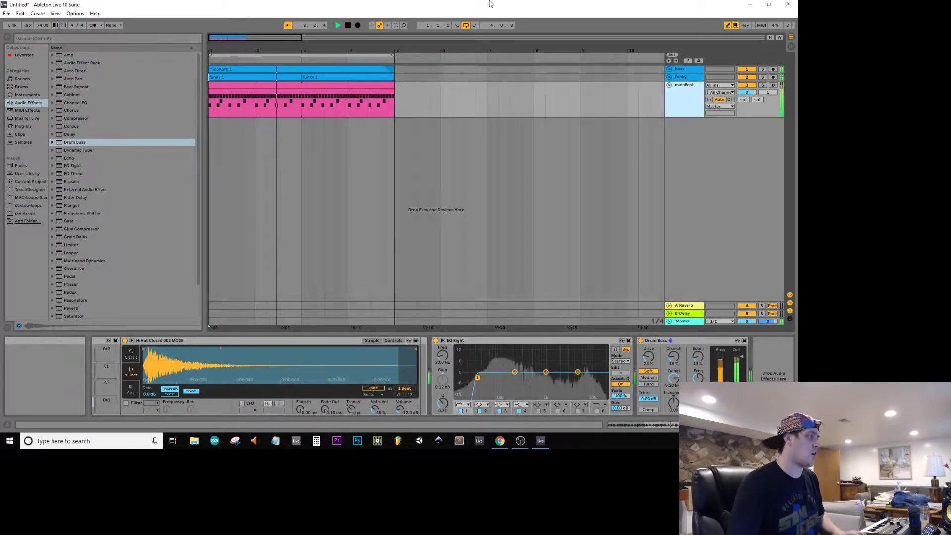
# Step: Unfold the funky track and select its first clip while listening to the loop
pyautogui.click(669, 77)
pyautogui.click(325, 94)
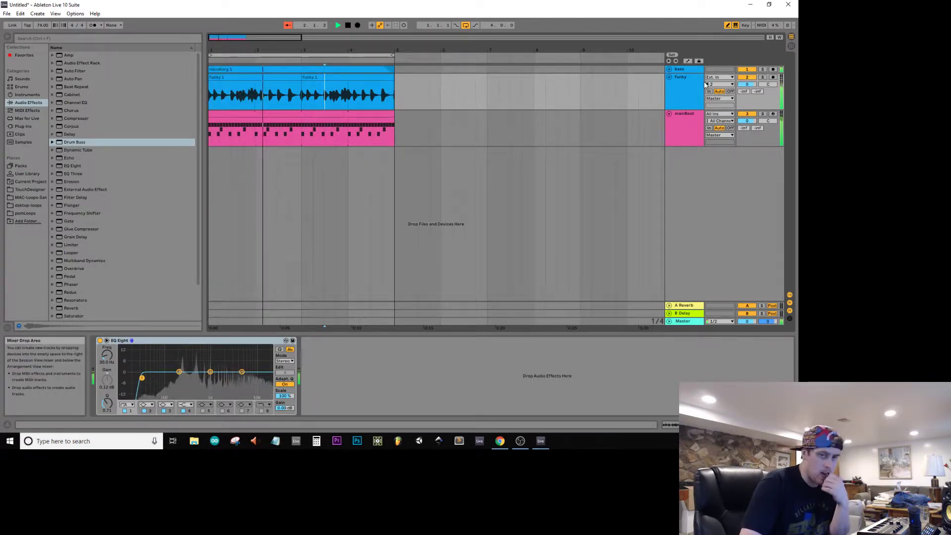
pyautogui.click(287, 79)
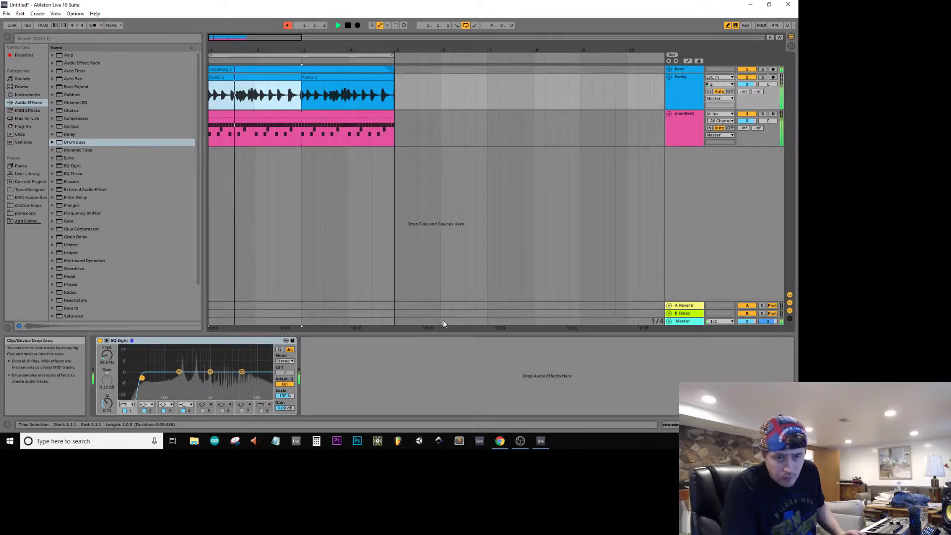
# Step: Stop playback, add the Redux effect to the funky track after EQ Eight and switch its Bit Reduction on
pyautogui.click(397, 136)
pyautogui.click(694, 88)
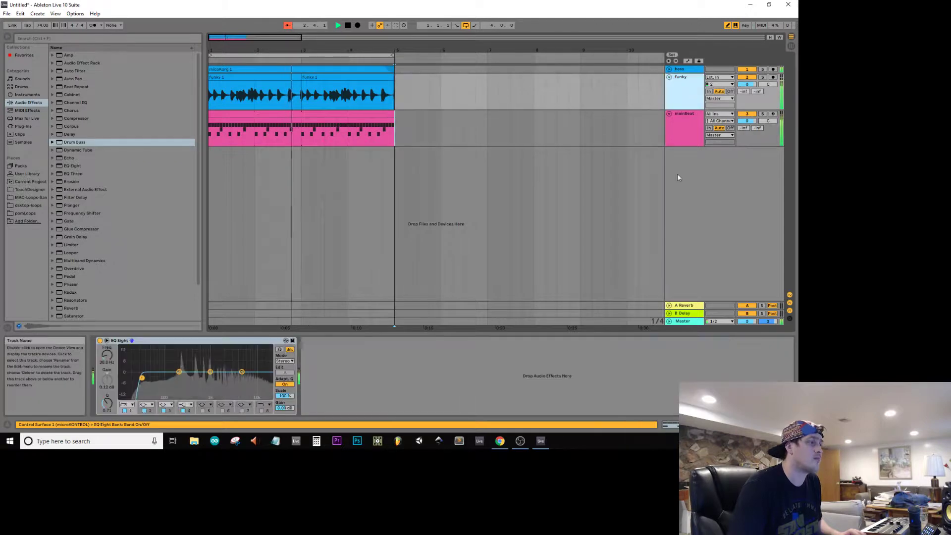
pyautogui.press('space')
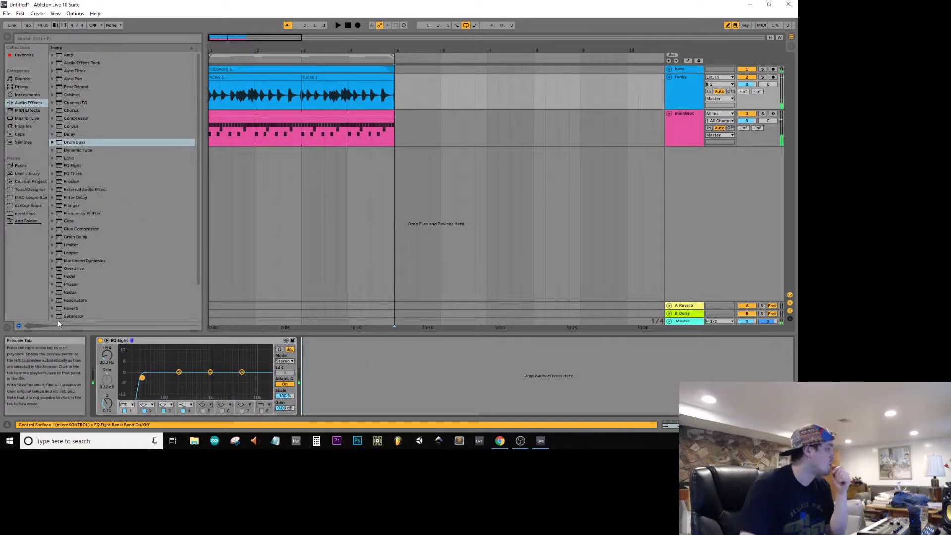
pyautogui.click(70, 291)
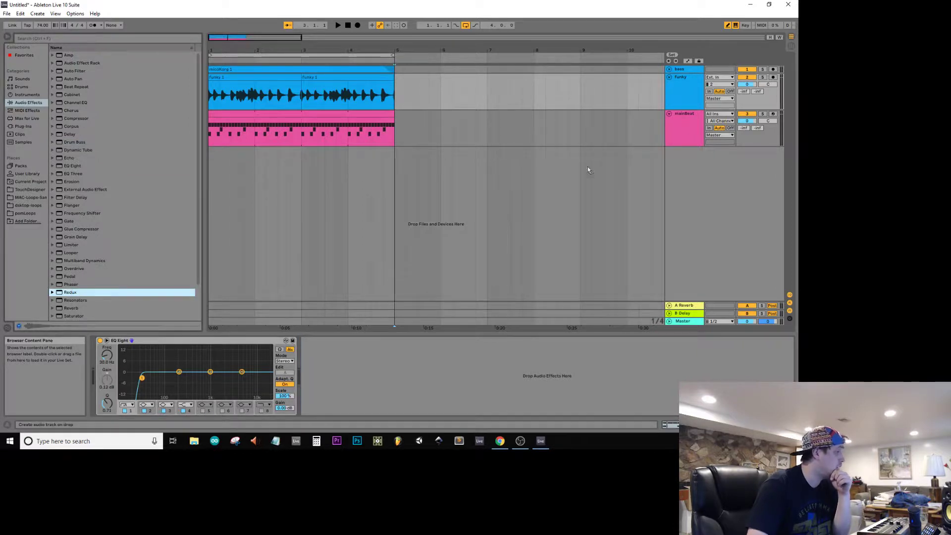
pyautogui.moveTo(680, 85); pyautogui.dragTo(682, 89)
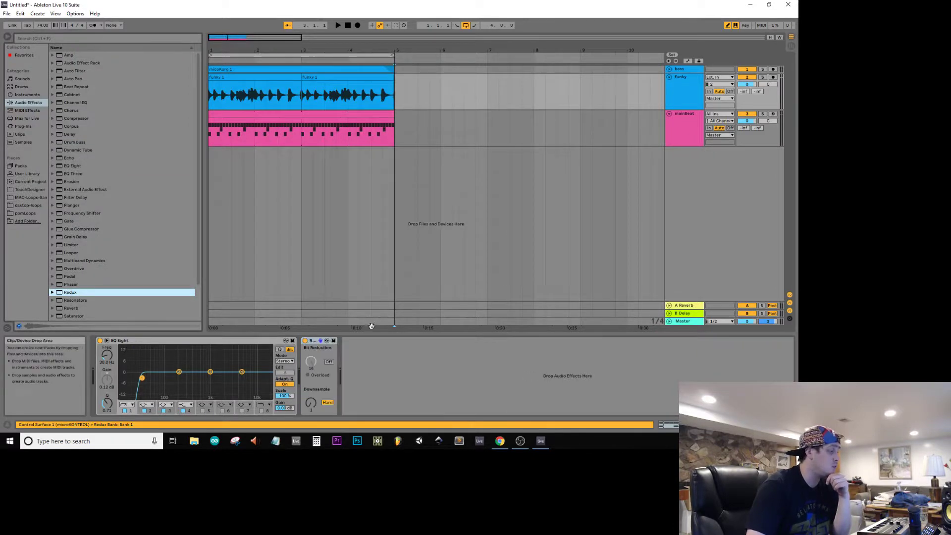
pyautogui.click(330, 361)
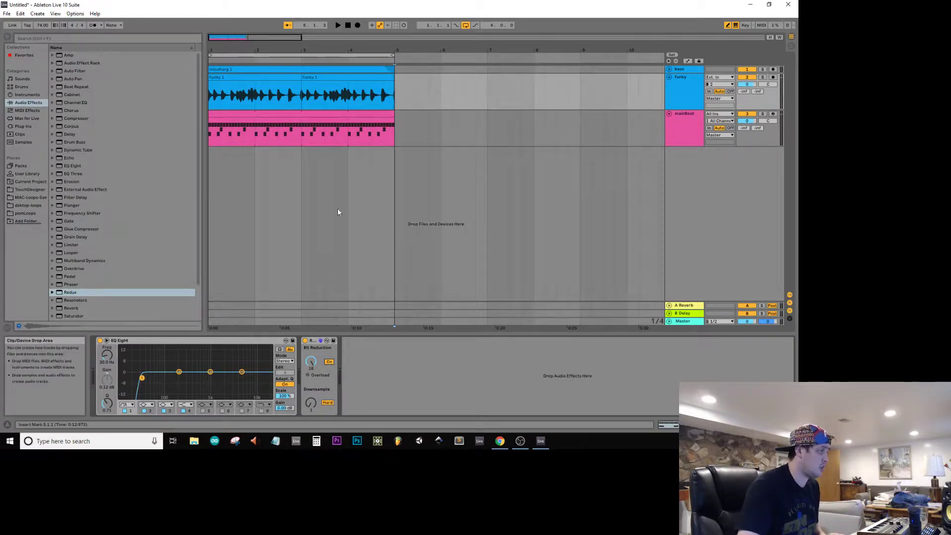
# Step: Play the loop from bar 2, switch Redux's Downsample mode to Soft and set its amount to 20.0
pyautogui.click(254, 87)
pyautogui.moveTo(311, 404); pyautogui.dragTo(311, 371)
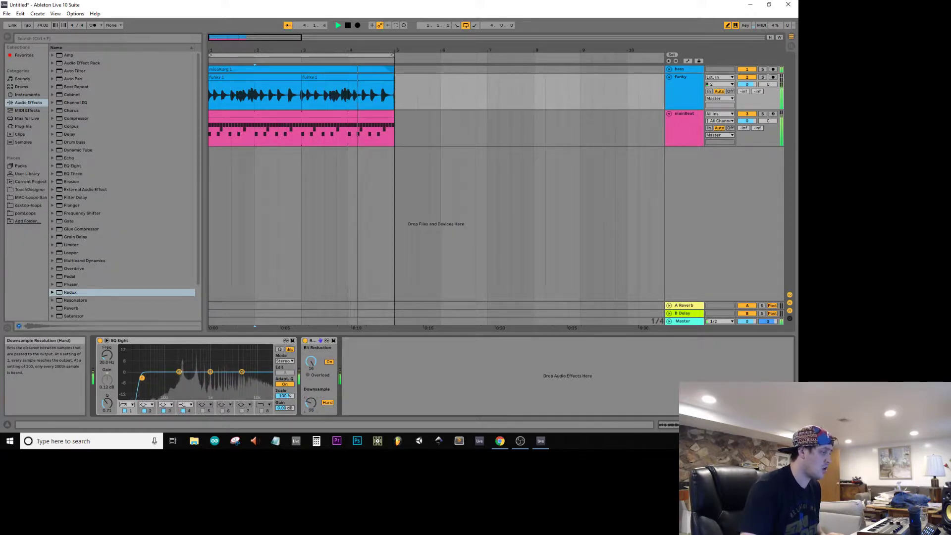
pyautogui.click(327, 404)
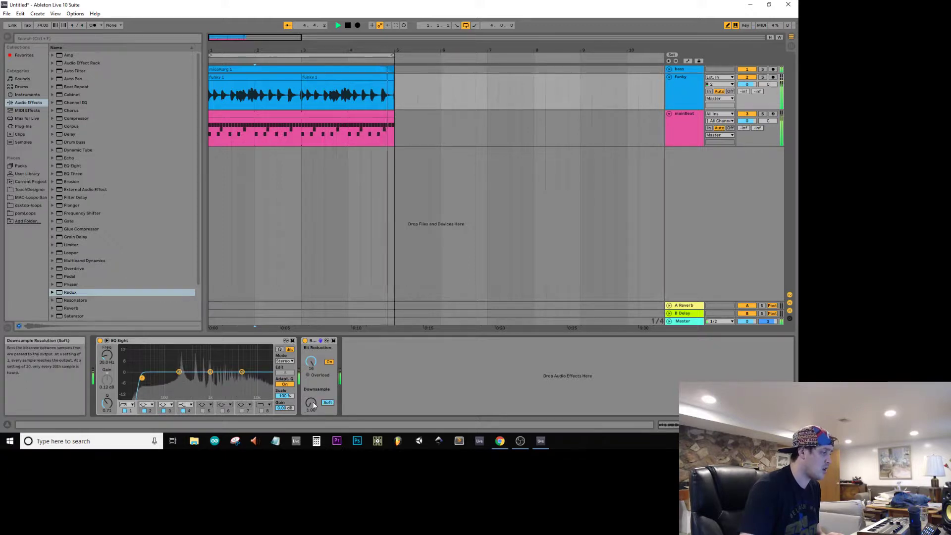
pyautogui.moveTo(311, 402); pyautogui.dragTo(311, 395)
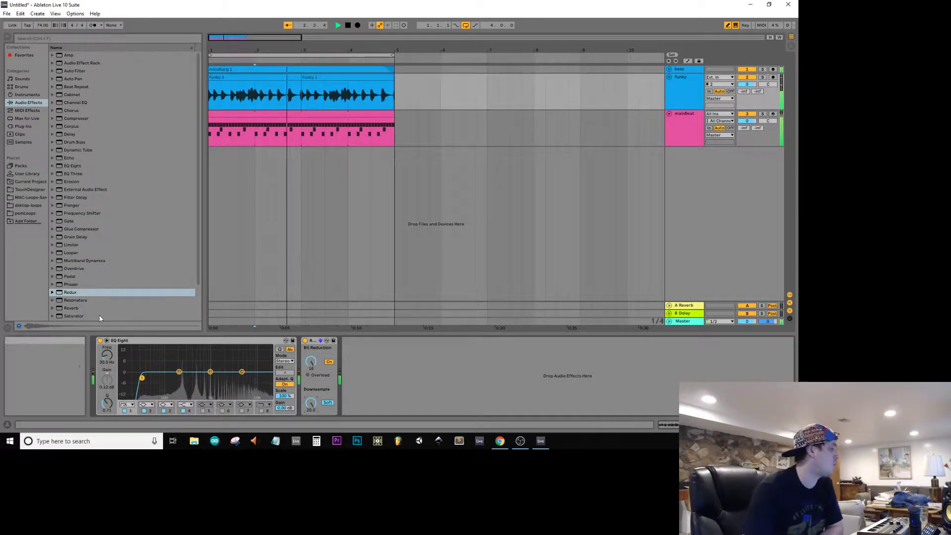
# Step: Add the Reverb audio effect after Redux on the funky track
pyautogui.scroll(-1, 100, 296)
pyautogui.moveTo(69, 279); pyautogui.dragTo(446, 369)
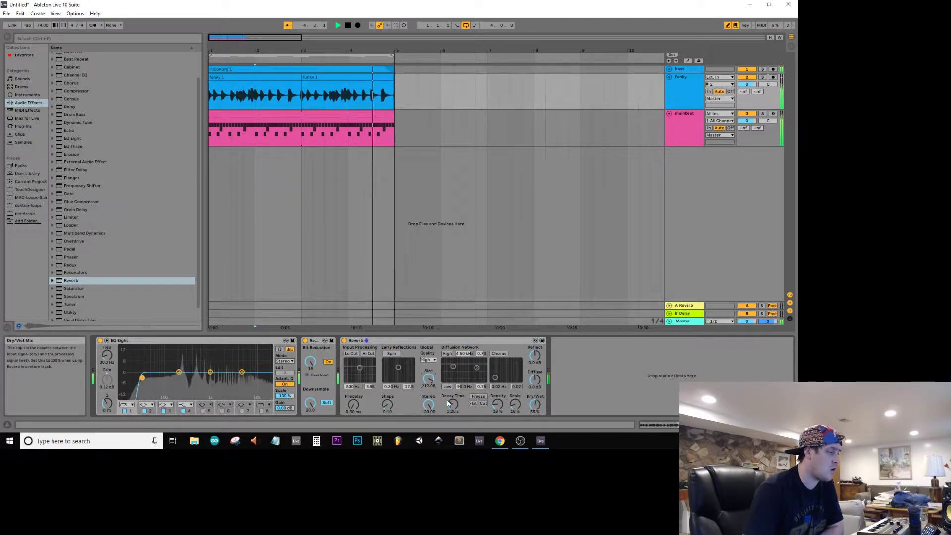
# Step: In the funky track's Reverb, lengthen the Decay Time, turn on the diffusion network's Chorus and set Dry/Wet to 31 %
pyautogui.moveTo(452, 404); pyautogui.dragTo(453, 398)
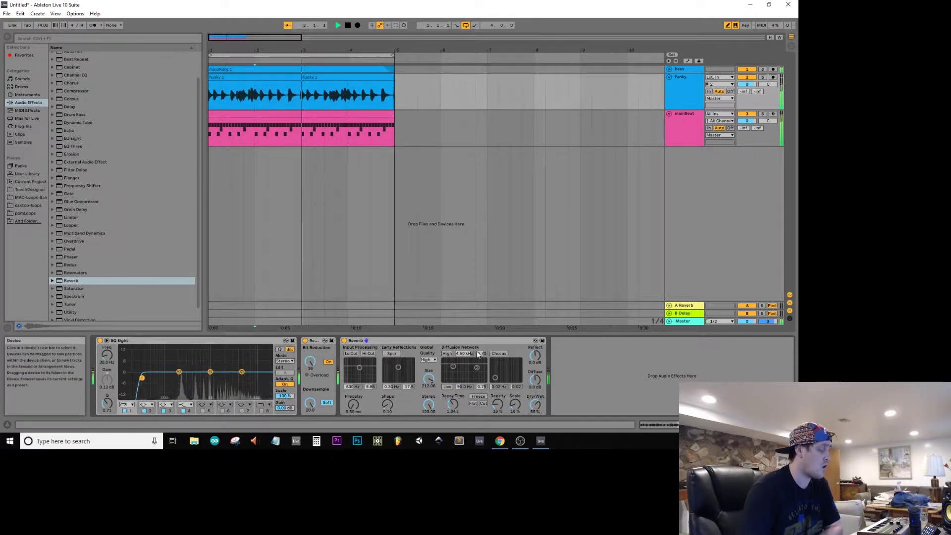
pyautogui.click(495, 353)
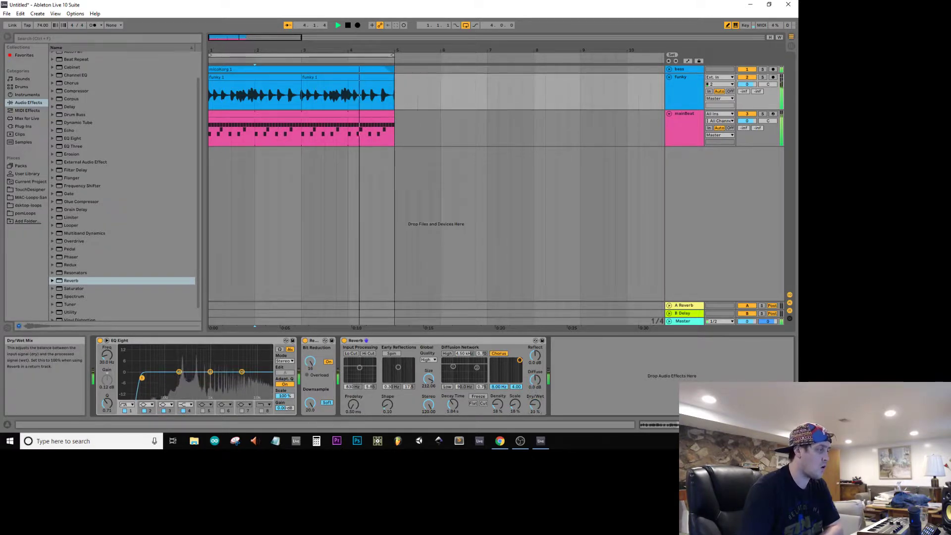
pyautogui.moveTo(535, 404); pyautogui.dragTo(534, 429)
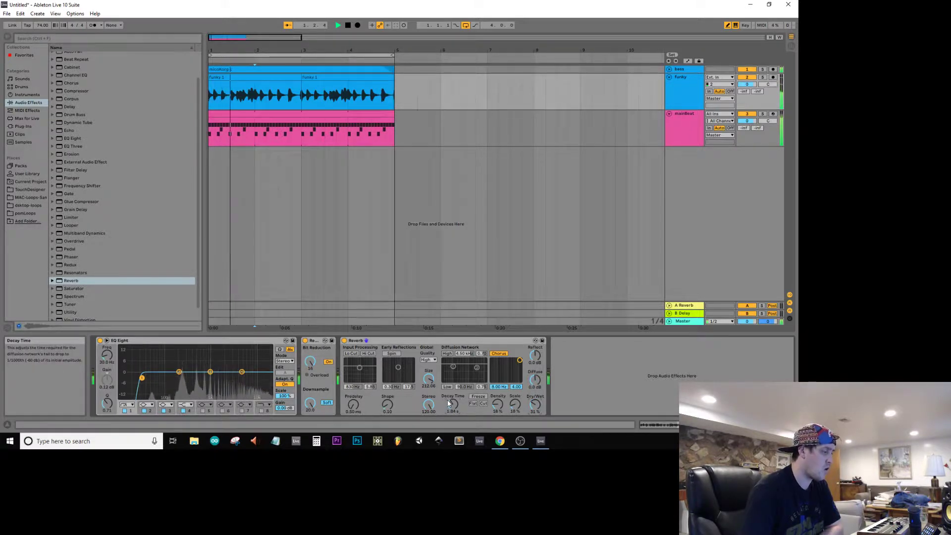
pyautogui.moveTo(452, 403); pyautogui.dragTo(452, 402)
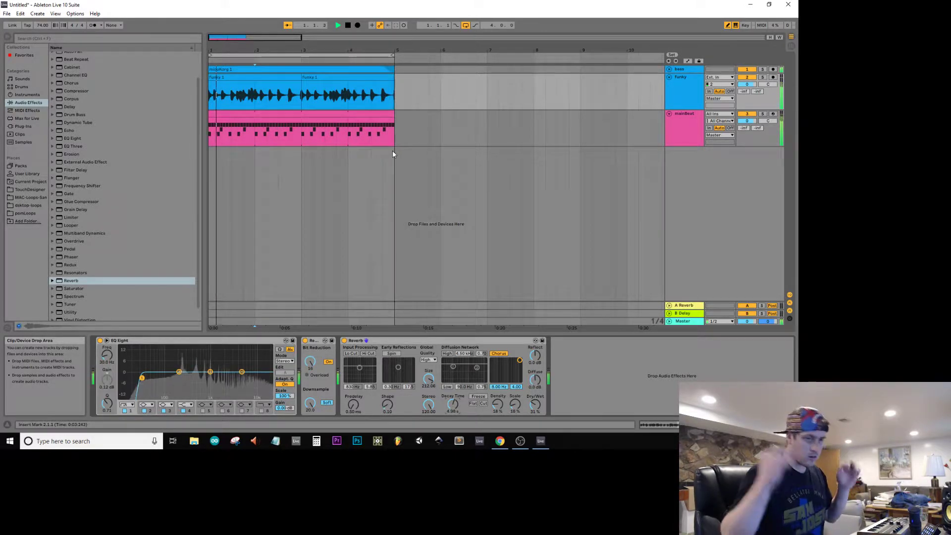
# Step: Duplicate all clips of bars 1–4 into bars 5–8, stop playback and extend the loop end to bar 9
pyautogui.moveTo(396, 127); pyautogui.dragTo(5, 8)
pyautogui.hotkey('ctrl', 'd')
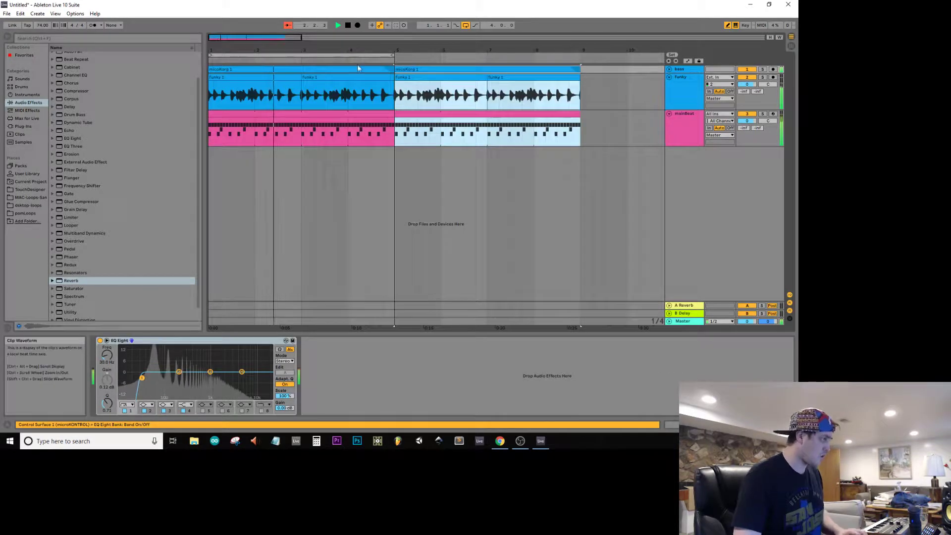
pyautogui.press('space')
pyautogui.moveTo(390, 56); pyautogui.dragTo(581, 55)
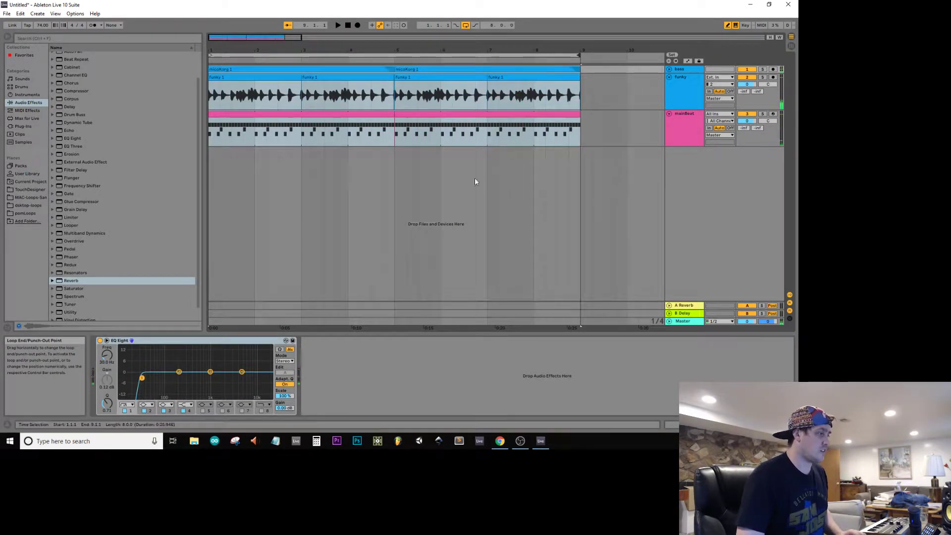
# Step: Fold the funky track and unfold the bass track so its waveforms are shown
pyautogui.click(669, 69)
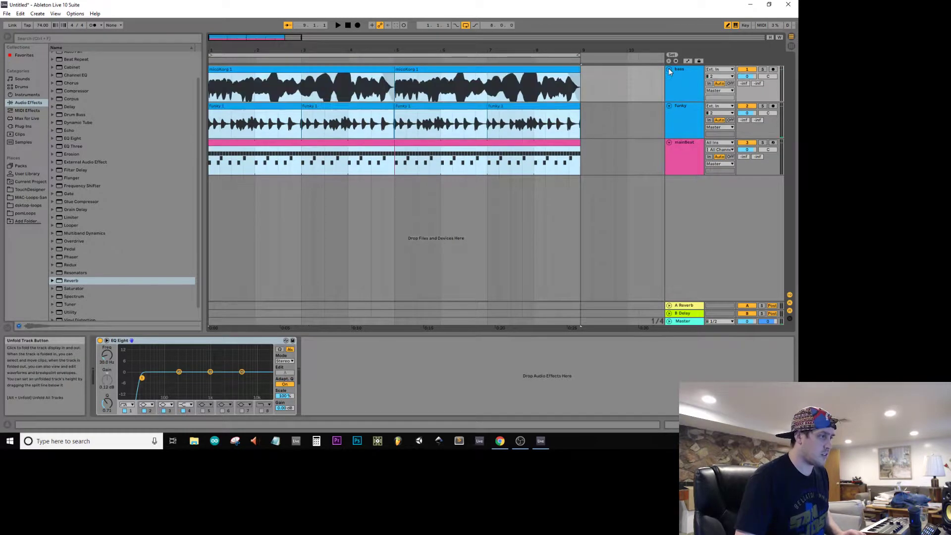
pyautogui.click(669, 69)
pyautogui.click(670, 78)
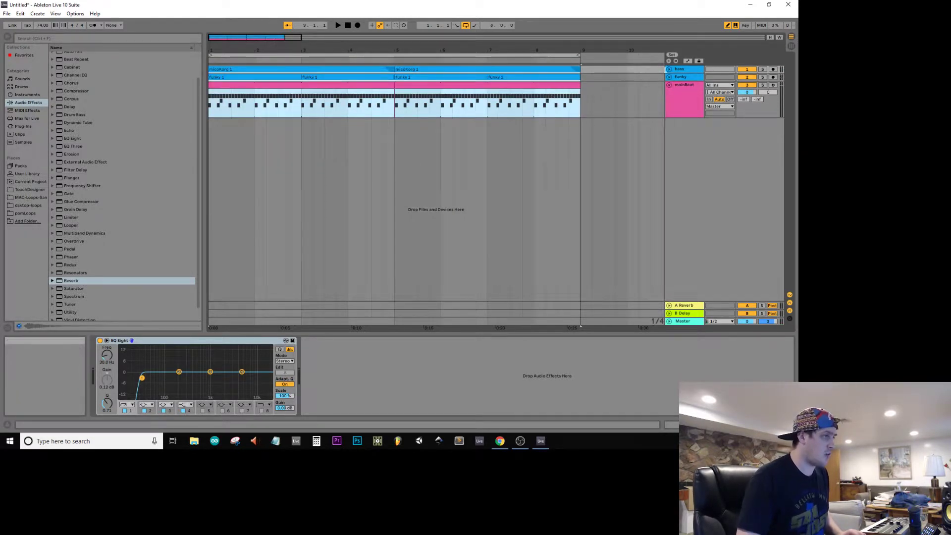
pyautogui.click(669, 69)
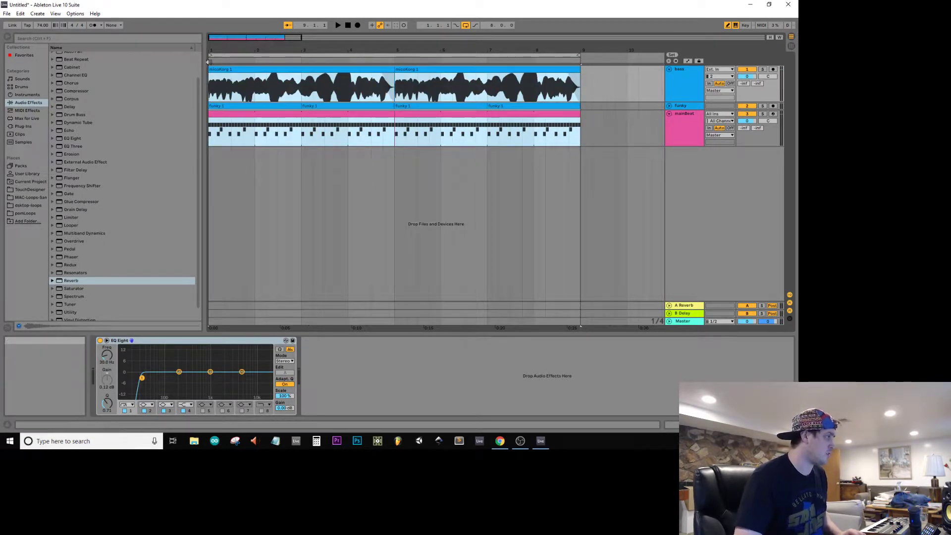
pyautogui.hotkey('ctrl', 'a')
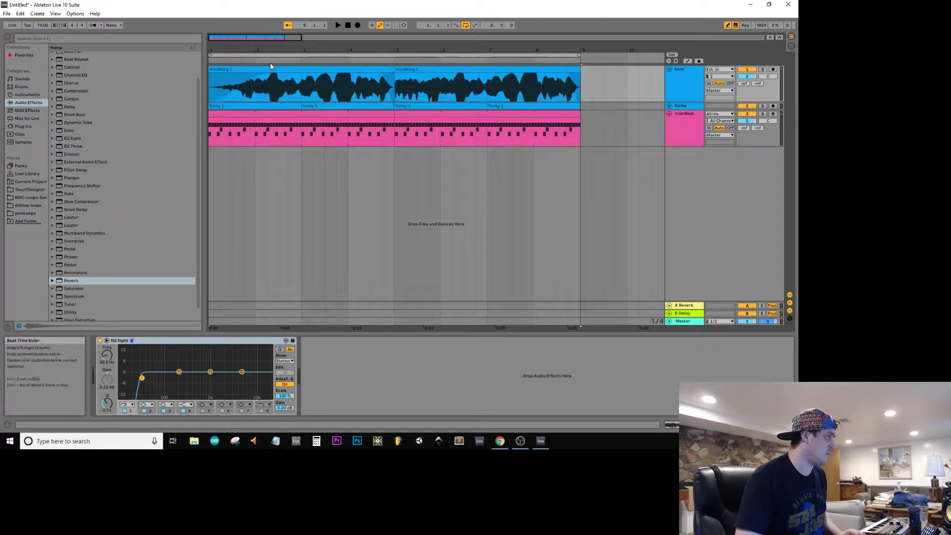
pyautogui.moveTo(212, 70); pyautogui.dragTo(301, 71)
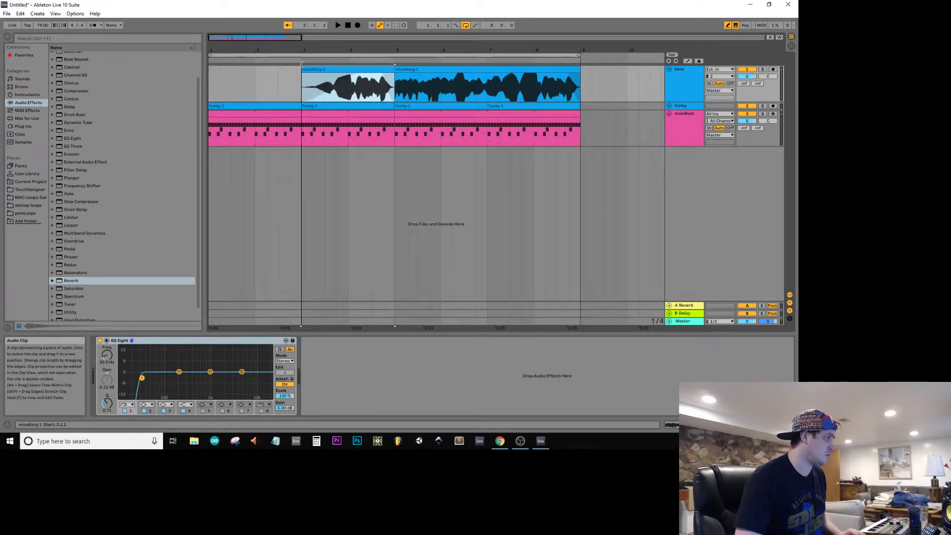
pyautogui.hotkey('ctrl', 'z')
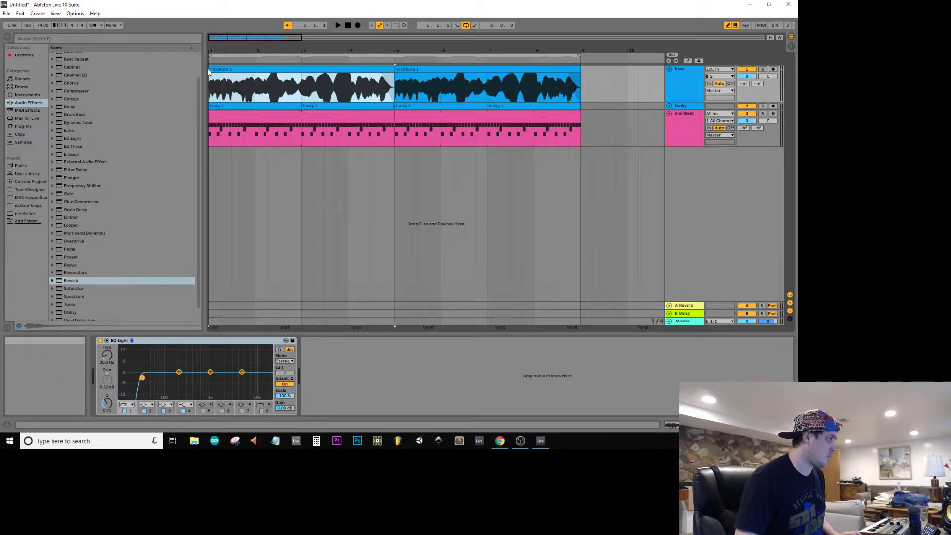
# Step: Trim the start of the first bass clip to bar 3 and delete the first mainBeat clip
pyautogui.moveTo(208, 71); pyautogui.dragTo(301, 71)
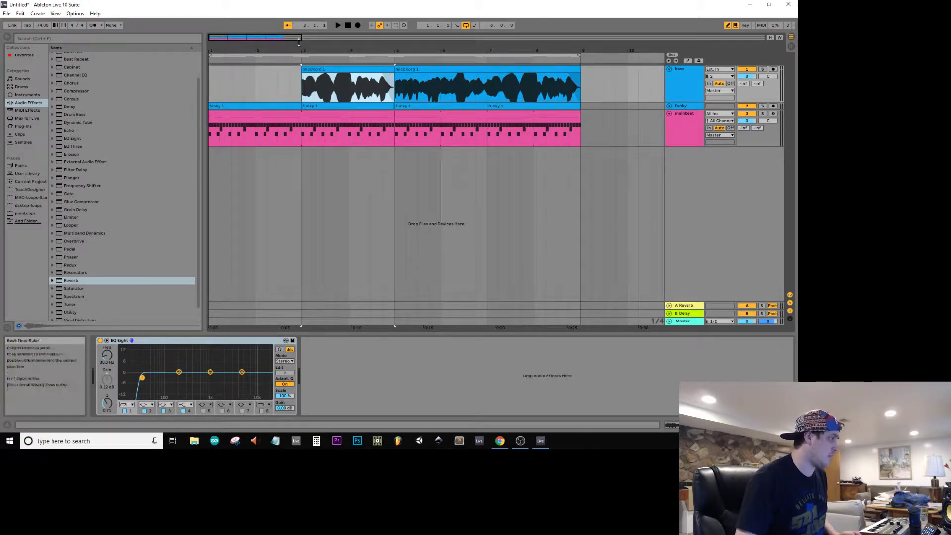
pyautogui.click(347, 25)
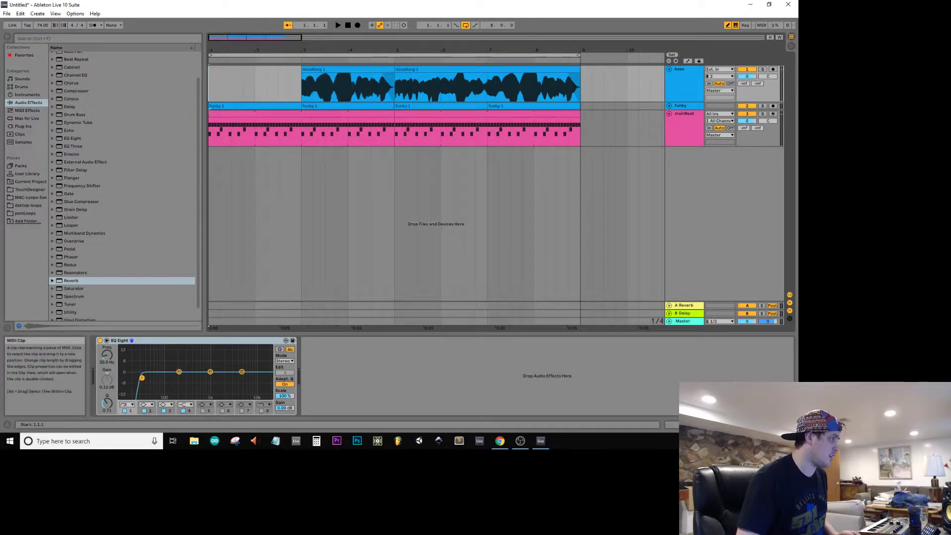
pyautogui.moveTo(210, 113); pyautogui.dragTo(326, 103)
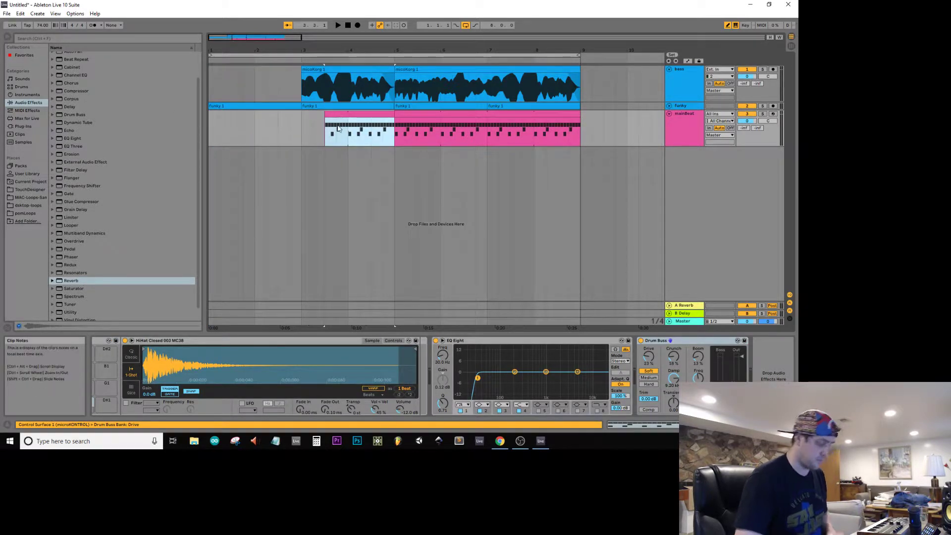
pyautogui.press('Delete')
# Step: Play the arrangement from the start and check the track levels in the Session View mixer
pyautogui.click(347, 25)
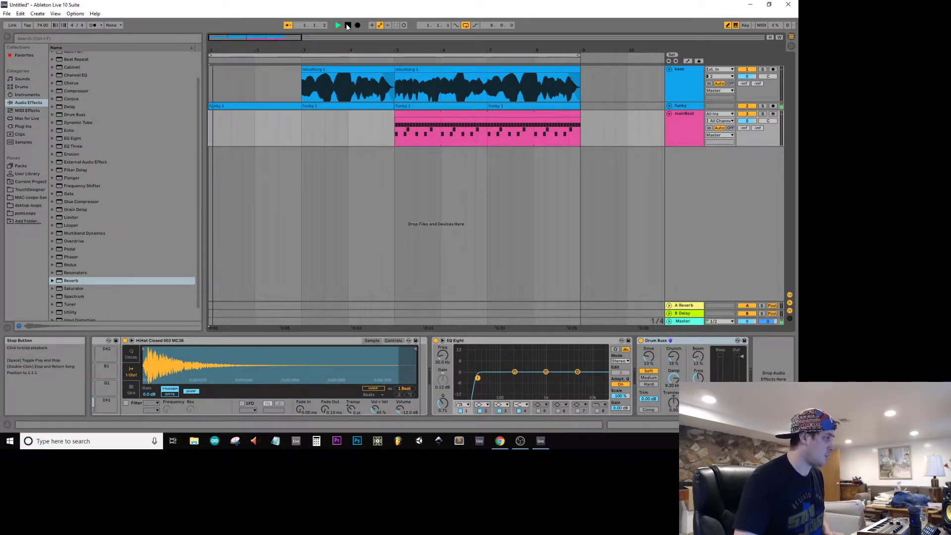
pyautogui.click(304, 75)
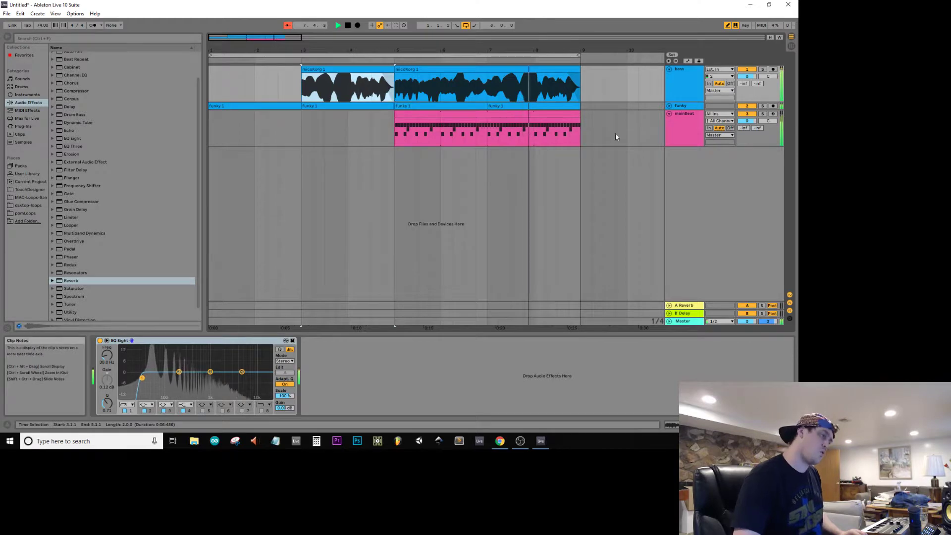
pyautogui.click(669, 113)
pyautogui.press('Tab')
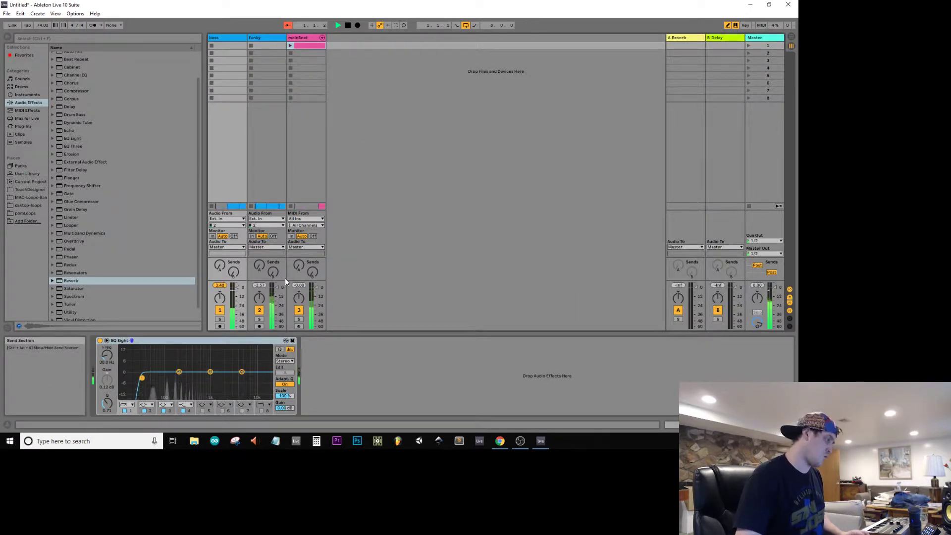
pyautogui.press('Tab')
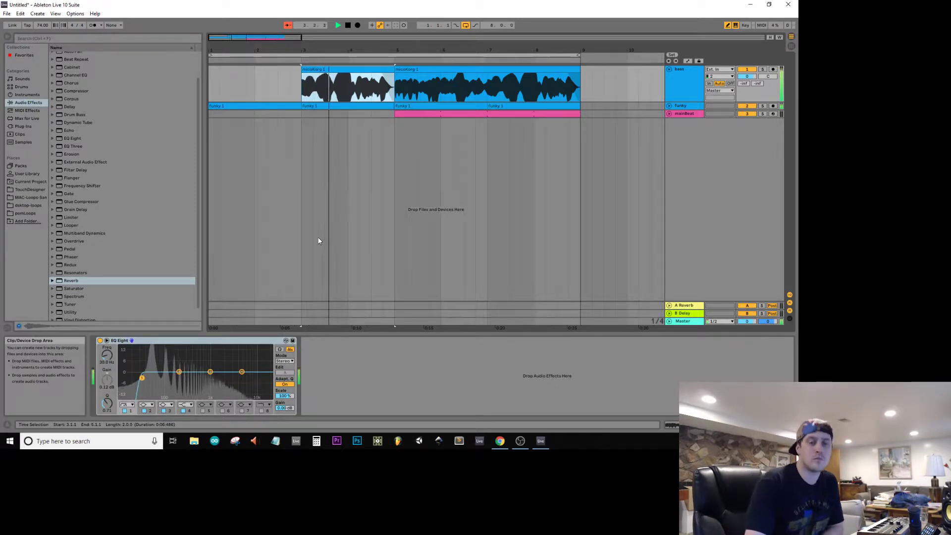
pyautogui.click(667, 113)
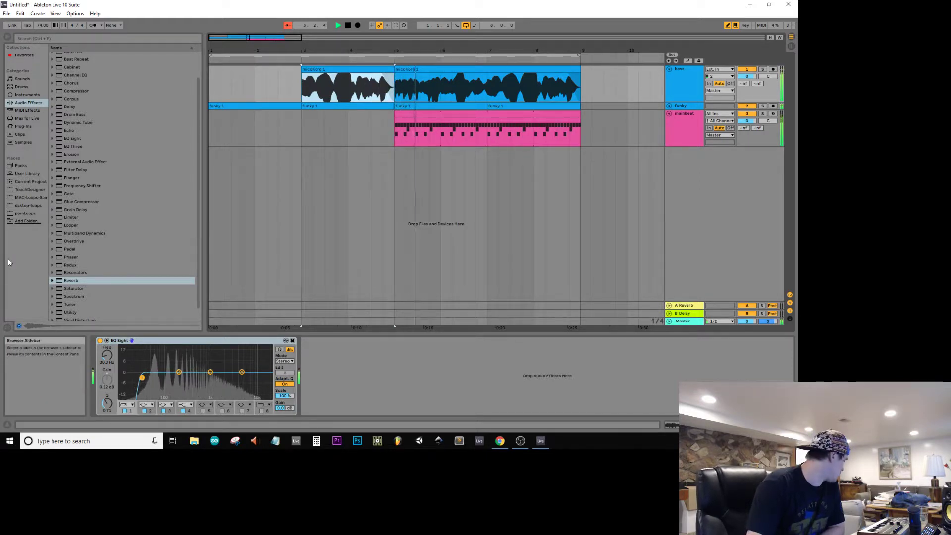
# Step: Search the samples for "triangle" and place Triangle SP 2.wav at bar 5 on a new audio track below mainBeat
pyautogui.click(23, 142)
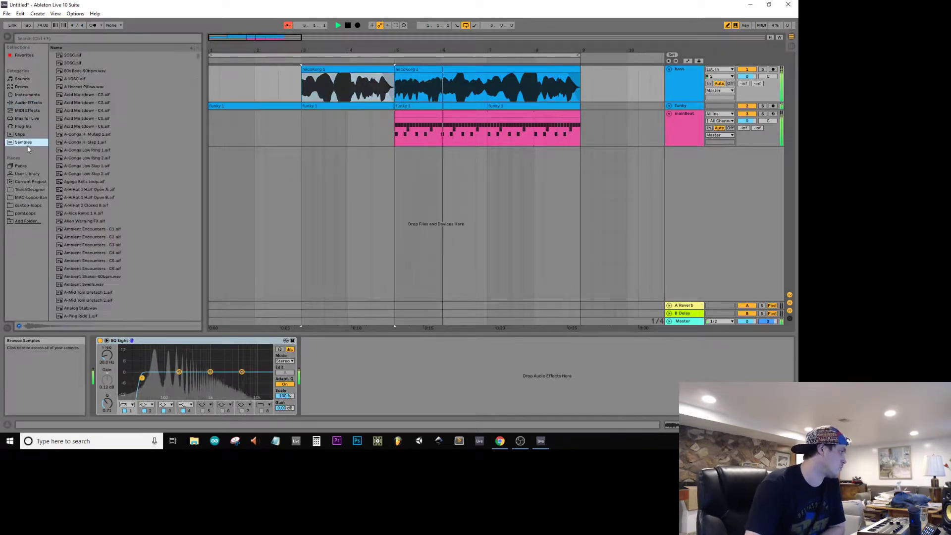
pyautogui.click(78, 38)
pyautogui.write('triangle')
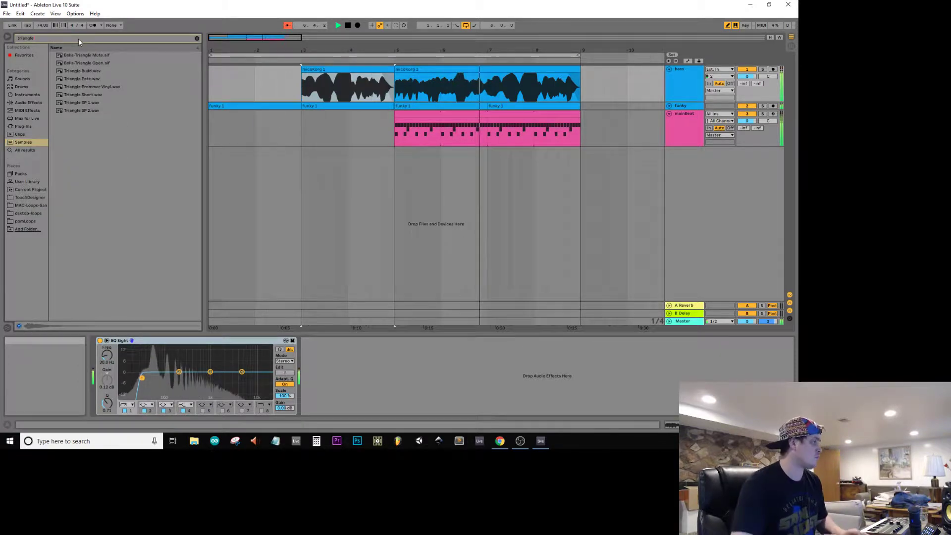
pyautogui.click(78, 111)
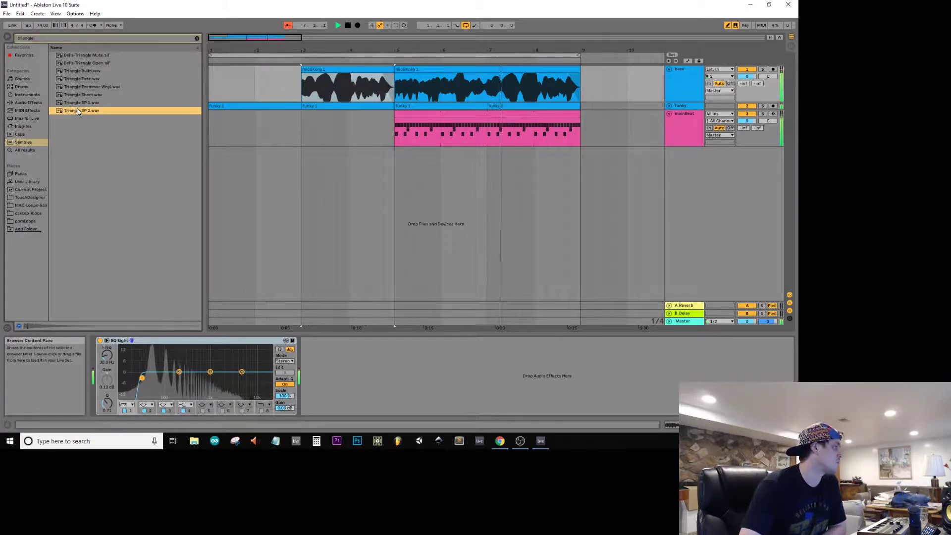
pyautogui.moveTo(77, 111); pyautogui.dragTo(396, 167)
pyautogui.click(689, 151)
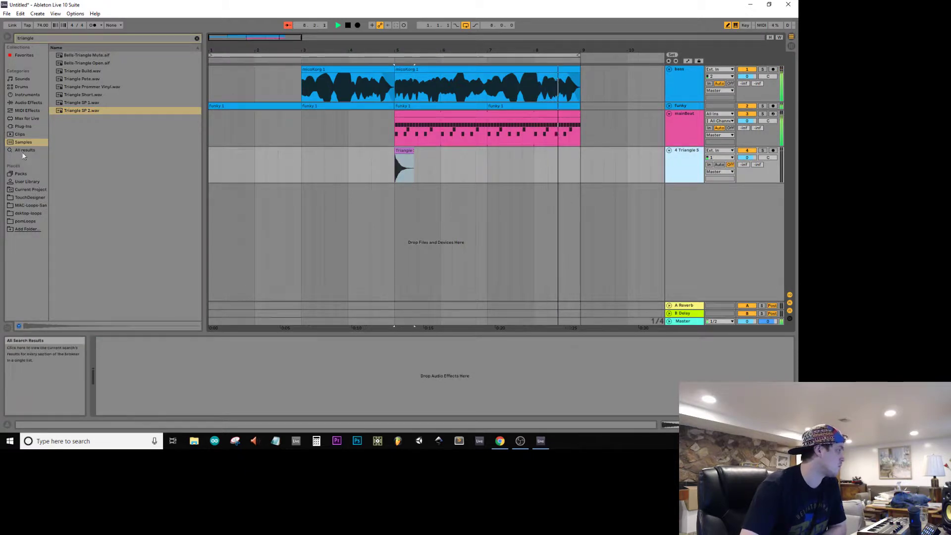
# Step: Clear the search in the audio effects and look through the Delay effect's Vintage Delay and Modulated Delay presets
pyautogui.click(29, 102)
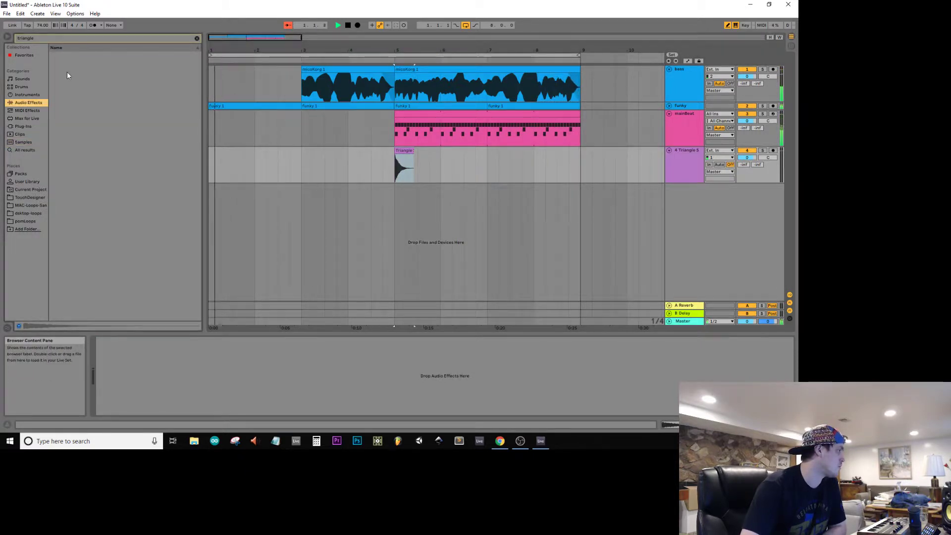
pyautogui.click(197, 38)
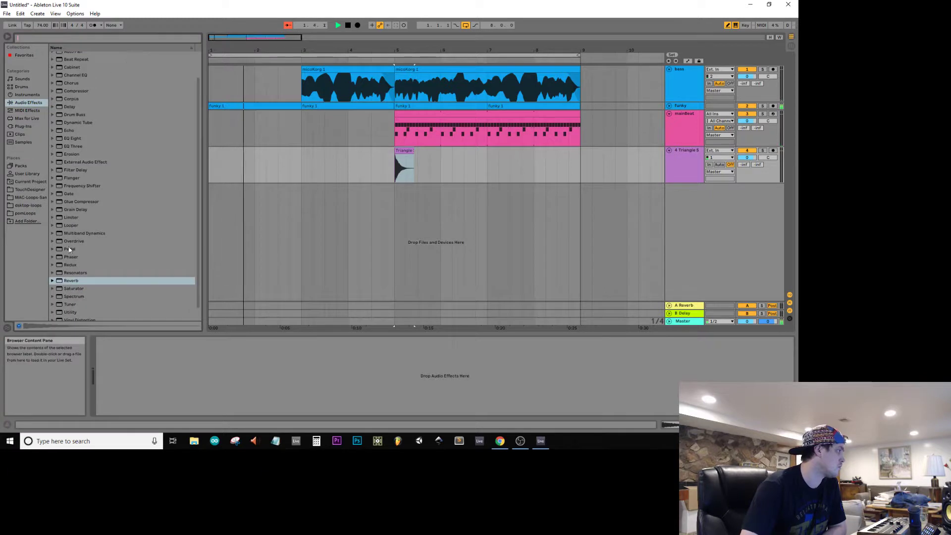
pyautogui.click(53, 106)
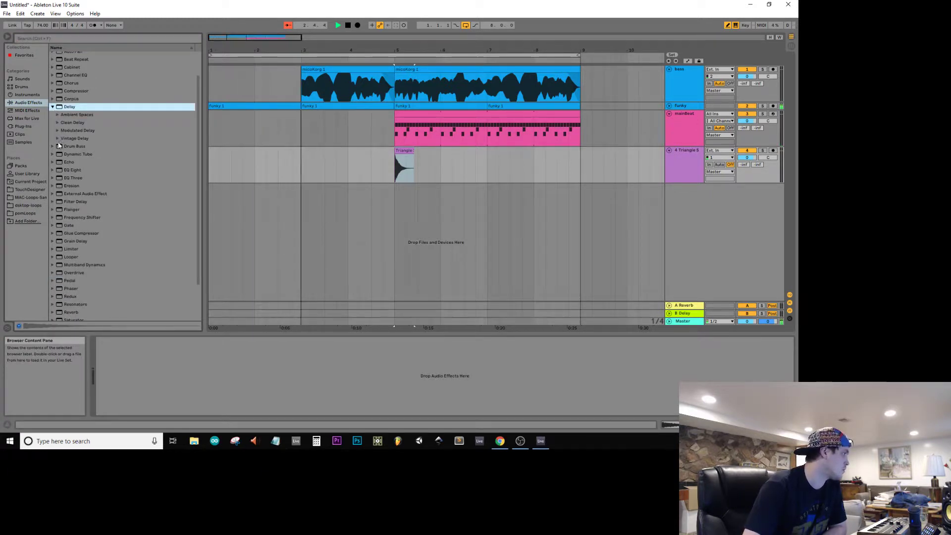
pyautogui.click(57, 138)
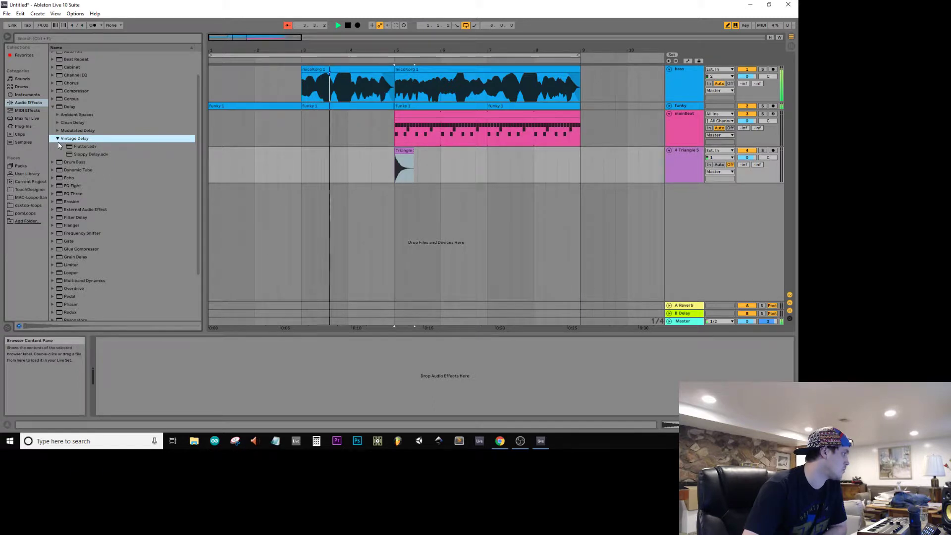
pyautogui.click(58, 130)
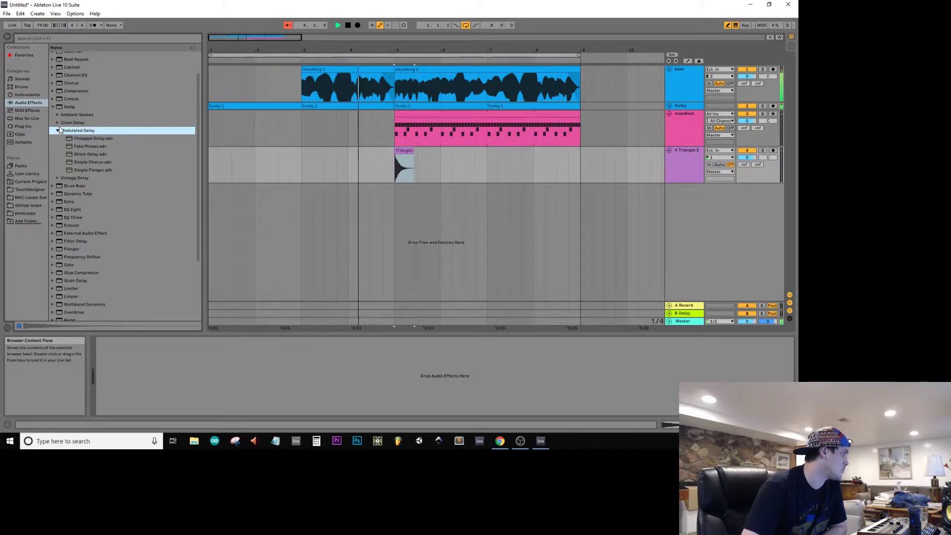
pyautogui.click(53, 106)
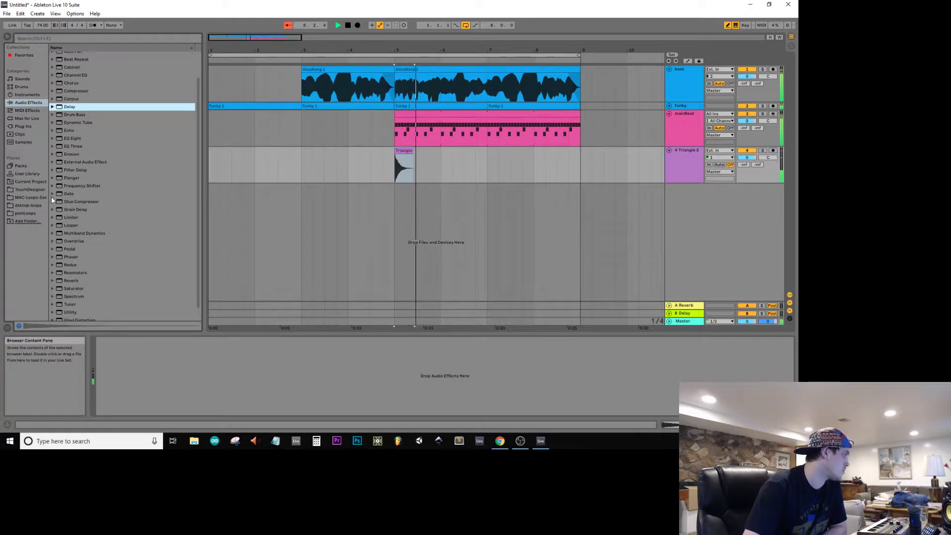
# Step: Add Echo's Clean Delay preset Time Travel Echo.adv to the triangle track and audition it from just before the triangle clip
pyautogui.click(52, 130)
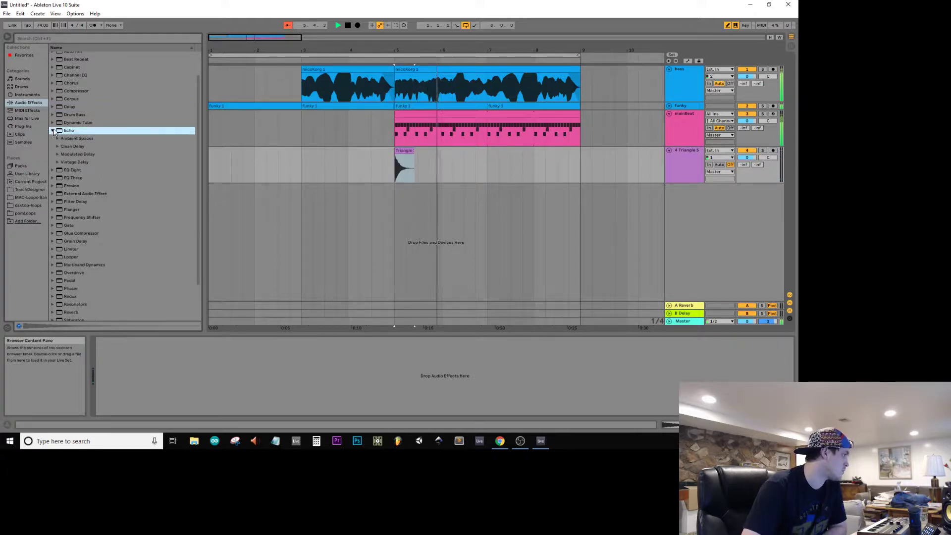
pyautogui.click(56, 162)
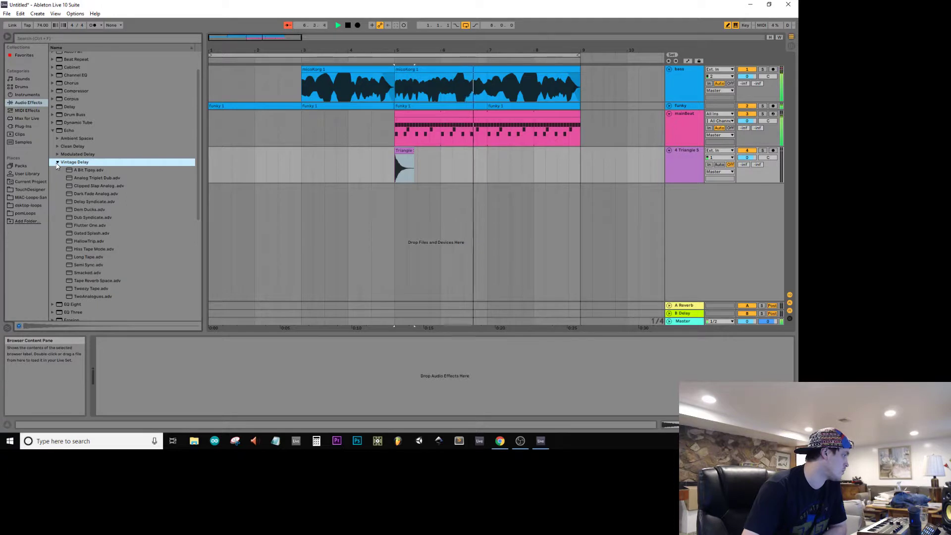
pyautogui.click(55, 154)
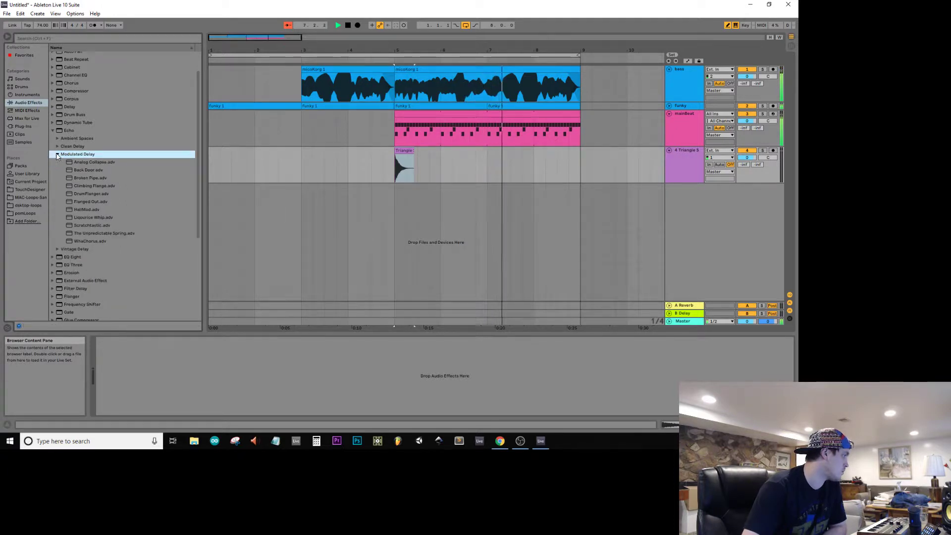
pyautogui.click(57, 147)
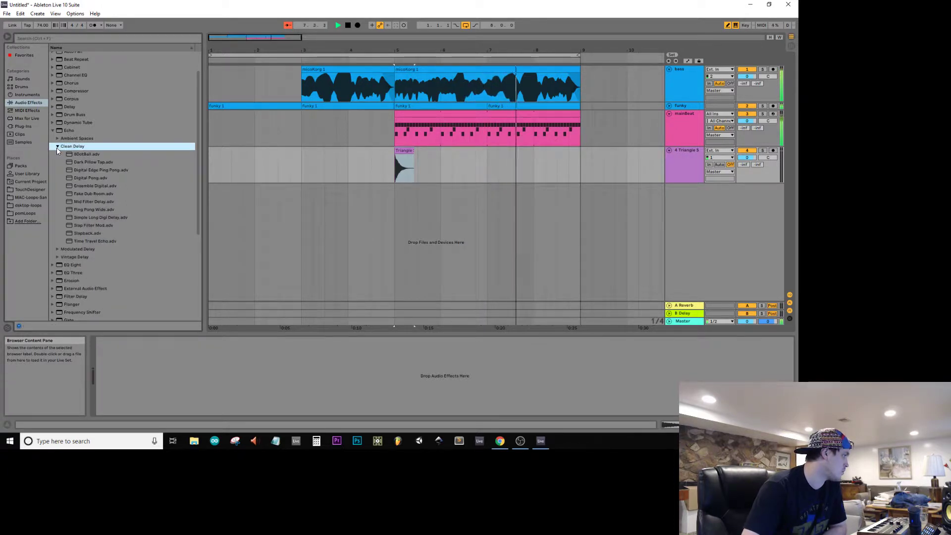
pyautogui.click(106, 241)
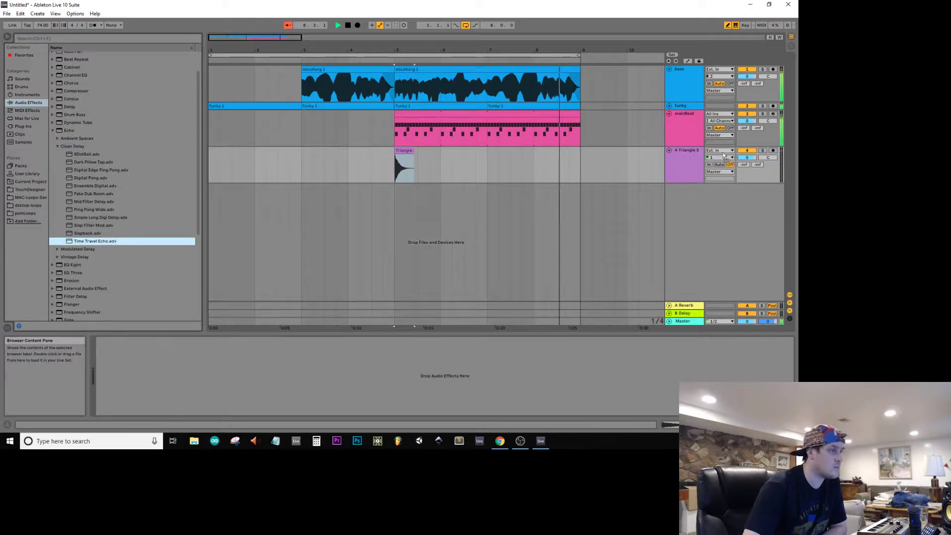
pyautogui.moveTo(393, 154); pyautogui.dragTo(394, 170)
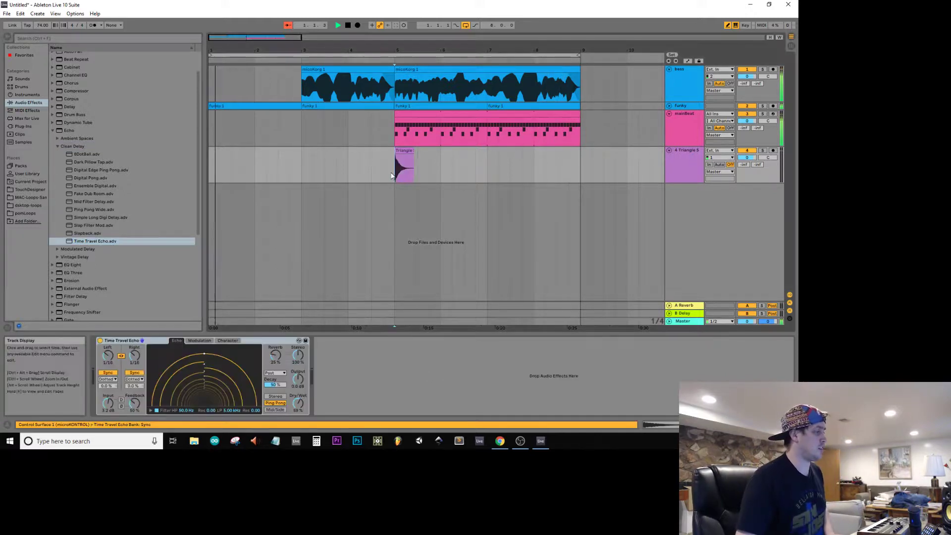
pyautogui.click(383, 172)
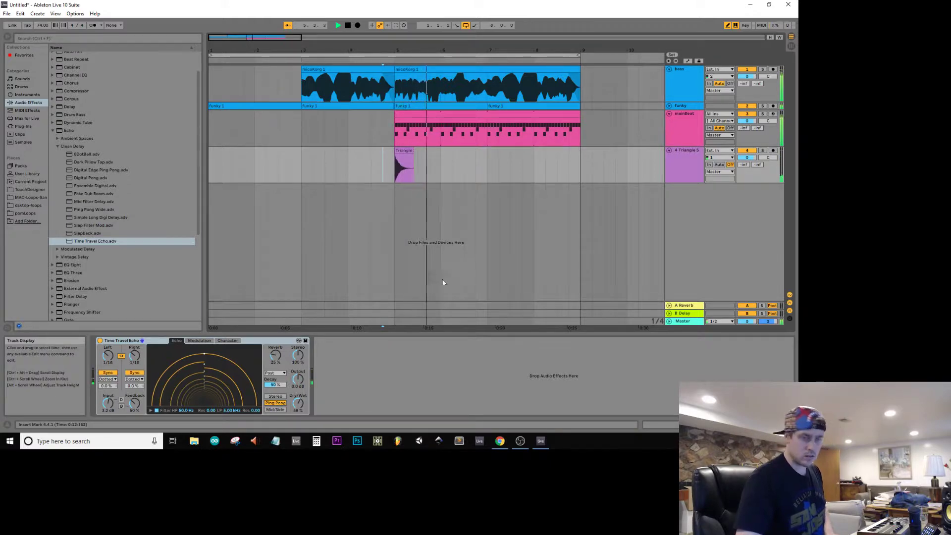
pyautogui.press('space')
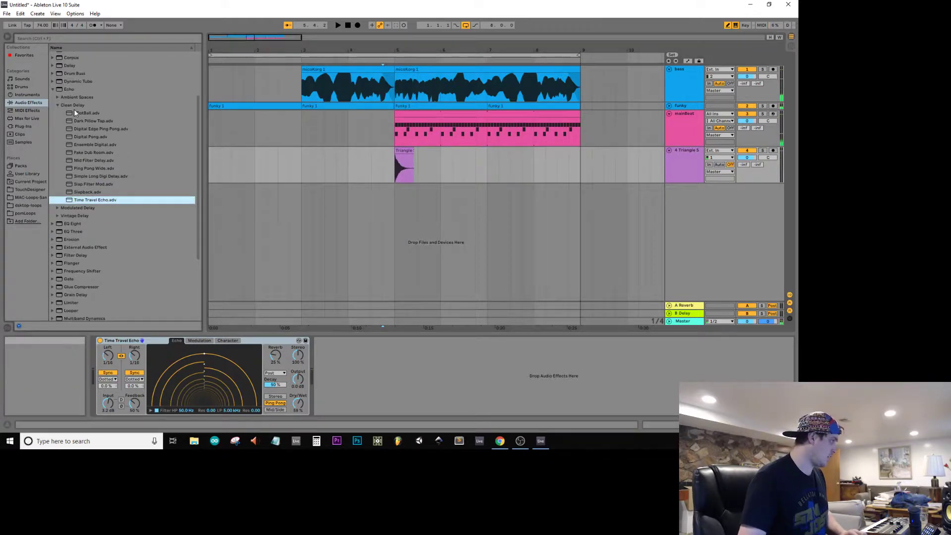
# Step: Collapse the Echo presets and search the audio effects for "pong"
pyautogui.scroll(-5, 74, 113)
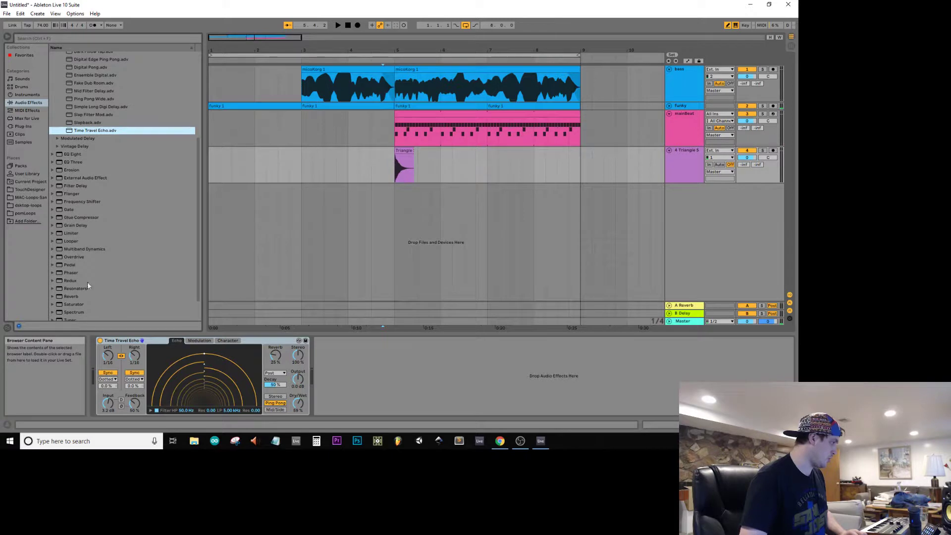
pyautogui.scroll(-1, 73, 301)
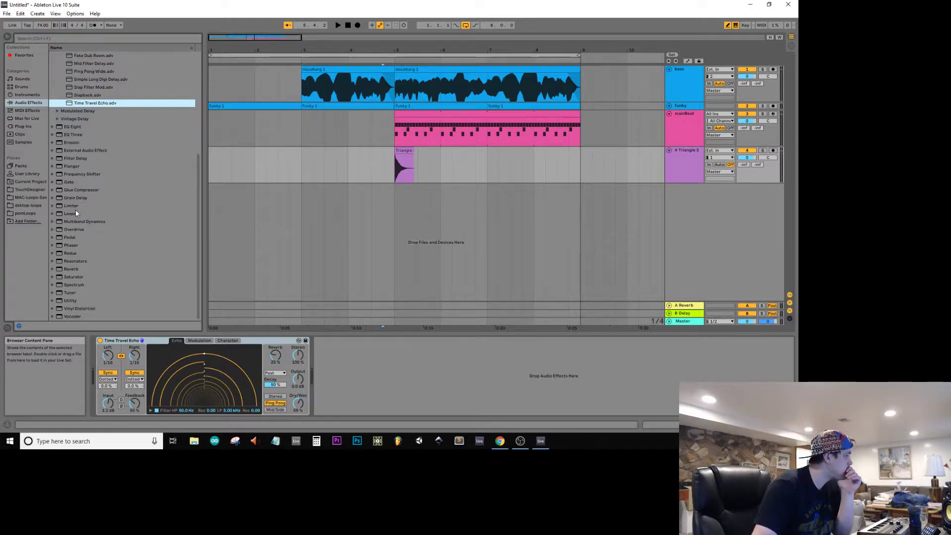
pyautogui.scroll(4, 73, 189)
pyautogui.click(52, 104)
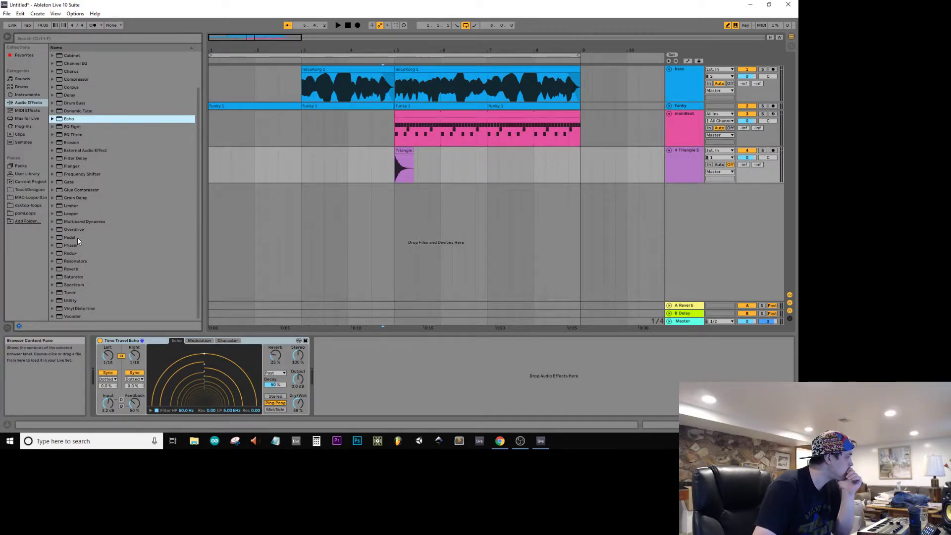
pyautogui.click(115, 37)
pyautogui.write('pong')
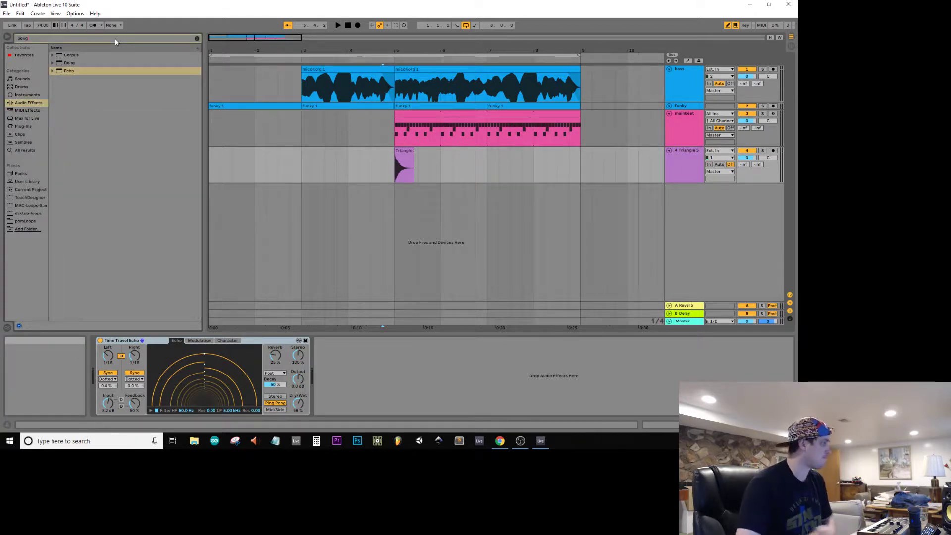
# Step: Add the Delay effect's Clean Delay preset Pong.adv after Time Travel Echo on the triangle track
pyautogui.click(69, 63)
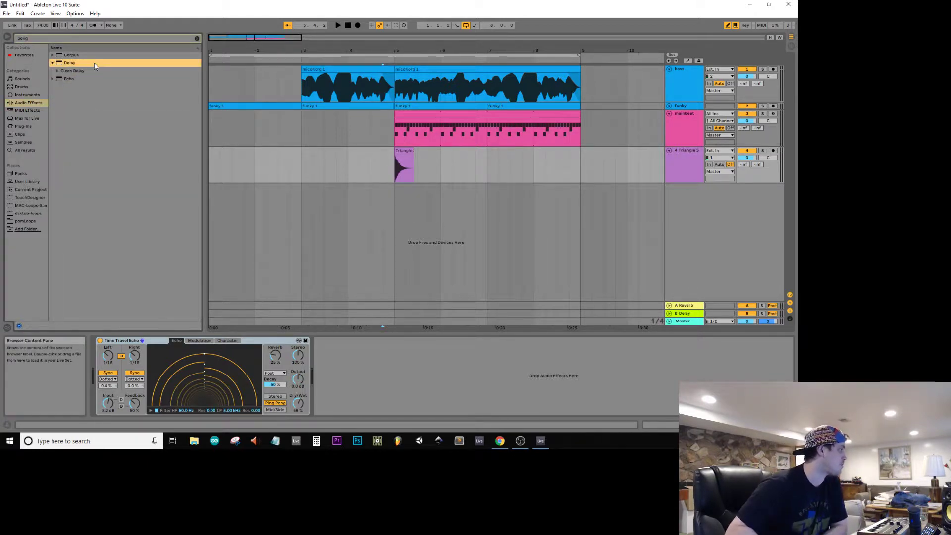
pyautogui.press('Down')
pyautogui.press('Right')
pyautogui.click(95, 63)
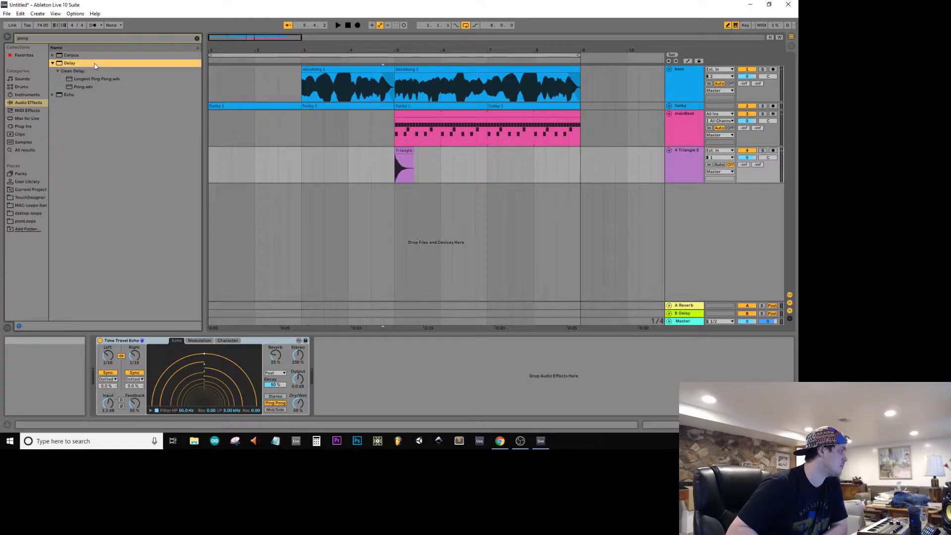
pyautogui.press('Down')
pyautogui.press('Down')
pyautogui.press('Down')
pyautogui.press('Down')
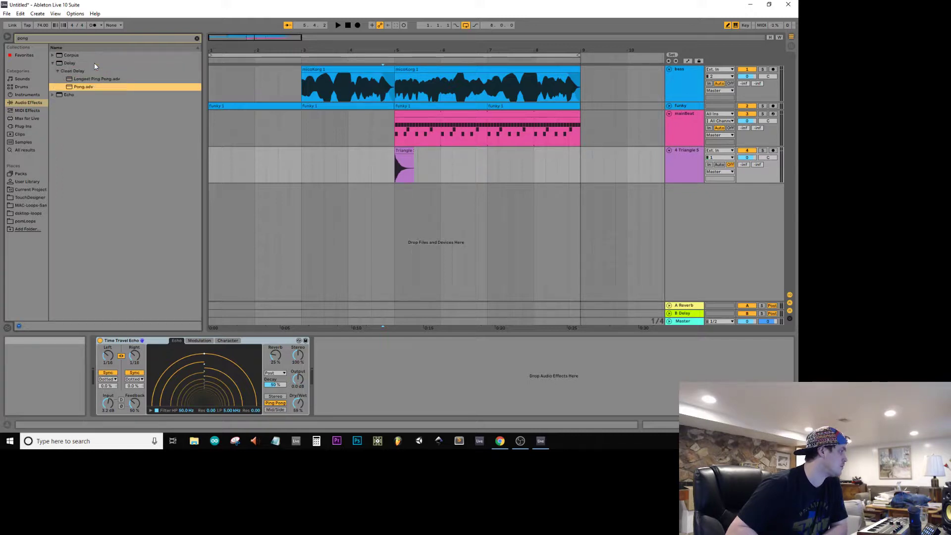
pyautogui.press('Left')
pyautogui.press('Up')
pyautogui.press('Up')
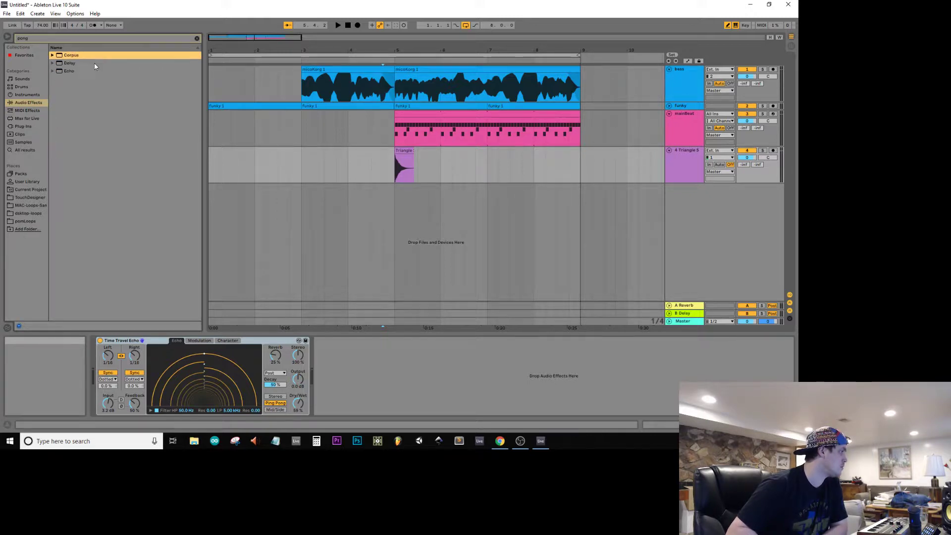
pyautogui.doubleClick(96, 63)
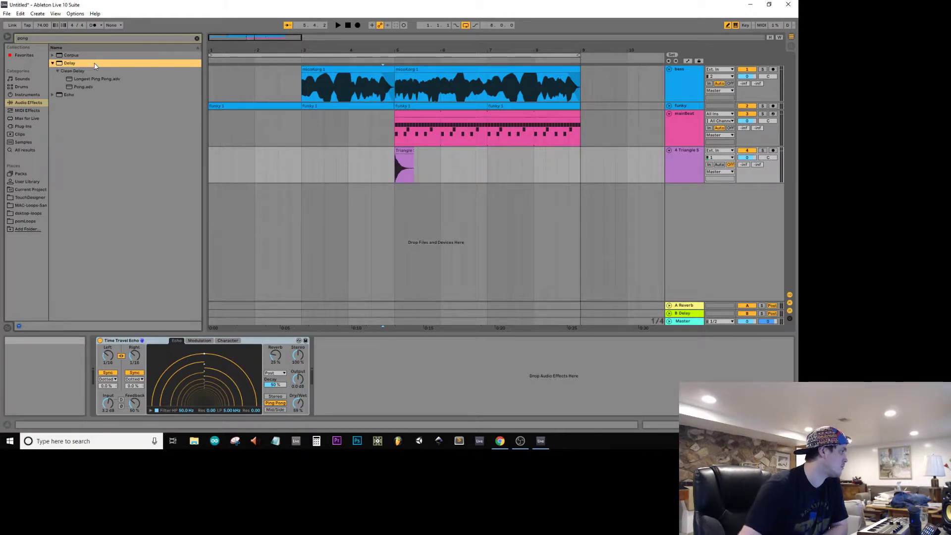
pyautogui.moveTo(79, 87); pyautogui.dragTo(452, 420)
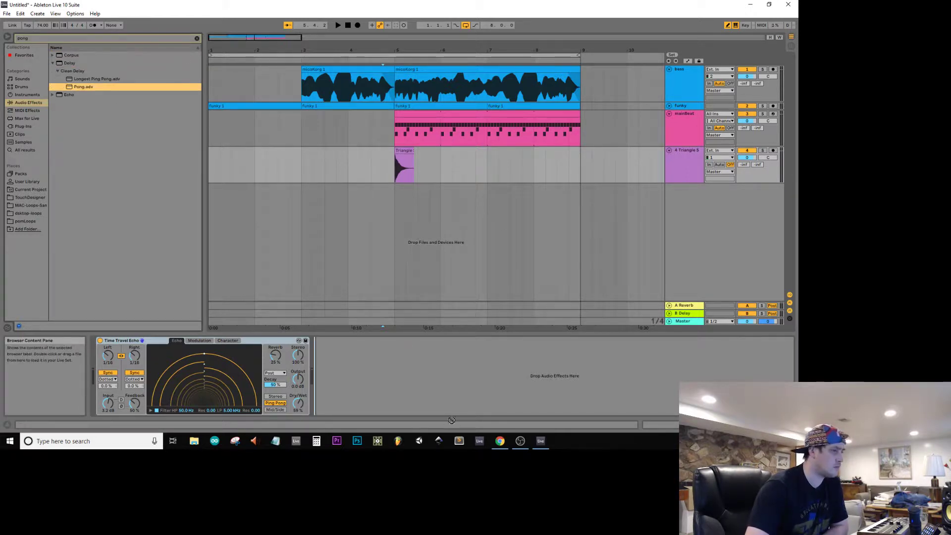
pyautogui.moveTo(461, 380); pyautogui.dragTo(462, 380)
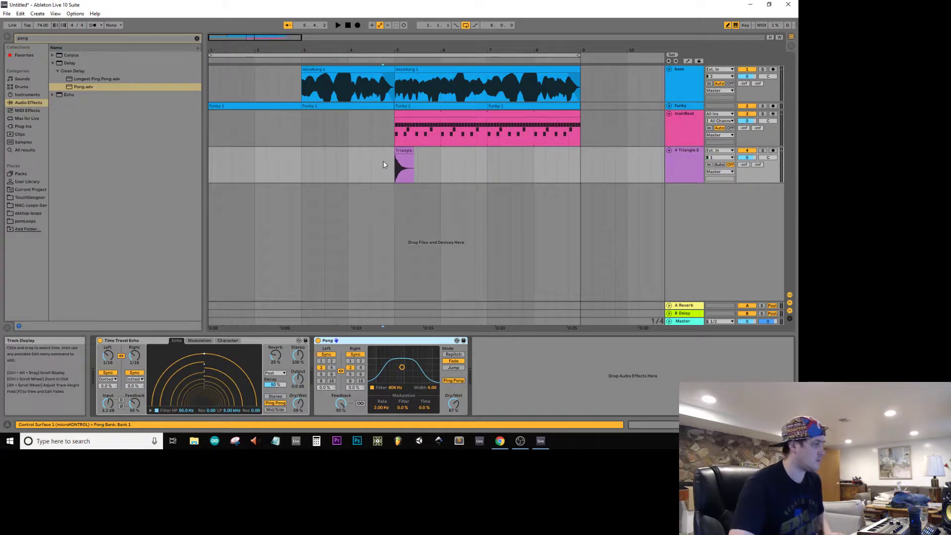
# Step: Audition the triangle with Pong's left and right delay times at 6 sixteenths, and set both back to 2
pyautogui.press('space')
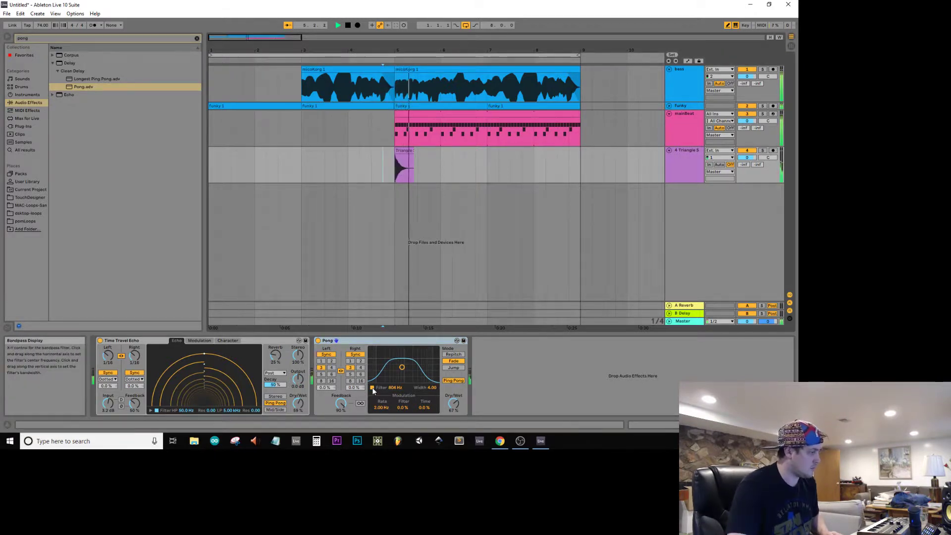
pyautogui.click(358, 374)
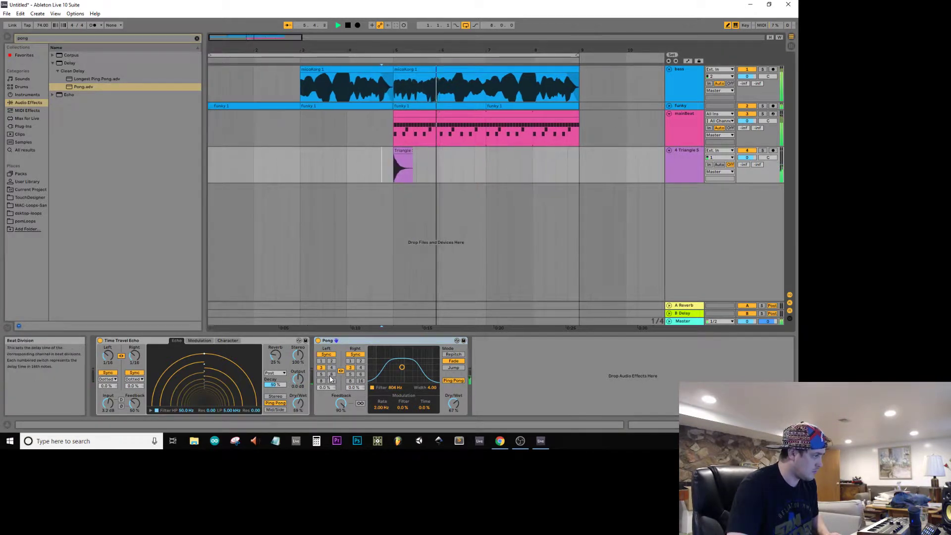
pyautogui.press('space')
pyautogui.press('space')
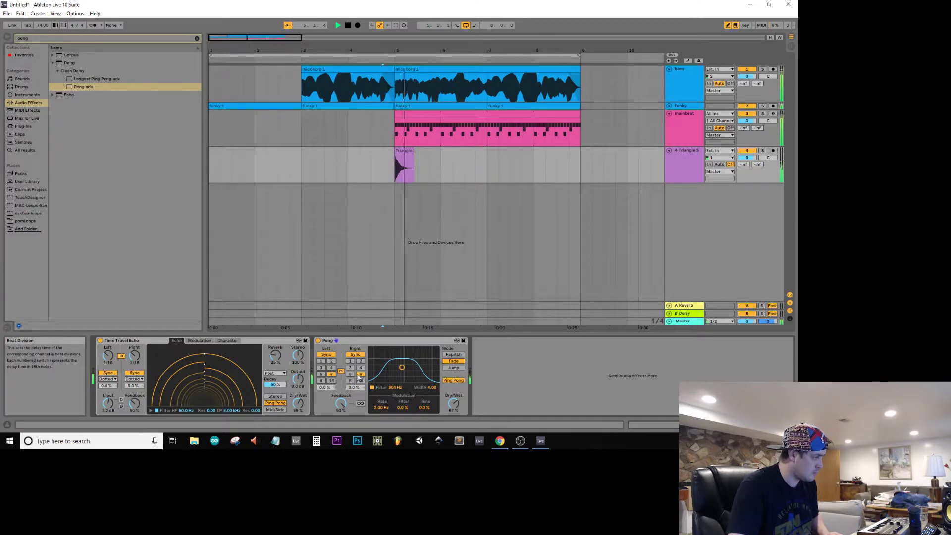
pyautogui.click(321, 368)
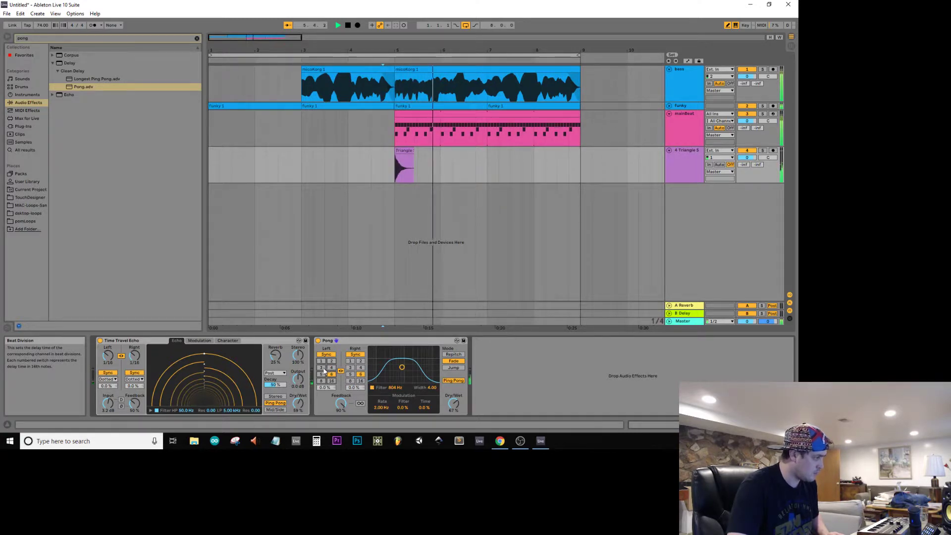
pyautogui.press('space')
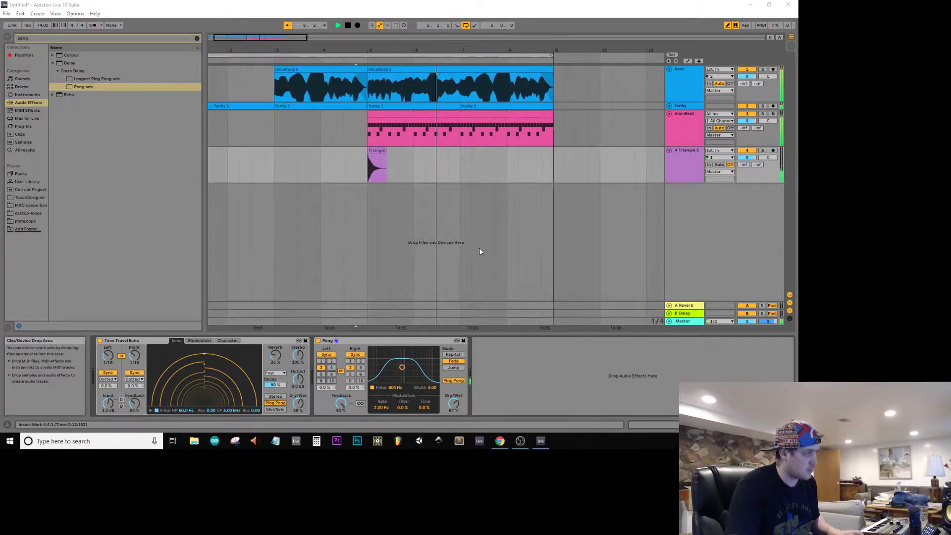
# Step: Save the Live Set as darkBell in the Projects2019 folder
pyautogui.hotkey('ctrl', 's')
pyautogui.click(370, 228)
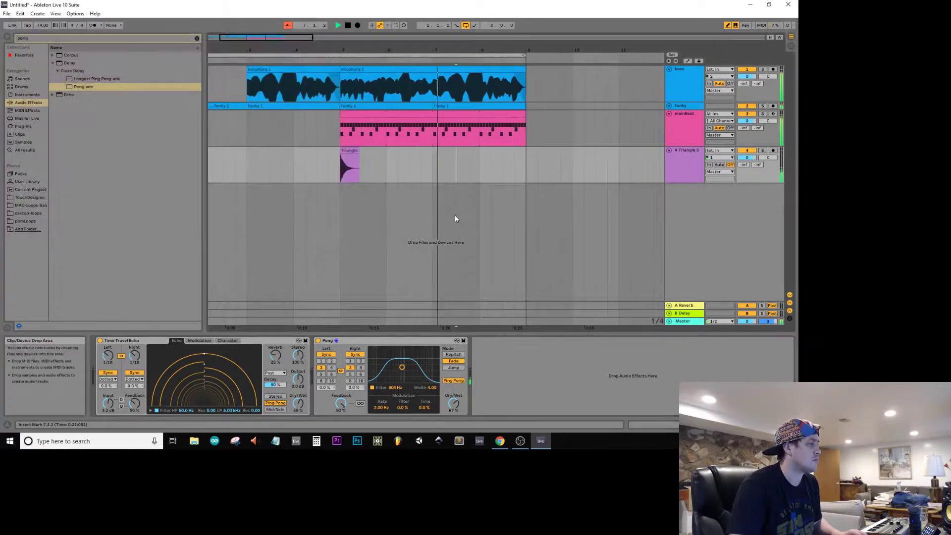
pyautogui.hotkey('ctrl', 's')
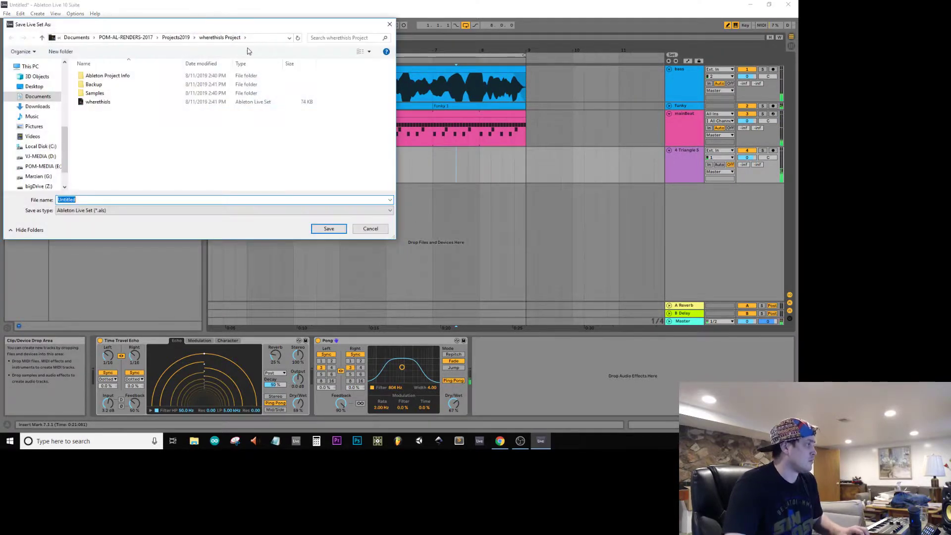
pyautogui.click(167, 38)
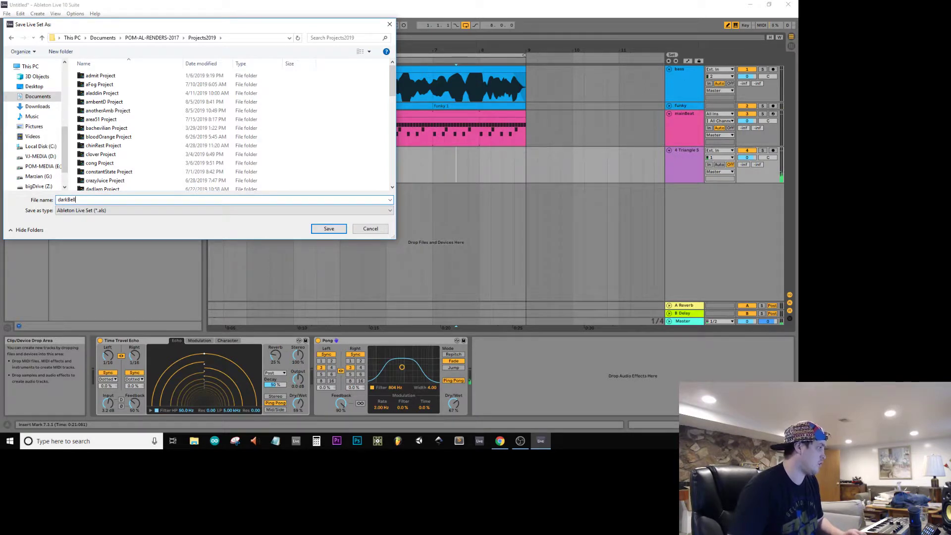
pyautogui.press('Return')
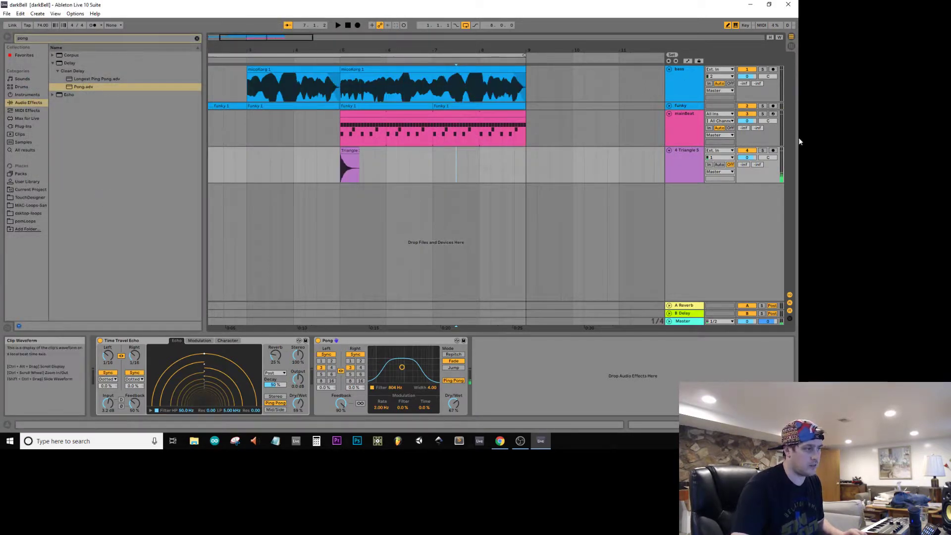
# Step: Play the arrangement from just after the start of bar 2 on the bass track
pyautogui.click(527, 165)
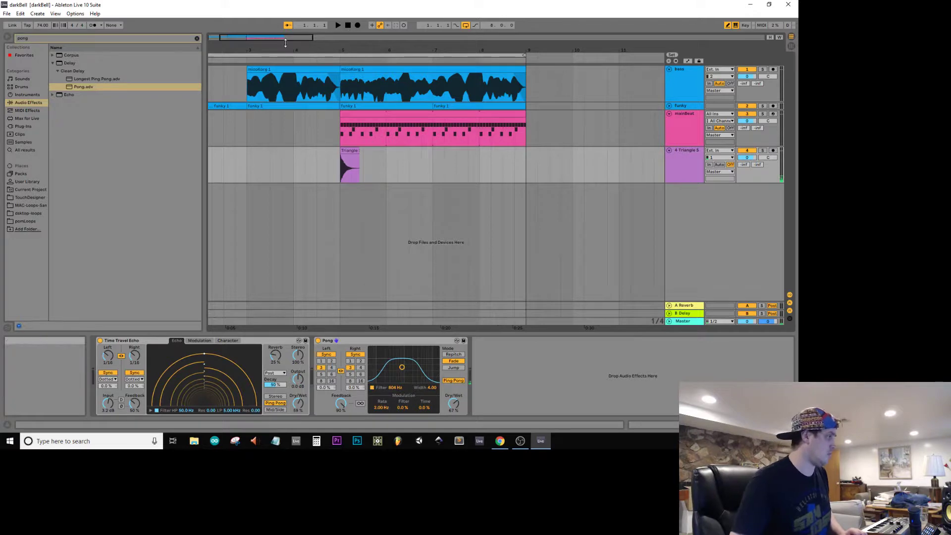
pyautogui.moveTo(284, 38); pyautogui.dragTo(283, 25)
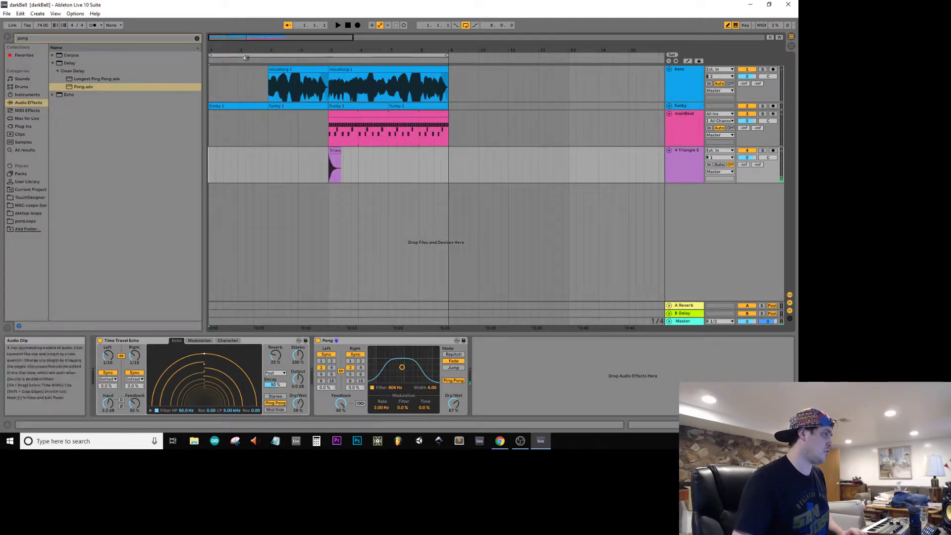
pyautogui.click(245, 87)
pyautogui.press('space')
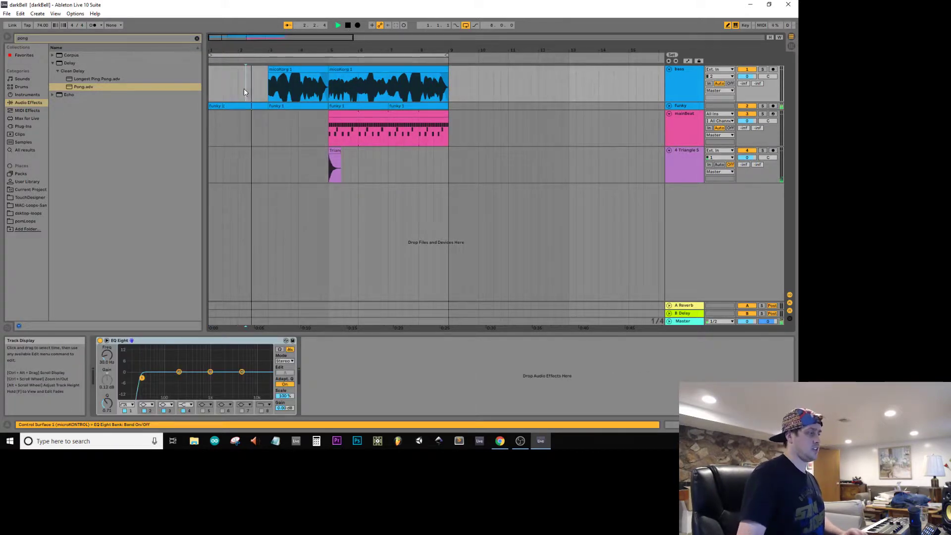
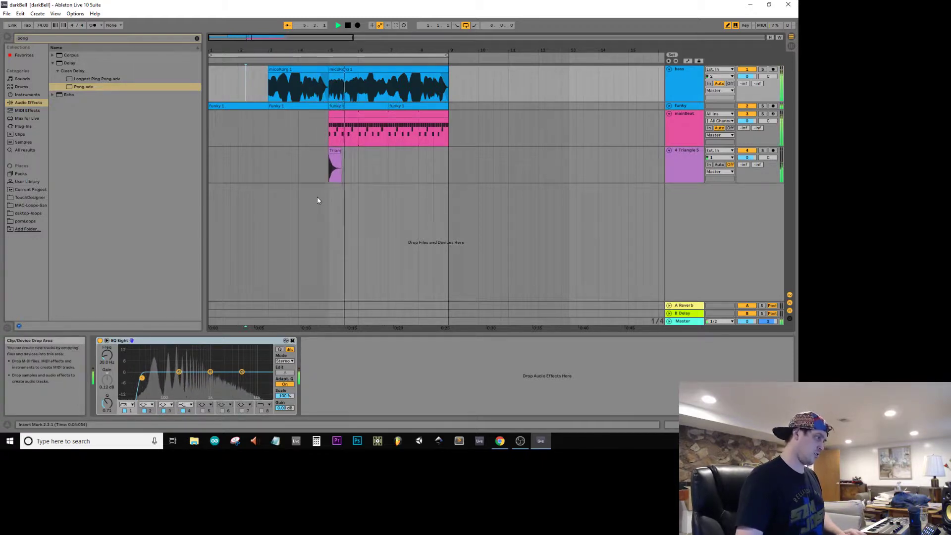
# Step: Fold the triangle and mainBeat tracks, and duplicate the section from bar 5 to bar 9 on all four tracks so it repeats from bar 9
pyautogui.click(669, 150)
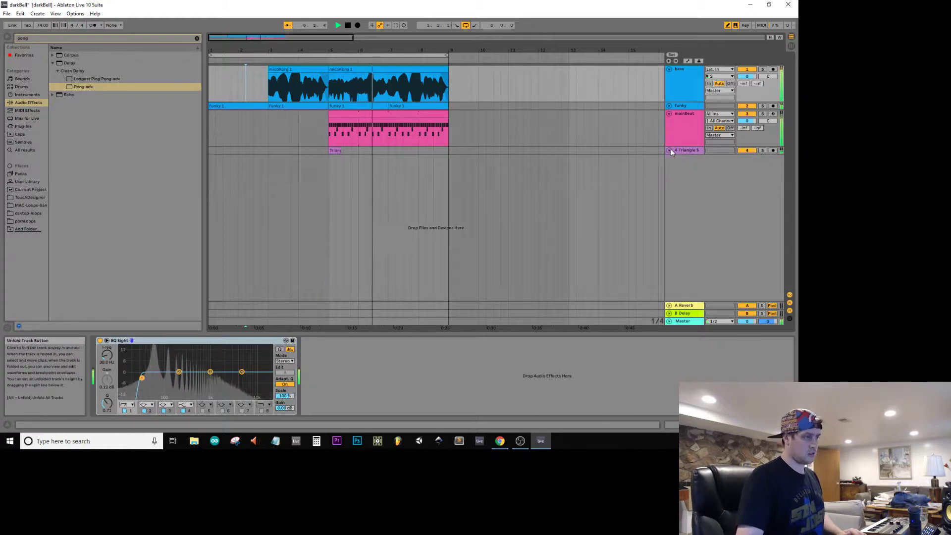
pyautogui.click(669, 113)
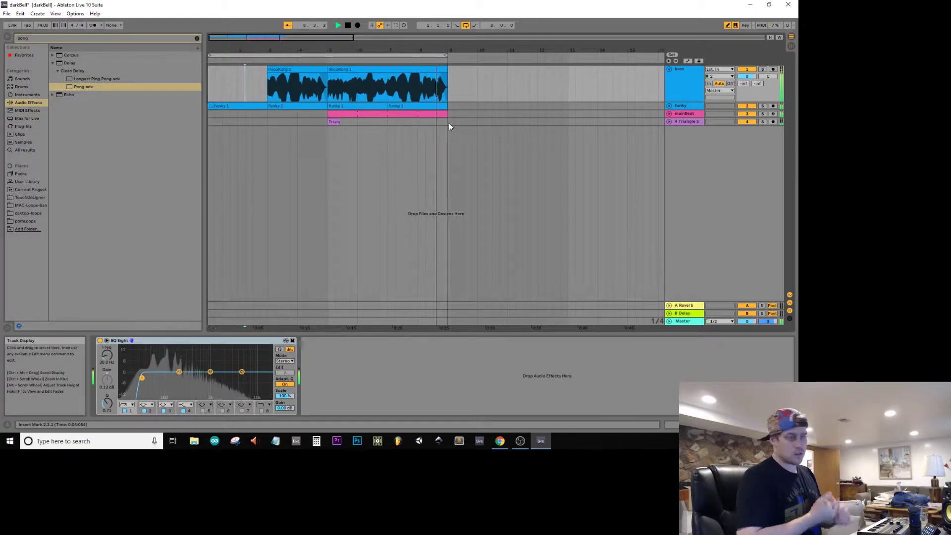
pyautogui.press('space')
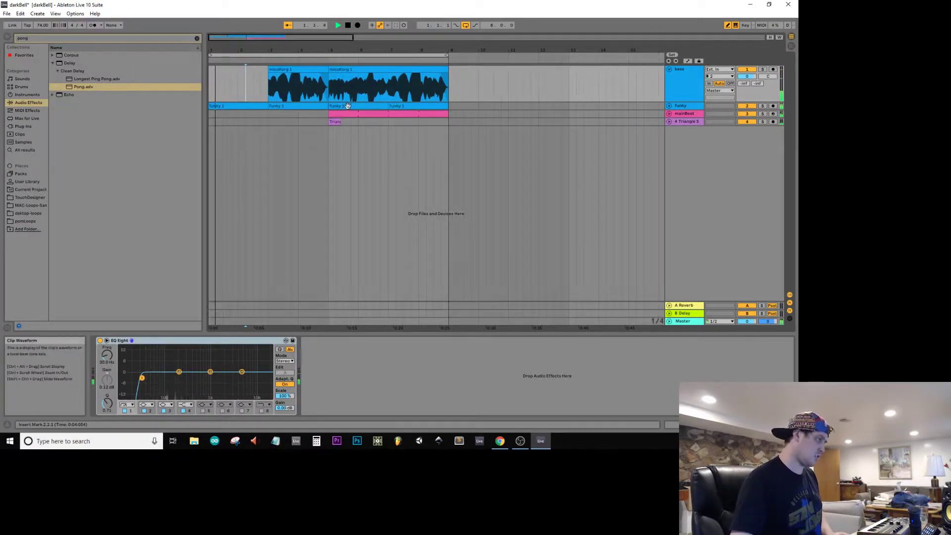
pyautogui.moveTo(440, 124); pyautogui.dragTo(330, 69)
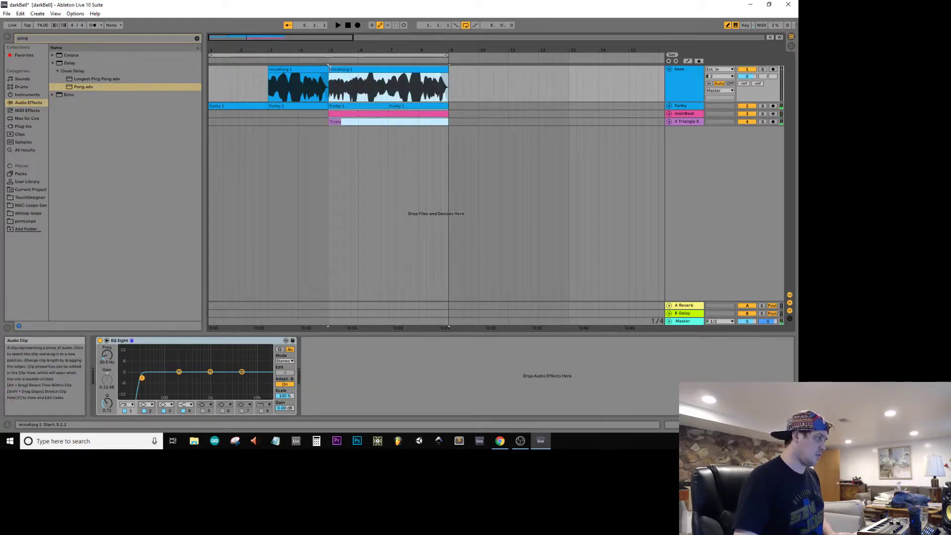
pyautogui.hotkey('ctrl', 'd')
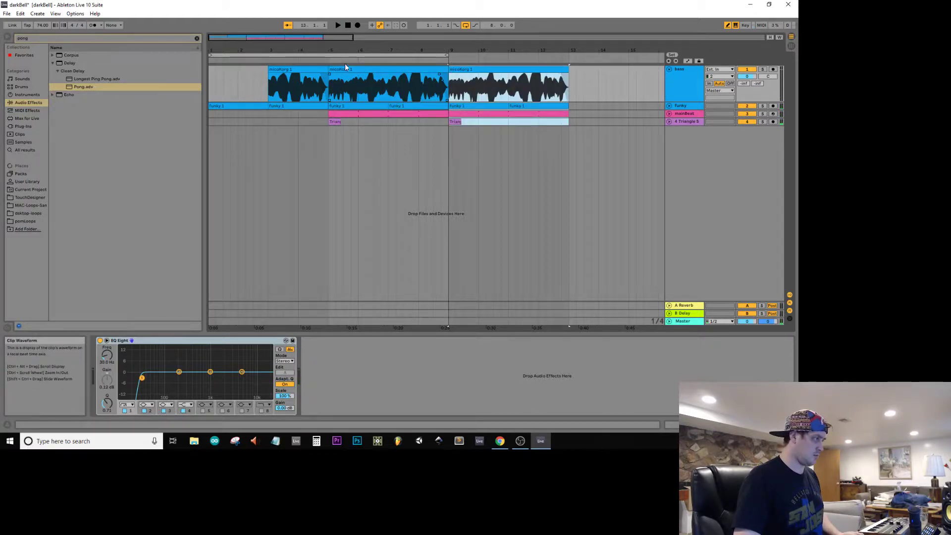
# Step: Set the arrangement loop to span bar 5 to bar 13 and briefly play it from bar 5
pyautogui.moveTo(350, 55); pyautogui.dragTo(470, 54)
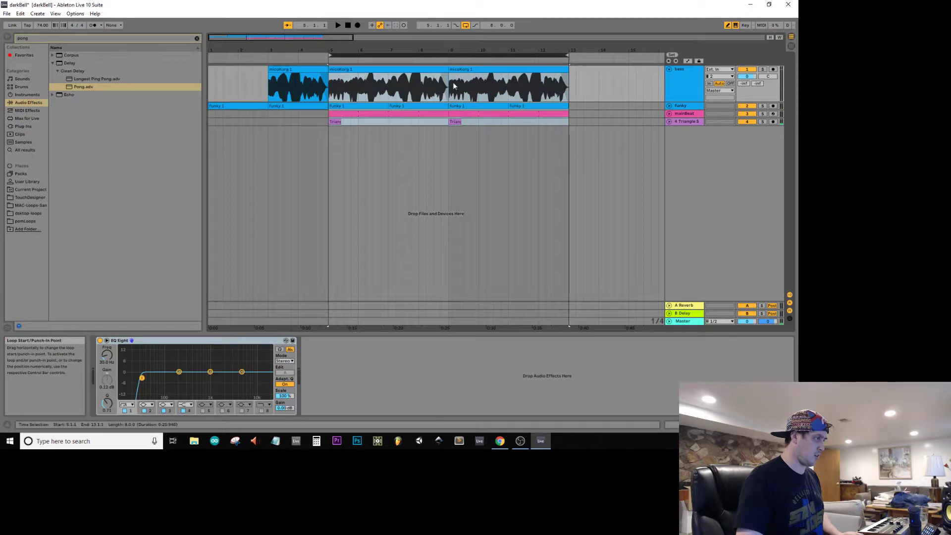
pyautogui.press('space')
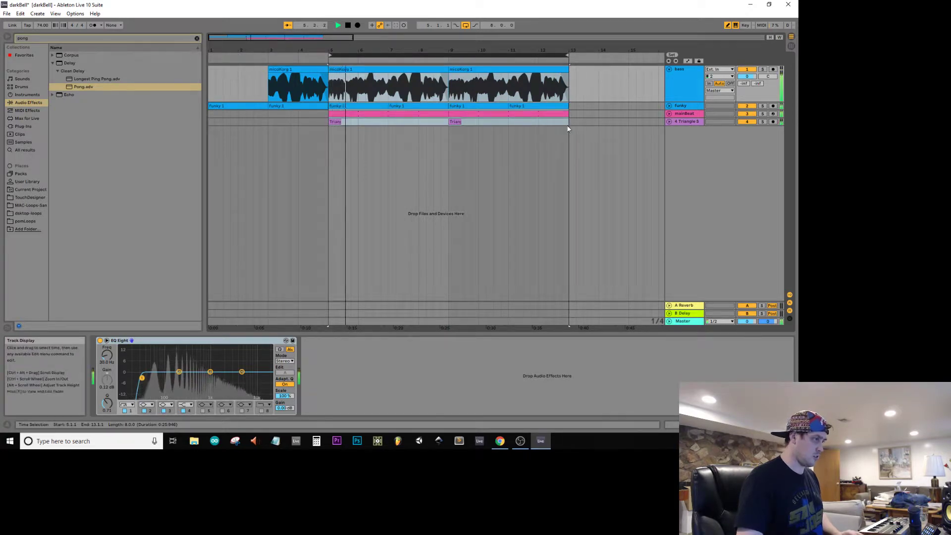
pyautogui.press('space')
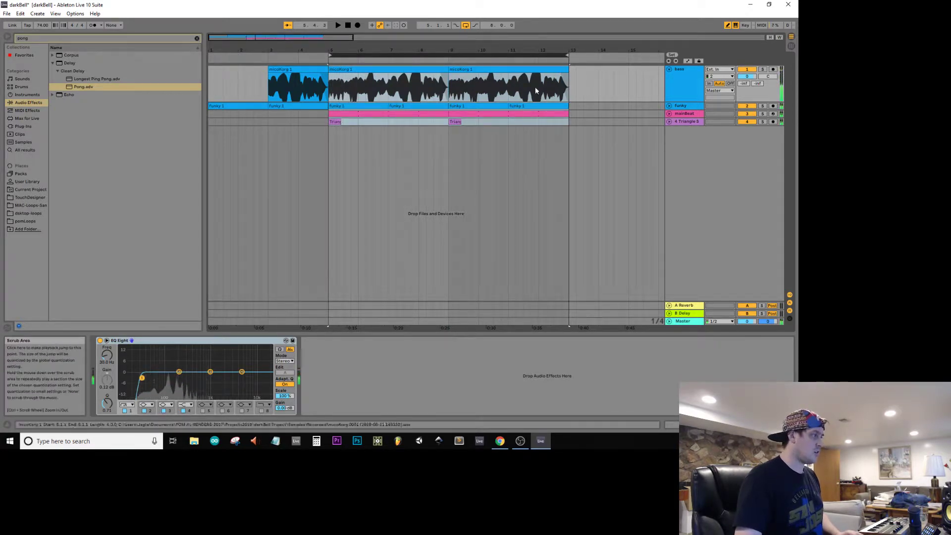
# Step: Export the Master from bar 1 to bar 13 as an MP3 with a date-prefixed darkBell file name in the renderDaily folder
pyautogui.moveTo(568, 121); pyautogui.dragTo(154, 2)
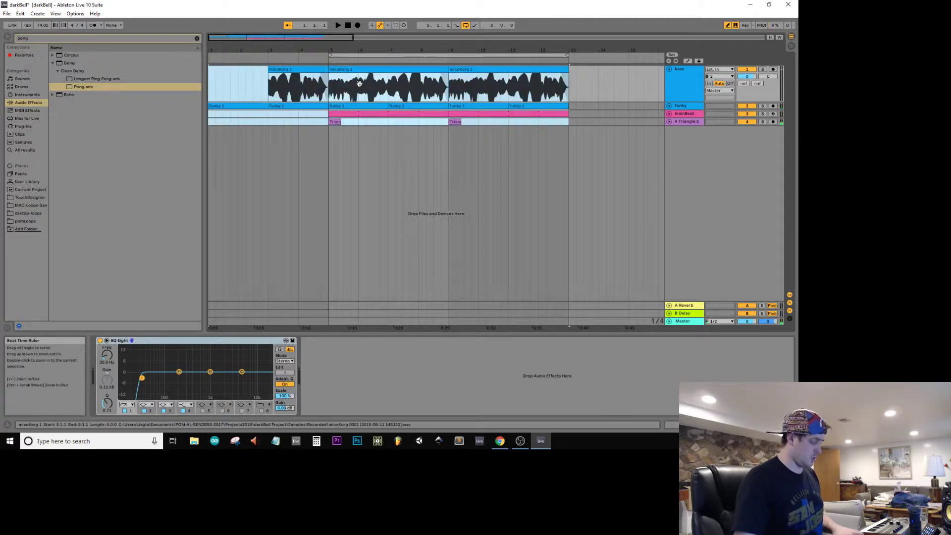
pyautogui.hotkey('ctrl', 'shift', 'r')
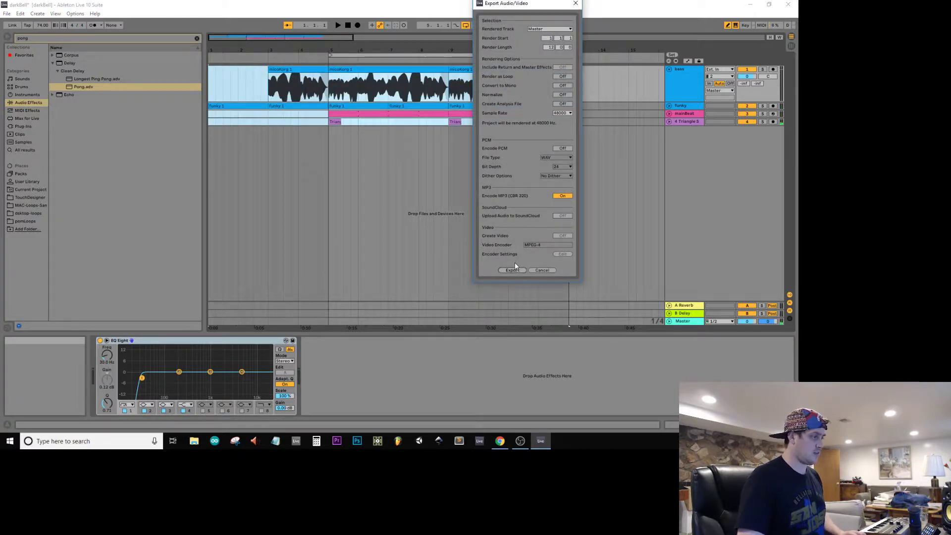
pyautogui.click(512, 270)
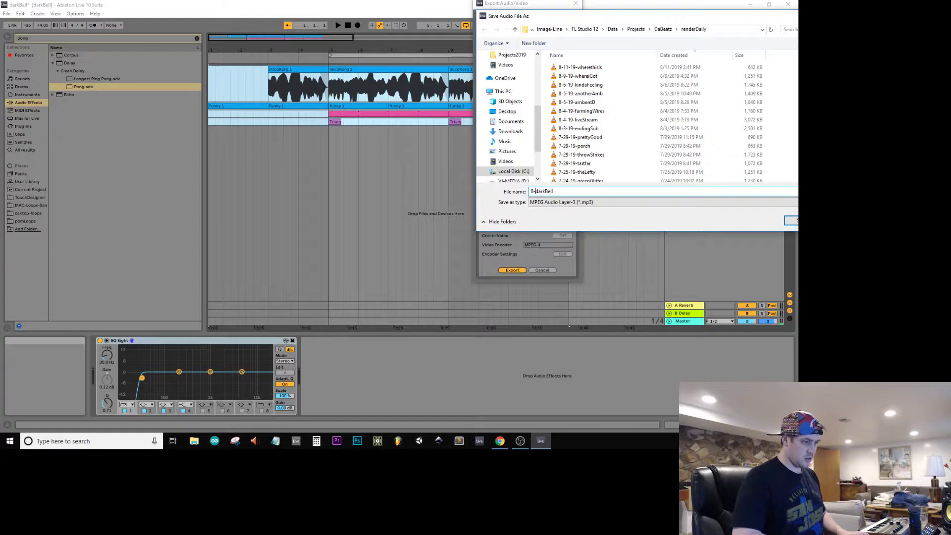
pyautogui.press('Return')
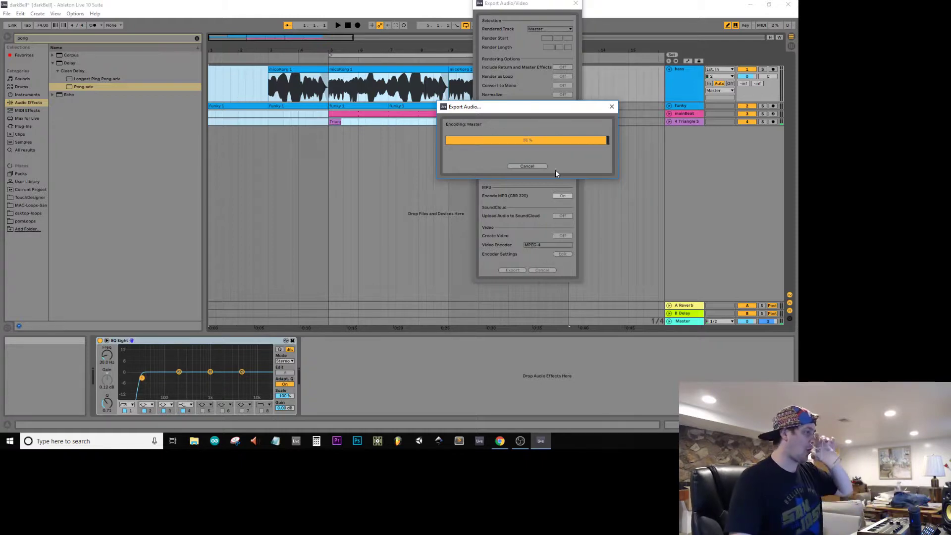
# Step: Close Ableton Live and save the changes to the darkBell Live Set
pyautogui.click(788, 4)
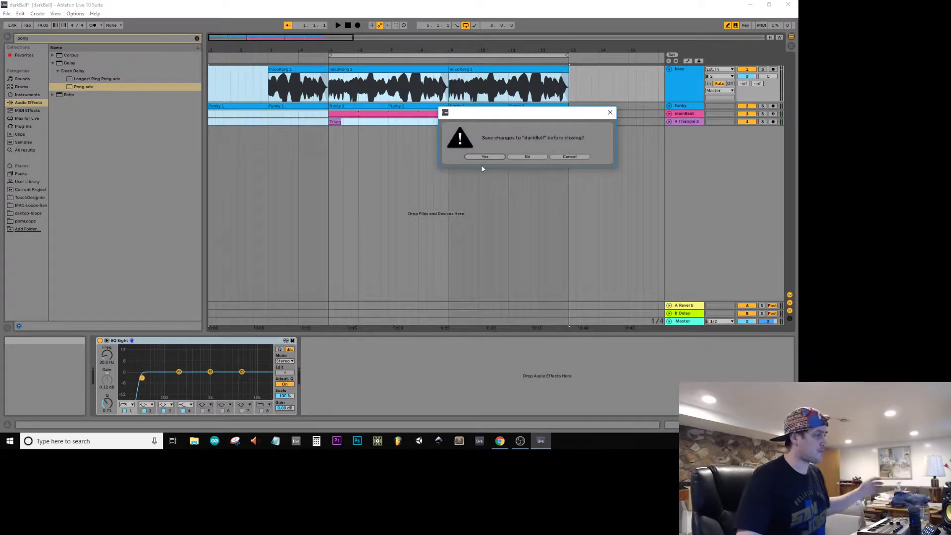
pyautogui.click(488, 156)
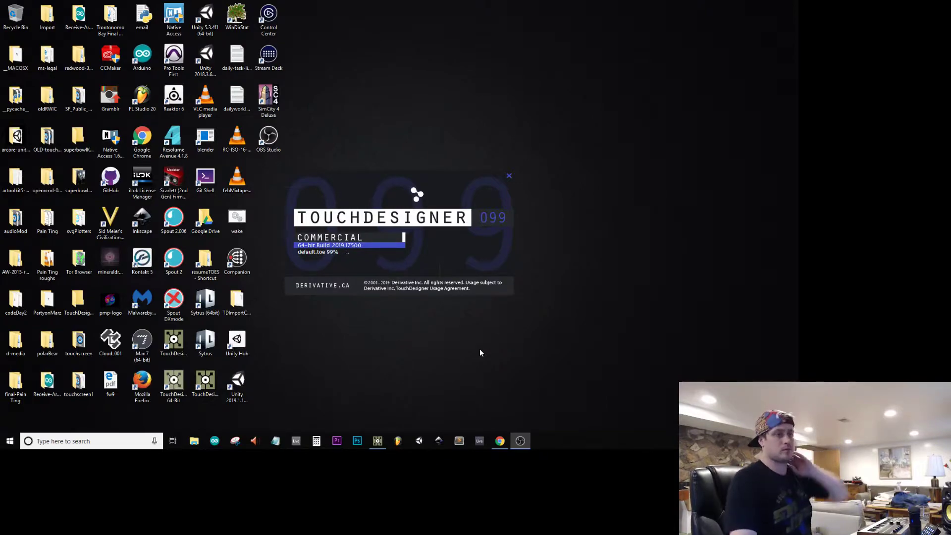
# Step: Switch to Chrome and search Google Images for dark bell in a new tab
pyautogui.click(501, 440)
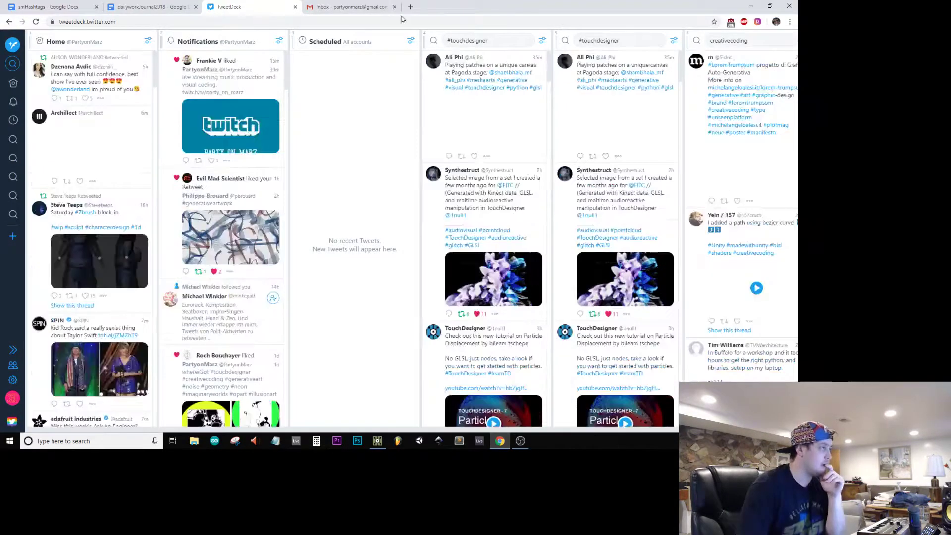
pyautogui.click(409, 7)
pyautogui.write('dark bell')
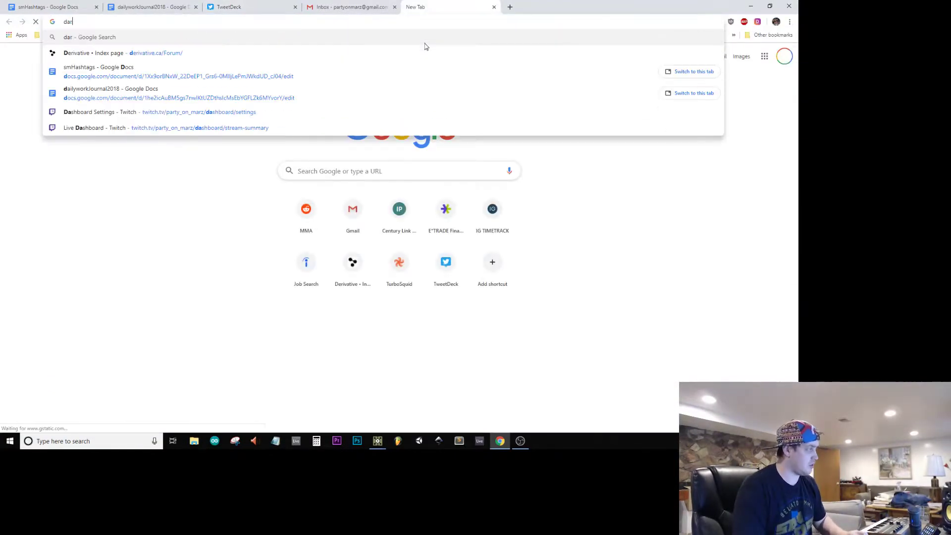
pyautogui.press('Return')
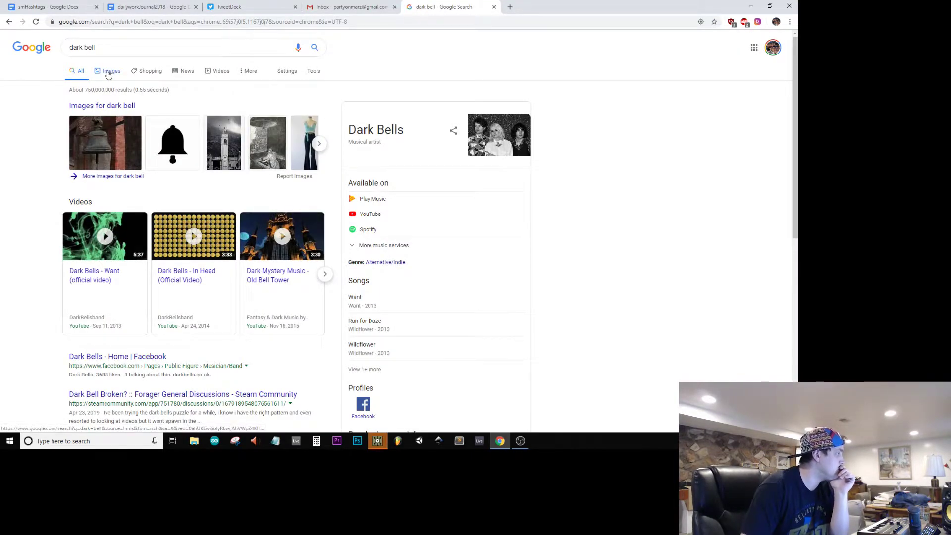
pyautogui.click(109, 72)
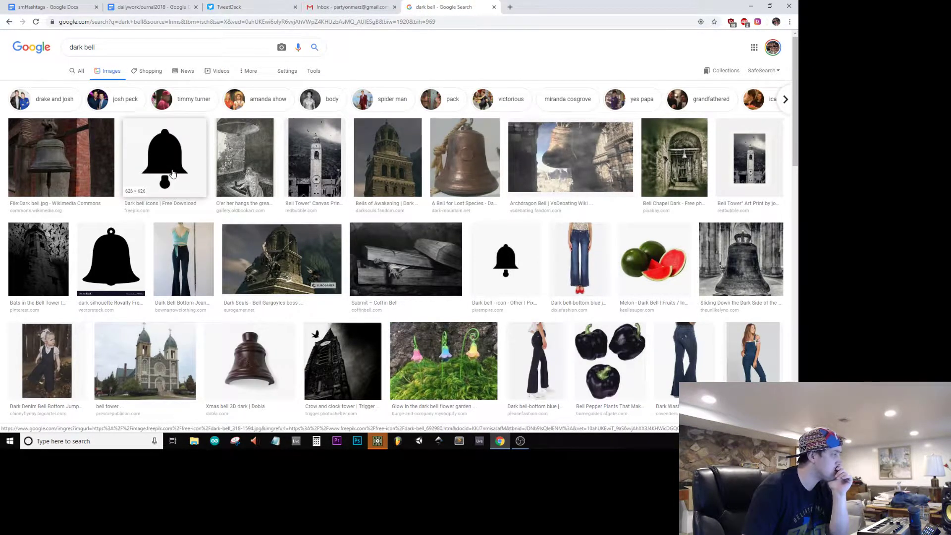
# Step: Preview the VectorStock and Pixempire bell silhouettes and look through the image results for a suitable bell shape
pyautogui.click(118, 276)
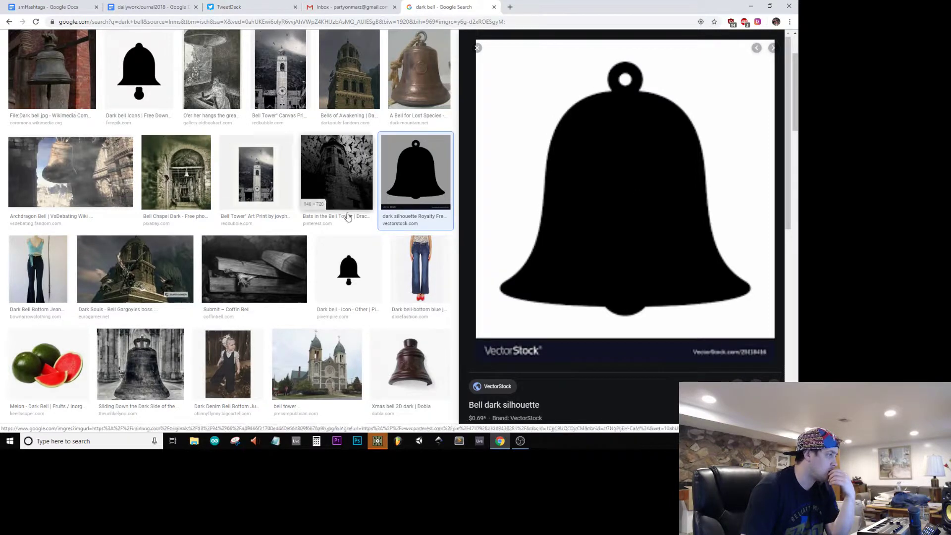
pyautogui.click(344, 277)
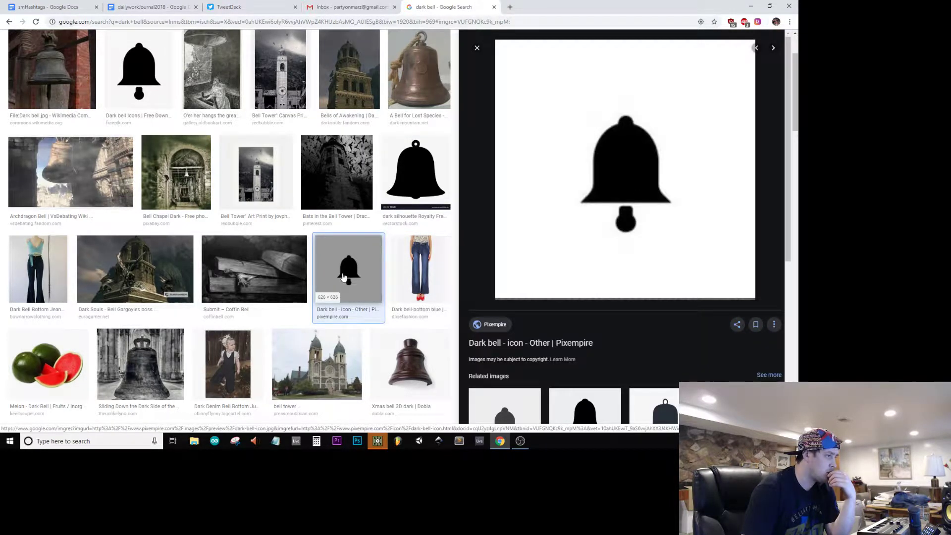
pyautogui.scroll(-1, 344, 277)
pyautogui.scroll(-3, 681, 323)
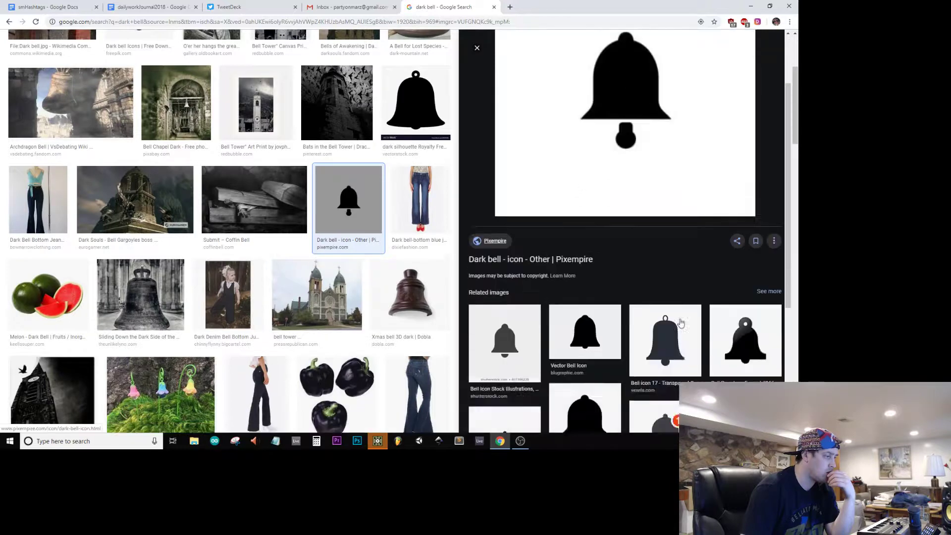
pyautogui.scroll(-3, 427, 355)
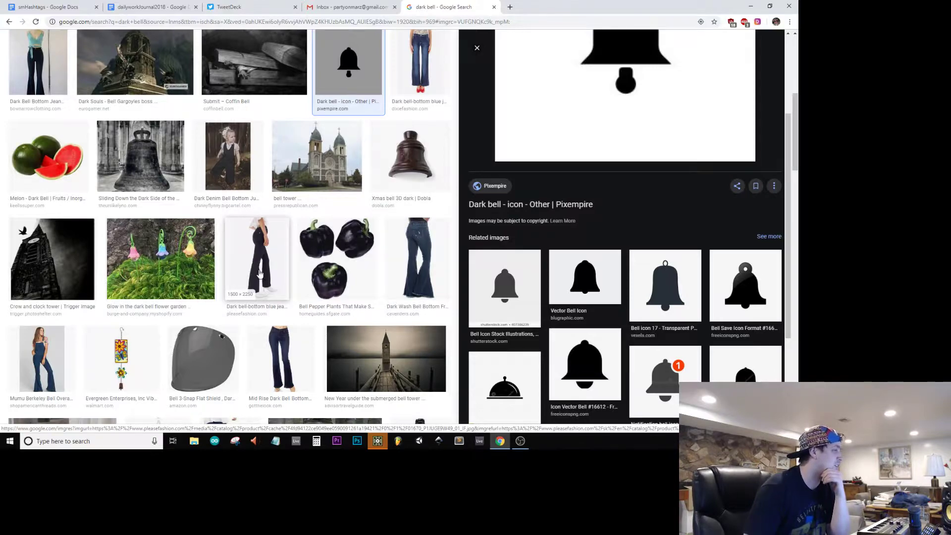
pyautogui.scroll(-3, 259, 274)
pyautogui.scroll(-3, 258, 274)
pyautogui.scroll(3, 258, 275)
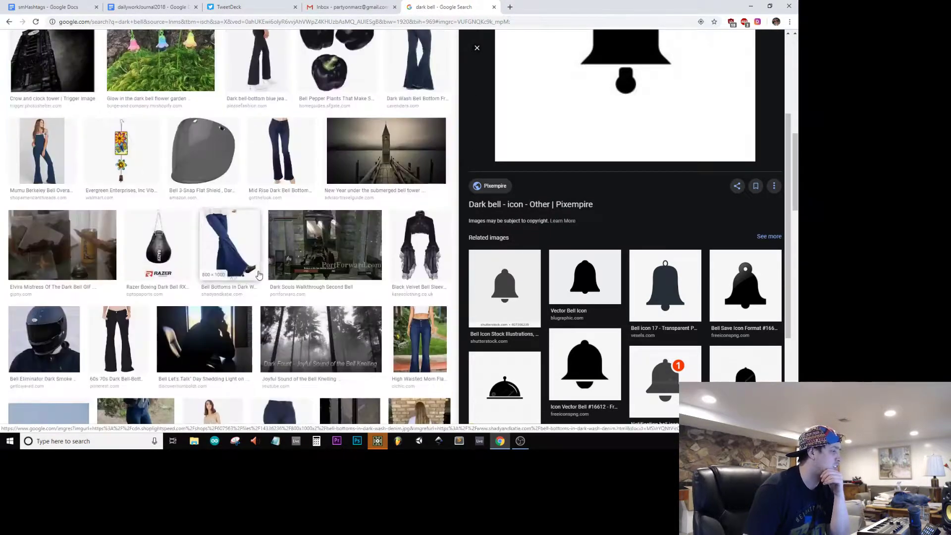
pyautogui.scroll(10, 258, 274)
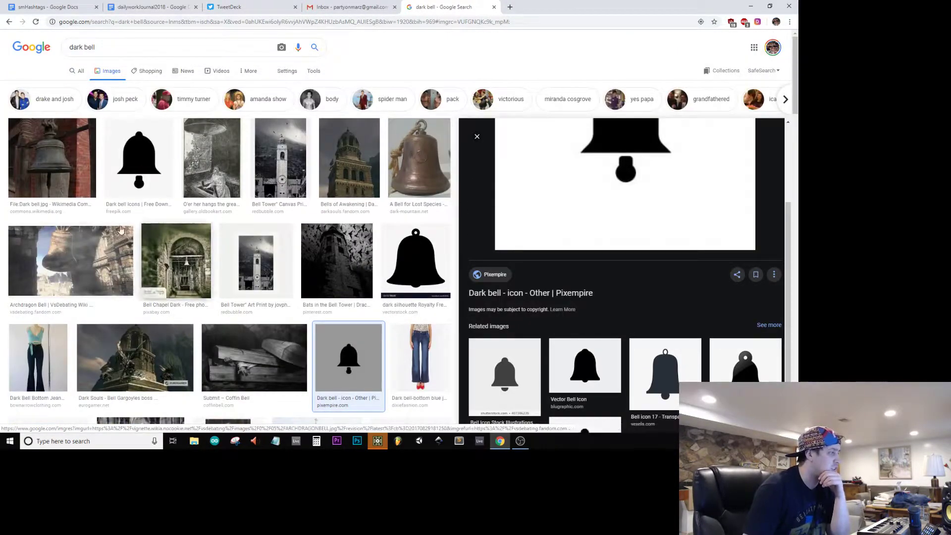
# Step: Compare the related images of the VectorStock bell silhouette and of Pixabay's Bell Silhouette Black
pyautogui.click(401, 266)
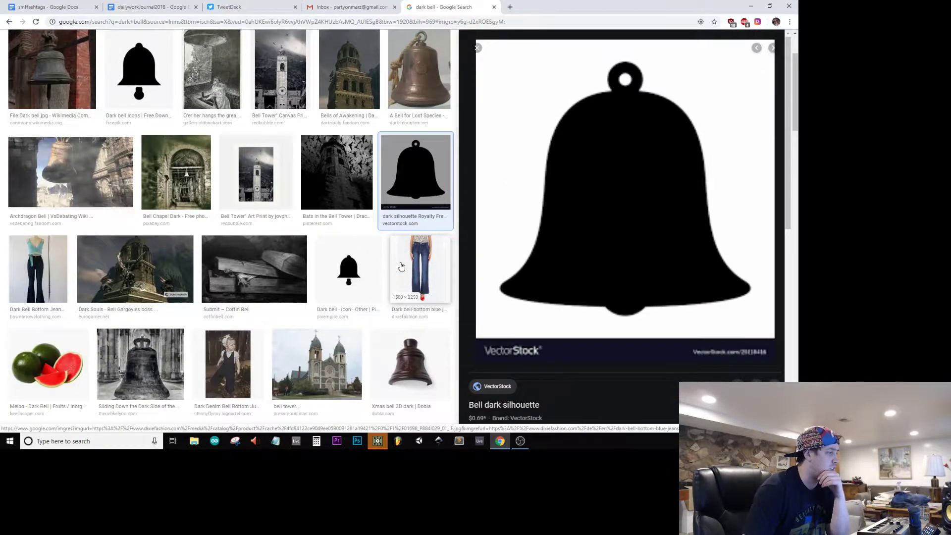
pyautogui.scroll(-5, 554, 332)
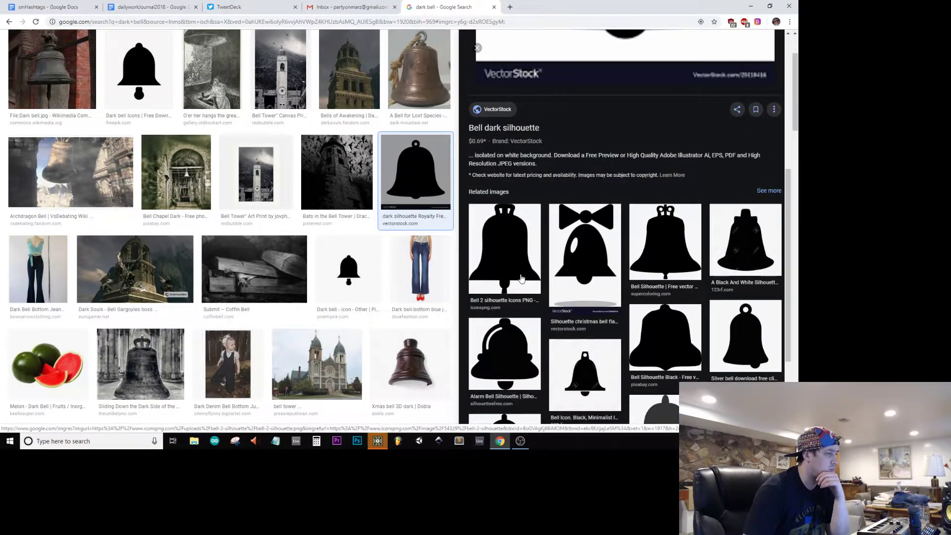
pyautogui.scroll(-3, 683, 312)
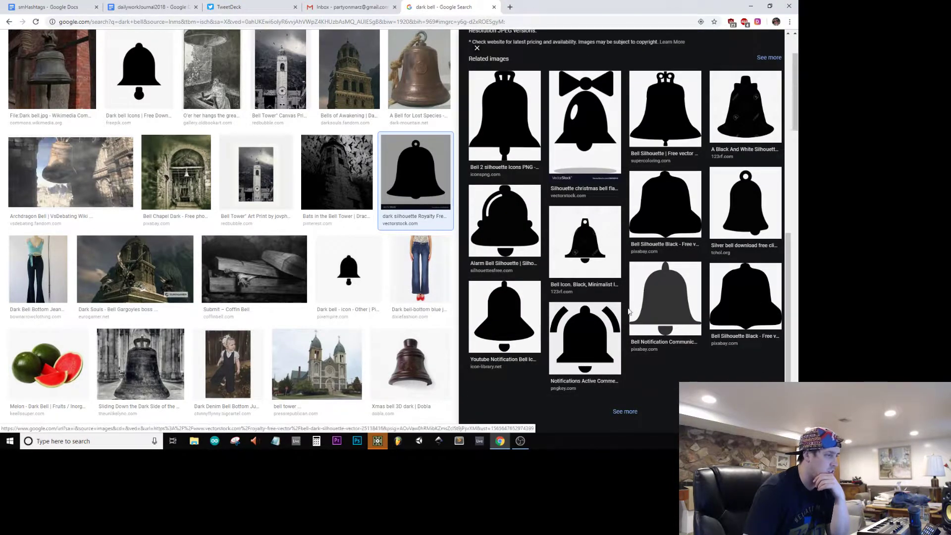
pyautogui.click(769, 302)
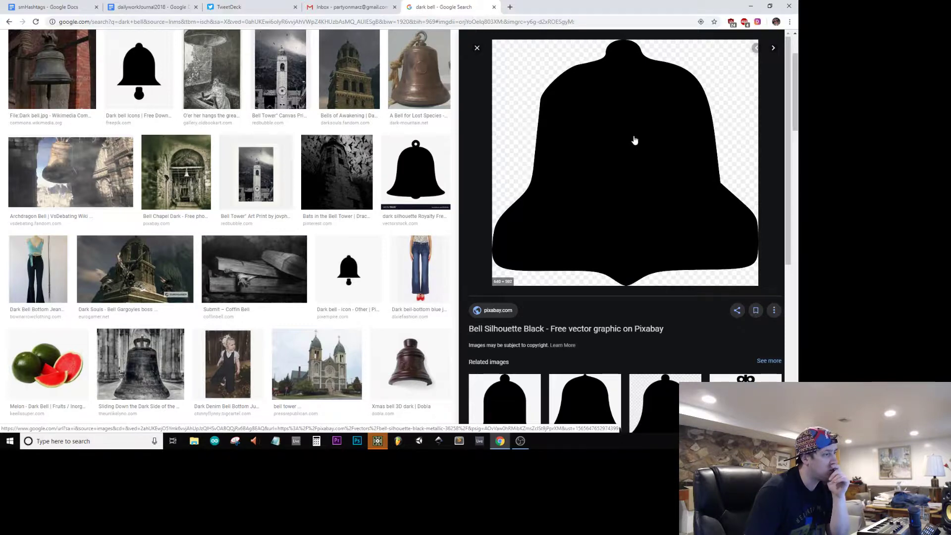
pyautogui.scroll(-4, 634, 141)
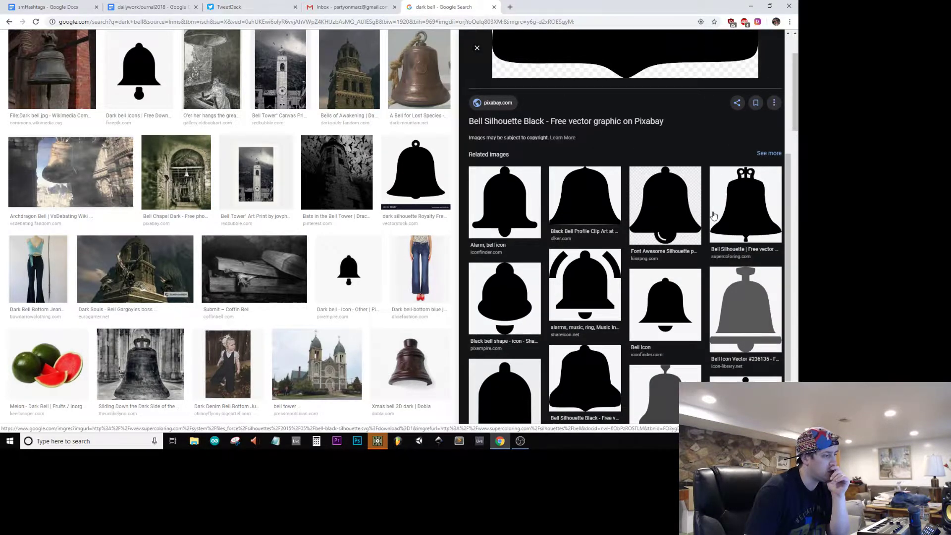
pyautogui.scroll(-2, 714, 215)
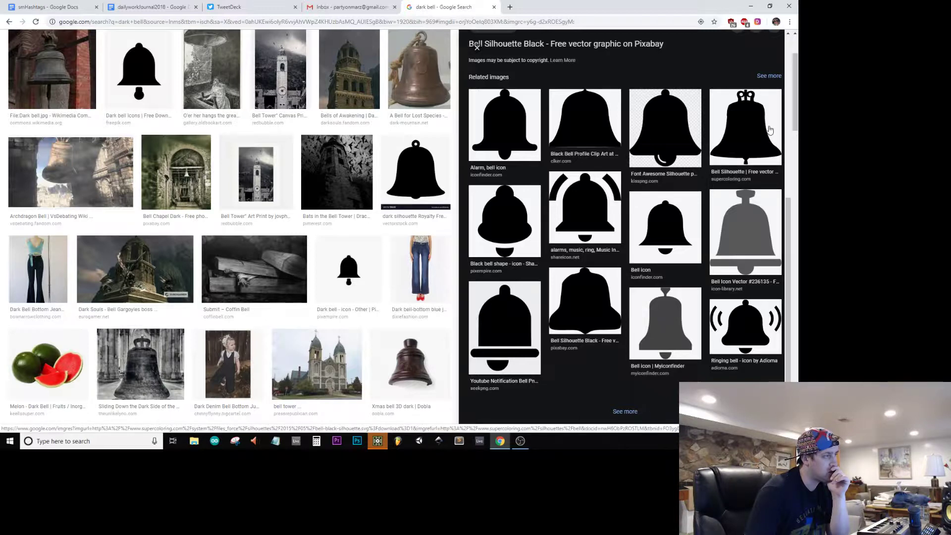
# Step: Open the Iconfinder alarm bell icon's preview and save the image in the Pictures folder as bellimage
pyautogui.click(500, 149)
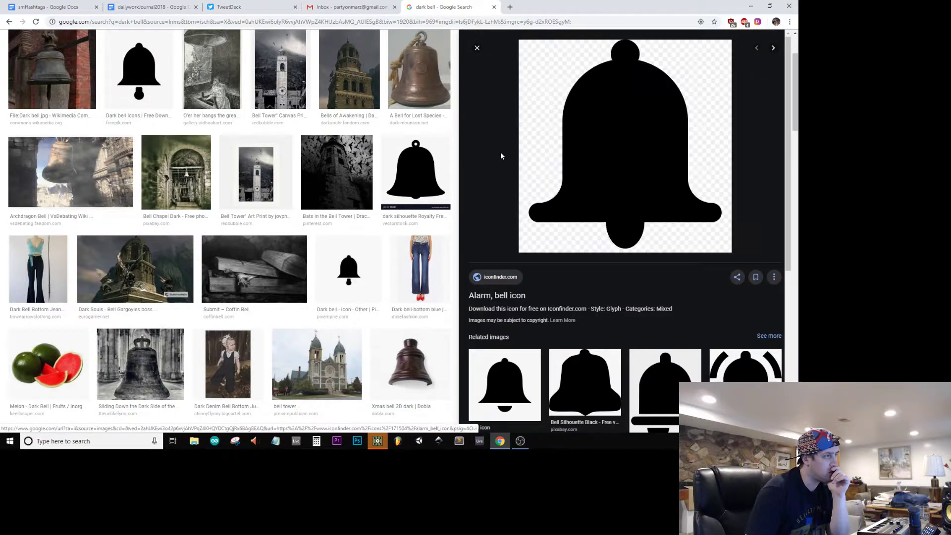
pyautogui.rightClick(586, 190)
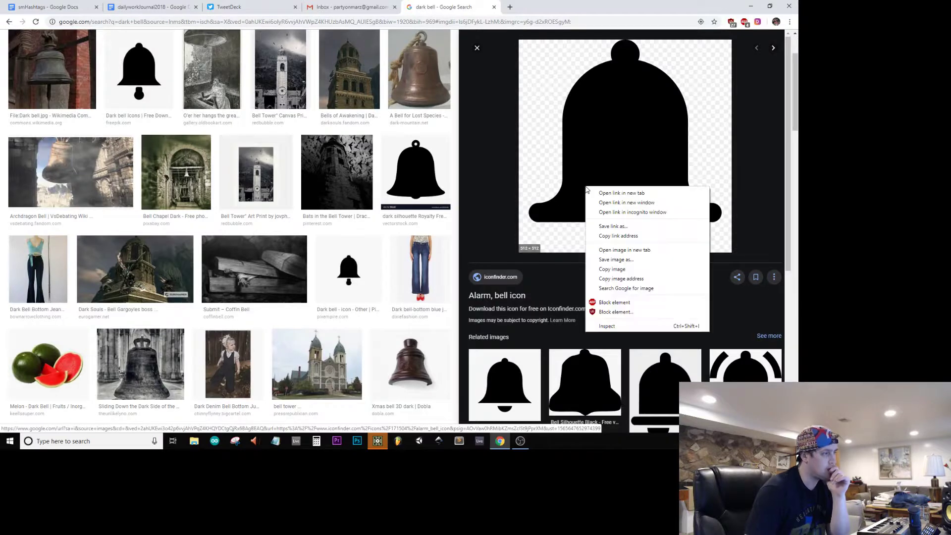
pyautogui.click(624, 258)
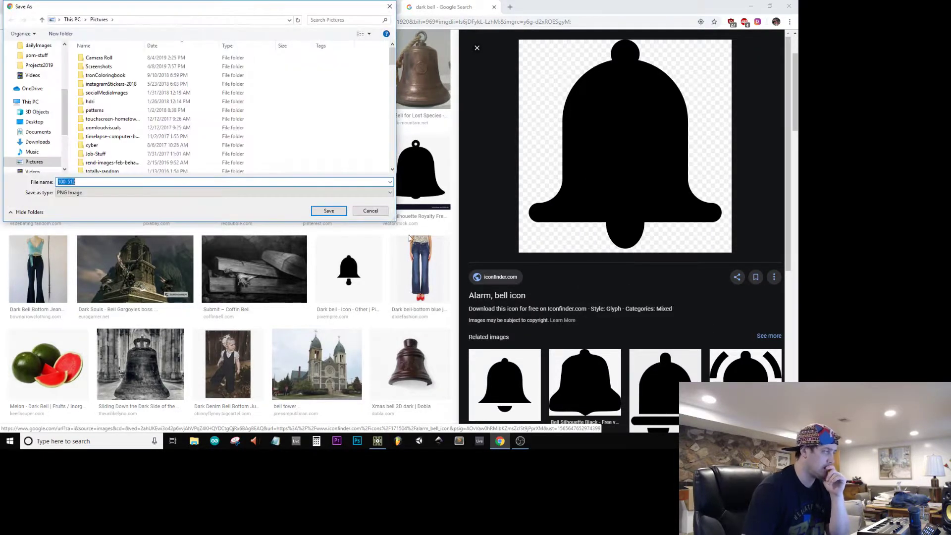
pyautogui.write('dark')
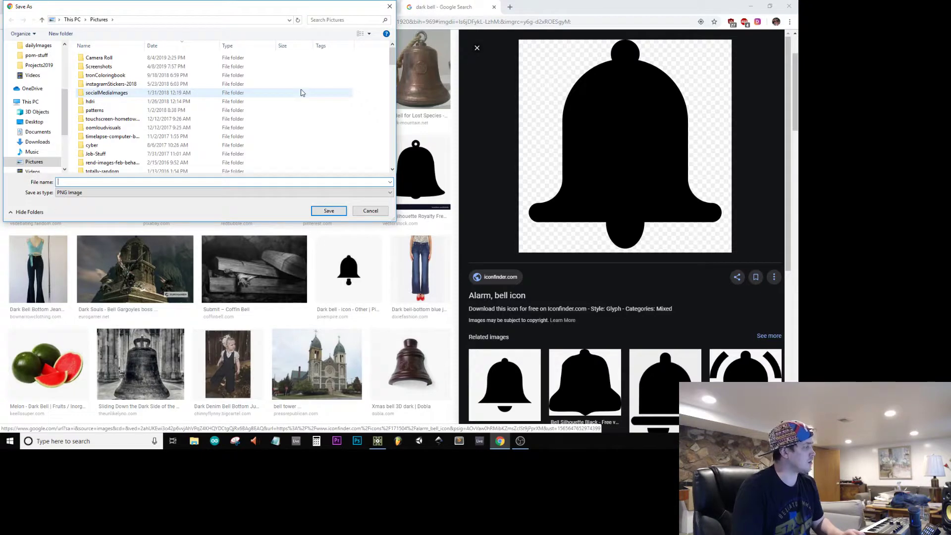
pyautogui.write('bellimage')
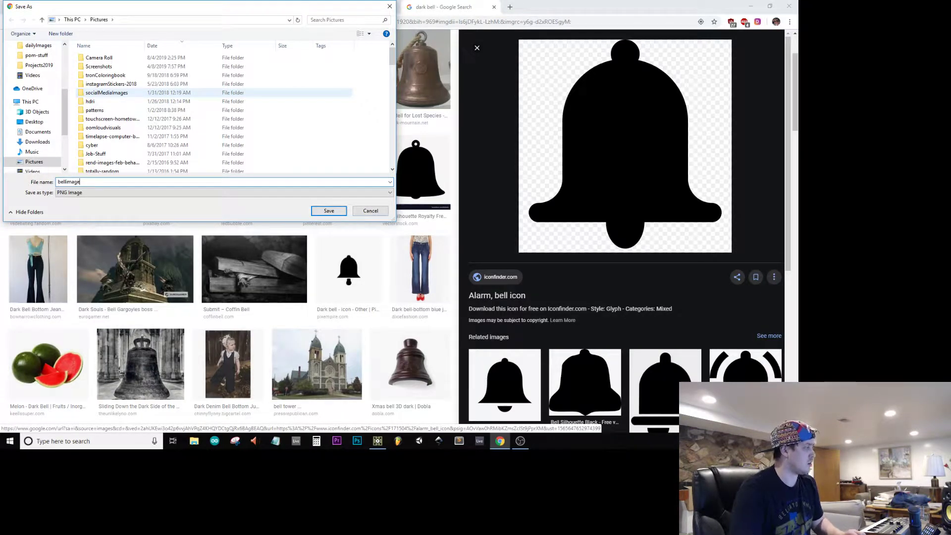
pyautogui.press('Return')
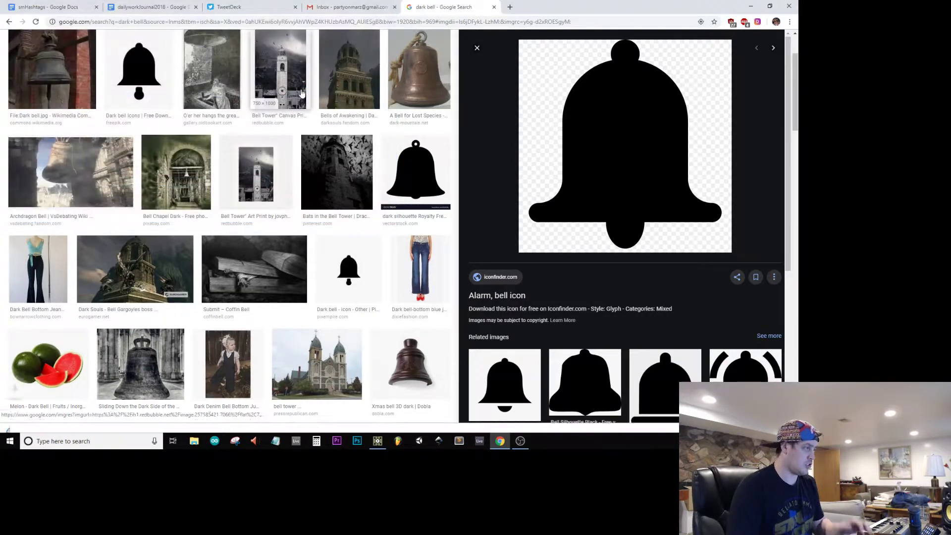
# Step: Switch to TouchDesigner and rename the Null TOP between render1 and moviefileout1 as darkBell
pyautogui.click(748, 5)
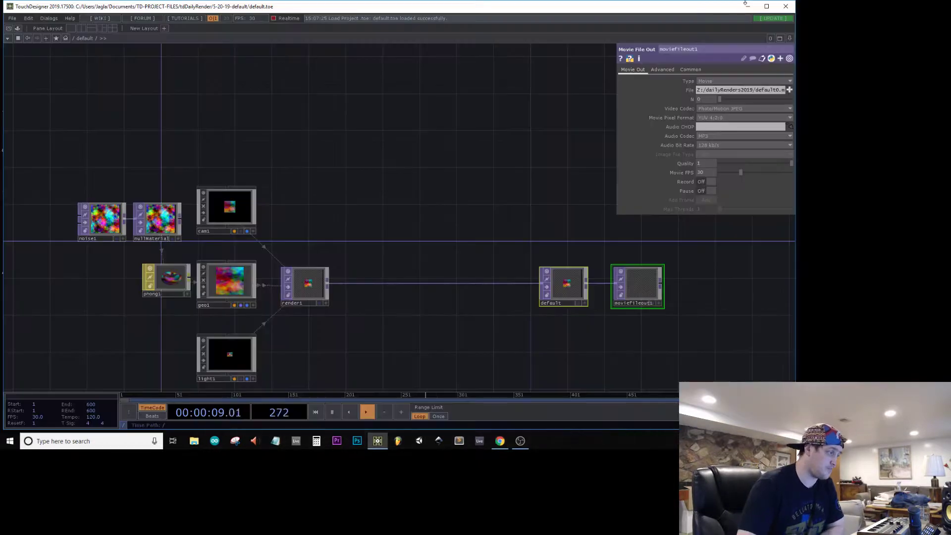
pyautogui.moveTo(405, 269); pyautogui.dragTo(398, 183)
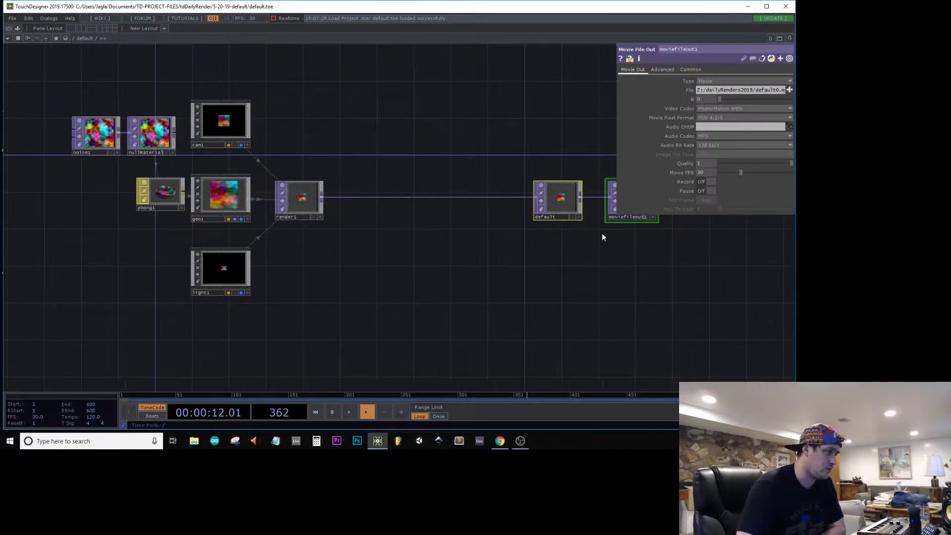
pyautogui.click(564, 218)
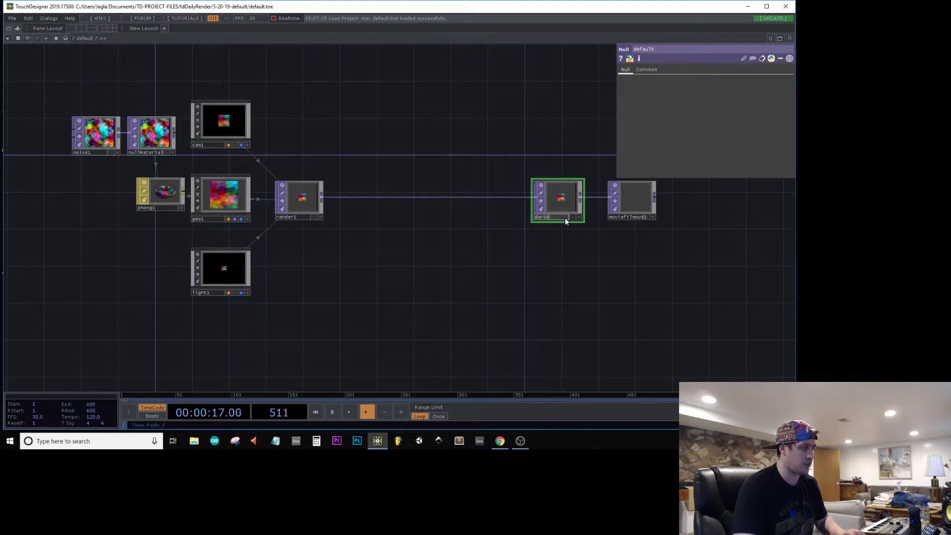
pyautogui.write('darkBell')
pyautogui.press('Return')
pyautogui.moveTo(380, 111); pyautogui.dragTo(365, 153)
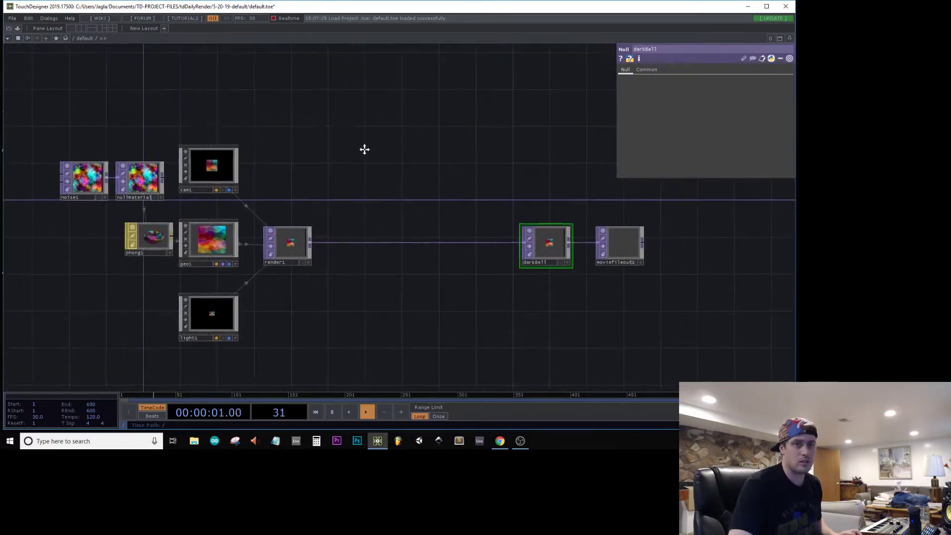
# Step: Save the project as darkBell in a new folder named 8-11-19-darkBell inside tdDailyRender
pyautogui.hotkey('ctrl', 'shift', 's')
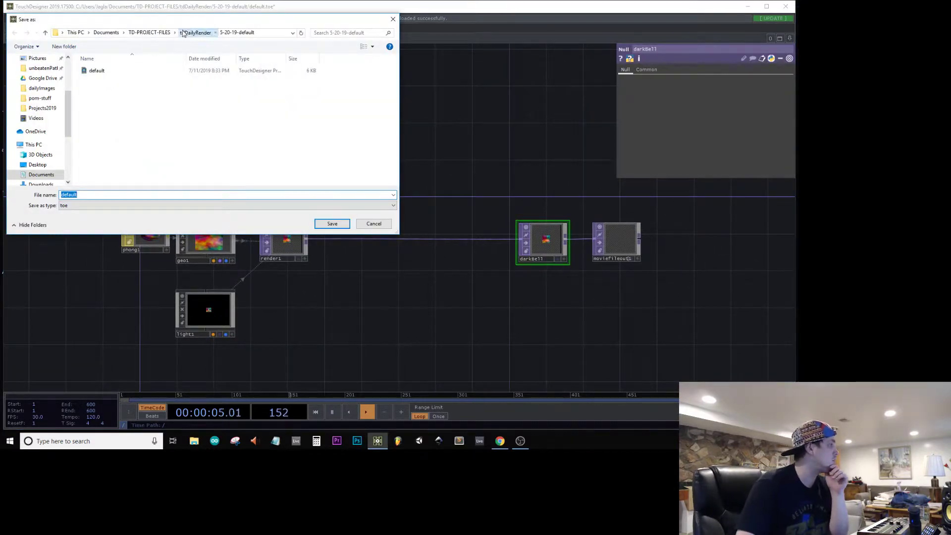
pyautogui.click(196, 32)
pyautogui.hotkey('ctrl', 'shift', 'n')
pyautogui.write('8-11-19-darkBell')
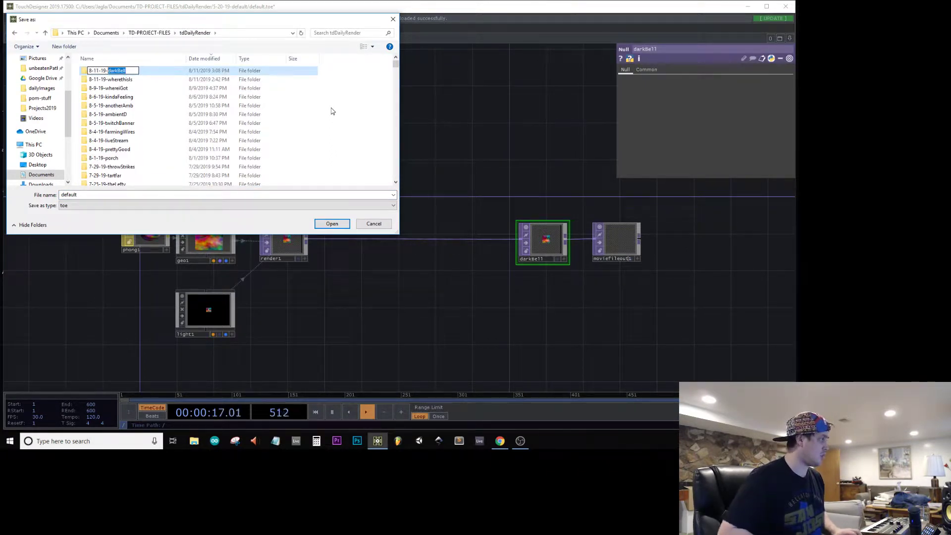
pyautogui.press('Return')
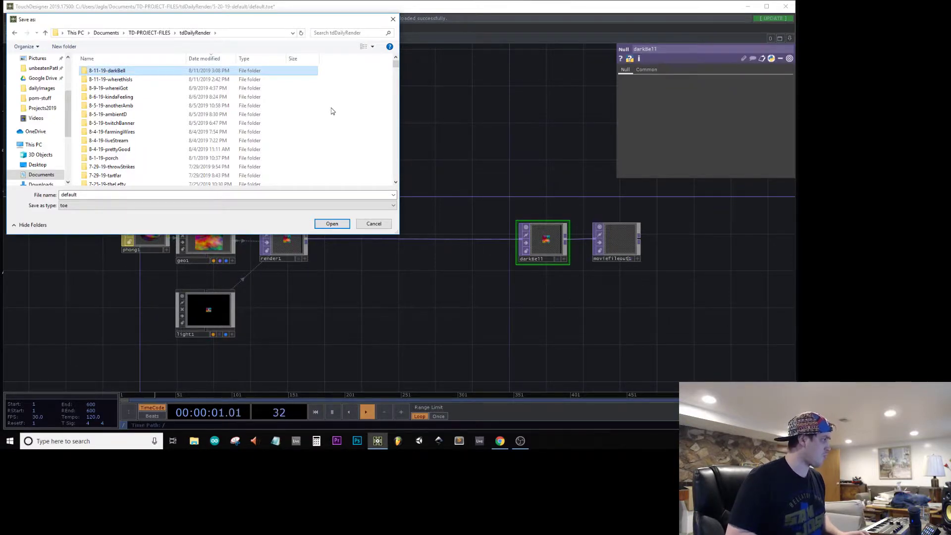
pyautogui.press('Return')
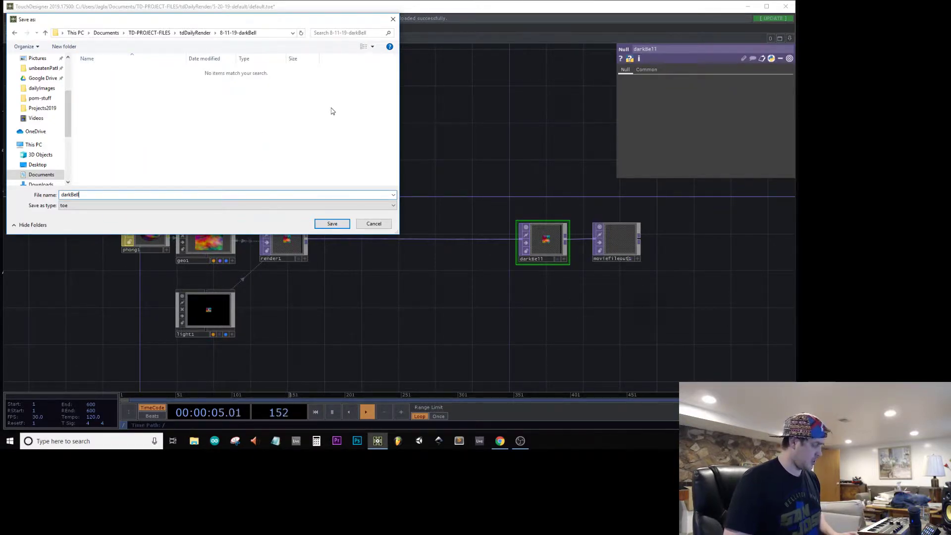
pyautogui.press('Return')
# Step: Enter the geo1 network, move the final Null farther away from box1, and delete box1
pyautogui.moveTo(314, 104); pyautogui.dragTo(402, 106)
pyautogui.moveTo(432, 276); pyautogui.dragTo(409, 268)
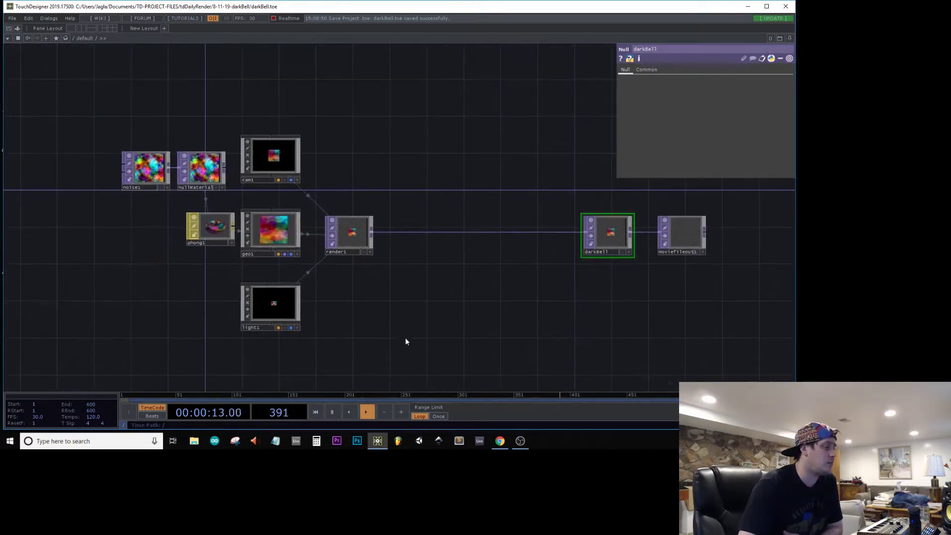
pyautogui.moveTo(375, 340); pyautogui.dragTo(4, 46, button='right')
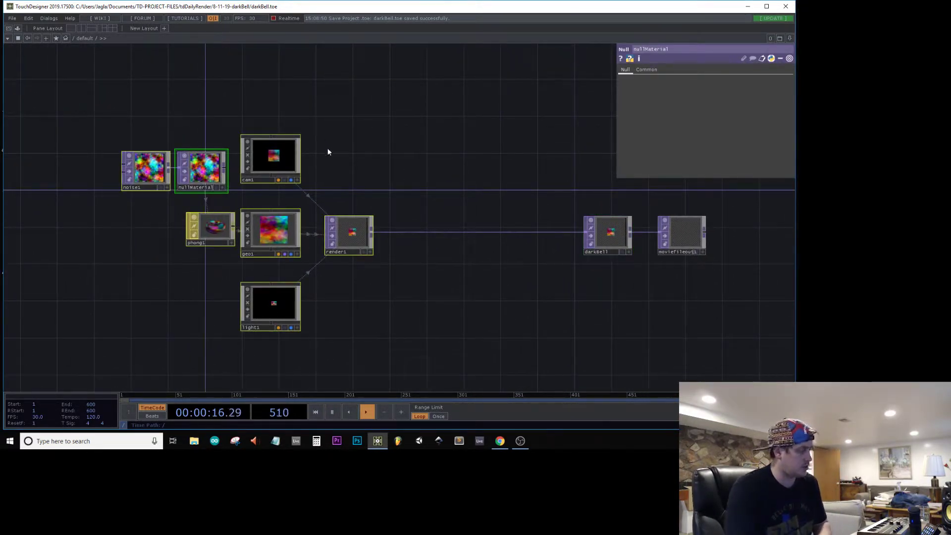
pyautogui.click(337, 187)
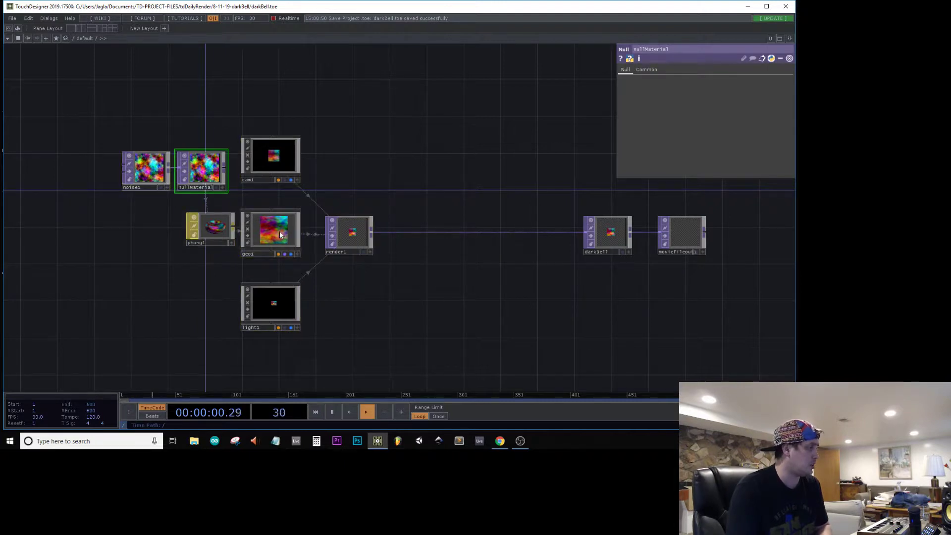
pyautogui.press('i')
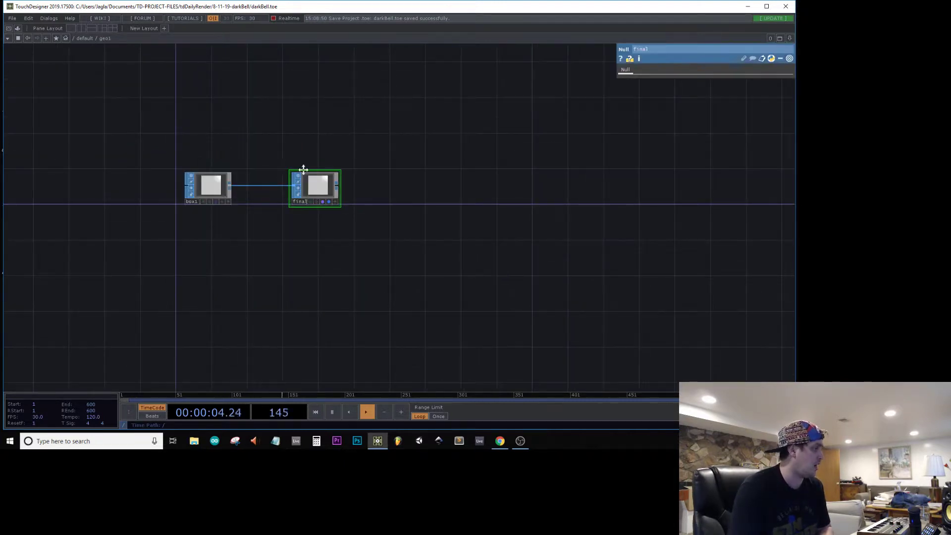
pyautogui.moveTo(300, 163); pyautogui.dragTo(473, 150)
pyautogui.click(371, 182)
pyautogui.moveTo(463, 186); pyautogui.dragTo(584, 176)
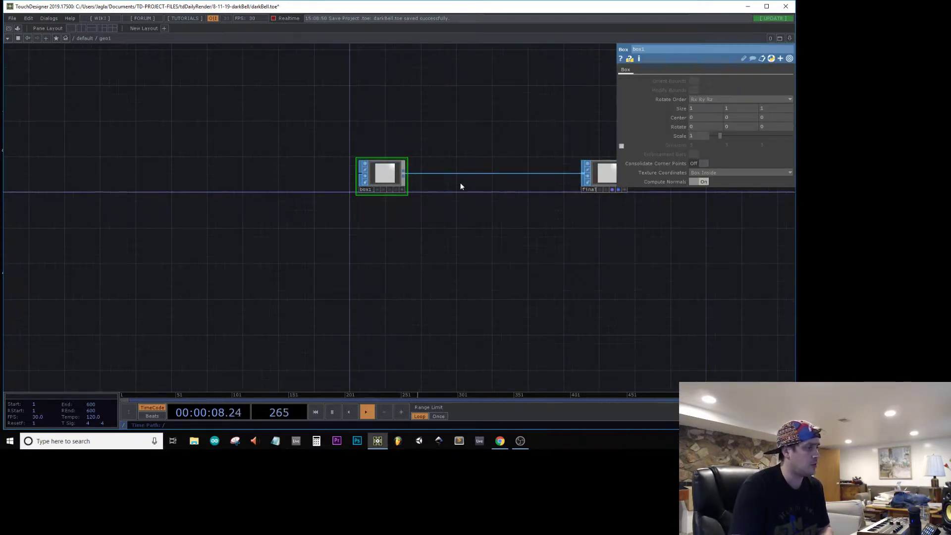
pyautogui.click(383, 181)
pyautogui.press('Delete')
# Step: Add a Trace SOP to the geo1 network, placed before the final Null
pyautogui.press('Tab')
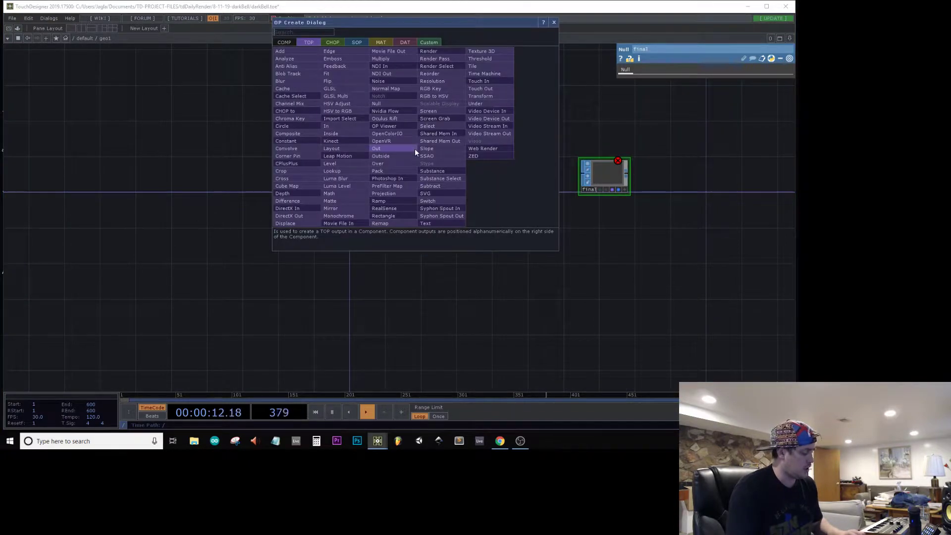
pyautogui.write('tra')
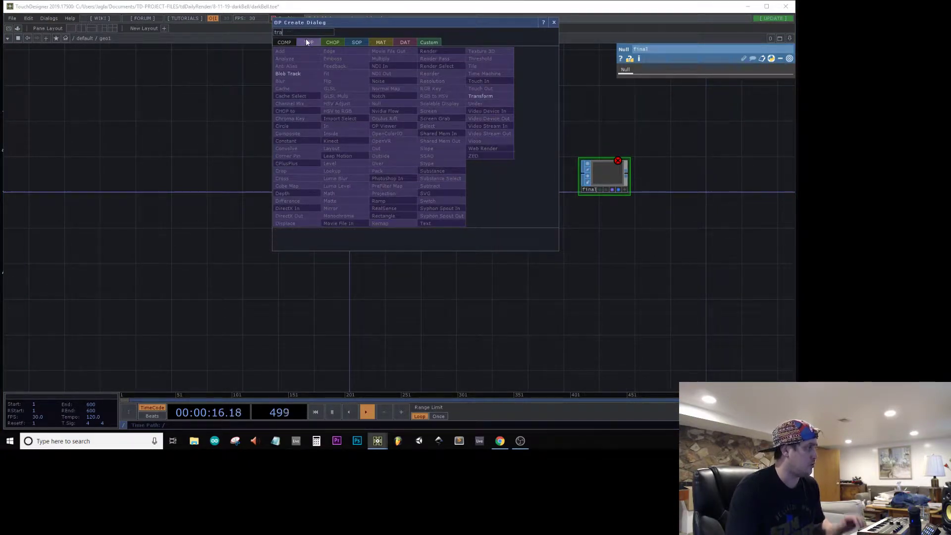
pyautogui.click(353, 41)
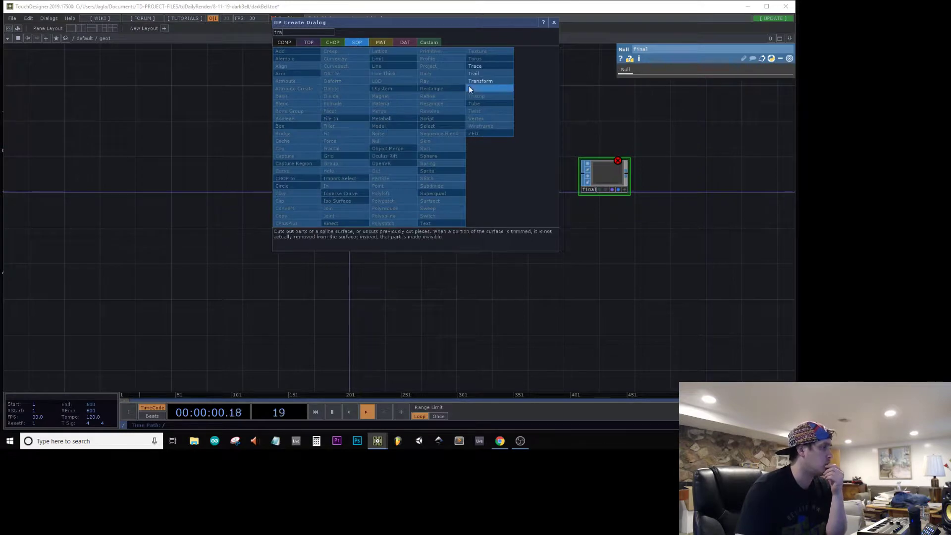
pyautogui.click(480, 67)
pyautogui.click(456, 165)
pyautogui.moveTo(456, 165); pyautogui.dragTo(427, 166)
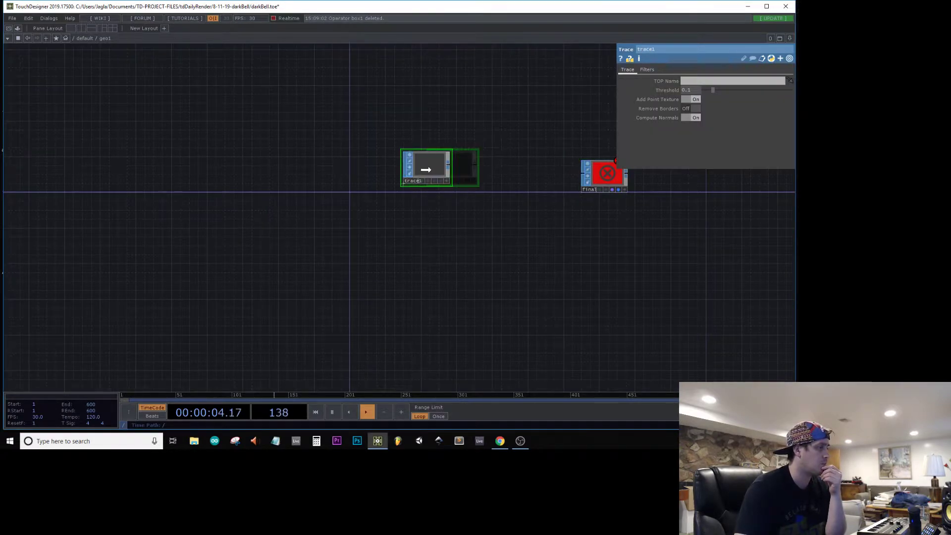
# Step: Load bellimage from the Pictures folder into the geo1 network, placed ahead of the Trace SOP, and close File Explorer
pyautogui.click(198, 439)
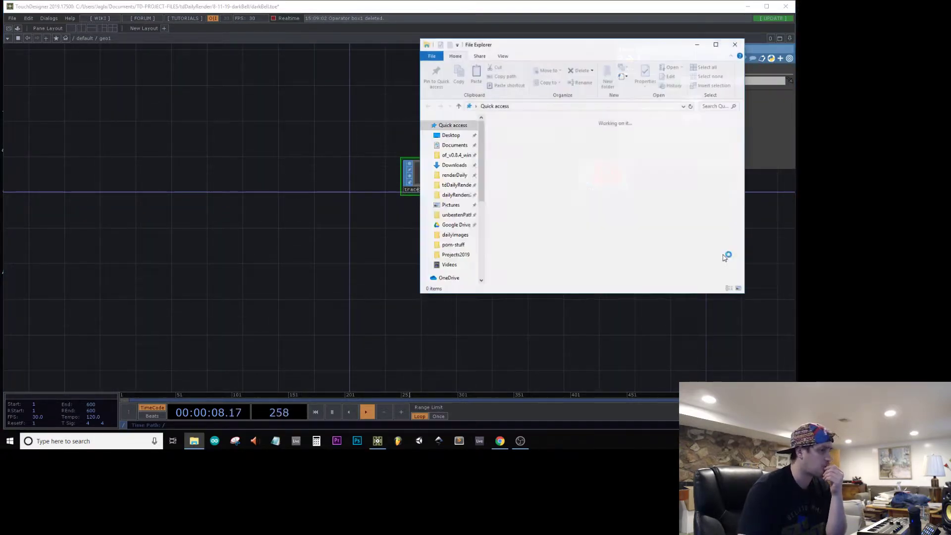
pyautogui.scroll(-5, 544, 208)
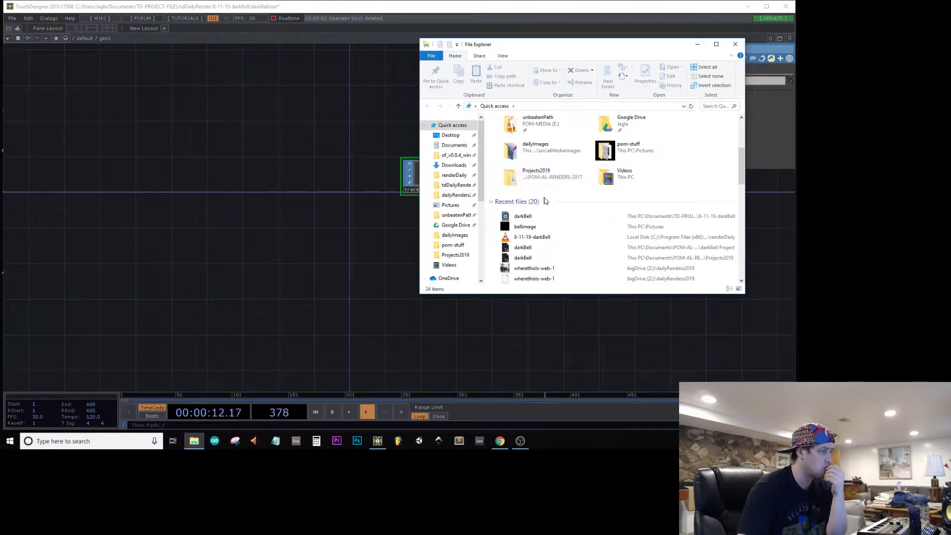
pyautogui.click(523, 227)
pyautogui.rightClick(522, 227)
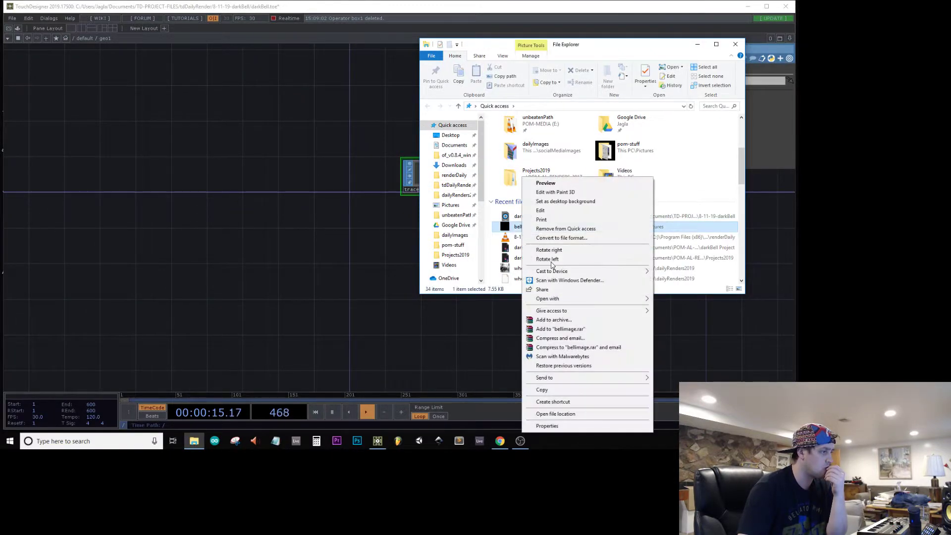
pyautogui.click(560, 403)
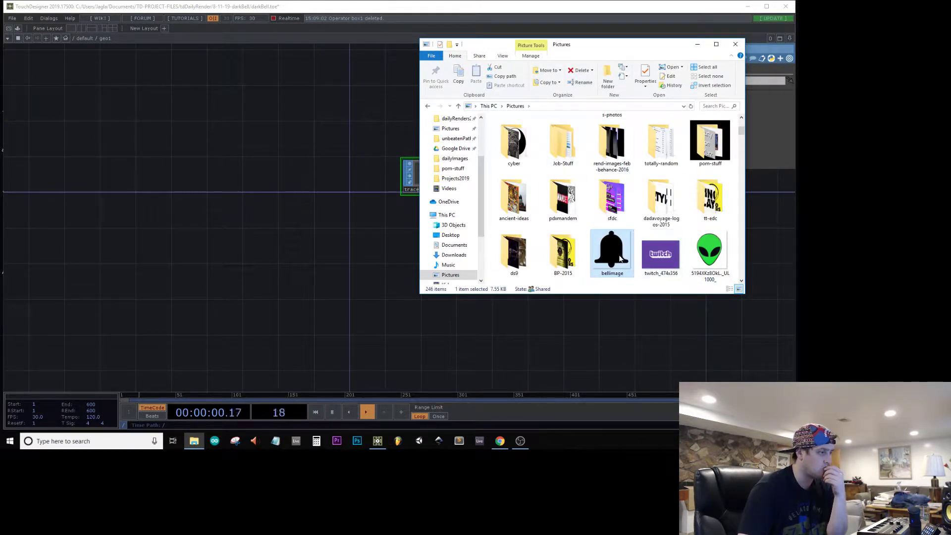
pyautogui.moveTo(612, 250); pyautogui.dragTo(333, 154)
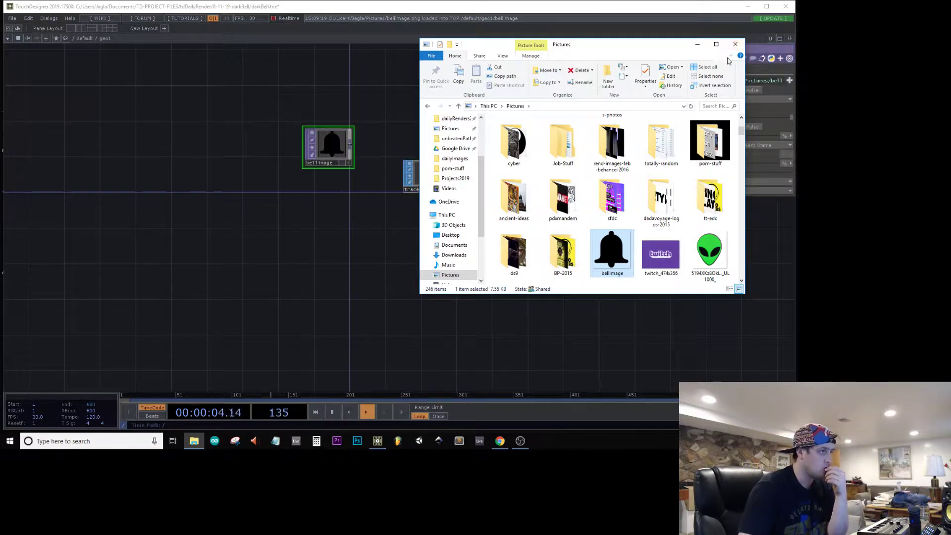
pyautogui.click(734, 44)
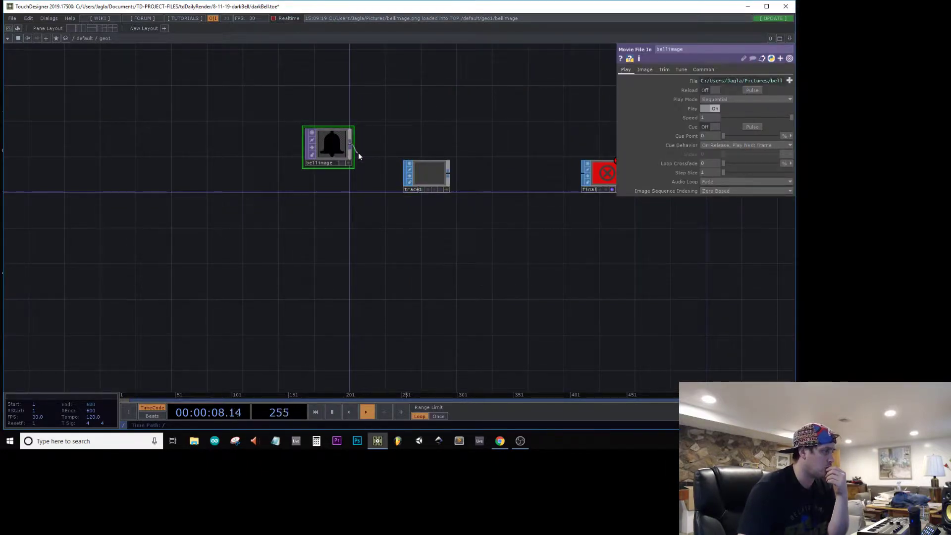
# Step: Assign bellimage as the source TOP of trace1 and lower its trace threshold
pyautogui.moveTo(350, 147); pyautogui.dragTo(422, 185)
pyautogui.click(422, 184)
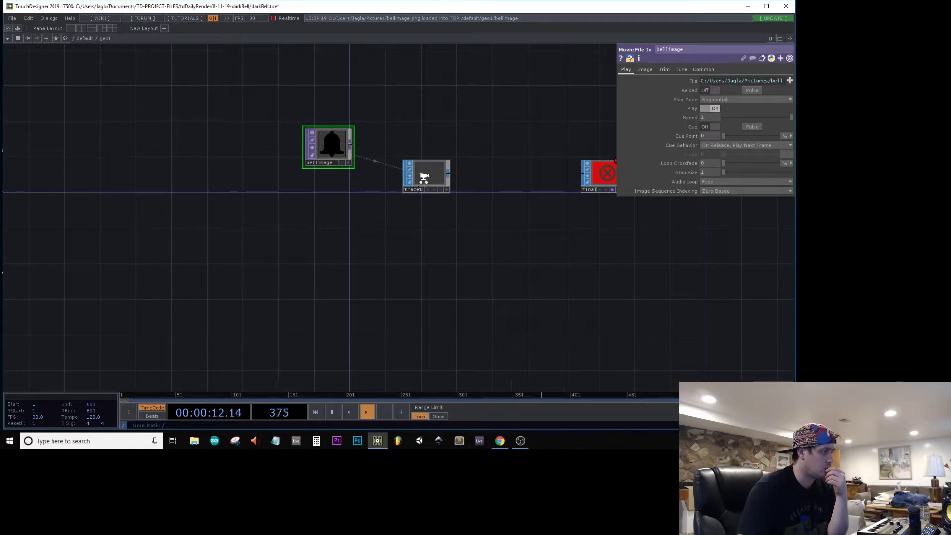
pyautogui.scroll(6, 423, 182)
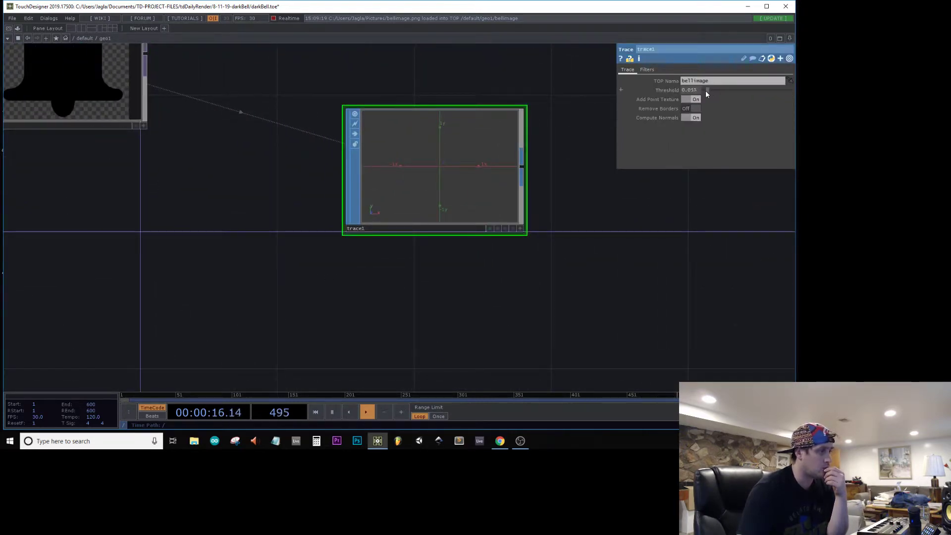
pyautogui.scroll(-6, 501, 200)
# Step: Add a Level TOP connected to bellimage's output and place it above trace1
pyautogui.click(268, 182)
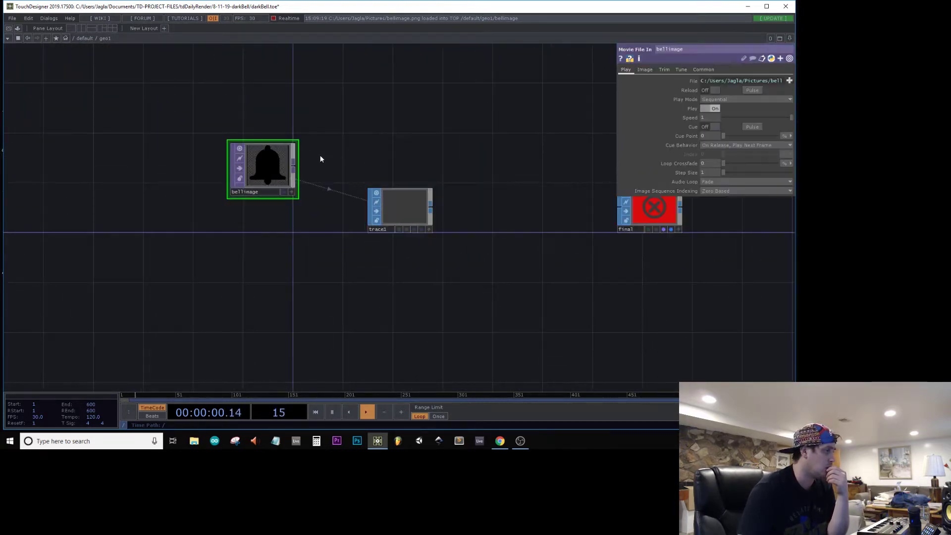
pyautogui.moveTo(353, 153); pyautogui.dragTo(474, 150)
pyautogui.rightClick(414, 168)
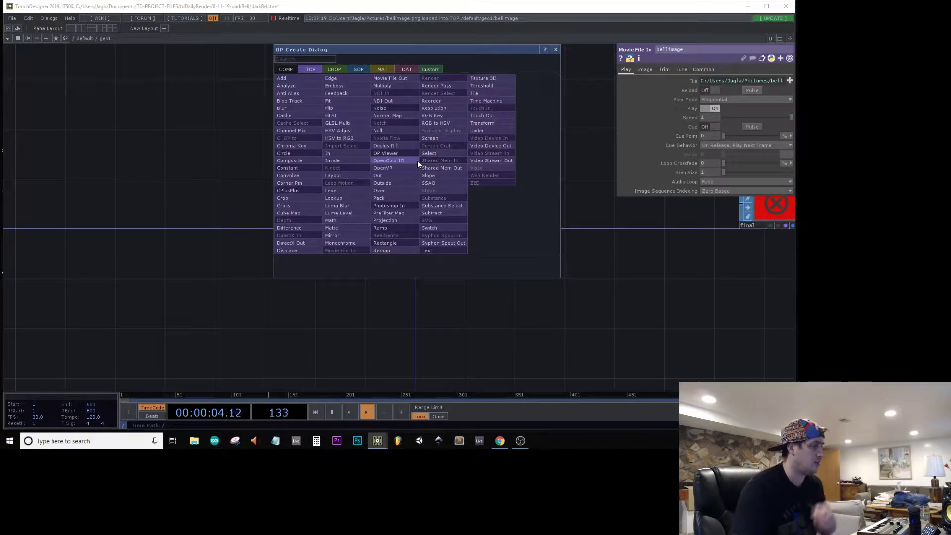
pyautogui.write('leve')
pyautogui.click(330, 191)
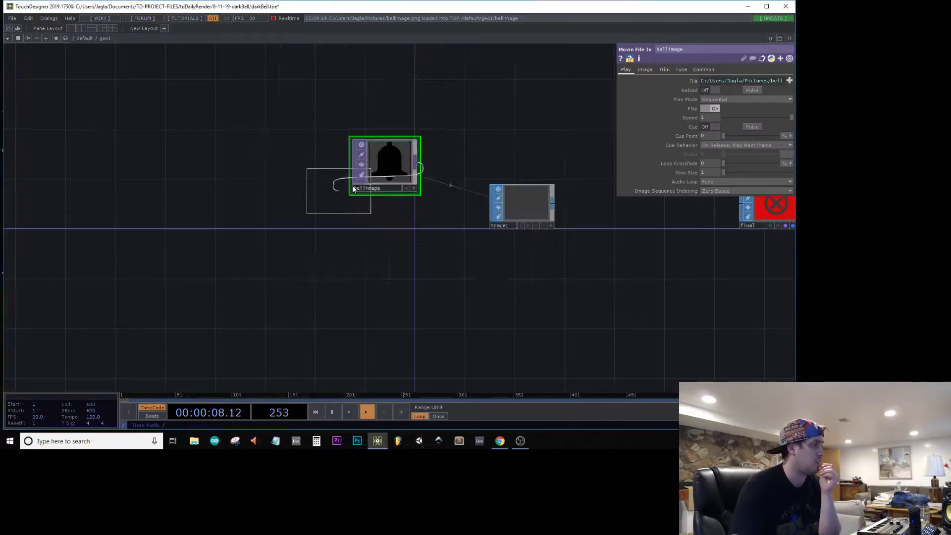
pyautogui.click(509, 139)
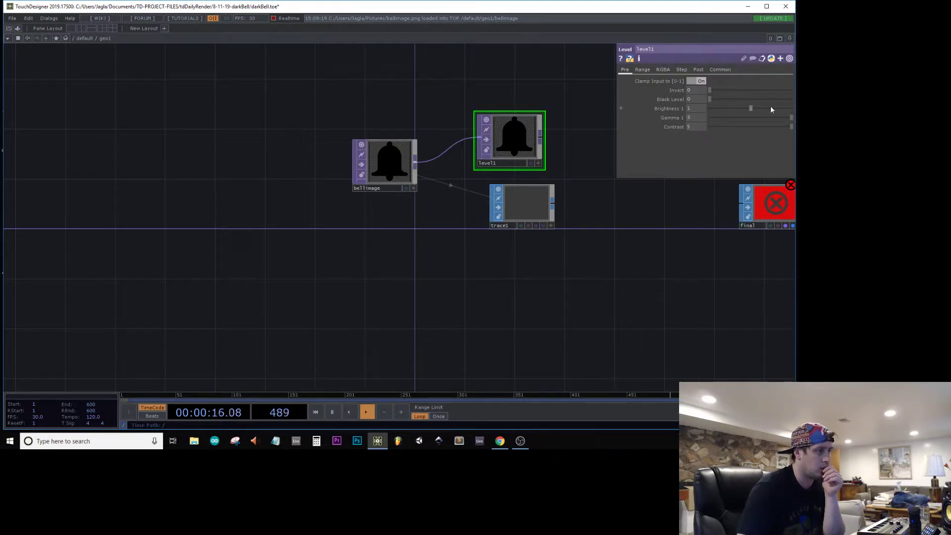
# Step: Try lower High G and High B levels on level1 and remove that Level TOP from the network
pyautogui.moveTo(728, 92); pyautogui.dragTo(790, 99)
pyautogui.click(661, 71)
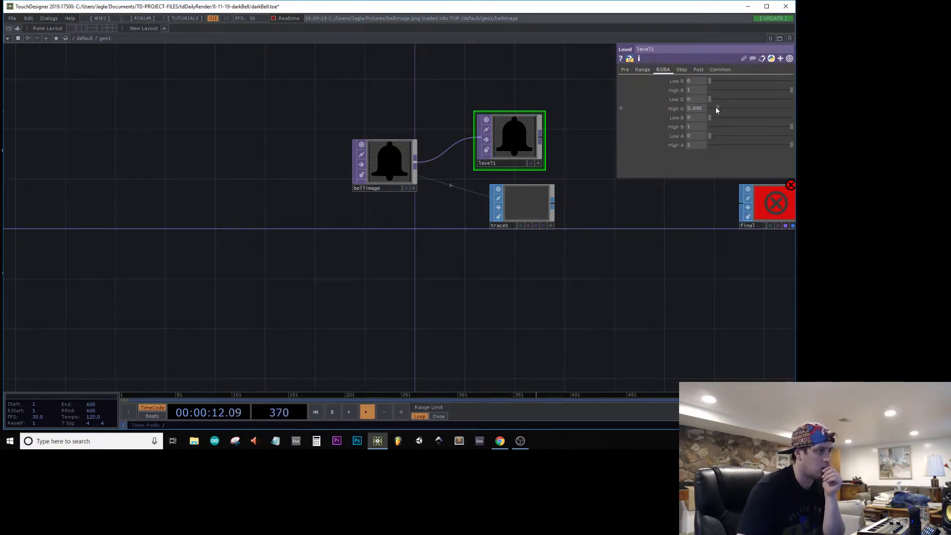
pyautogui.moveTo(715, 108); pyautogui.dragTo(566, 133)
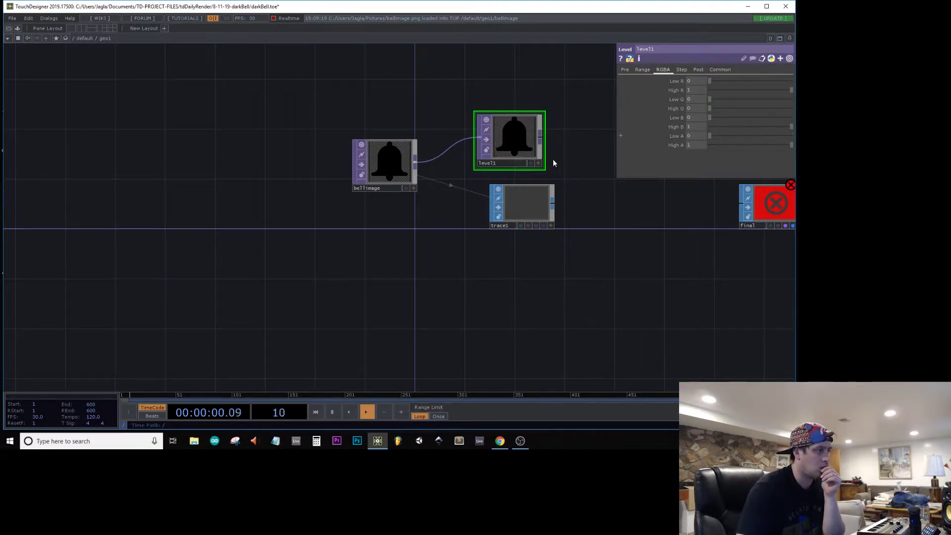
pyautogui.click(720, 128)
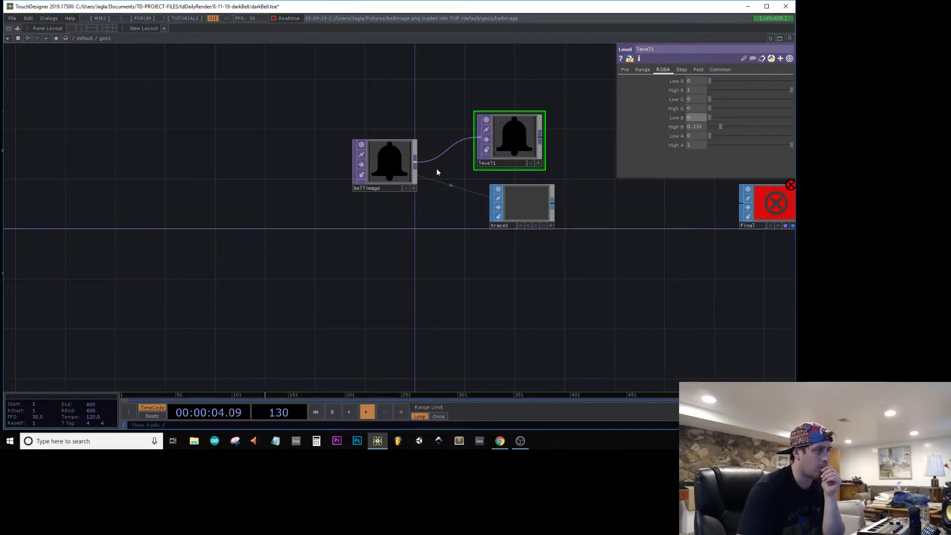
pyautogui.press('Delete')
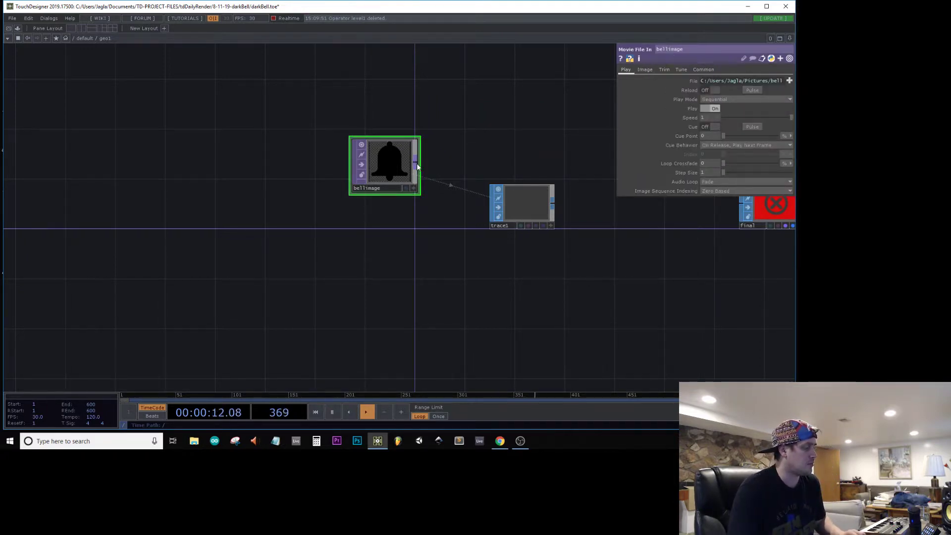
# Step: Try an Edge TOP on bellimage's output and delete it from the network again
pyautogui.rightClick(417, 162)
pyautogui.click(403, 92)
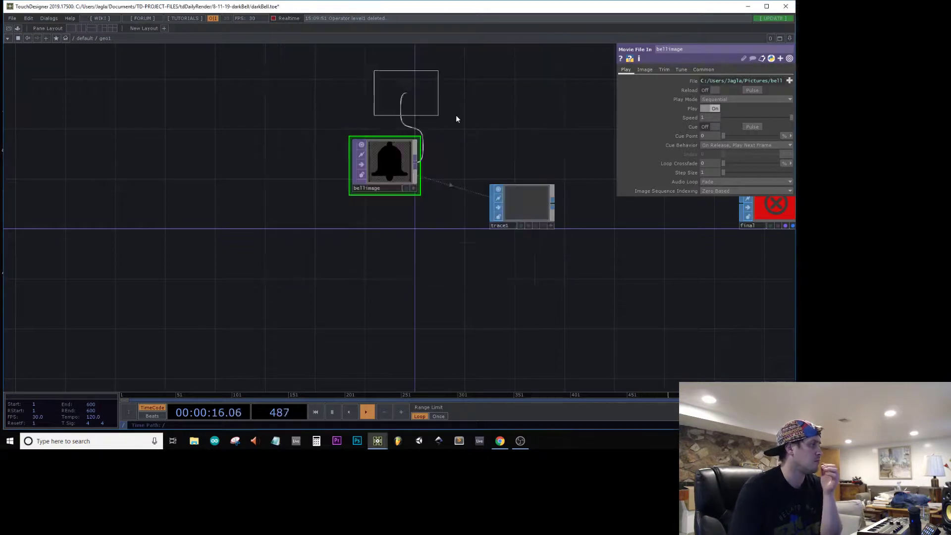
pyautogui.click(476, 109)
pyautogui.scroll(5, 417, 53)
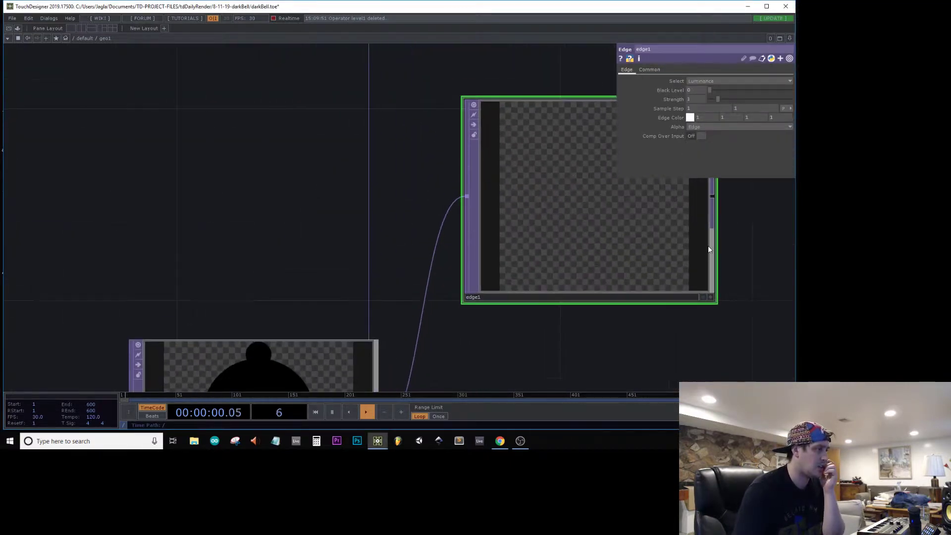
pyautogui.scroll(-6, 623, 214)
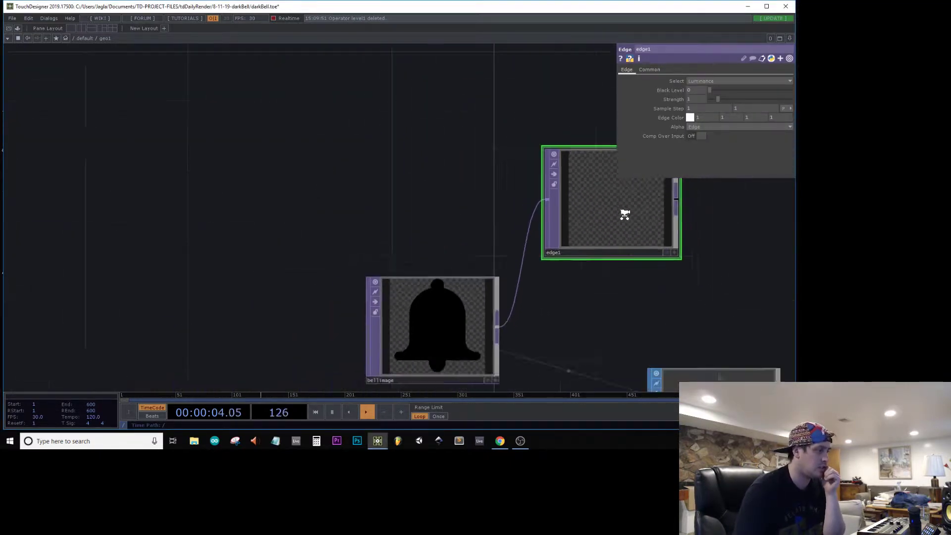
pyautogui.press('Delete')
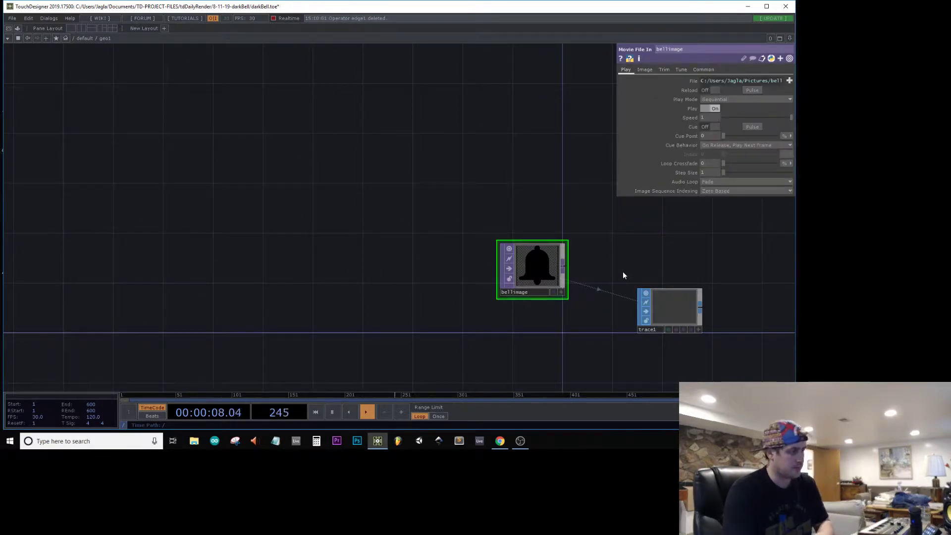
# Step: Adjust the threshold of trace1 to 0.395
pyautogui.scroll(5, 403, 159)
pyautogui.click(450, 220)
pyautogui.moveTo(365, 156); pyautogui.dragTo(525, 217)
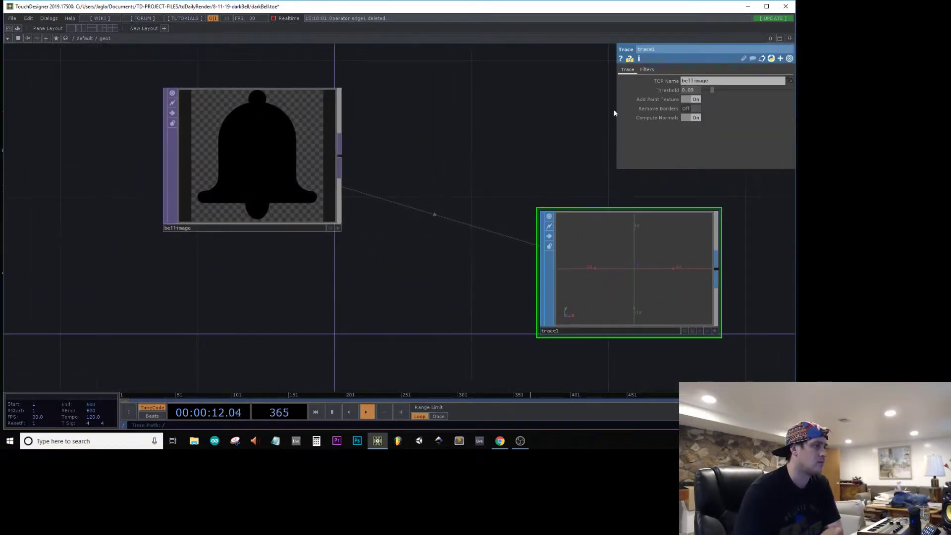
pyautogui.moveTo(726, 90); pyautogui.dragTo(754, 90)
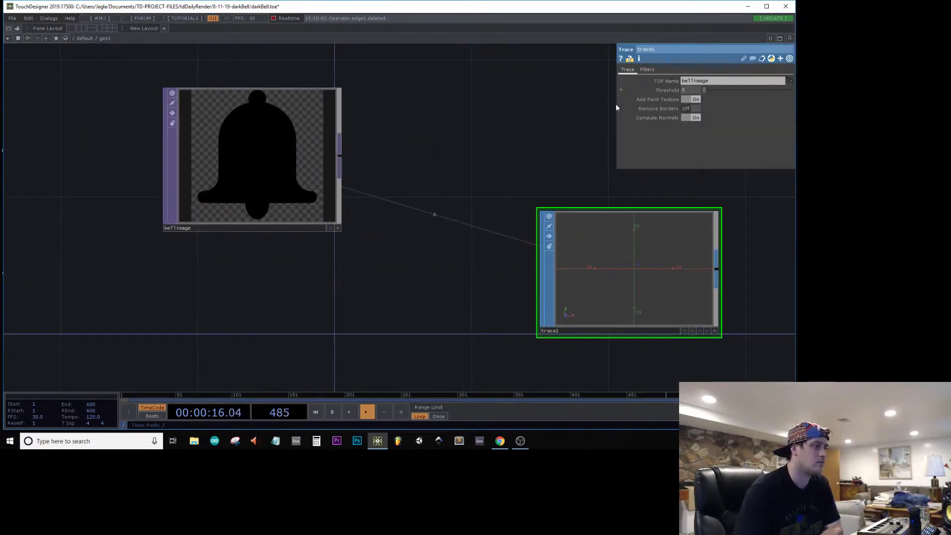
pyautogui.moveTo(616, 104); pyautogui.dragTo(709, 103)
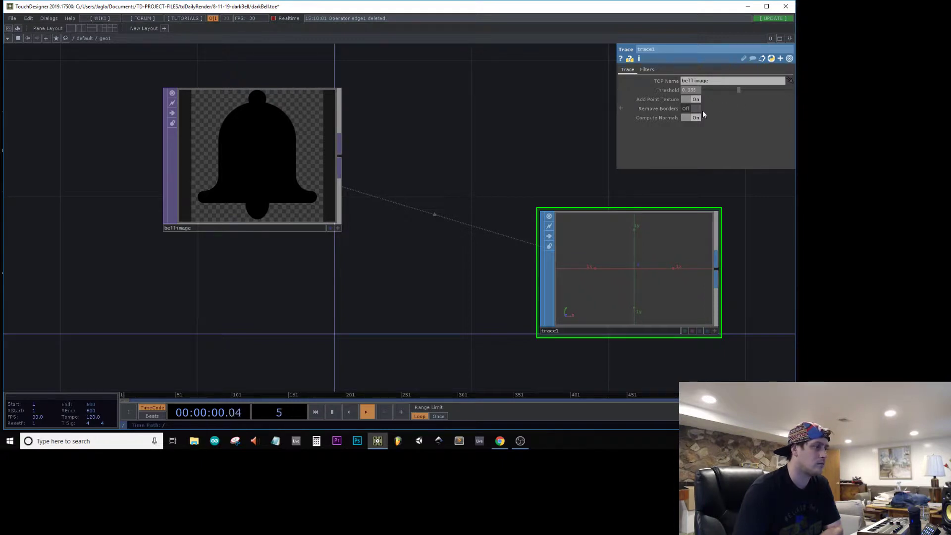
pyautogui.scroll(-5, 572, 264)
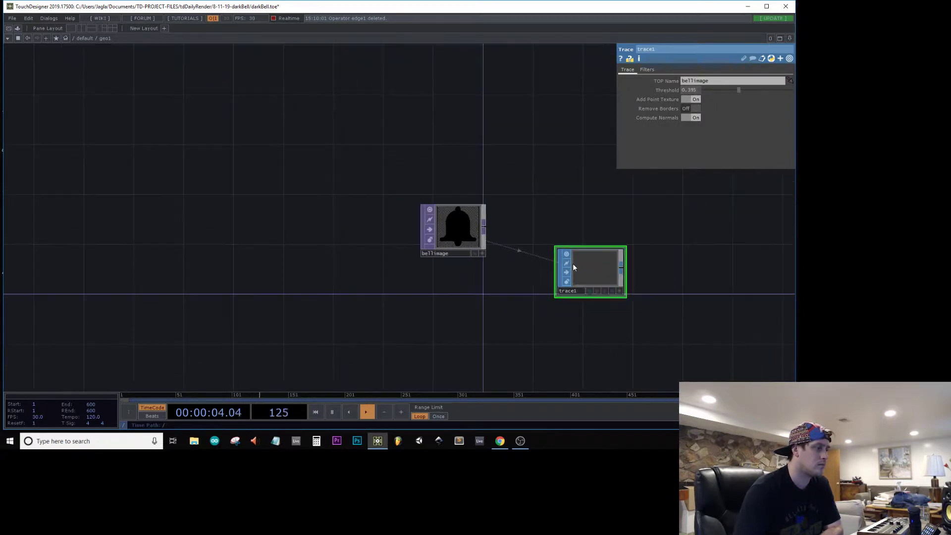
pyautogui.rightClick(487, 225)
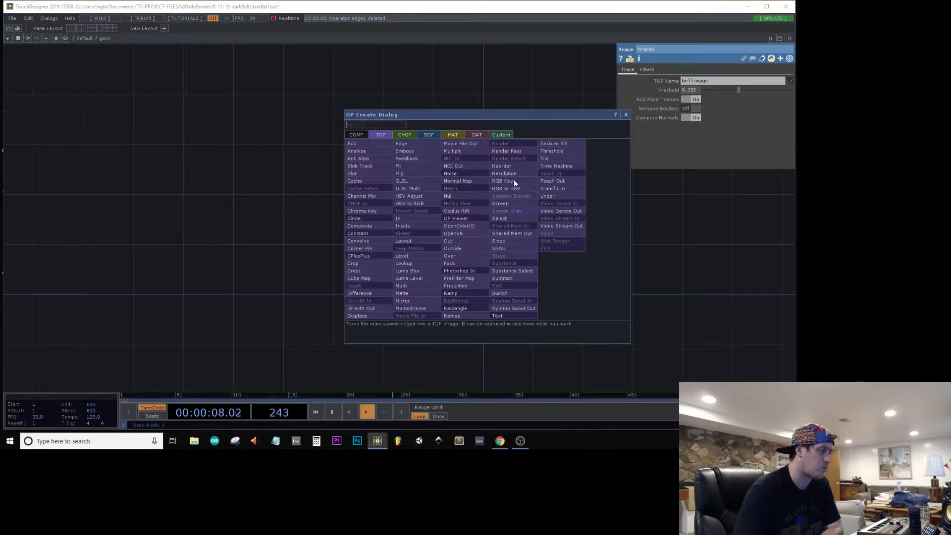
pyautogui.click(625, 115)
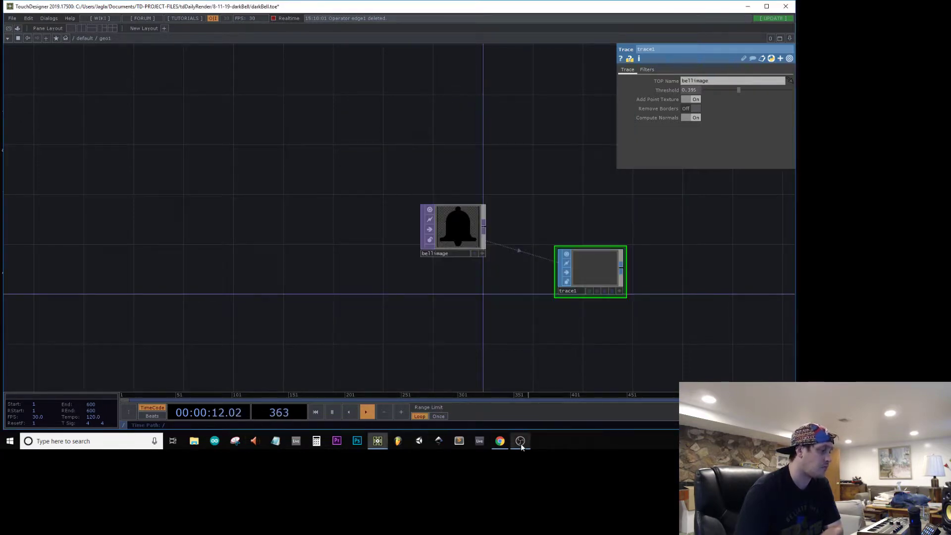
# Step: Switch to Chrome, search Google Images for "bell" and narrow the results to outline images
pyautogui.click(500, 441)
pyautogui.scroll(-15, 247, 227)
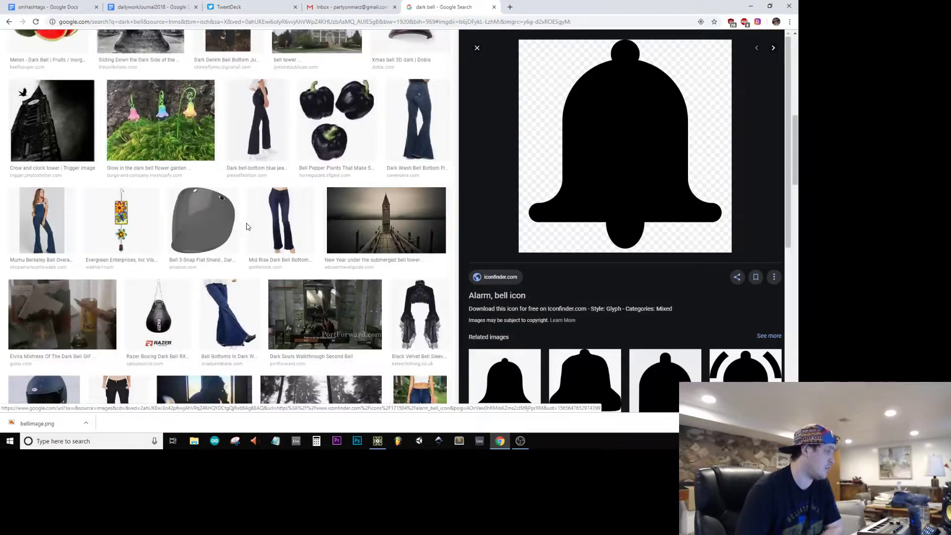
pyautogui.scroll(-10, 263, 243)
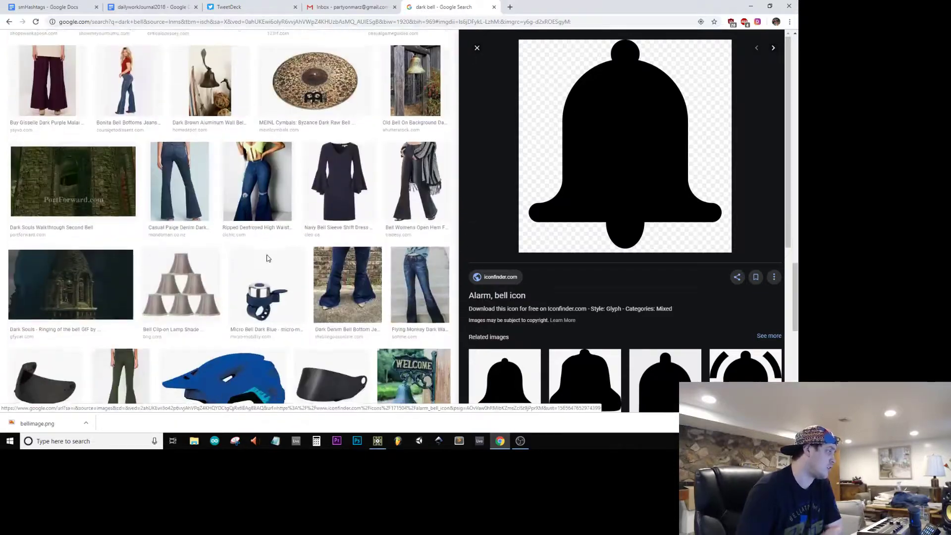
pyautogui.scroll(20, 269, 281)
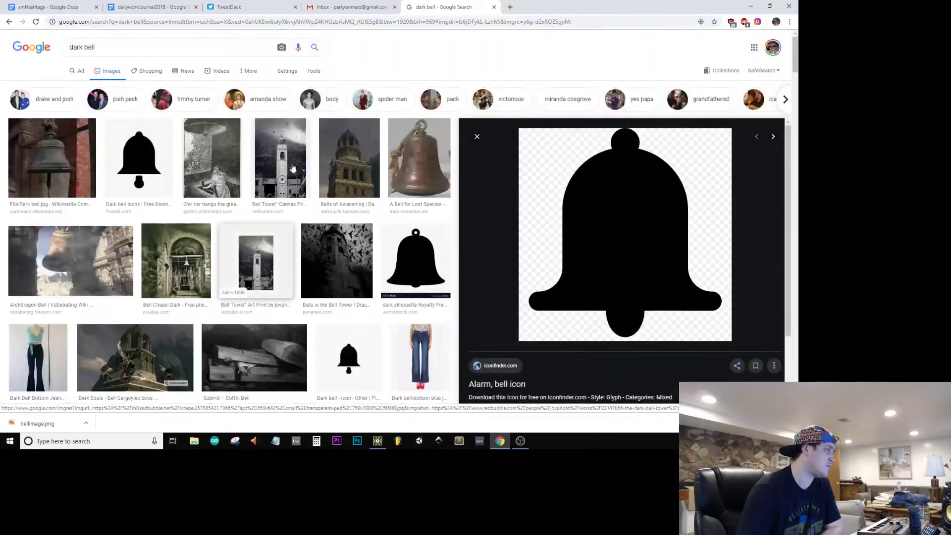
pyautogui.tripleClick(182, 50)
pyautogui.write('bell')
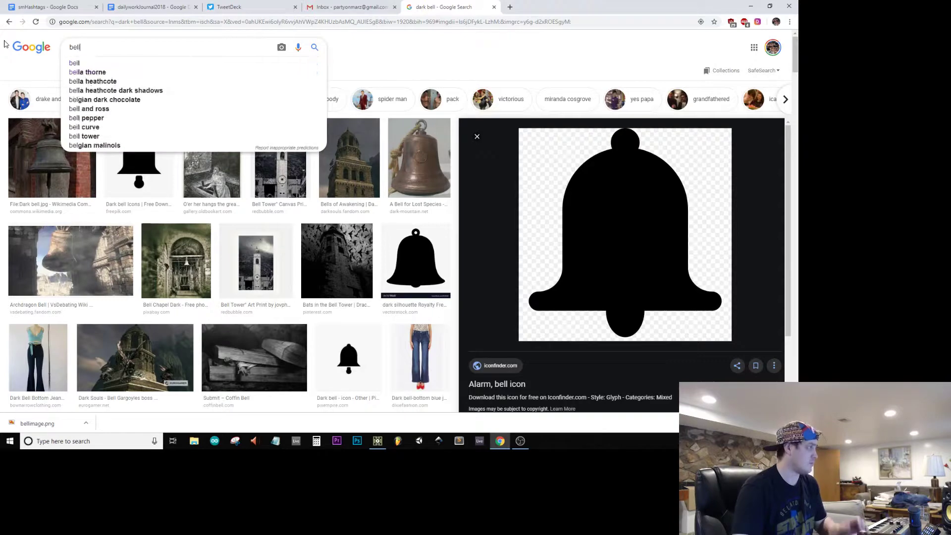
pyautogui.press('Return')
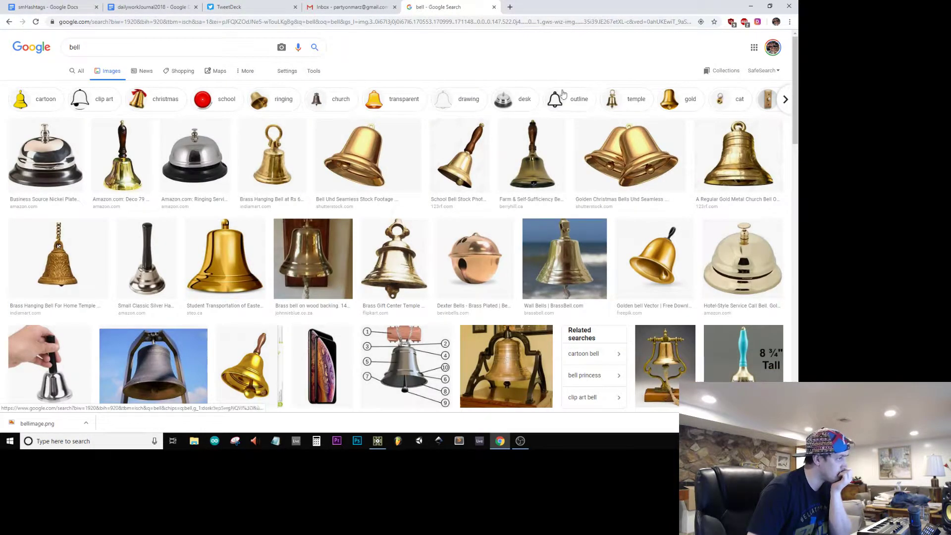
pyautogui.click(570, 104)
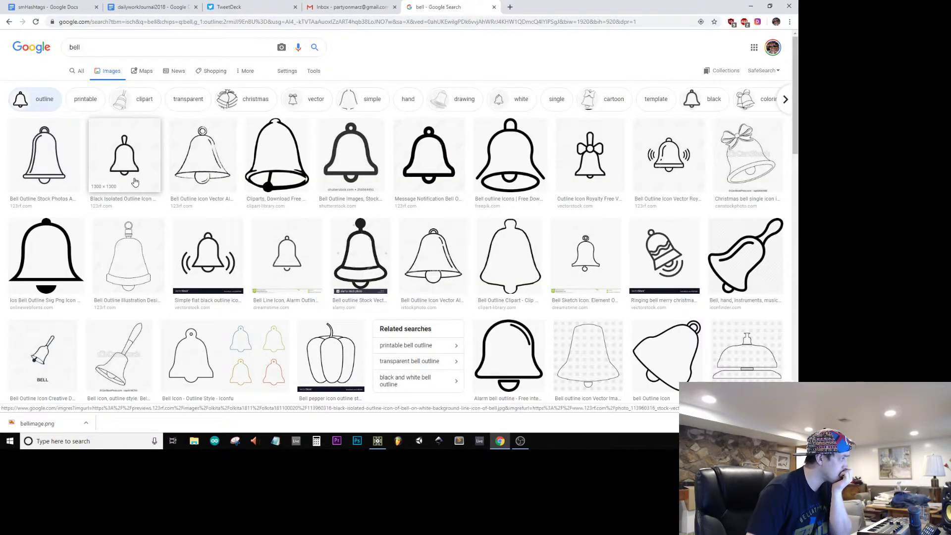
# Step: Save the black outline bell icon with a handle to the Pictures folder as bell2 and return to TouchDesigner
pyautogui.click(124, 157)
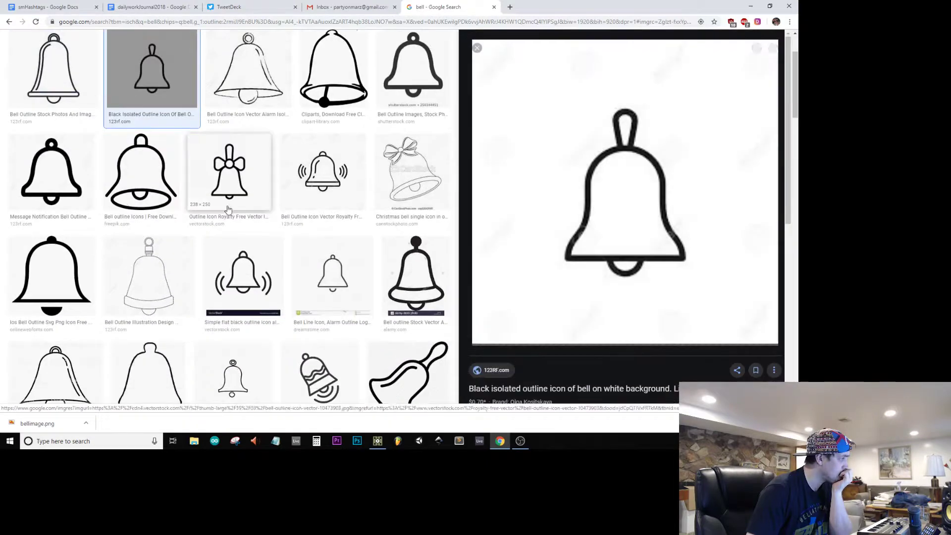
pyautogui.rightClick(578, 178)
pyautogui.click(639, 252)
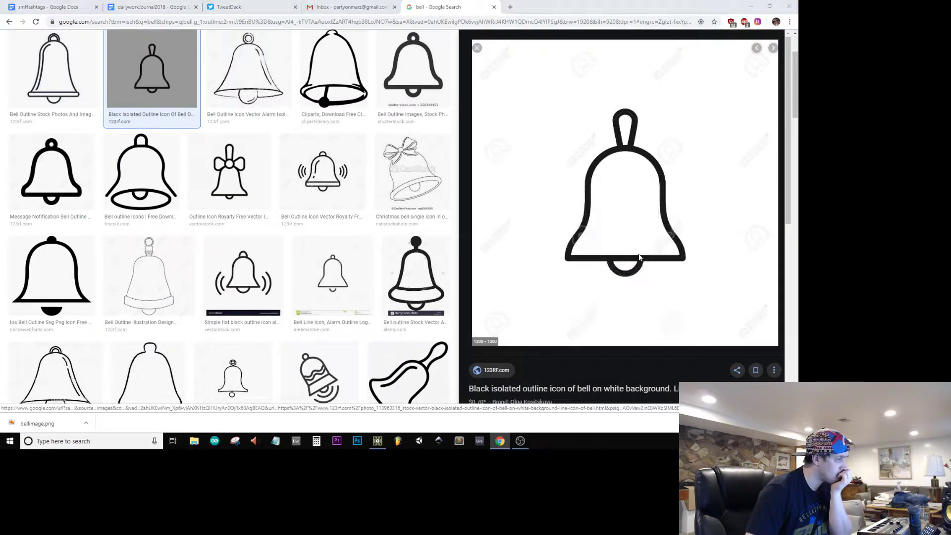
pyautogui.write('bell2')
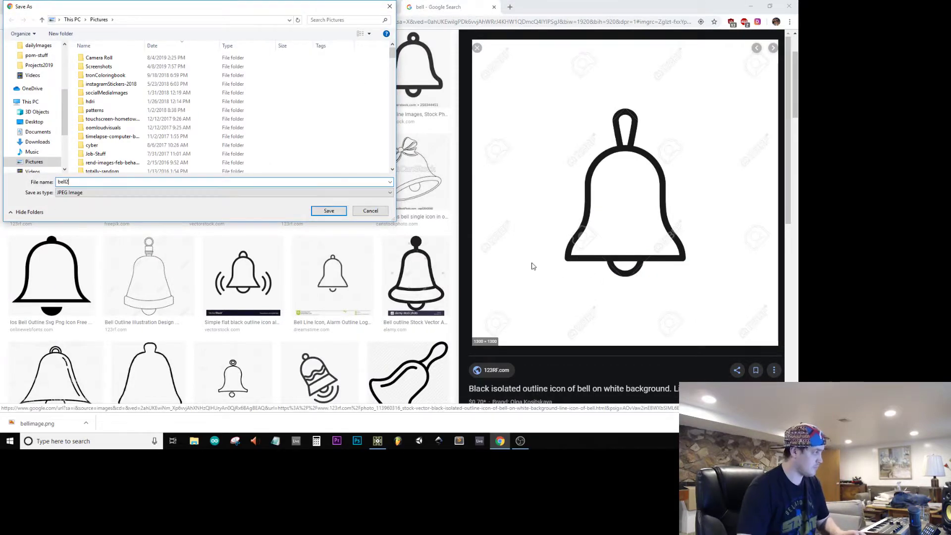
pyautogui.press('Return')
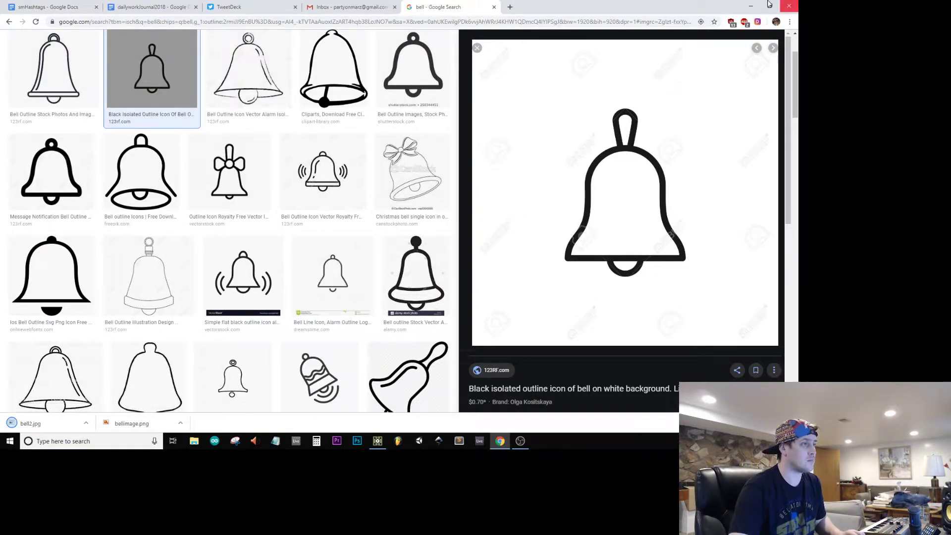
pyautogui.click(757, 5)
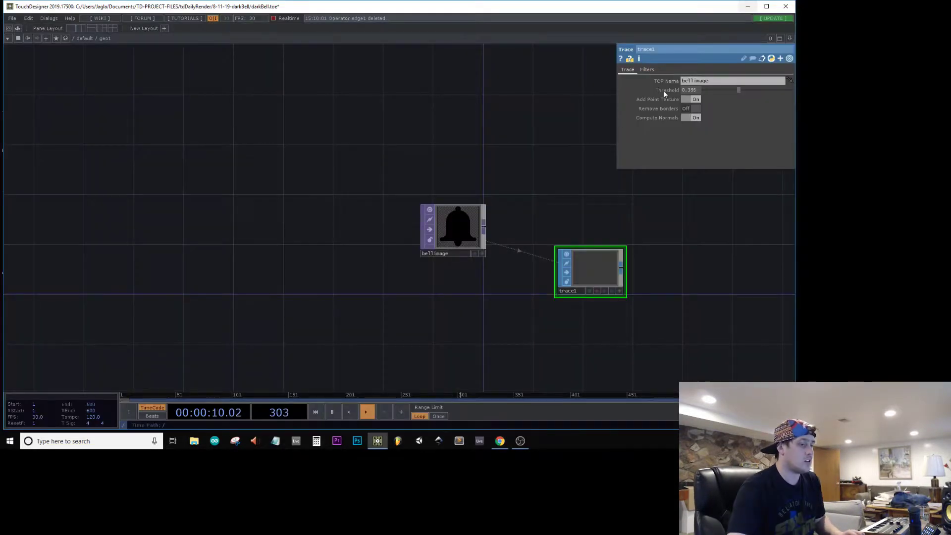
# Step: Load bell2 from the Pictures folder into the geo1 network beside bellimage and close File Explorer
pyautogui.click(194, 440)
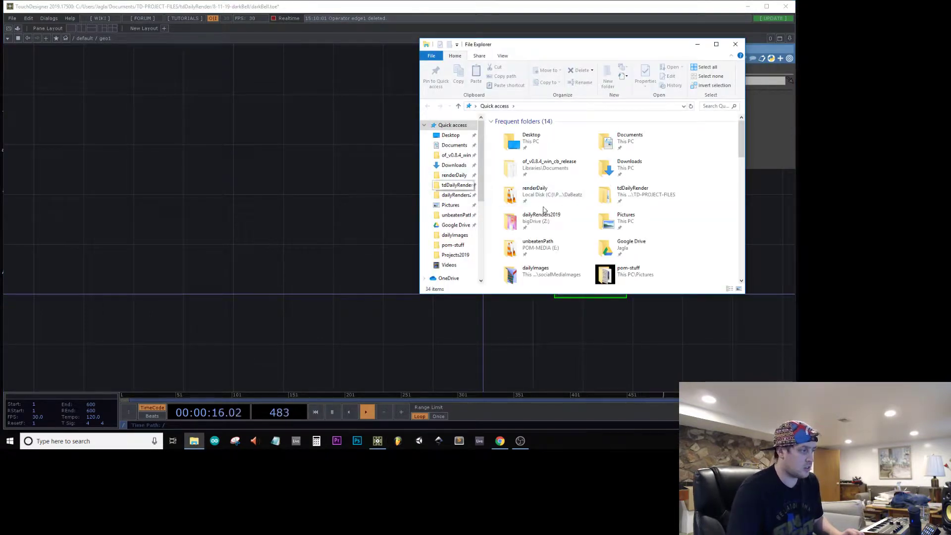
pyautogui.scroll(-3, 543, 210)
pyautogui.moveTo(517, 216); pyautogui.dragTo(385, 218)
pyautogui.click(735, 44)
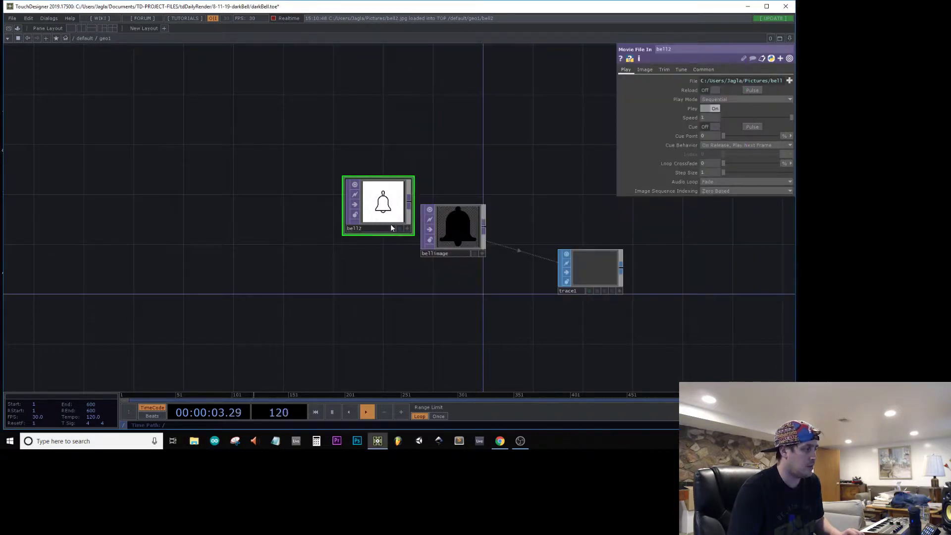
# Step: Assign bell2 as the source TOP of trace1 in place of bellimage
pyautogui.click(608, 262)
pyautogui.moveTo(383, 203); pyautogui.dragTo(714, 86)
pyautogui.scroll(4, 598, 281)
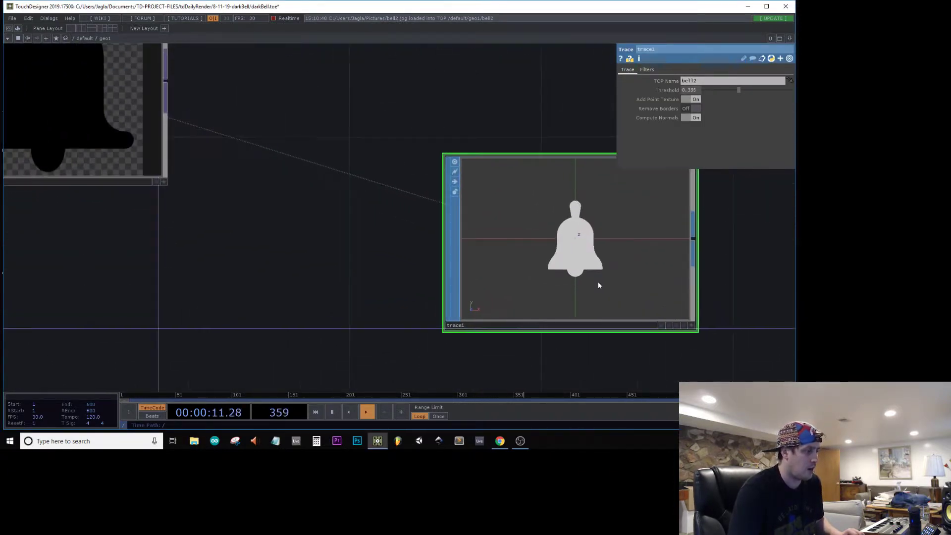
pyautogui.scroll(-4, 598, 279)
# Step: Delete the unused bellimage TOP from the geo1 network
pyautogui.click(459, 233)
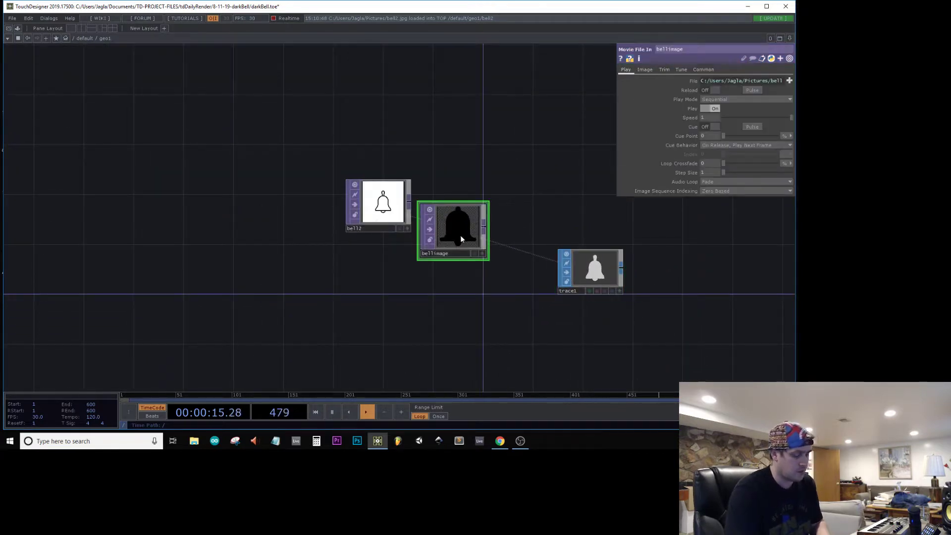
pyautogui.press('Delete')
pyautogui.moveTo(648, 265); pyautogui.dragTo(672, 209)
pyautogui.scroll(2, 502, 220)
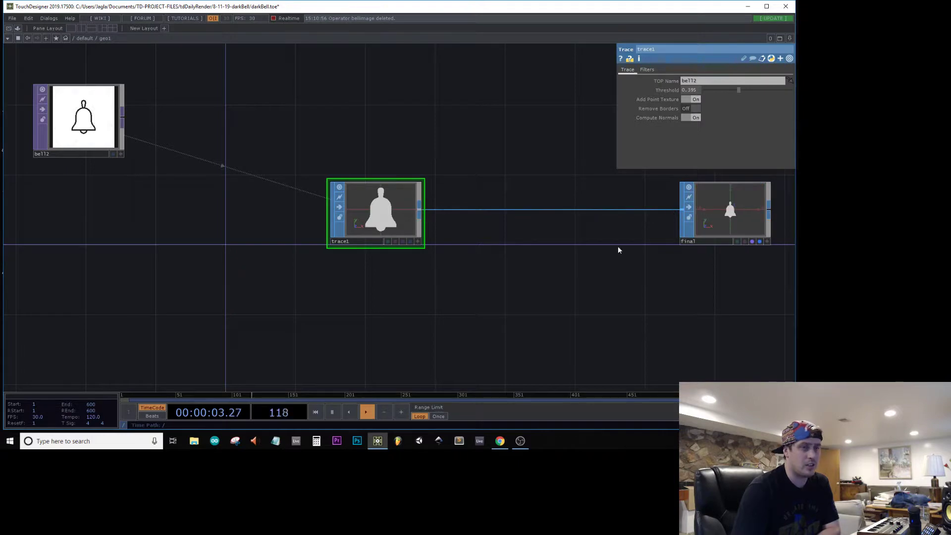
# Step: Go back up to the default network and save the darkBell project
pyautogui.scroll(-7, 475, 256)
pyautogui.scroll(-4, 474, 256)
pyautogui.scroll(-1, 366, 293)
pyautogui.moveTo(606, 314); pyautogui.dragTo(307, 289)
pyautogui.moveTo(558, 286); pyautogui.dragTo(436, 290)
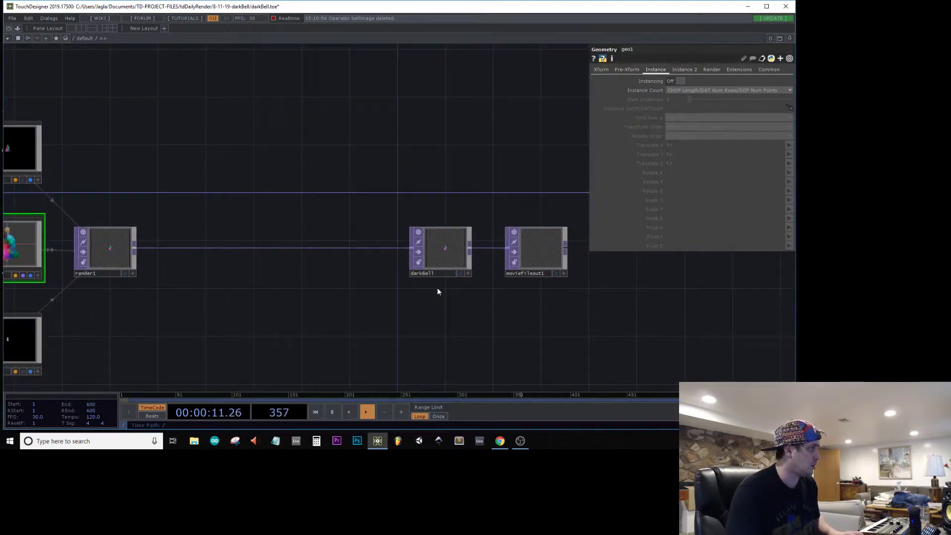
pyautogui.hotkey('ctrl', 's')
# Step: Open a separate viewer window for the darkBell Null, shrink it and place it over the network
pyautogui.click(456, 235)
pyautogui.rightClick(459, 246)
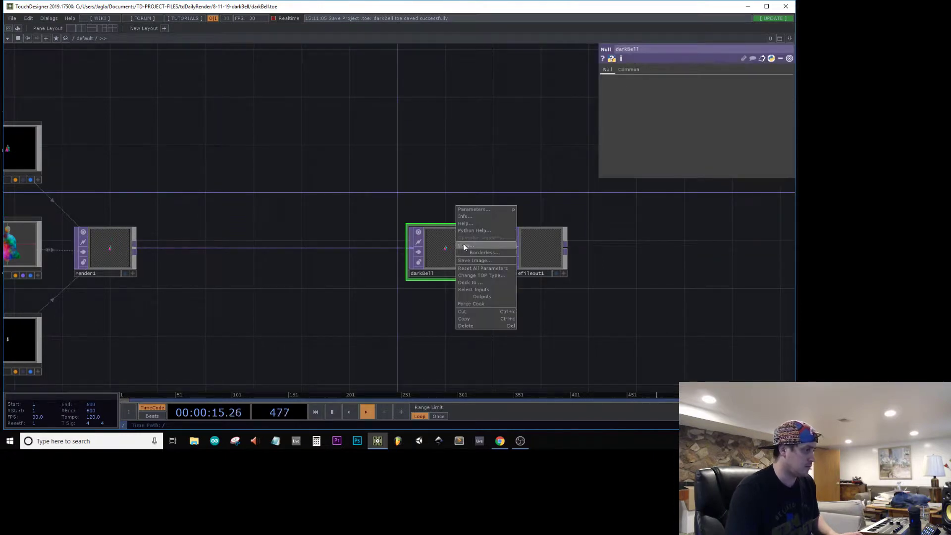
pyautogui.click(465, 246)
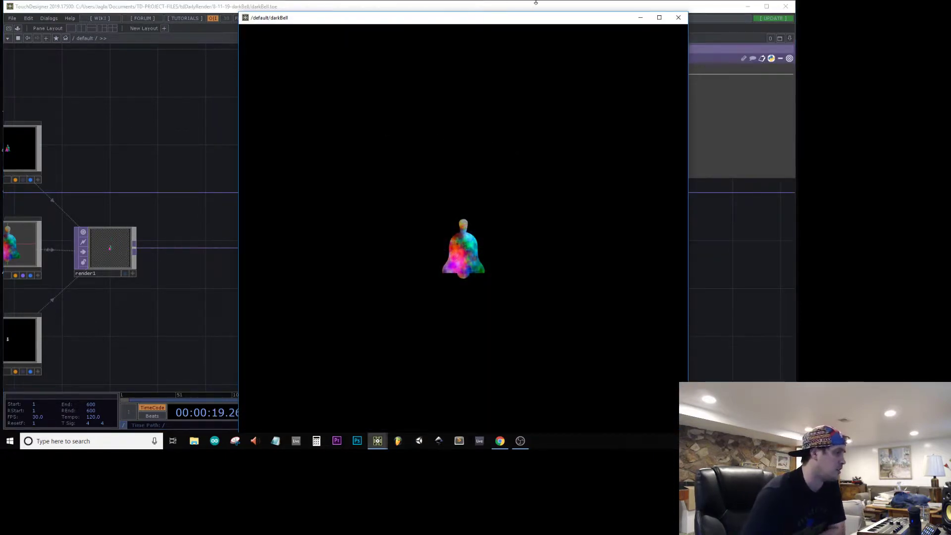
pyautogui.moveTo(525, 13); pyautogui.dragTo(614, 66)
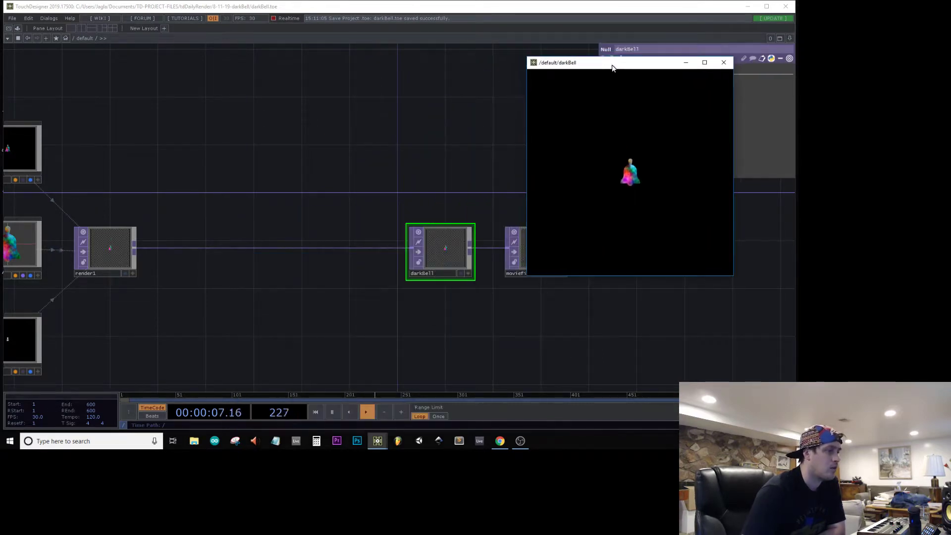
pyautogui.moveTo(213, 168); pyautogui.dragTo(425, 195)
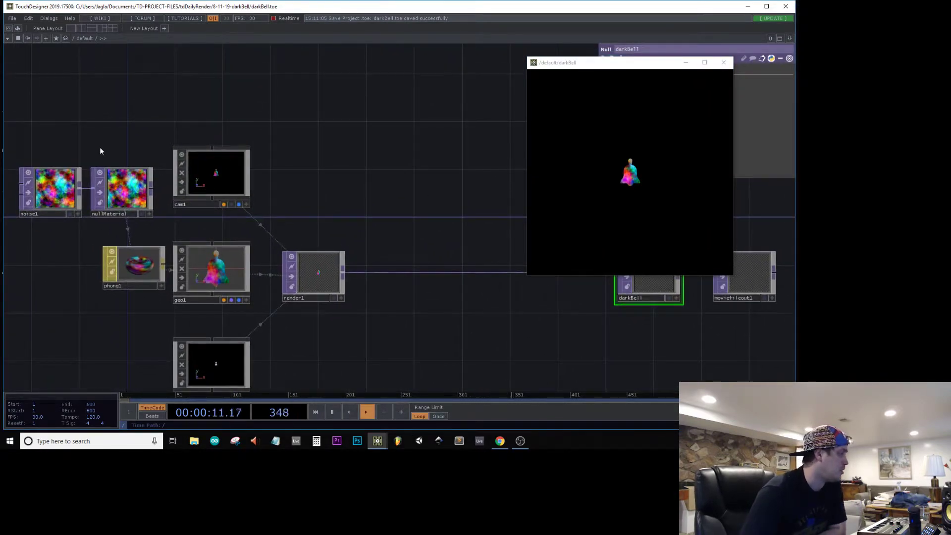
# Step: Move phong1 above nullMaterial and move noise1 away from nullMaterial to make room between them
pyautogui.moveTo(98, 144); pyautogui.dragTo(298, 107)
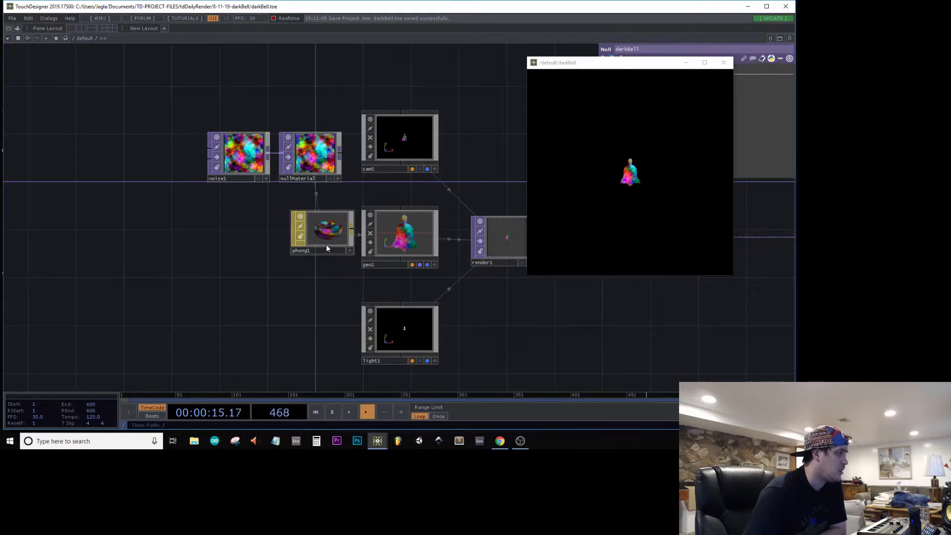
pyautogui.moveTo(326, 245); pyautogui.dragTo(326, 90)
pyautogui.moveTo(230, 146); pyautogui.dragTo(98, 145)
# Step: Insert a Channel Mix TOP between noise1 and nullMaterial
pyautogui.rightClick(222, 153)
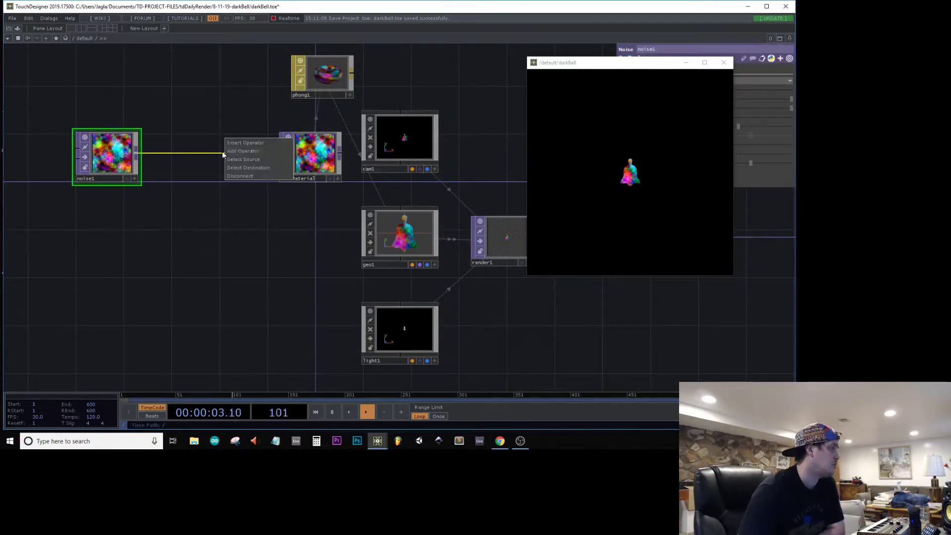
pyautogui.click(242, 144)
pyautogui.write('ch')
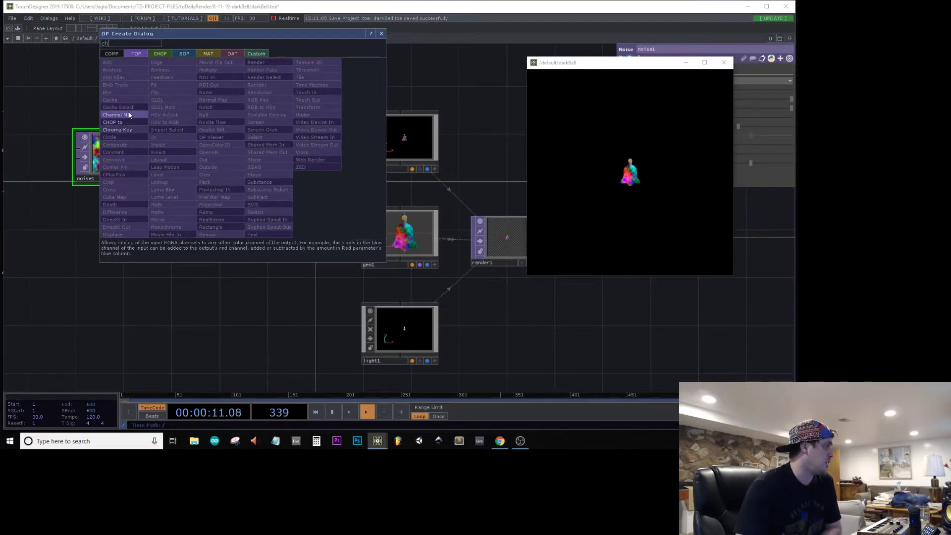
pyautogui.click(128, 115)
pyautogui.click(234, 157)
# Step: Move the darkBell viewer off the parameters and set the Channel Mix's second Green value to 0.2
pyautogui.moveTo(653, 65); pyautogui.dragTo(490, 169)
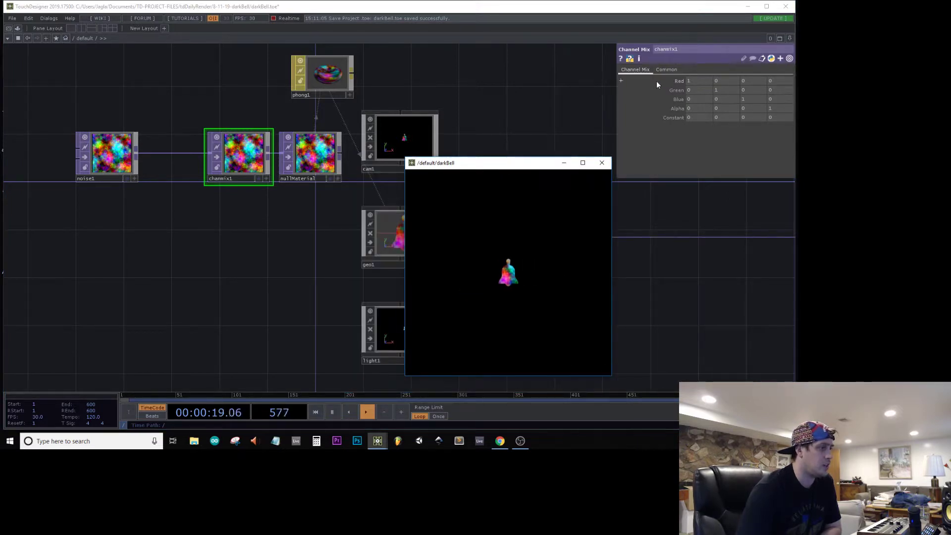
pyautogui.click(723, 90)
pyautogui.moveTo(626, 106)
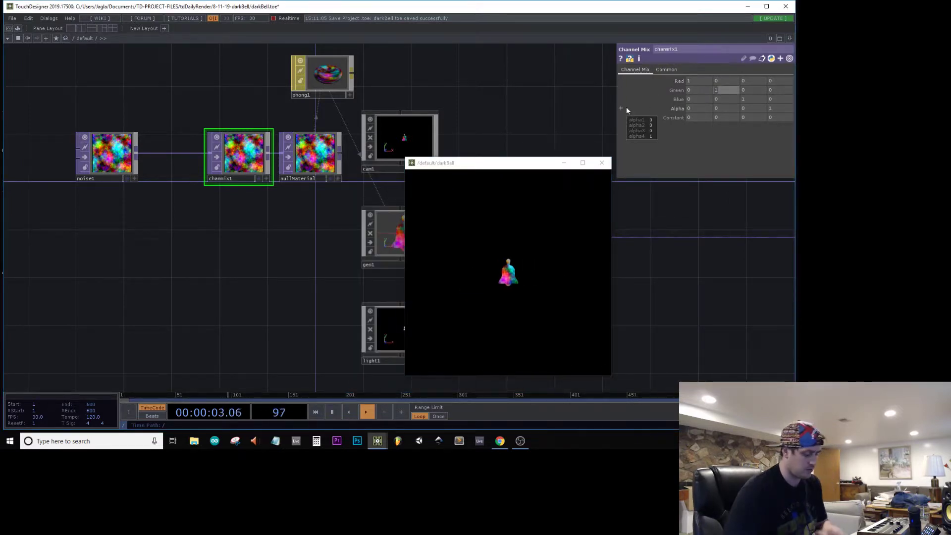
pyautogui.write('0.2')
pyautogui.press('Return')
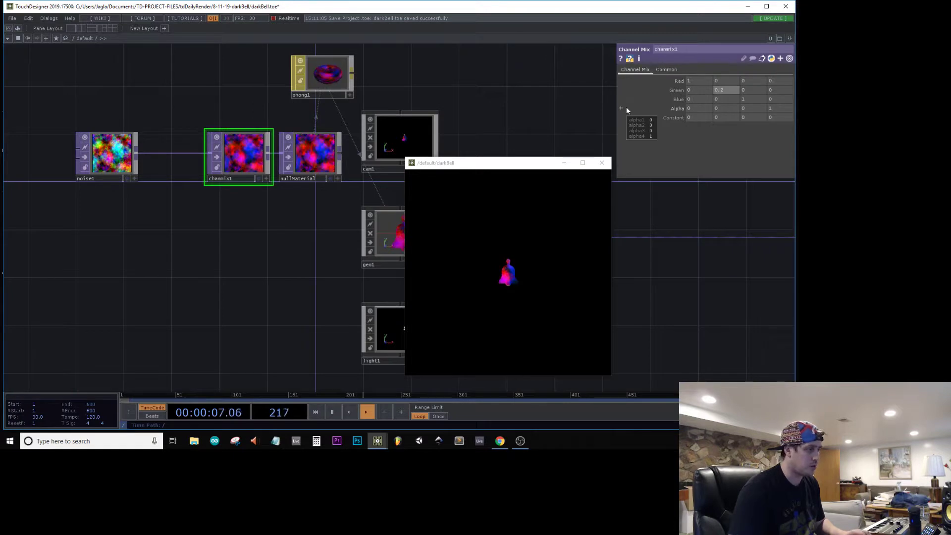
# Step: Inspect the recoloured bell in the separate darkBell viewer window and close that window
pyautogui.moveTo(500, 257)
pyautogui.mouseDown(button='middle')
pyautogui.moveTo(533, 220)
pyautogui.moveTo(507, 251)
pyautogui.moveTo(520, 282)
pyautogui.moveTo(532, 255)
pyautogui.moveTo(510, 251)
pyautogui.mouseUp(button='middle')
pyautogui.click(385, 145)
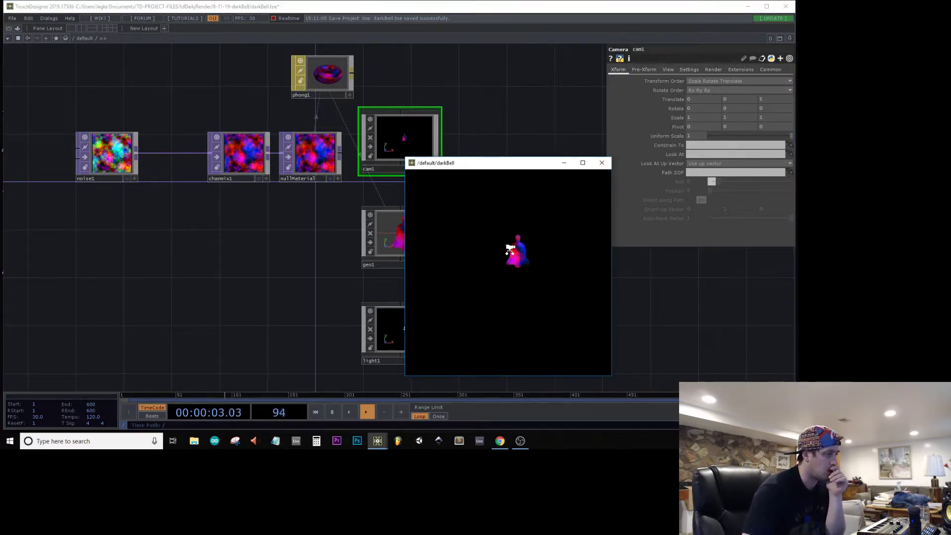
pyautogui.click(601, 163)
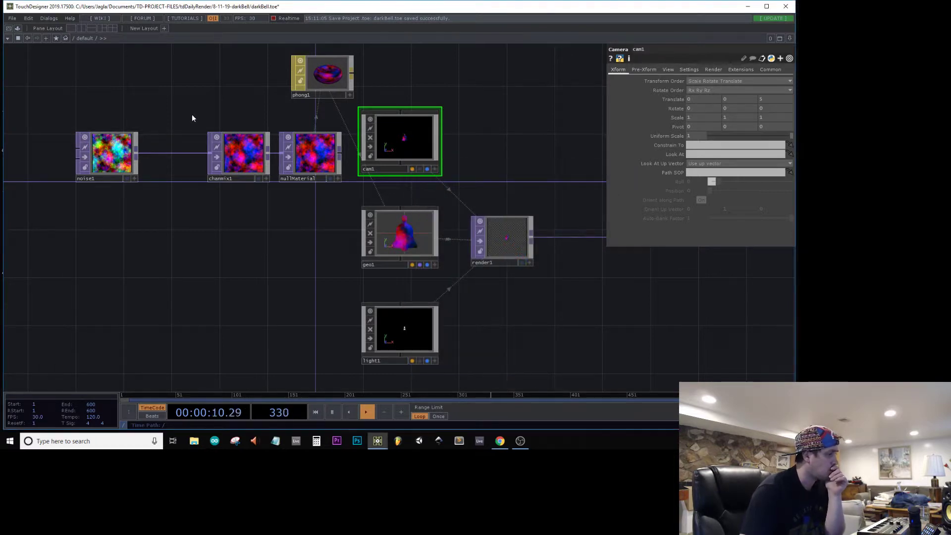
# Step: Animate noise1 by setting its Z translate to the expression absTime.seconds
pyautogui.moveTo(172, 141); pyautogui.dragTo(273, 172)
pyautogui.click(218, 184)
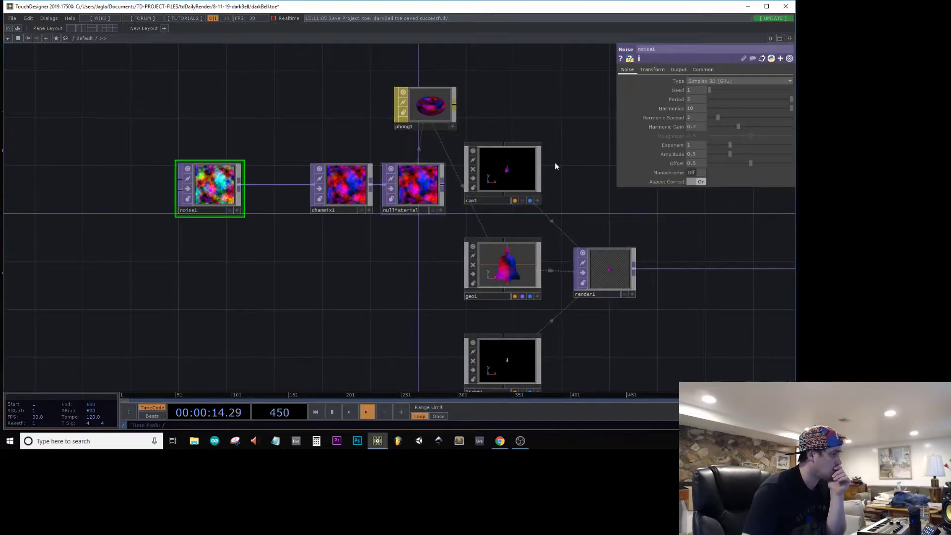
pyautogui.click(648, 69)
pyautogui.write('absTime.seco')
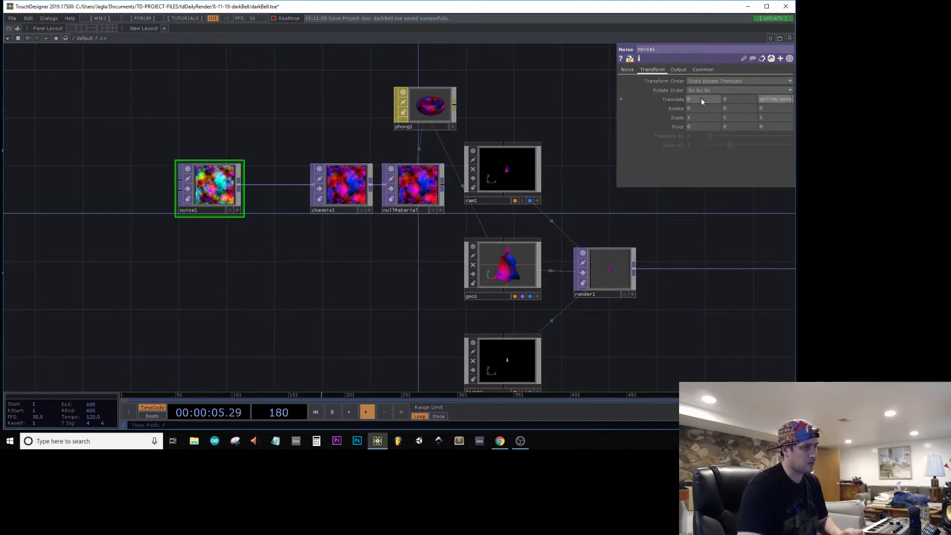
pyautogui.press('Return')
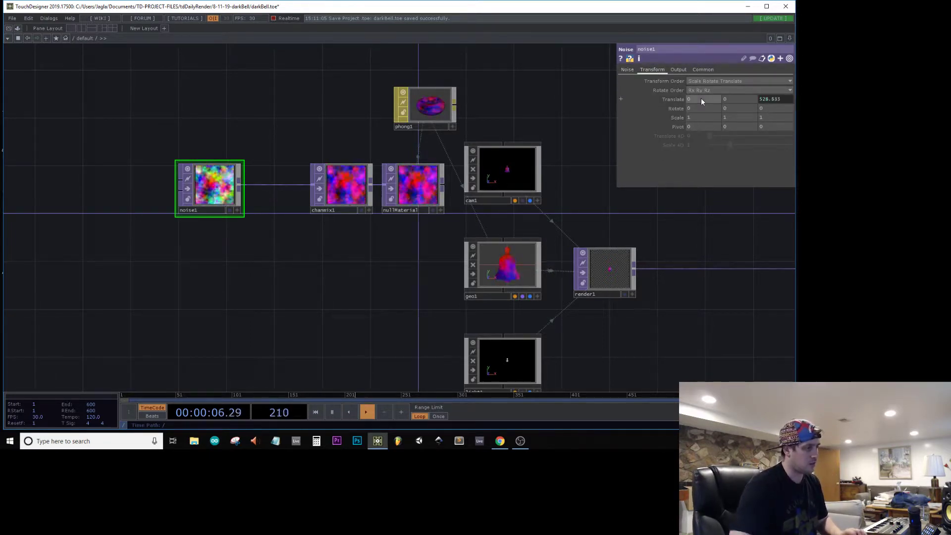
# Step: Slow the noise animation by changing noise1's Z translate expression to absTime.seconds * 0.01
pyautogui.scroll(5, 631, 271)
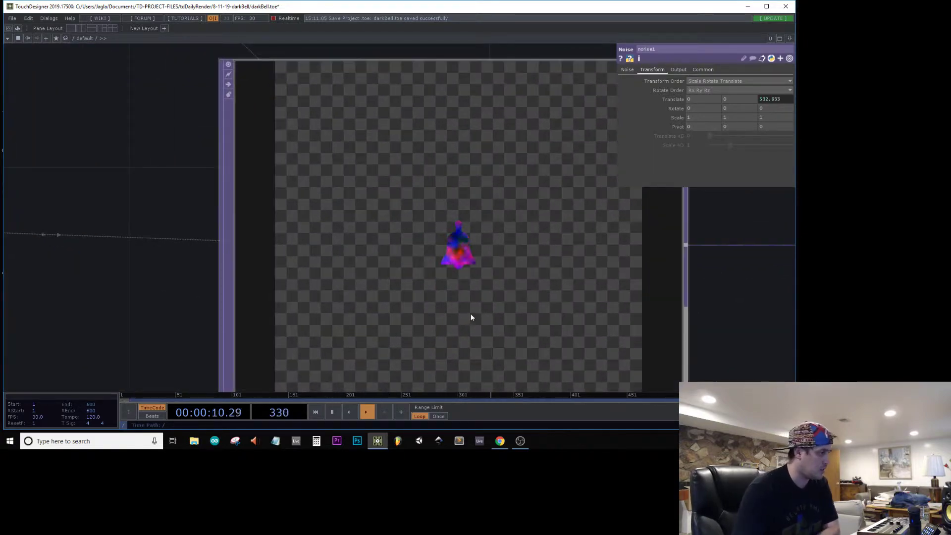
pyautogui.click(772, 99)
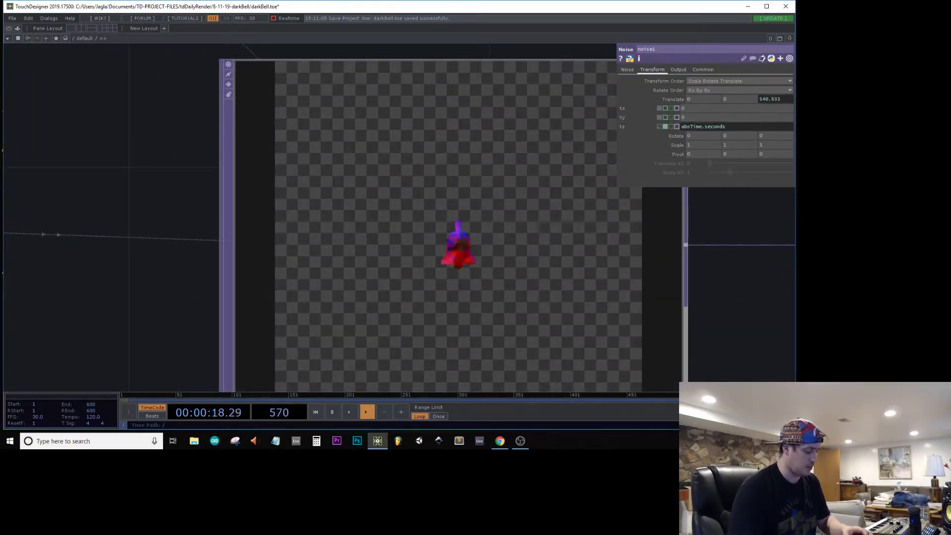
pyautogui.write('* ')
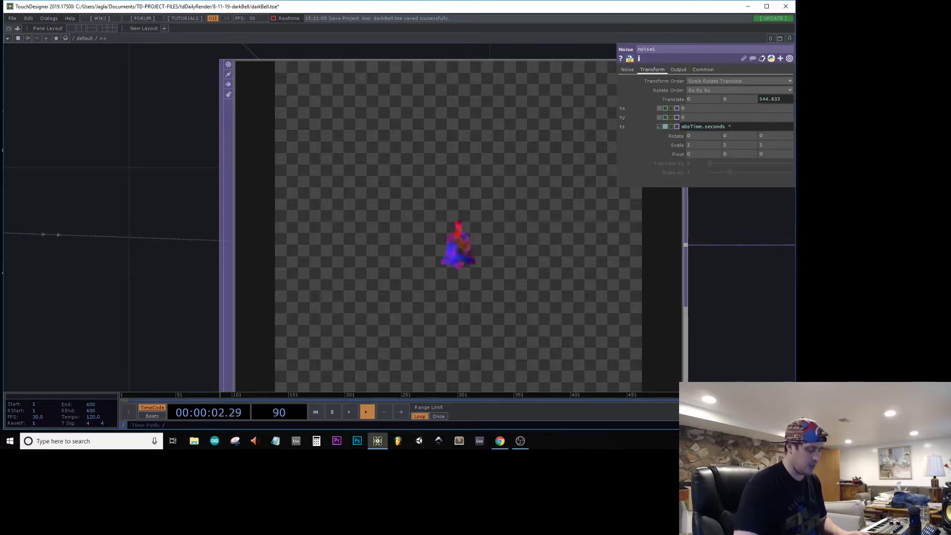
pyautogui.write('0.1')
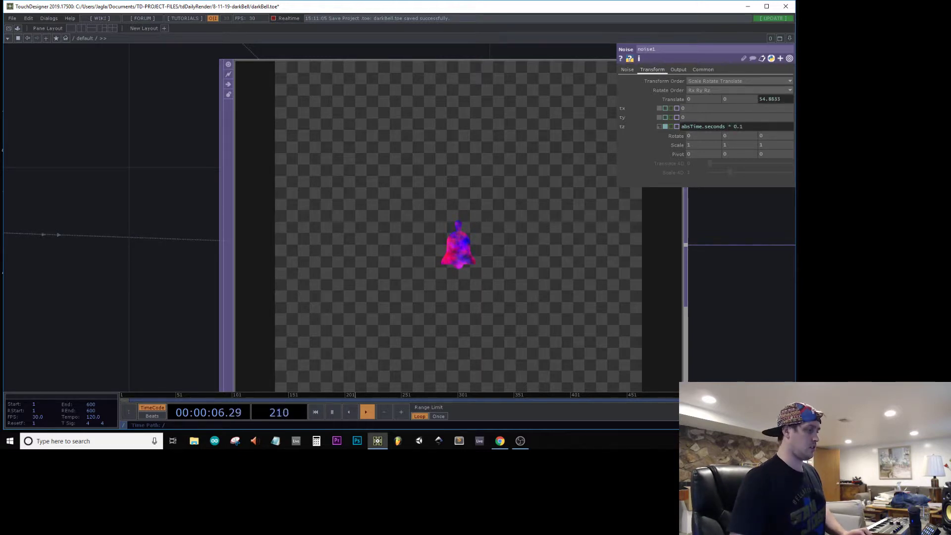
pyautogui.write('0')
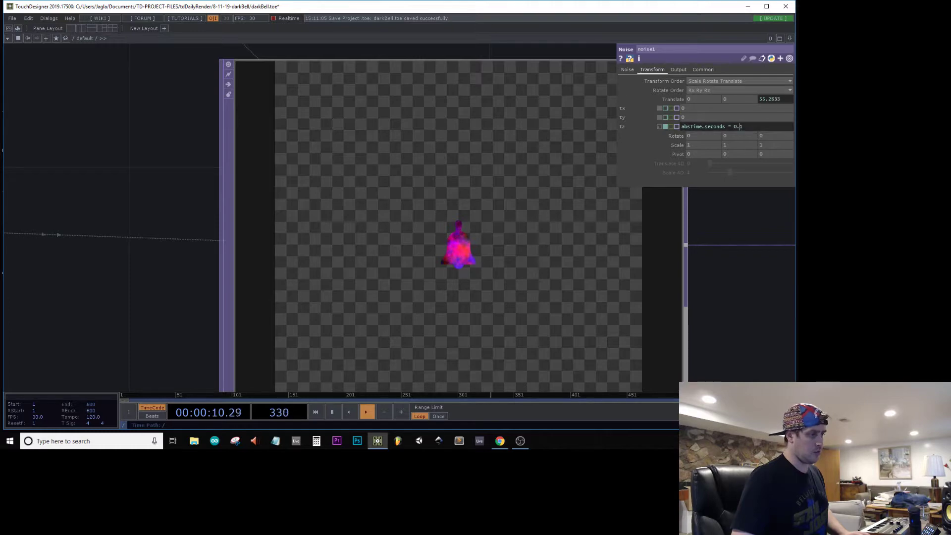
pyautogui.scroll(3, 626, 332)
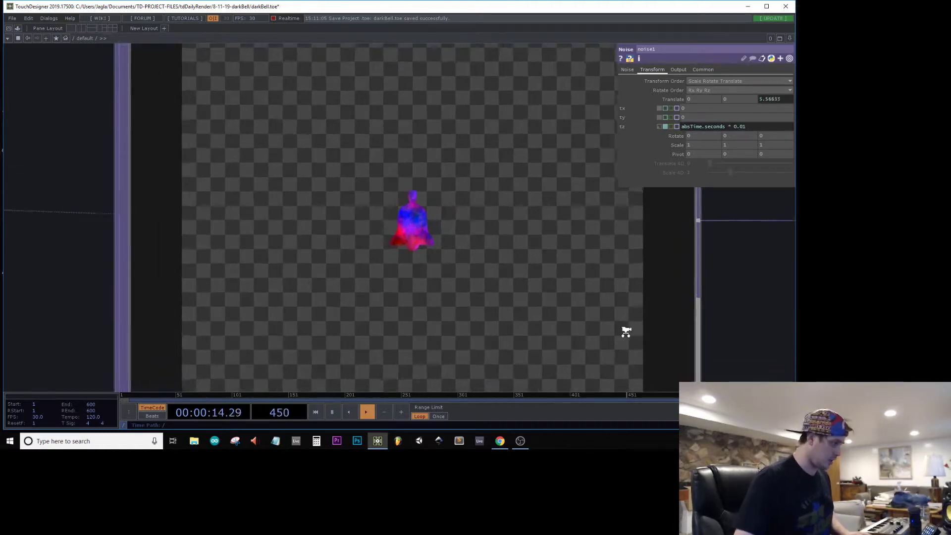
# Step: Inside the geo1 network, try inserting an Extrude SOP between trace1 and final
pyautogui.scroll(-5, 506, 272)
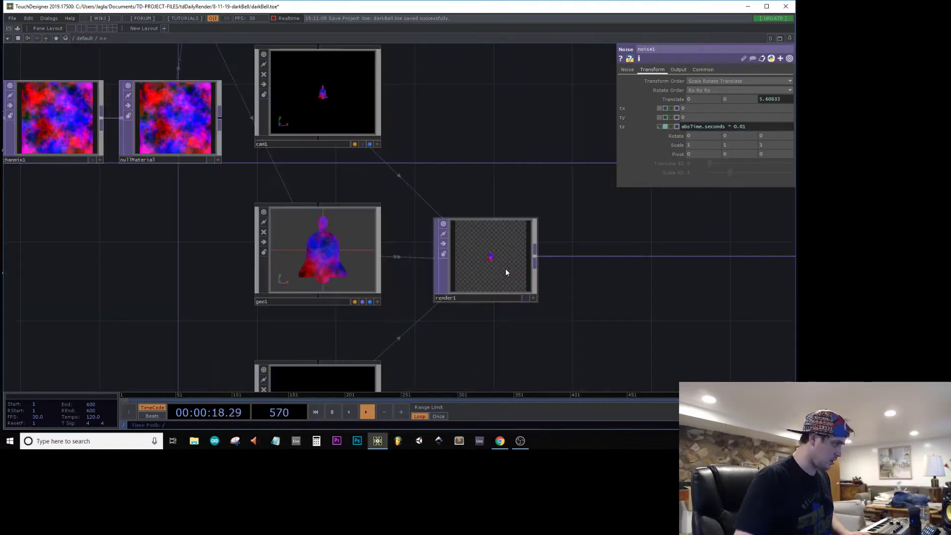
pyautogui.moveTo(206, 258); pyautogui.dragTo(430, 257)
pyautogui.scroll(-1, 332, 257)
pyautogui.scroll(-3, 331, 257)
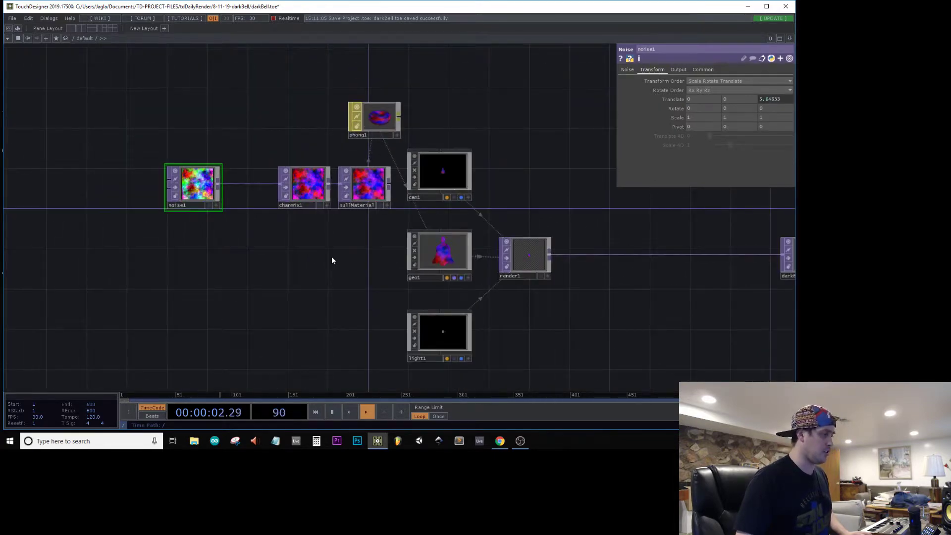
pyautogui.moveTo(332, 257); pyautogui.dragTo(252, 273)
pyautogui.scroll(9, 344, 278)
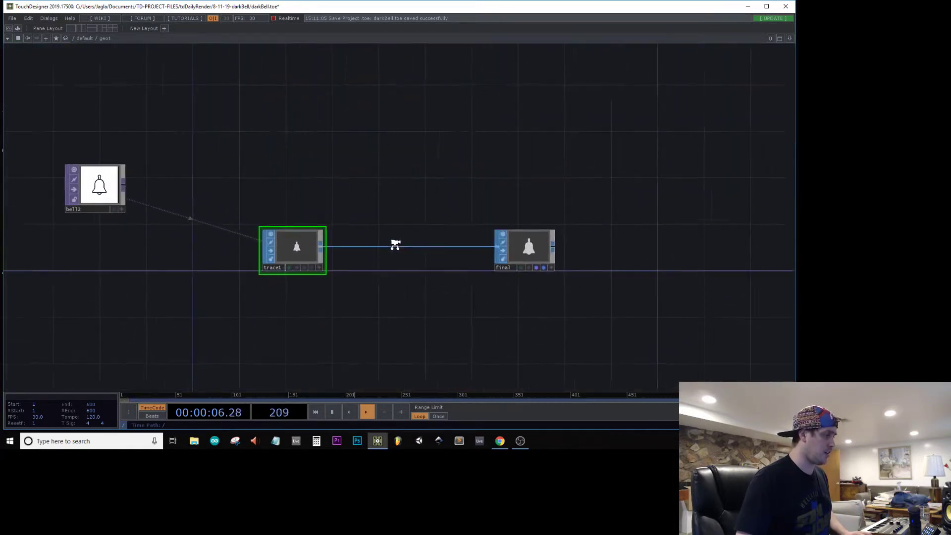
pyautogui.press('p')
pyautogui.rightClick(378, 247)
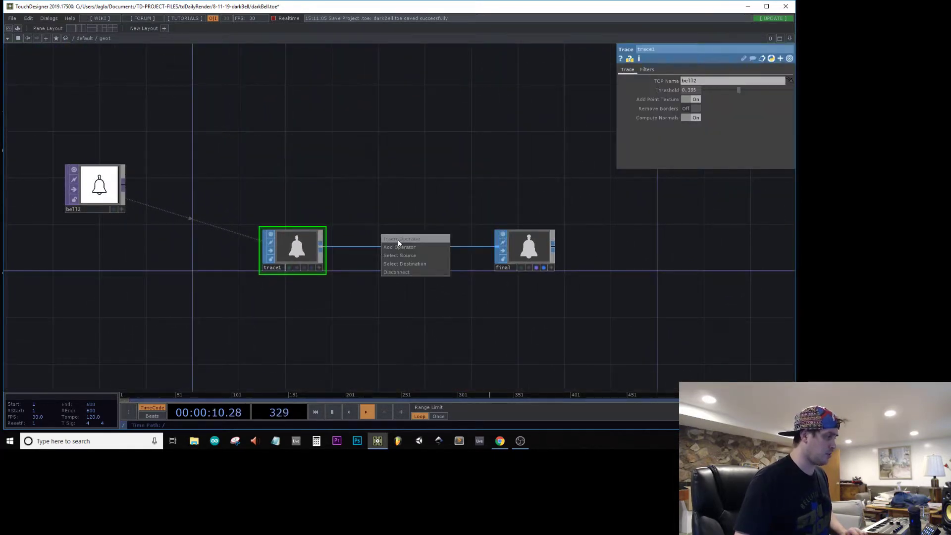
pyautogui.click(397, 239)
pyautogui.click(303, 212)
pyautogui.click(374, 252)
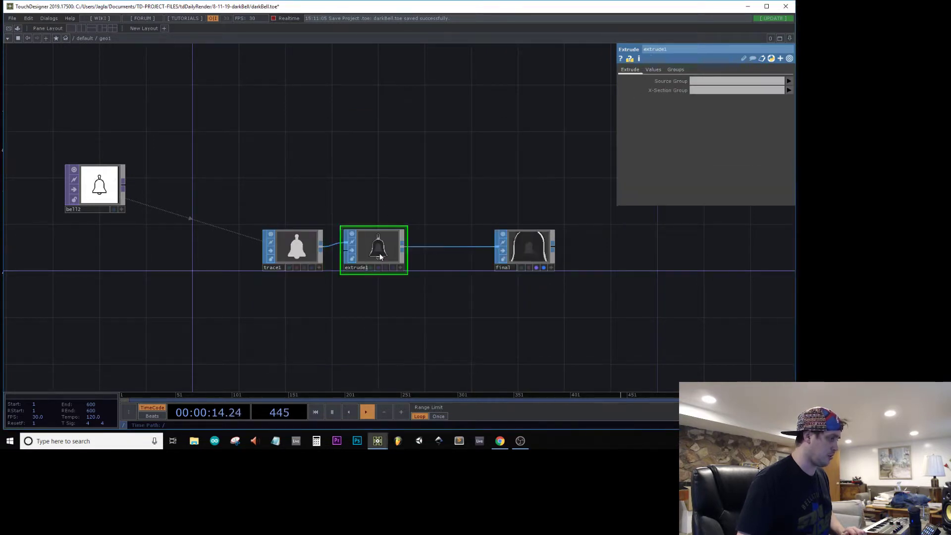
# Step: Inspect the extruded bell, delete the Extrude SOP and go back up to the default network
pyautogui.scroll(5, 379, 255)
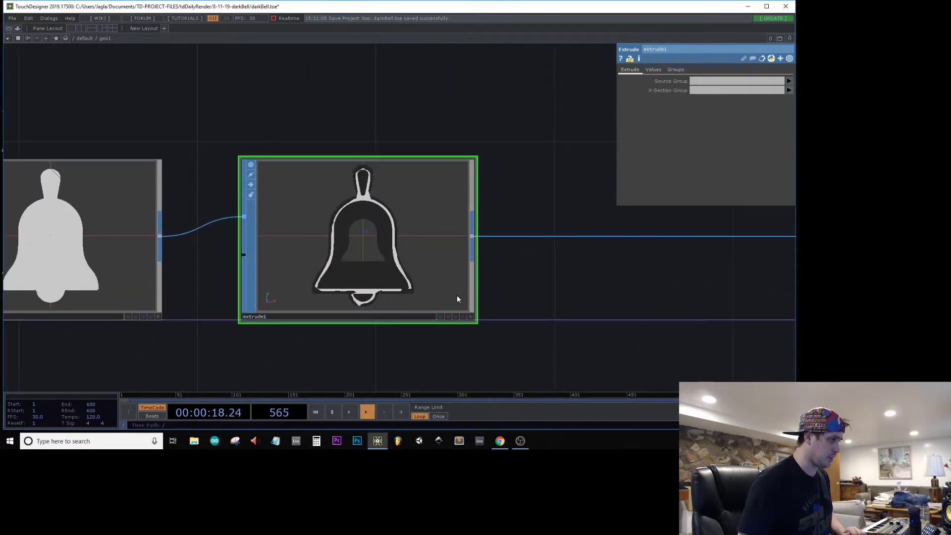
pyautogui.moveTo(458, 299); pyautogui.dragTo(461, 257)
pyautogui.scroll(-5, 461, 258)
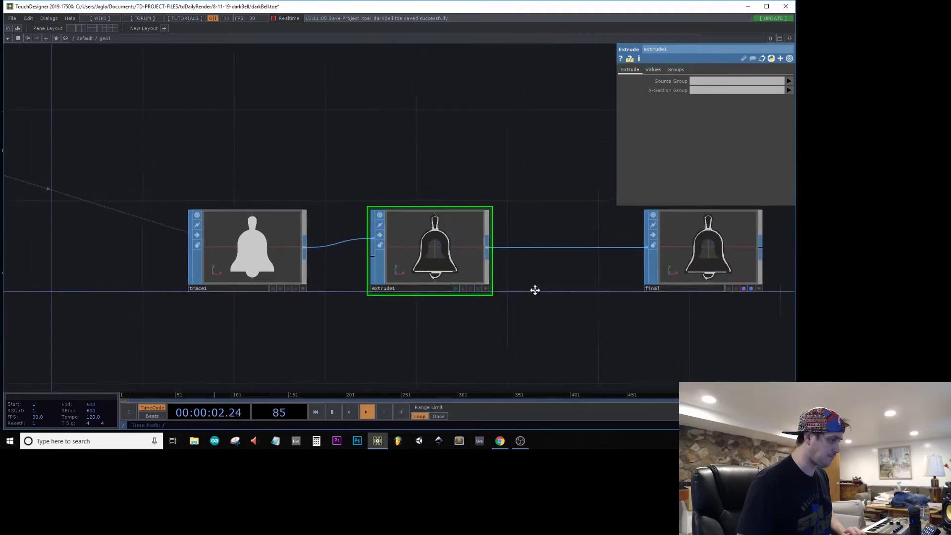
pyautogui.moveTo(535, 291); pyautogui.dragTo(403, 295)
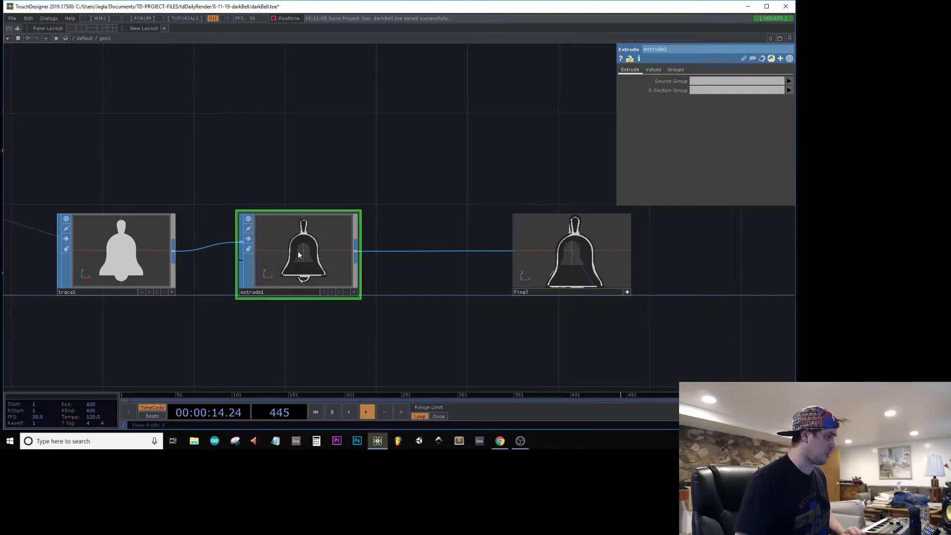
pyautogui.press('Delete')
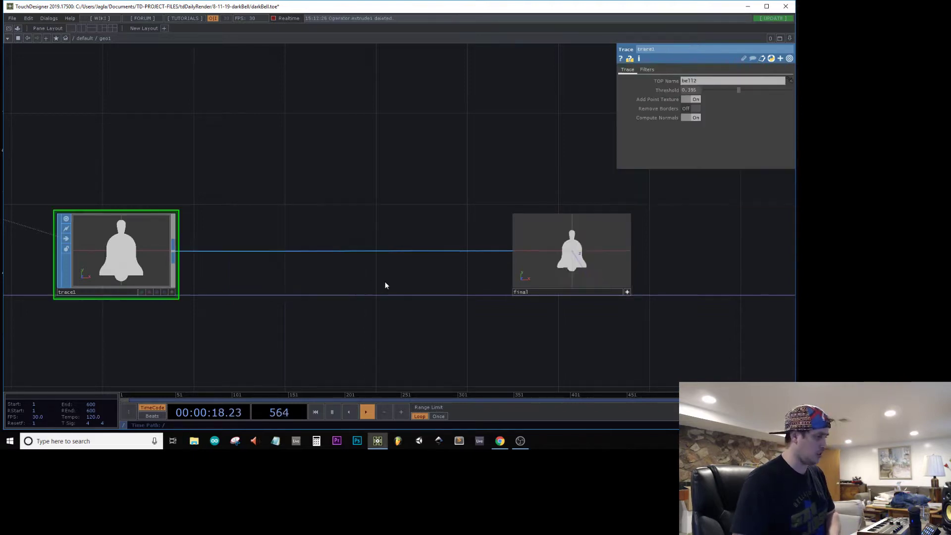
pyautogui.scroll(-10, 326, 272)
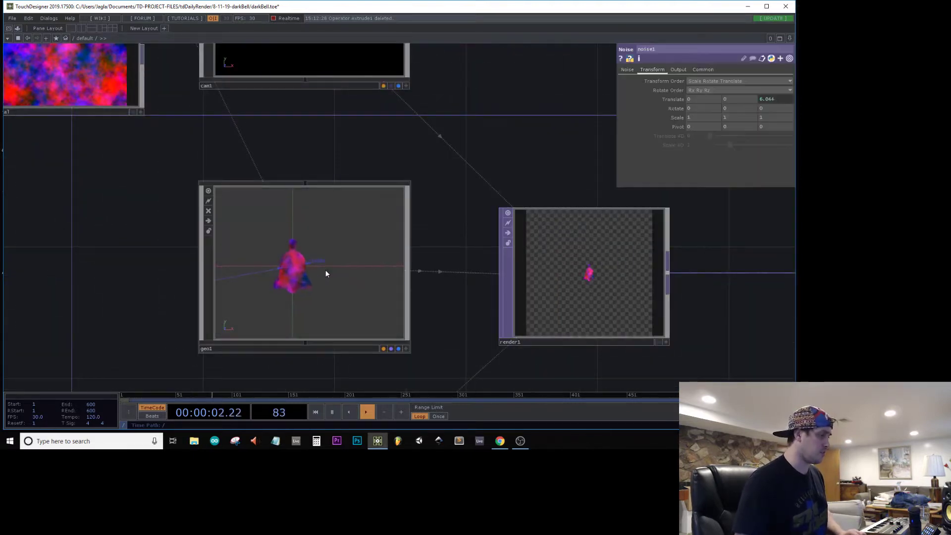
# Step: Examine the textured bell in the geo1 and render1 nodes
pyautogui.scroll(-5, 326, 273)
pyautogui.scroll(3, 419, 285)
pyautogui.scroll(5, 431, 248)
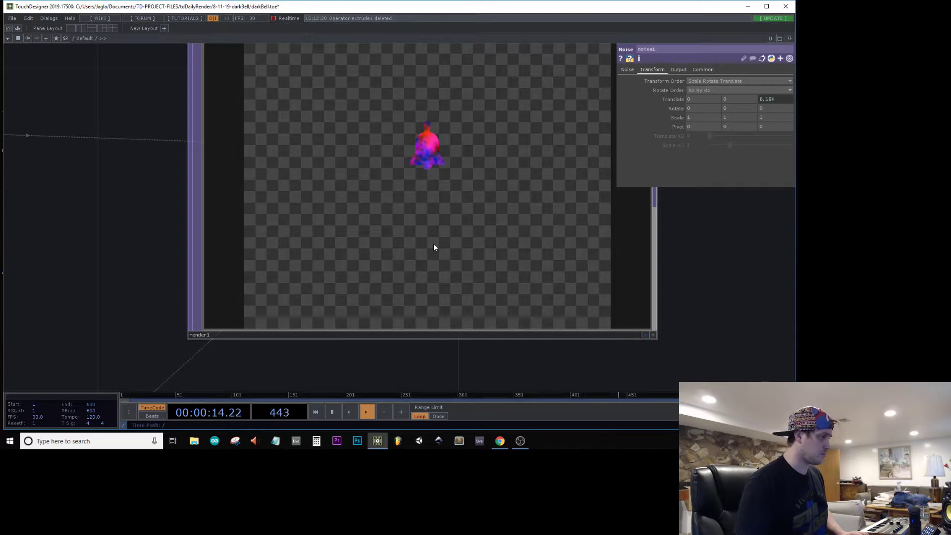
pyautogui.scroll(-5, 433, 247)
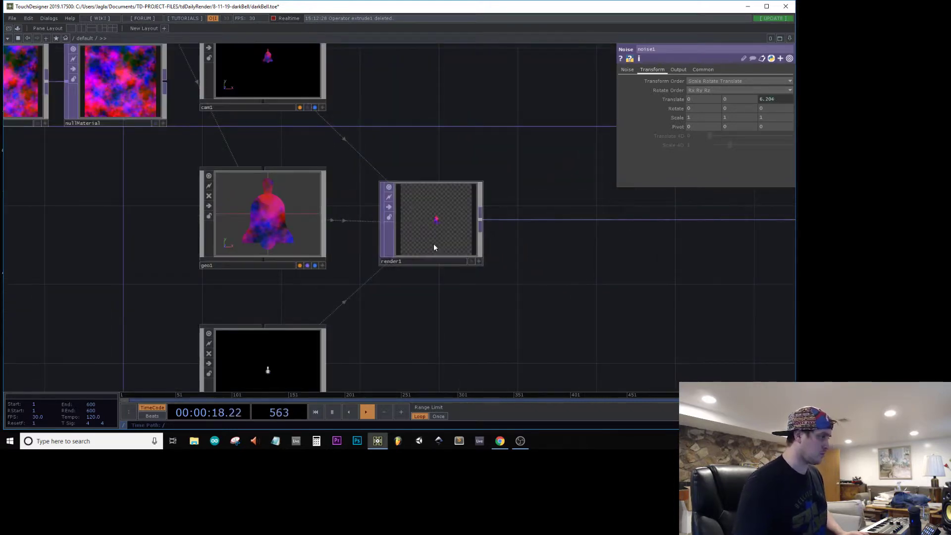
pyautogui.scroll(5, 434, 248)
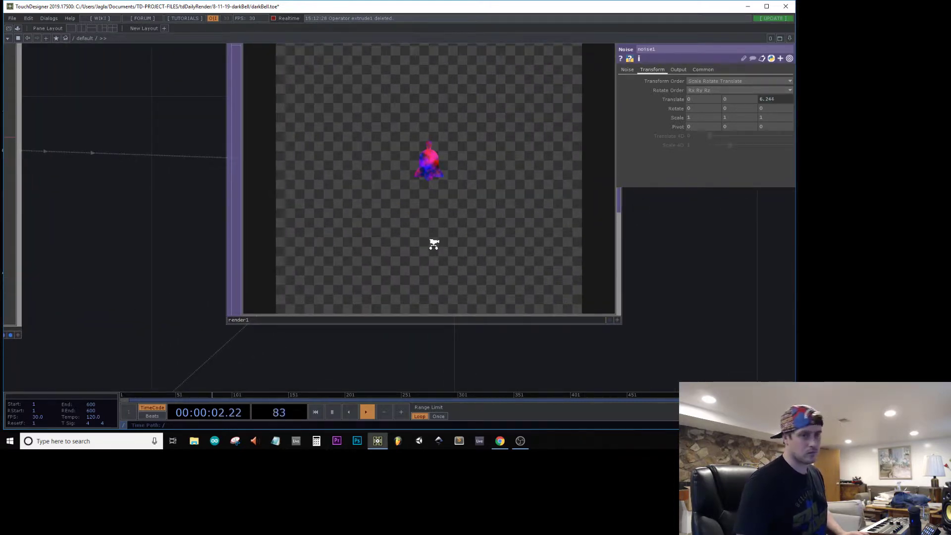
pyautogui.scroll(-5, 432, 244)
# Step: Add a Sphere SOP in the empty area below and to the left of noise1
pyautogui.moveTo(212, 256); pyautogui.dragTo(469, 293)
pyautogui.scroll(3, 470, 292)
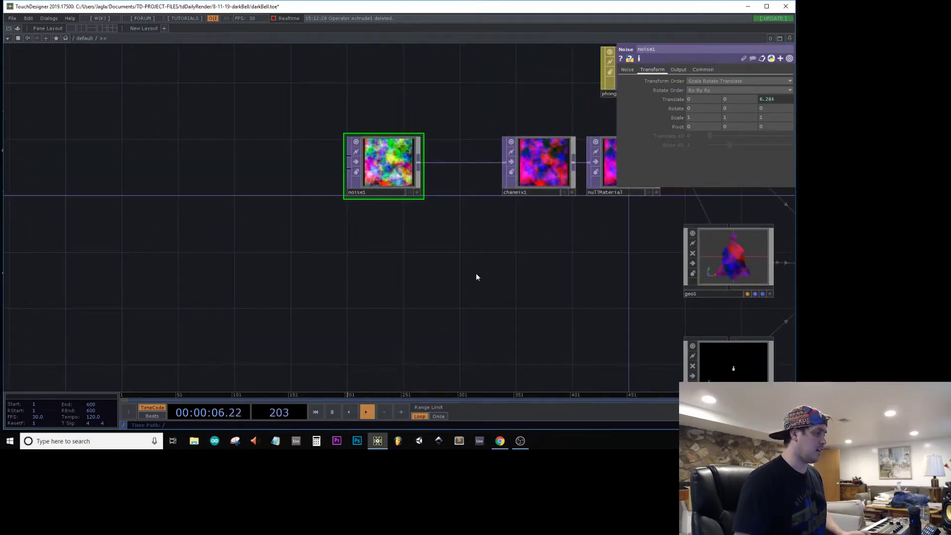
pyautogui.press('Tab')
pyautogui.write('sphere')
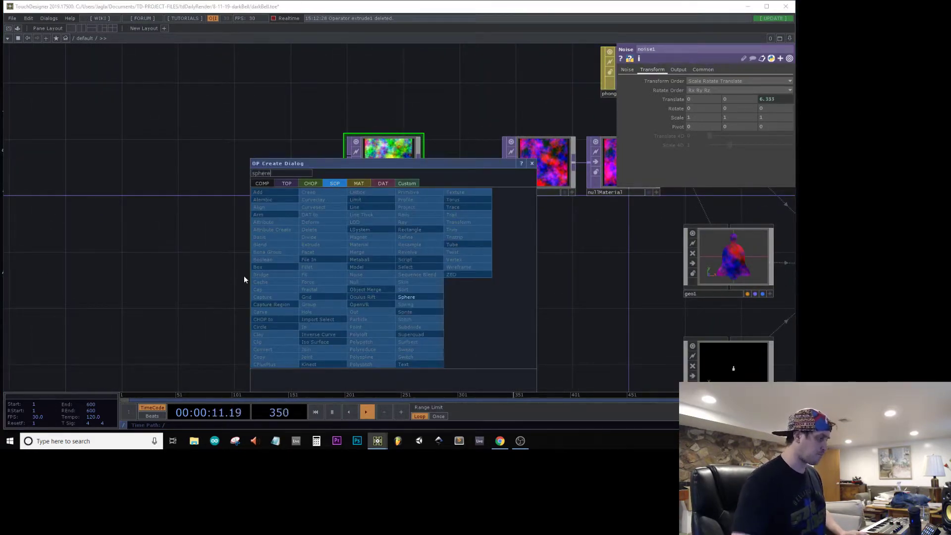
pyautogui.click(418, 294)
pyautogui.click(138, 278)
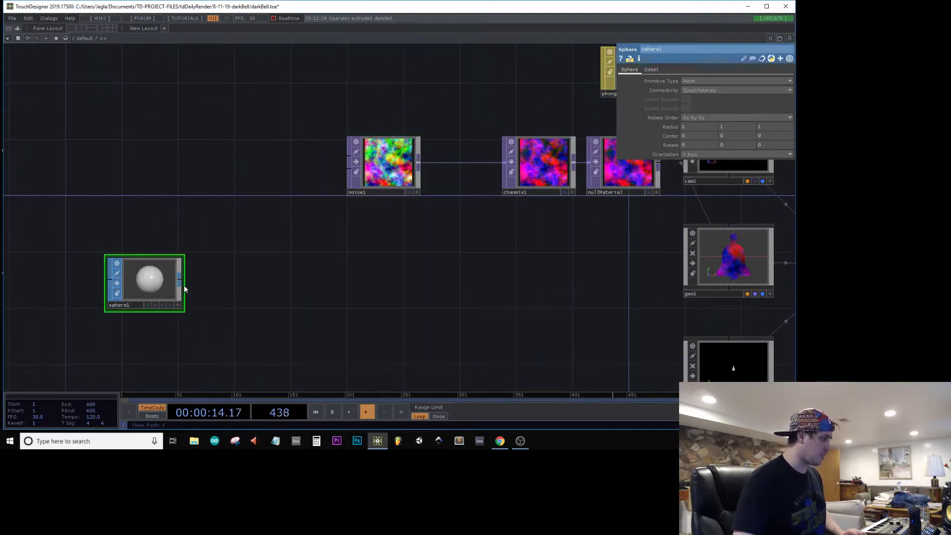
# Step: Append a Sort SOP to sphere1 with its point sort set to Random
pyautogui.rightClick(179, 283)
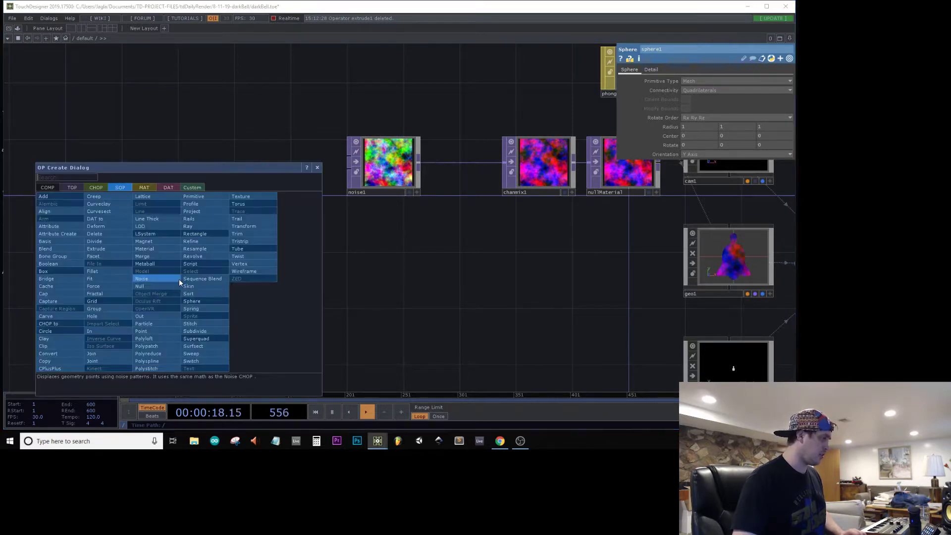
pyautogui.write('sort')
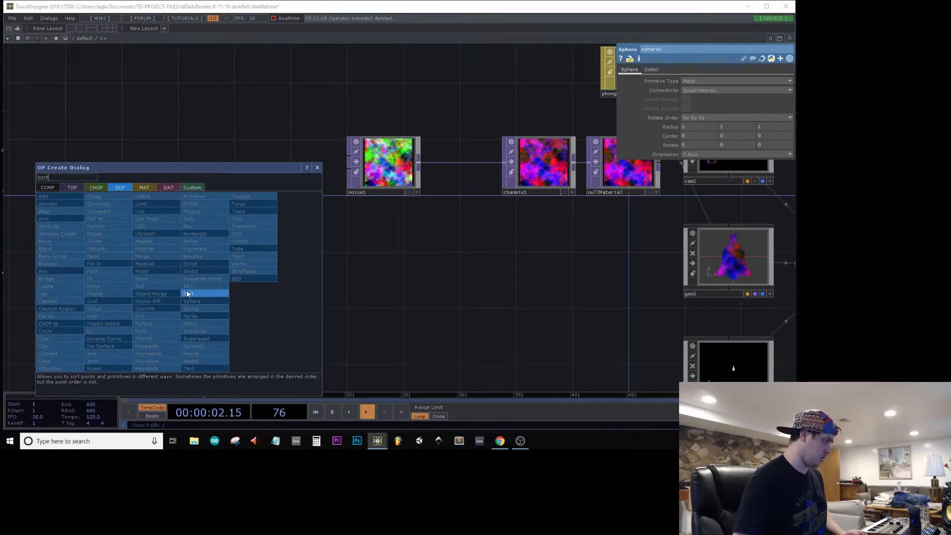
pyautogui.click(187, 293)
pyautogui.click(218, 276)
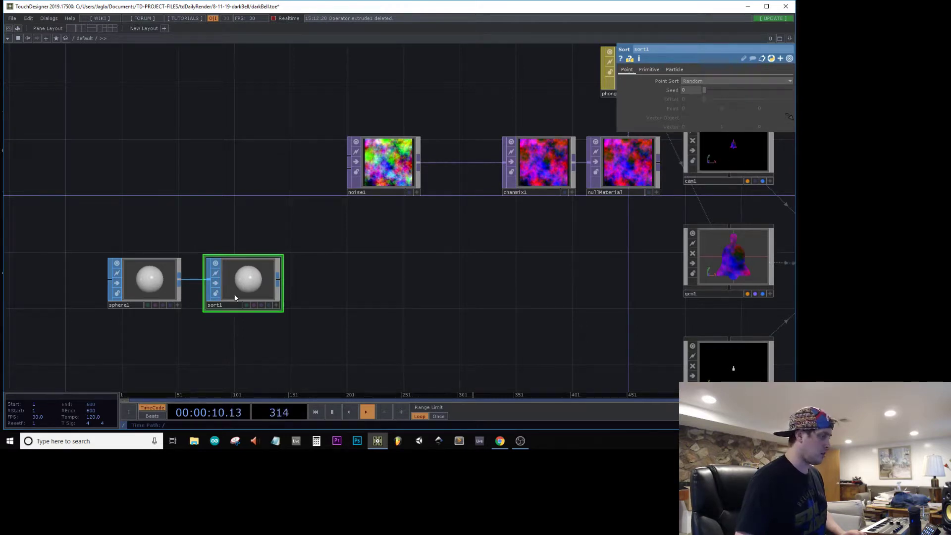
# Step: Append a Particle SOP to sort1, fed through its first input
pyautogui.rightClick(279, 281)
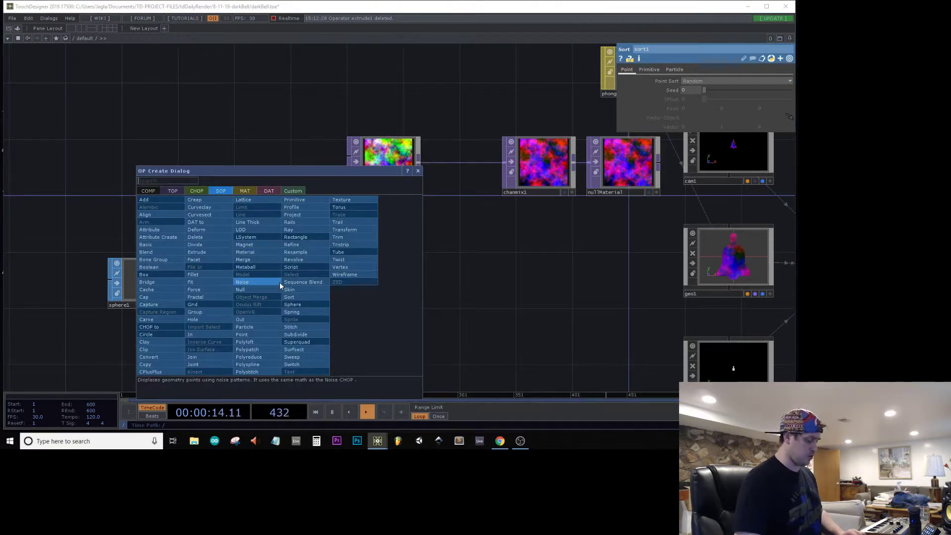
pyautogui.write('part')
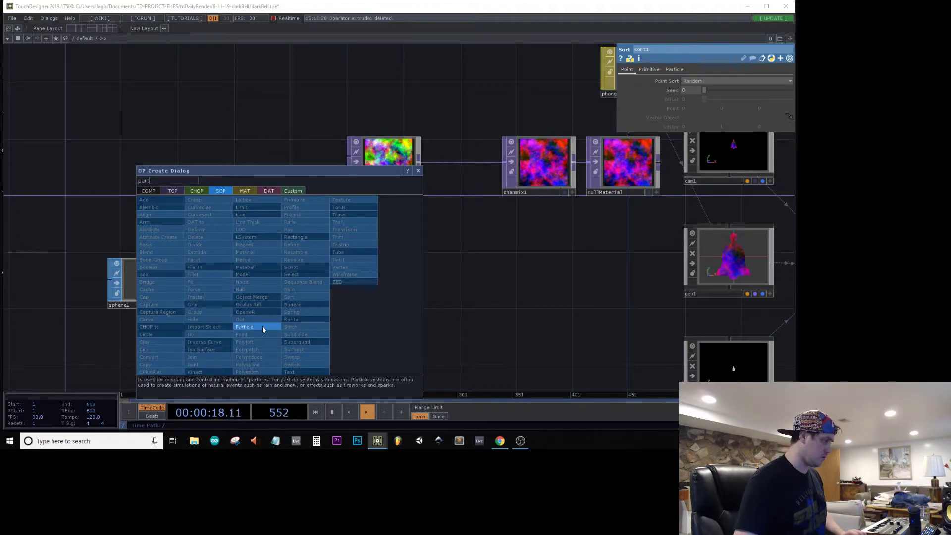
pyautogui.click(262, 327)
pyautogui.click(334, 281)
pyautogui.scroll(4, 366, 288)
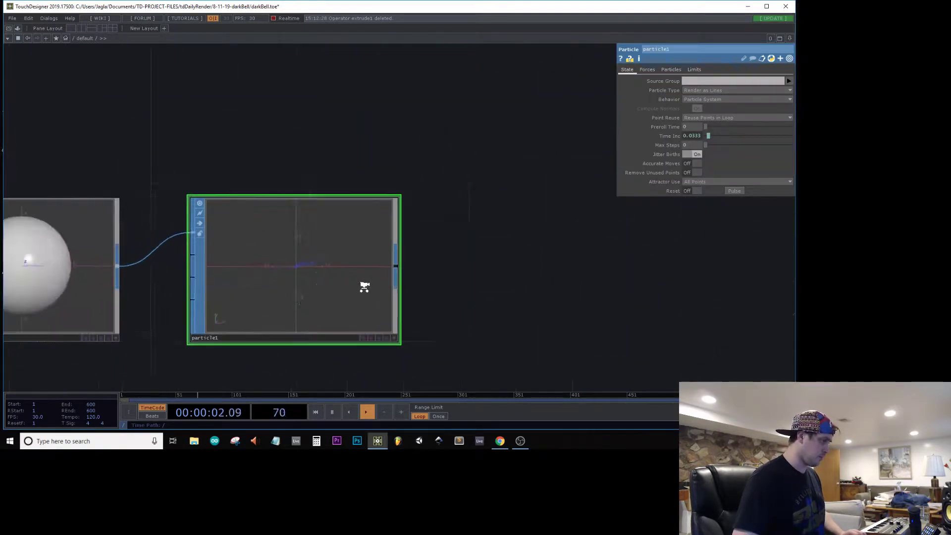
pyautogui.scroll(3, 365, 287)
pyautogui.scroll(-6, 365, 290)
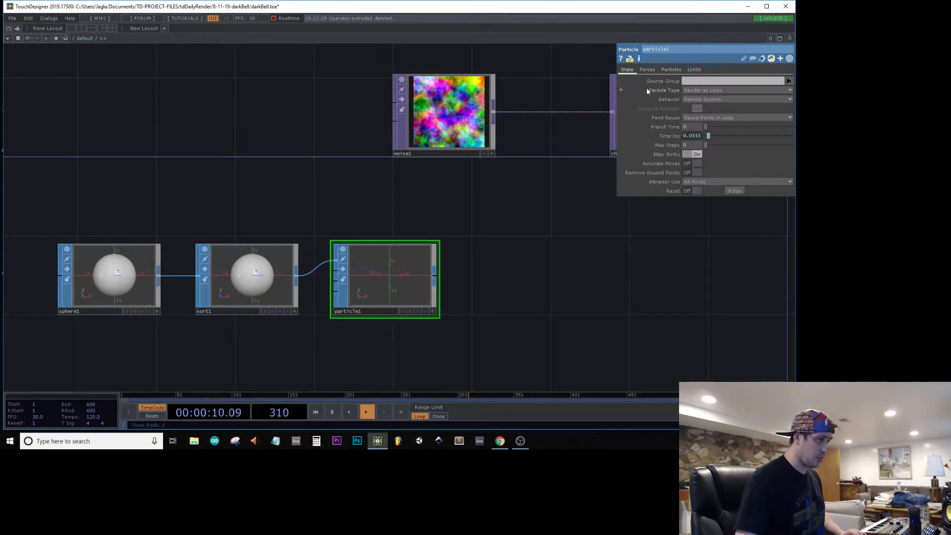
# Step: Set the turbulence force of particle1 to 1 on all three axes and check the particles
pyautogui.click(646, 70)
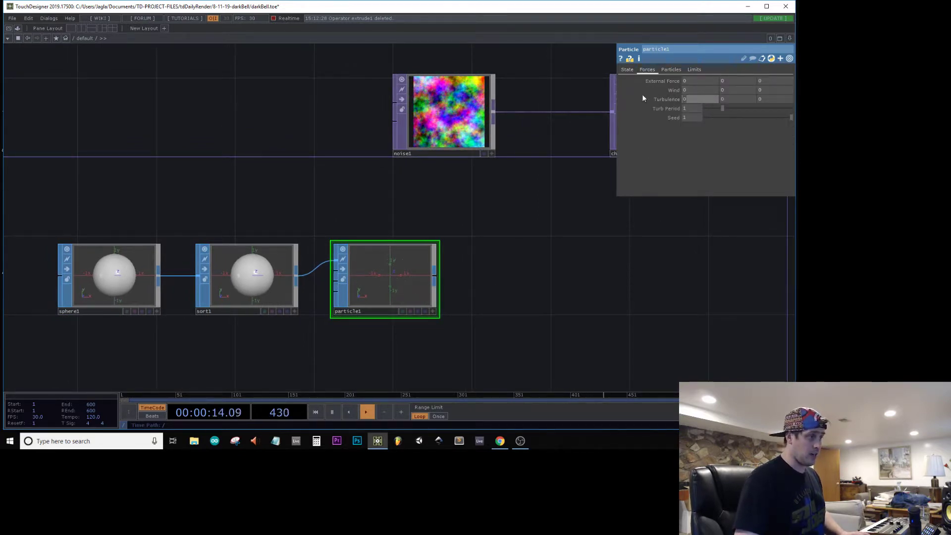
pyautogui.write('1')
pyautogui.press('Tab')
pyautogui.write('1')
pyautogui.press('Tab')
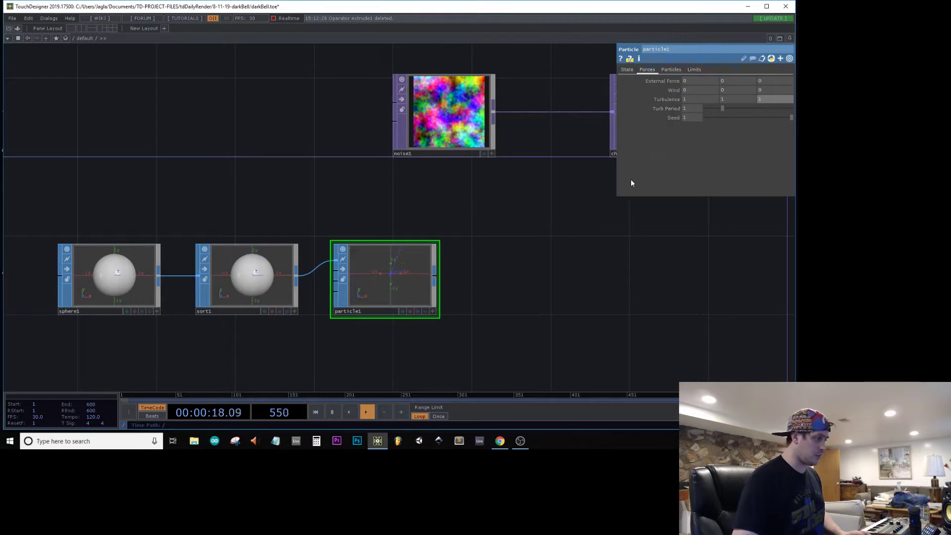
pyautogui.scroll(8, 414, 282)
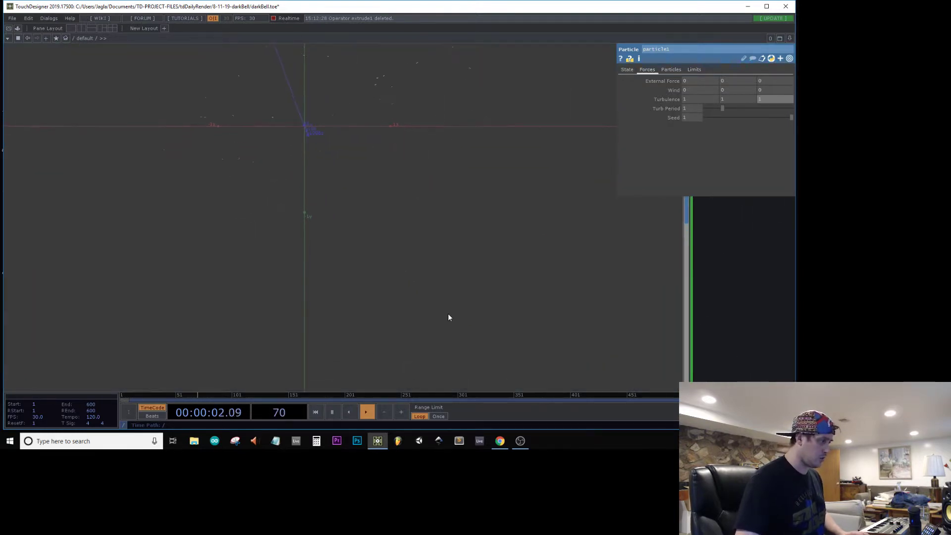
pyautogui.scroll(-8, 448, 313)
# Step: Convert particle1 to channels with a SOP to CHOP placed beside it
pyautogui.click(493, 281)
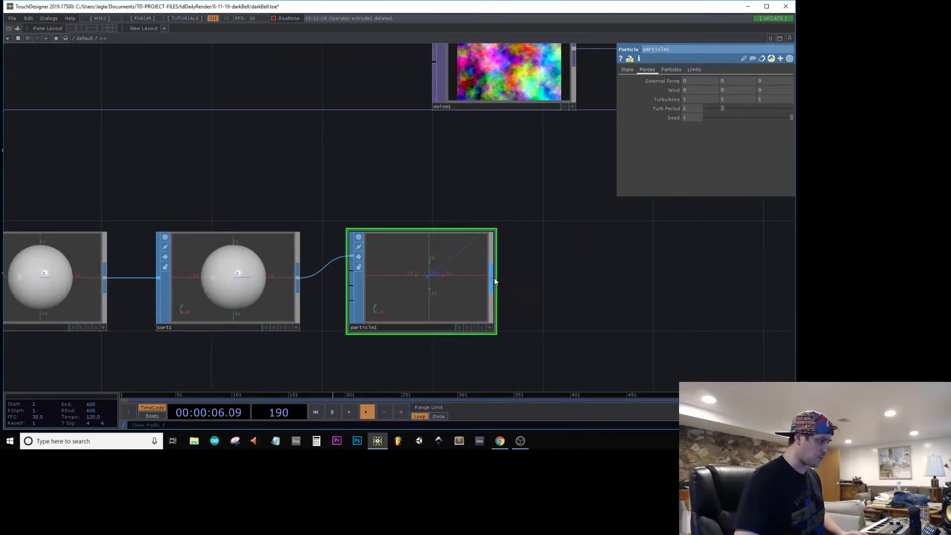
pyautogui.click(410, 185)
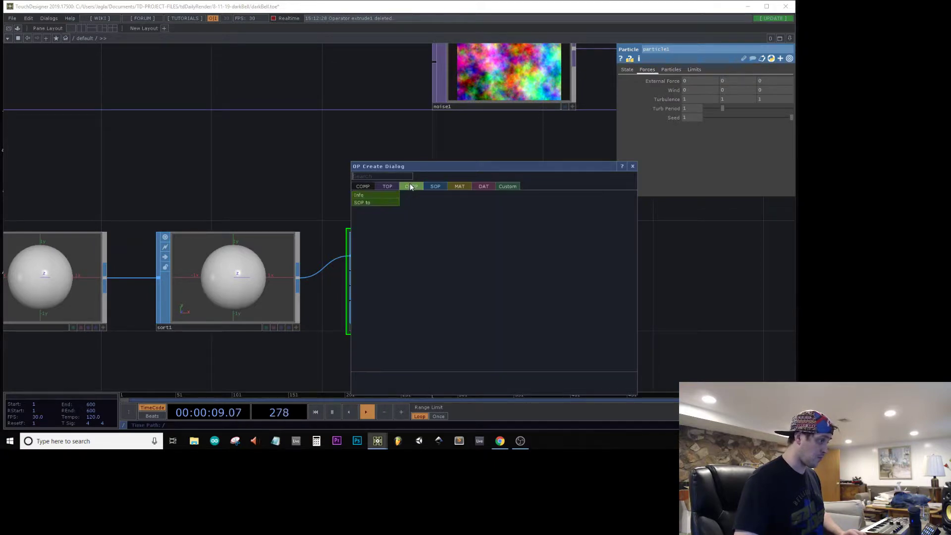
pyautogui.click(380, 200)
pyautogui.click(637, 279)
pyautogui.scroll(-6, 333, 304)
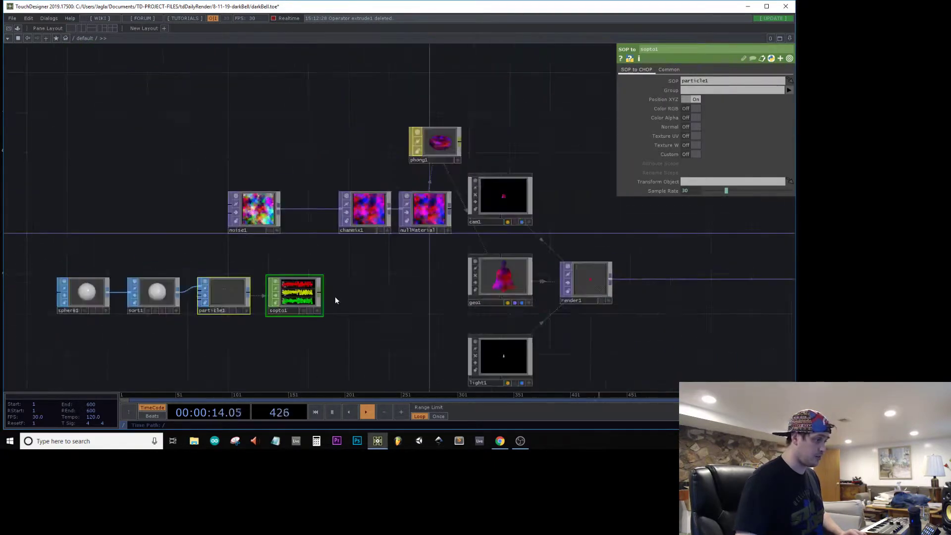
pyautogui.scroll(4, 317, 300)
# Step: Append a Null CHOP to sopto1 and place it just beside geo1
pyautogui.click(310, 299)
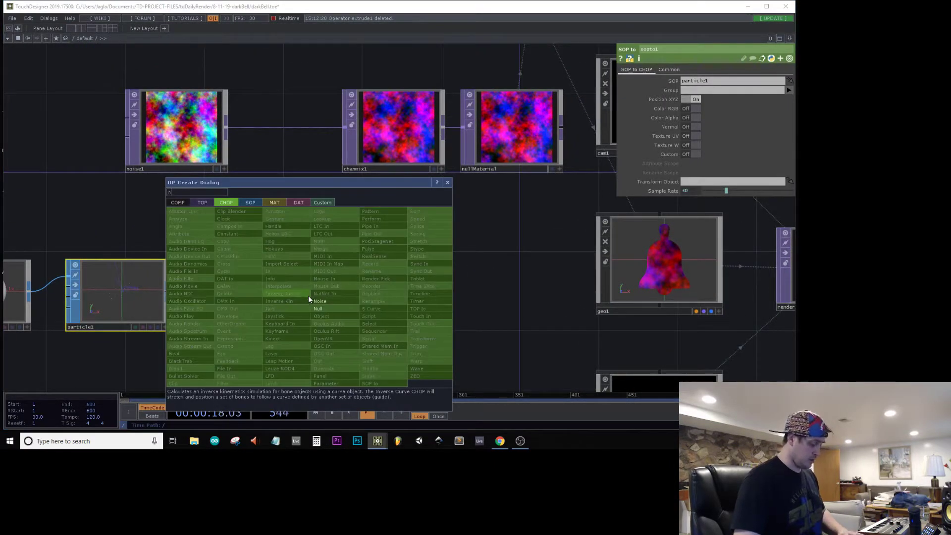
pyautogui.press('Return')
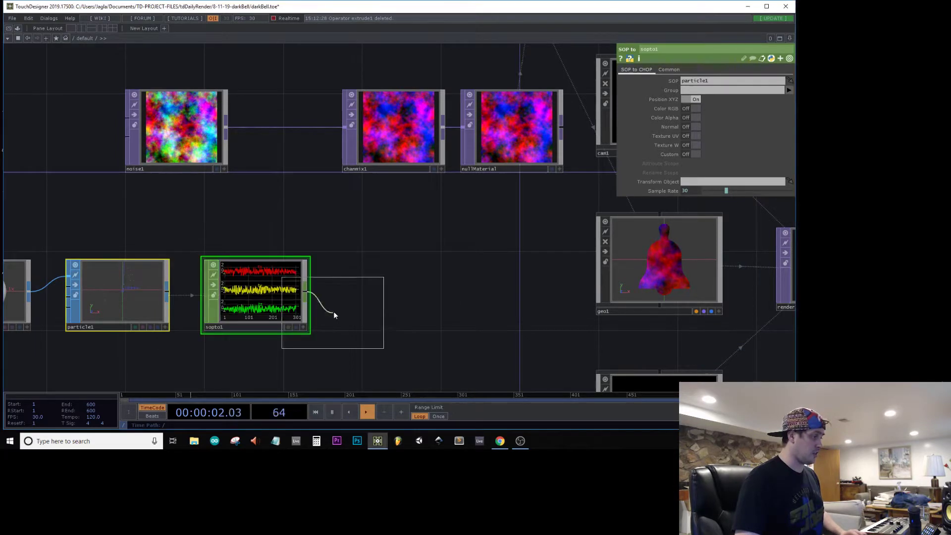
pyautogui.rightClick(304, 295)
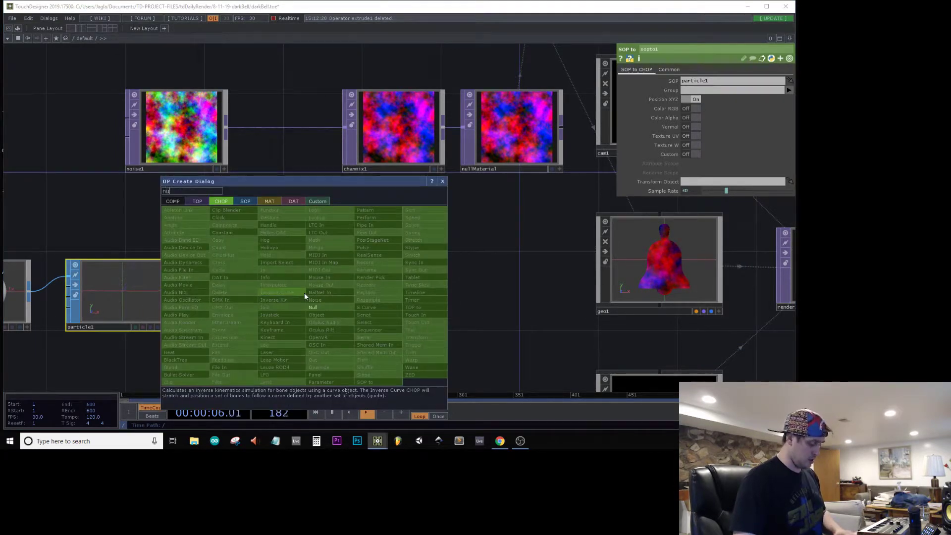
pyautogui.write('nul')
pyautogui.press('Return')
pyautogui.click(536, 266)
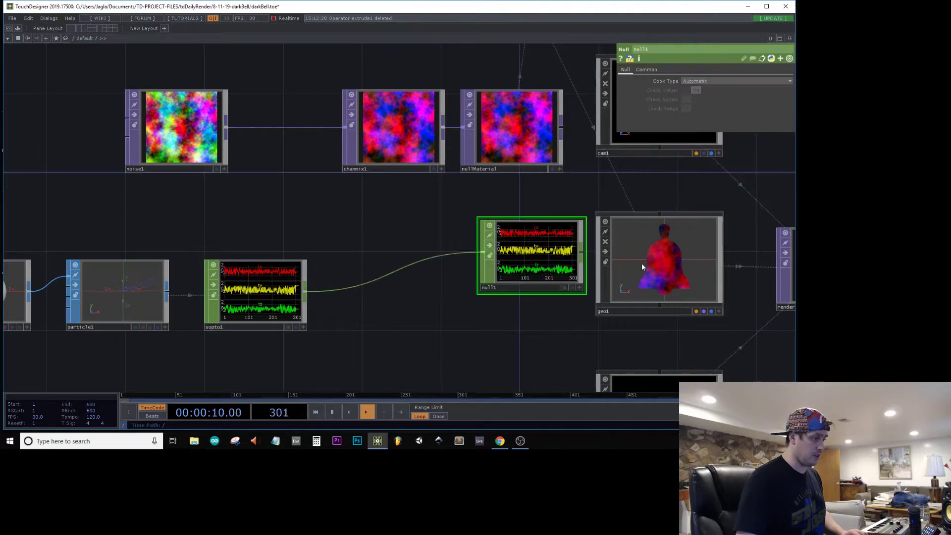
# Step: Turn on instancing for geo1 with null1 as the instance operator and tx, ty, tz as the translate channels
pyautogui.click(641, 263)
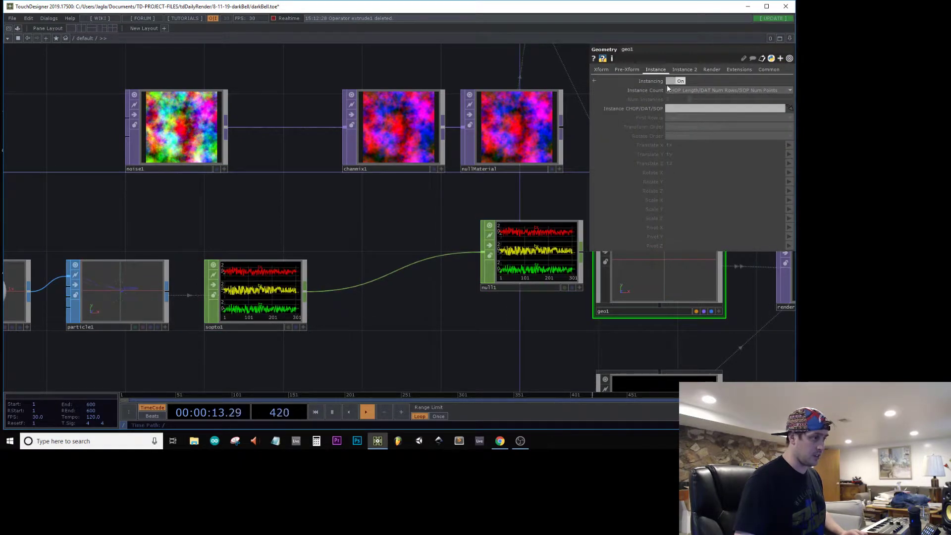
pyautogui.moveTo(527, 272); pyautogui.dragTo(710, 108)
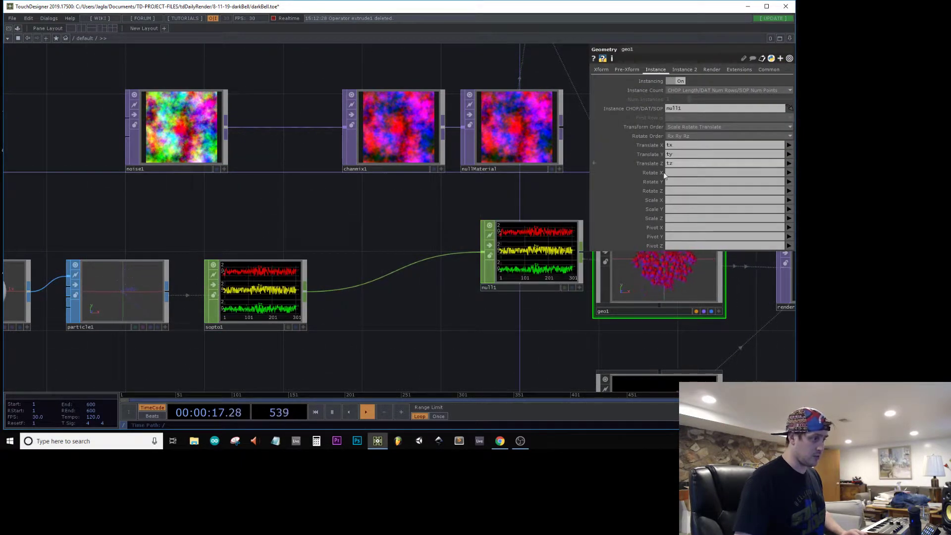
# Step: Examine the instanced bells in render1 up close and from farther away
pyautogui.moveTo(775, 366); pyautogui.dragTo(193, 333)
pyautogui.scroll(10, 242, 253)
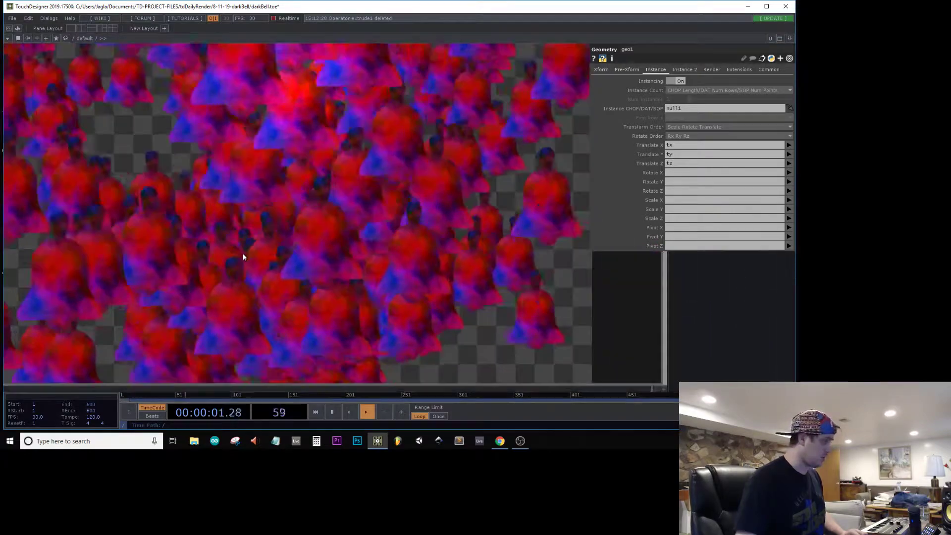
pyautogui.scroll(-3, 243, 253)
pyautogui.scroll(-5, 269, 224)
pyautogui.scroll(8, 269, 223)
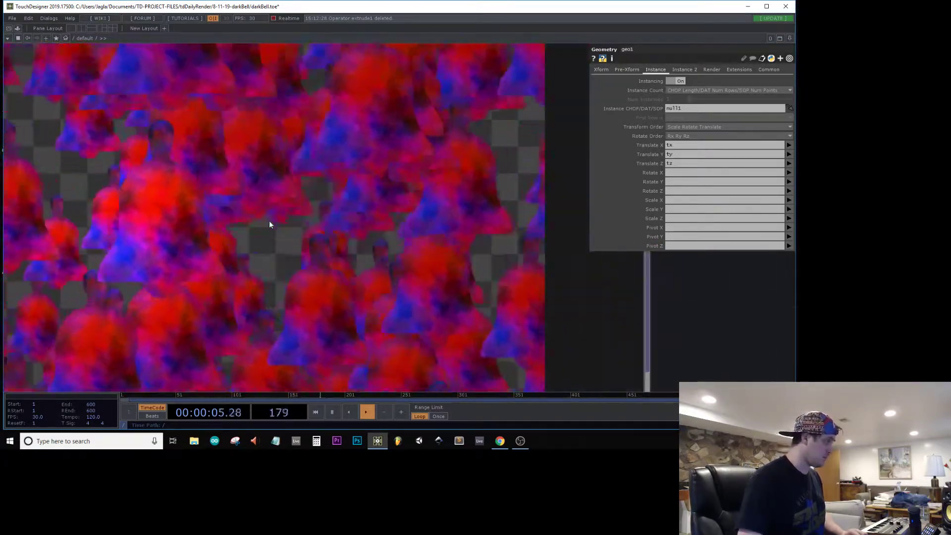
pyautogui.scroll(-3, 269, 222)
pyautogui.click(269, 221)
pyautogui.scroll(-6, 269, 220)
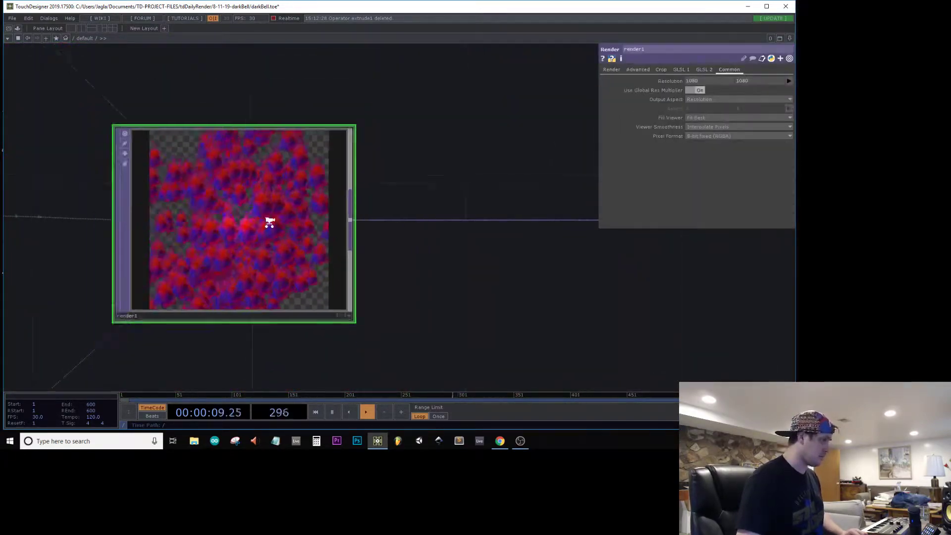
# Step: Open the darkBell null's output in a separate viewer window
pyautogui.moveTo(475, 296); pyautogui.dragTo(408, 299)
pyautogui.scroll(6, 466, 247)
pyautogui.rightClick(489, 211)
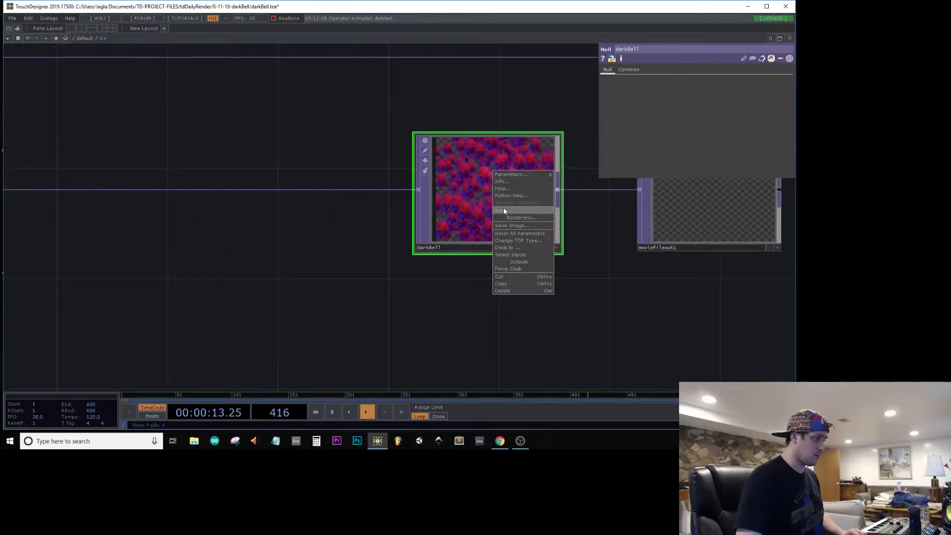
pyautogui.click(504, 210)
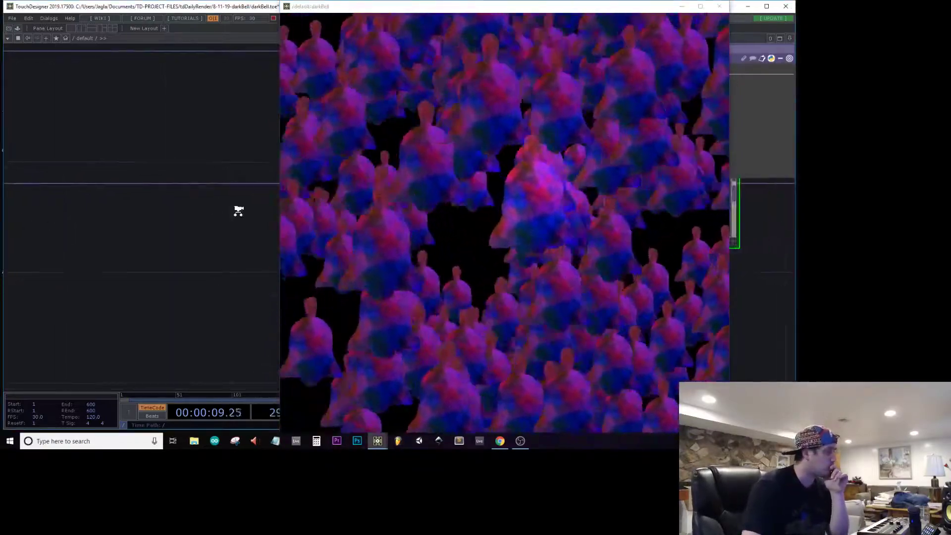
# Step: Insert a Merge CHOP on the wire between sopto1 and null1
pyautogui.click(203, 221)
pyautogui.scroll(-2, 203, 222)
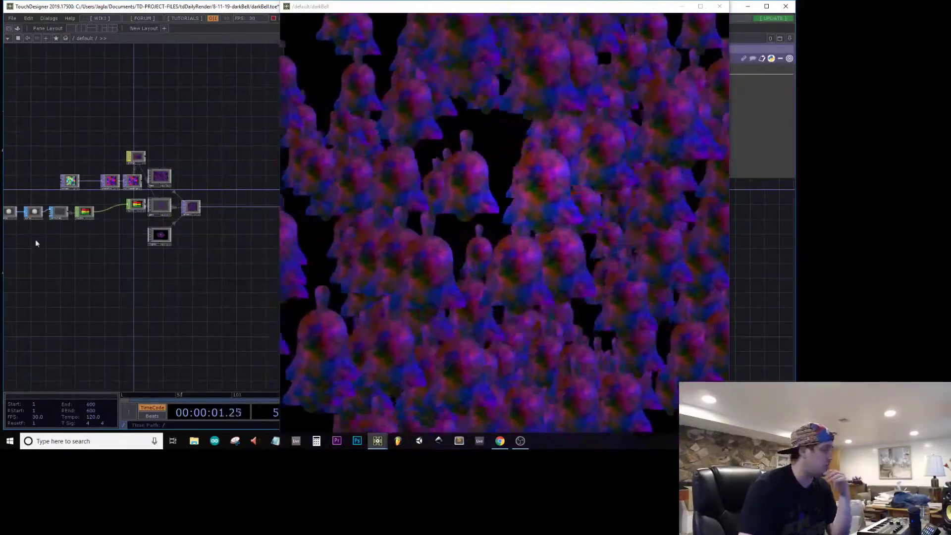
pyautogui.moveTo(101, 267); pyautogui.dragTo(149, 288)
pyautogui.scroll(4, 128, 250)
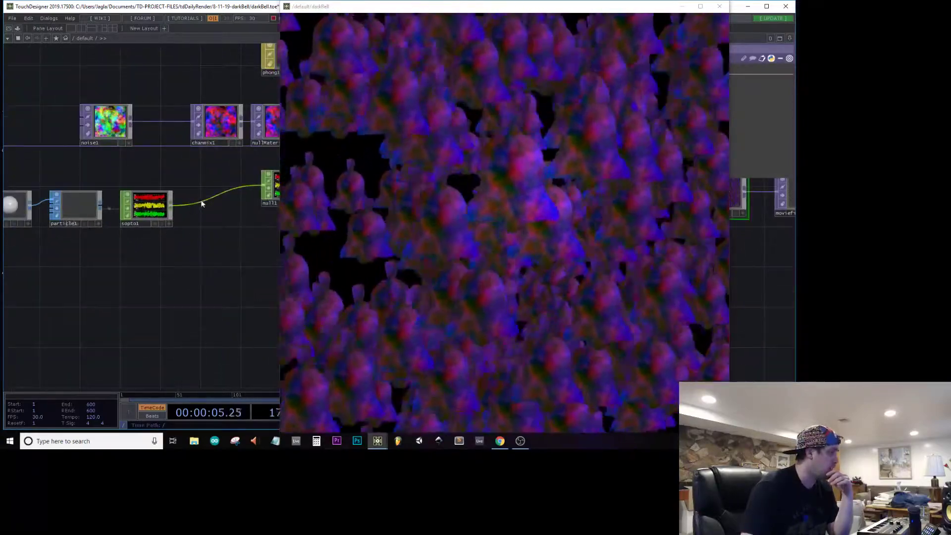
pyautogui.rightClick(201, 201)
pyautogui.click(227, 191)
pyautogui.write('merg')
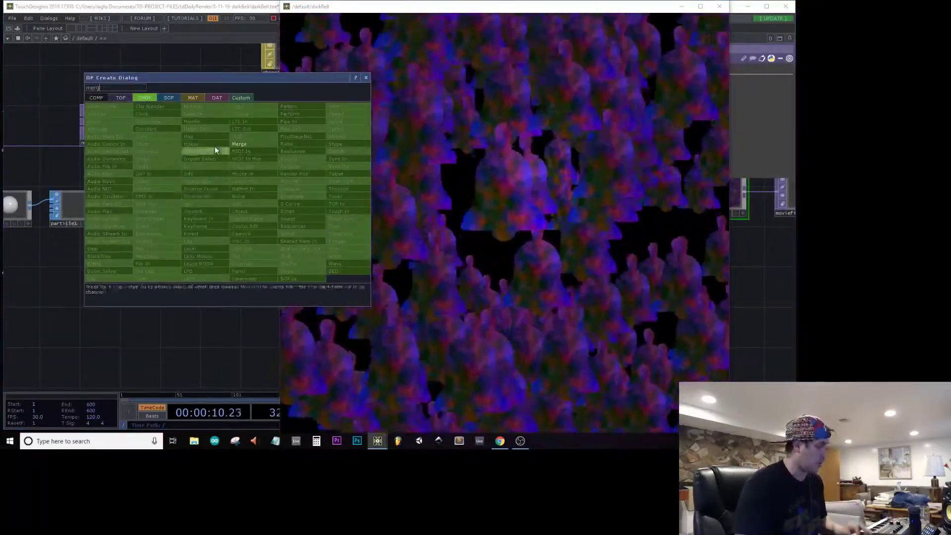
pyautogui.click(243, 145)
pyautogui.click(241, 217)
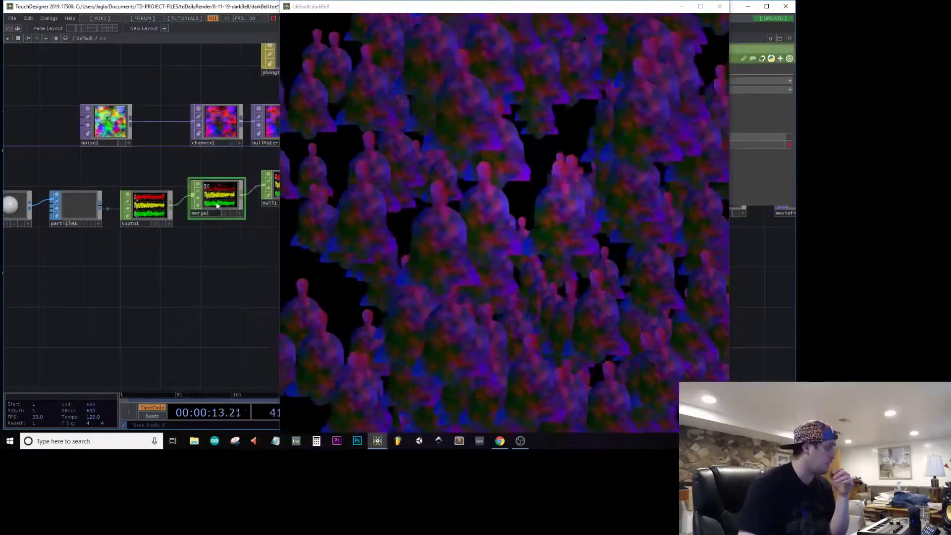
# Step: Add a Wave CHOP directly below sopto1
pyautogui.moveTo(172, 290); pyautogui.dragTo(184, 290)
pyautogui.press('h')
pyautogui.press('Tab')
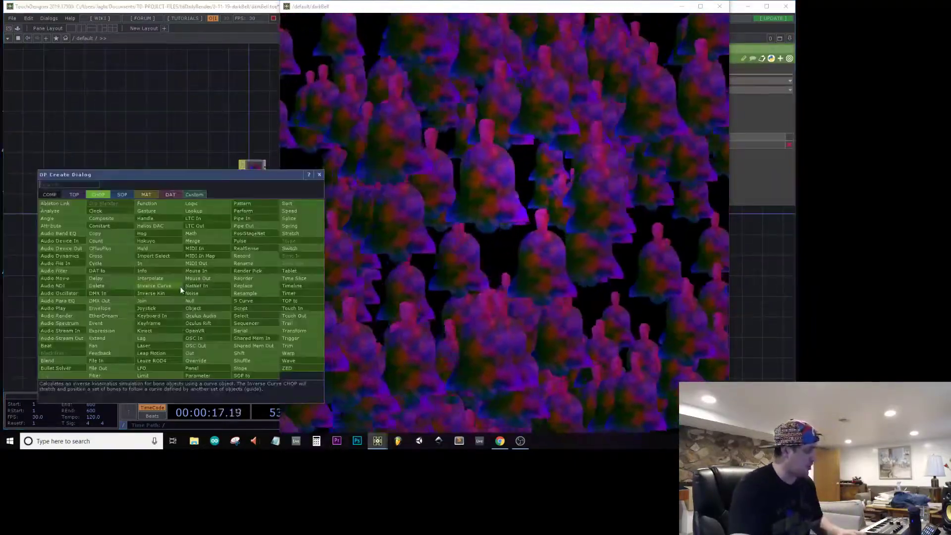
pyautogui.write('wave')
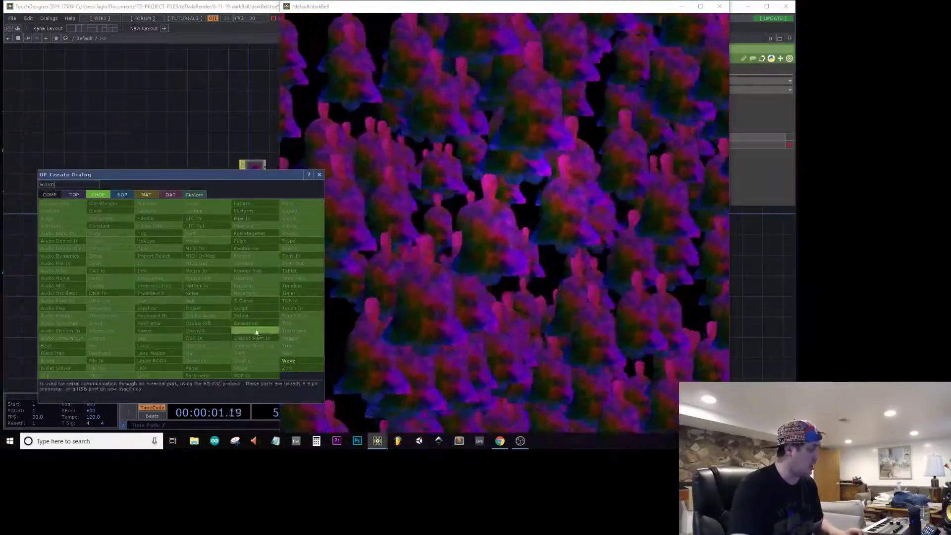
pyautogui.click(290, 361)
pyautogui.click(180, 271)
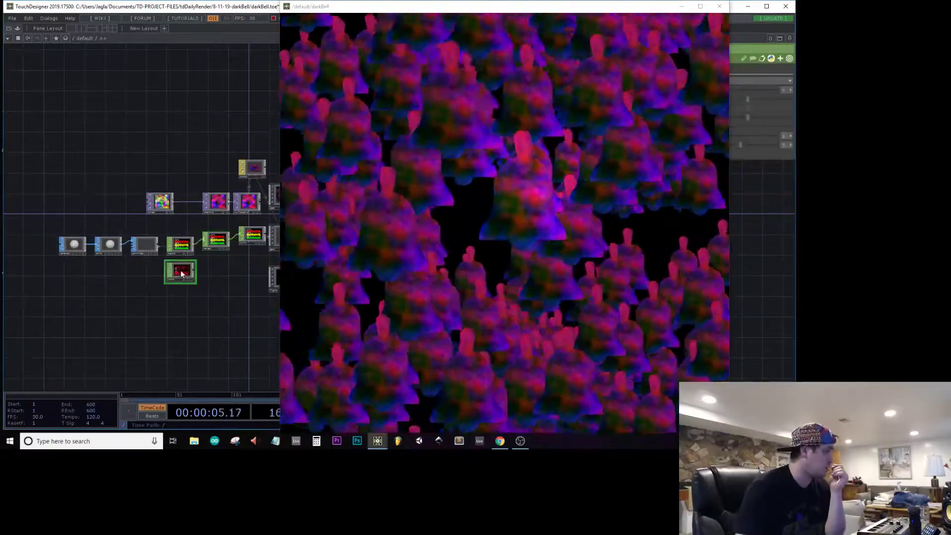
# Step: Compare the channel and sample information of sopto1 and wave1, leaving wave1 selected
pyautogui.scroll(3, 180, 272)
pyautogui.click(29, 195)
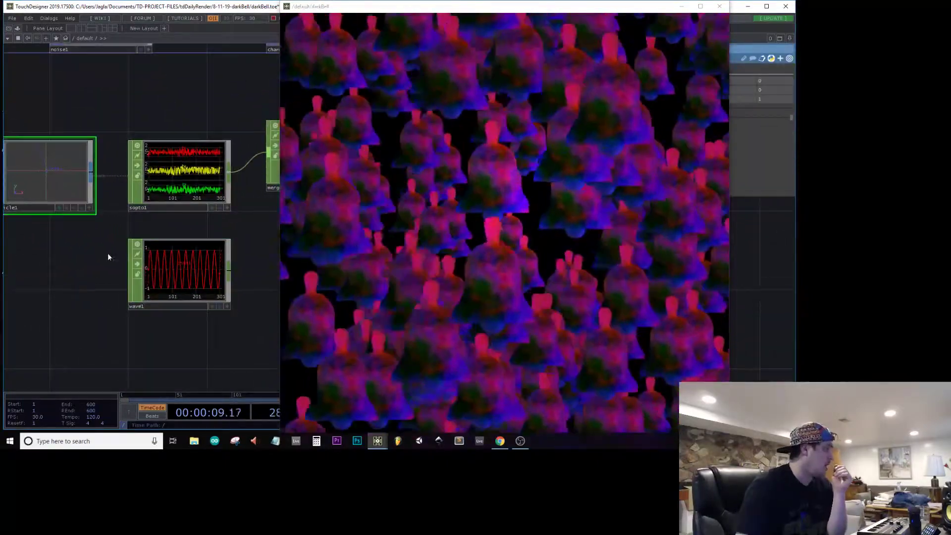
pyautogui.moveTo(108, 254); pyautogui.dragTo(120, 264)
pyautogui.click(220, 191)
pyautogui.middleClick(214, 195)
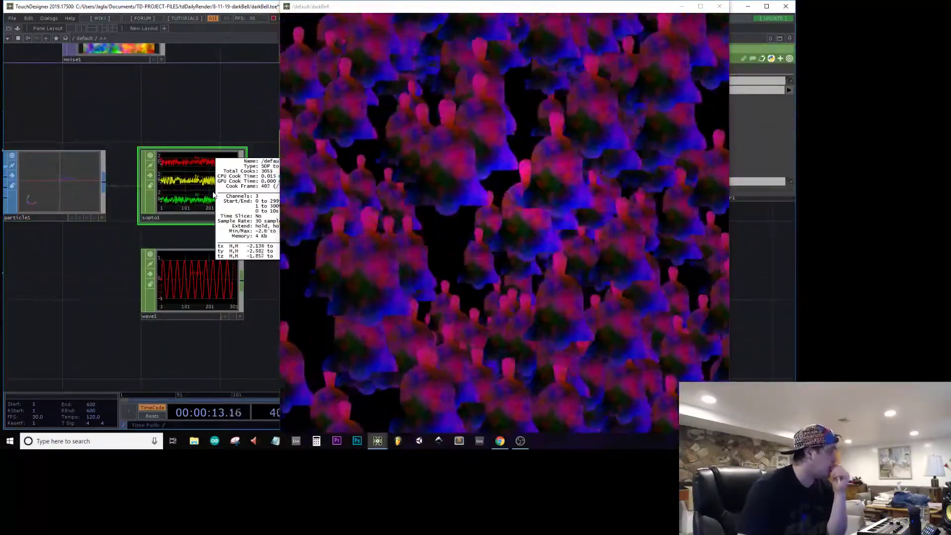
pyautogui.middleClick(208, 295)
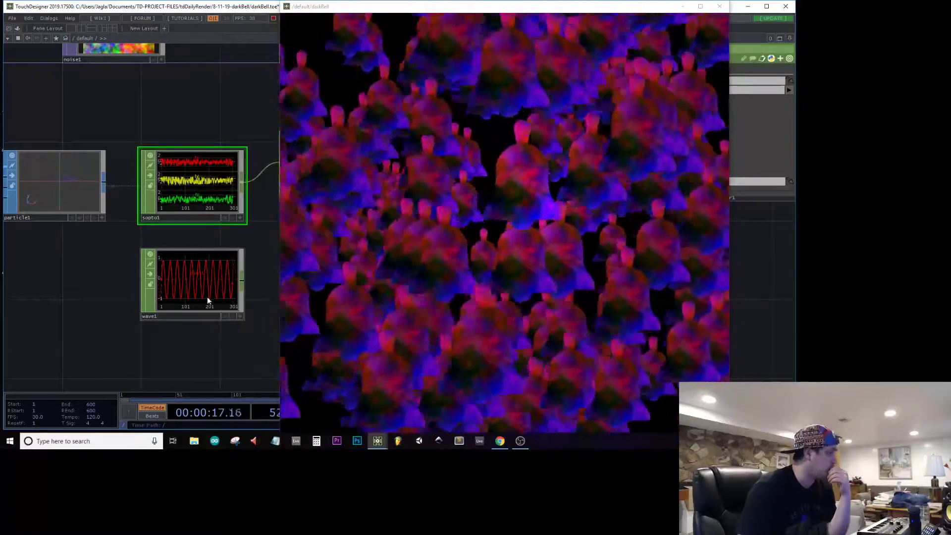
pyautogui.click(207, 295)
pyautogui.moveTo(269, 262); pyautogui.dragTo(201, 277)
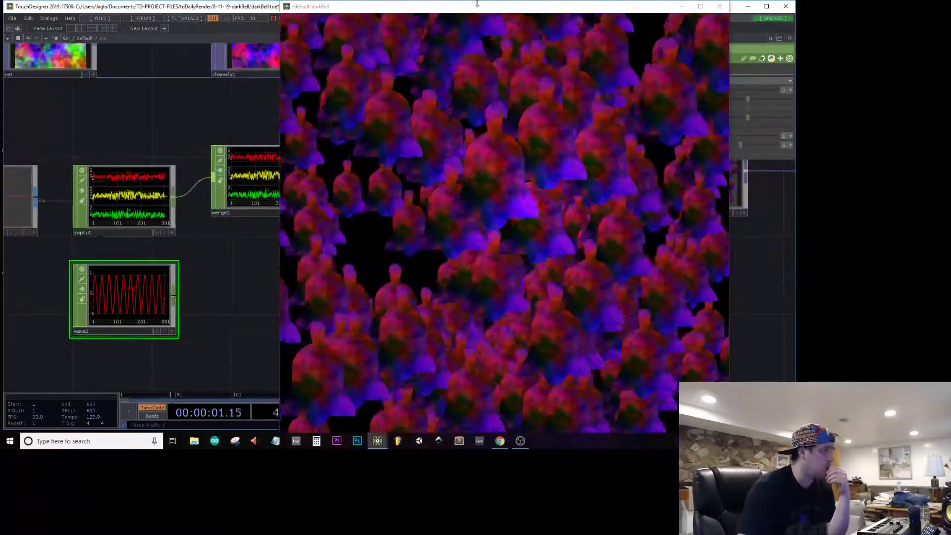
# Step: Try rotating geo1 about the X, Y and Z axes while watching the viewer, and reset the rotation to 0
pyautogui.moveTo(477, 2); pyautogui.dragTo(477, 151)
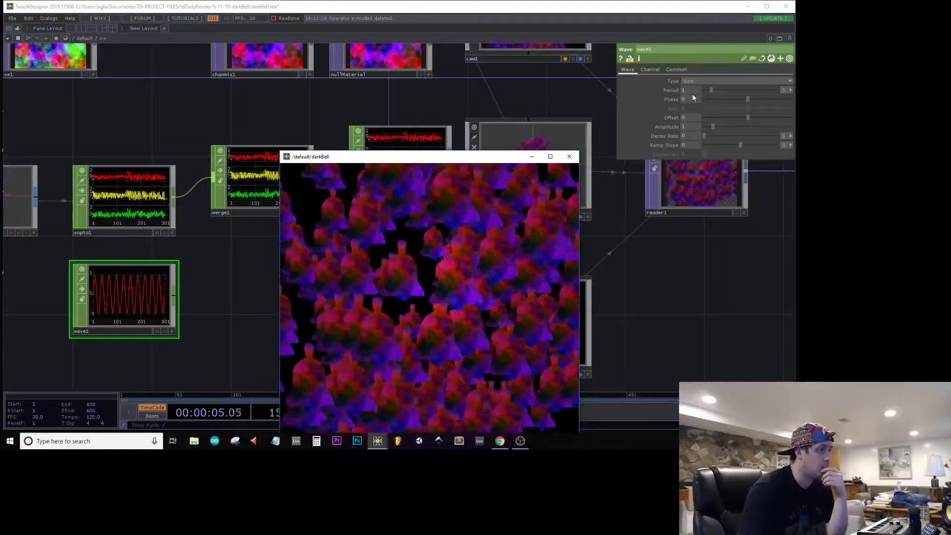
pyautogui.click(653, 69)
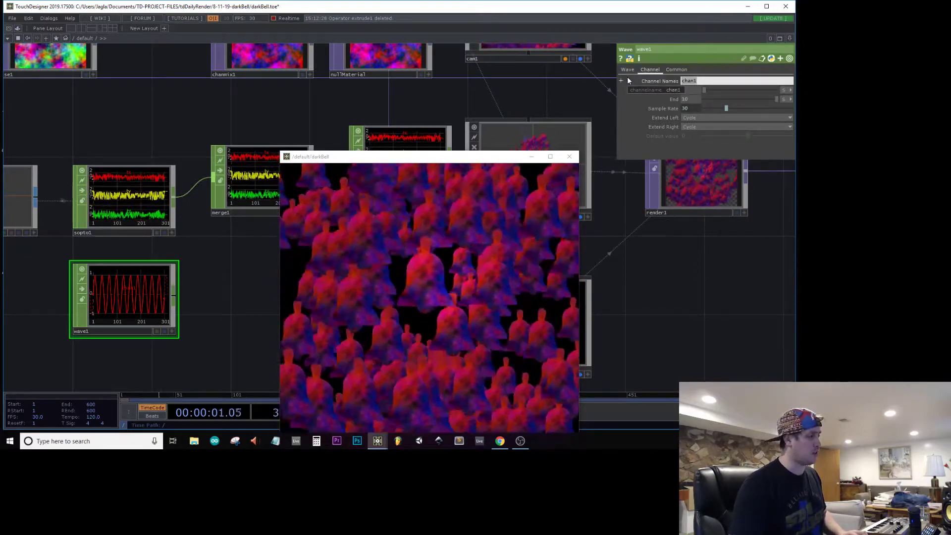
pyautogui.click(506, 141)
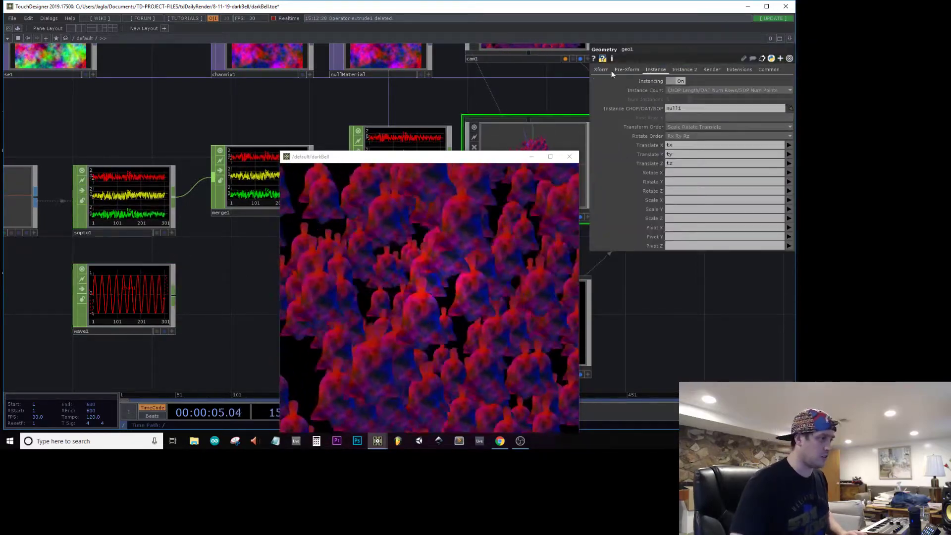
pyautogui.moveTo(678, 107); pyautogui.dragTo(662, 89, button='middle')
pyautogui.click(678, 107)
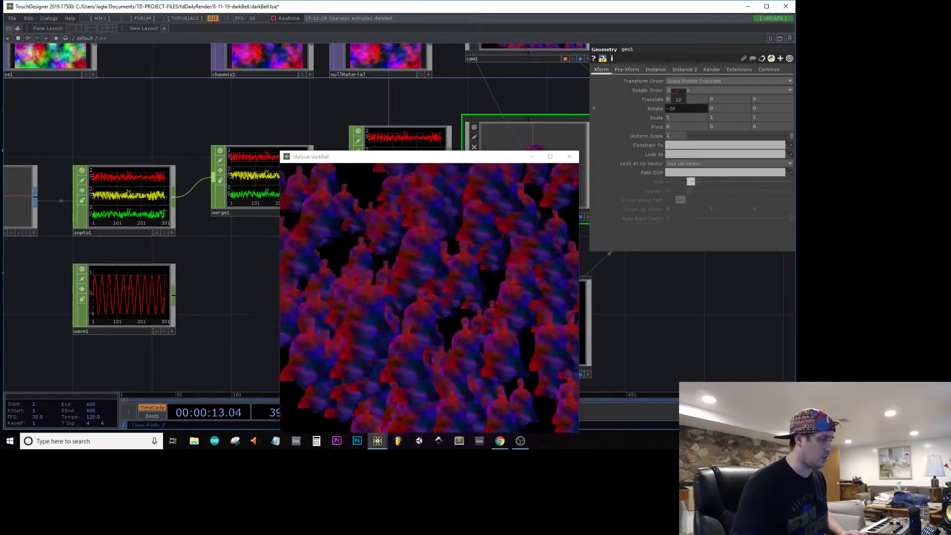
pyautogui.moveTo(722, 107); pyautogui.dragTo(730, 86, button='middle')
pyautogui.click(658, 111)
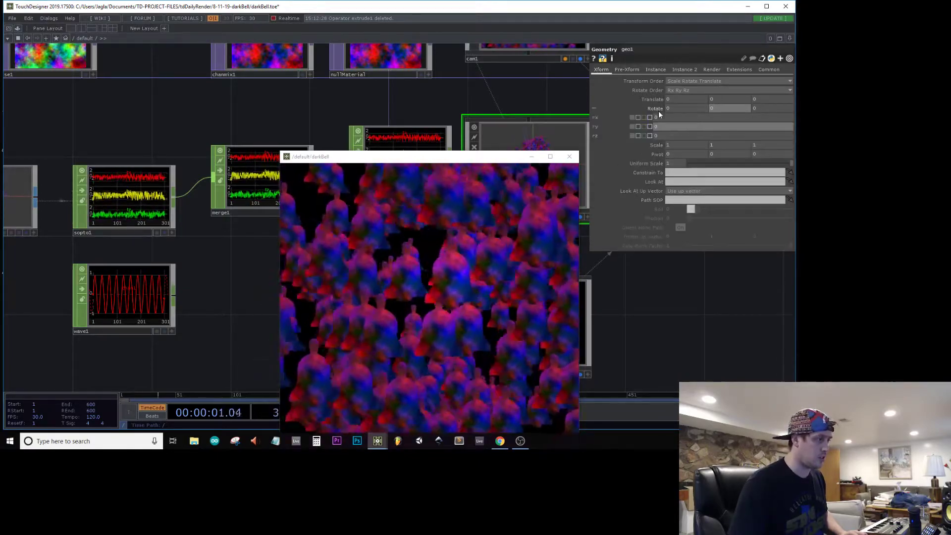
pyautogui.click(658, 111)
pyautogui.moveTo(721, 106); pyautogui.dragTo(765, 94, button='middle')
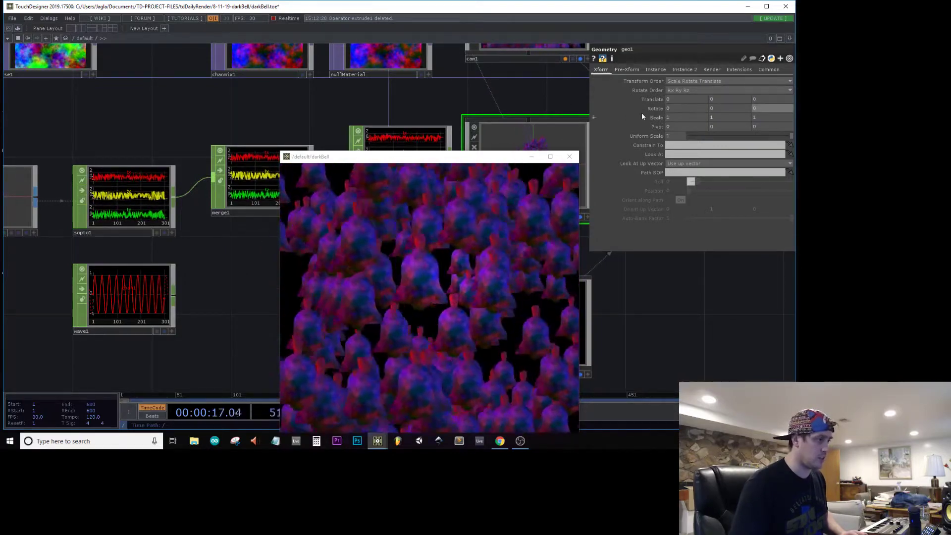
pyautogui.click(646, 108)
pyautogui.click(646, 108)
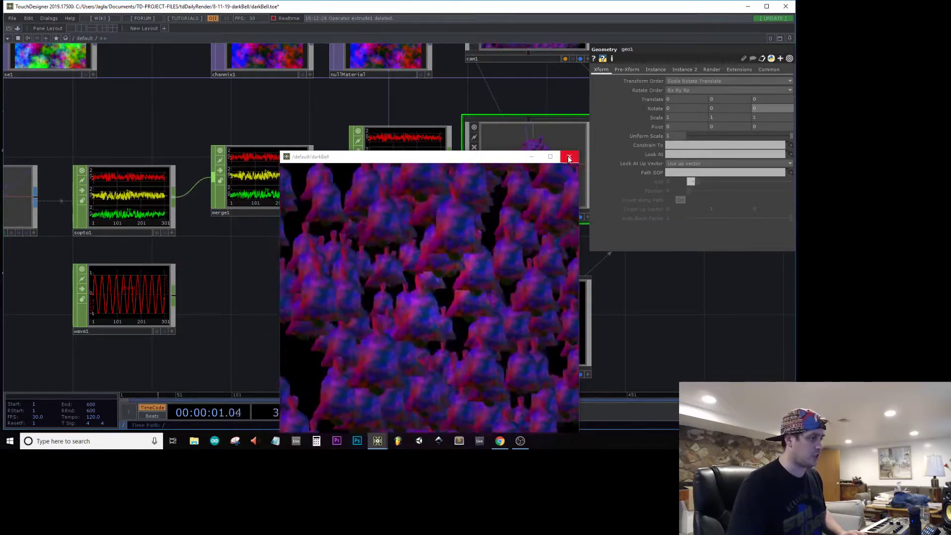
# Step: Close the darkBell viewer window and set wave1's channel name to rz
pyautogui.click(569, 156)
pyautogui.click(86, 320)
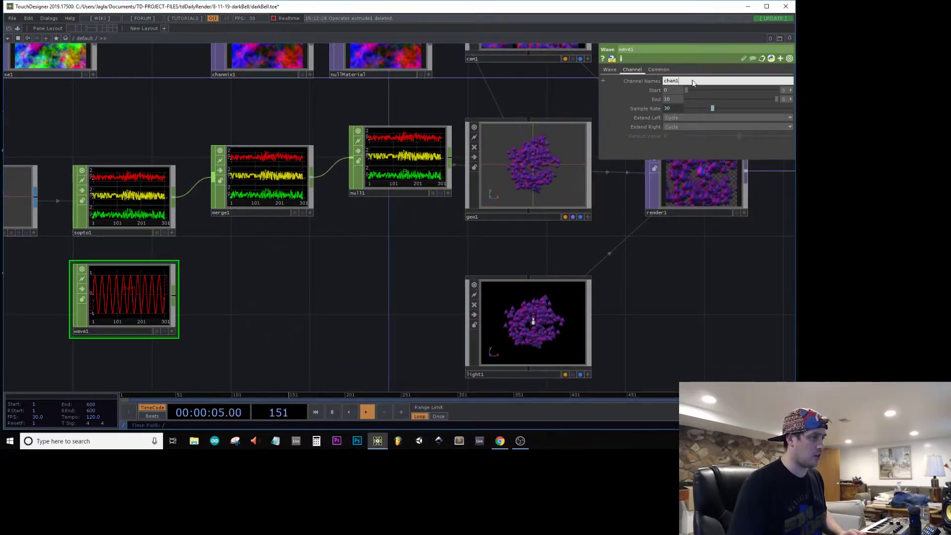
pyautogui.moveTo(692, 83); pyautogui.dragTo(552, 81)
pyautogui.write('rz')
pyautogui.press('Return')
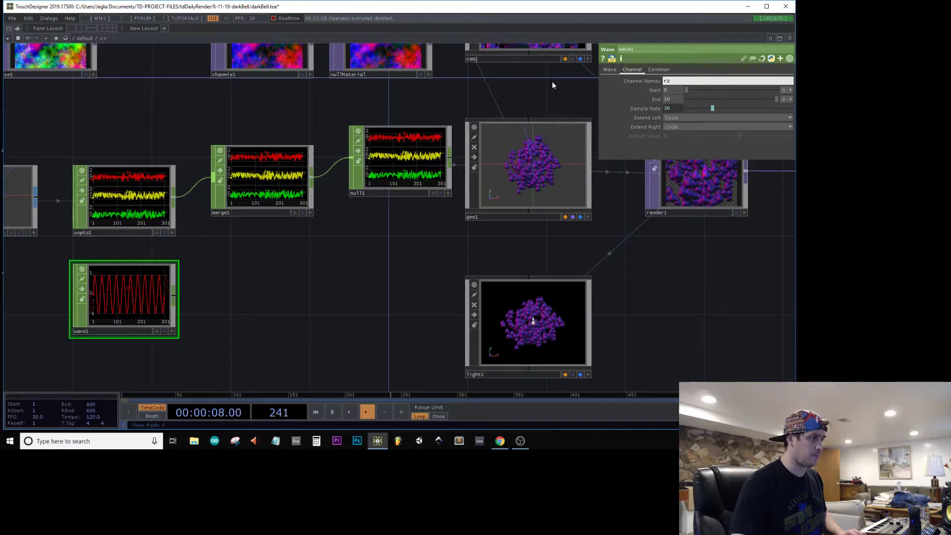
# Step: Set the amplitude of wave1 to 30
pyautogui.click(609, 70)
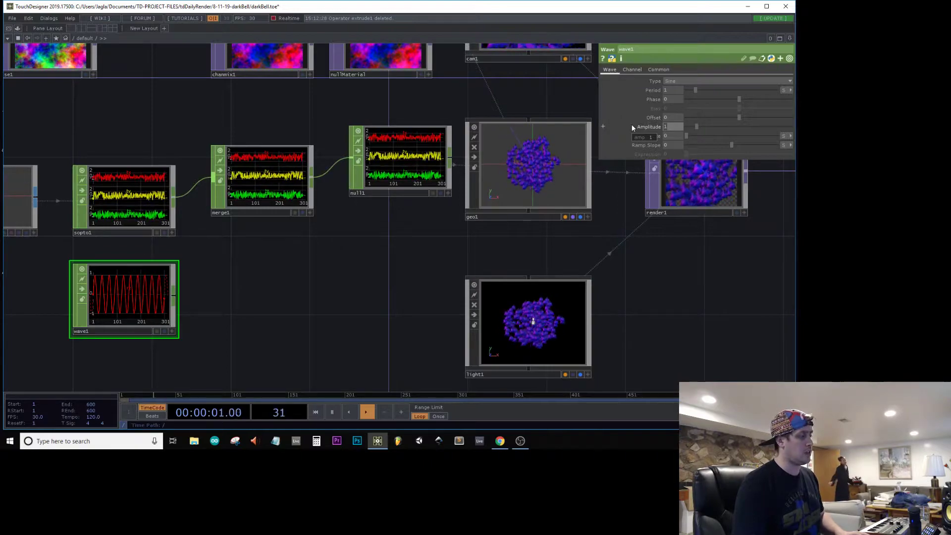
pyautogui.write('30')
pyautogui.press('Return')
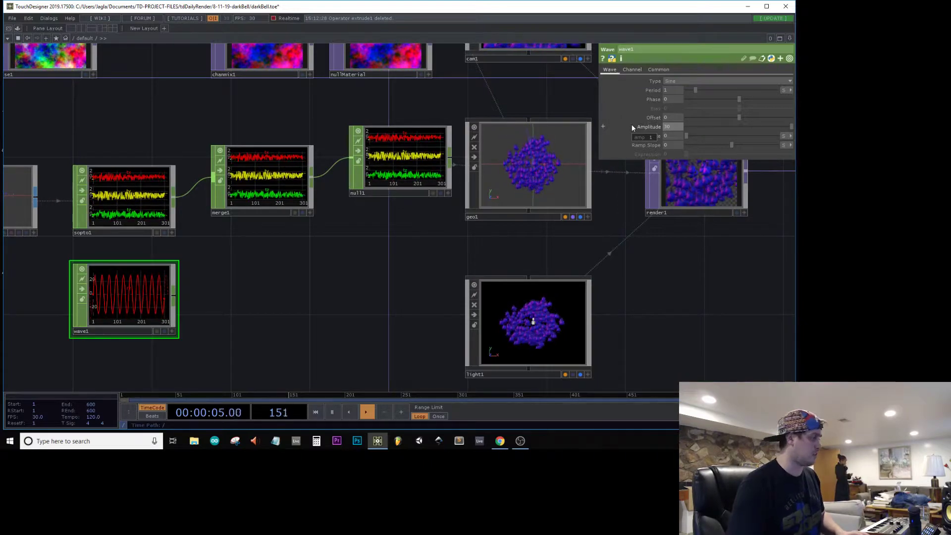
pyautogui.scroll(5, 65, 294)
pyautogui.scroll(-5, 54, 294)
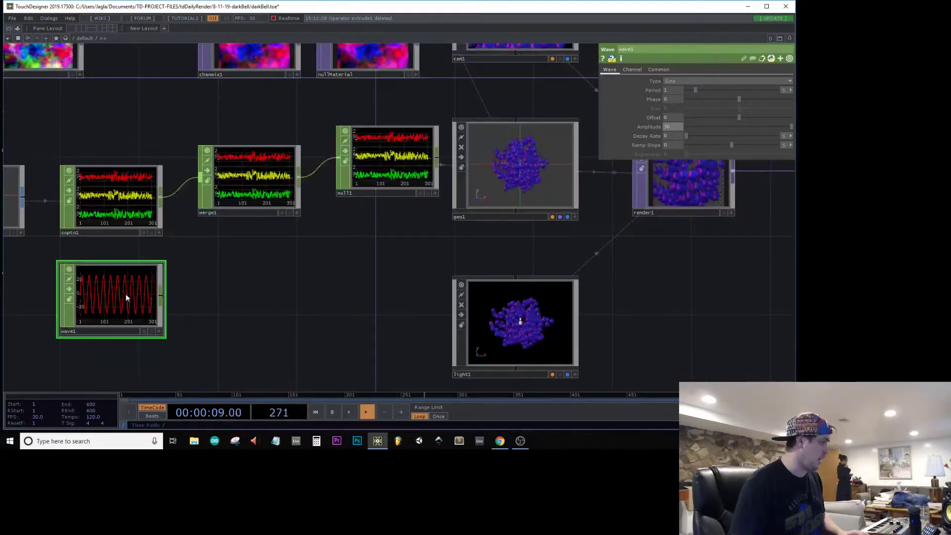
# Step: Drive the phase of wave1 with the expression absTime.seconds
pyautogui.click(673, 99)
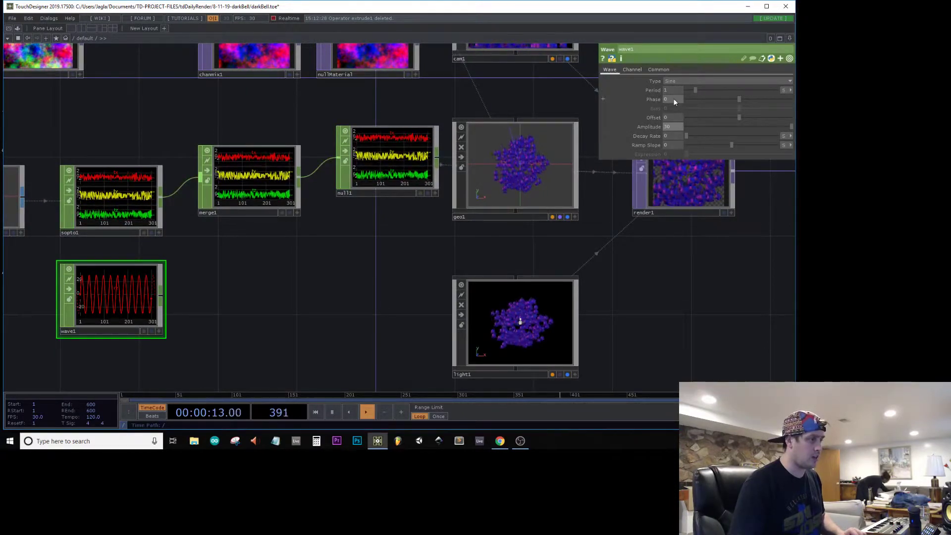
pyautogui.write('absTime.seconds')
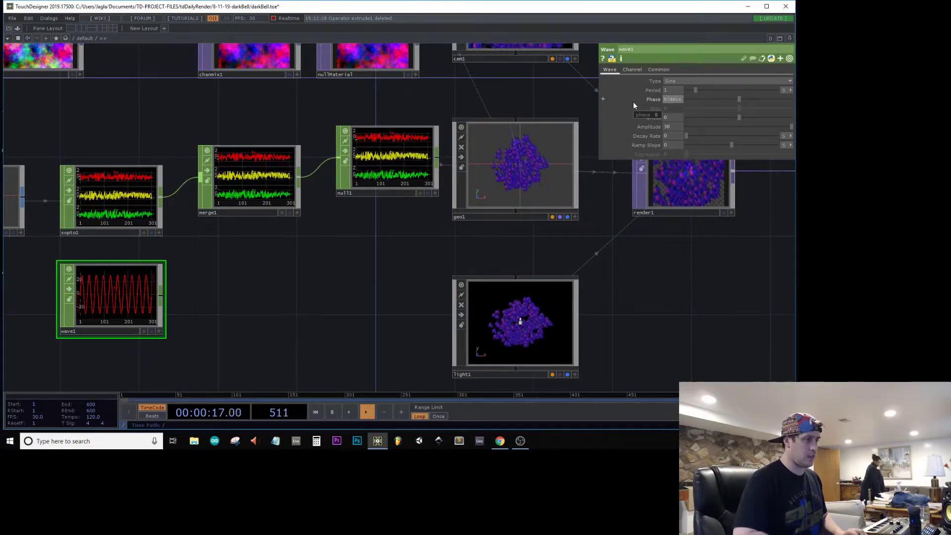
pyautogui.press('Return')
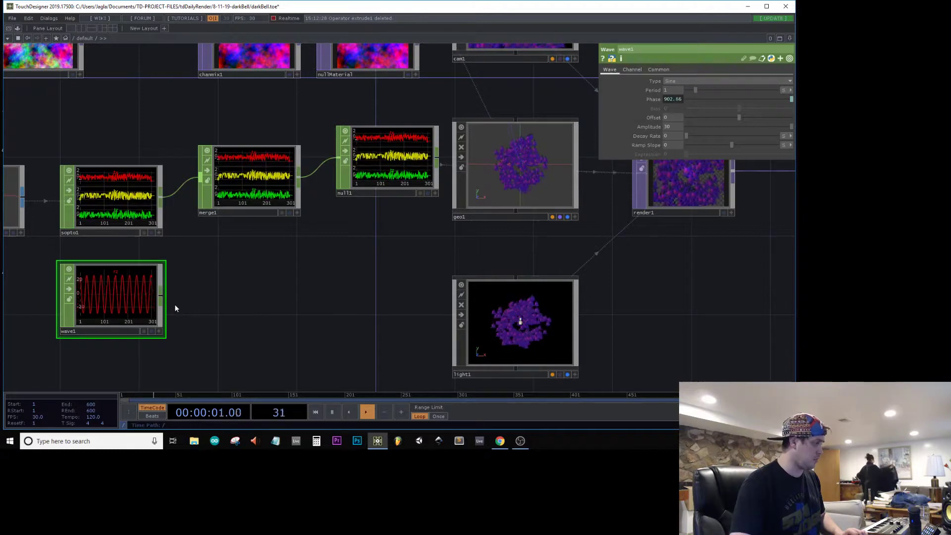
# Step: Connect wave1 into merge1 and assign the rz channel to geo1's instance Rotate Z
pyautogui.click(161, 298)
pyautogui.click(207, 195)
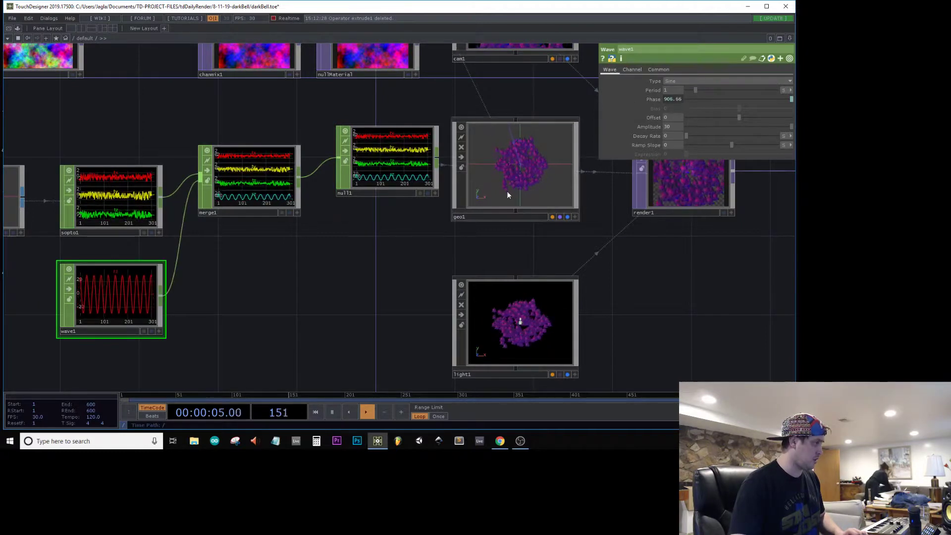
pyautogui.click(505, 188)
pyautogui.click(649, 71)
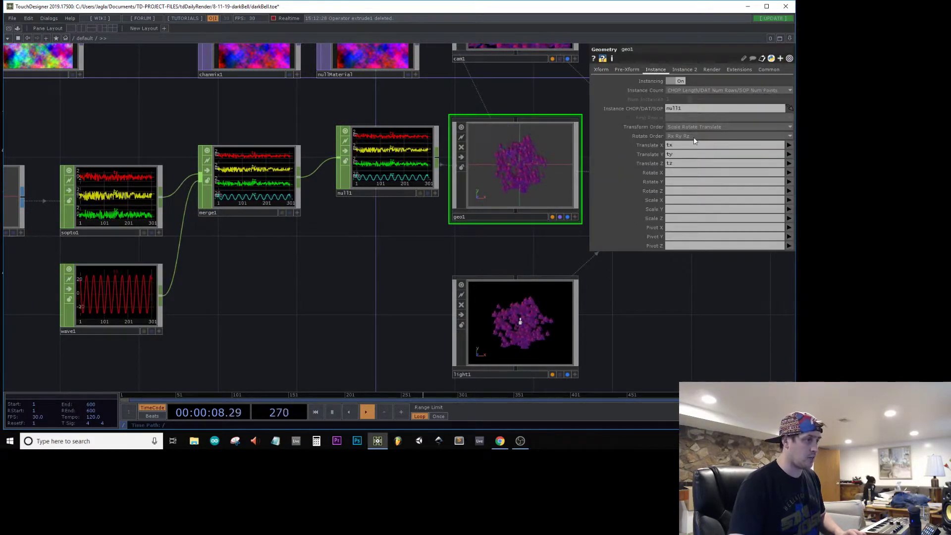
pyautogui.click(688, 191)
pyautogui.write('rz')
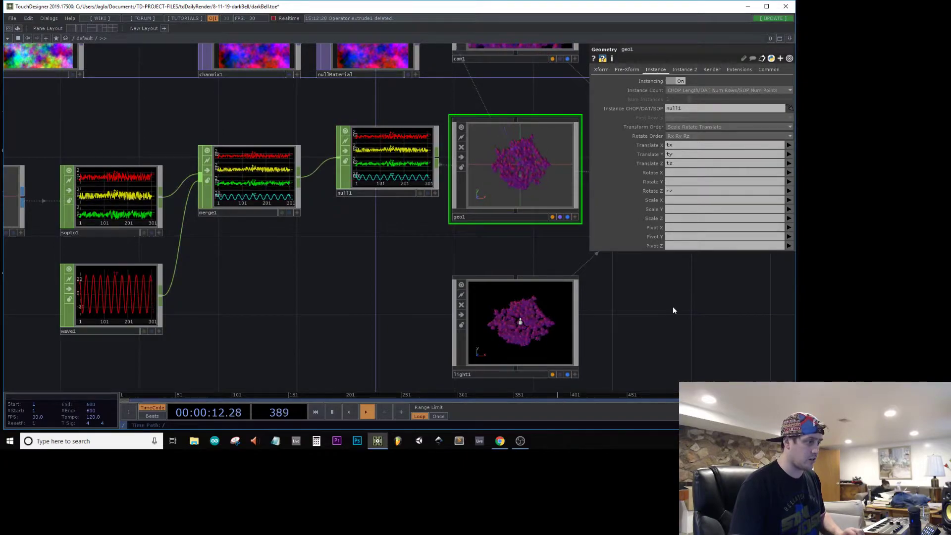
# Step: Examine the swinging bells in the render and in a separate darkBell viewer window, then close that viewer
pyautogui.moveTo(673, 306); pyautogui.dragTo(324, 302)
pyautogui.scroll(8, 354, 167)
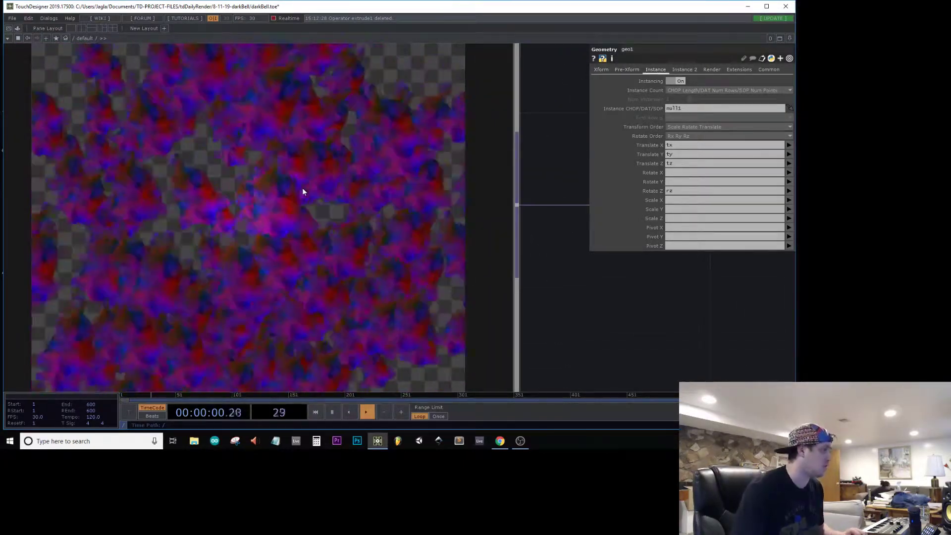
pyautogui.scroll(-8, 303, 191)
pyautogui.moveTo(392, 262); pyautogui.dragTo(166, 266)
pyautogui.scroll(-4, 304, 261)
pyautogui.moveTo(393, 290); pyautogui.dragTo(270, 296)
pyautogui.rightClick(444, 245)
pyautogui.click(464, 242)
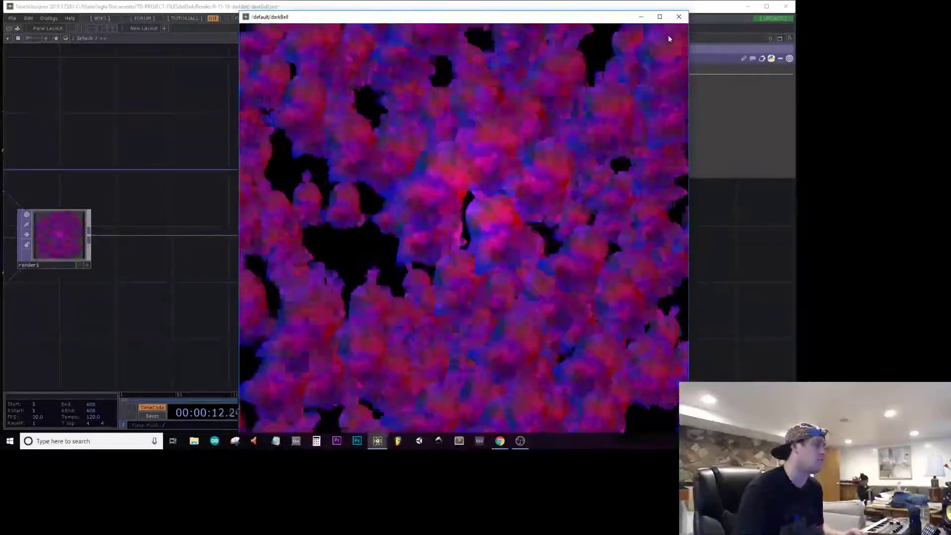
pyautogui.click(678, 18)
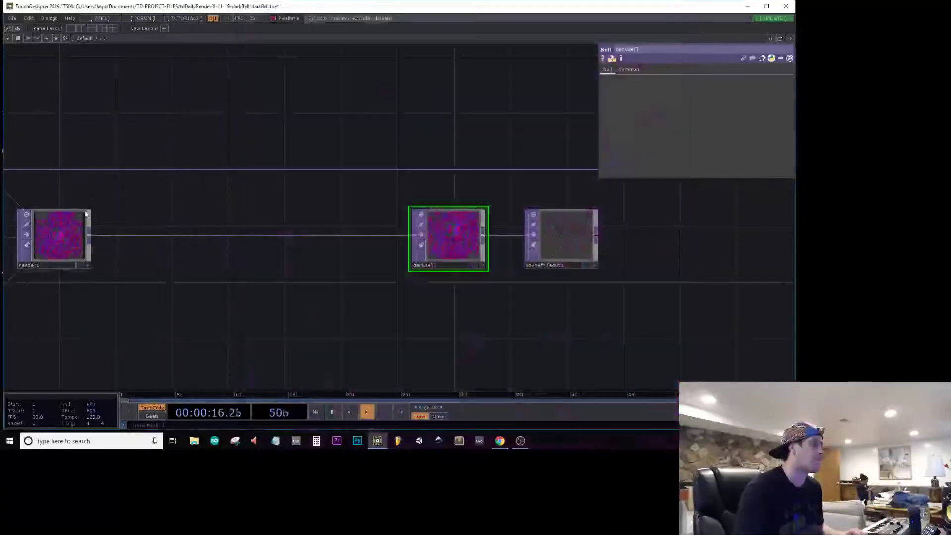
# Step: Set the red-to-red amount to 0.5 and the blue-to-blue amount to 0.8 in the channel mix feeding nullMaterial
pyautogui.click(297, 272)
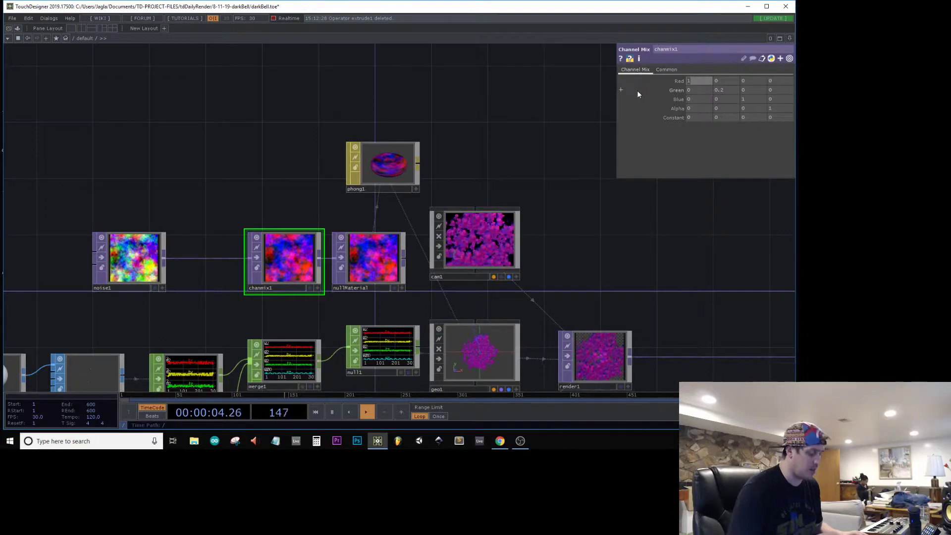
pyautogui.write('0.2')
pyautogui.moveTo(634, 255); pyautogui.dragTo(106, 50)
pyautogui.moveTo(529, 171); pyautogui.dragTo(516, 257, button='middle')
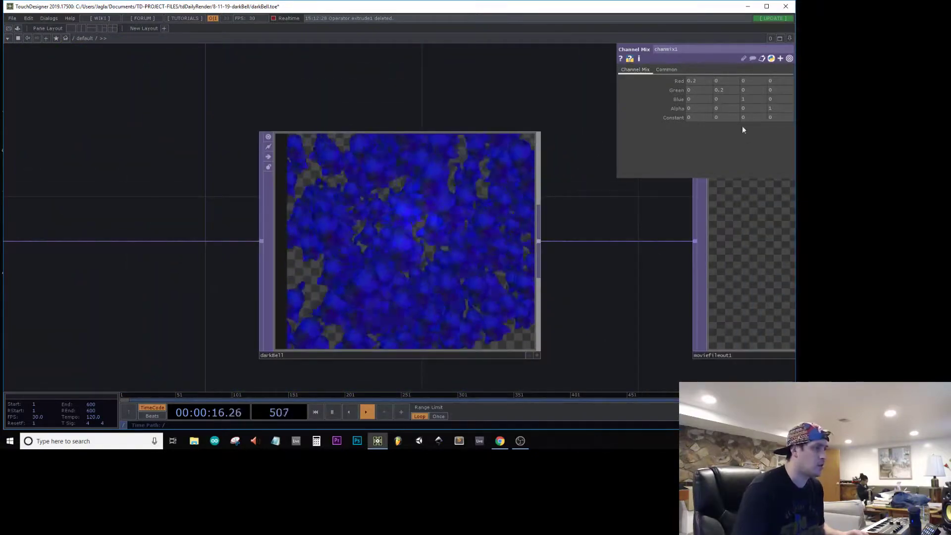
pyautogui.moveTo(748, 100); pyautogui.dragTo(693, 80, button='middle')
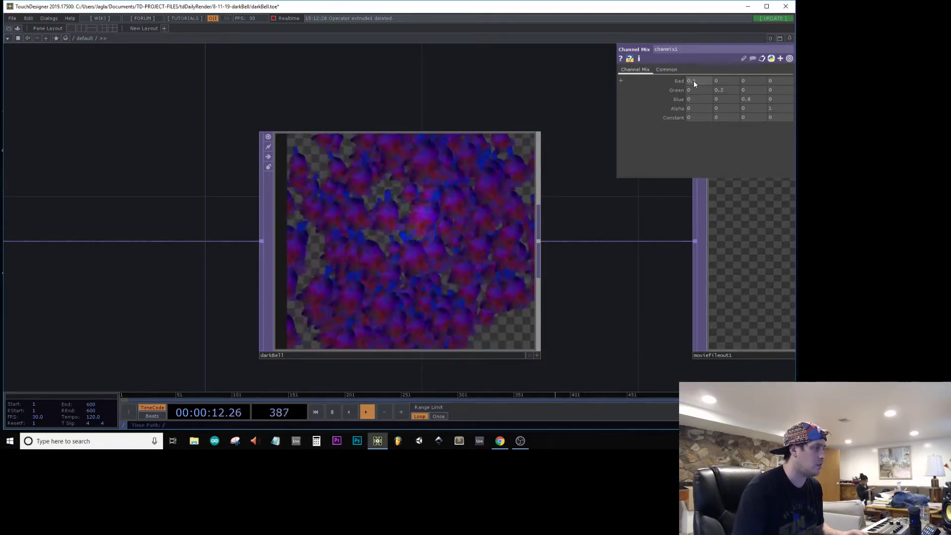
# Step: Examine the bells' new colours up close in the render1 and darkBell outputs
pyautogui.scroll(-3, 559, 136)
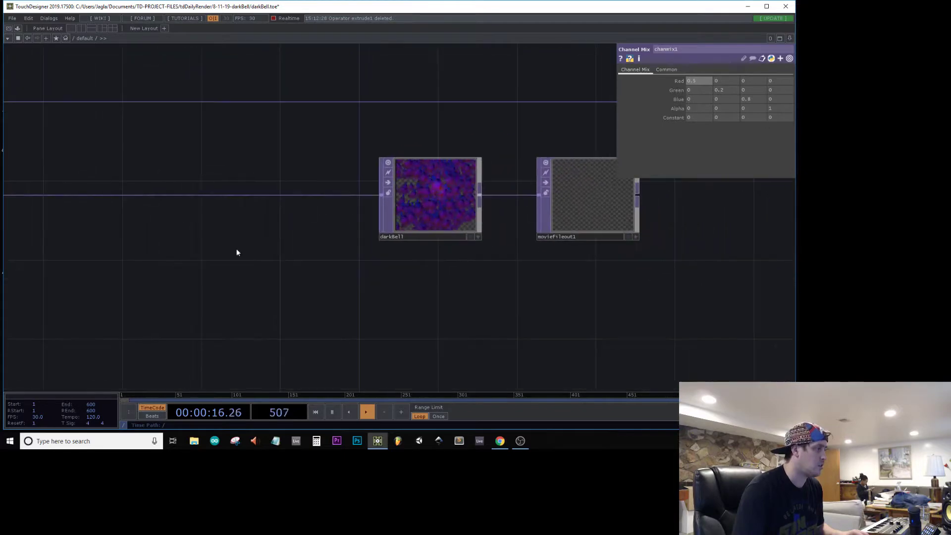
pyautogui.moveTo(72, 213); pyautogui.dragTo(461, 239)
pyautogui.press('Tab')
pyautogui.press('Escape')
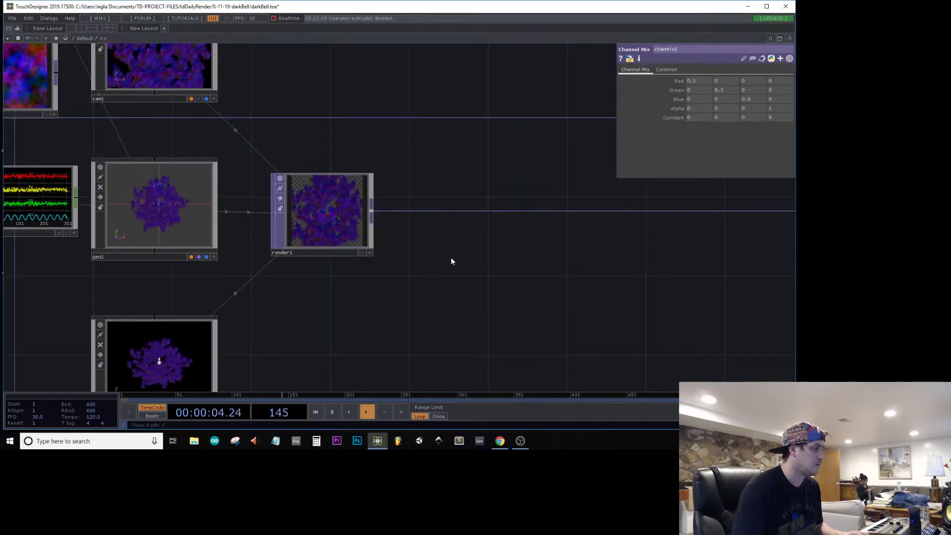
pyautogui.scroll(5, 343, 239)
pyautogui.scroll(2, 342, 239)
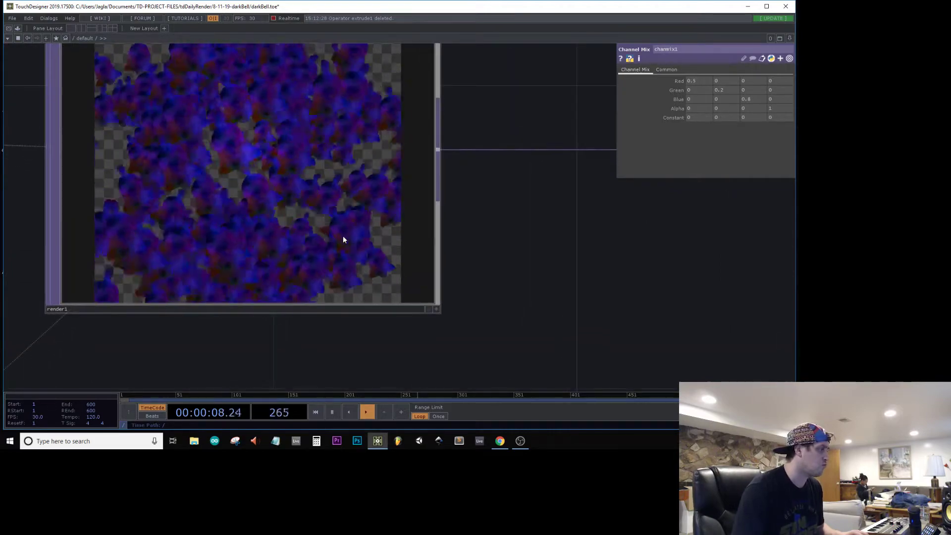
pyautogui.scroll(-5, 343, 239)
pyautogui.scroll(-2, 708, 215)
pyautogui.moveTo(552, 256); pyautogui.dragTo(297, 272)
pyautogui.scroll(10, 572, 234)
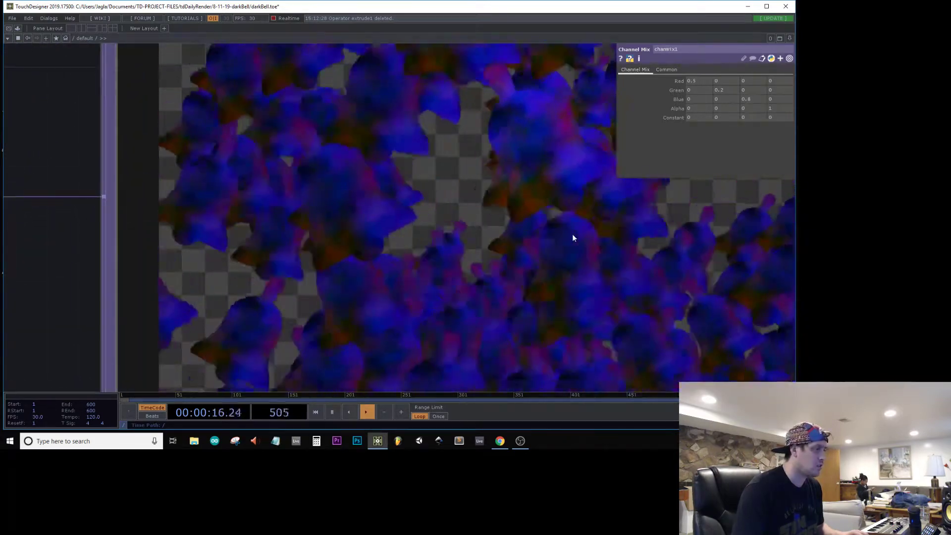
pyautogui.scroll(-8, 572, 233)
pyautogui.scroll(-2, 467, 259)
pyautogui.moveTo(363, 283); pyautogui.dragTo(622, 283)
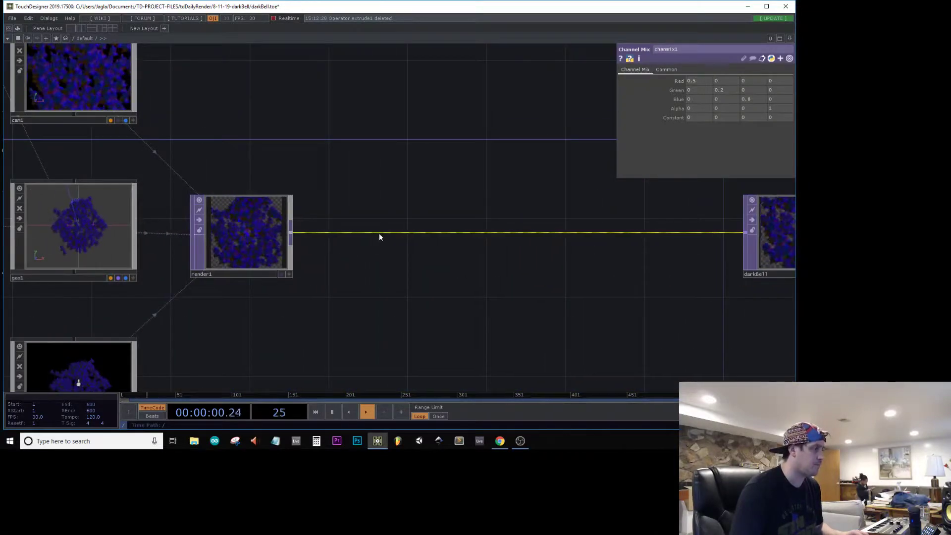
# Step: Insert a Feedback TOP on the wire between render1 and darkBell, placing it above render1
pyautogui.rightClick(380, 232)
pyautogui.click(396, 225)
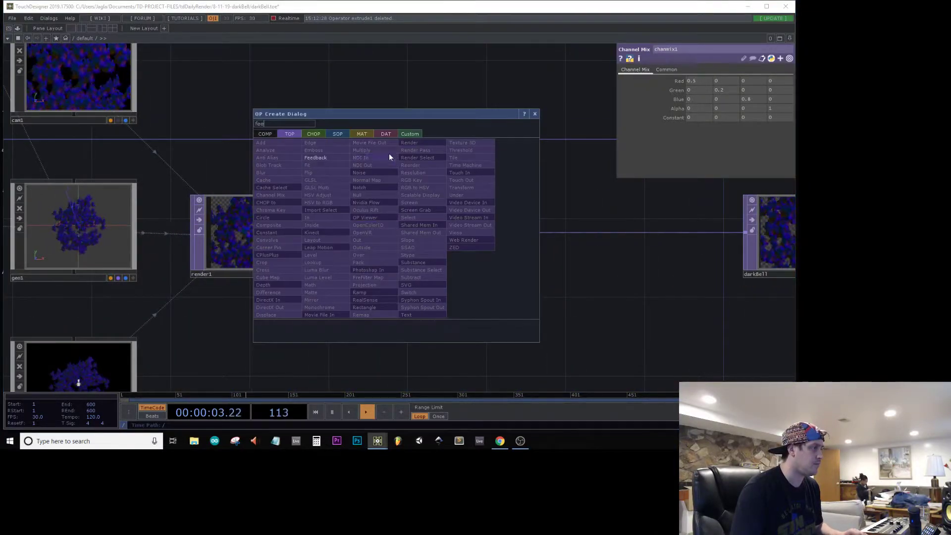
pyautogui.click(337, 155)
pyautogui.click(341, 102)
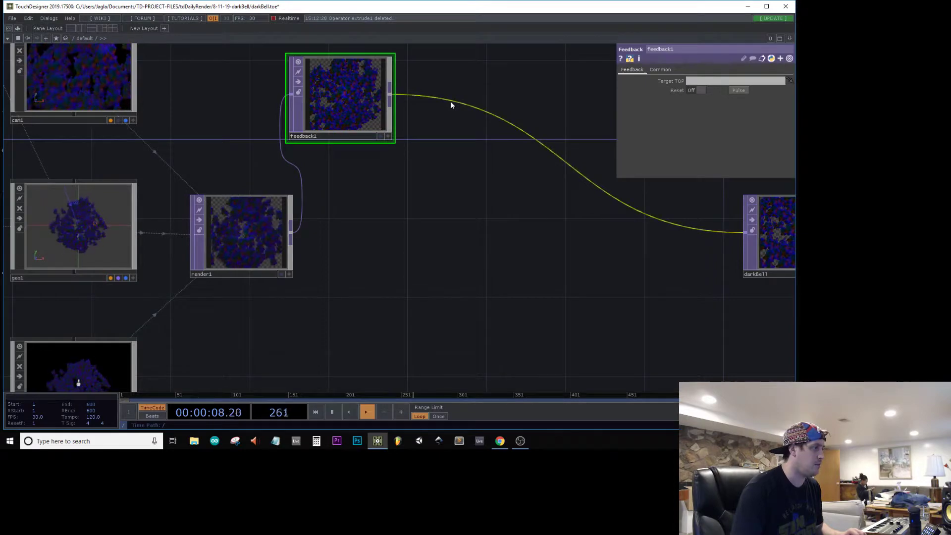
# Step: Insert a Blur TOP on the wire between feedback1 and darkBell
pyautogui.rightClick(452, 97)
pyautogui.click(481, 95)
pyautogui.write('blur')
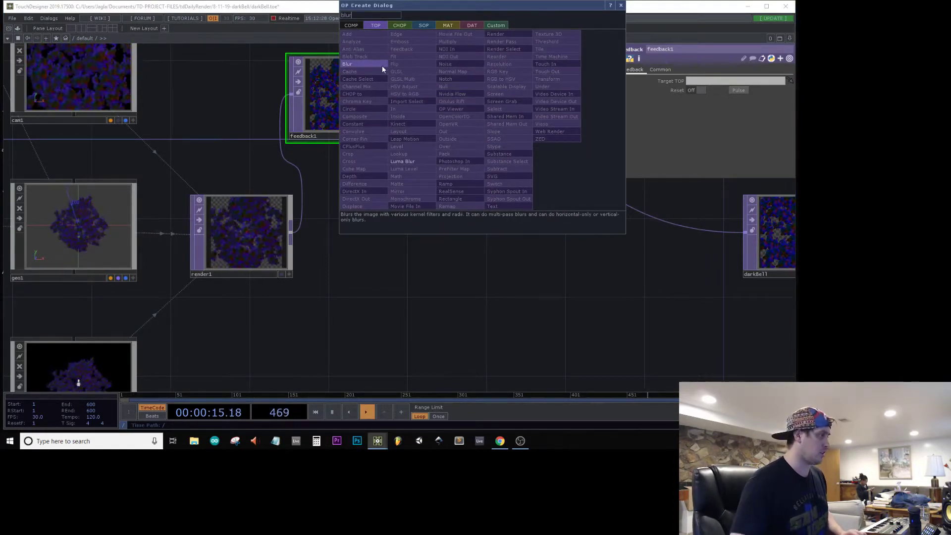
pyautogui.click(347, 64)
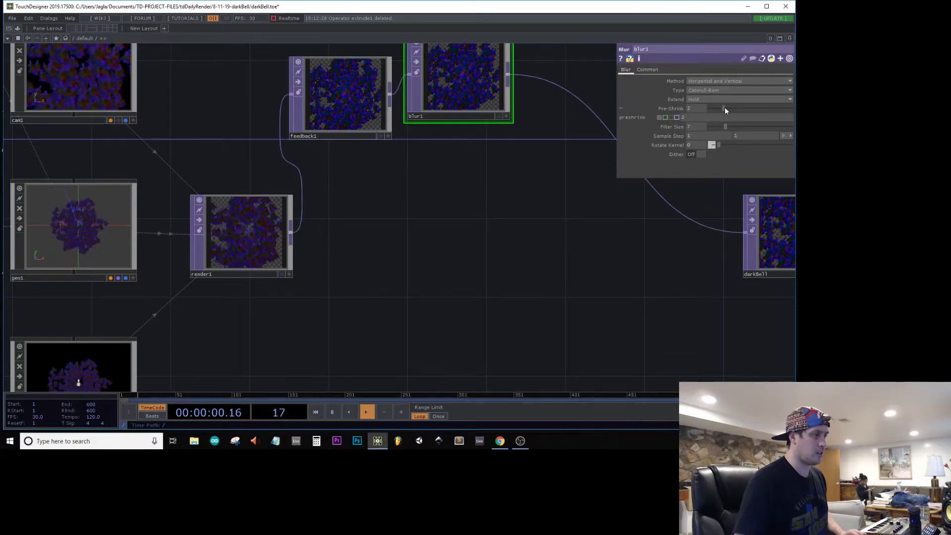
# Step: Set blur1's pre-shrink to 5 and its filter size to 5
pyautogui.click(724, 107)
pyautogui.moveTo(727, 125); pyautogui.dragTo(720, 124)
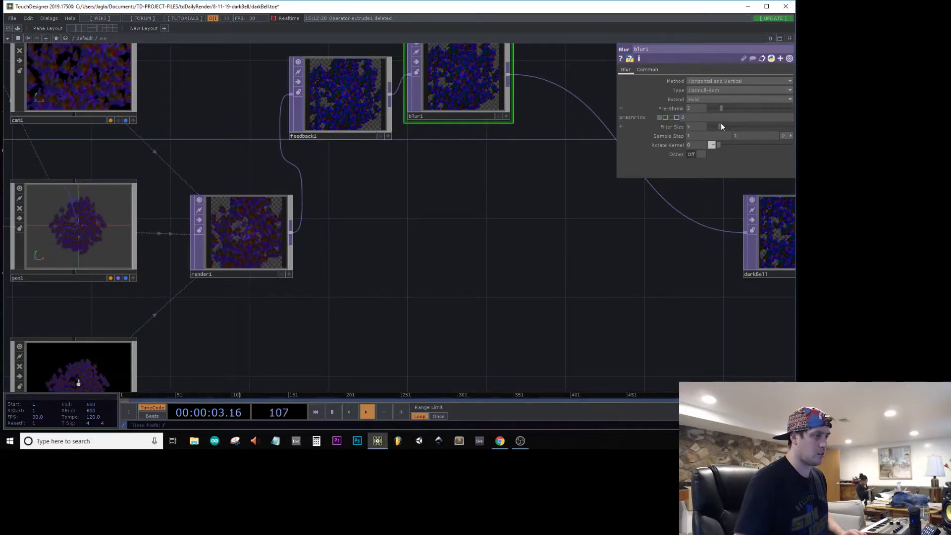
pyautogui.click(742, 109)
pyautogui.click(754, 108)
pyautogui.moveTo(509, 222); pyautogui.dragTo(447, 229)
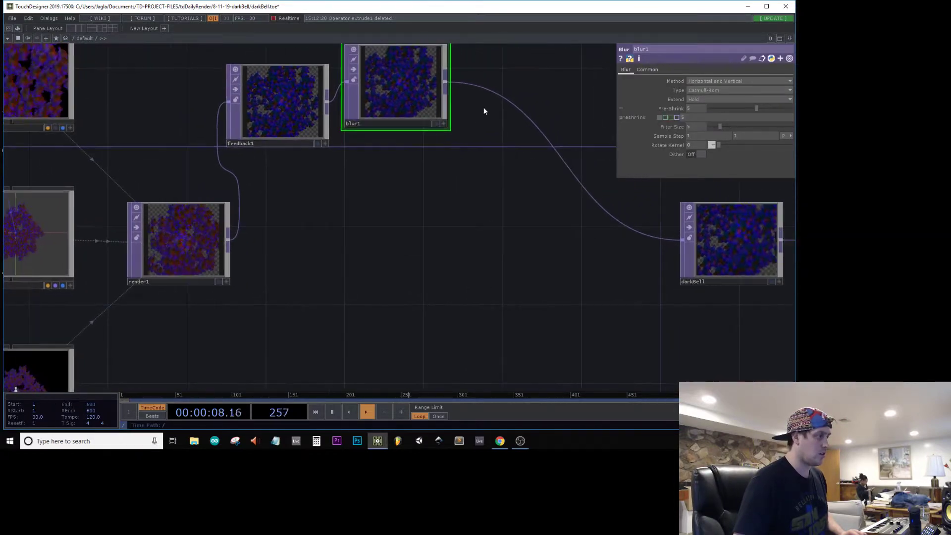
# Step: Insert an HSV Adjust TOP on the wire between blur1 and darkBell, with its hue offset set to 111
pyautogui.rightClick(494, 95)
pyautogui.click(531, 87)
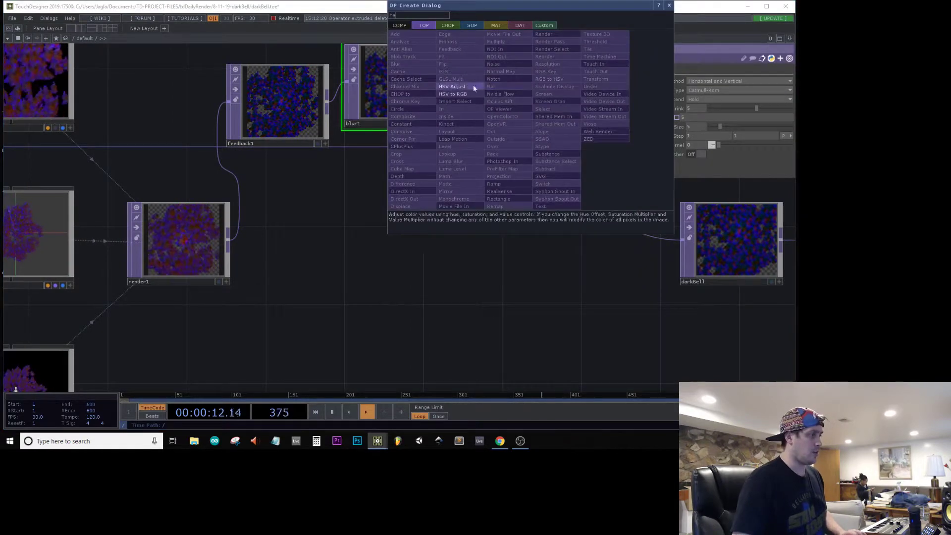
pyautogui.write('hs')
pyautogui.press('Return')
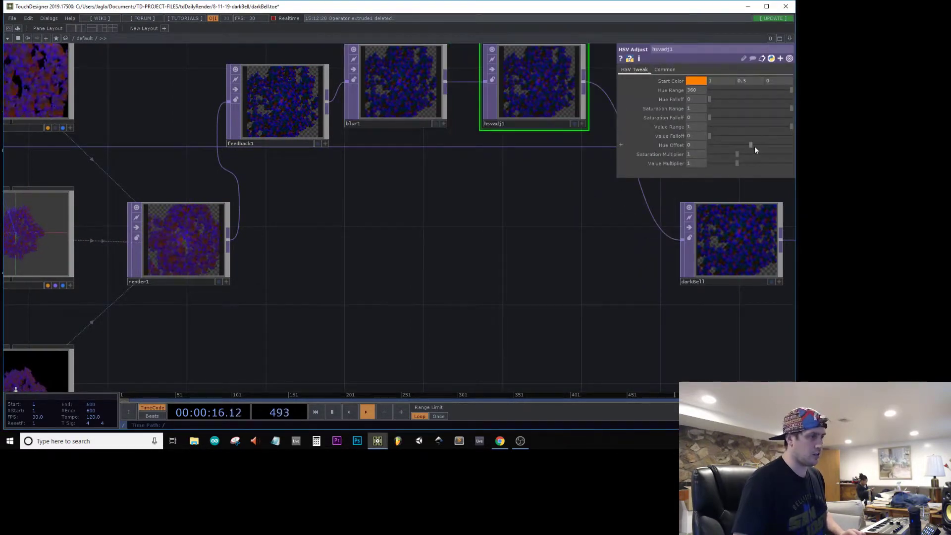
# Step: Move darkBell and moviefileout1 together farther away from hsvadj1 to make room in the chain
pyautogui.moveTo(375, 300); pyautogui.dragTo(40, 298)
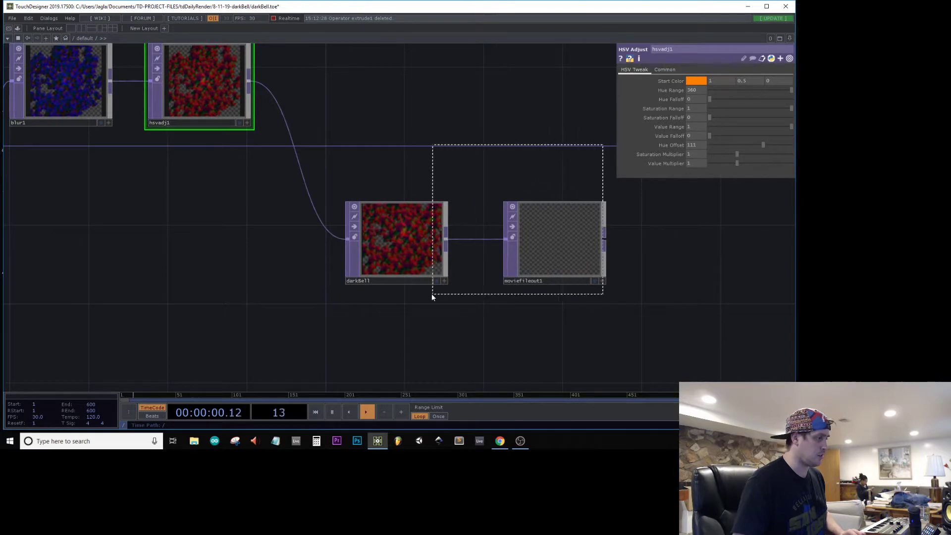
pyautogui.moveTo(432, 294); pyautogui.dragTo(427, 294)
pyautogui.moveTo(415, 243); pyautogui.dragTo(705, 254)
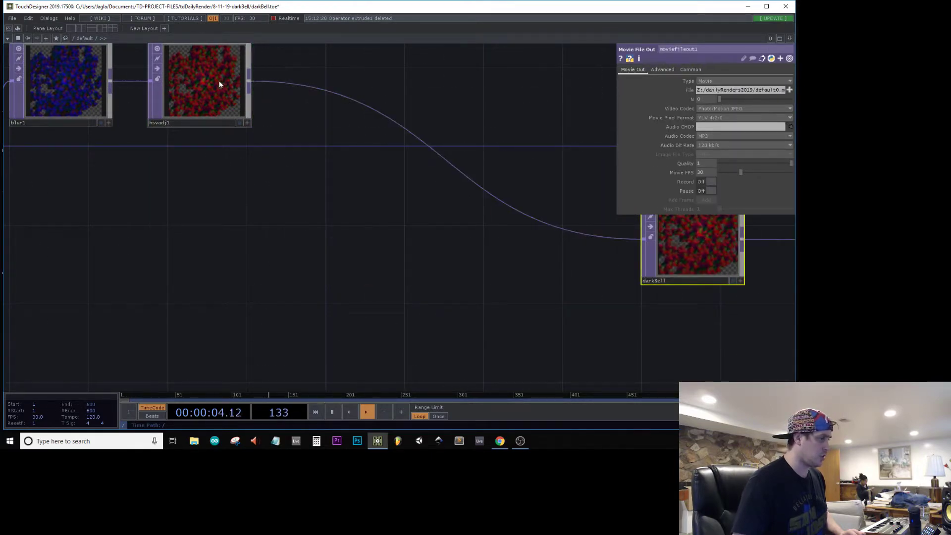
# Step: Set hsvadj1's saturation multiplier to 1.48 and its value multiplier to 1.63
pyautogui.click(220, 83)
pyautogui.click(750, 154)
pyautogui.click(753, 163)
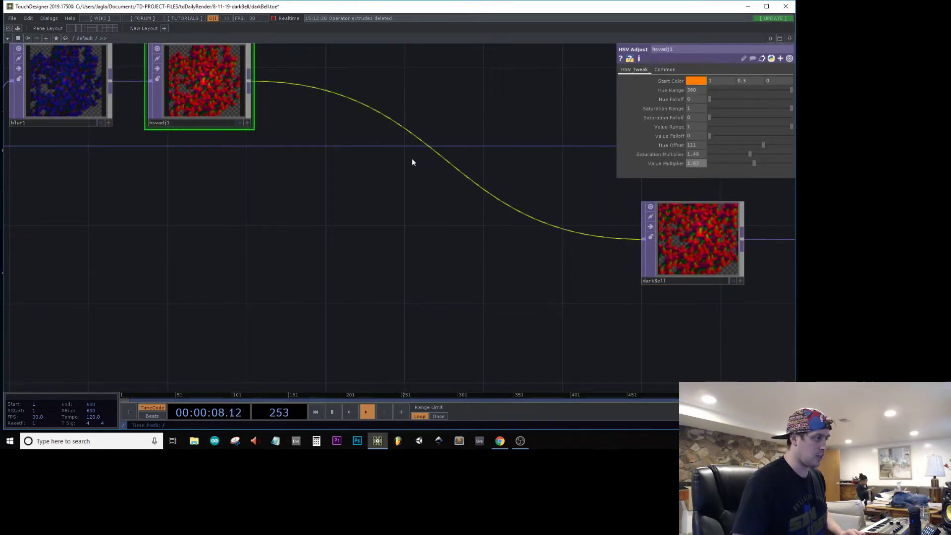
# Step: Insert an Add TOP on the wire between hsvadj1 and darkBell, placing it just before darkBell
pyautogui.rightClick(342, 94)
pyautogui.click(370, 84)
pyautogui.write('ad')
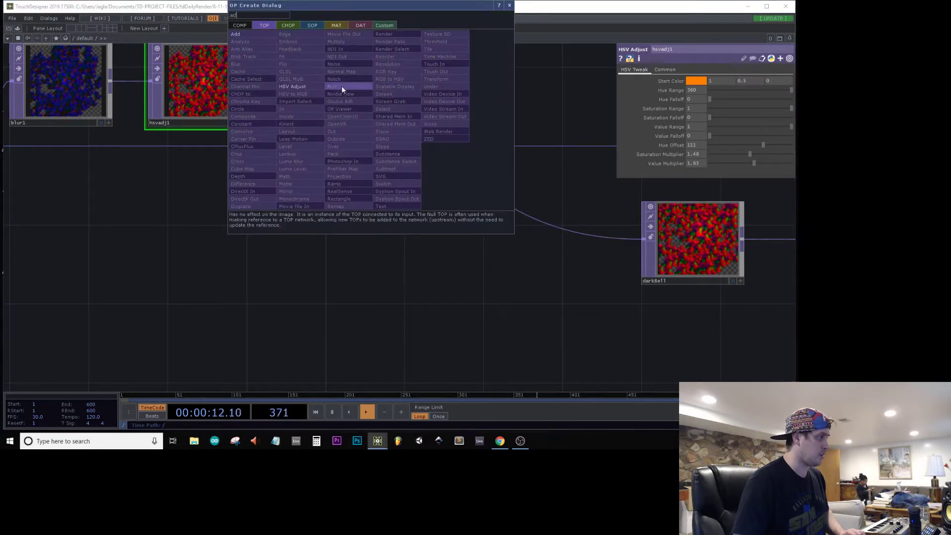
pyautogui.press('Return')
pyautogui.click(574, 226)
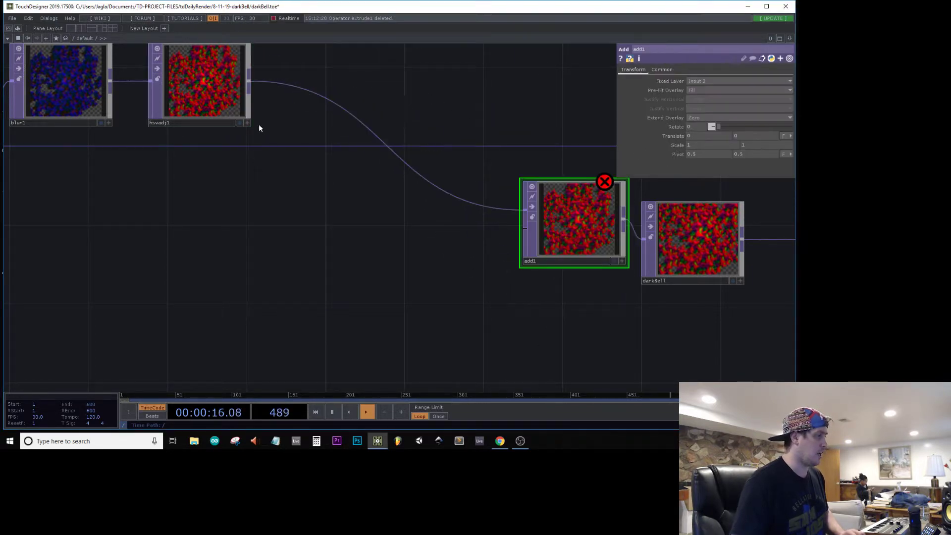
# Step: Insert a Level TOP between hsvadj1 and add1 and set its opacity to 0.741
pyautogui.click(339, 98)
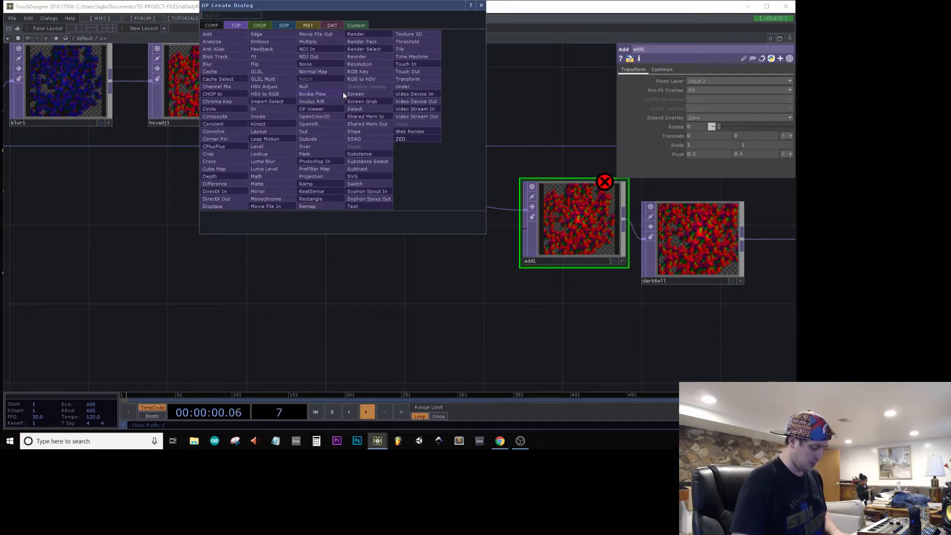
pyautogui.write('leve')
pyautogui.click(271, 145)
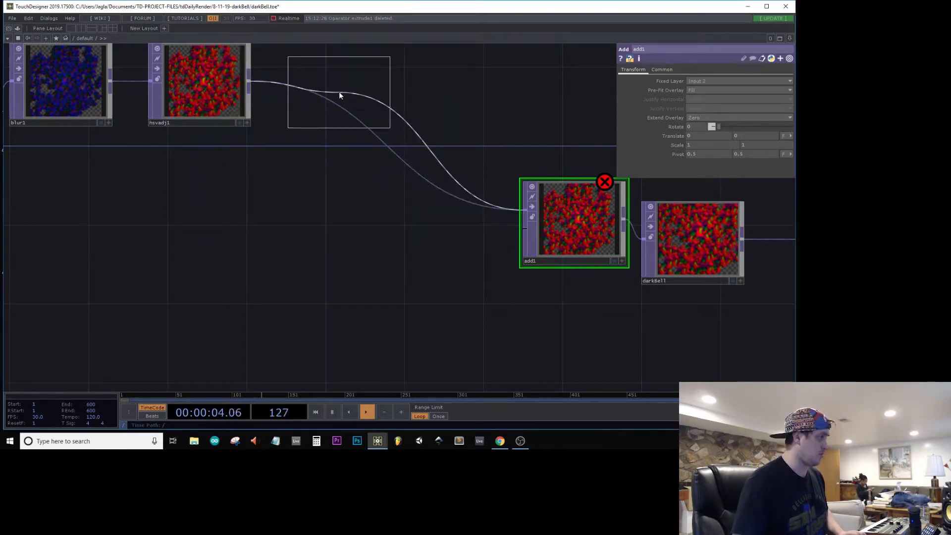
pyautogui.click(339, 91)
pyautogui.click(702, 69)
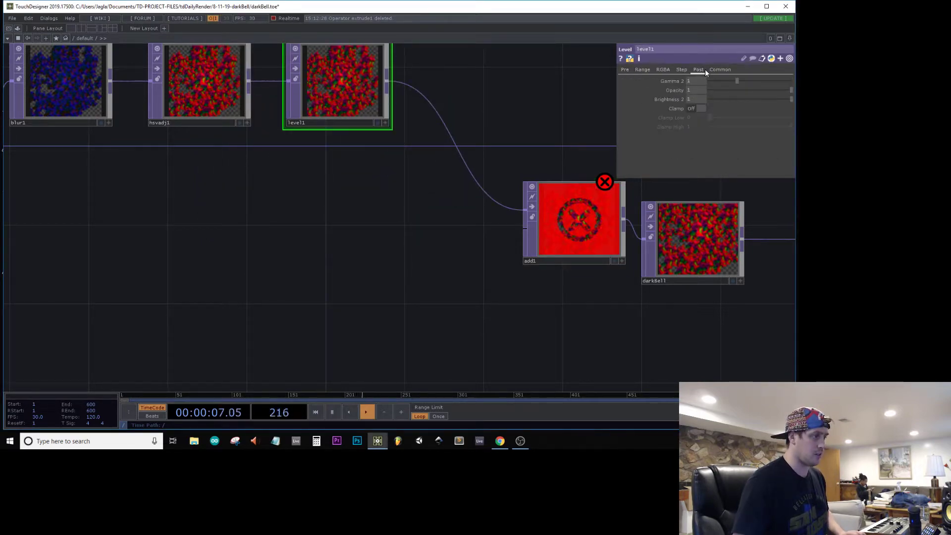
pyautogui.click(772, 90)
# Step: Wire render1's output into the second input of add1
pyautogui.moveTo(461, 258); pyautogui.dragTo(699, 256)
pyautogui.scroll(-2, 698, 256)
pyautogui.moveTo(319, 233); pyautogui.dragTo(555, 250)
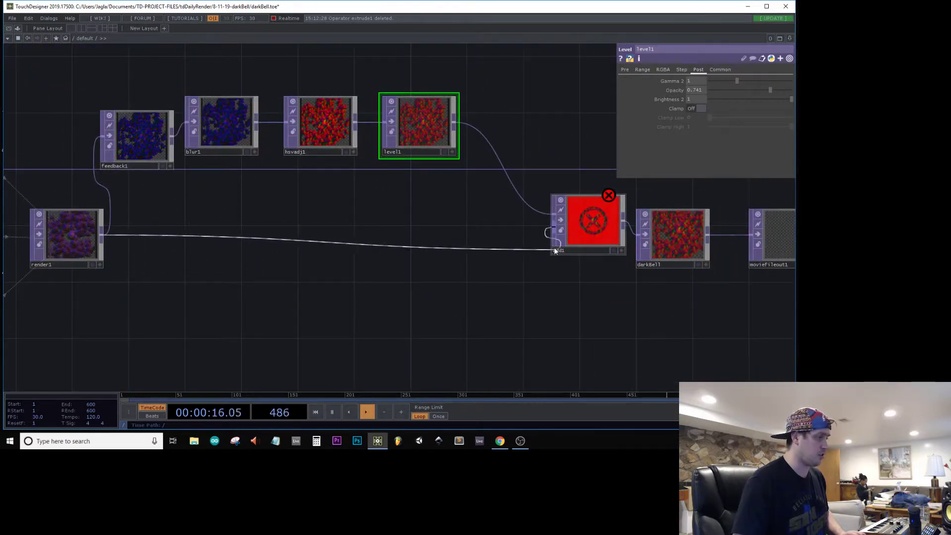
pyautogui.rightClick(661, 239)
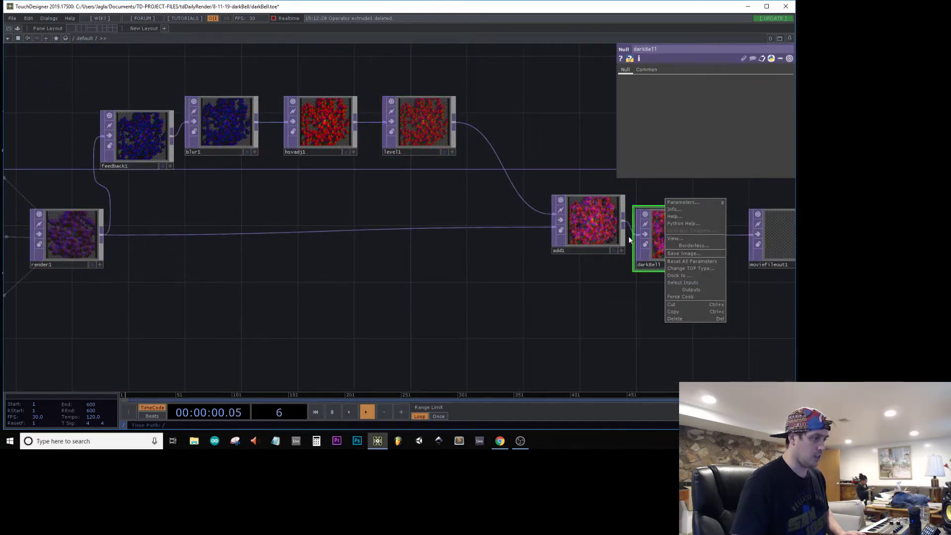
# Step: Set feedback1's Target TOP to add1 to close the feedback loop
pyautogui.click(121, 136)
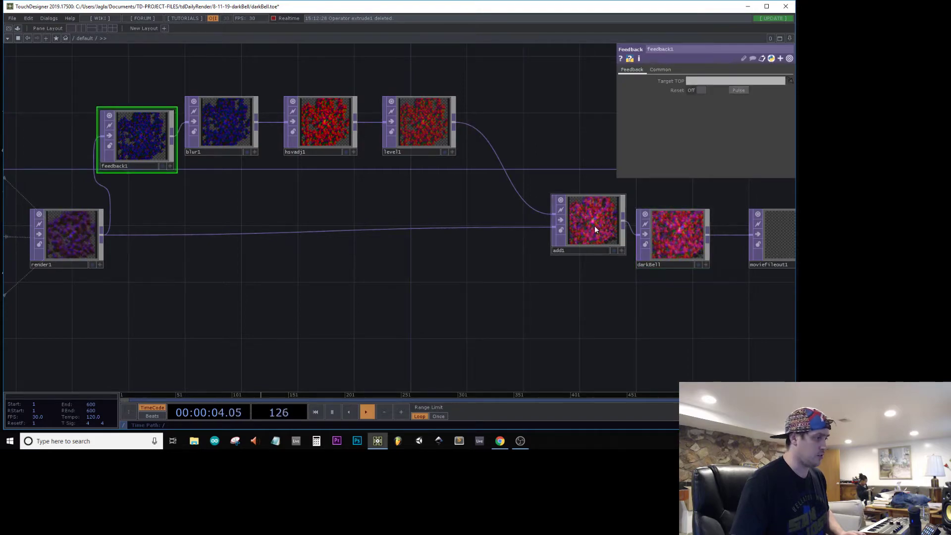
pyautogui.moveTo(709, 81); pyautogui.dragTo(709, 82)
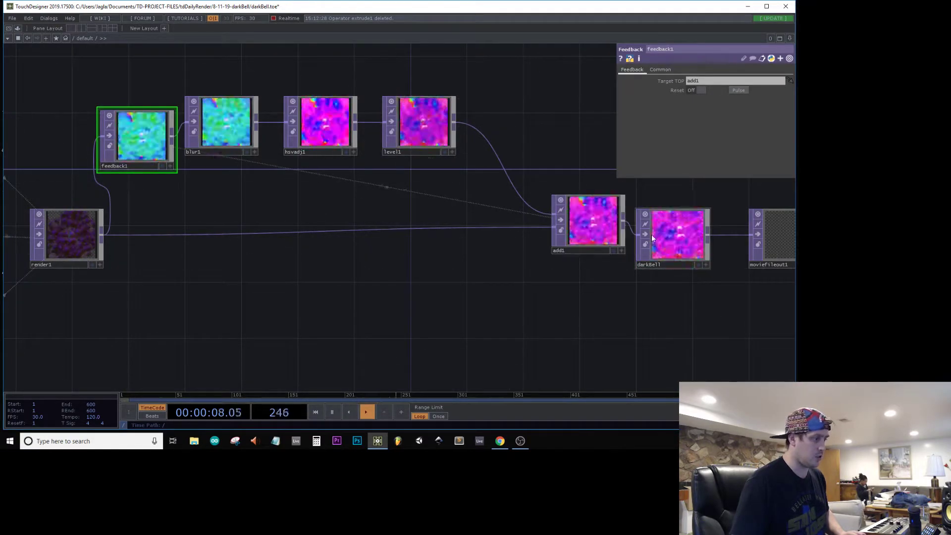
# Step: Examine the darkBell feedback output in a separate viewer window, and close that window
pyautogui.rightClick(668, 237)
pyautogui.click(682, 210)
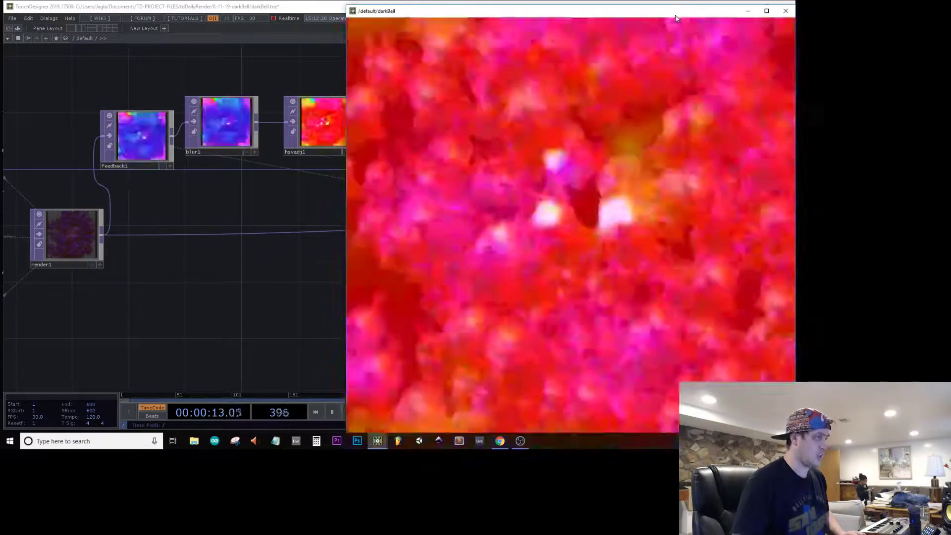
pyautogui.moveTo(752, 16); pyautogui.dragTo(672, 44)
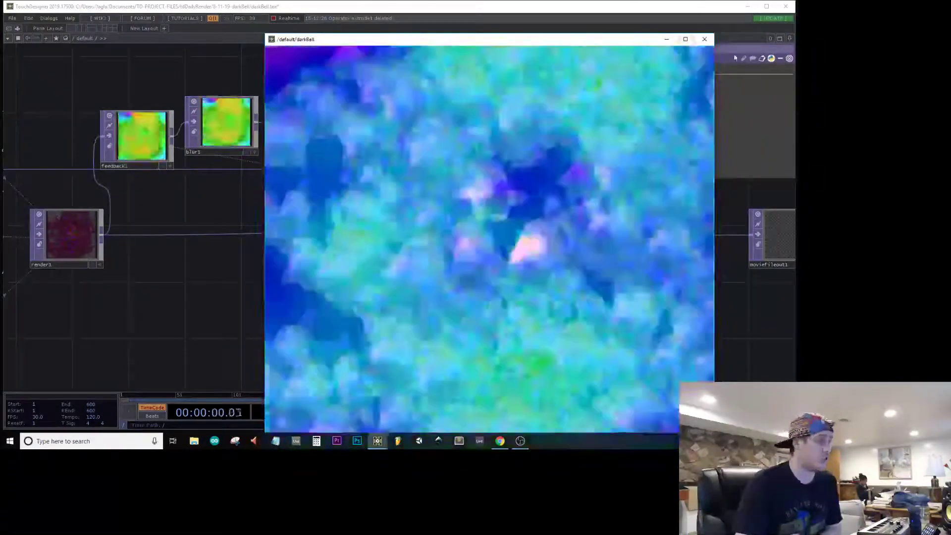
pyautogui.click(704, 38)
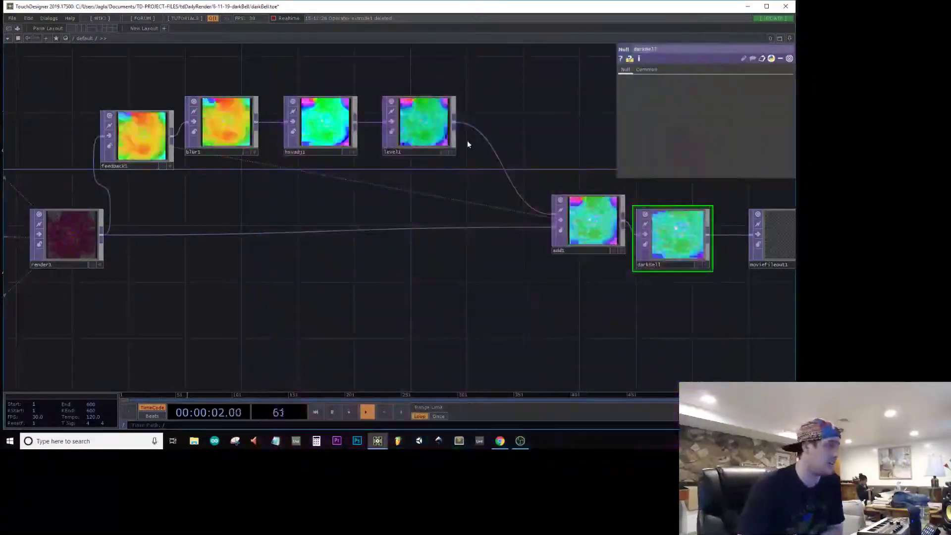
# Step: Set hsvadj1's hue offset to its minimum of -360
pyautogui.click(349, 130)
pyautogui.moveTo(763, 144); pyautogui.dragTo(706, 139)
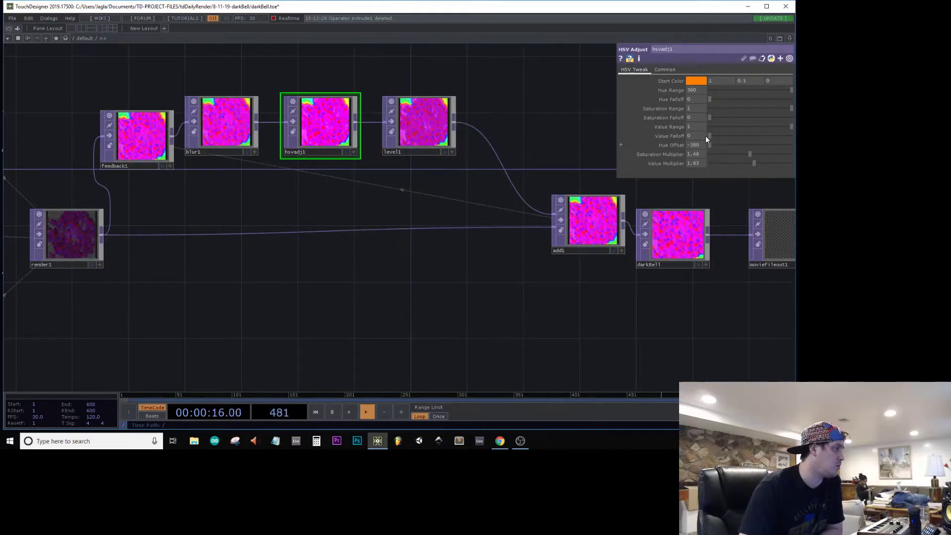
# Step: Open darkBell in a floating viewer below the chain and raise hsvadj1's hue offset slightly above its minimum
pyautogui.rightClick(602, 230)
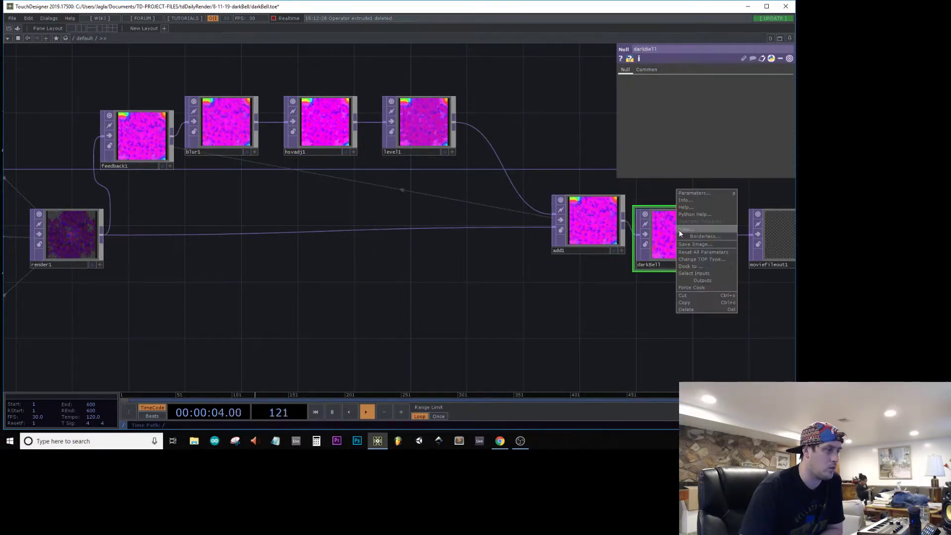
pyautogui.click(683, 230)
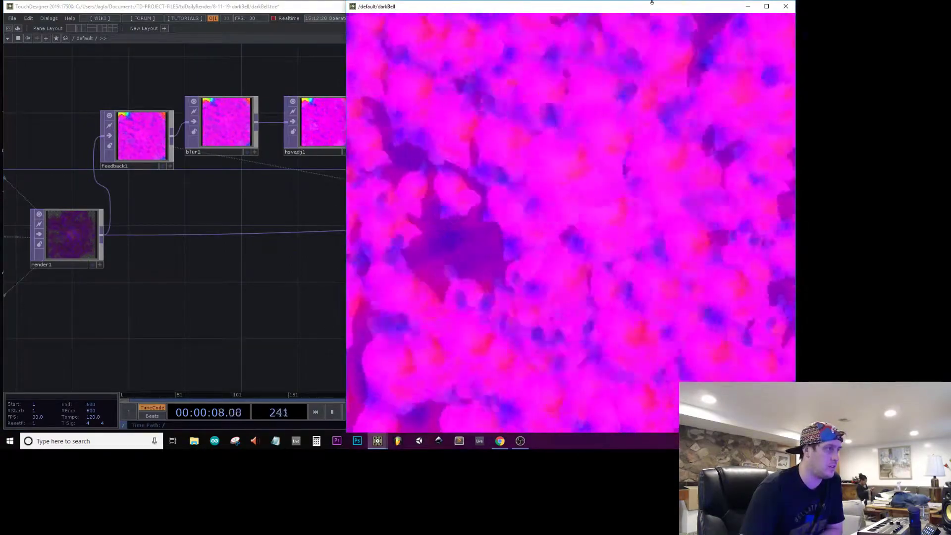
pyautogui.moveTo(649, 5); pyautogui.dragTo(394, 160)
pyautogui.click(304, 116)
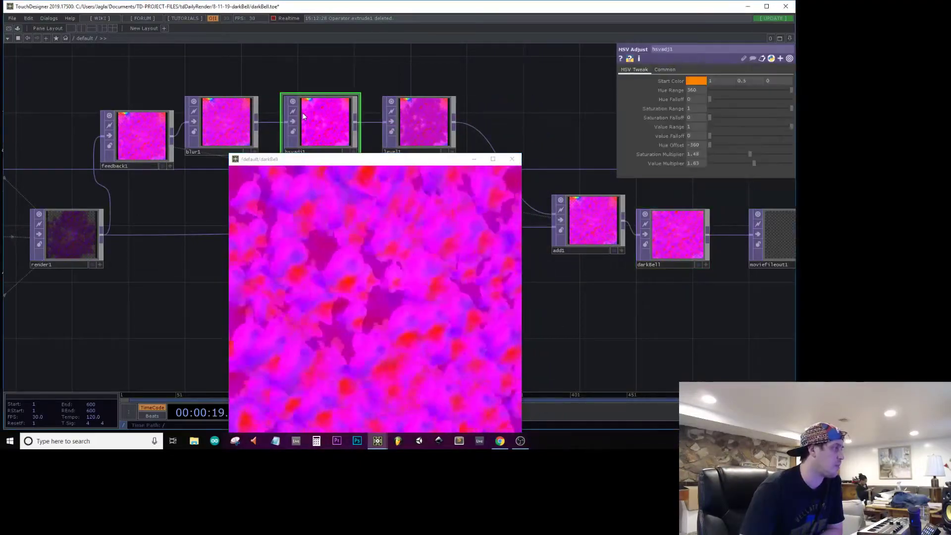
pyautogui.moveTo(711, 145); pyautogui.dragTo(684, 195)
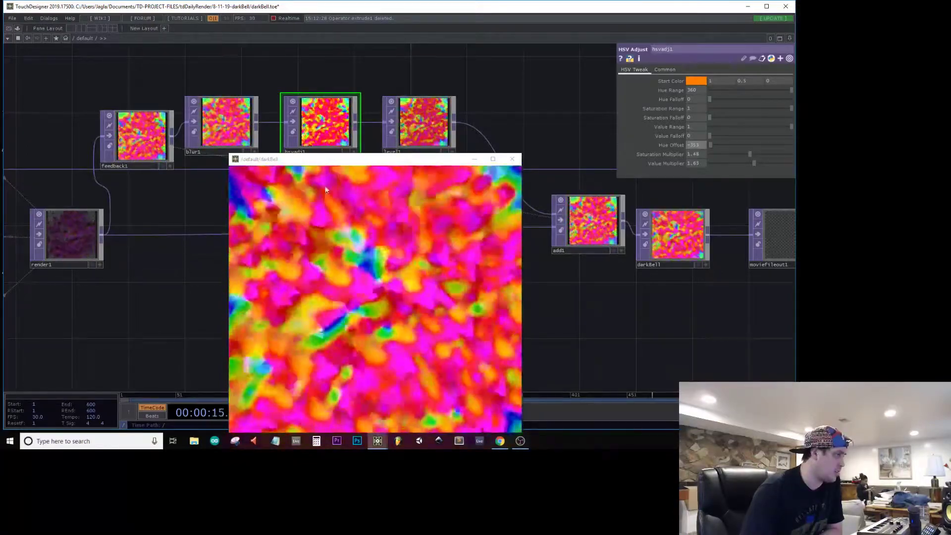
# Step: Reduce level1's opacity to about 0.472 to weaken the feedback trails
pyautogui.click(419, 124)
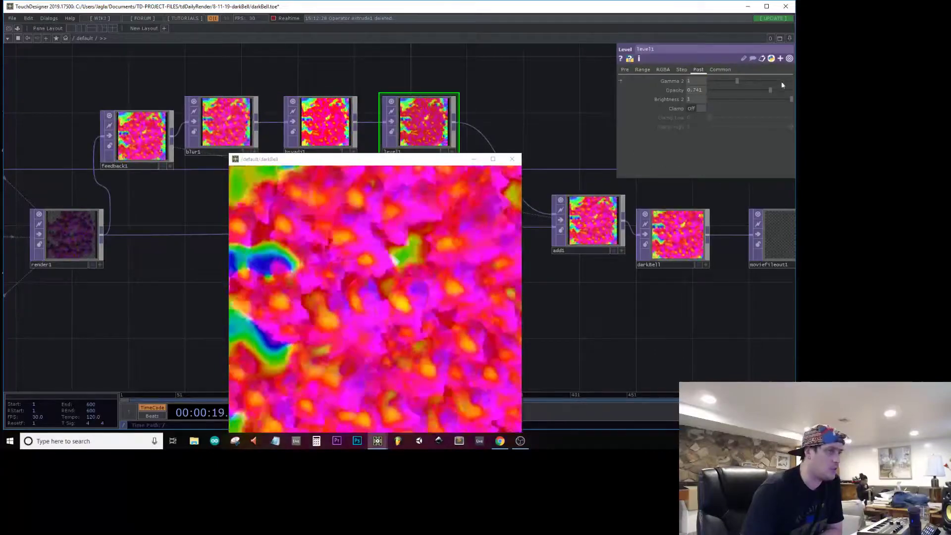
pyautogui.moveTo(788, 90); pyautogui.dragTo(748, 90)
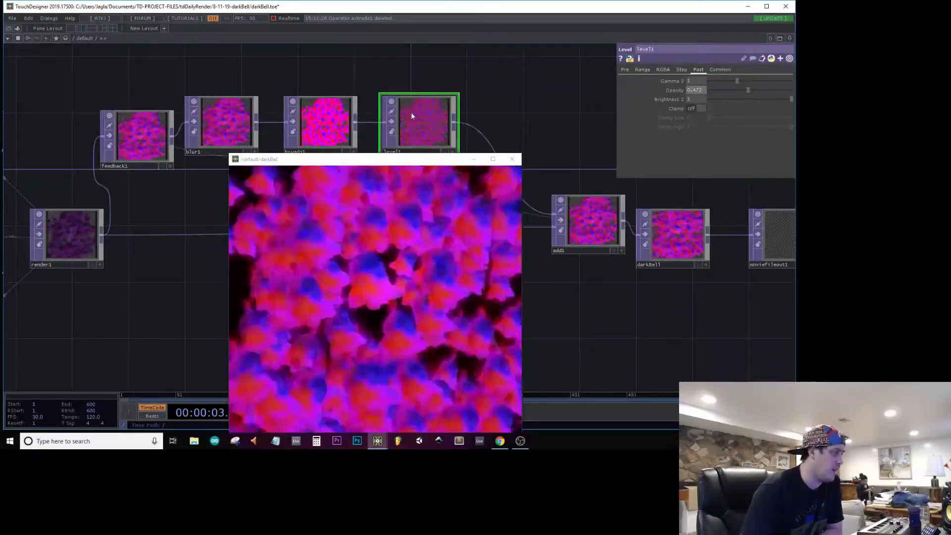
# Step: Set hsvadj1's hue offset to about -331 and close the darkBell viewer window
pyautogui.click(306, 118)
pyautogui.moveTo(702, 145)
pyautogui.mouseDown()
pyautogui.moveTo(753, 144)
pyautogui.moveTo(714, 141)
pyautogui.moveTo(709, 153)
pyautogui.mouseUp()
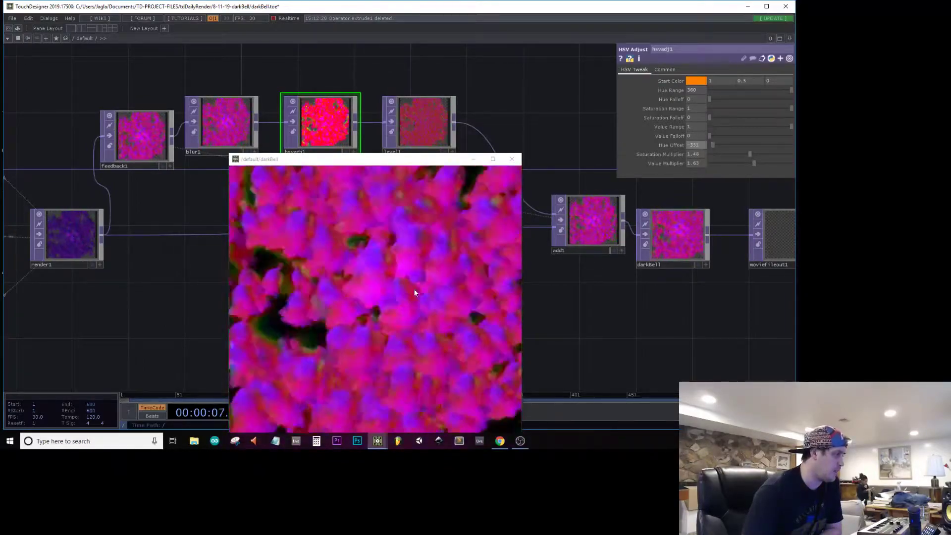
pyautogui.click(511, 159)
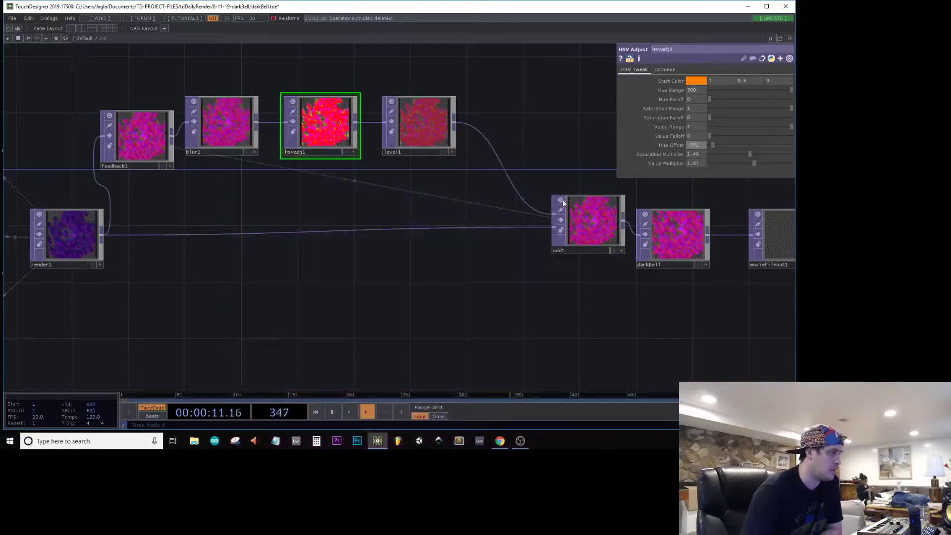
# Step: Move darkBell and moviefileout1 farther from add1, leaving space between them for more operators
pyautogui.scroll(5, 580, 228)
pyautogui.scroll(2, 580, 231)
pyautogui.scroll(-7, 581, 231)
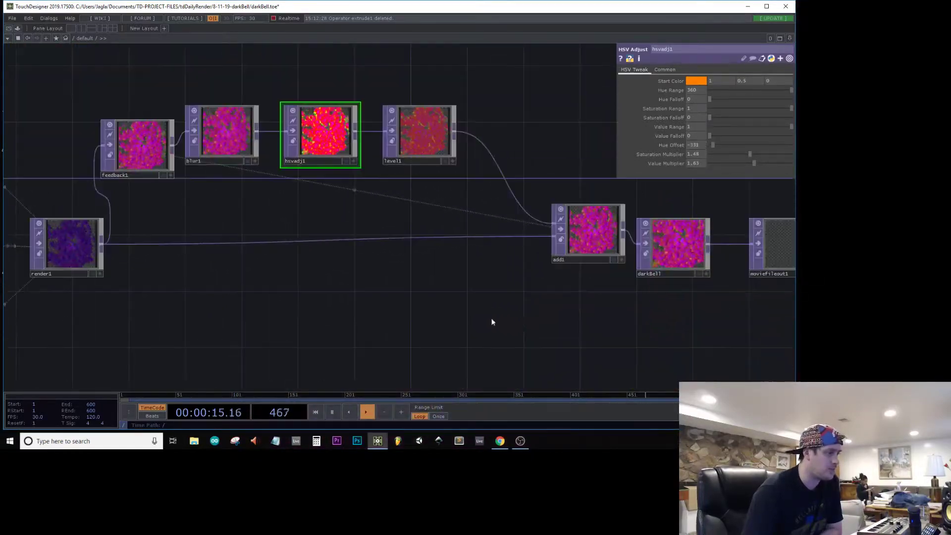
pyautogui.moveTo(492, 322); pyautogui.dragTo(357, 323)
pyautogui.moveTo(524, 285); pyautogui.dragTo(644, 232)
pyautogui.click(650, 236)
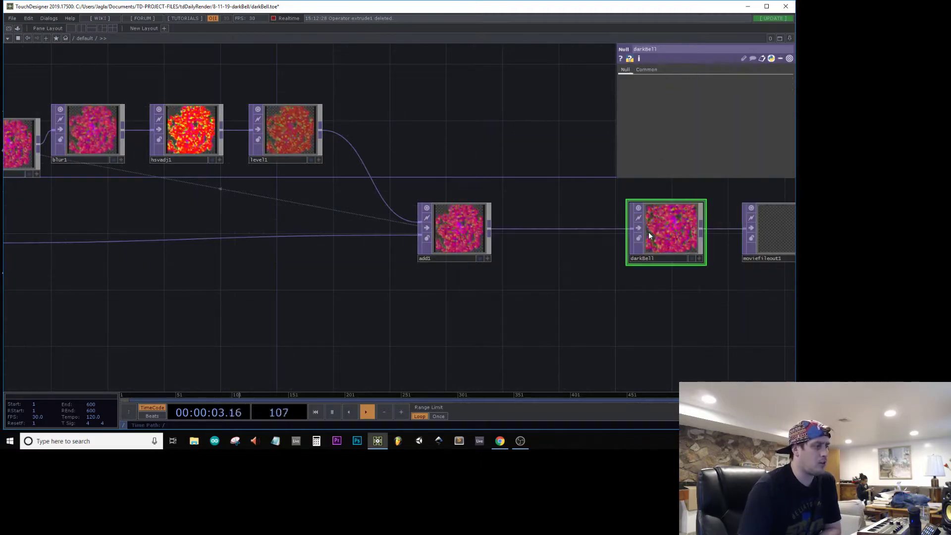
# Step: Examine the feedback colours up close in the darkBell output and across the render chain
pyautogui.moveTo(535, 309); pyautogui.dragTo(414, 275)
pyautogui.moveTo(453, 237); pyautogui.dragTo(459, 247)
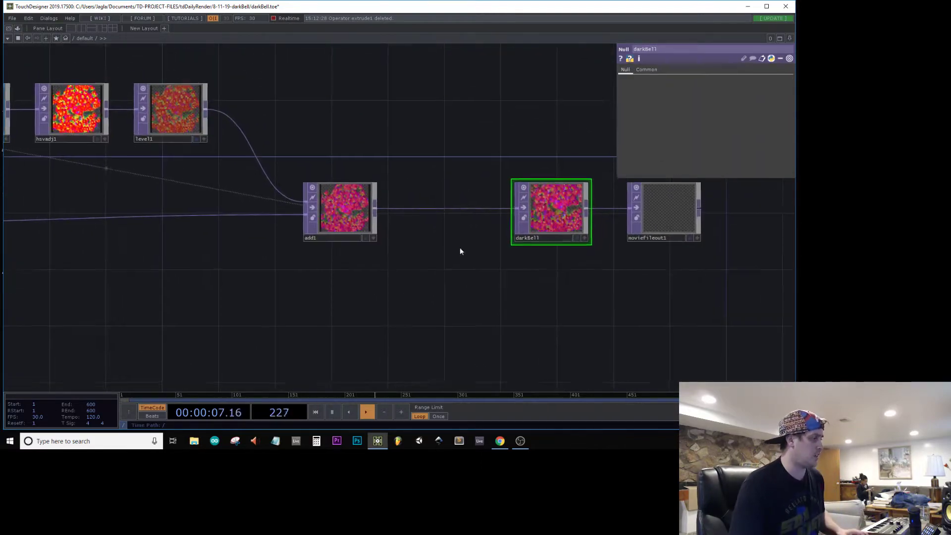
pyautogui.scroll(6, 555, 202)
pyautogui.scroll(3, 555, 203)
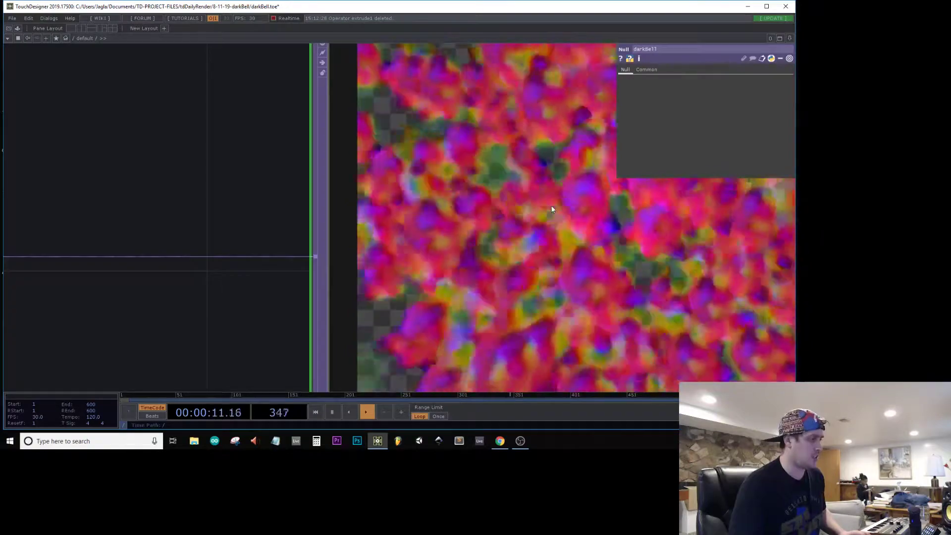
pyautogui.scroll(-8, 550, 206)
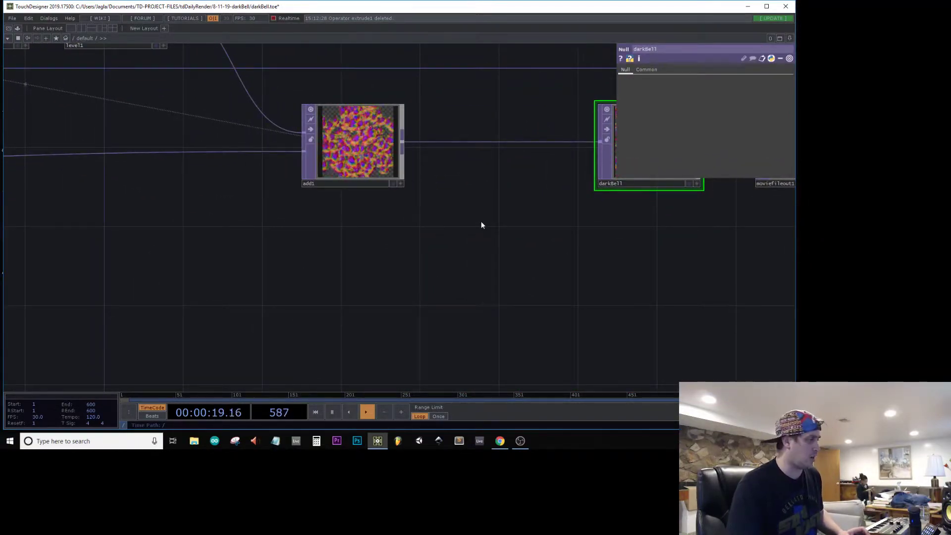
pyautogui.scroll(6, 350, 161)
pyautogui.scroll(-10, 313, 97)
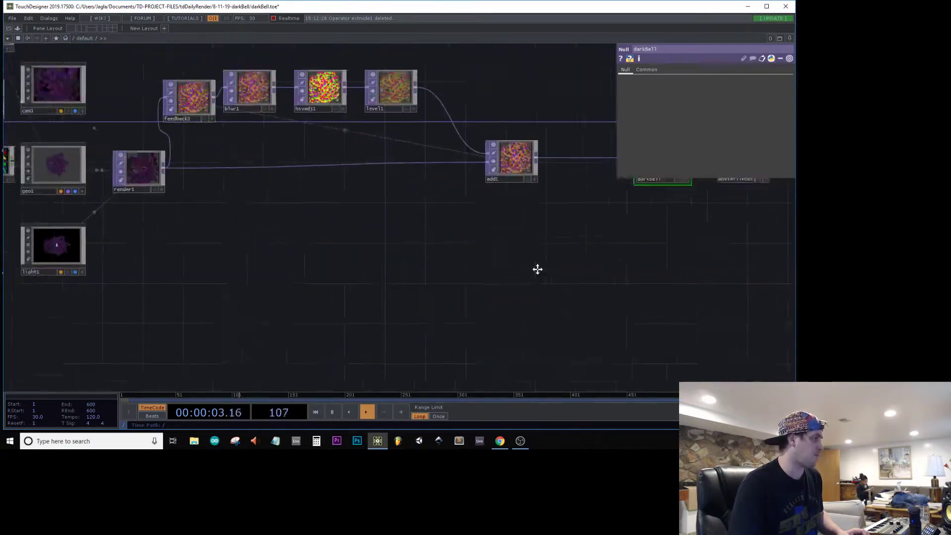
# Step: Adjust the birth and life expectancy values of particle1
pyautogui.scroll(6, 163, 236)
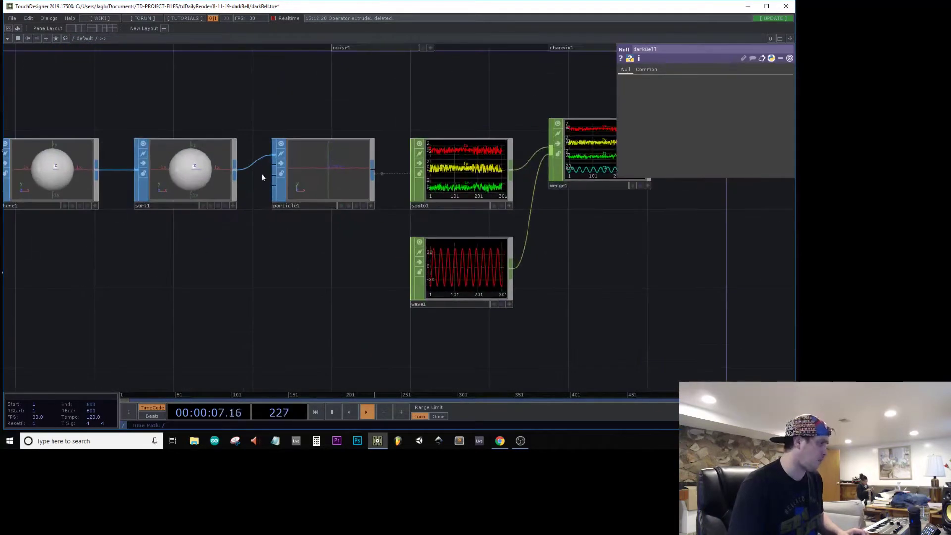
pyautogui.click(297, 179)
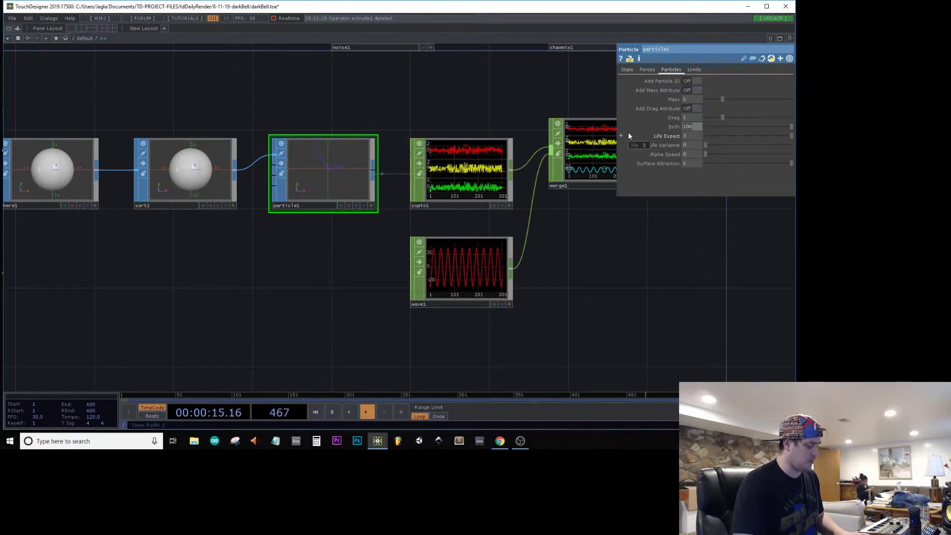
pyautogui.write('23')
pyautogui.press('Return')
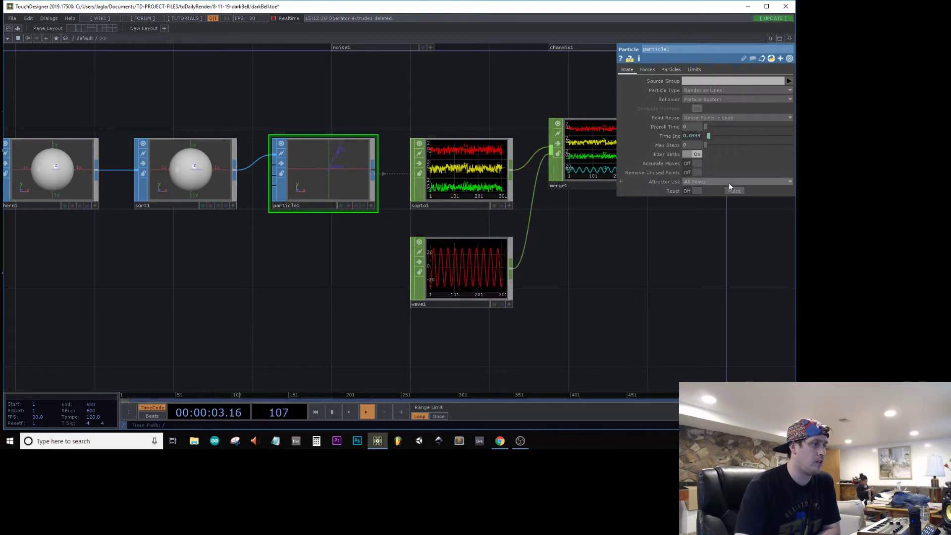
# Step: Examine the particle, render and feedback chain, inspecting the darkBell output's colours and transparency up close
pyautogui.moveTo(556, 282); pyautogui.dragTo(346, 303)
pyautogui.scroll(-5, 590, 282)
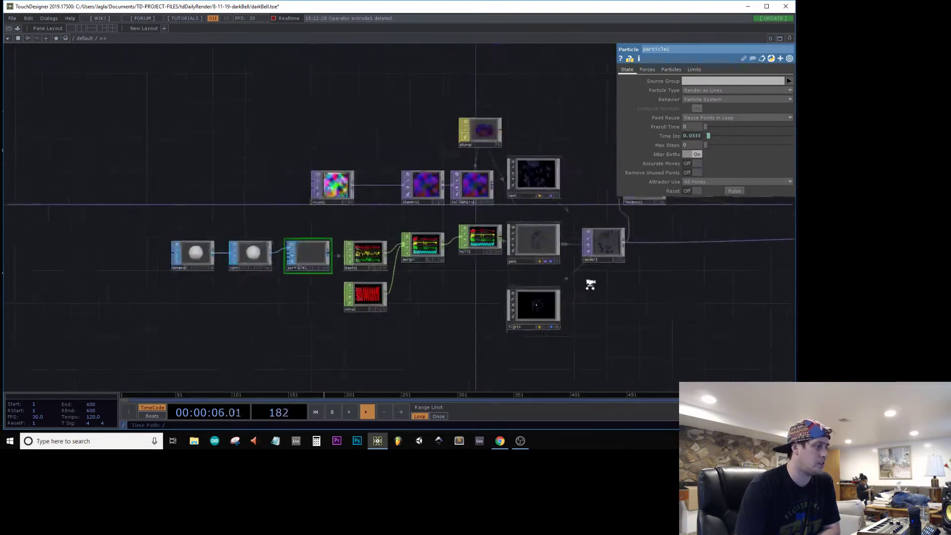
pyautogui.moveTo(433, 309); pyautogui.dragTo(64, 351)
pyautogui.scroll(10, 601, 283)
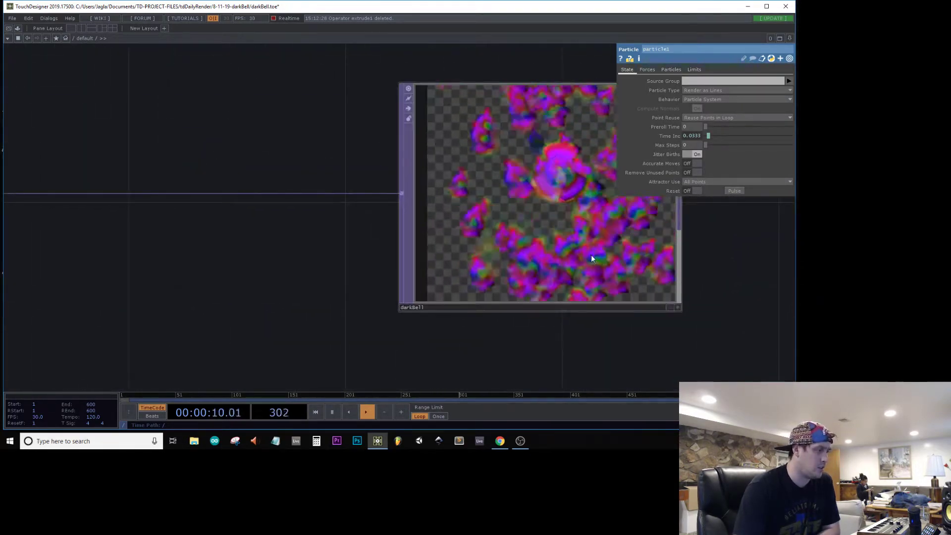
pyautogui.scroll(-10, 590, 251)
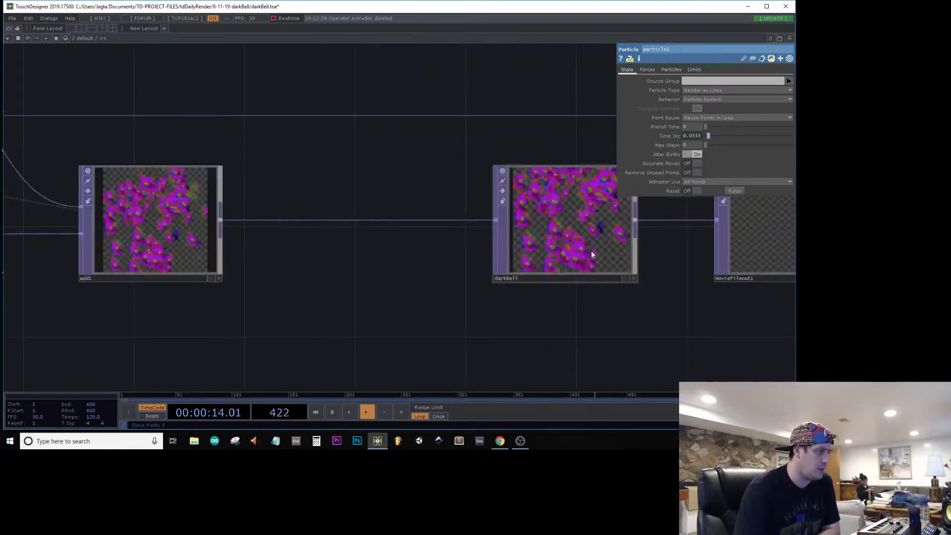
pyautogui.click(591, 250)
pyautogui.scroll(10, 589, 251)
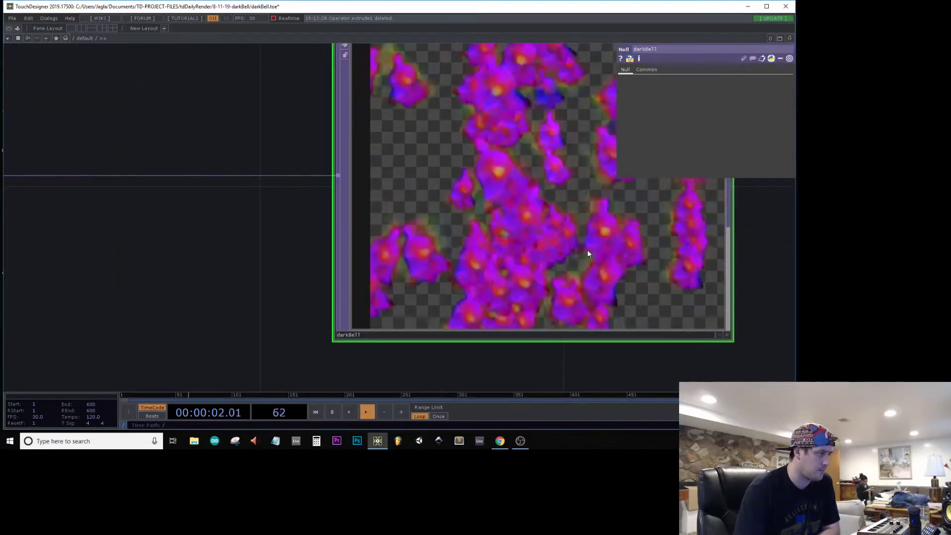
pyautogui.scroll(-8, 589, 253)
pyautogui.scroll(-3, 589, 254)
pyautogui.scroll(6, 587, 251)
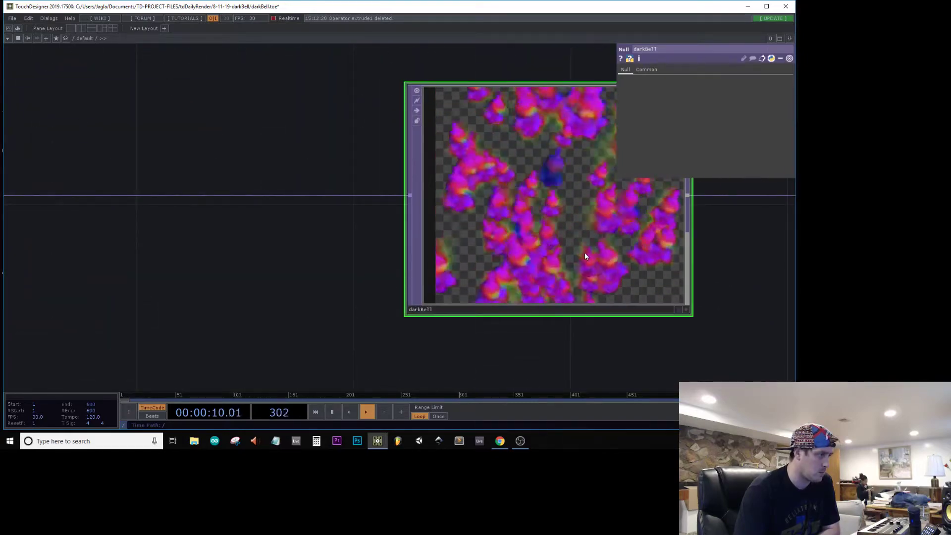
pyautogui.scroll(-6, 578, 261)
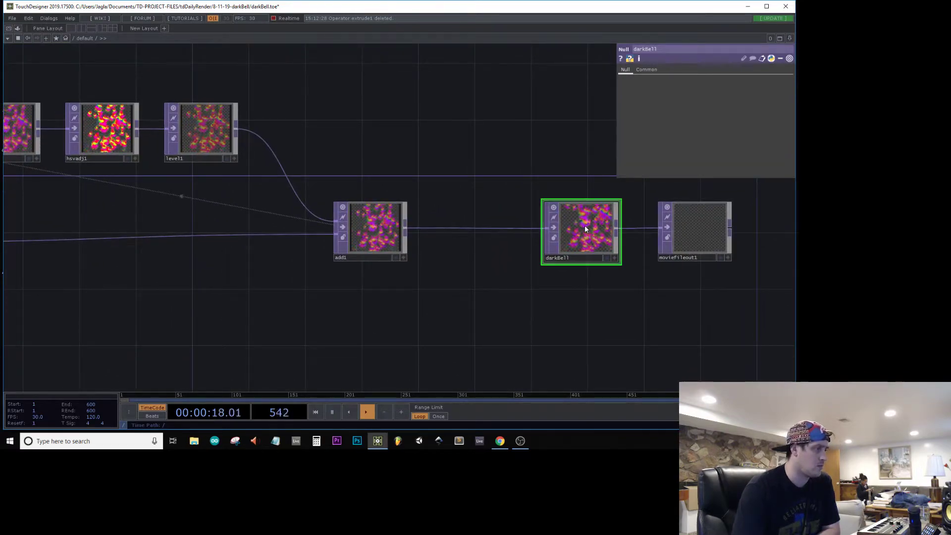
pyautogui.scroll(7, 585, 225)
pyautogui.scroll(-6, 585, 225)
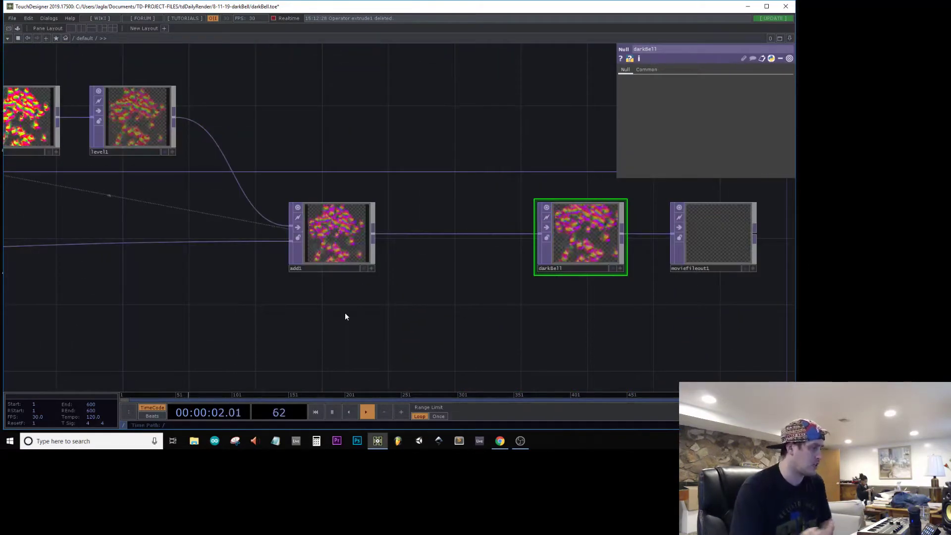
# Step: Add a black Constant TOP below add1 with its resolution set to 1080 by 1080
pyautogui.press('Tab')
pyautogui.write('cons')
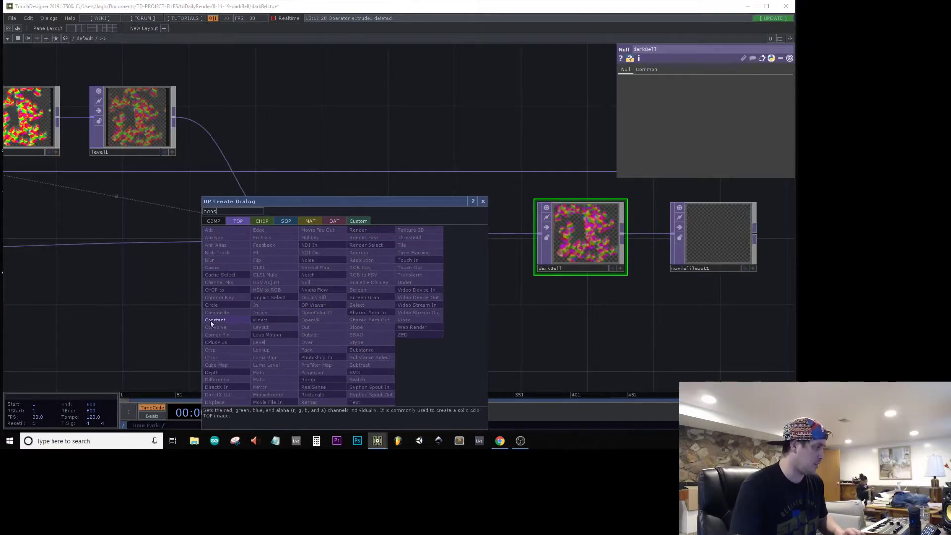
pyautogui.click(210, 320)
pyautogui.click(347, 326)
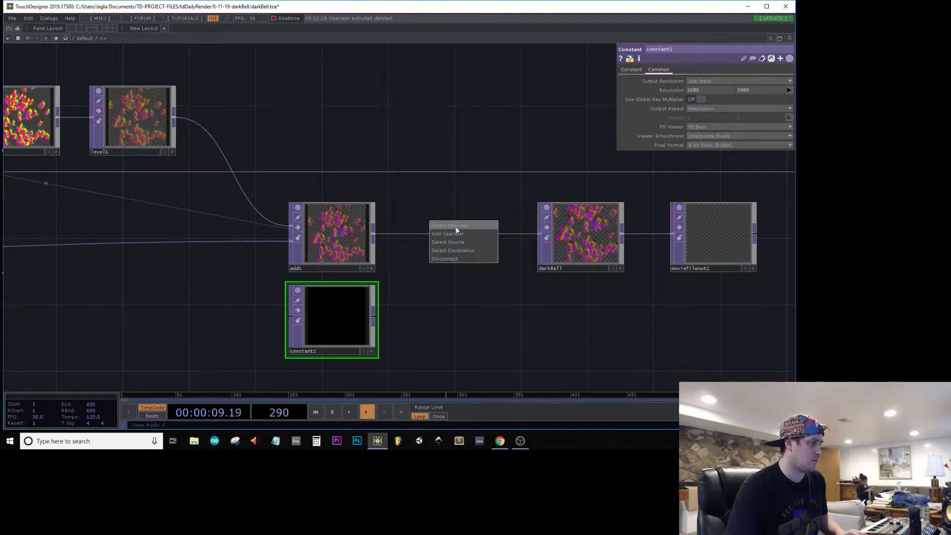
# Step: Insert an Over TOP between add1 and darkBell and connect constant1 to its second input as the background
pyautogui.click(456, 227)
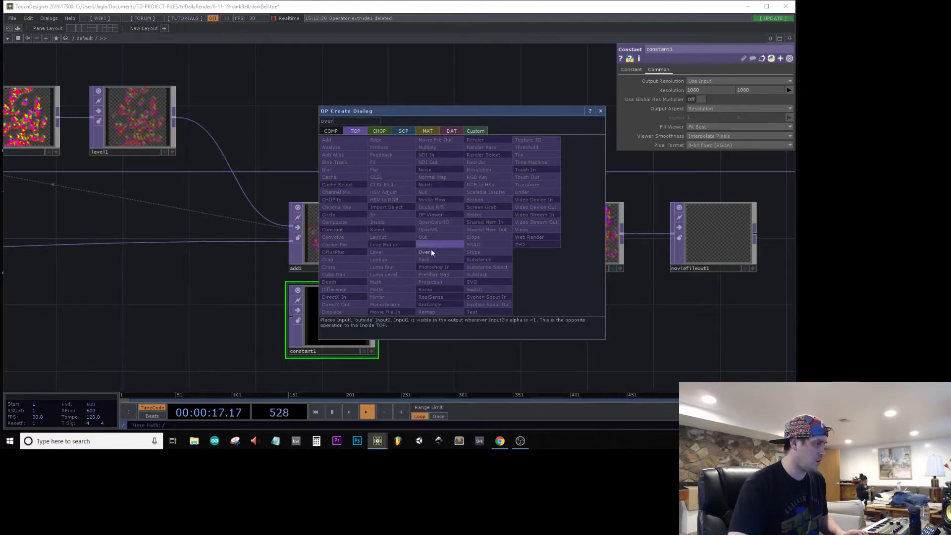
pyautogui.click(425, 252)
pyautogui.click(444, 244)
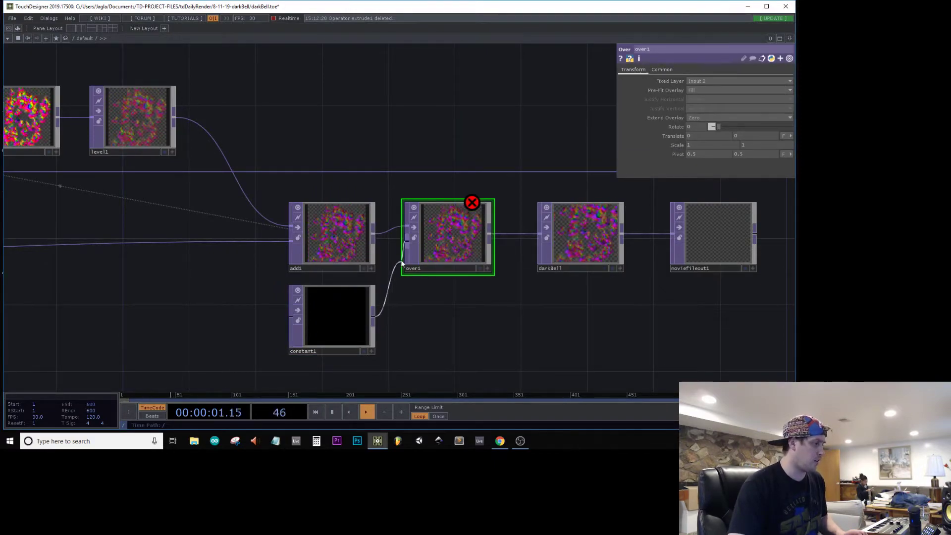
# Step: Open darkBell in a separate viewer window, shrink it, and place it over the network beside the parameters
pyautogui.rightClick(579, 242)
pyautogui.click(604, 275)
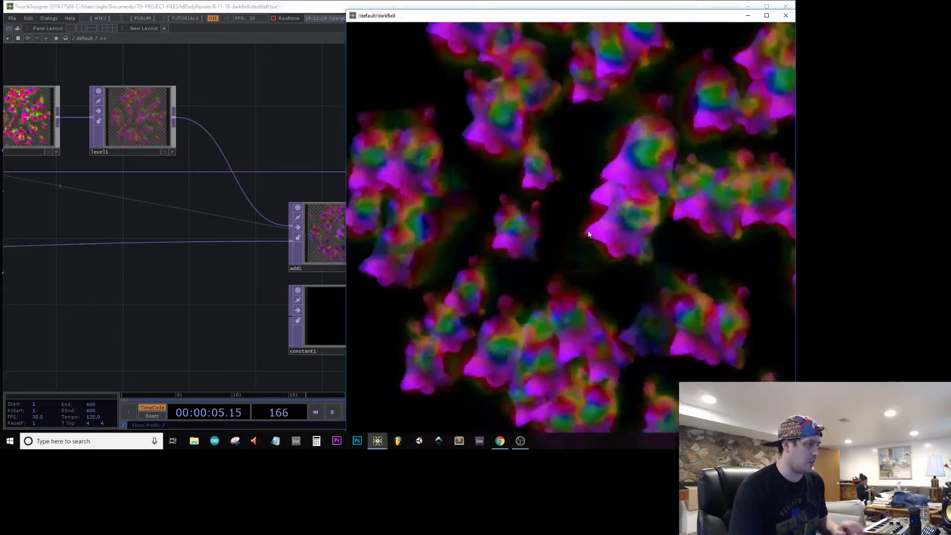
pyautogui.moveTo(577, 18); pyautogui.dragTo(450, 231)
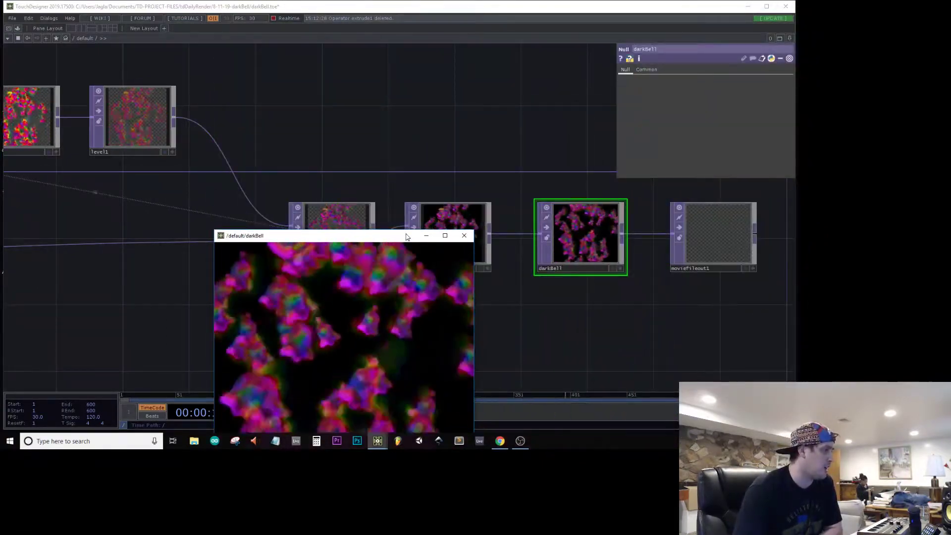
pyautogui.moveTo(391, 239); pyautogui.dragTo(546, 75)
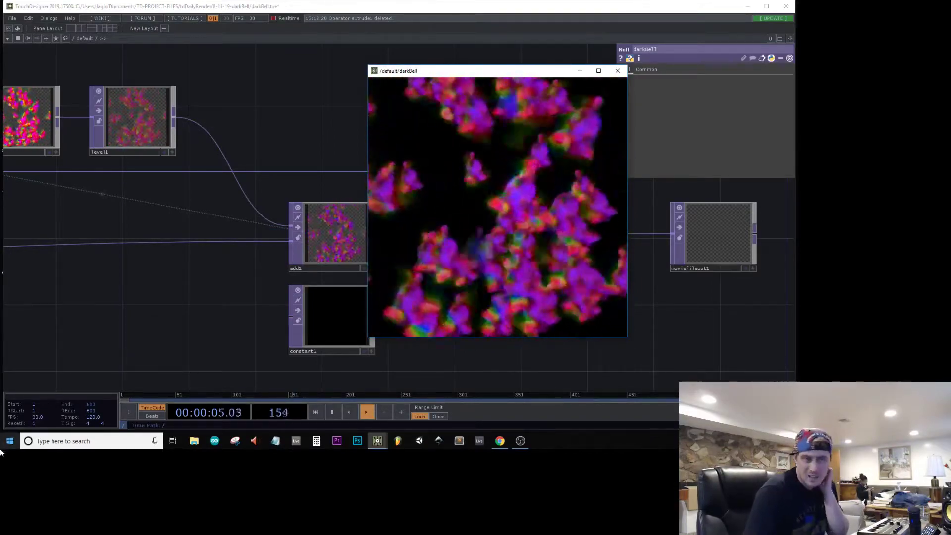
# Step: Set hsvadj1's hue offset to about -6 and its saturation multiplier to about 1.64
pyautogui.moveTo(126, 201); pyautogui.dragTo(331, 261)
pyautogui.click(208, 182)
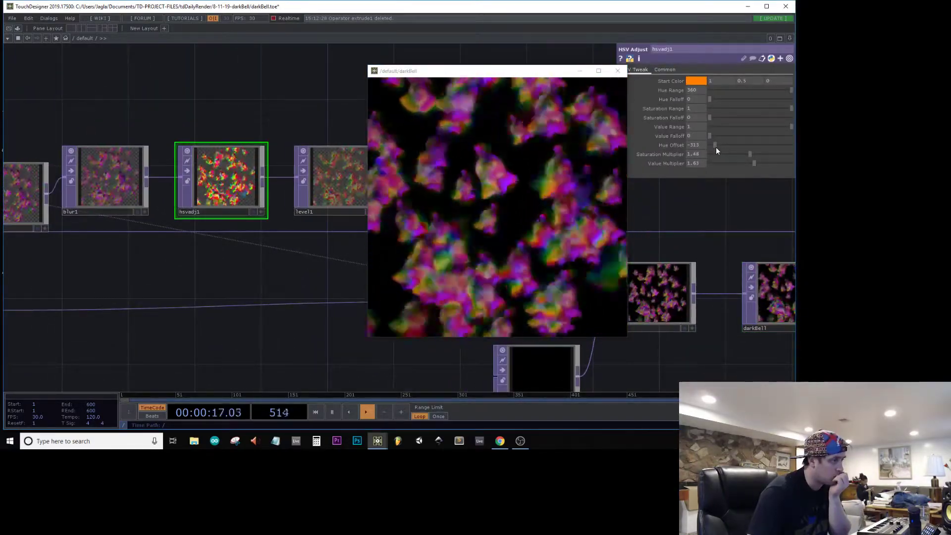
pyautogui.moveTo(714, 144); pyautogui.dragTo(751, 165)
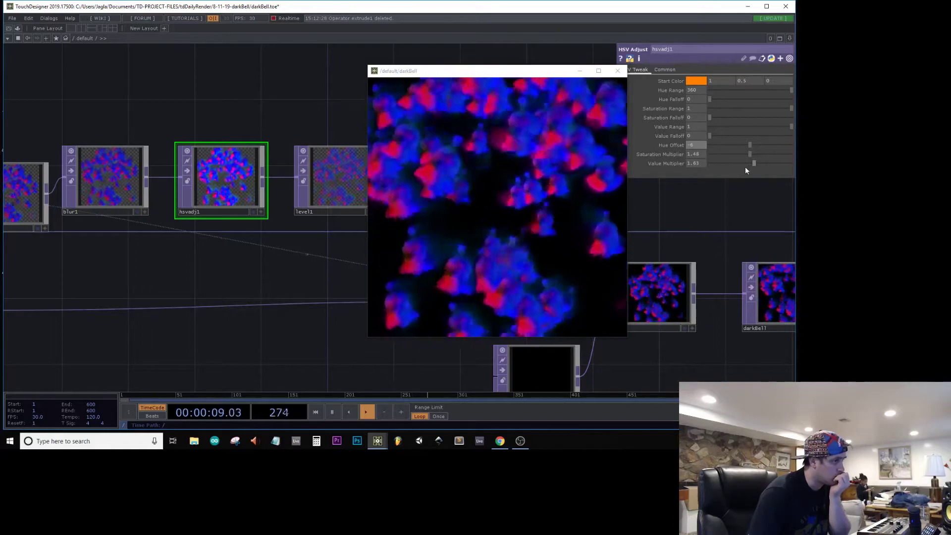
pyautogui.moveTo(753, 156); pyautogui.dragTo(756, 156)
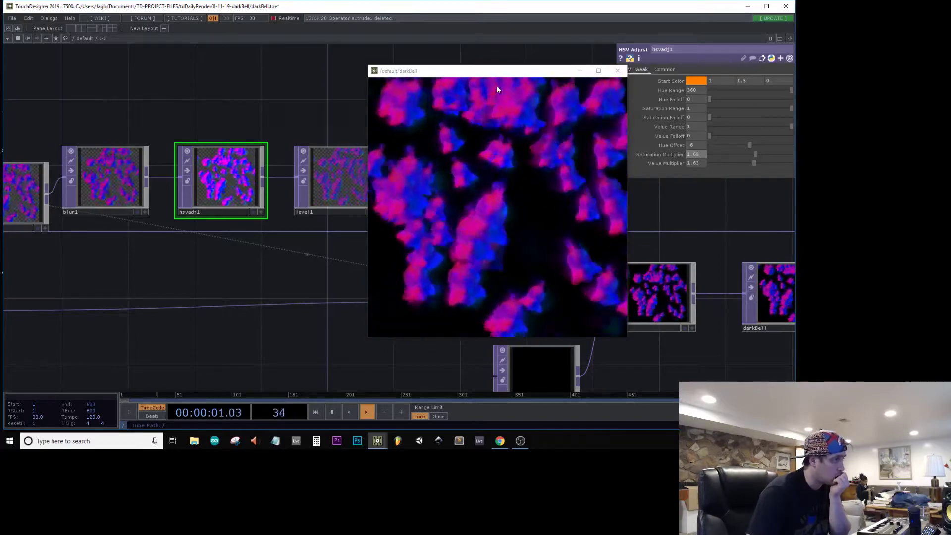
# Step: Raise level1's opacity to about 0.569 while watching the darkBell viewer, and close the viewer window
pyautogui.moveTo(495, 71); pyautogui.dragTo(511, 123)
pyautogui.click(317, 180)
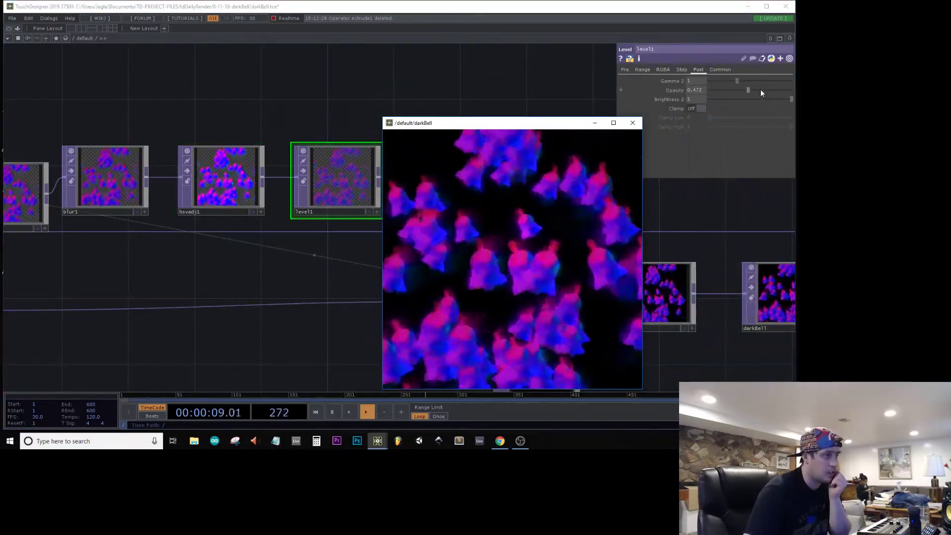
pyautogui.moveTo(760, 89); pyautogui.dragTo(757, 90)
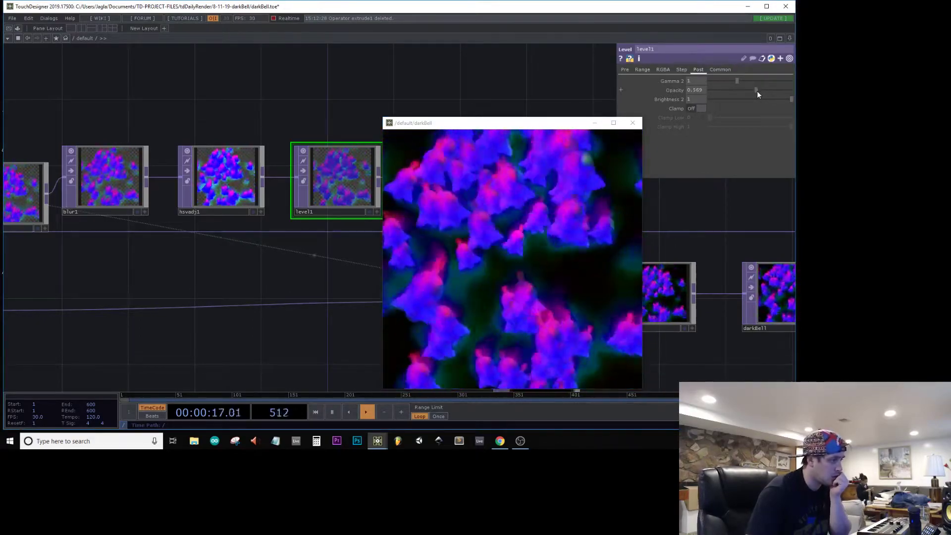
pyautogui.click(632, 123)
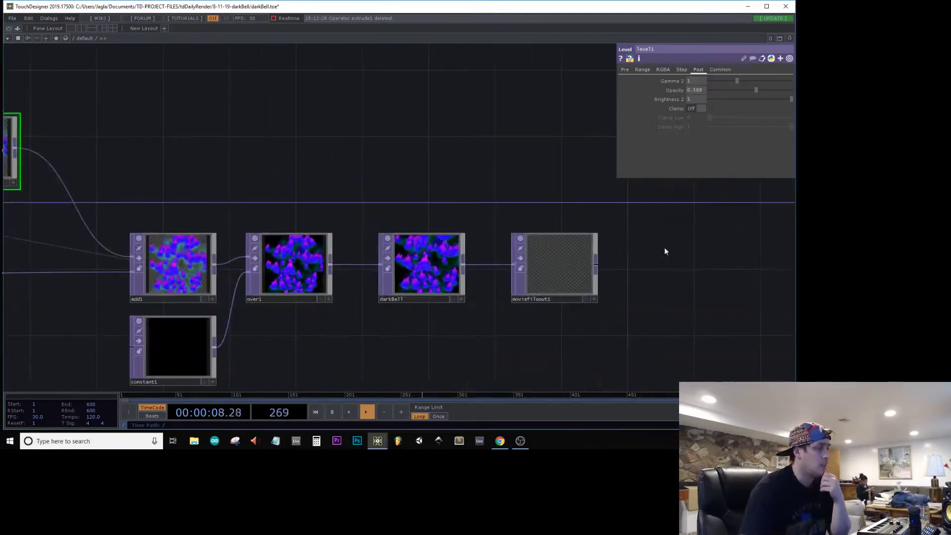
# Step: Save the darkBell output as a PNG image in the dailyImages folder, dated 8-11-19 and named darkBell1
pyautogui.click(557, 264)
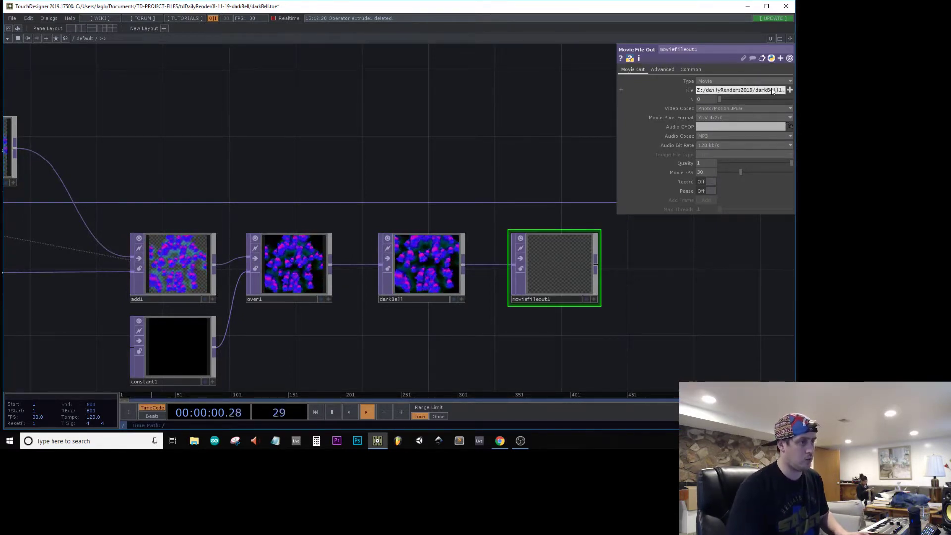
pyautogui.scroll(5, 469, 300)
pyautogui.scroll(-5, 316, 256)
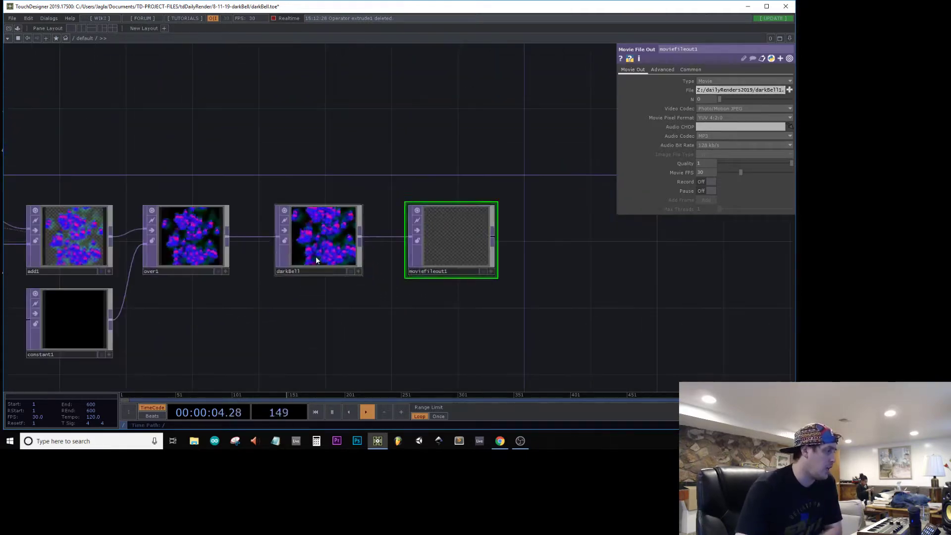
pyautogui.rightClick(316, 257)
pyautogui.click(324, 269)
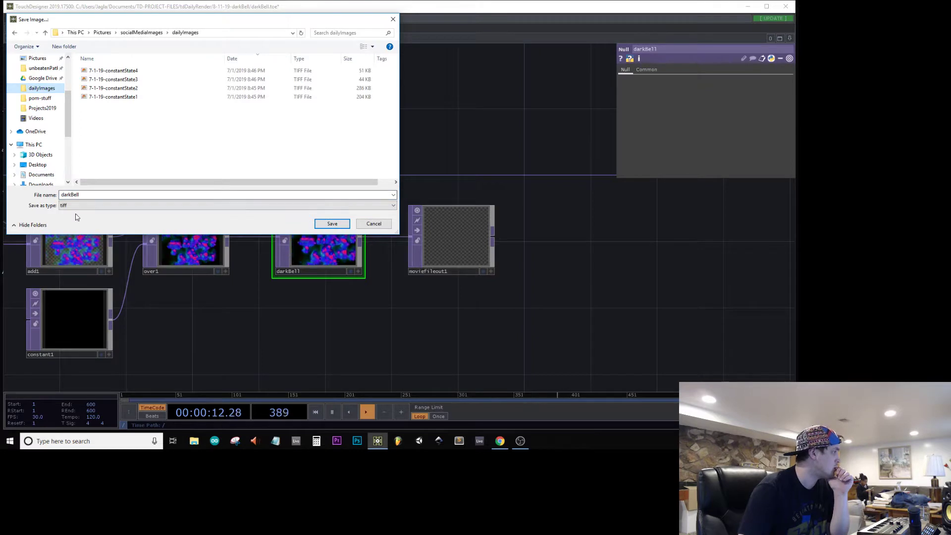
pyautogui.click(89, 206)
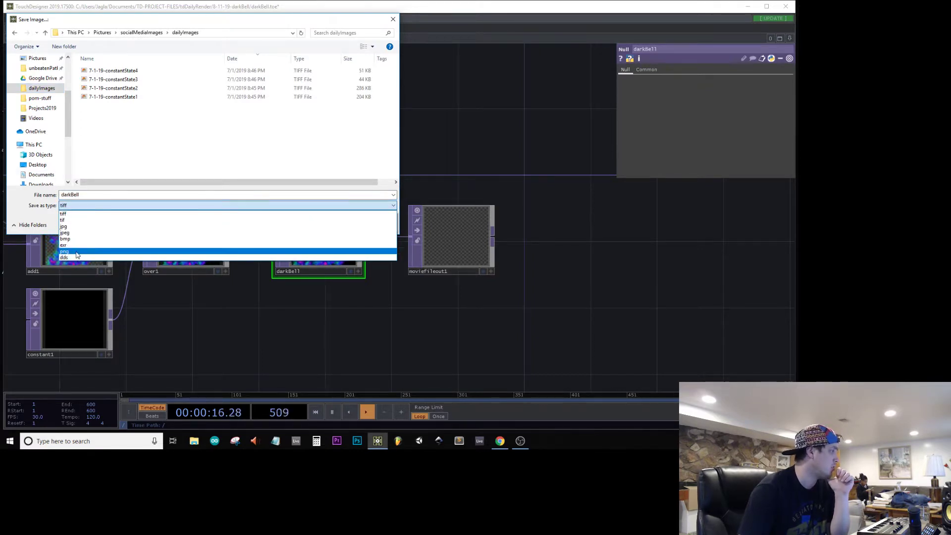
pyautogui.click(77, 252)
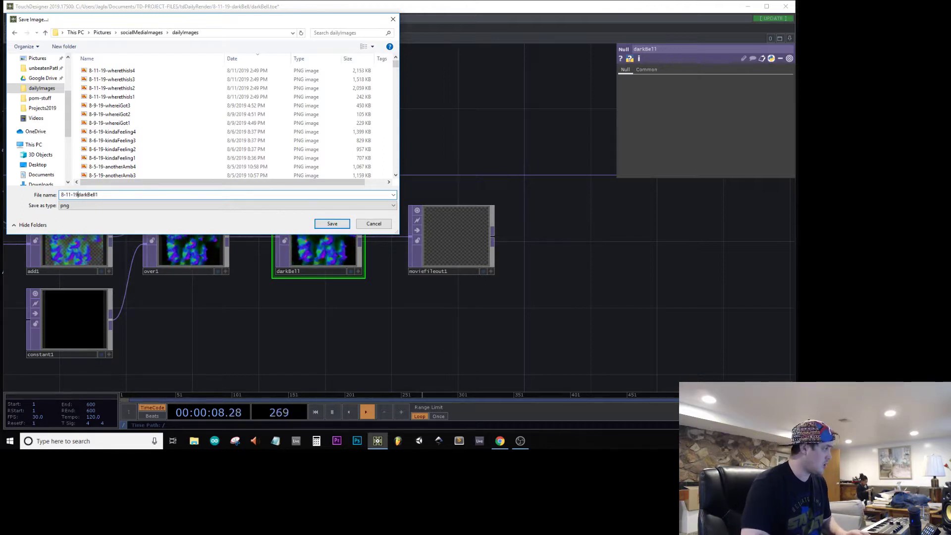
pyautogui.press('Return')
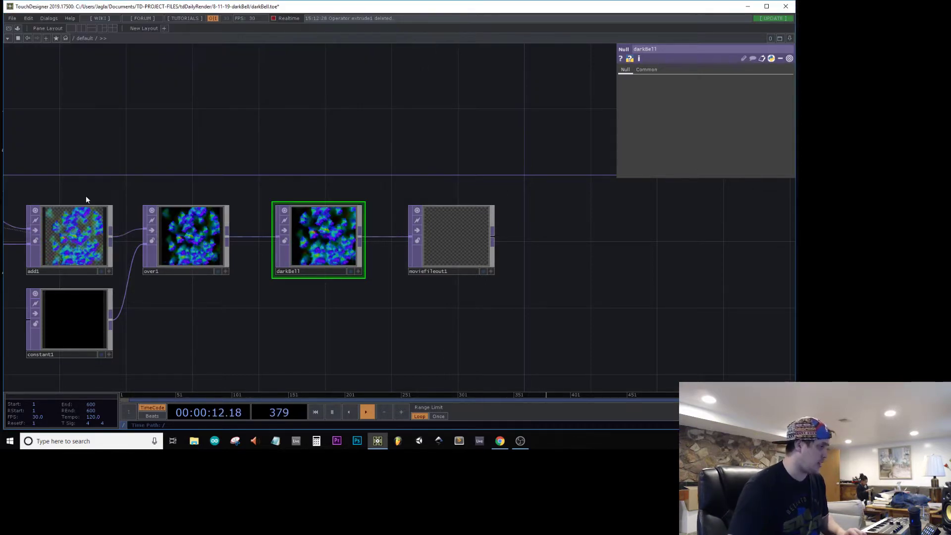
# Step: Record the darkBell1 movie with moviefileout1, stop the recording, and change the output file name to darkBell2
pyautogui.click(441, 238)
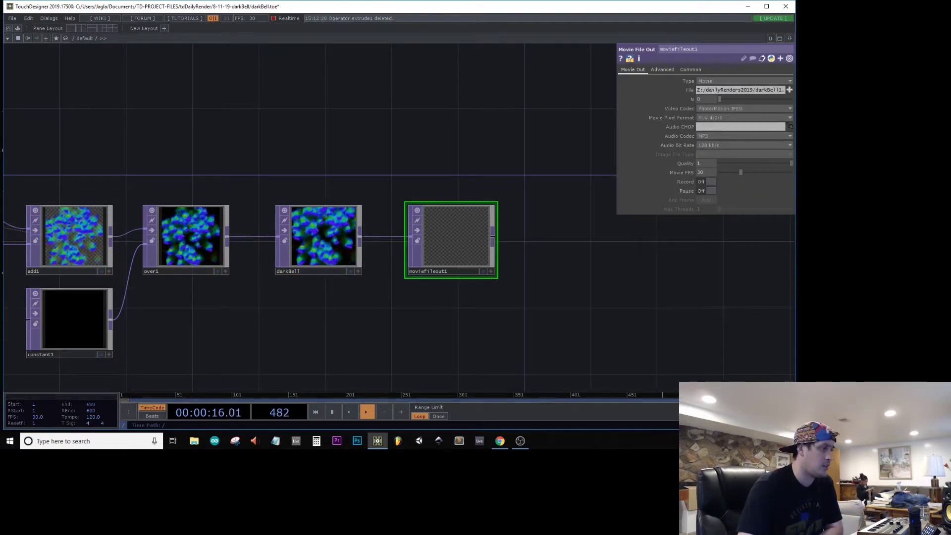
pyautogui.click(711, 181)
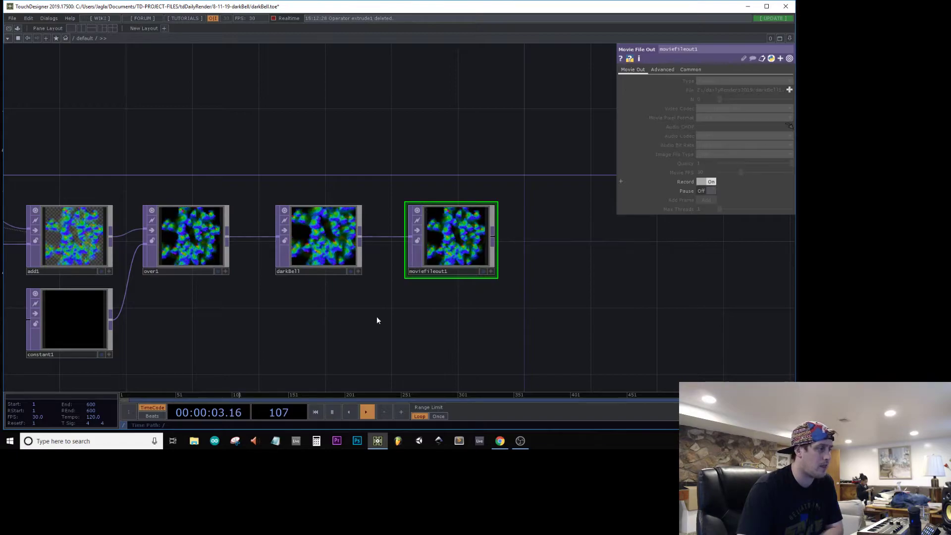
pyautogui.scroll(5, 451, 242)
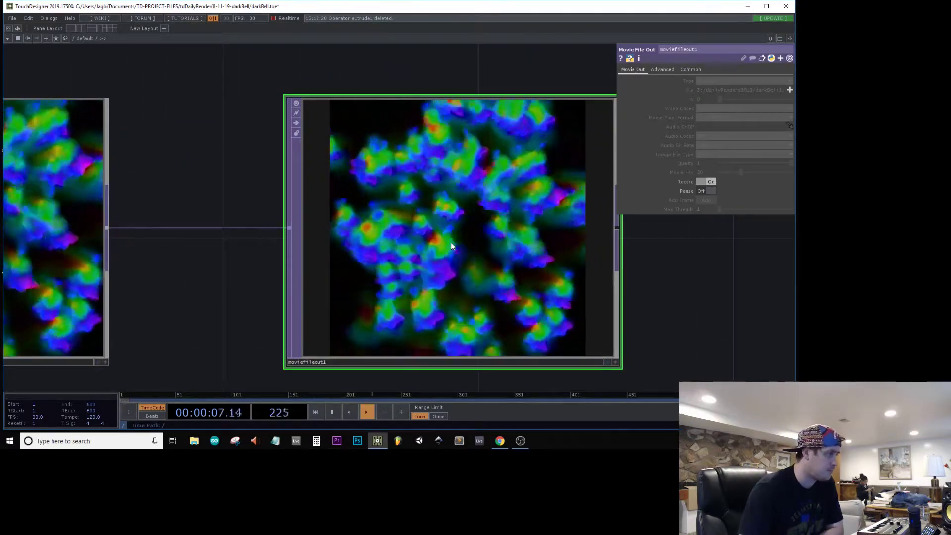
pyautogui.scroll(4, 451, 242)
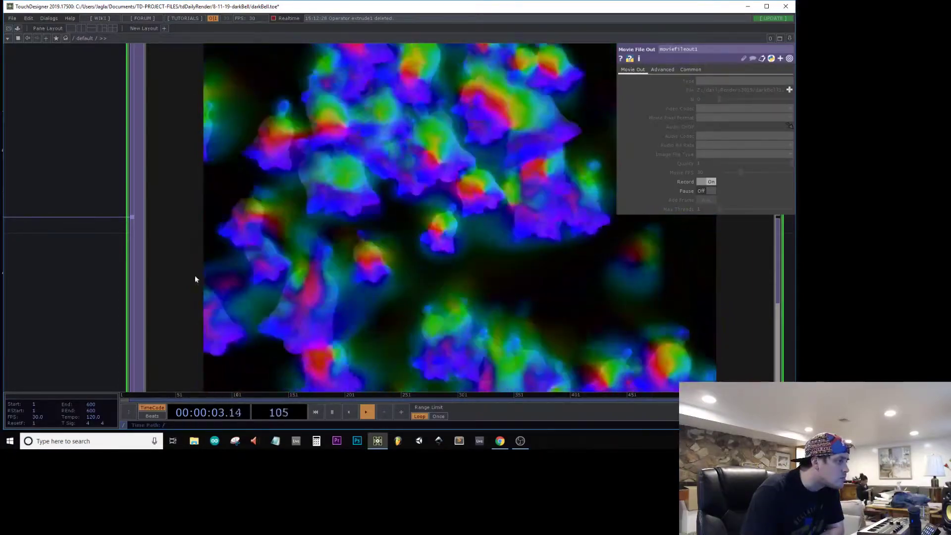
pyautogui.scroll(-6, 287, 225)
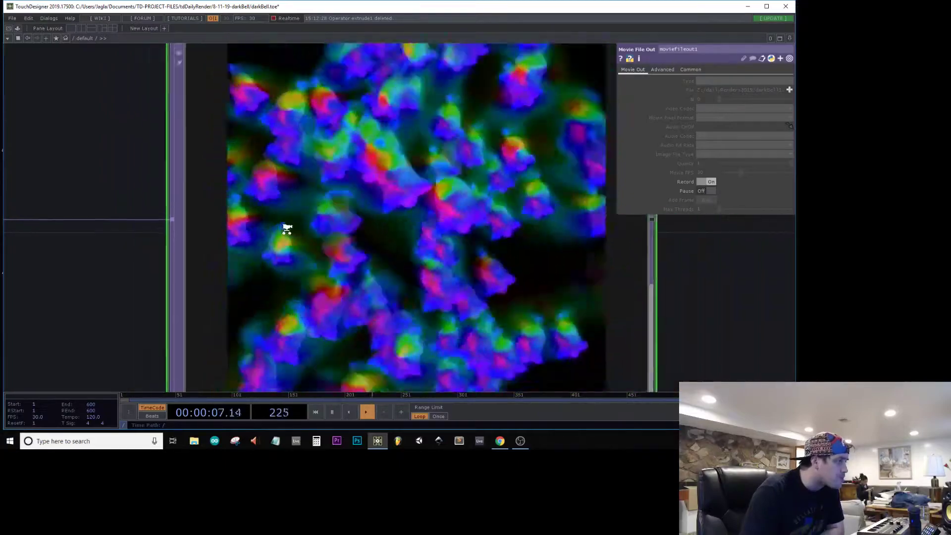
pyautogui.moveTo(439, 103); pyautogui.dragTo(583, 105)
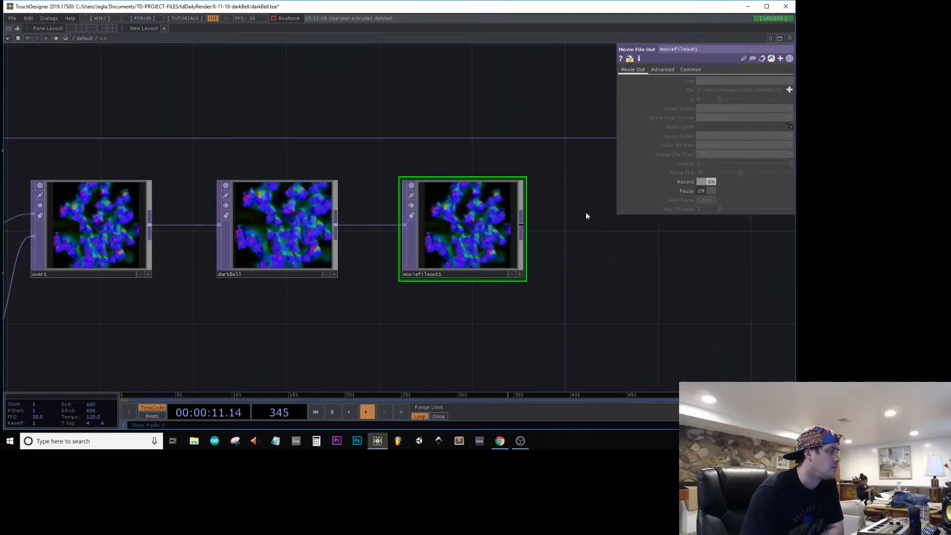
pyautogui.click(710, 182)
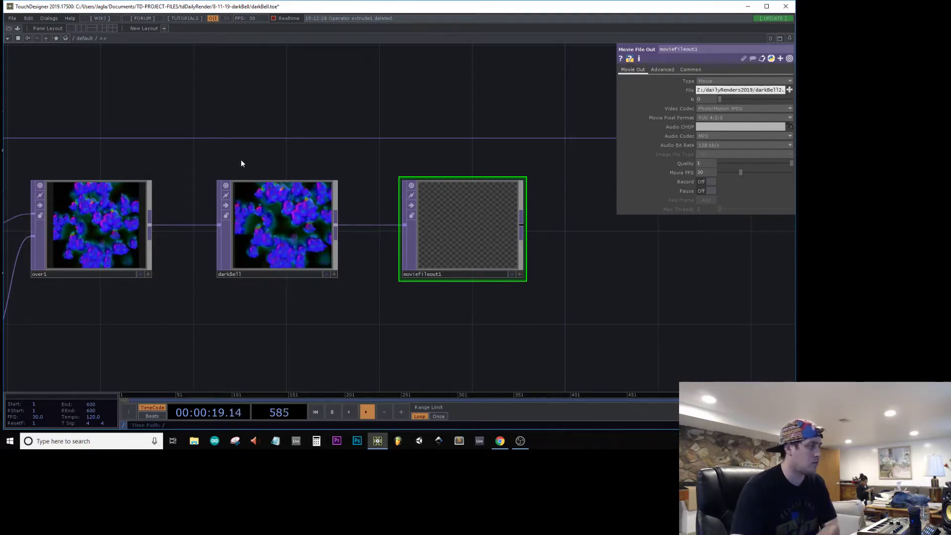
# Step: Shift hsvadj1's hue offset close to its negative extreme to give the bells a pink and magenta look
pyautogui.moveTo(199, 126); pyautogui.dragTo(584, 208)
pyautogui.scroll(-3, 584, 208)
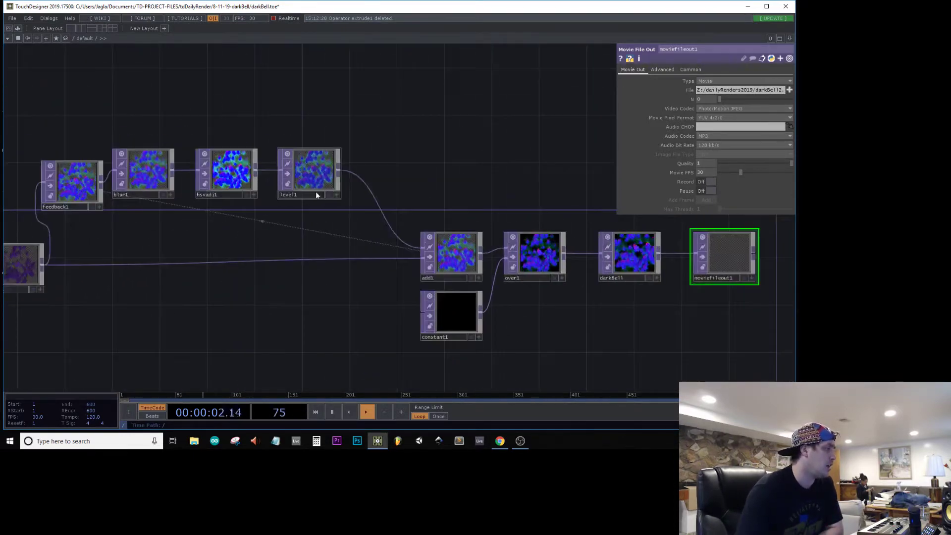
pyautogui.click(241, 181)
pyautogui.scroll(3, 241, 181)
pyautogui.moveTo(747, 141); pyautogui.dragTo(714, 147)
# Step: Save another still image of the darkBell output in its pink colour variation
pyautogui.moveTo(672, 253); pyautogui.dragTo(214, 172)
pyautogui.moveTo(633, 321); pyautogui.dragTo(515, 322)
pyautogui.click(614, 249)
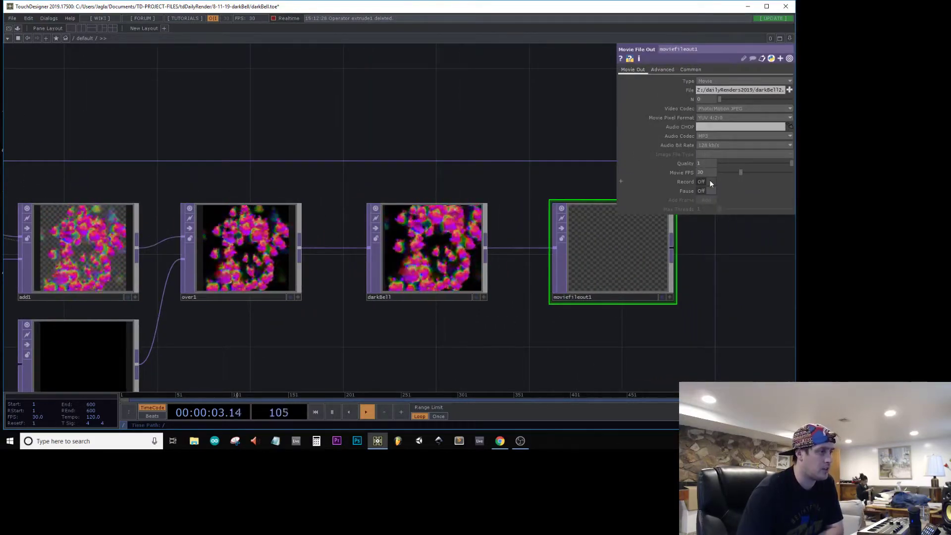
pyautogui.rightClick(446, 269)
pyautogui.click(463, 284)
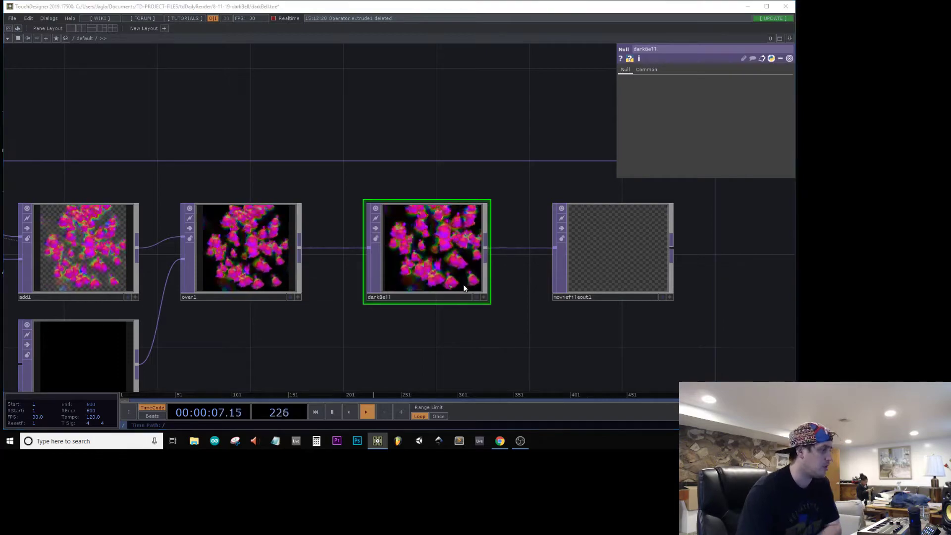
pyautogui.press('Return')
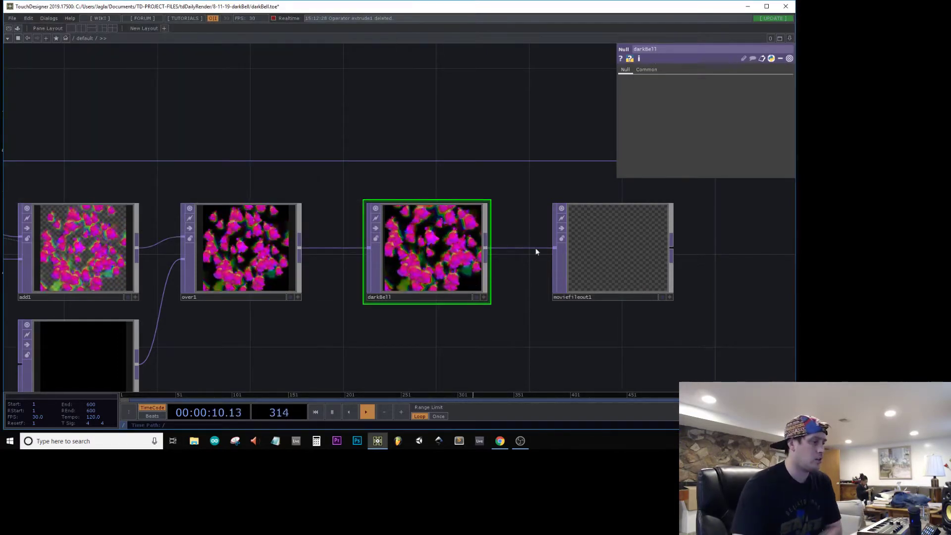
# Step: Start recording the darkBell2 movie with moviefileout1 and watch its output up close
pyautogui.click(614, 250)
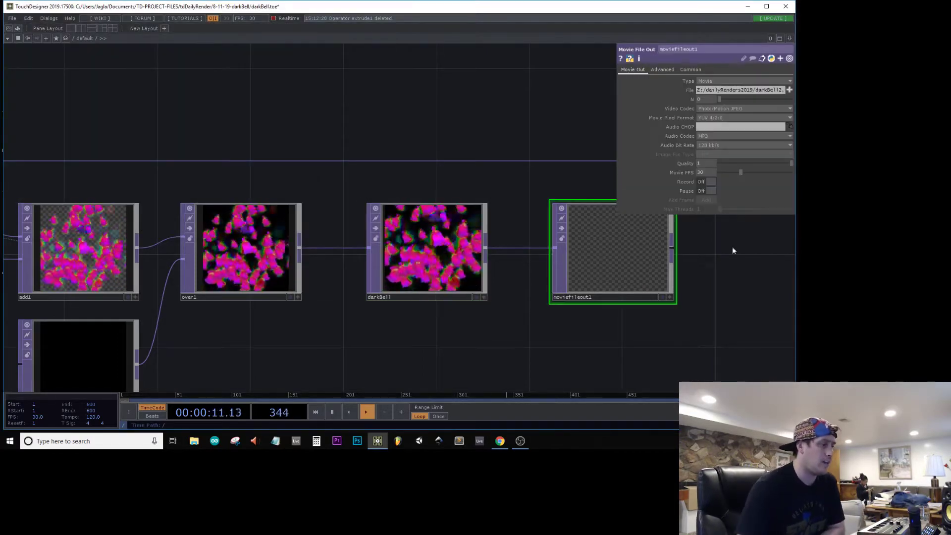
pyautogui.click(704, 181)
pyautogui.scroll(5, 629, 275)
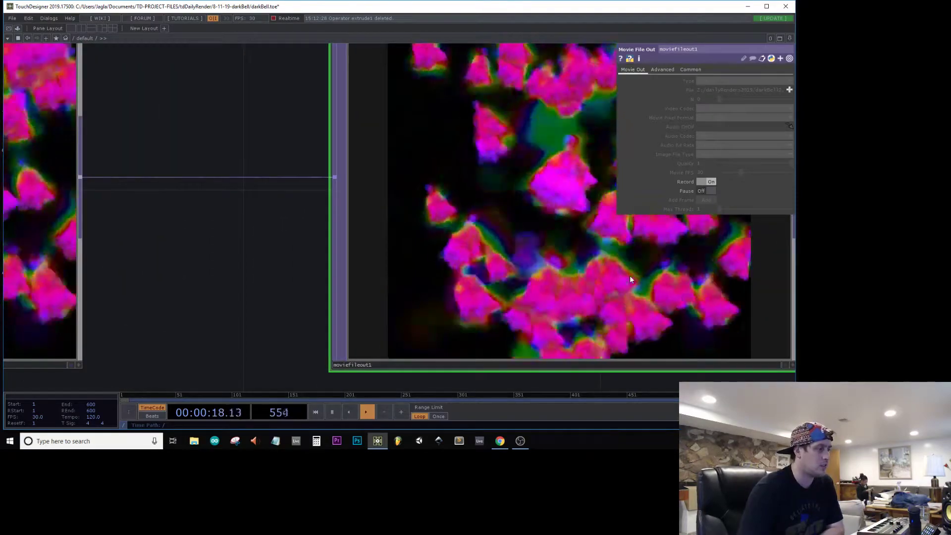
pyautogui.scroll(-5, 629, 275)
pyautogui.scroll(5, 564, 240)
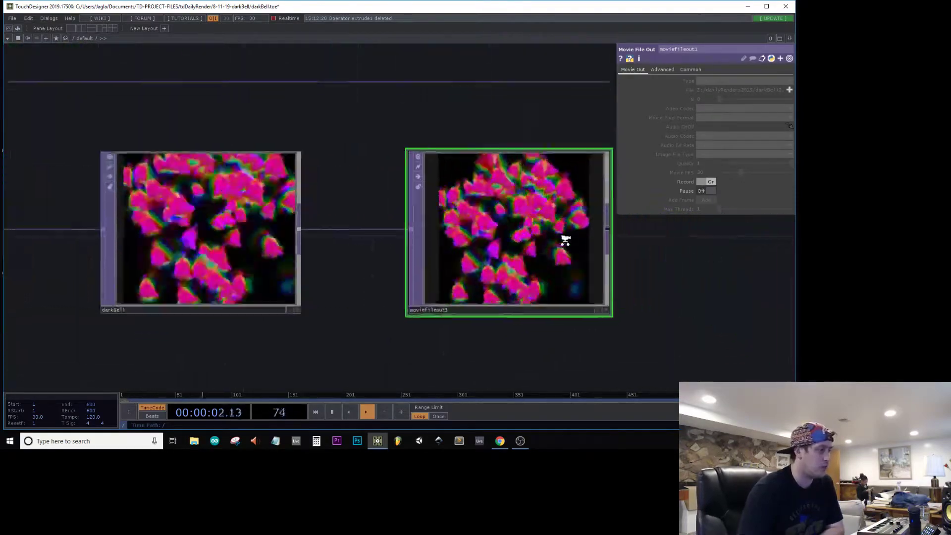
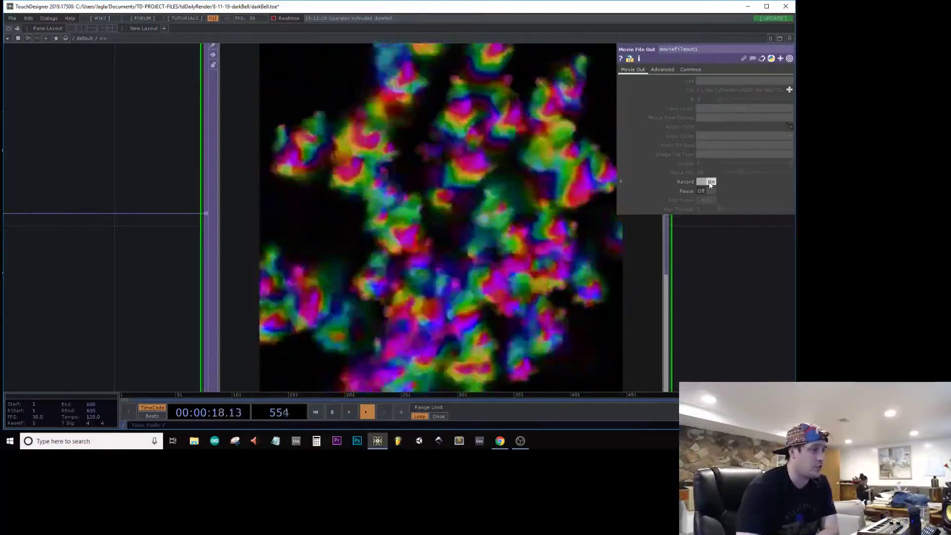
# Step: Stop the darkBell2 recording in moviefileout1 and change the output file name to darkBell3
pyautogui.click(708, 182)
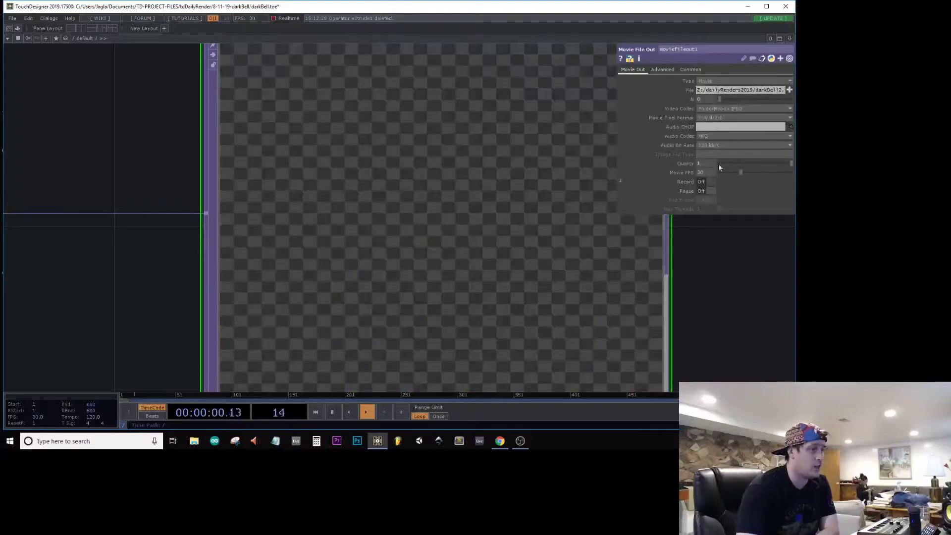
pyautogui.click(780, 90)
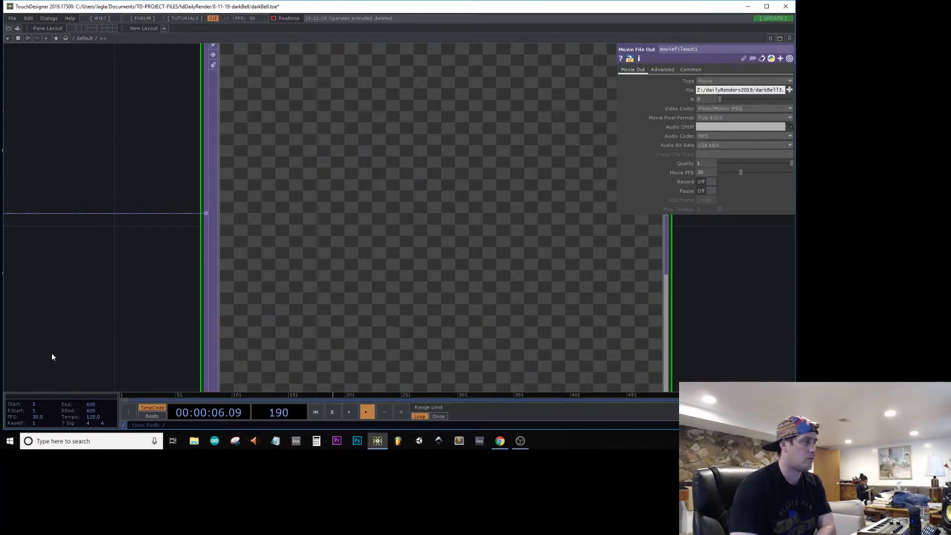
# Step: Move the hsvadj1 node slightly closer to blur1 in the feedback chain and show its parameters
pyautogui.scroll(-10, 129, 307)
pyautogui.moveTo(317, 174); pyautogui.dragTo(746, 124)
pyautogui.moveTo(347, 96); pyautogui.dragTo(690, 105)
pyautogui.moveTo(175, 185); pyautogui.dragTo(394, 220)
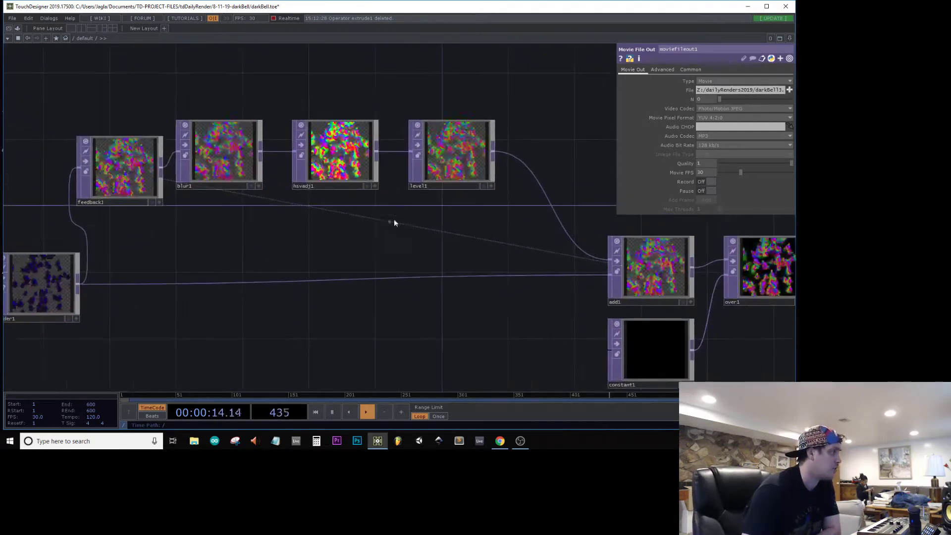
pyautogui.moveTo(357, 146)
pyautogui.mouseDown()
pyautogui.moveTo(341, 162)
pyautogui.moveTo(344, 154)
pyautogui.mouseUp()
pyautogui.click(345, 154)
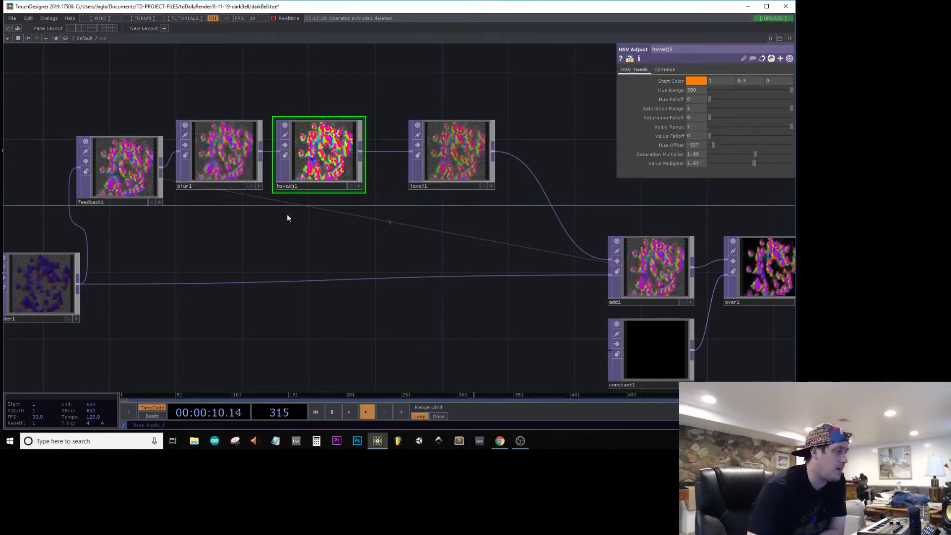
# Step: Set blur1's pre-shrink to 1 and check the result in the darkBell output
pyautogui.moveTo(185, 307); pyautogui.dragTo(284, 277)
pyautogui.click(317, 132)
pyautogui.scroll(6, 316, 132)
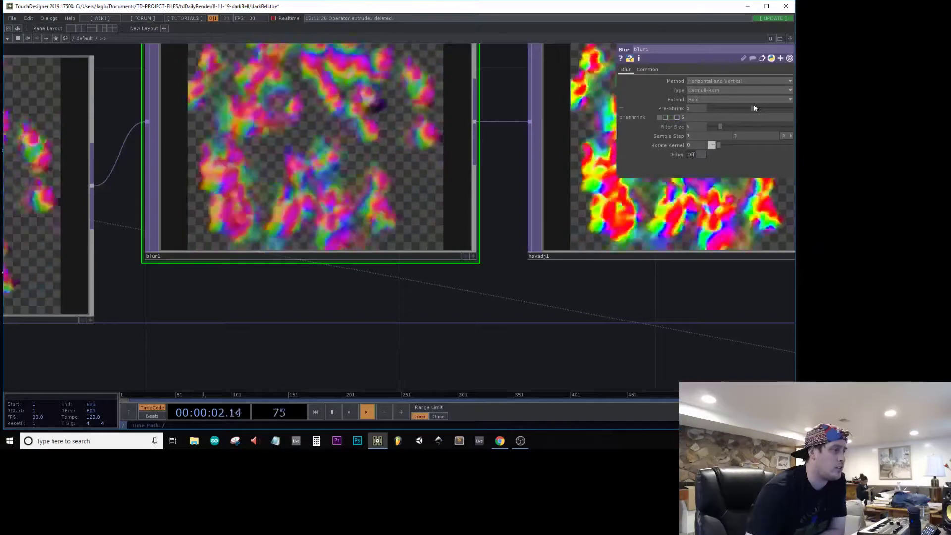
pyautogui.moveTo(754, 108); pyautogui.dragTo(623, 116)
pyautogui.scroll(-5, 389, 293)
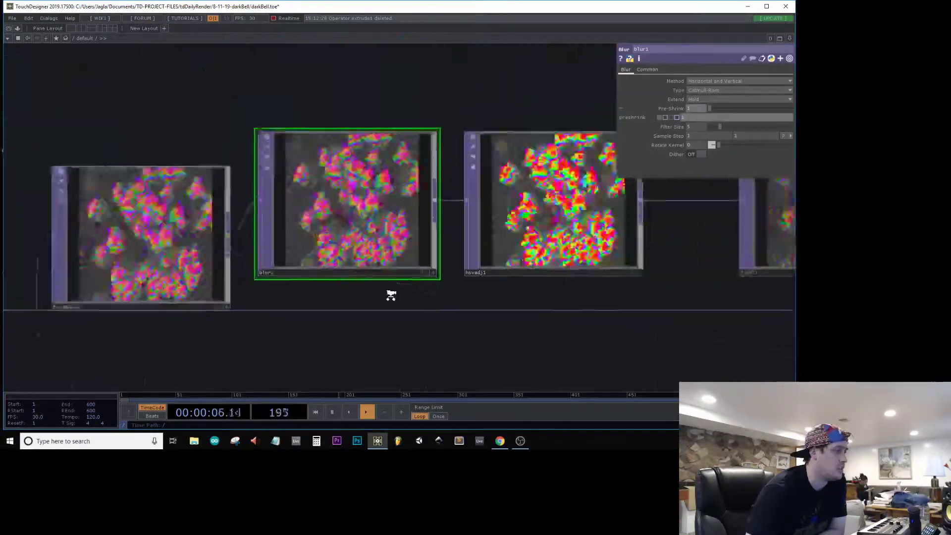
pyautogui.moveTo(595, 348); pyautogui.dragTo(363, 231)
pyautogui.moveTo(689, 338); pyautogui.dragTo(435, 340)
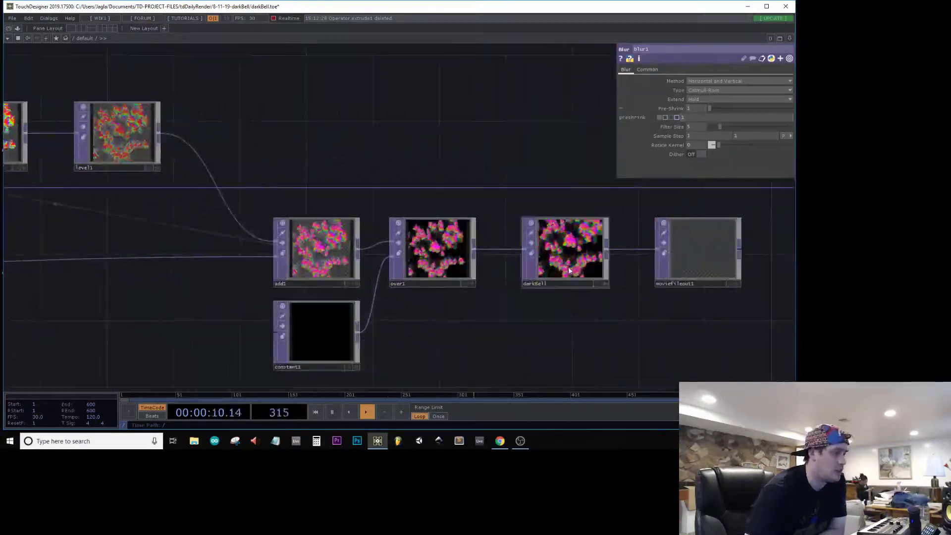
pyautogui.scroll(8, 577, 263)
pyautogui.scroll(-8, 577, 262)
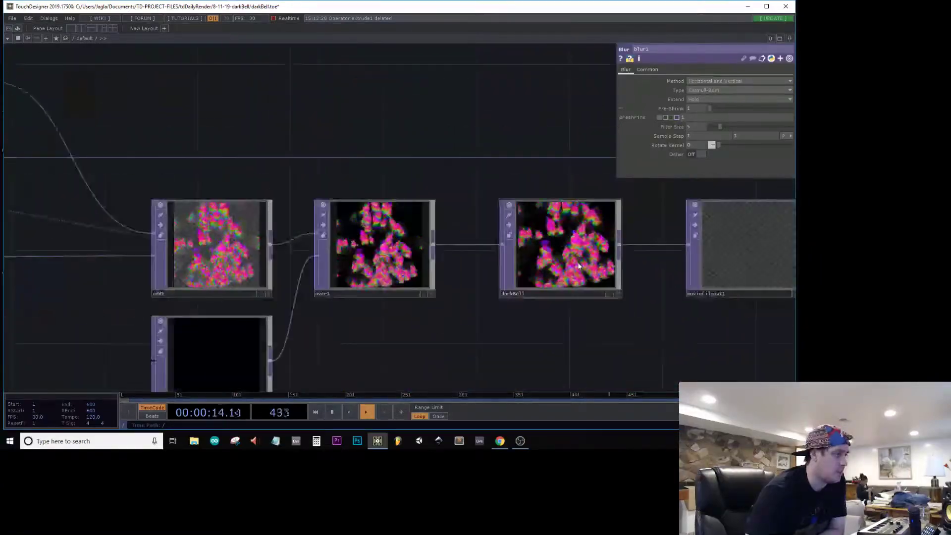
pyautogui.scroll(-3, 366, 108)
# Step: Set hsvadj1's hue offset to -360, saturation multiplier to 2.44 and value multiplier to 1.27 for a blue and red look
pyautogui.moveTo(342, 121); pyautogui.dragTo(543, 154)
pyautogui.scroll(-2, 544, 154)
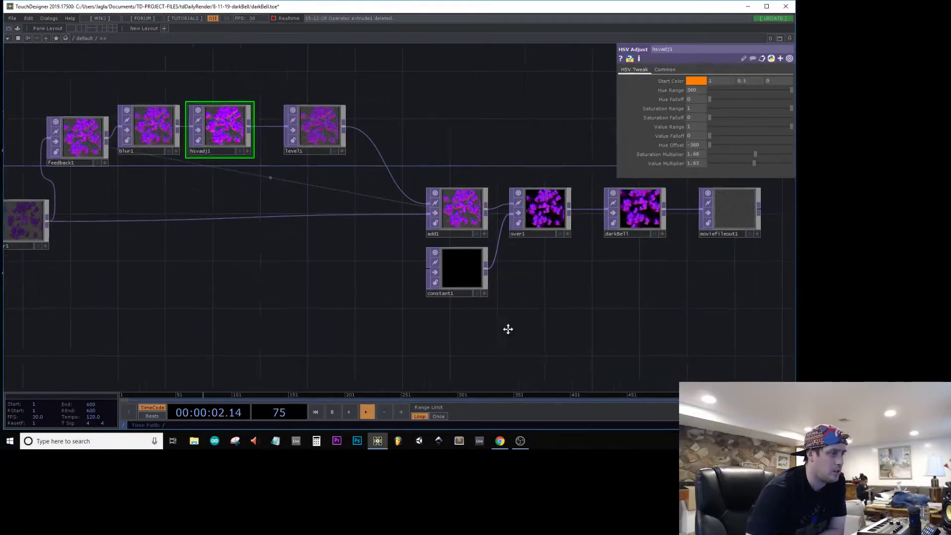
pyautogui.scroll(6, 516, 184)
pyautogui.scroll(3, 410, 359)
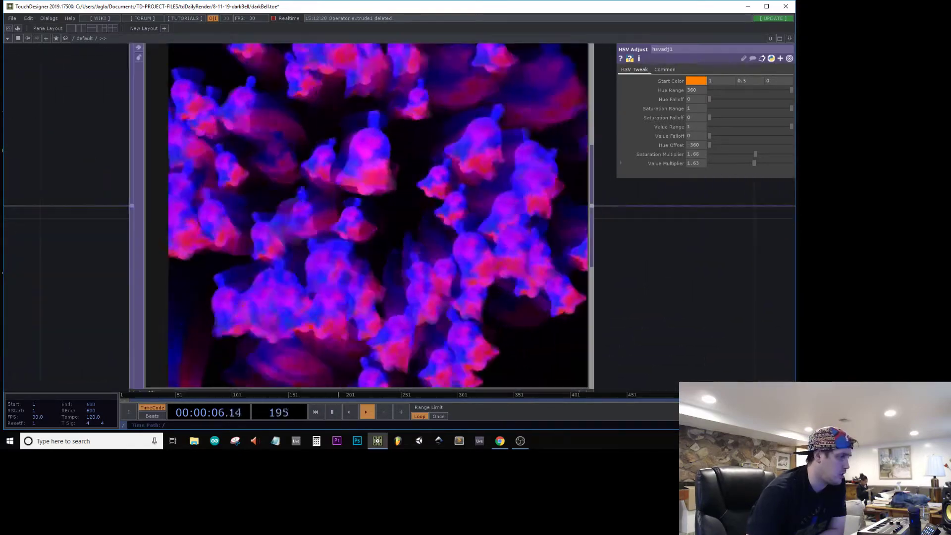
pyautogui.moveTo(755, 154); pyautogui.dragTo(777, 155)
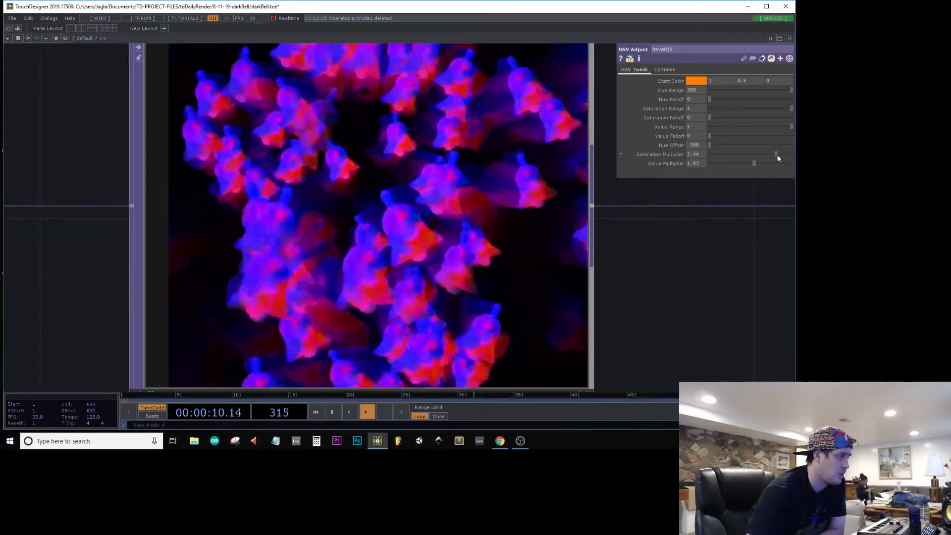
pyautogui.moveTo(717, 165)
pyautogui.mouseDown()
pyautogui.moveTo(788, 163)
pyautogui.moveTo(685, 189)
pyautogui.moveTo(719, 179)
pyautogui.mouseUp()
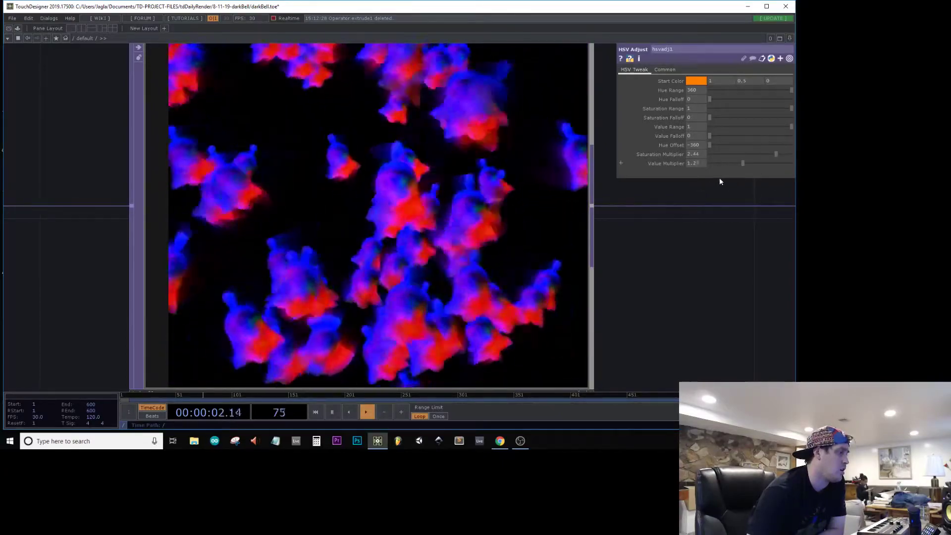
# Step: Save a still image of the darkBell output in its blue and red colour variation
pyautogui.scroll(-5, 532, 221)
pyautogui.click(677, 236)
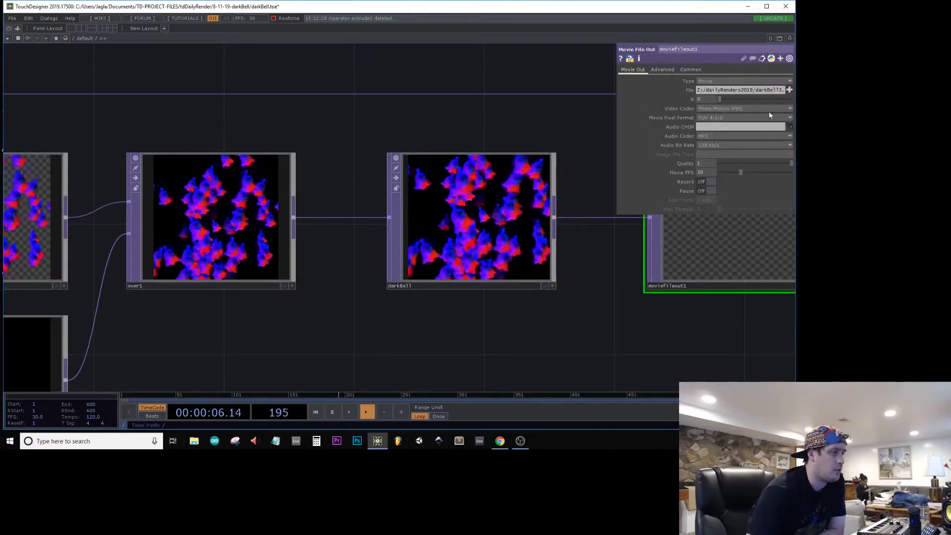
pyautogui.click(453, 237)
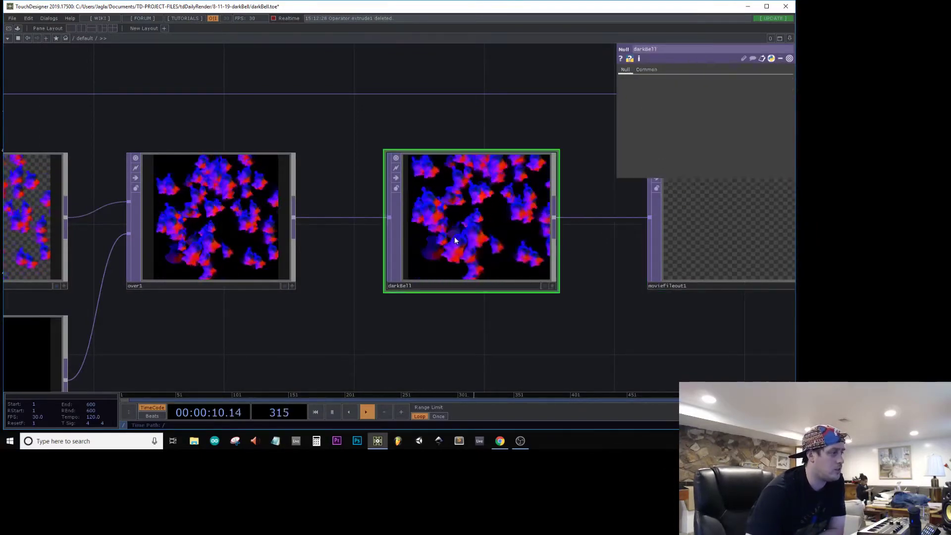
pyautogui.rightClick(453, 236)
pyautogui.click(489, 251)
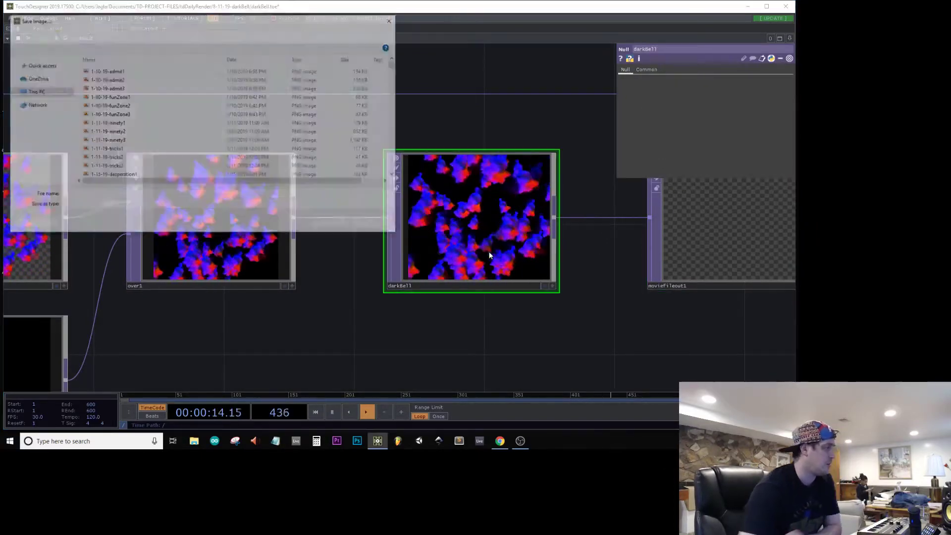
pyautogui.press('Return')
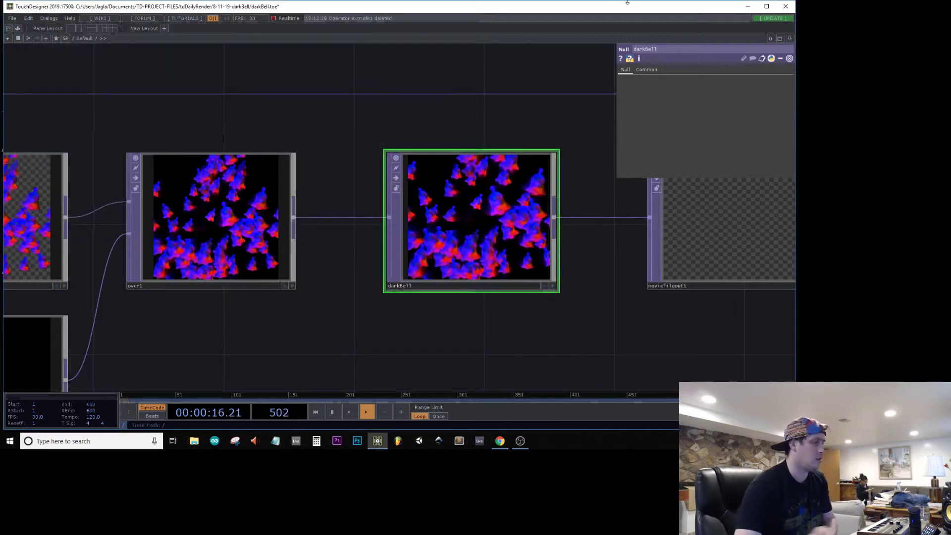
# Step: Start recording the darkBell3 movie with moviefileout1 and watch the darkBell output up close
pyautogui.click(736, 264)
pyautogui.click(714, 183)
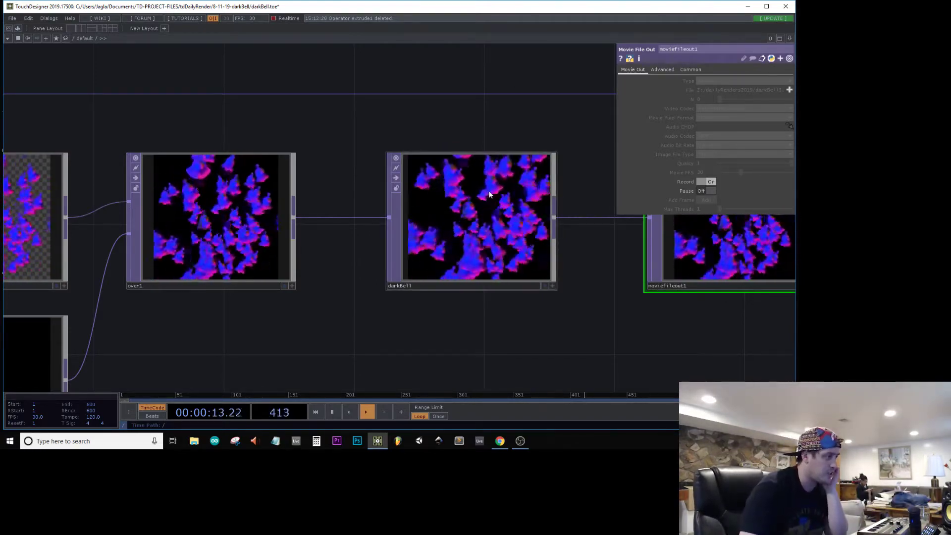
pyautogui.scroll(6, 474, 230)
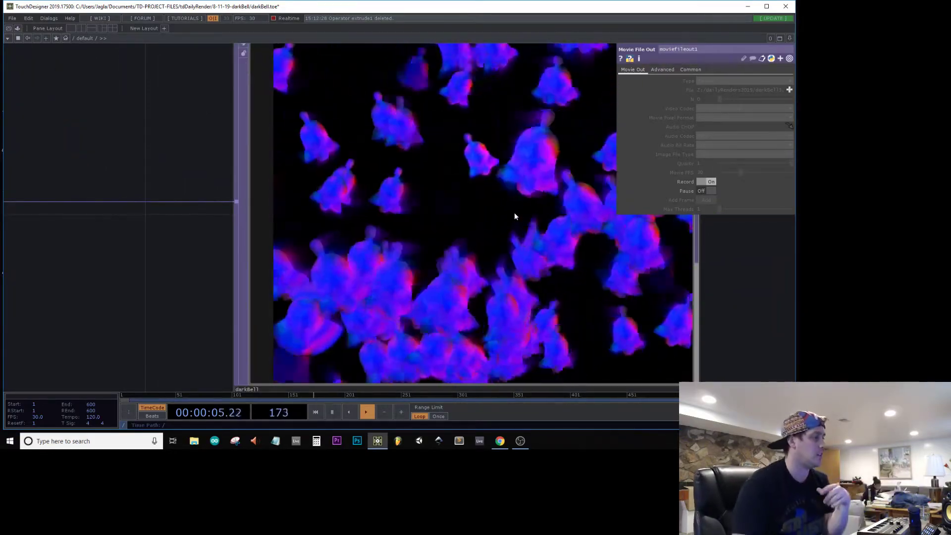
pyautogui.scroll(-2, 515, 212)
pyautogui.scroll(-2, 515, 212)
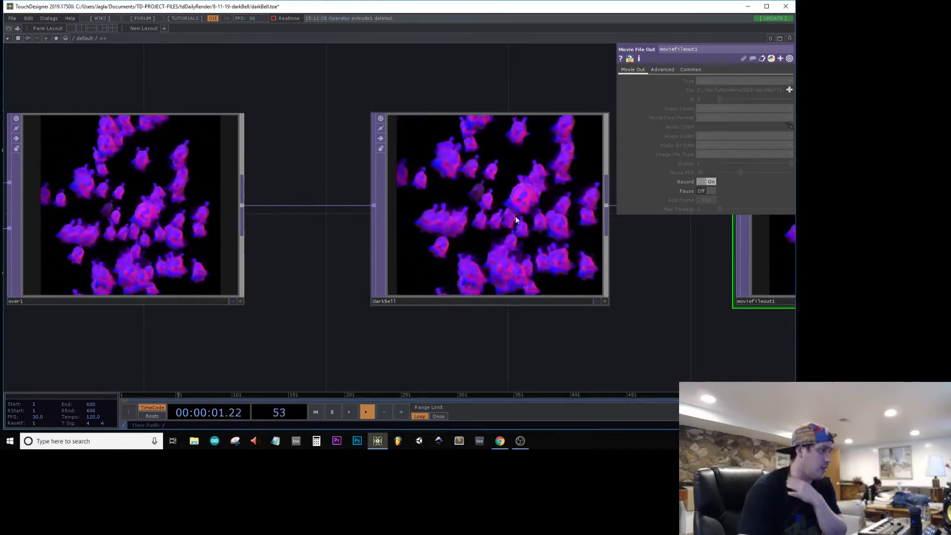
pyautogui.scroll(-3, 515, 216)
pyautogui.scroll(-2, 569, 297)
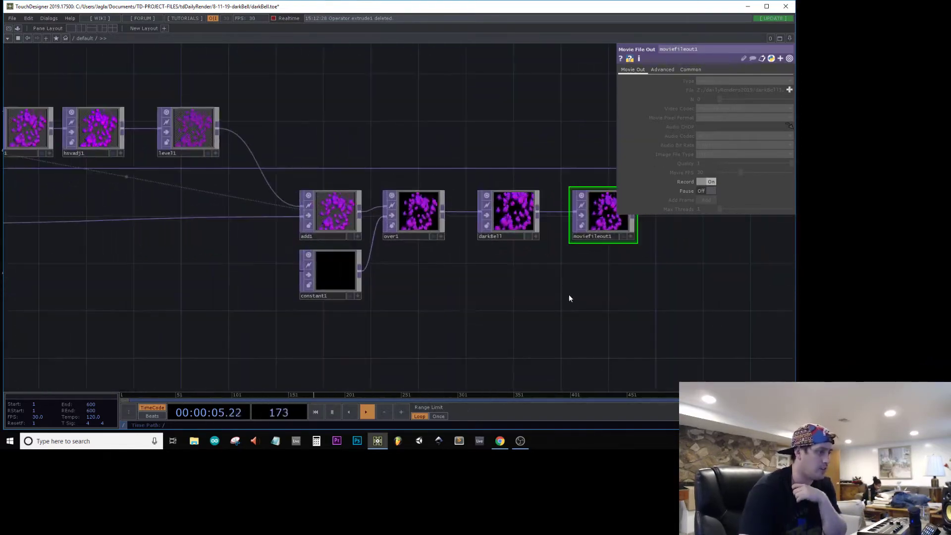
pyautogui.scroll(1, 497, 325)
pyautogui.scroll(6, 533, 266)
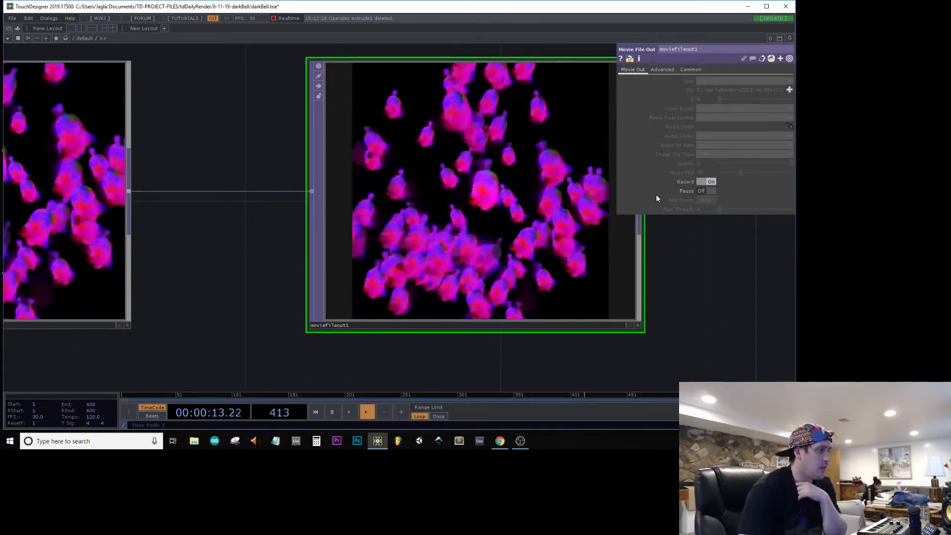
# Step: Stop the darkBell3 recording, save the darkBell project and close TouchDesigner
pyautogui.click(708, 182)
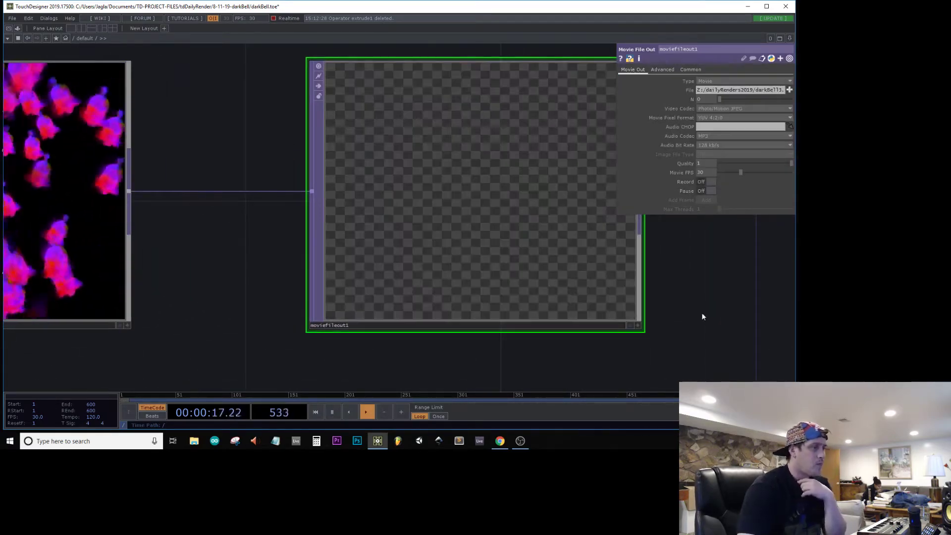
pyautogui.moveTo(712, 293); pyautogui.dragTo(655, 286)
pyautogui.hotkey('ctrl', 's')
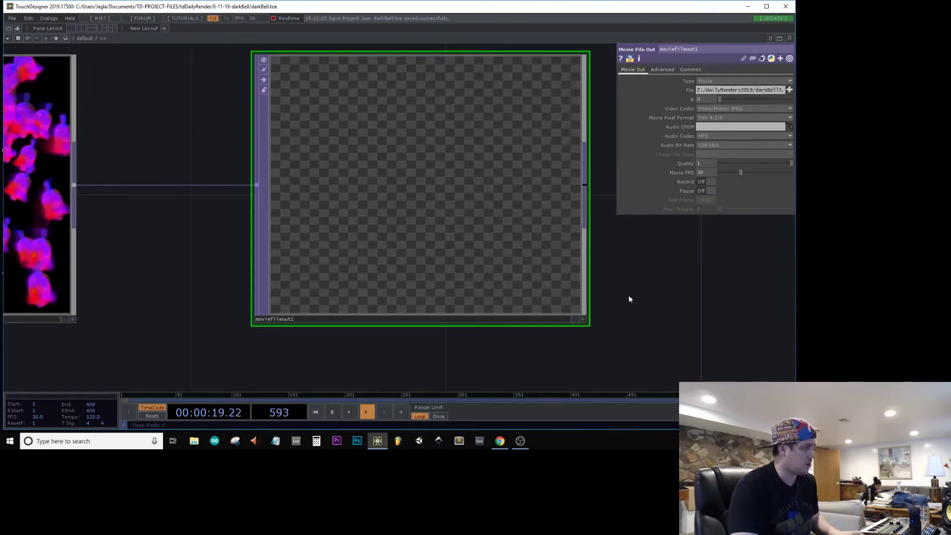
pyautogui.click(786, 7)
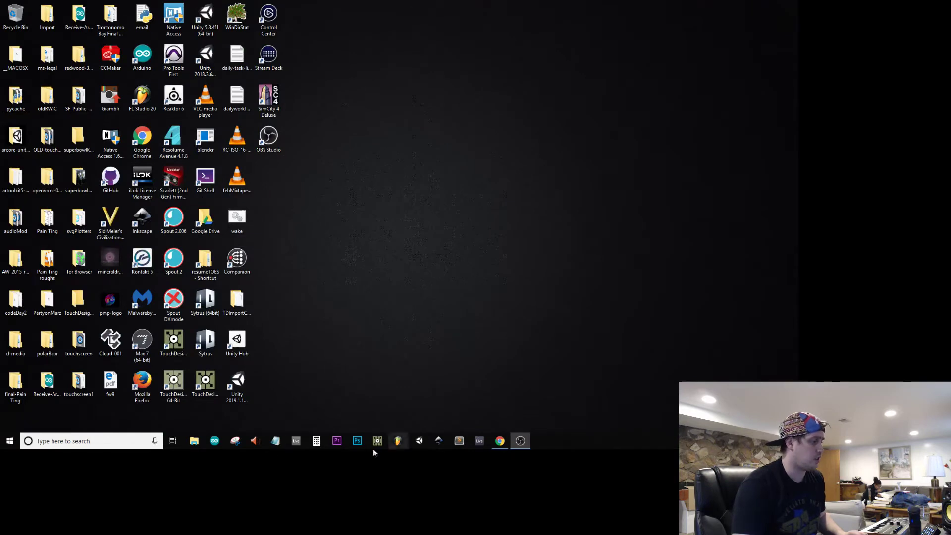
# Step: Open Adobe Premiere Pro and create a new project named darkBell
pyautogui.click(337, 441)
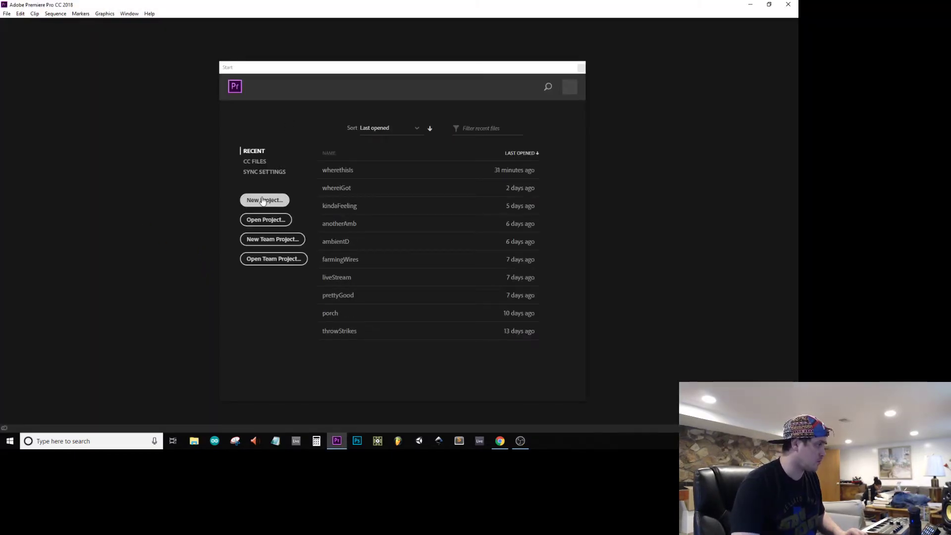
pyautogui.click(264, 200)
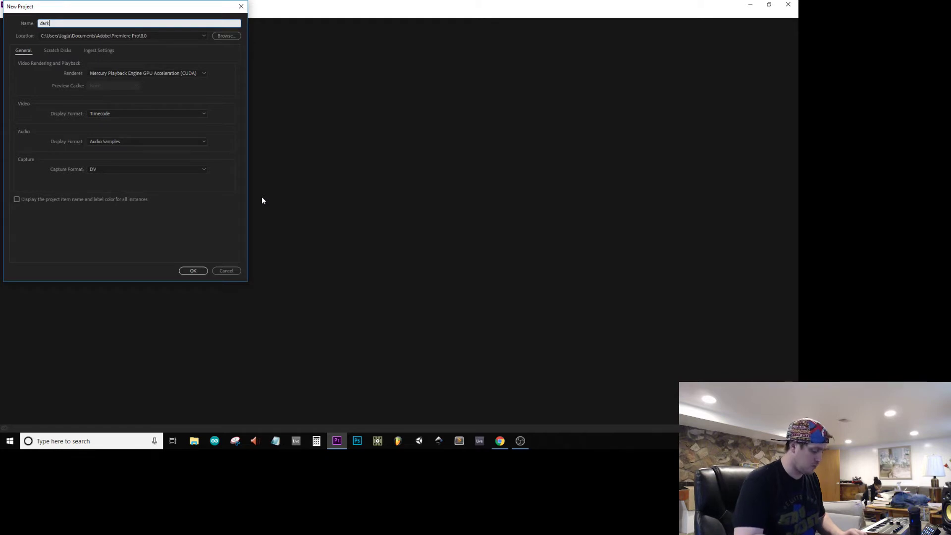
pyautogui.press('Return')
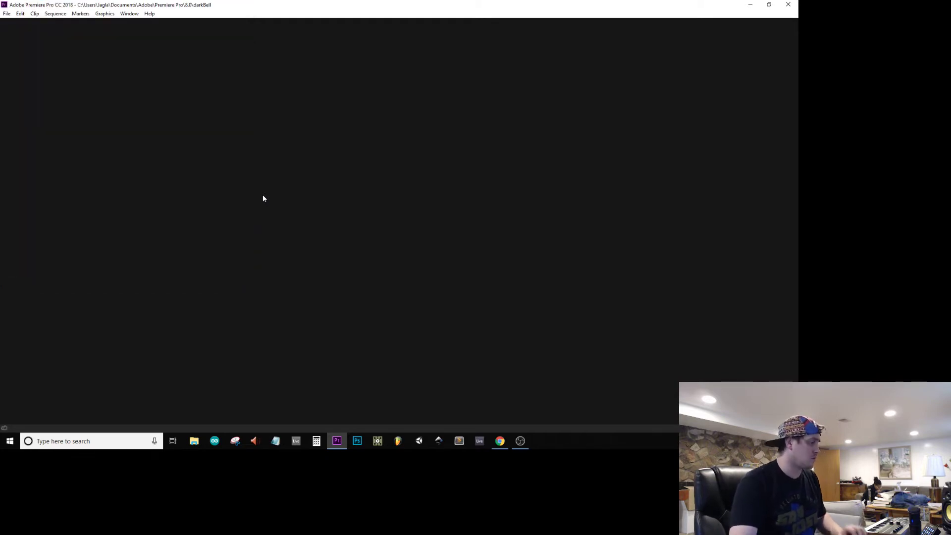
# Step: Import the darkBell1, darkBell2 and darkBell3 movies from the dailyRenders2019 folder and lay them out in a new sequence
pyautogui.click(192, 446)
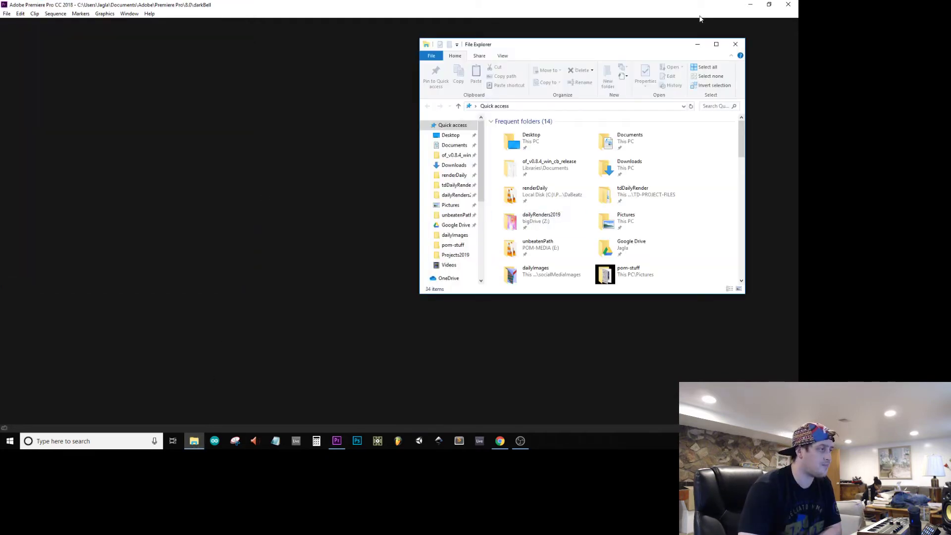
pyautogui.click(453, 196)
pyautogui.click(519, 133)
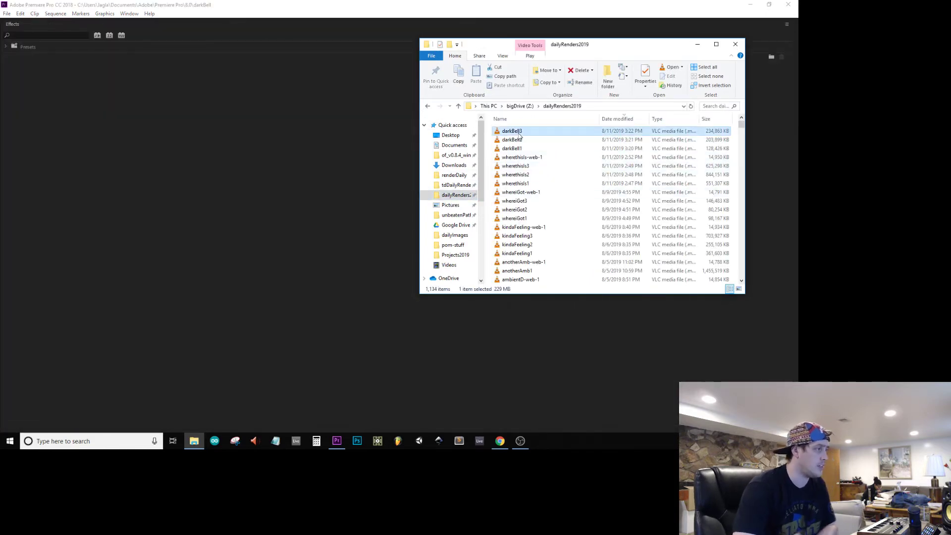
pyautogui.keyDown('shift'); pyautogui.click(516, 148); pyautogui.keyUp('shift')
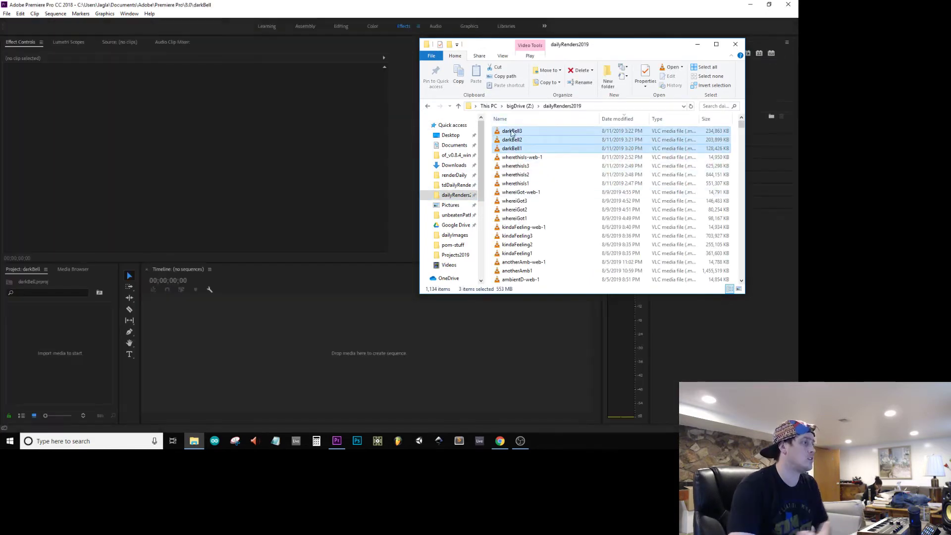
pyautogui.moveTo(519, 133); pyautogui.dragTo(55, 346)
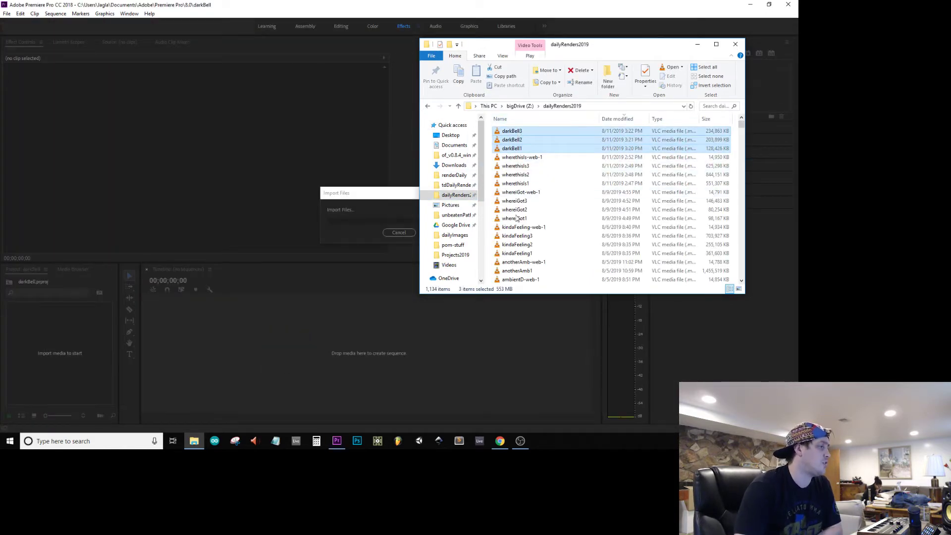
# Step: Add the 8-11-19-darkBell audio file from the renderDaily folder to the first audio track at the sequence start
pyautogui.click(453, 175)
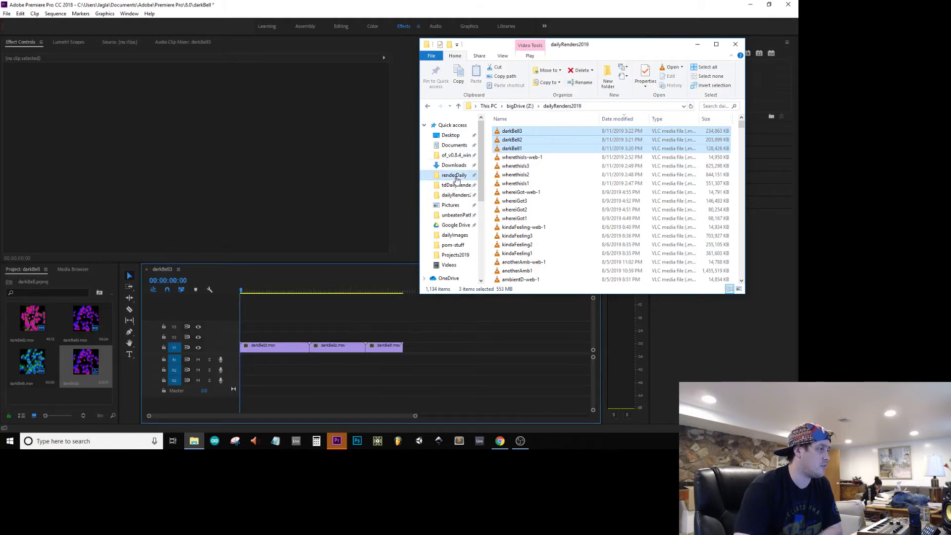
pyautogui.moveTo(520, 131); pyautogui.dragTo(232, 355)
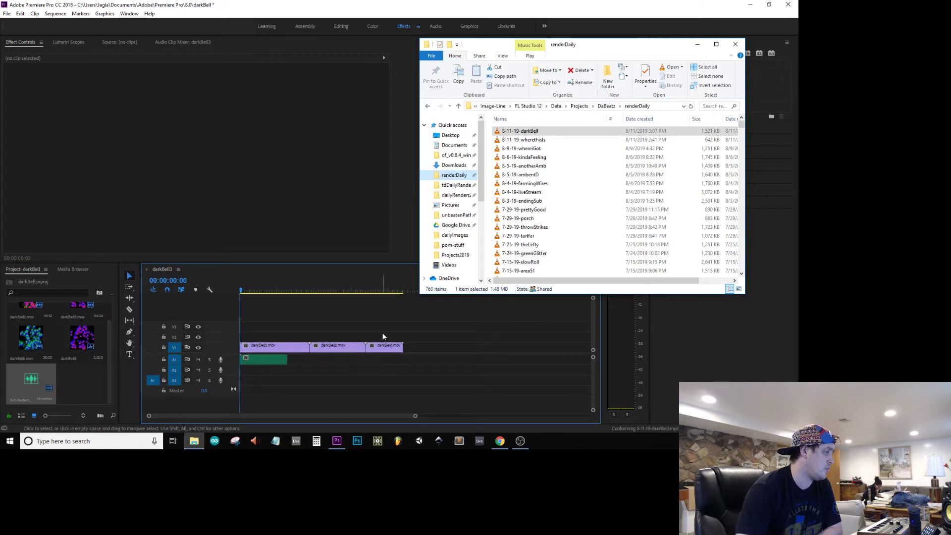
# Step: Set the duration of all three movie clips in the sequence to 5 seconds each, with speed linked to duration
pyautogui.click(367, 335)
pyautogui.moveTo(343, 335); pyautogui.dragTo(278, 349)
pyautogui.rightClick(286, 352)
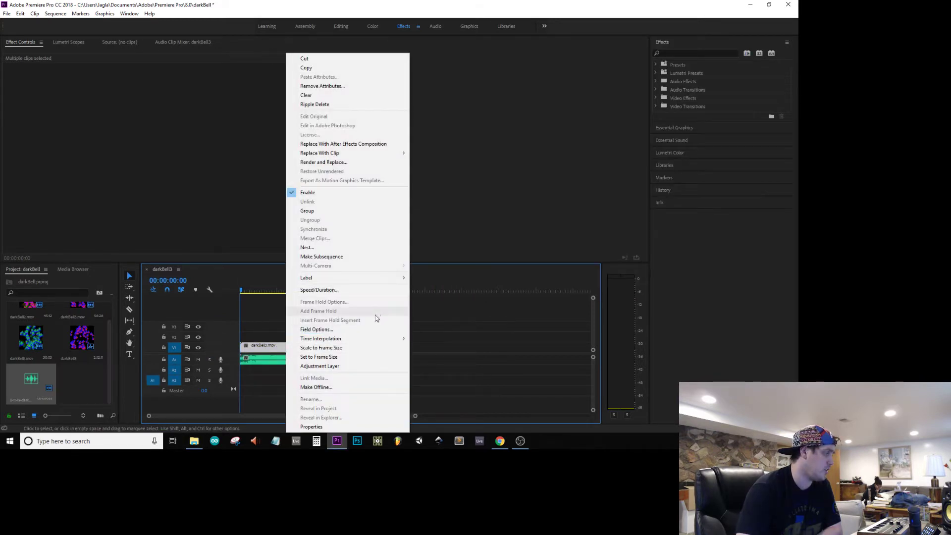
pyautogui.click(355, 292)
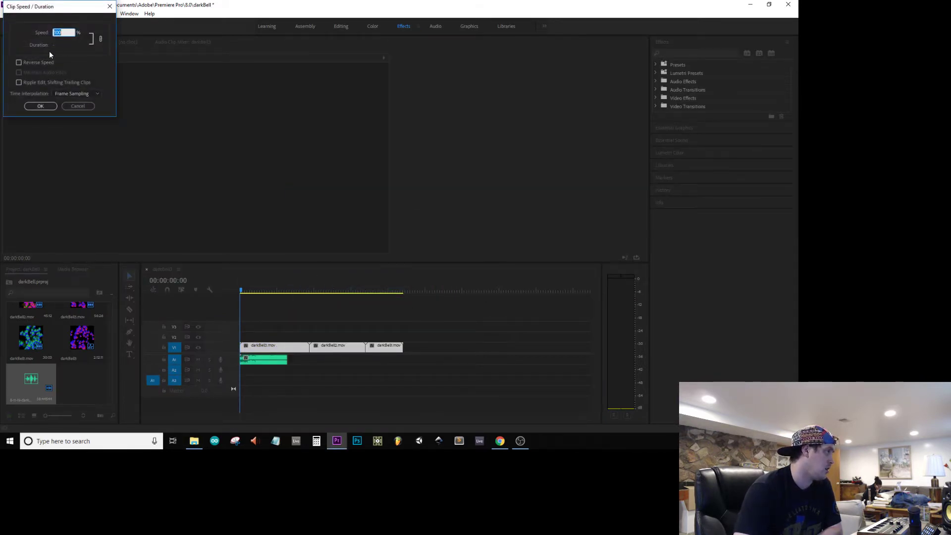
pyautogui.click(85, 44)
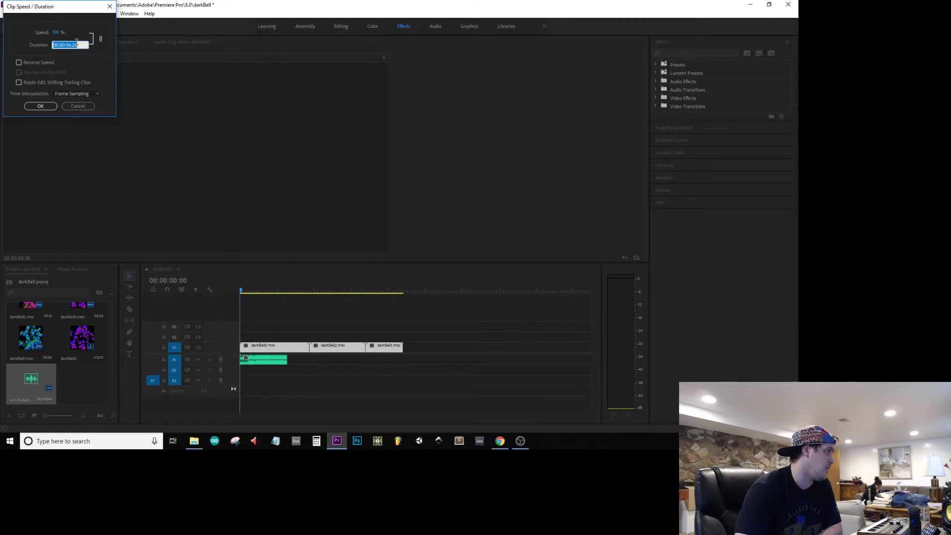
pyautogui.write('5626')
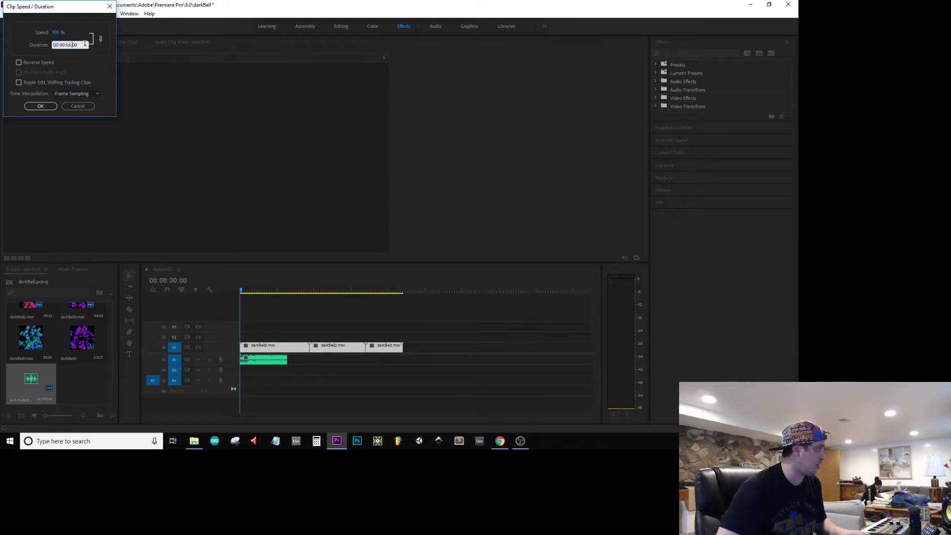
pyautogui.write('500')
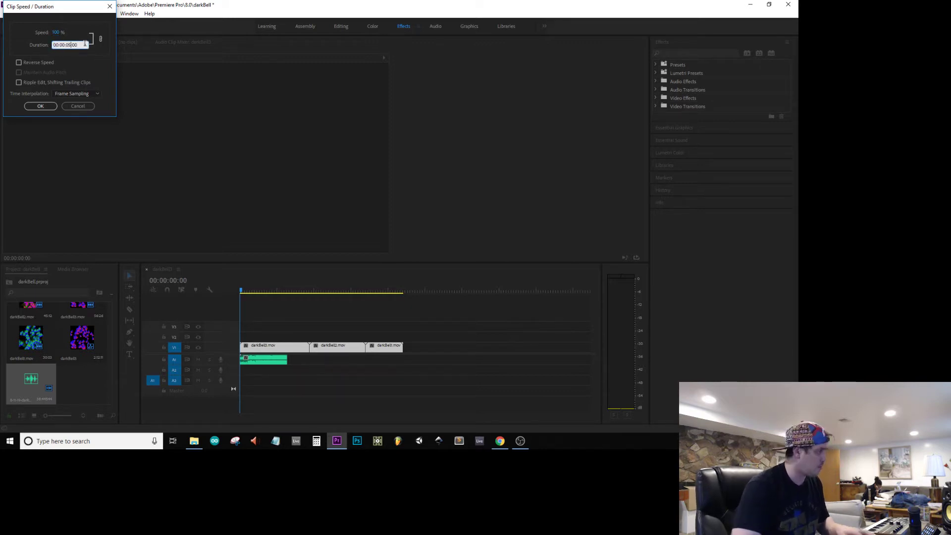
pyautogui.press('Return')
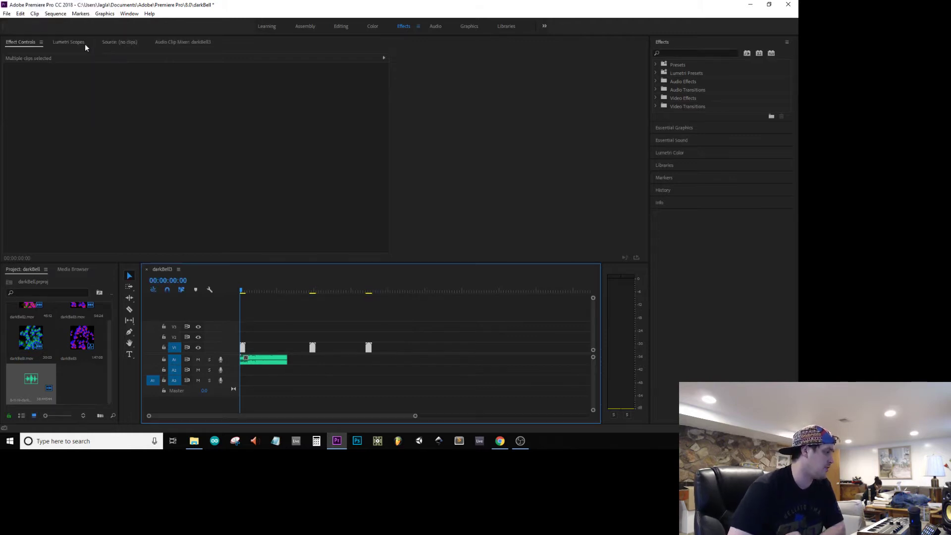
# Step: Cut the darkBell audio clip to 15 seconds with speed unlinked, and close the gaps between the three movie clips
pyautogui.rightClick(252, 359)
pyautogui.click(313, 263)
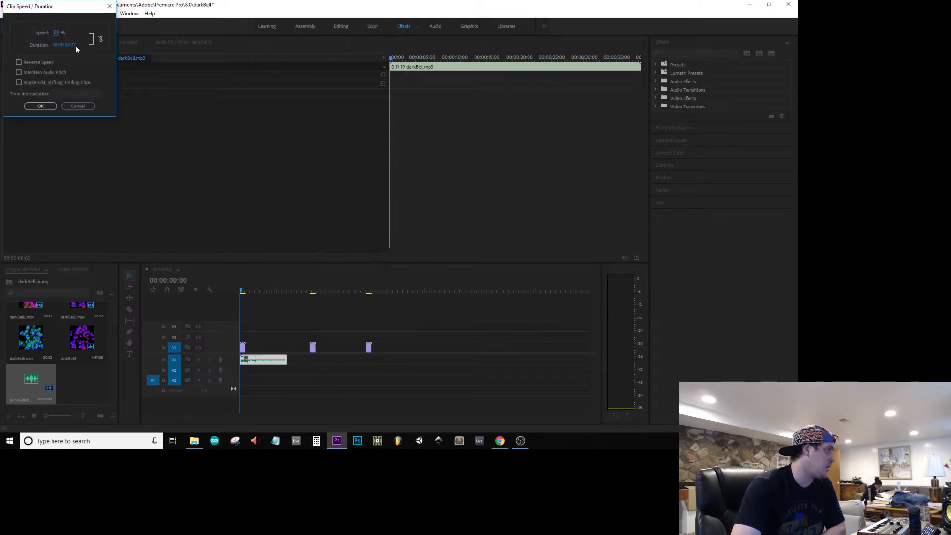
pyautogui.press('BackSpace')
pyautogui.press('BackSpace')
pyautogui.write('00')
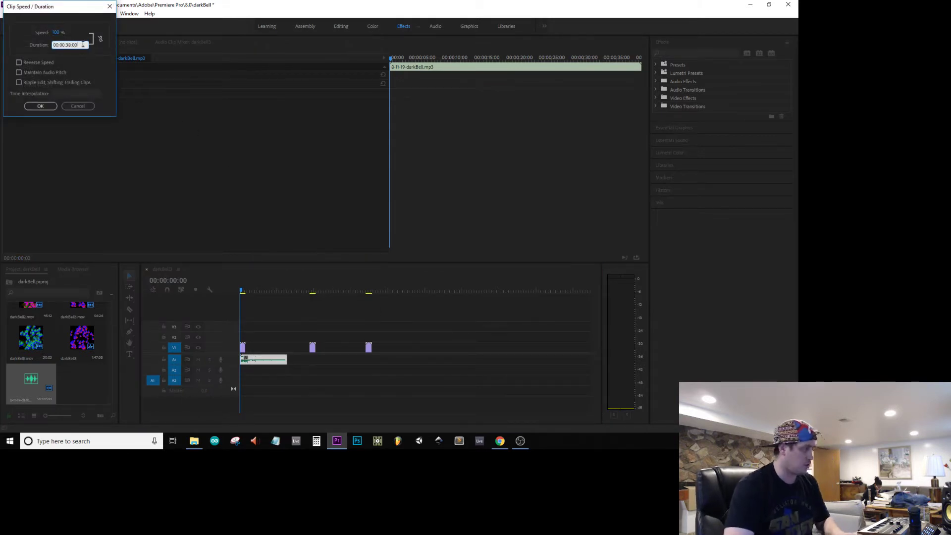
pyautogui.press('Return')
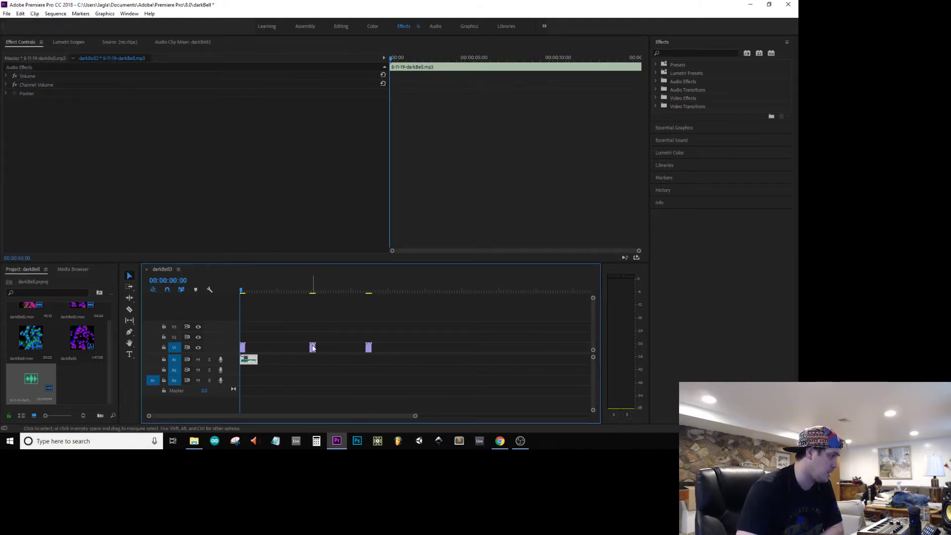
pyautogui.moveTo(312, 347); pyautogui.dragTo(250, 351)
pyautogui.moveTo(369, 348); pyautogui.dragTo(250, 350)
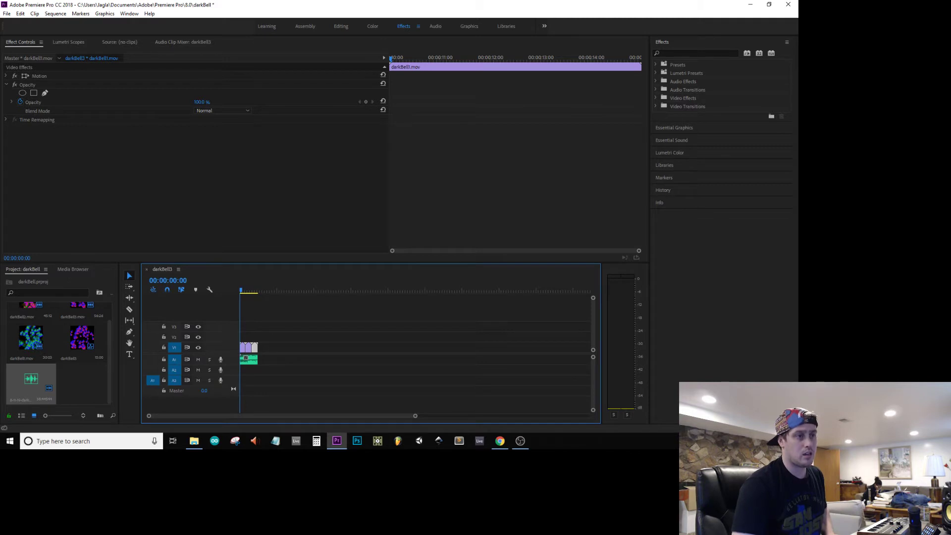
# Step: Bring the program monitor onto this screen, play the sequence through in an enlarged view, and close the monitor
pyautogui.click(798, 36)
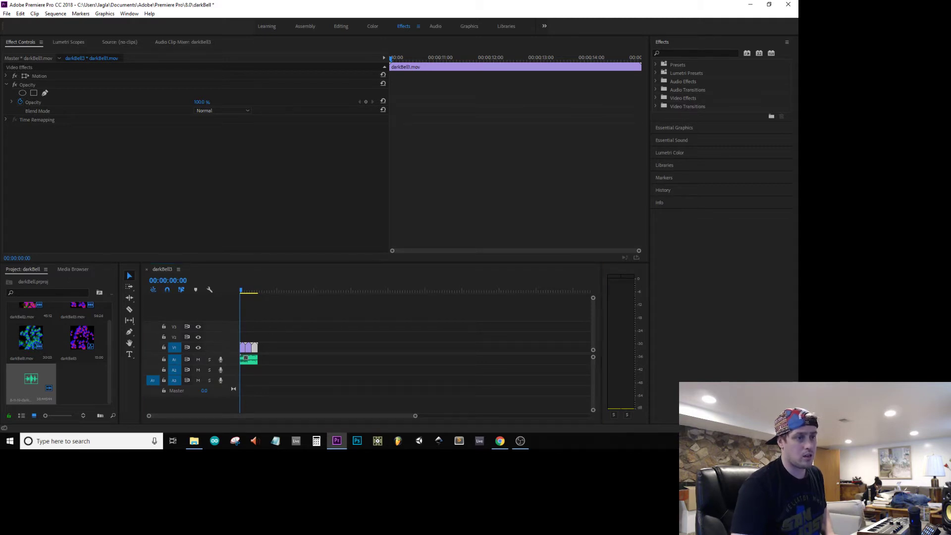
pyautogui.moveTo(798, 40); pyautogui.dragTo(179, 75)
pyautogui.press('space')
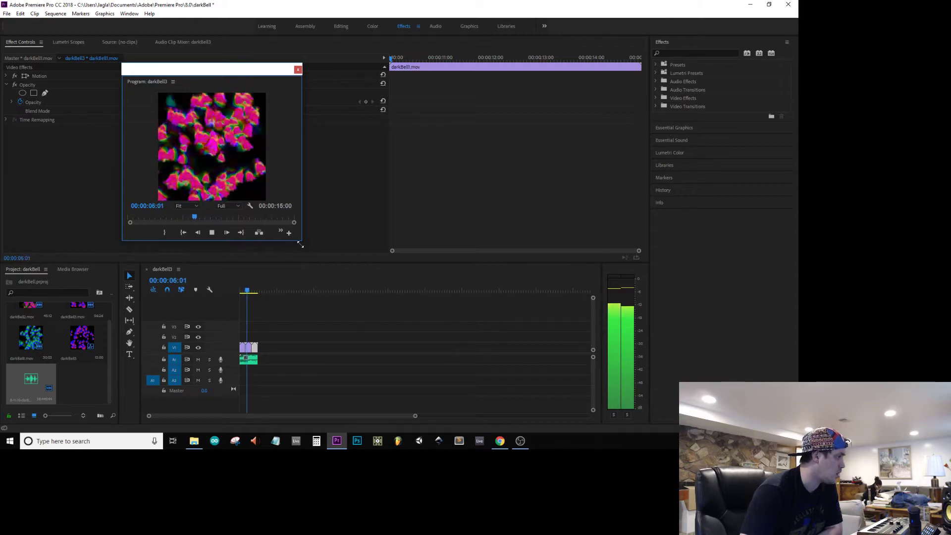
pyautogui.moveTo(300, 241); pyautogui.dragTo(497, 366)
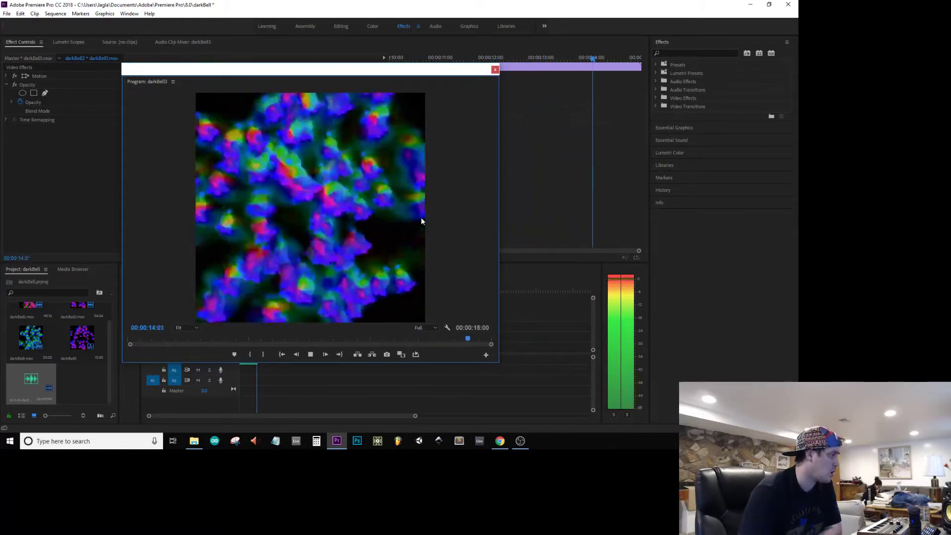
pyautogui.click(495, 70)
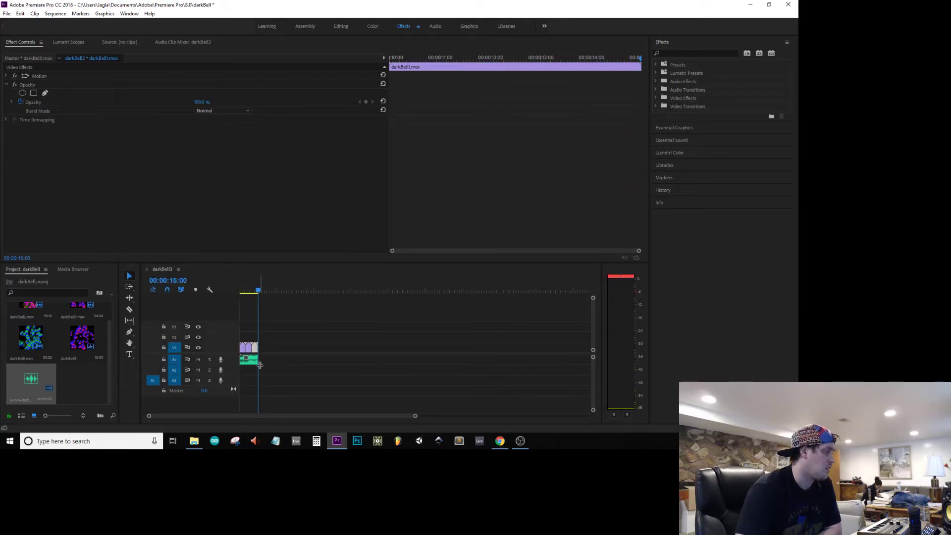
# Step: Play the sequence from the start and reopen the Program Monitor at a smaller size above the timeline
pyautogui.moveTo(254, 359)
pyautogui.mouseDown()
pyautogui.moveTo(287, 360)
pyautogui.moveTo(257, 360)
pyautogui.mouseUp()
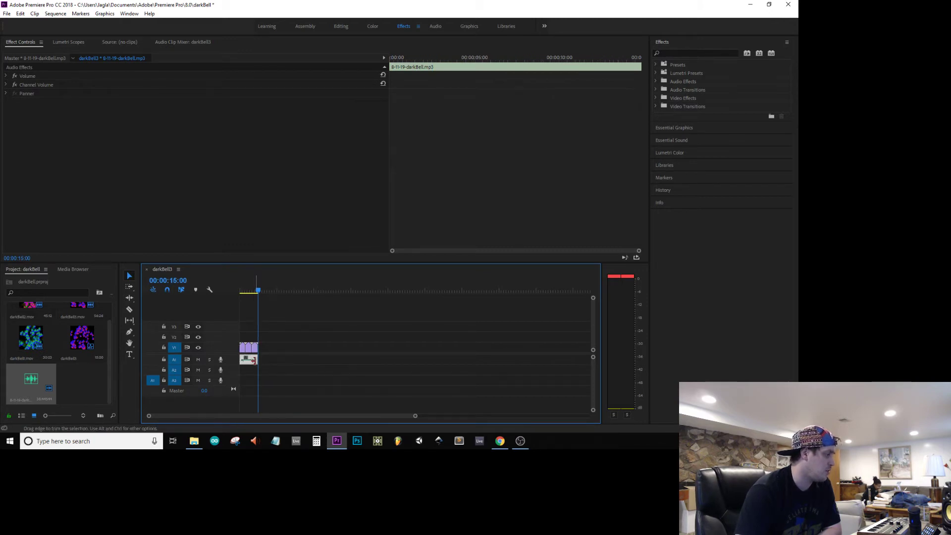
pyautogui.press('Home')
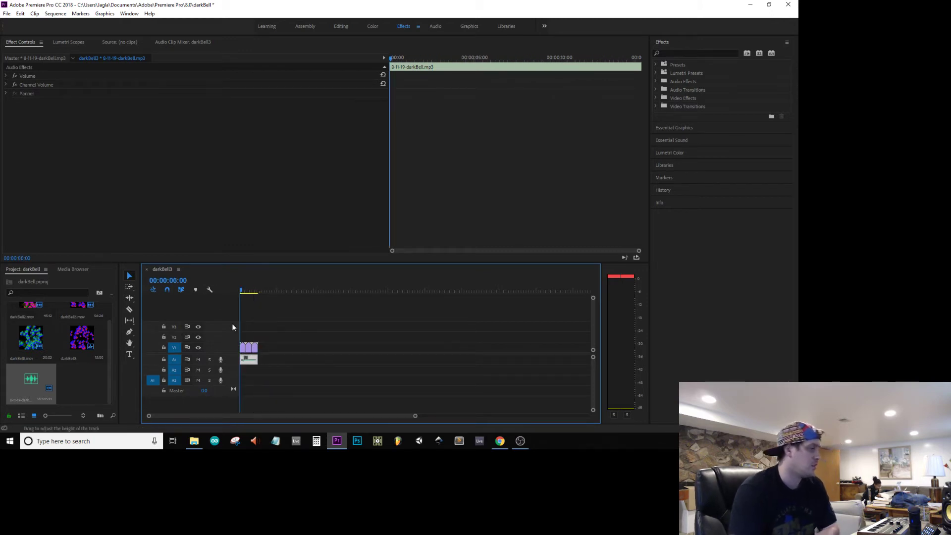
pyautogui.press('space')
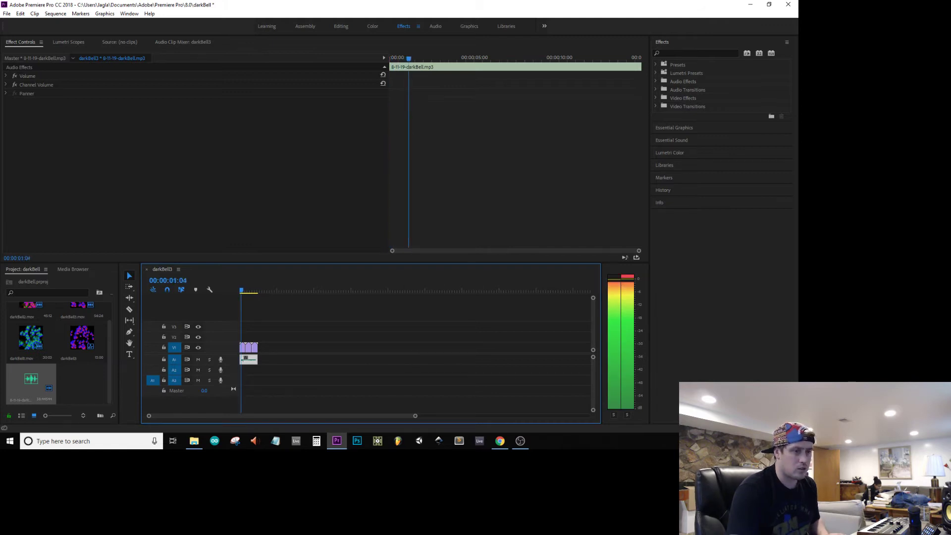
pyautogui.click(129, 13)
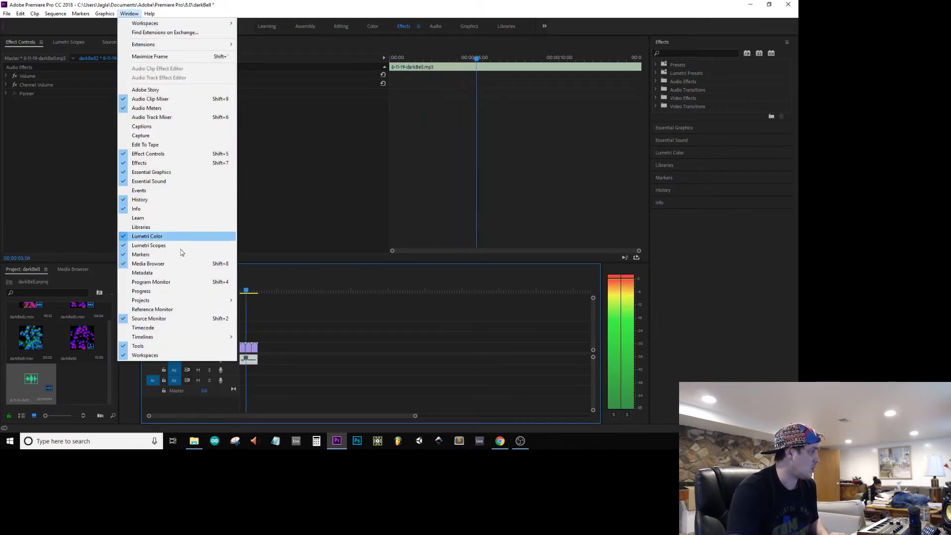
pyautogui.click(184, 282)
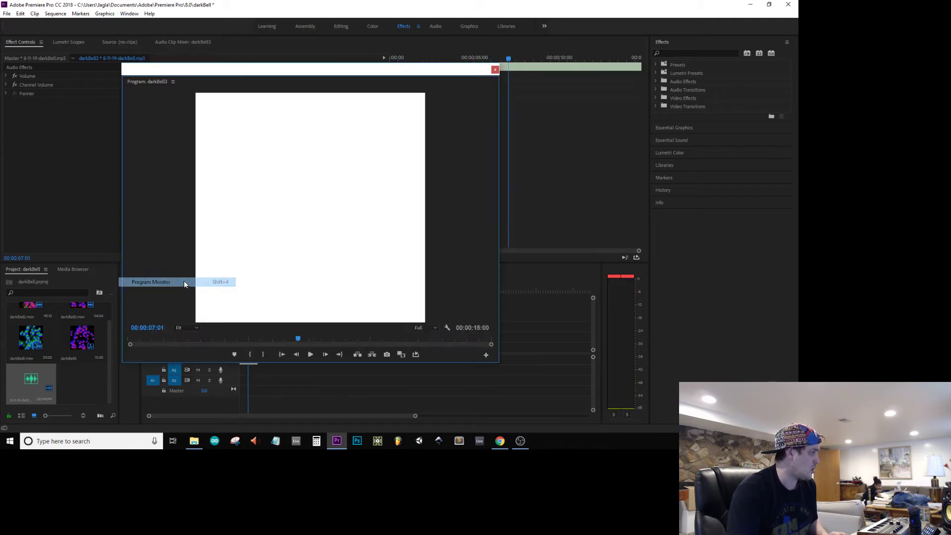
pyautogui.moveTo(324, 71); pyautogui.dragTo(334, 45)
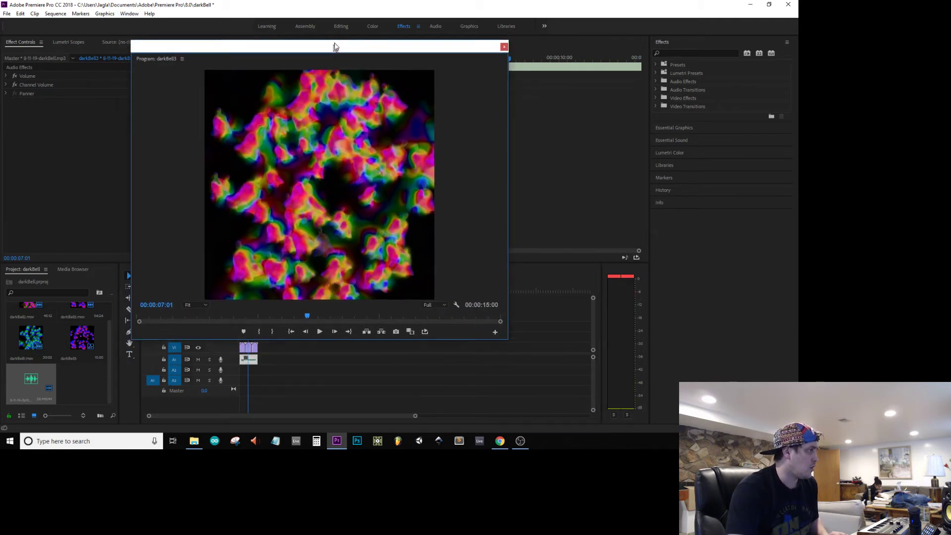
pyautogui.moveTo(131, 38); pyautogui.dragTo(365, 82)
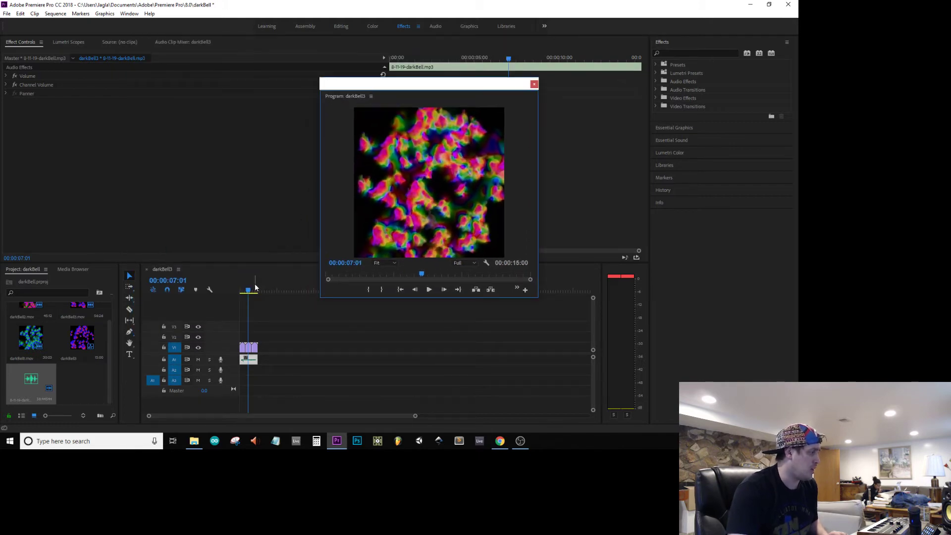
# Step: Move the first movie clip clear of the others onto video track V3 and open its speed and duration settings
pyautogui.click(241, 291)
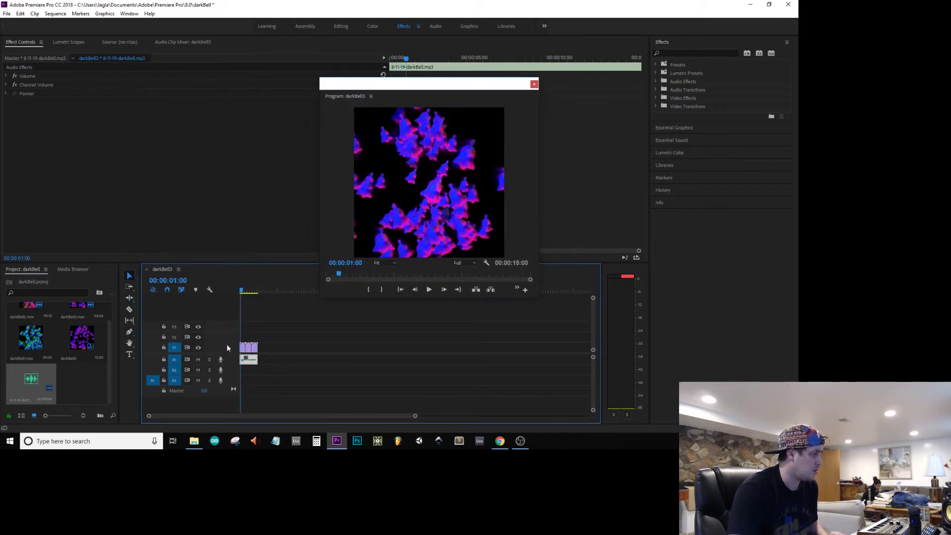
pyautogui.moveTo(243, 349); pyautogui.dragTo(312, 326)
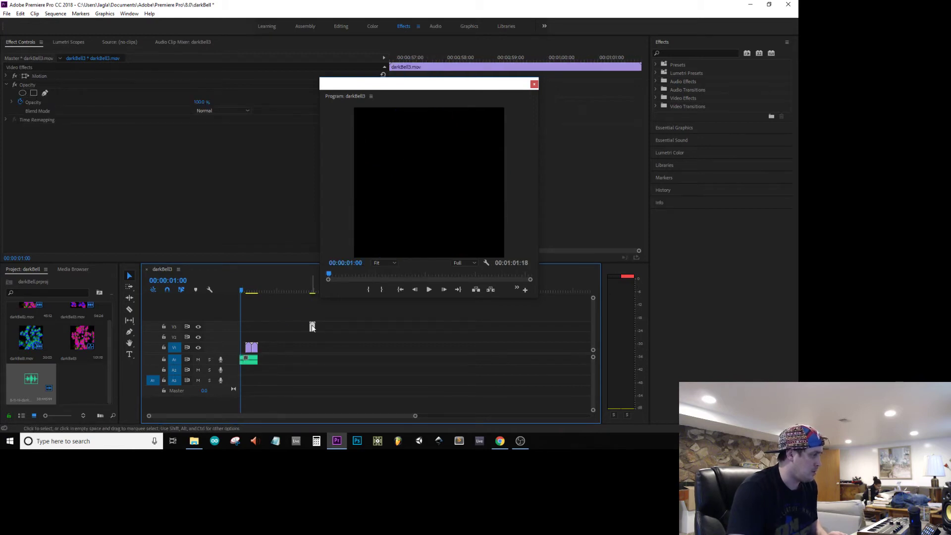
pyautogui.rightClick(312, 325)
pyautogui.click(350, 277)
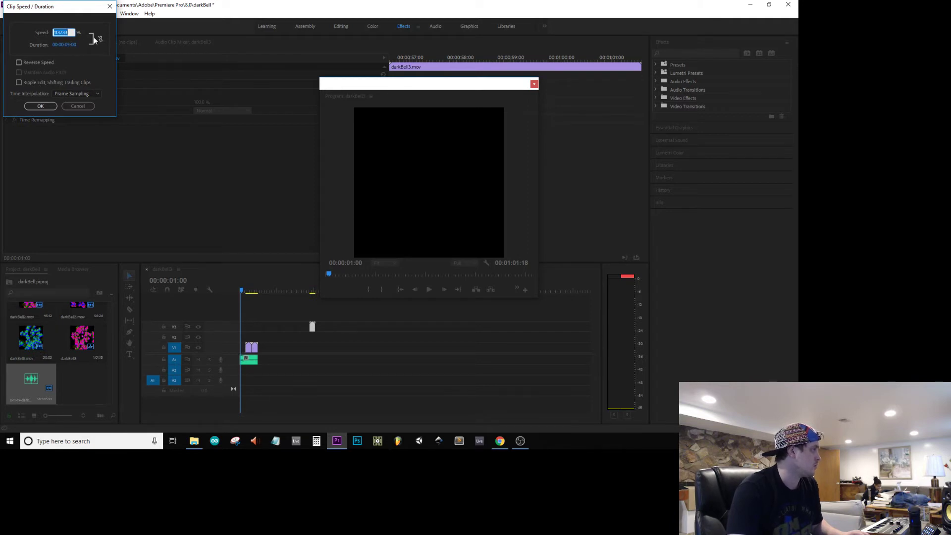
# Step: Try to set the moved clip's duration to 10 seconds with speed and duration unlinked
pyautogui.click(73, 44)
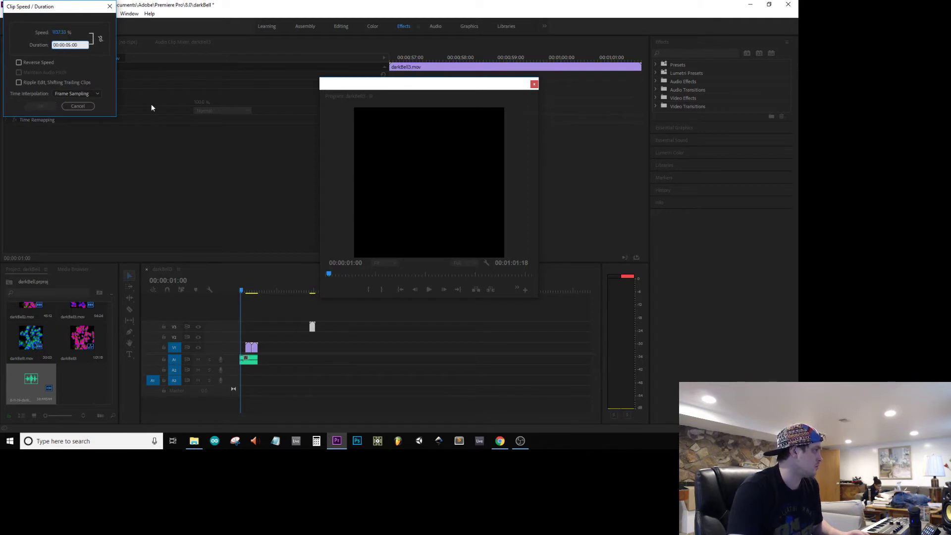
pyautogui.press('BackSpace')
pyautogui.press('BackSpace')
pyautogui.write('10')
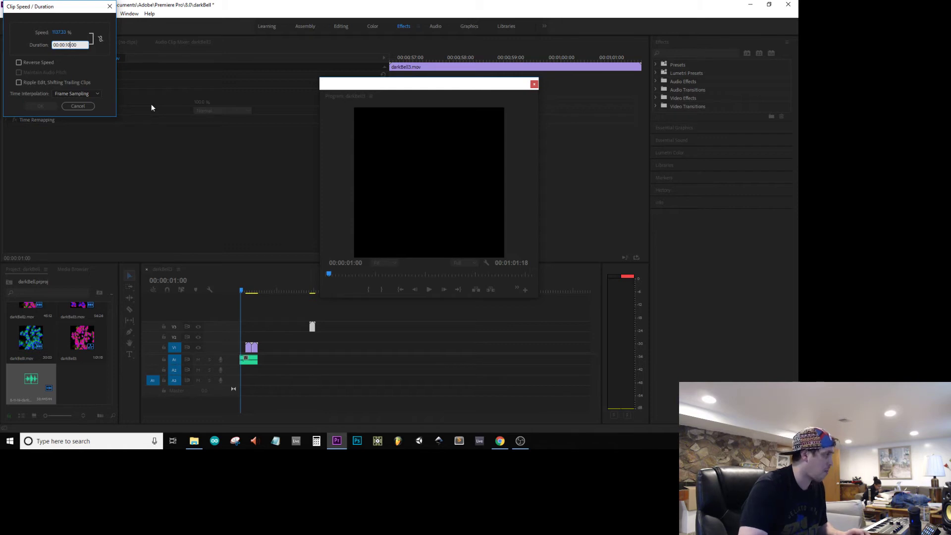
pyautogui.press('Return')
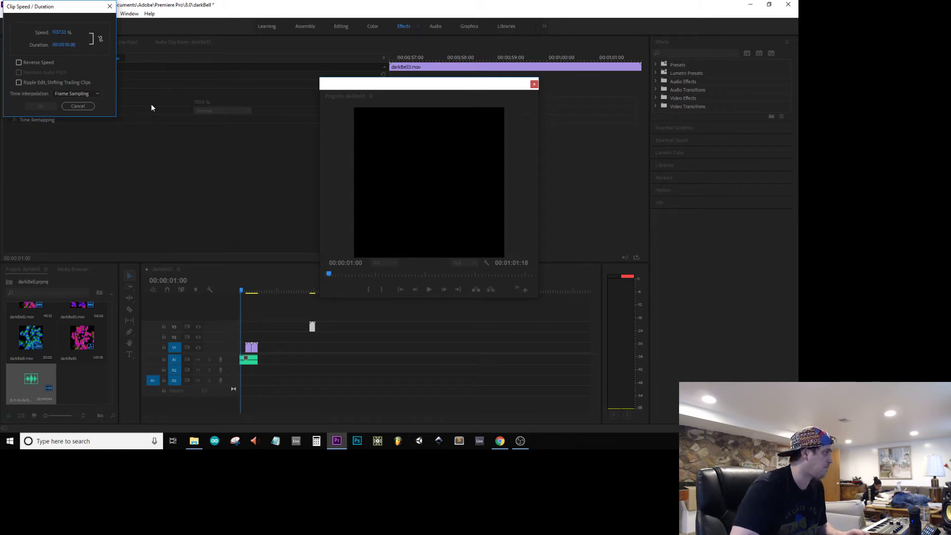
# Step: Relink speed and duration and slow the moved clip on V3 to a duration of 15 seconds
pyautogui.click(101, 38)
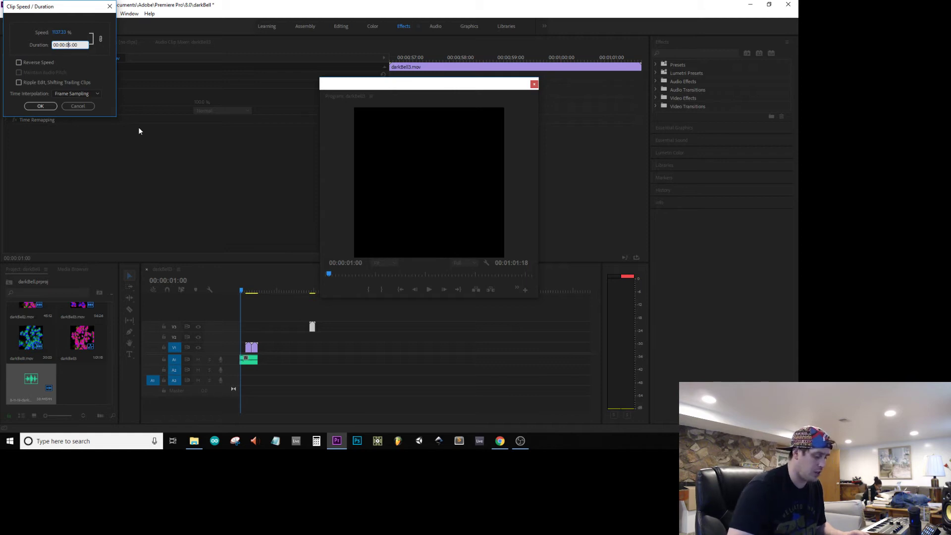
pyautogui.press('BackSpace')
pyautogui.write('1')
pyautogui.press('Return')
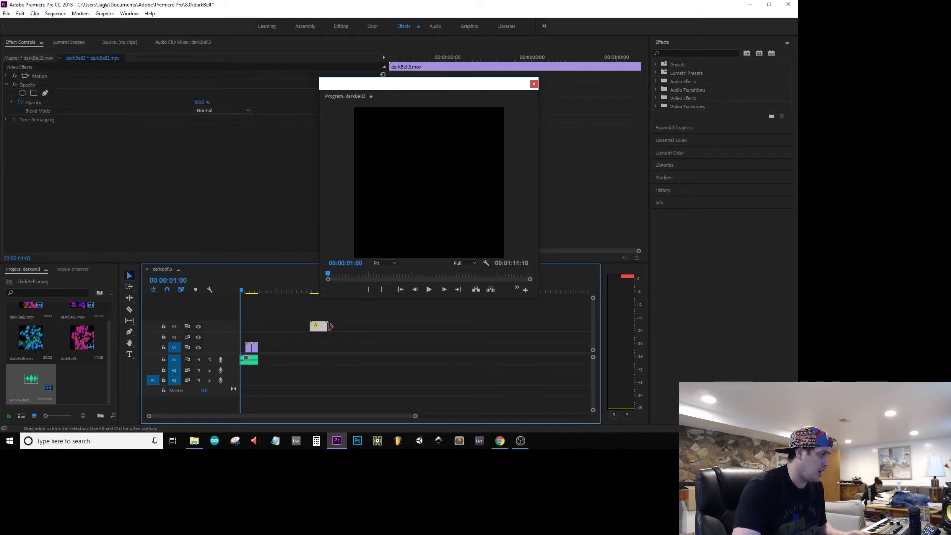
# Step: Fit the slowed clip into the first 5 seconds of video track V1 and play the sequence from the start
pyautogui.moveTo(319, 326); pyautogui.dragTo(241, 349)
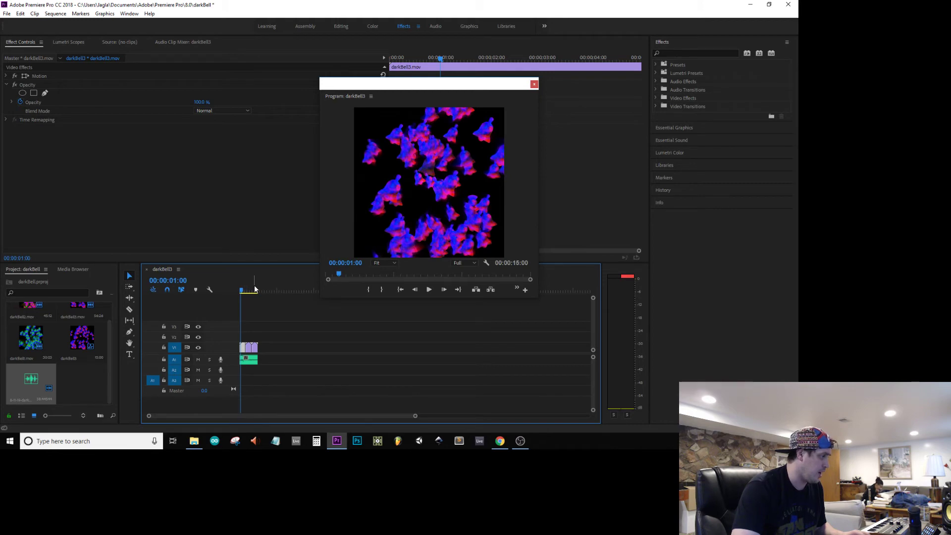
pyautogui.press('Home')
pyautogui.press('space')
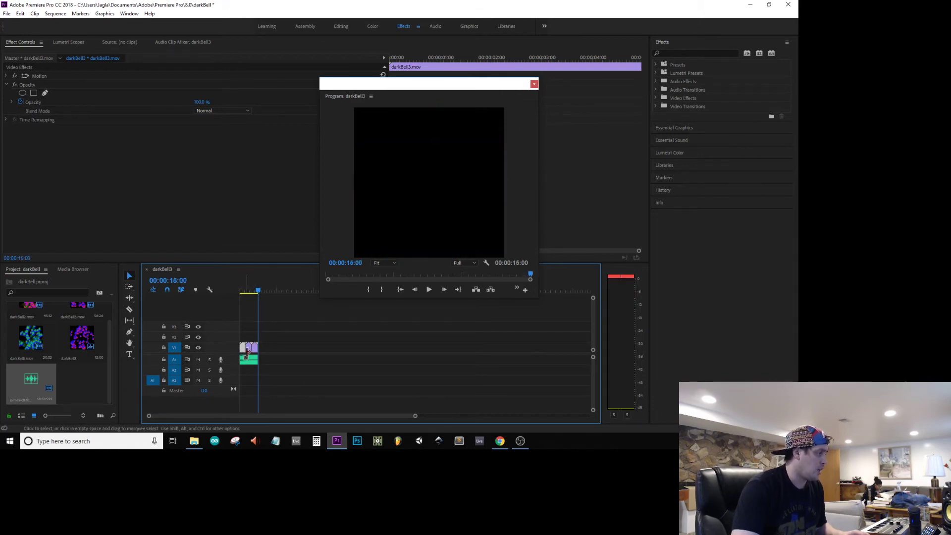
# Step: Move the darkBell2 clip clear of the others onto video track V2 and slow it to a duration of 15 seconds
pyautogui.moveTo(249, 350); pyautogui.dragTo(285, 336)
pyautogui.rightClick(286, 337)
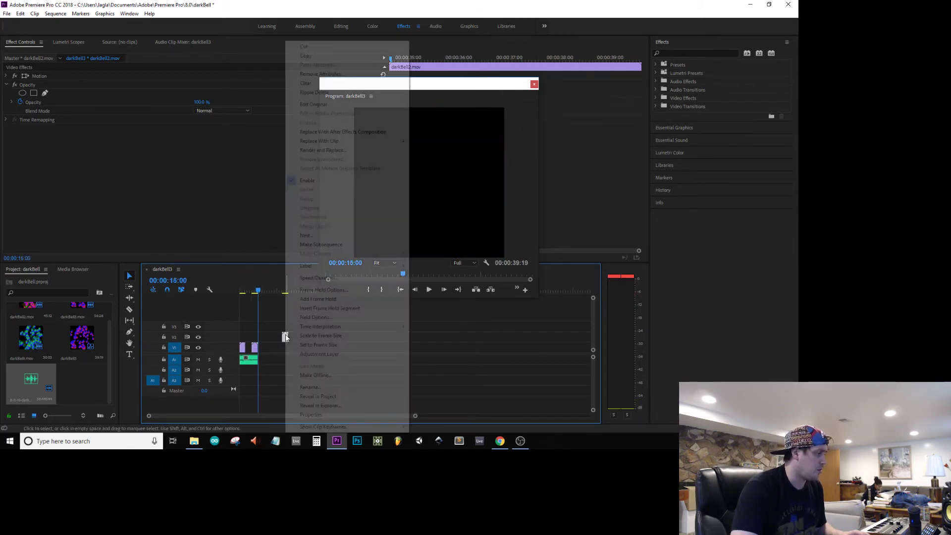
pyautogui.click(319, 278)
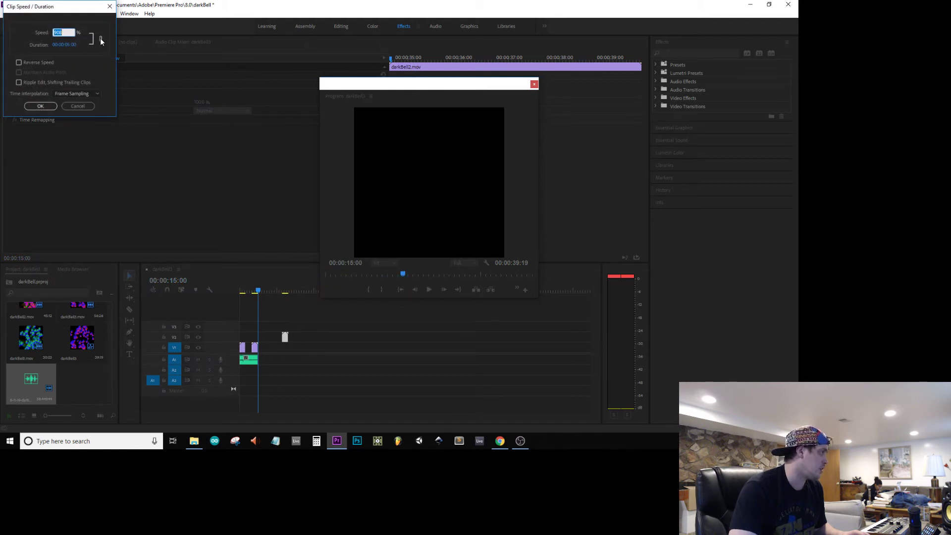
pyautogui.click(70, 44)
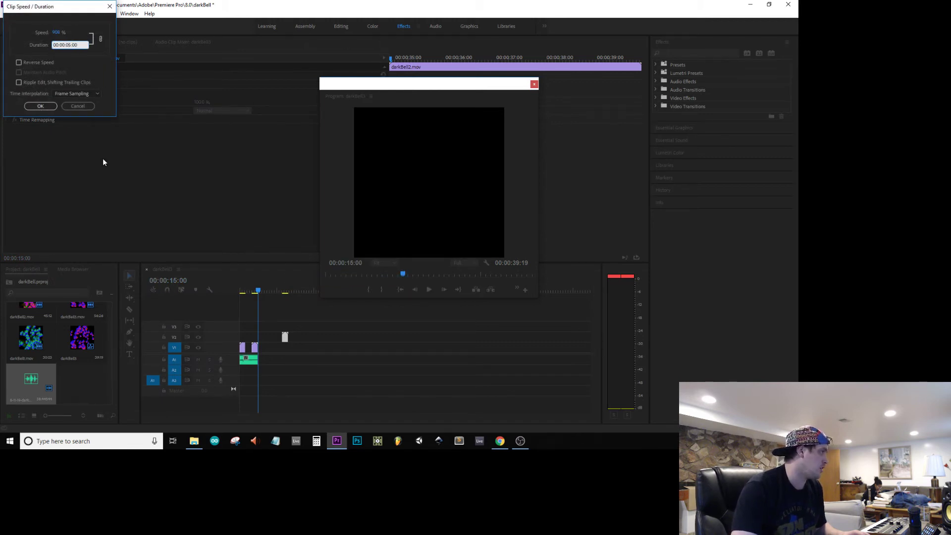
pyautogui.write('15')
pyautogui.press('Return')
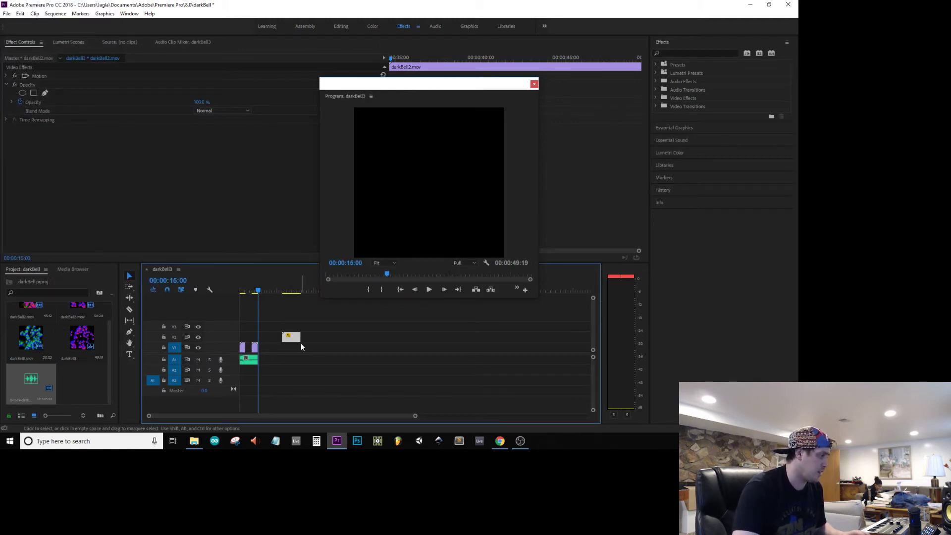
# Step: Fit the slowed darkBell2 clip into the gap between 5 and 10 seconds on video track V1 and play the sequence
pyautogui.moveTo(287, 340); pyautogui.dragTo(252, 339)
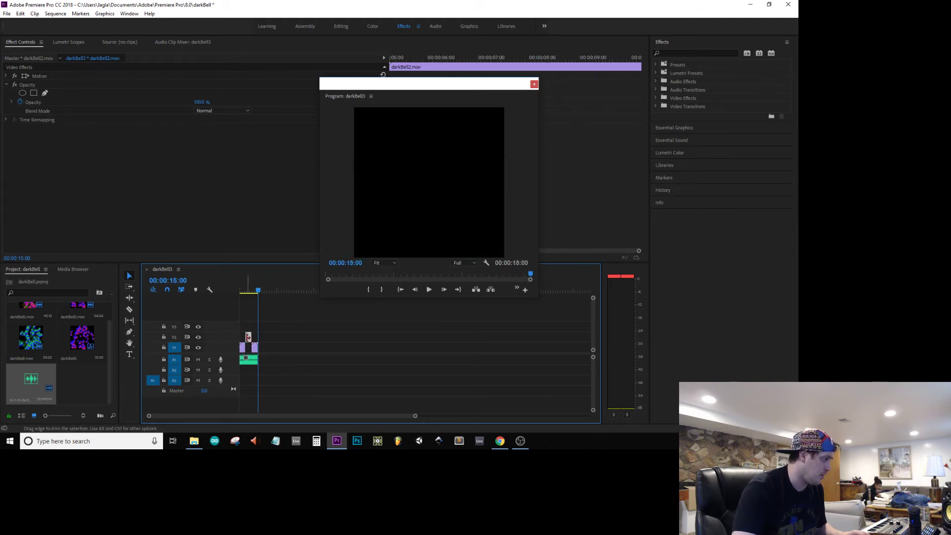
pyautogui.moveTo(248, 337); pyautogui.dragTo(248, 337)
pyautogui.moveTo(251, 358); pyautogui.dragTo(250, 354)
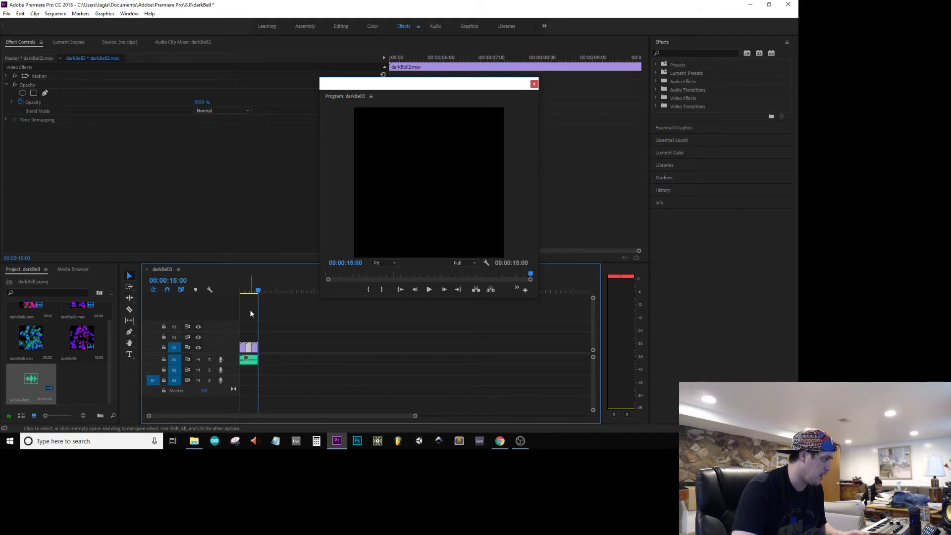
pyautogui.click(244, 290)
pyautogui.press('space')
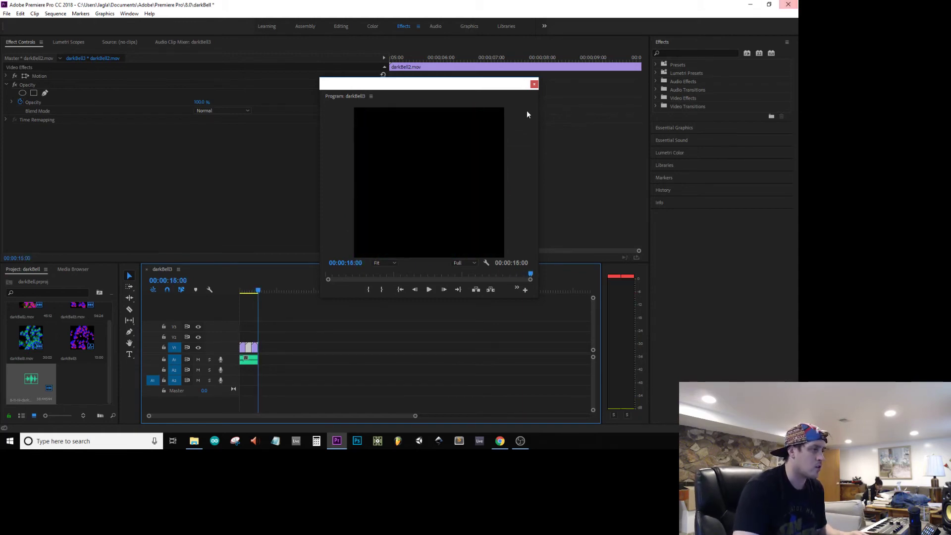
# Step: Close the floating Program monitor and save the project, with the playhead returned to the sequence start
pyautogui.click(534, 86)
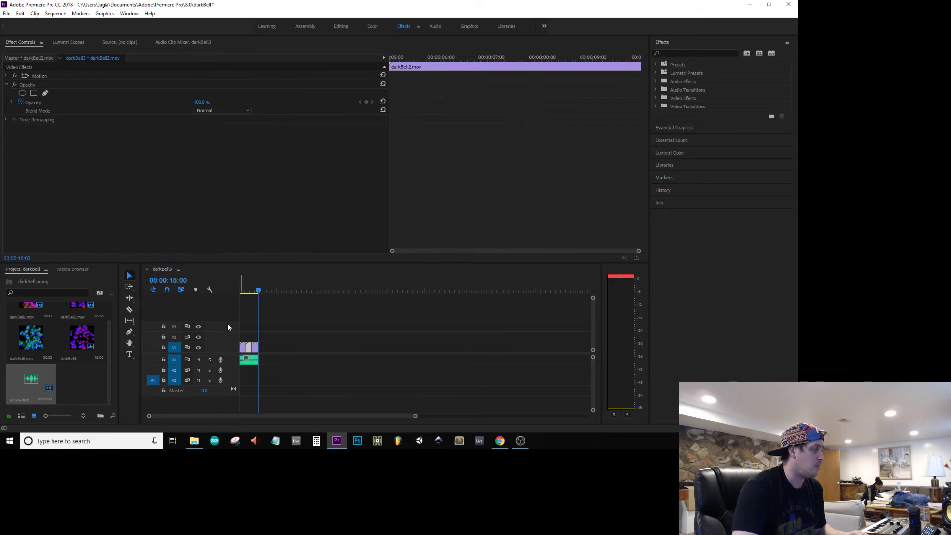
pyautogui.hotkey('ctrl', 's')
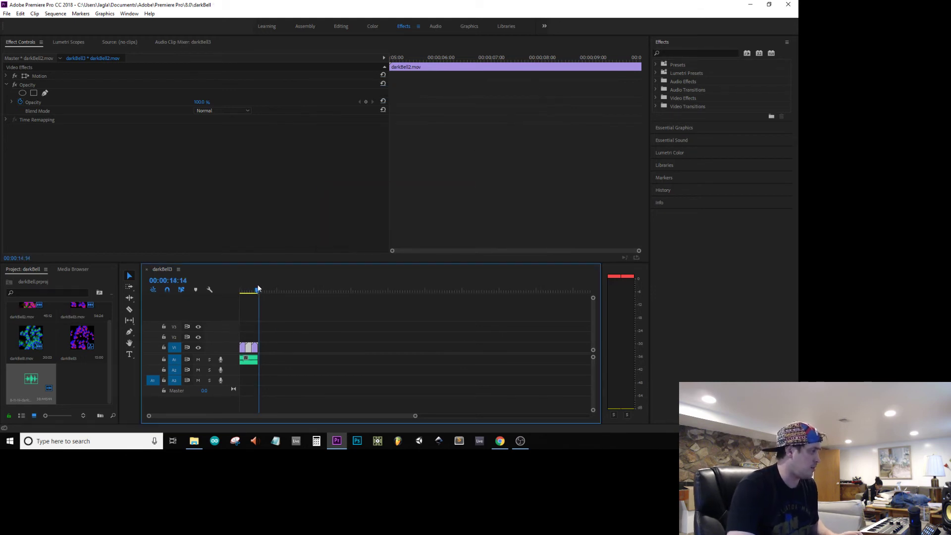
pyautogui.press('Home')
# Step: Add a 2-second Exponential Fade to the end of the audio clip on track A1 and save the project
pyautogui.click(655, 90)
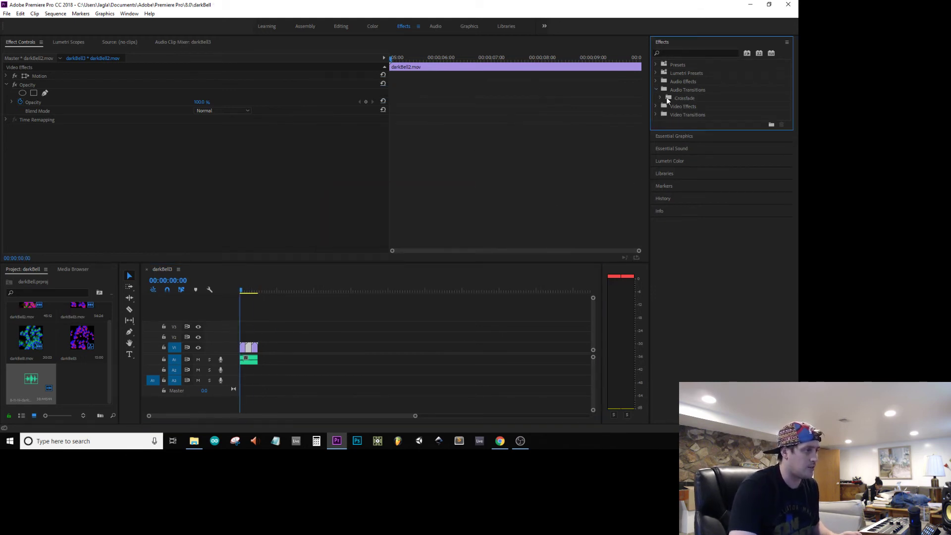
pyautogui.click(660, 98)
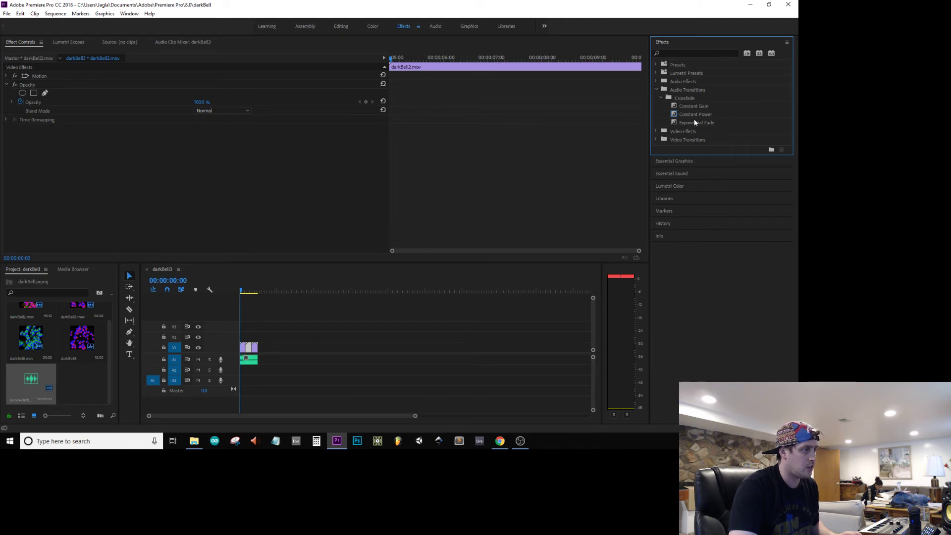
pyautogui.moveTo(695, 122); pyautogui.dragTo(254, 363)
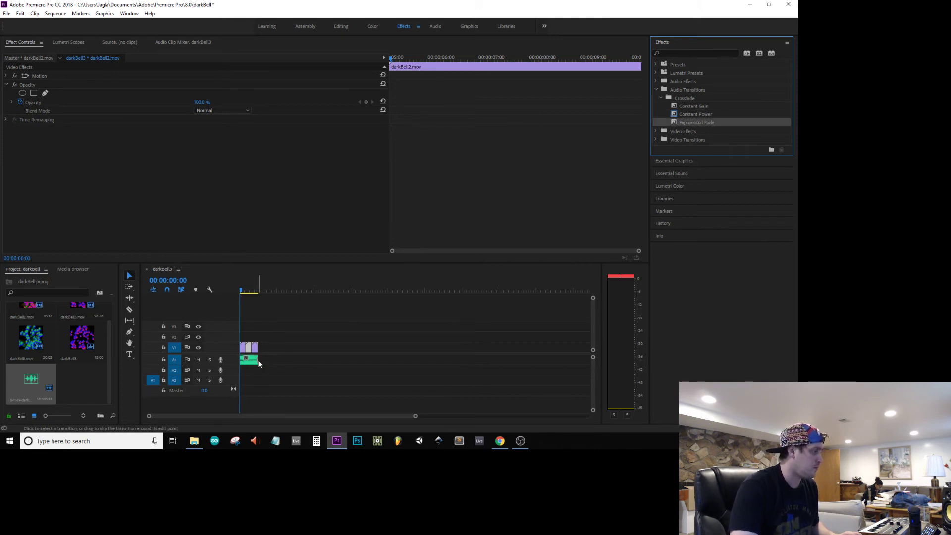
pyautogui.doubleClick(256, 360)
pyautogui.press('BackSpace')
pyautogui.write('2:00')
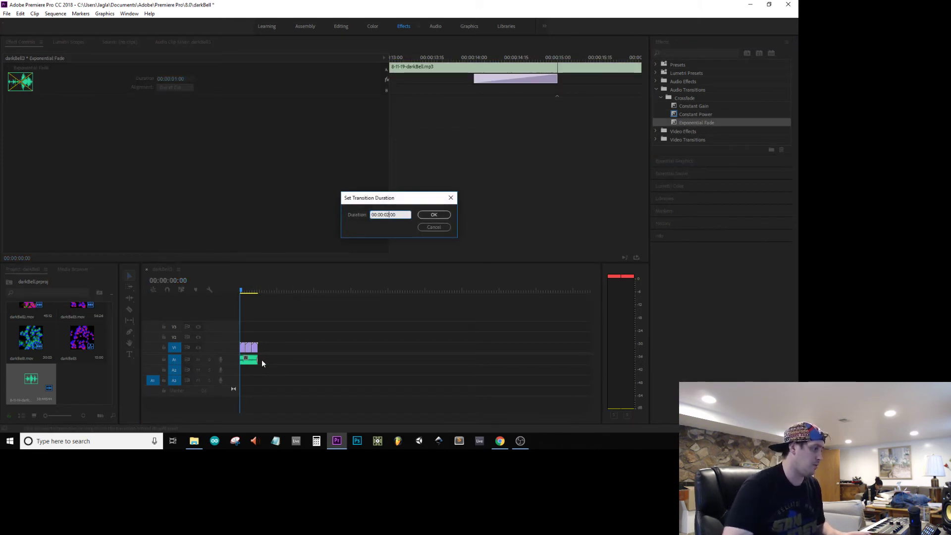
pyautogui.press('Return')
pyautogui.hotkey('ctrl', 's')
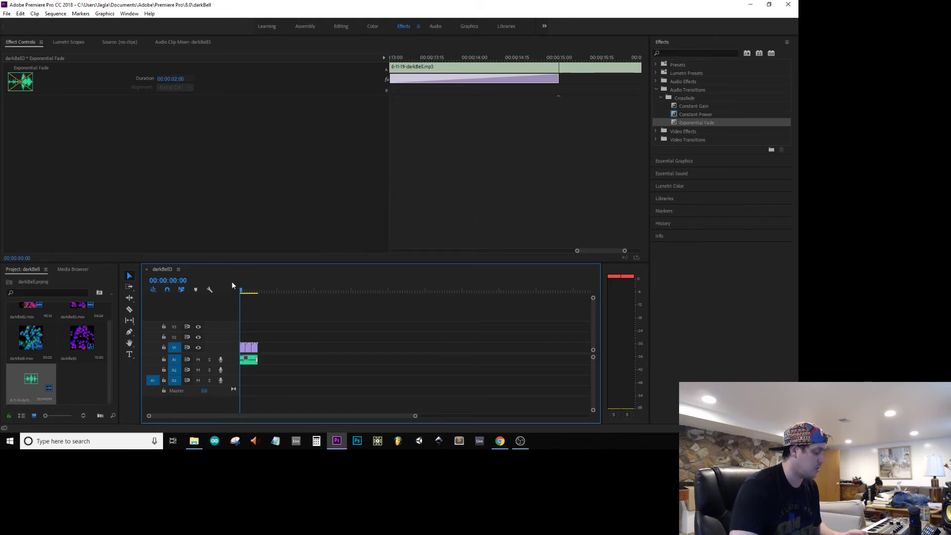
# Step: Open the export settings for the sequence and choose the preset Copy of inst-pom-internet-try3
pyautogui.hotkey('ctrl', 'm')
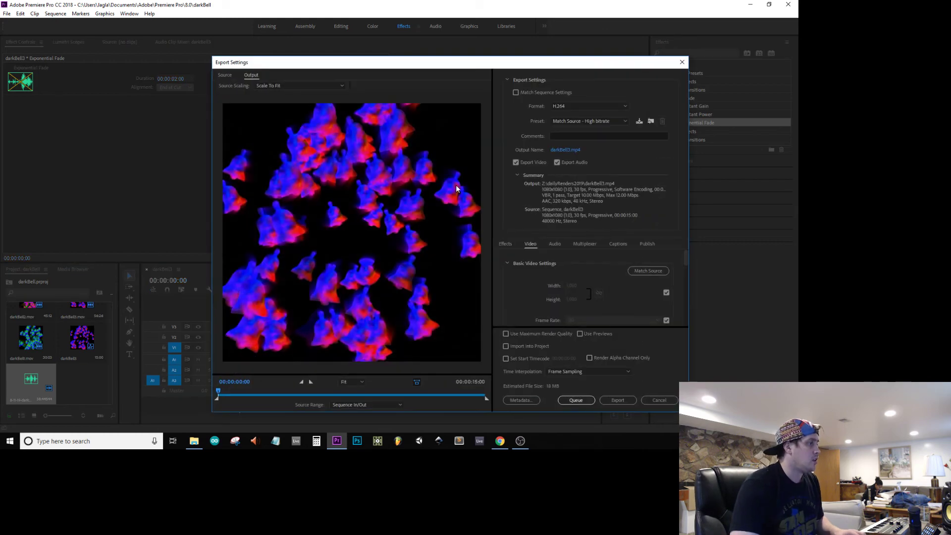
pyautogui.click(595, 120)
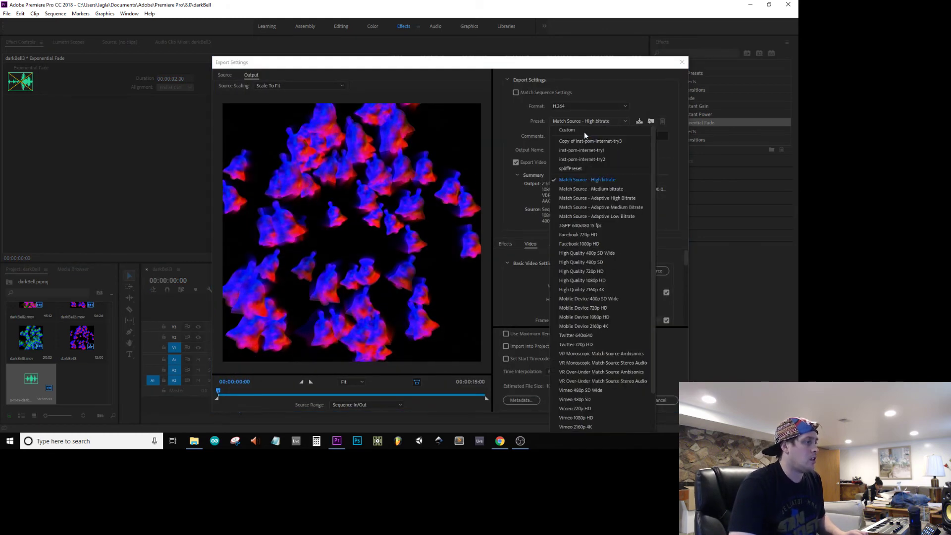
pyautogui.click(582, 144)
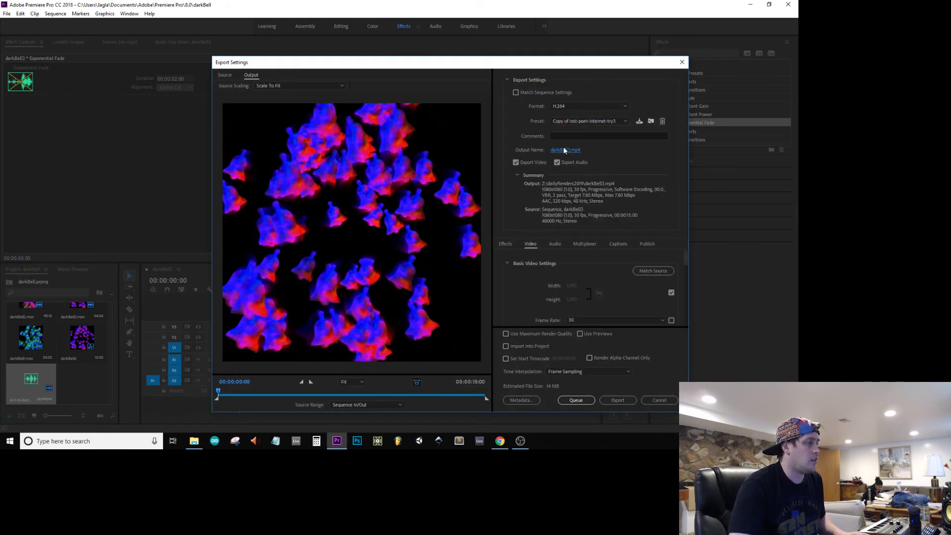
# Step: Export the sequence as darkBell-web-1 into the dailyRenders2019 folder and close Premiere Pro
pyautogui.click(563, 149)
pyautogui.write('darkBell-web-1')
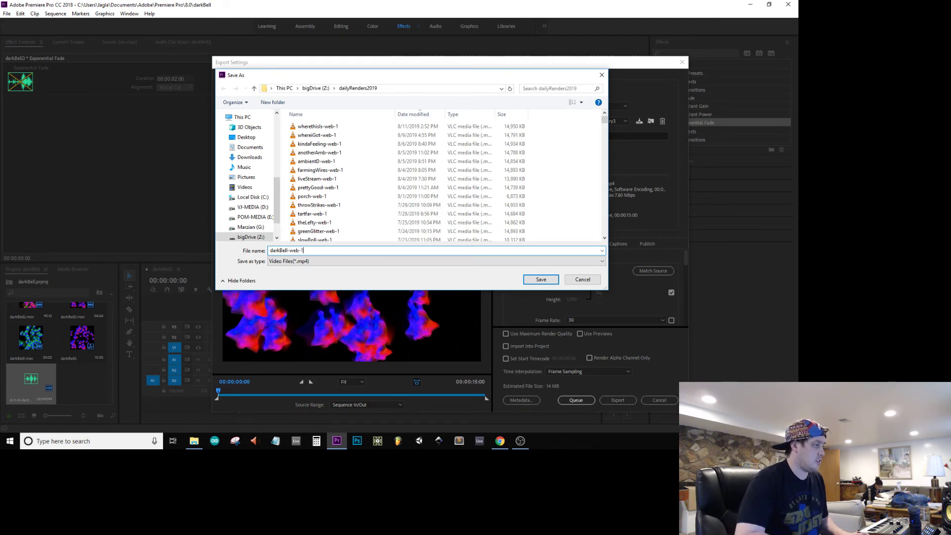
pyautogui.press('Return')
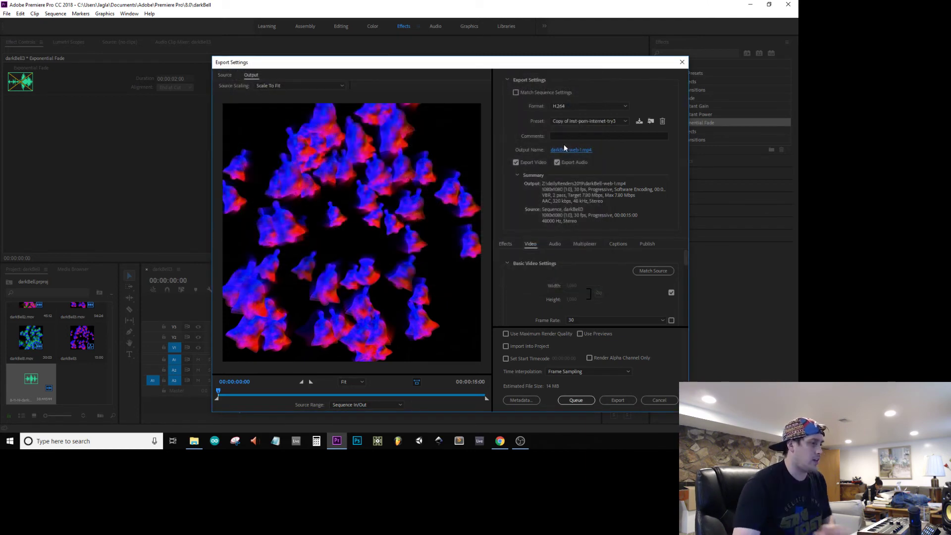
pyautogui.click(624, 401)
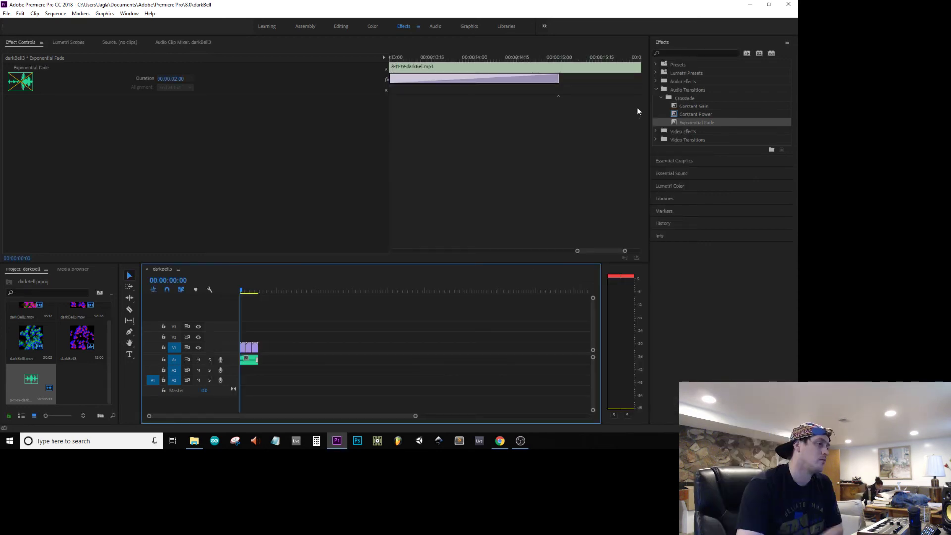
pyautogui.click(788, 6)
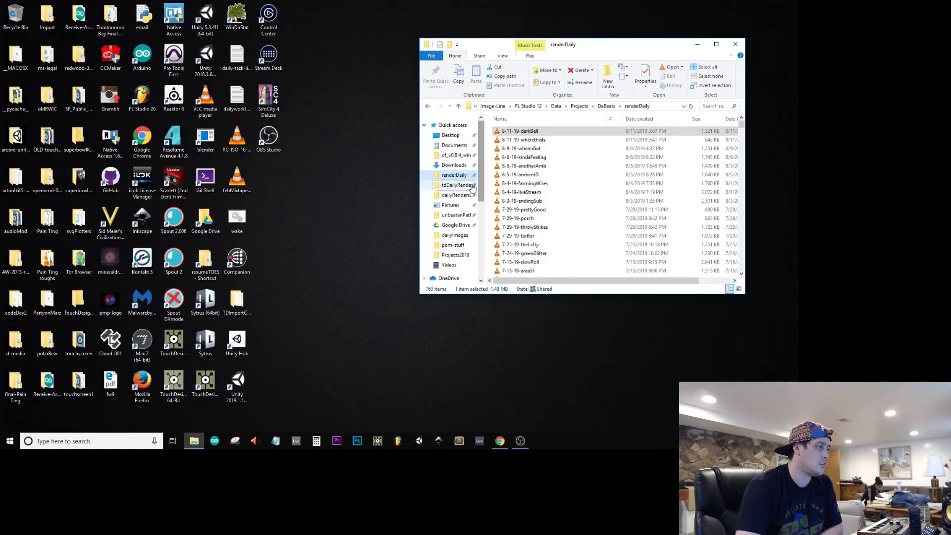
# Step: Play the exported darkBell-web-1 video from the dailyRenders2019 folder in VLC, and close the player and the folder window
pyautogui.click(458, 195)
pyautogui.rightClick(561, 138)
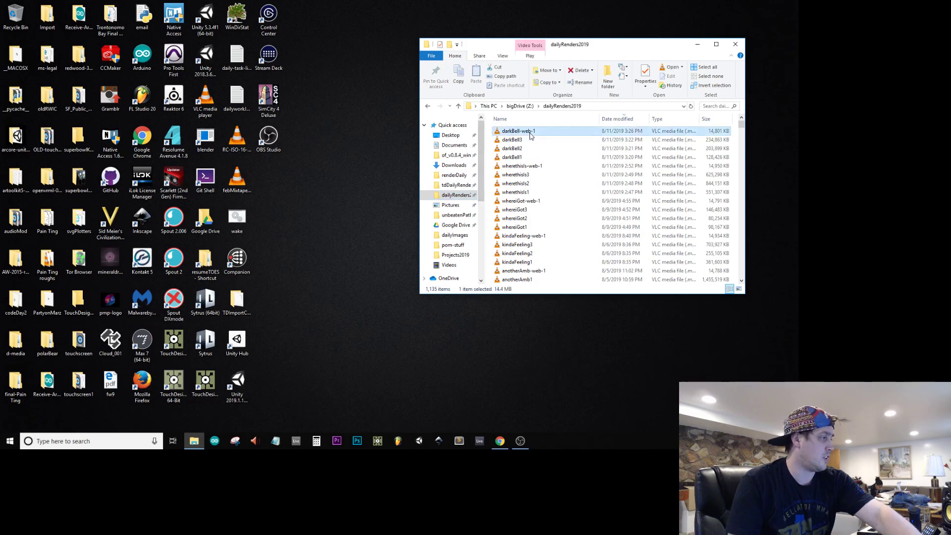
pyautogui.click(562, 138)
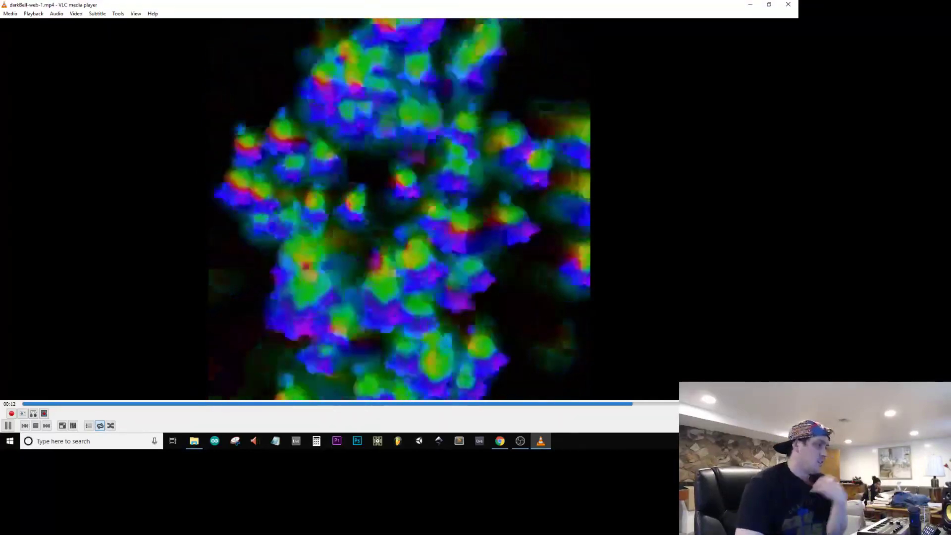
pyautogui.click(793, 4)
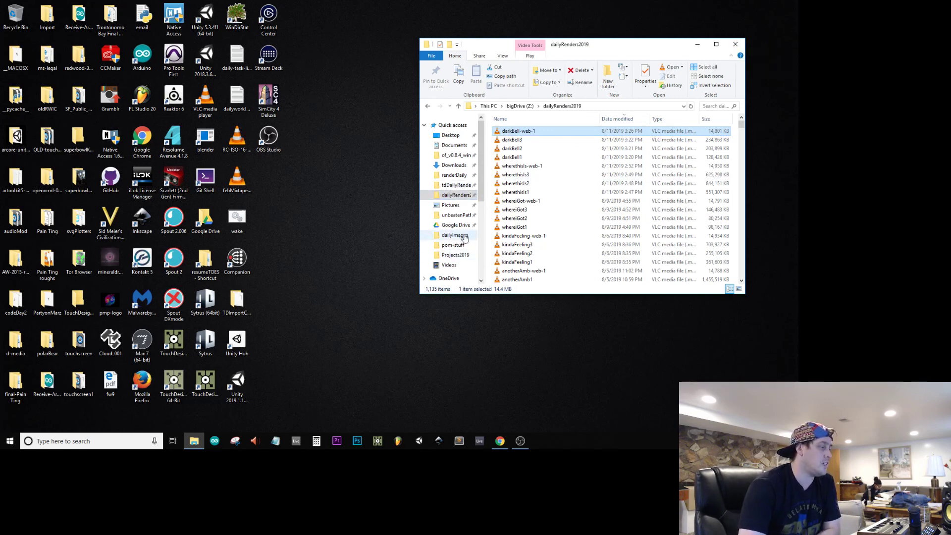
pyautogui.click(736, 43)
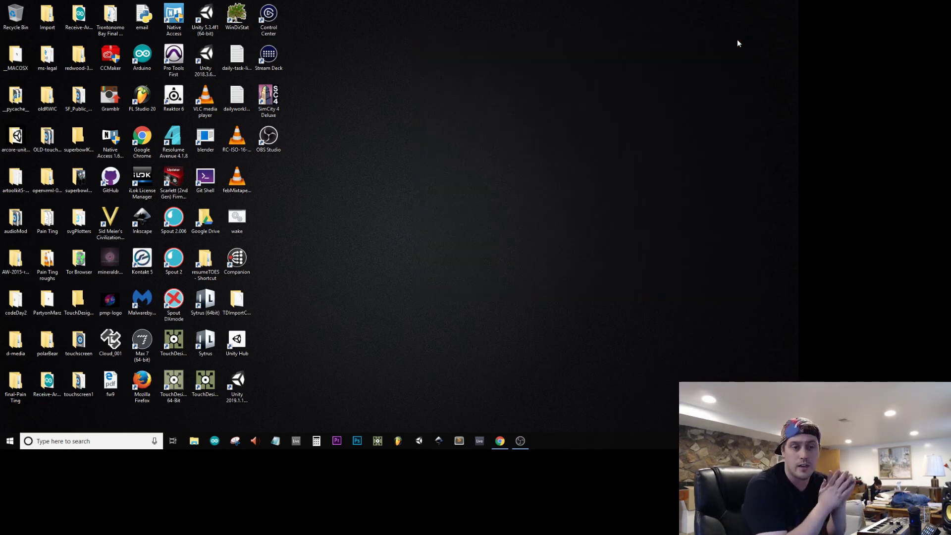